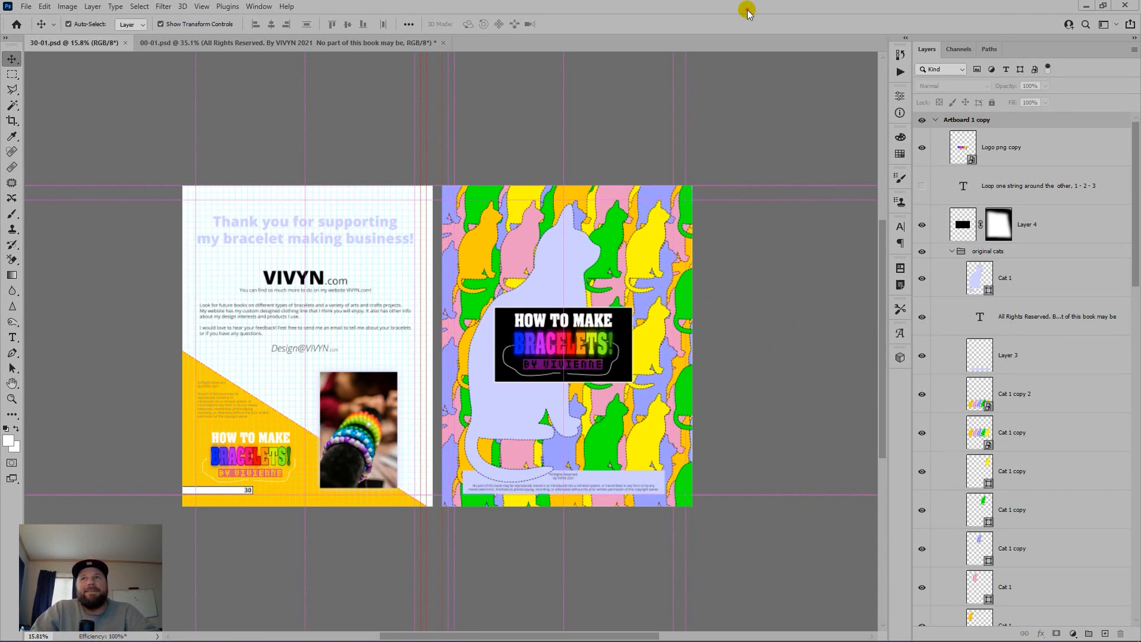
# Step: Open Save As for the 30-01 spread, targeting 30-01 as a Photoshop PSD in 2.0 ARTBOOK PSD
pyautogui.hotkey('ctrl', 'shift', 's')
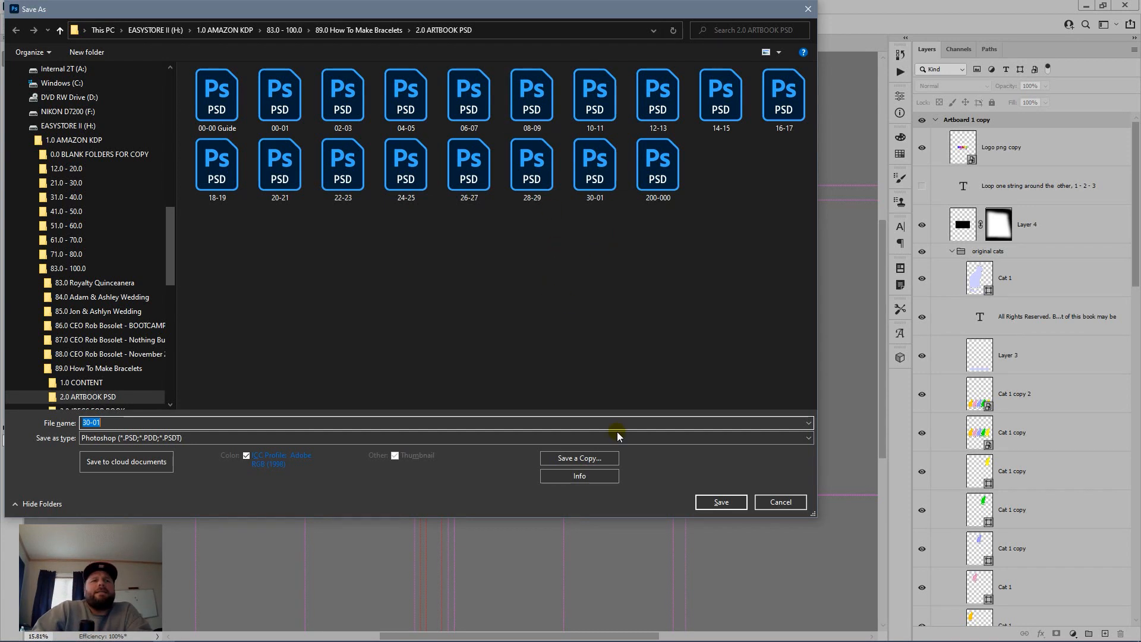
# Step: Save the spread as 30-01.psd, confirming replacement of the existing file
pyautogui.click(721, 502)
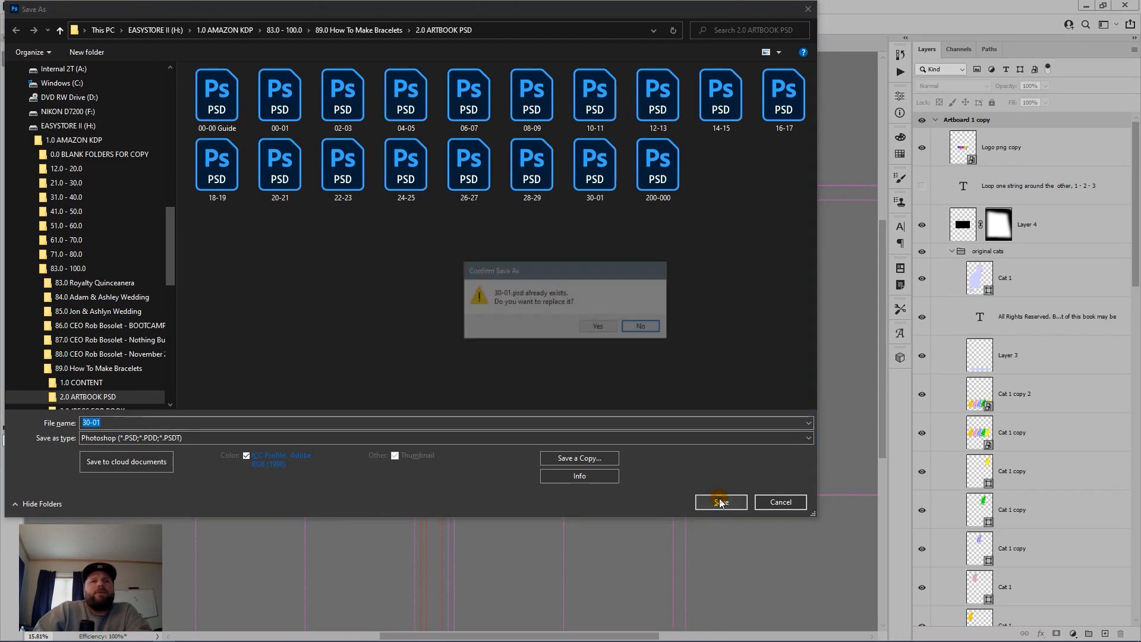
pyautogui.click(599, 328)
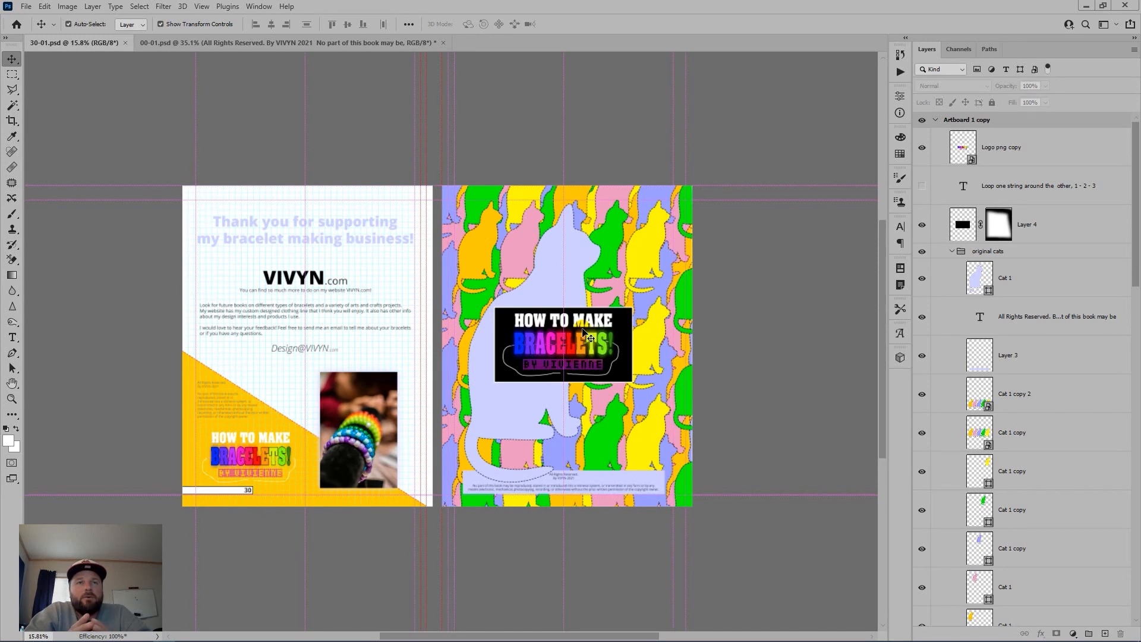
pyautogui.moveTo(526, 640)
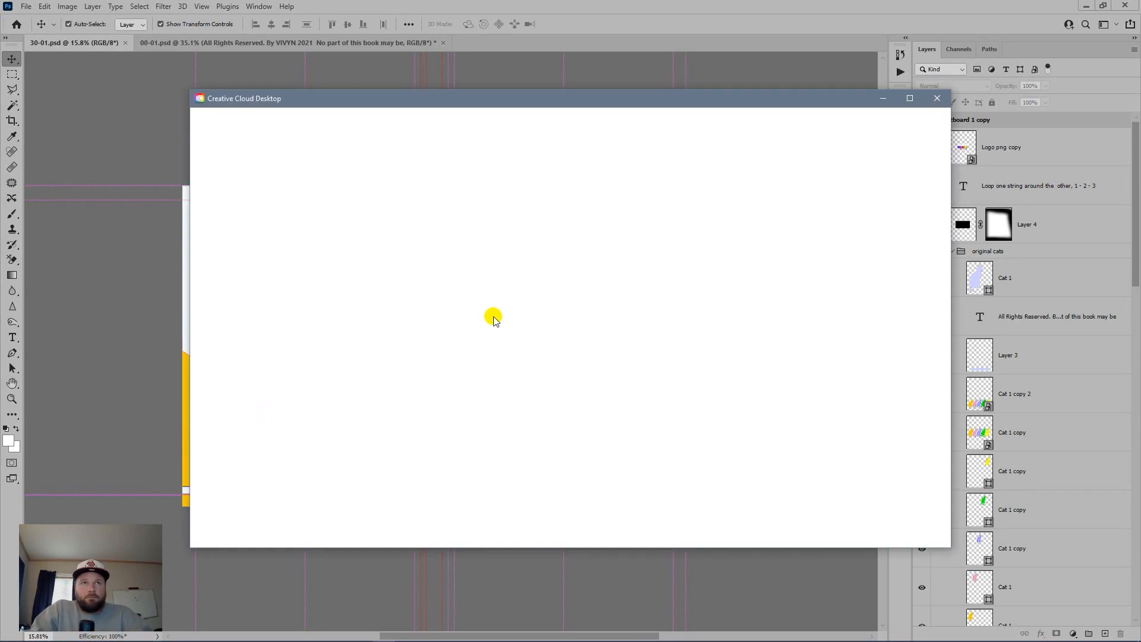
# Step: Dismiss the blank Creative Cloud window and clear all guides from the canvas
pyautogui.click(876, 104)
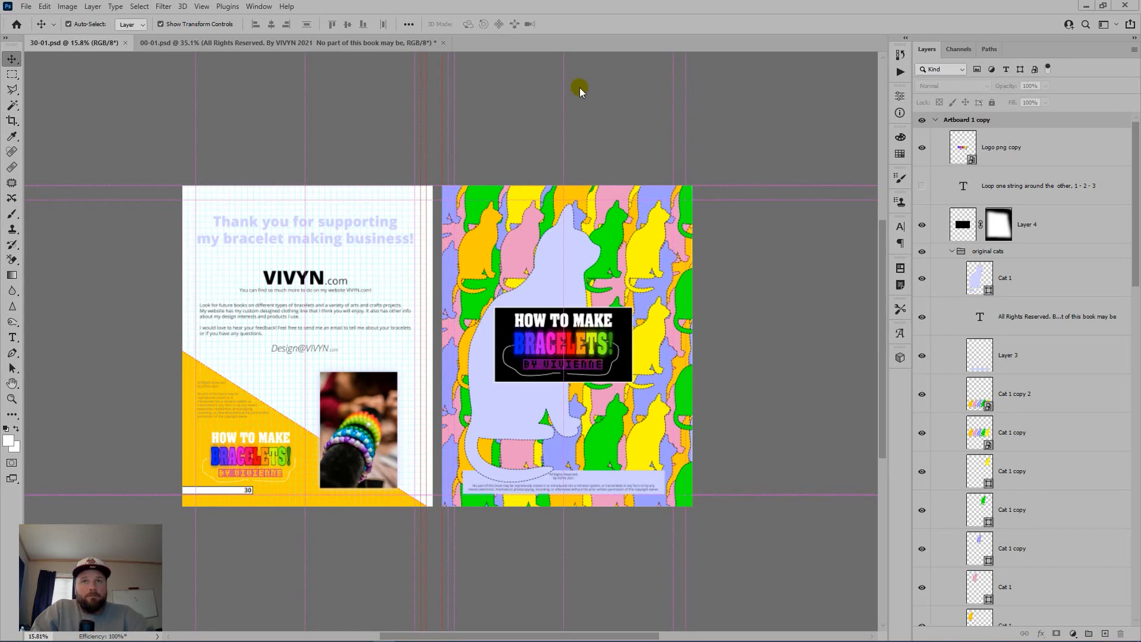
pyautogui.press('ctrl')
pyautogui.hotkey('ctrl', ';')
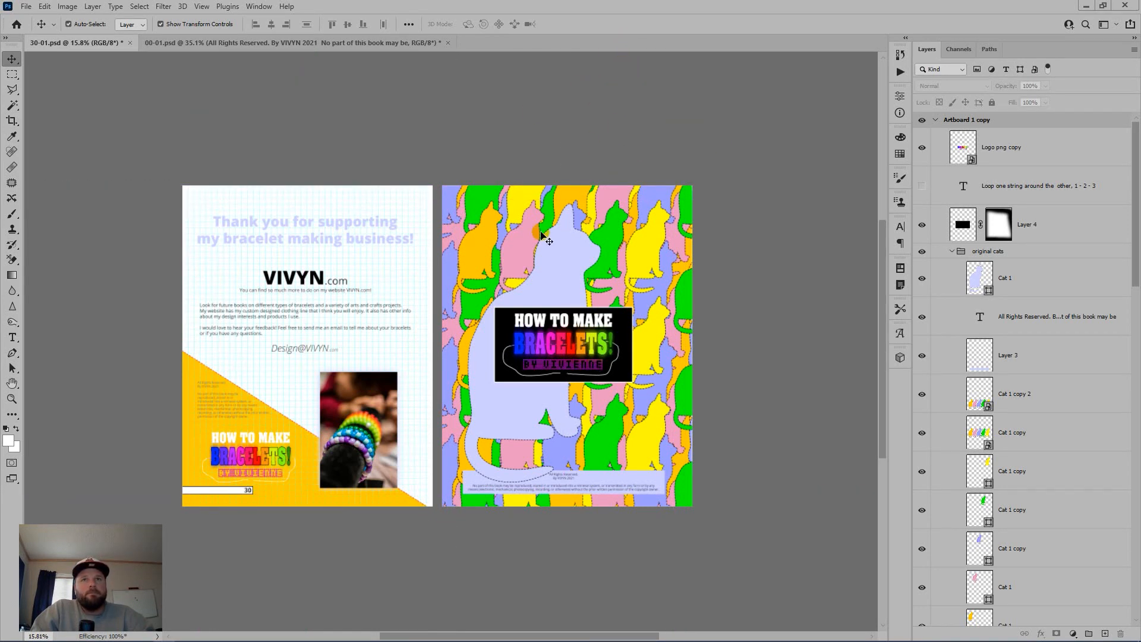
# Step: Collapse the cats, RH PERMANENT and RH BACKGROUND groups, then delete the Artboard 1 copy cat cover
pyautogui.scroll(-15, 1073, 195)
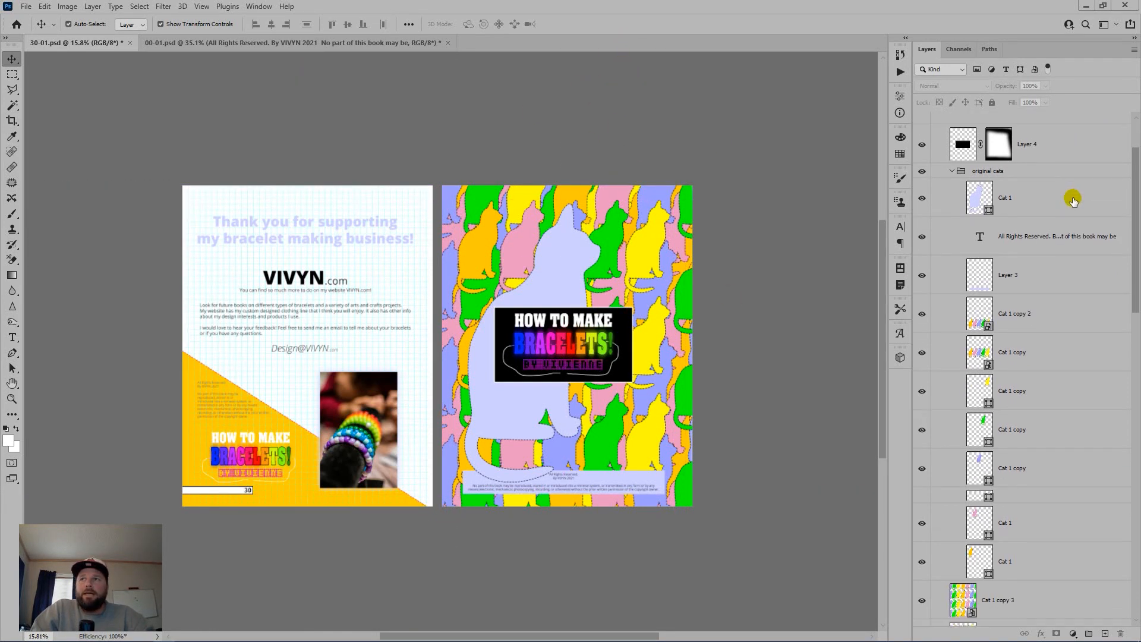
pyautogui.scroll(12, 1057, 215)
pyautogui.scroll(1, 977, 233)
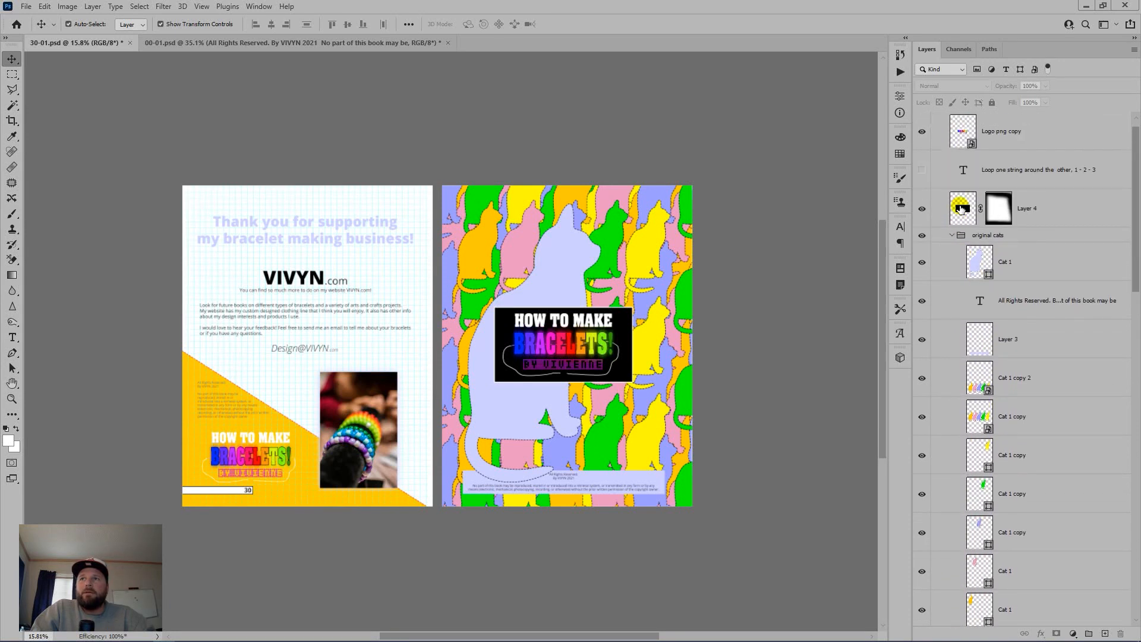
pyautogui.click(949, 236)
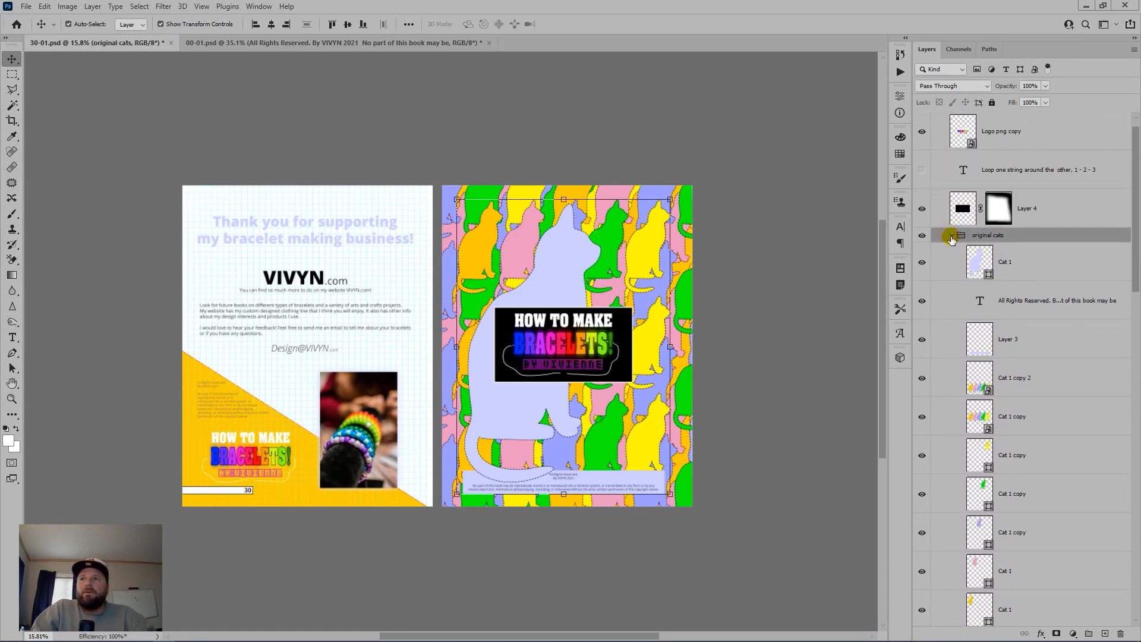
pyautogui.click(950, 235)
pyautogui.scroll(-3, 1023, 340)
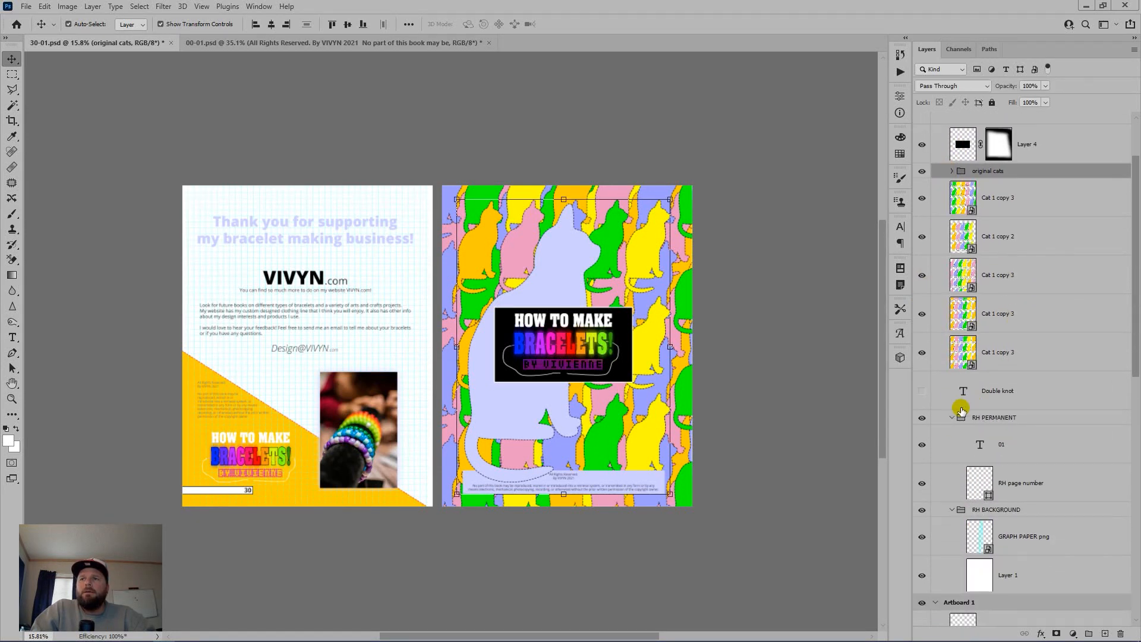
pyautogui.click(952, 417)
pyautogui.click(952, 433)
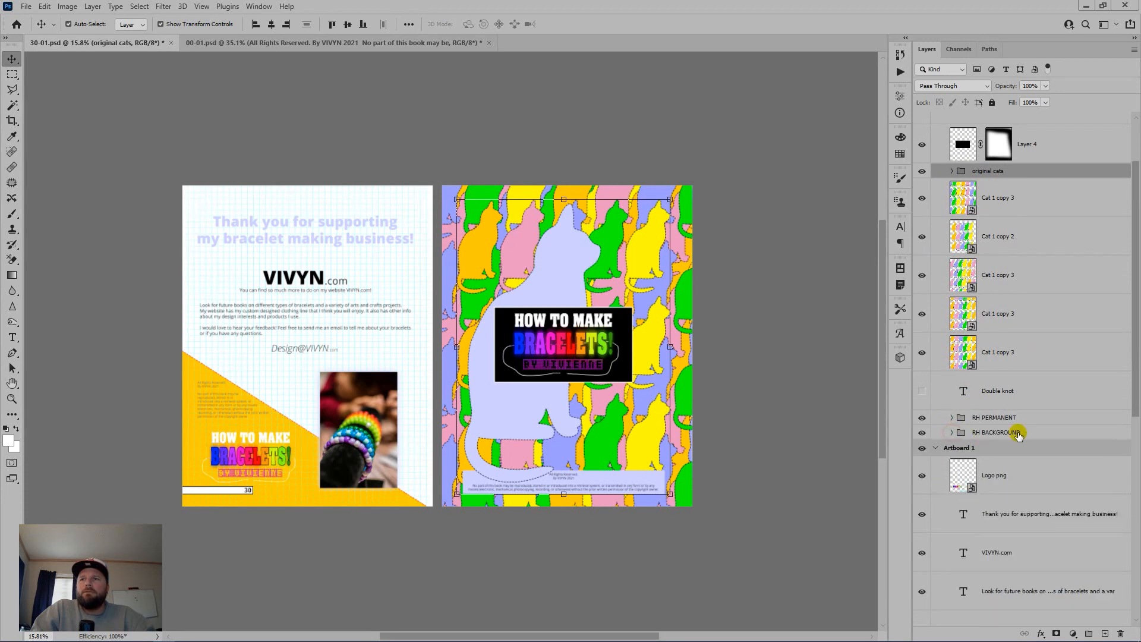
pyautogui.scroll(1, 982, 235)
pyautogui.scroll(1, 982, 235)
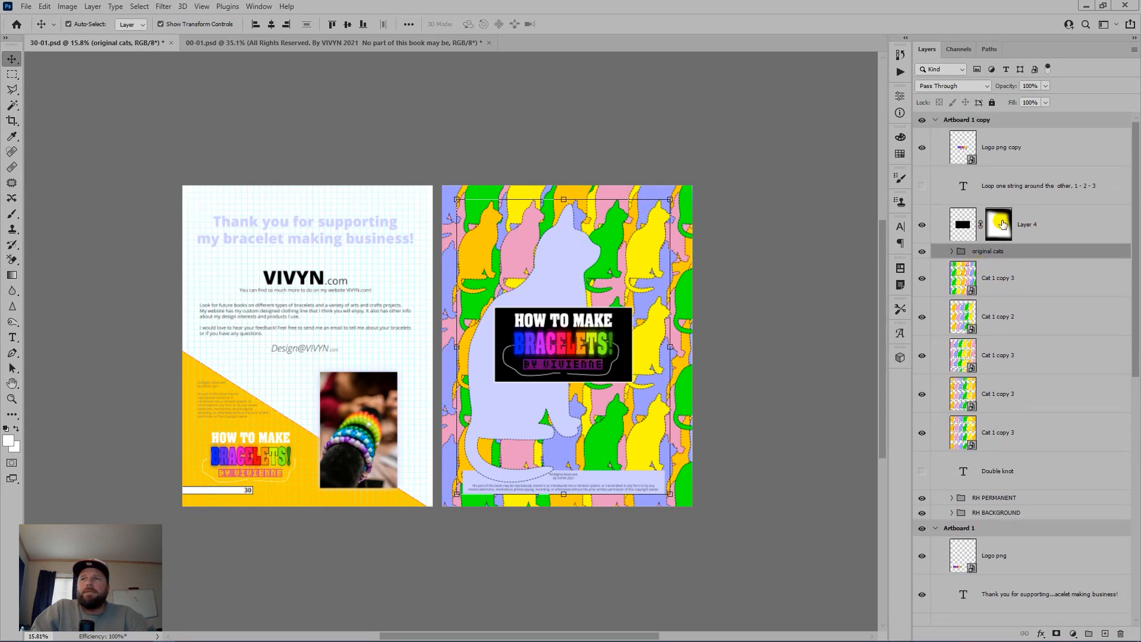
pyautogui.click(1016, 123)
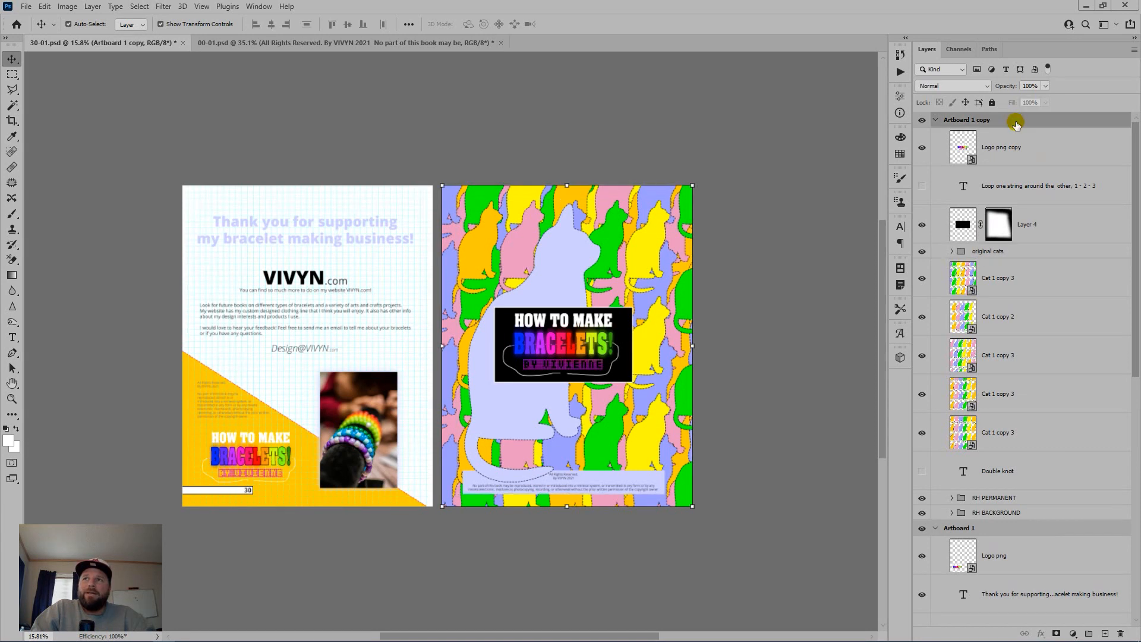
pyautogui.moveTo(1015, 123); pyautogui.dragTo(1121, 632)
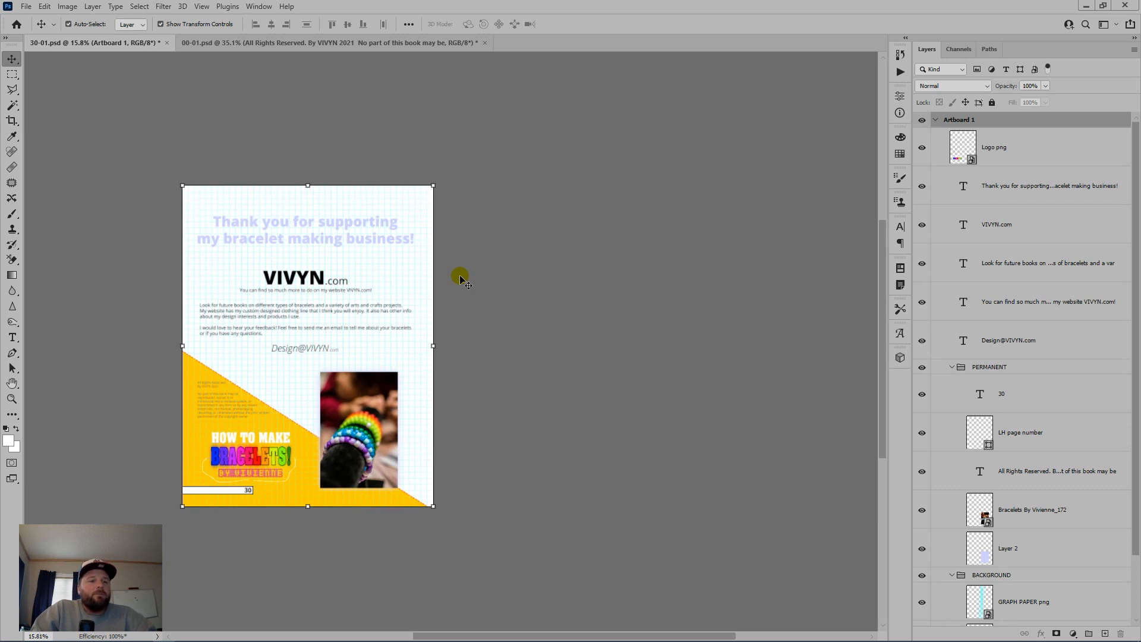
# Step: Flatten page 30, save it as JPEG 30.jpg, then undo twice to restore layers and cover
pyautogui.press('ctrl')
pyautogui.hotkey('ctrl', 'shift', 'e')
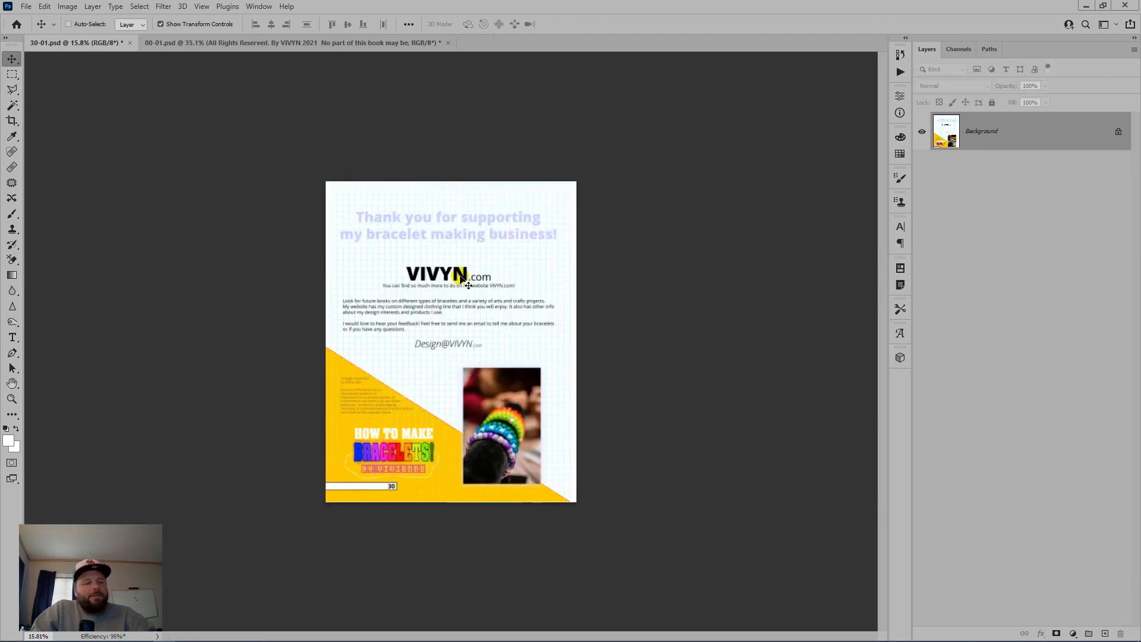
pyautogui.hotkey('ctrl', 'shift', 's')
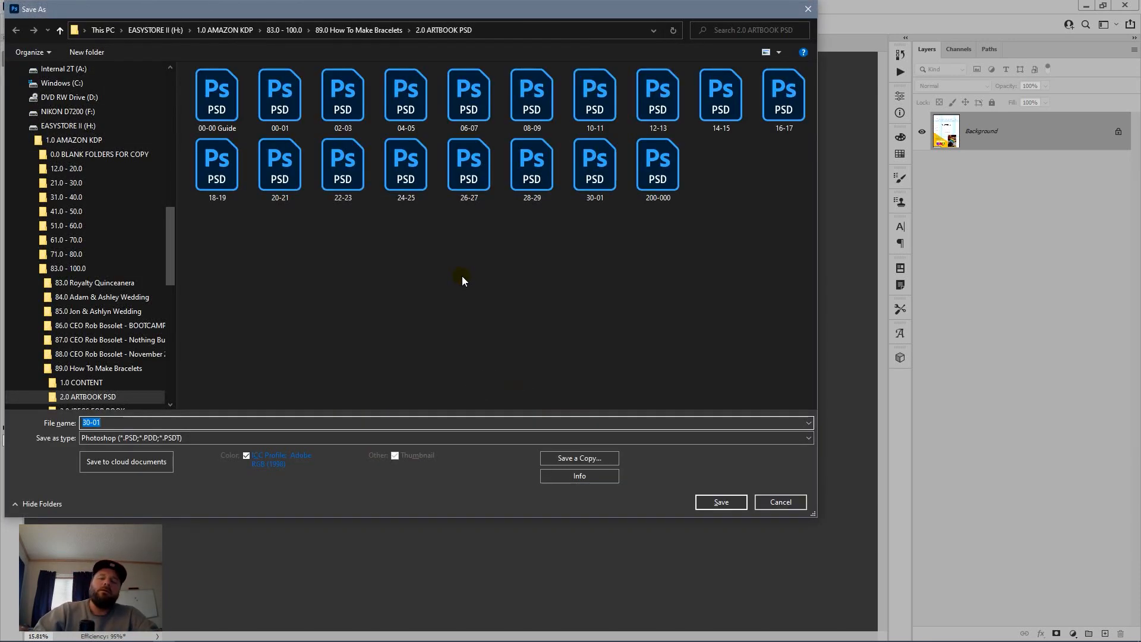
pyautogui.write('30')
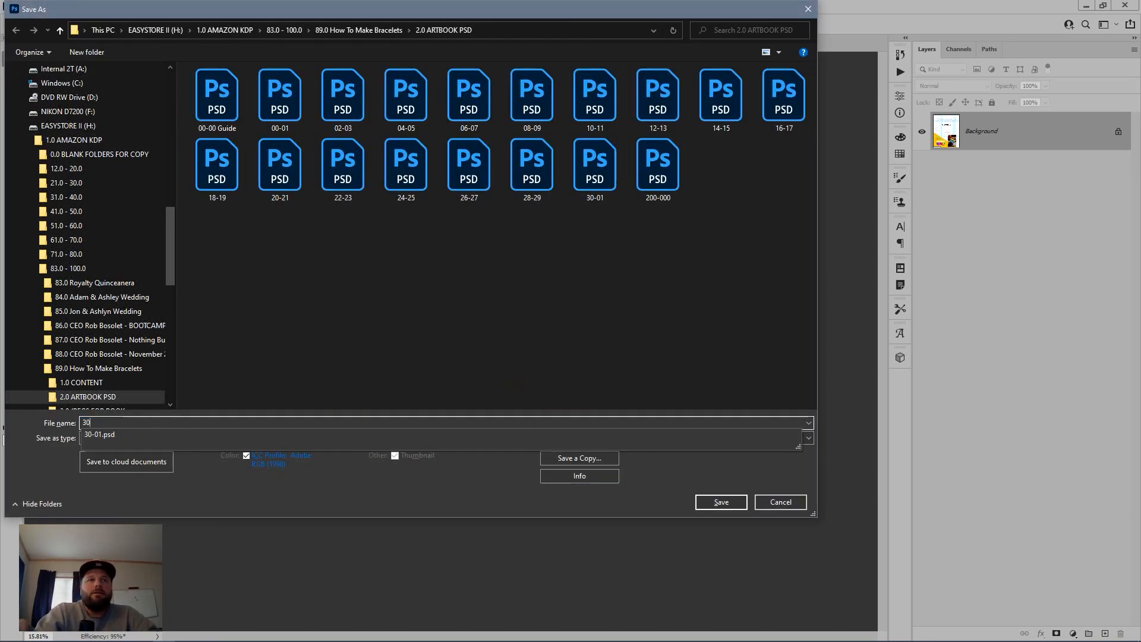
pyautogui.press('Tab')
pyautogui.press('j')
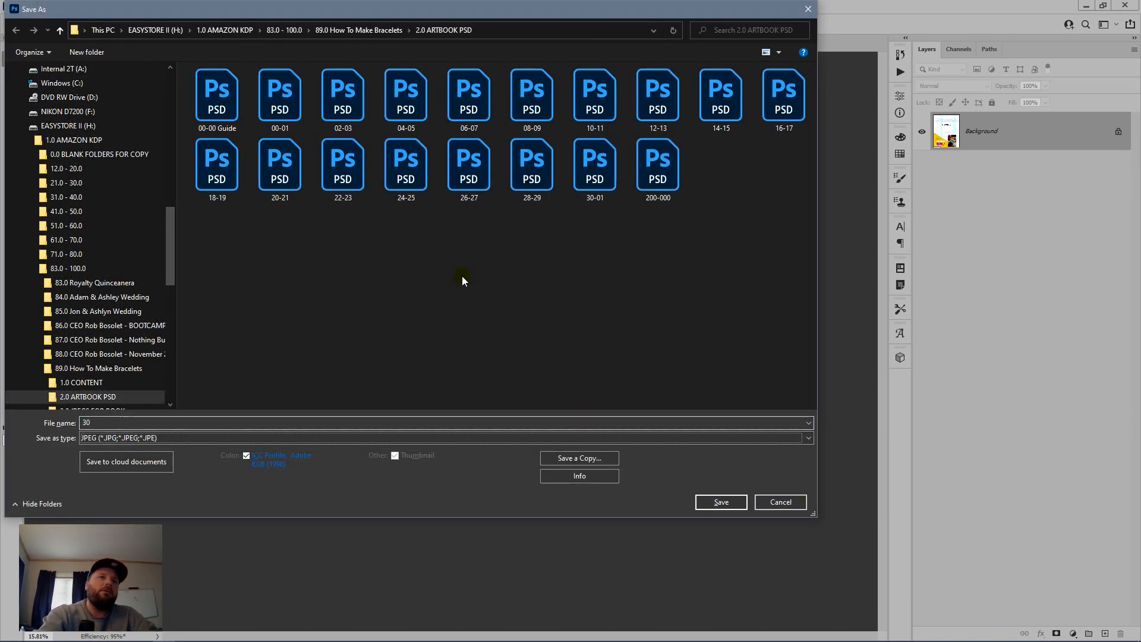
pyautogui.press('Return')
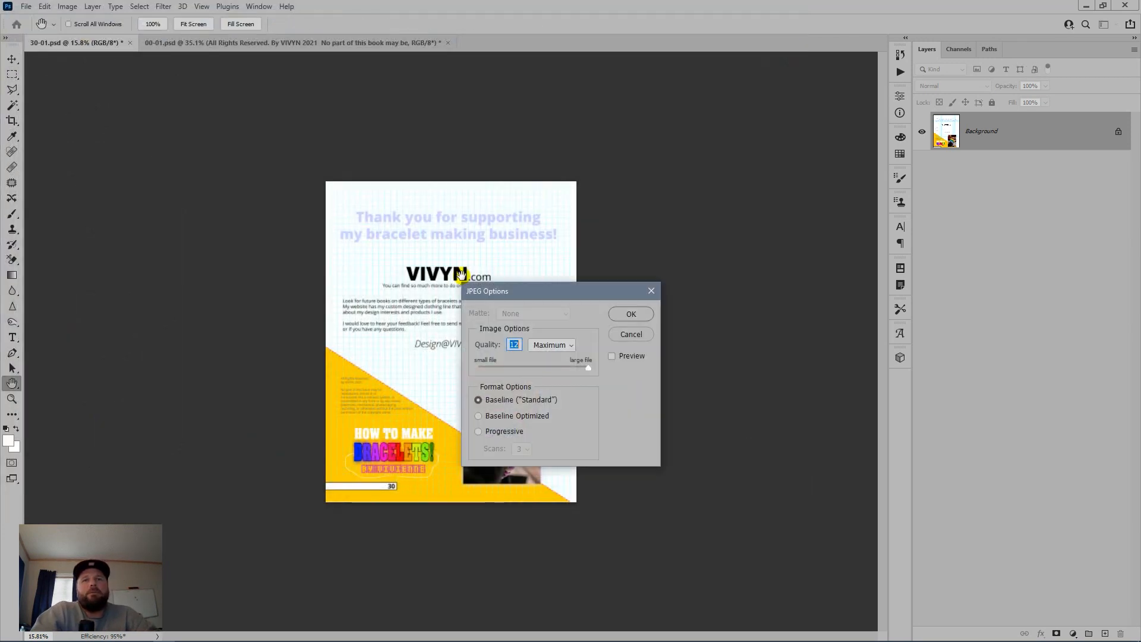
pyautogui.press('Return')
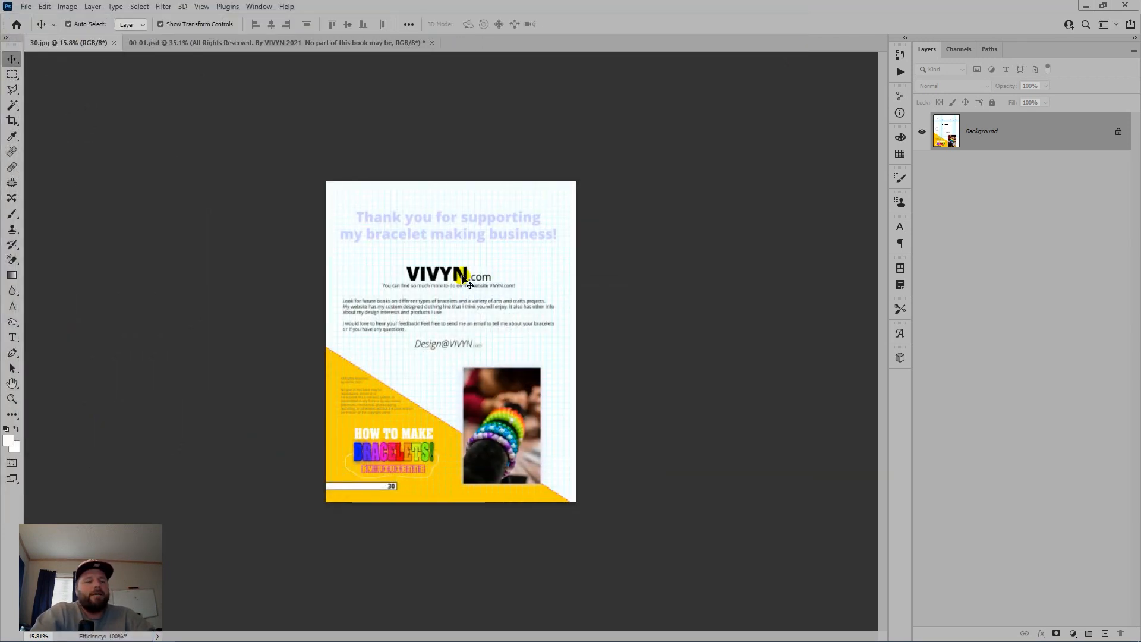
pyautogui.hotkey('ctrl', 'z')
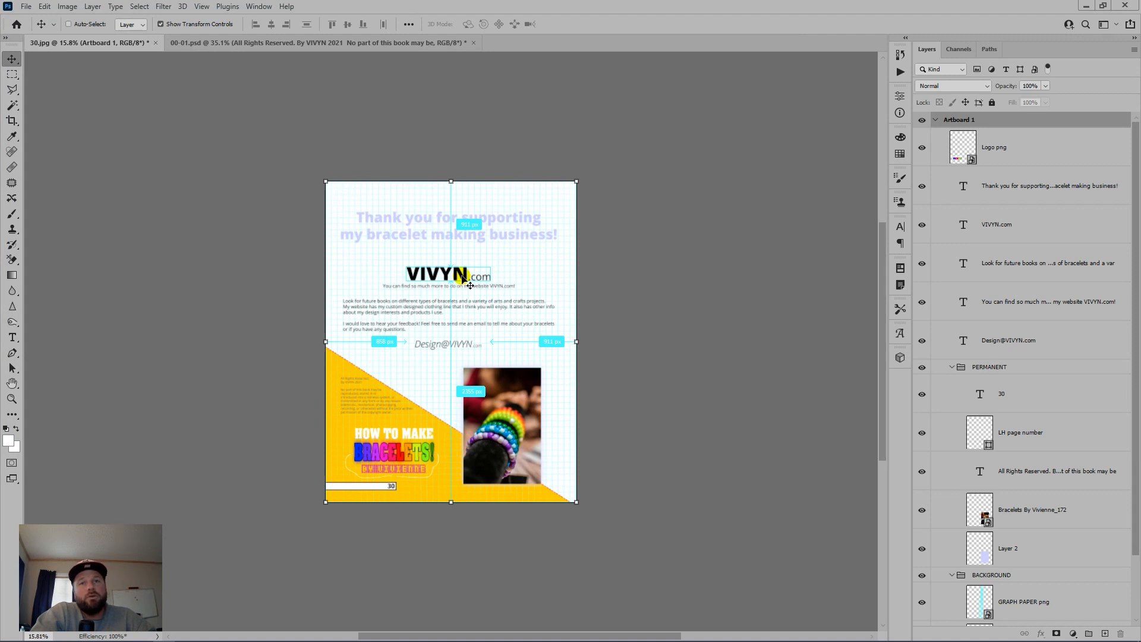
pyautogui.hotkey('ctrl', 'z')
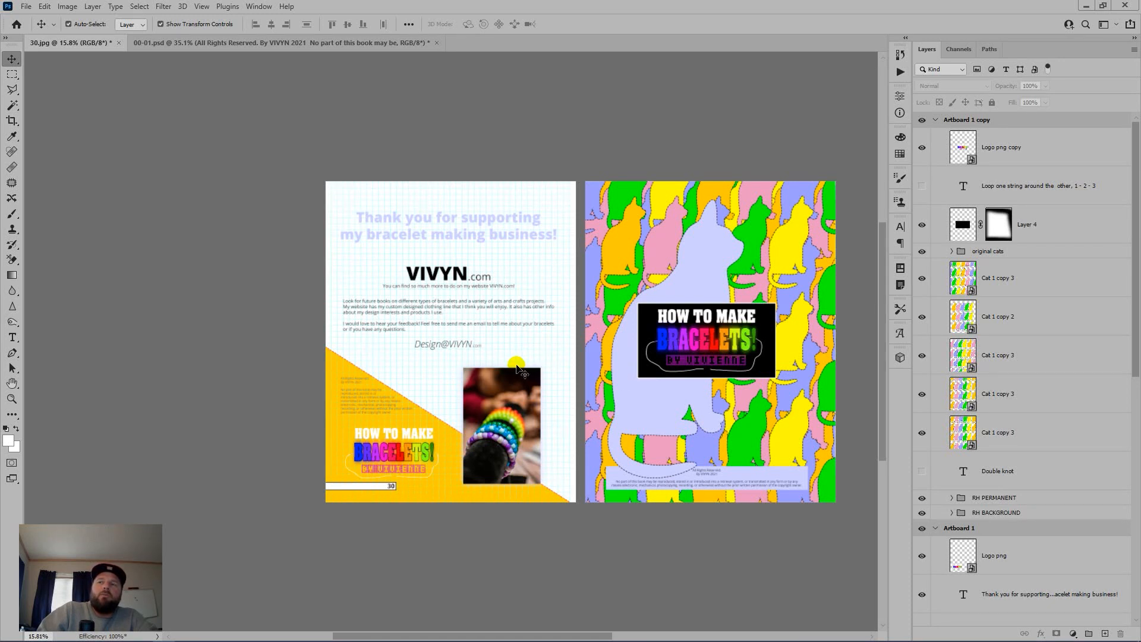
# Step: Move the Logo png copy through Layer 1 layers from Artboard 1 copy into Artboard 1
pyautogui.click(952, 513)
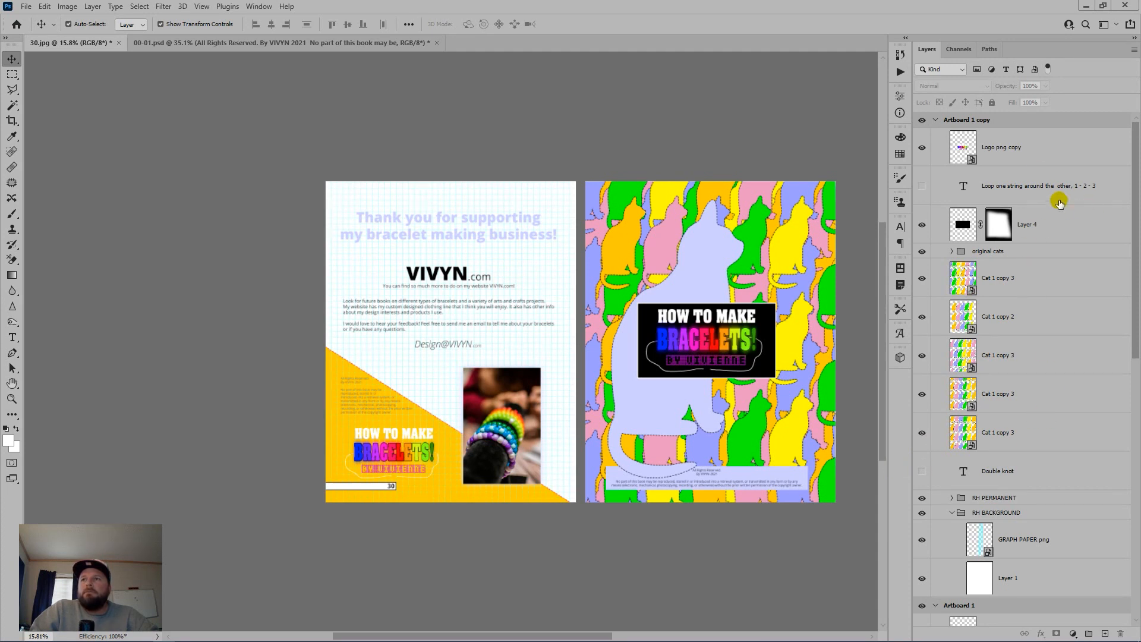
pyautogui.click(1036, 157)
pyautogui.keyDown('shift'); pyautogui.click(1041, 584); pyautogui.keyUp('shift')
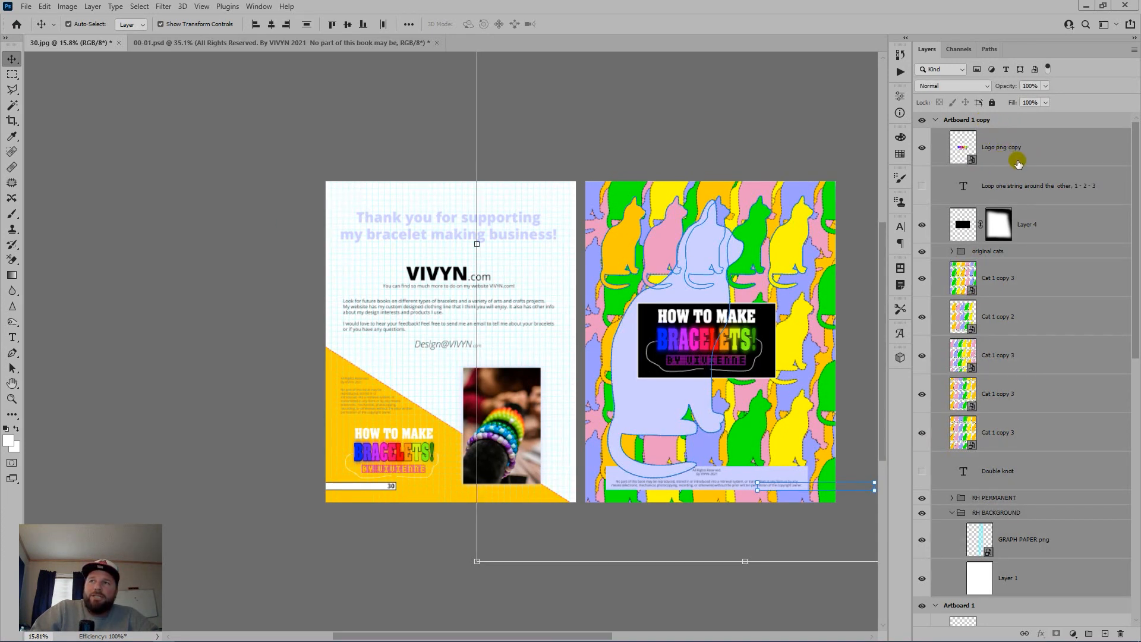
pyautogui.scroll(-5, 969, 356)
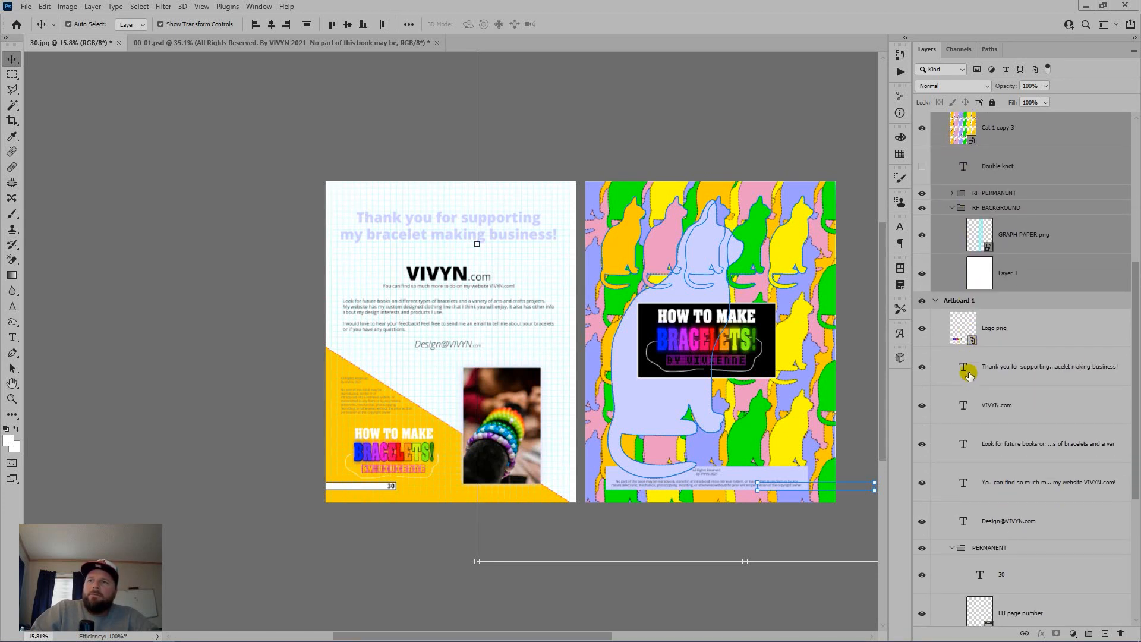
pyautogui.scroll(5, 969, 375)
pyautogui.scroll(-3, 965, 367)
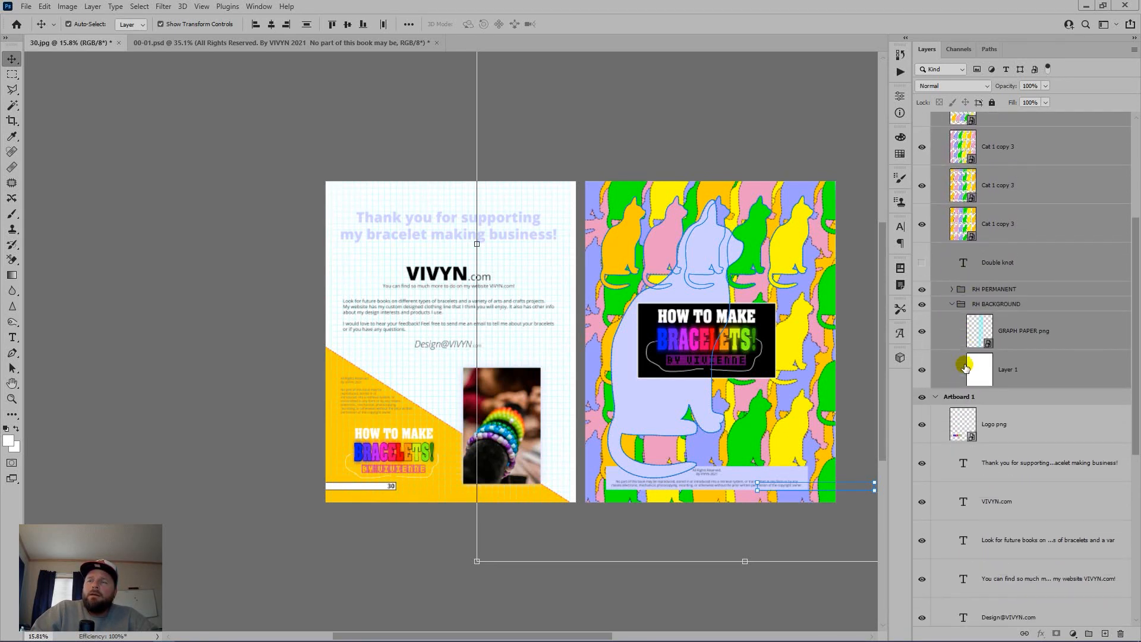
pyautogui.scroll(-6, 965, 368)
pyautogui.scroll(6, 964, 362)
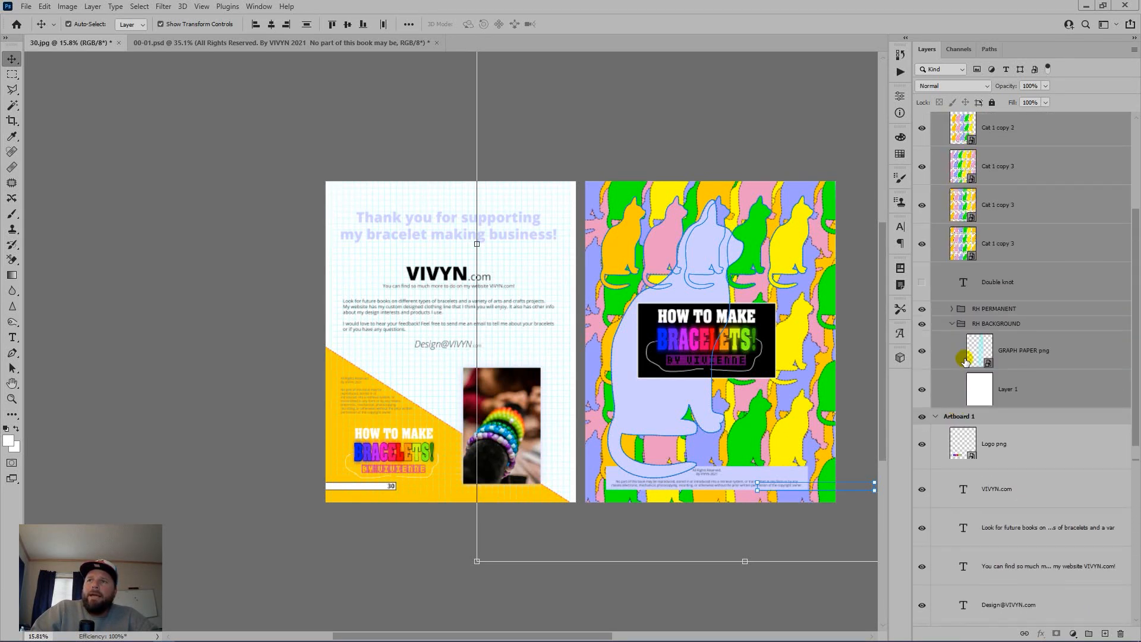
pyautogui.moveTo(1046, 395); pyautogui.dragTo(1020, 419)
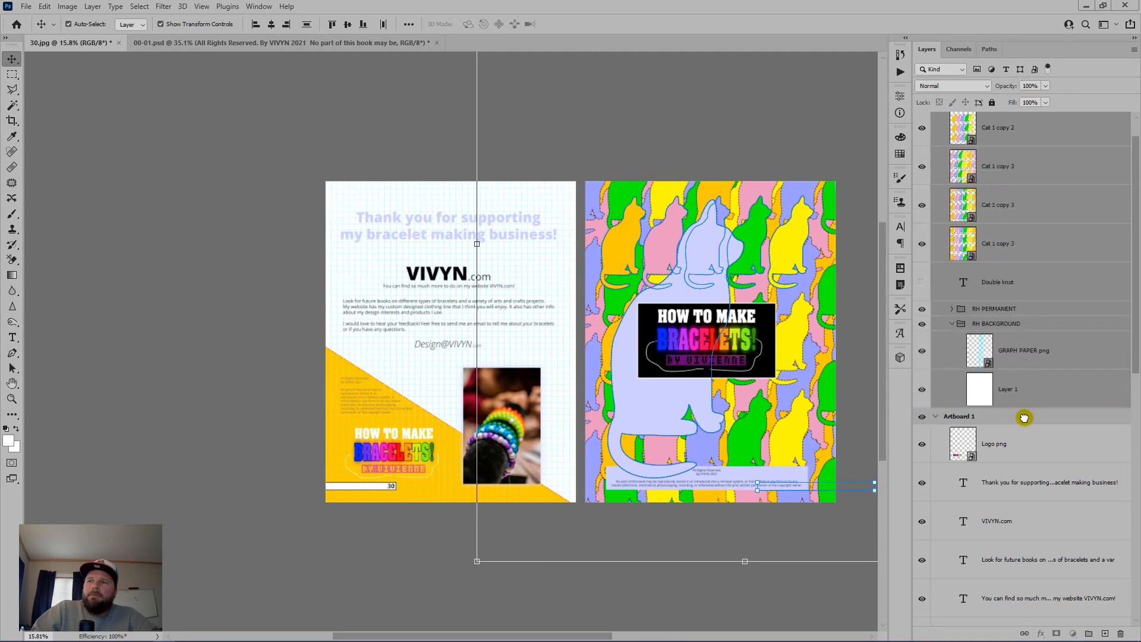
# Step: Delete the now-blank white Artboard 1 copy artboard
pyautogui.scroll(1, 933, 321)
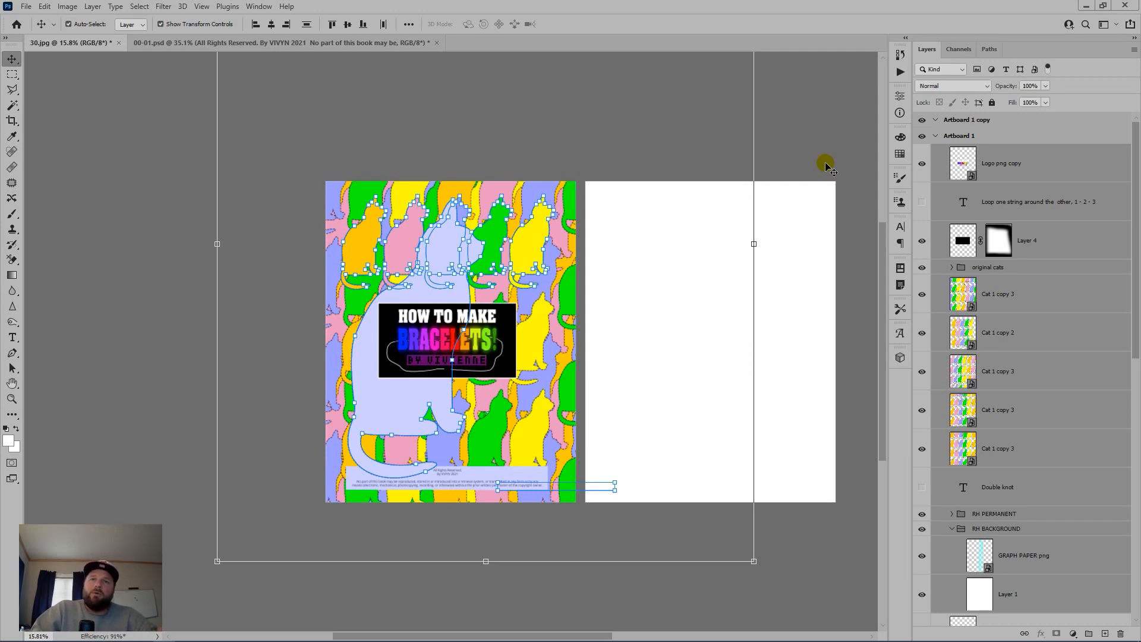
pyautogui.click(1039, 123)
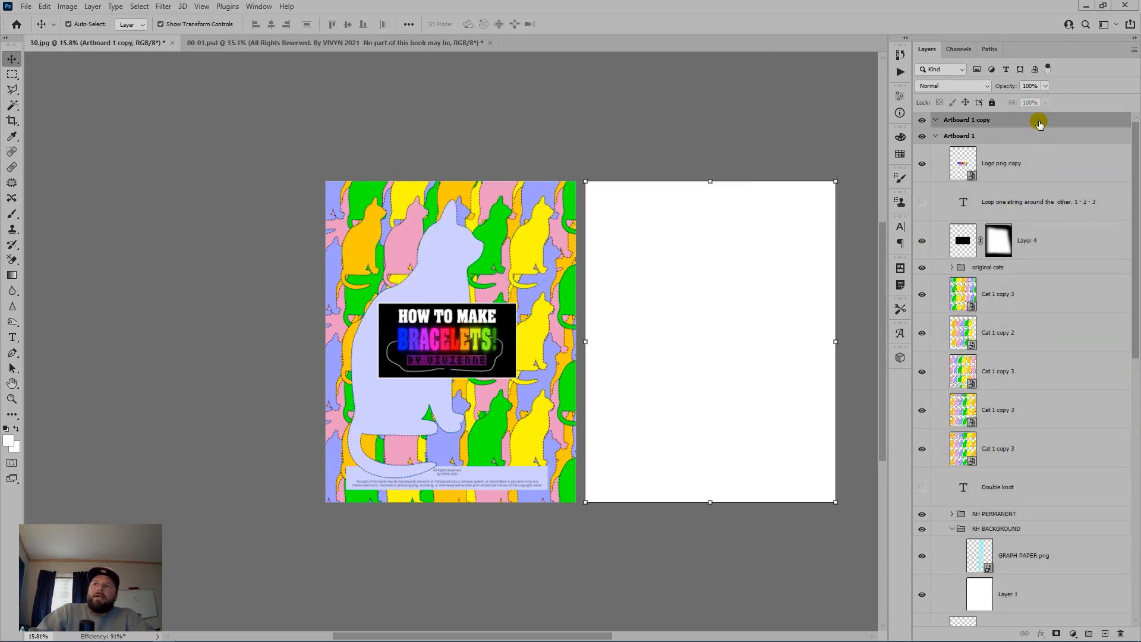
pyautogui.moveTo(1037, 120); pyautogui.dragTo(1121, 633)
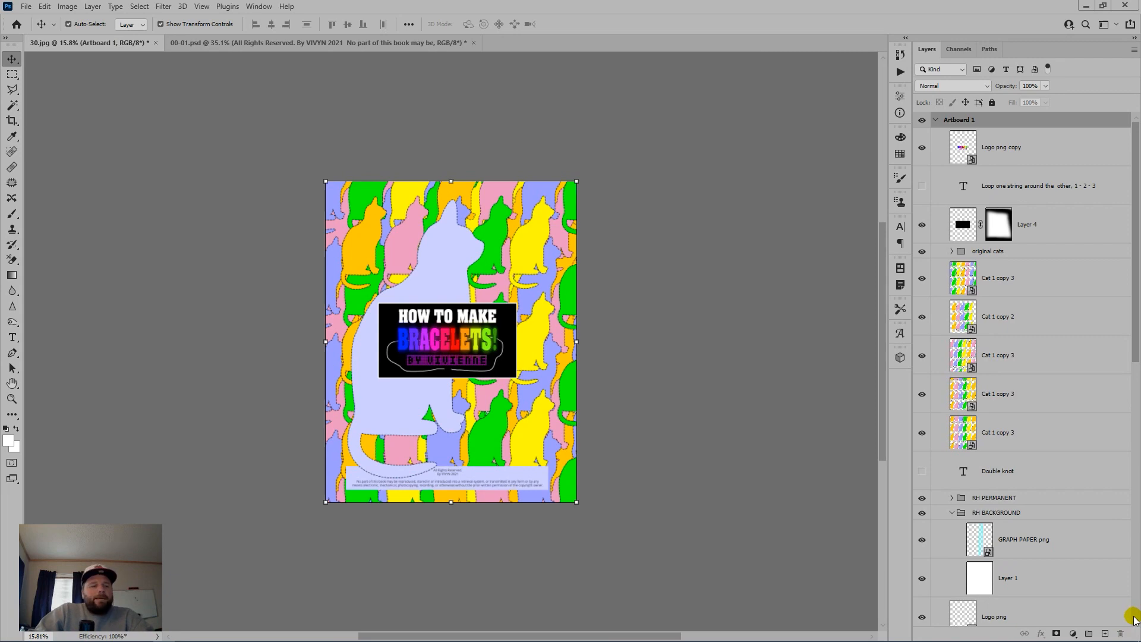
# Step: Flatten the cover page and save it as a Maximum-quality JPEG, 1.jpg
pyautogui.hotkey('ctrl', 'shift', 'e')
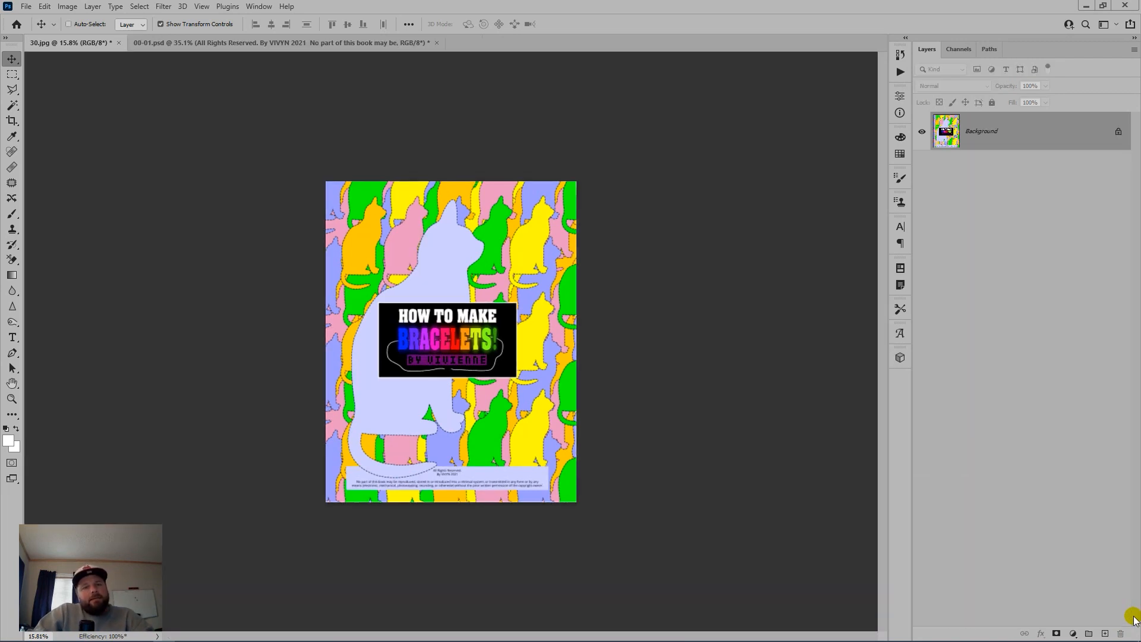
pyautogui.hotkey('ctrl', 'shift', 's')
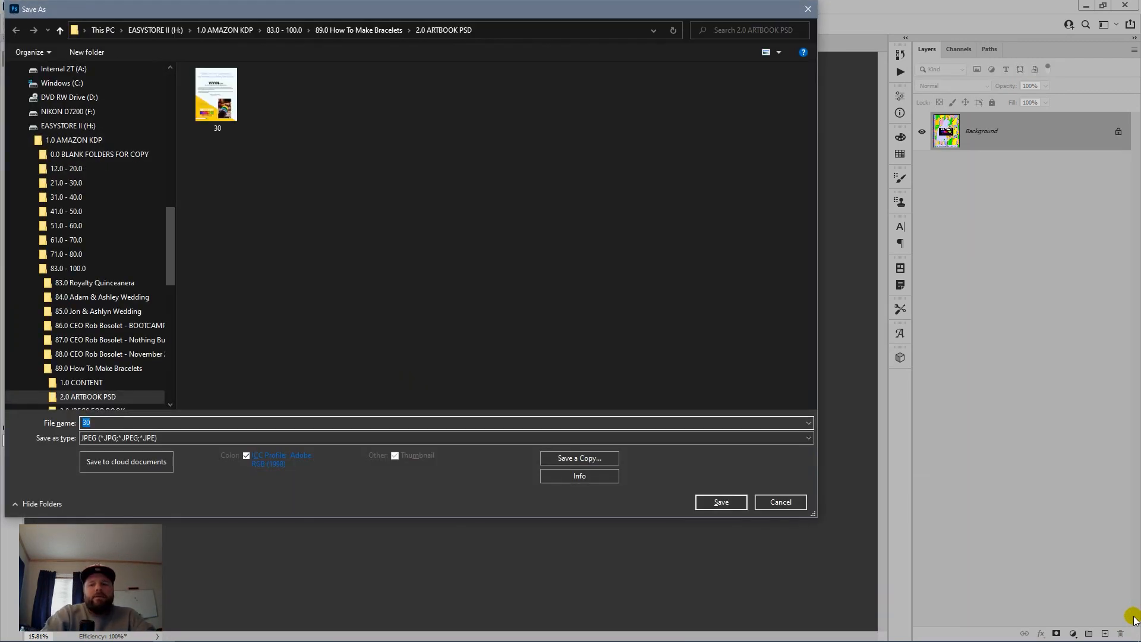
pyautogui.write('30')
pyautogui.press('Return')
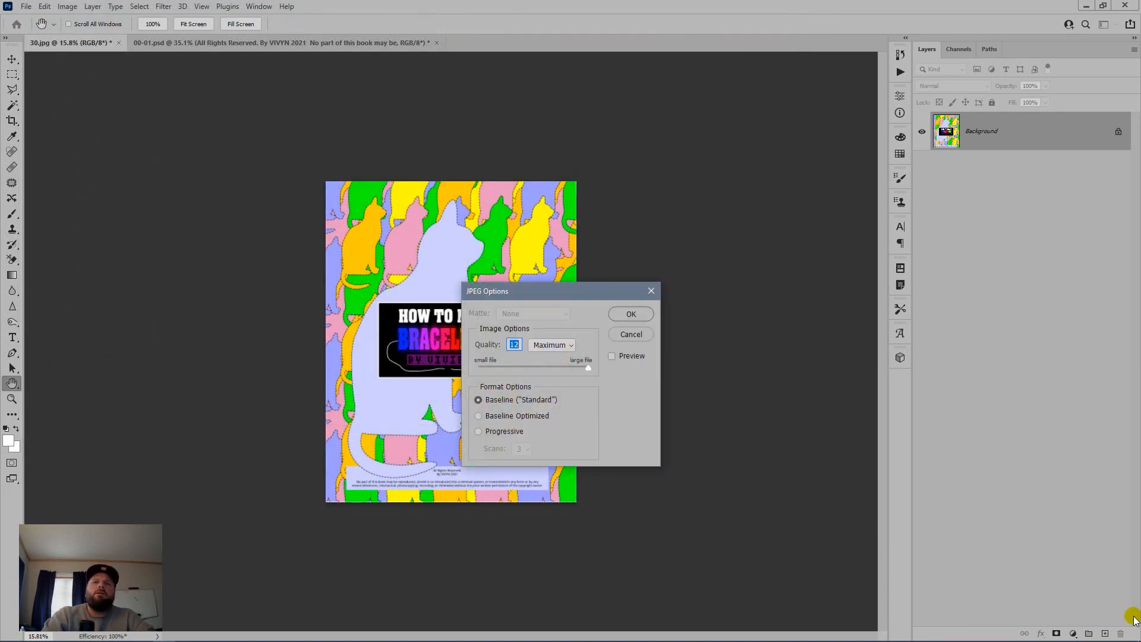
pyautogui.press('Return')
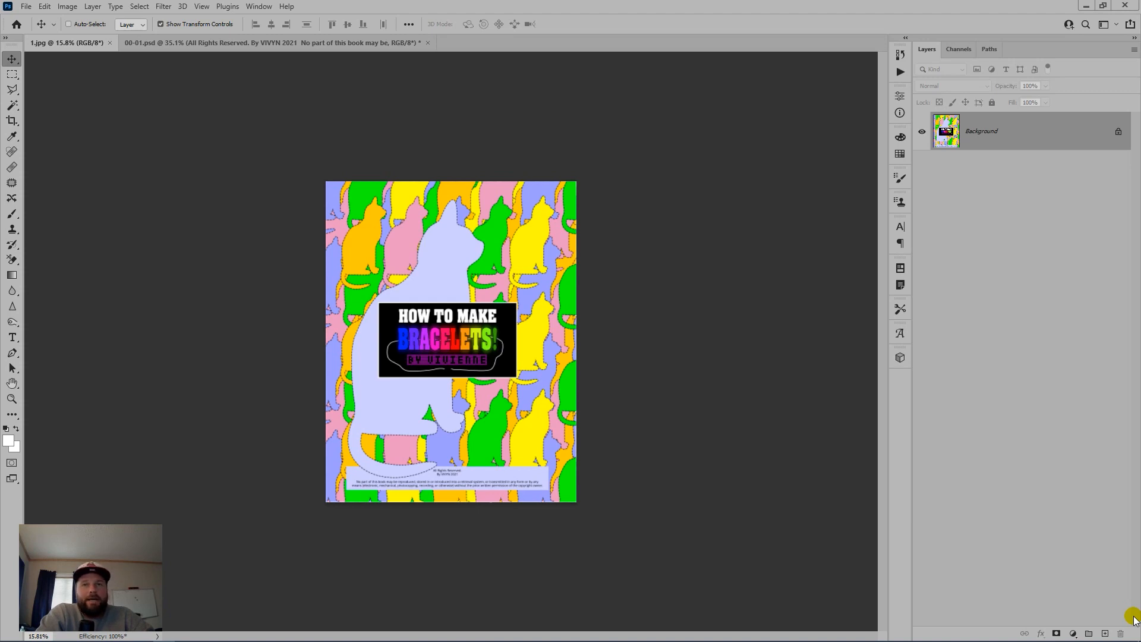
# Step: Close 1.jpg, then close 00-01.psd without saving its changes
pyautogui.hotkey('ctrl', 'w')
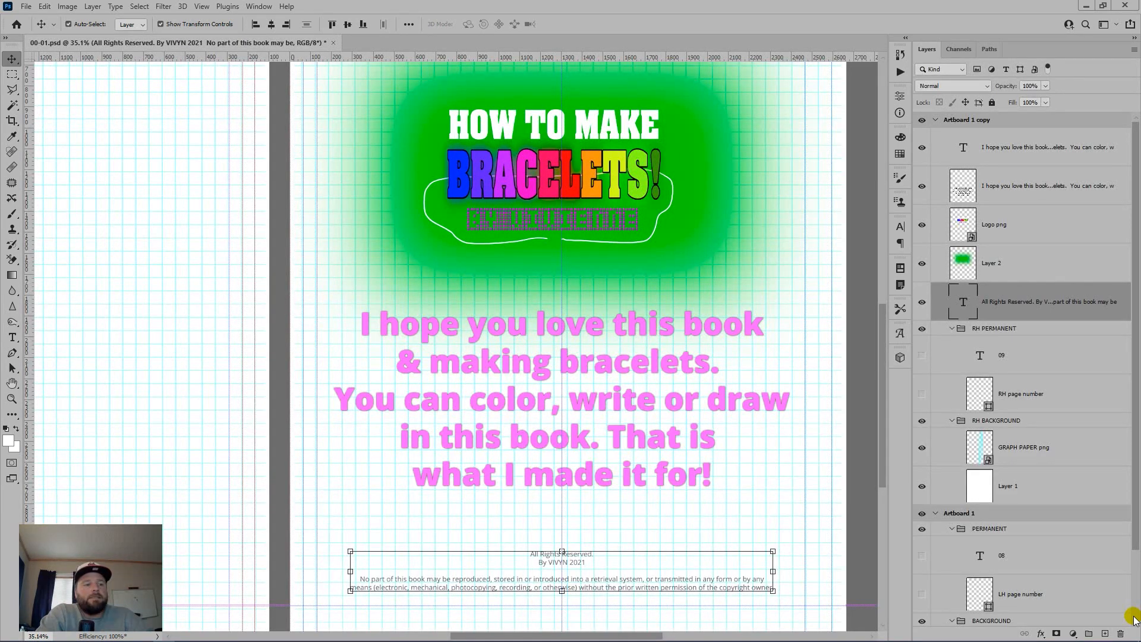
pyautogui.hotkey('ctrl', 'w')
pyautogui.press('Tab')
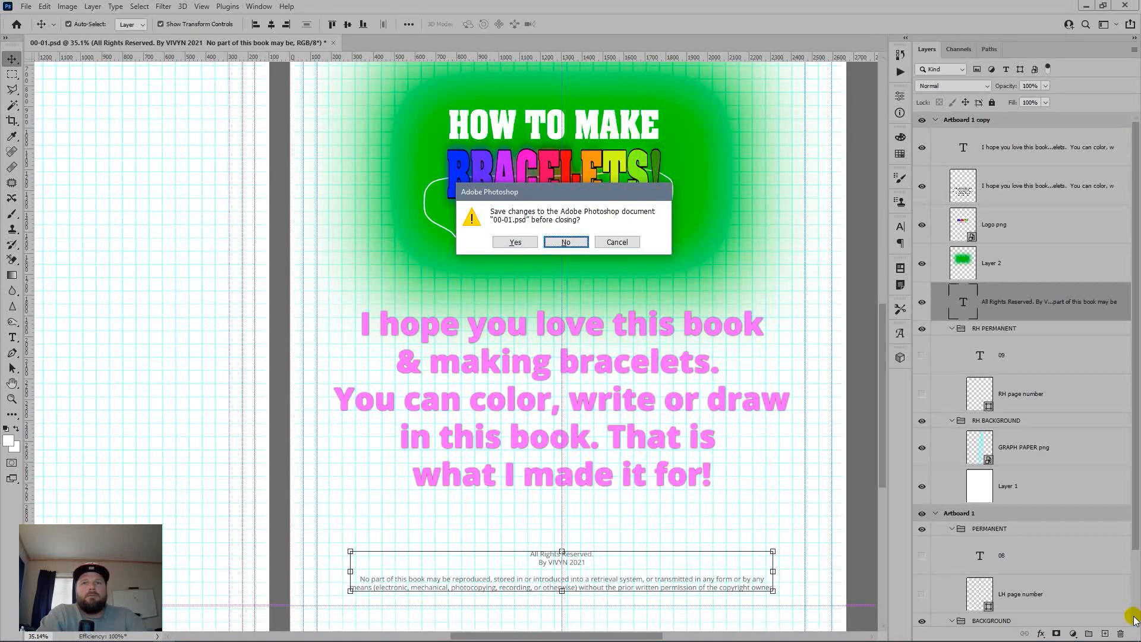
pyautogui.press('Return')
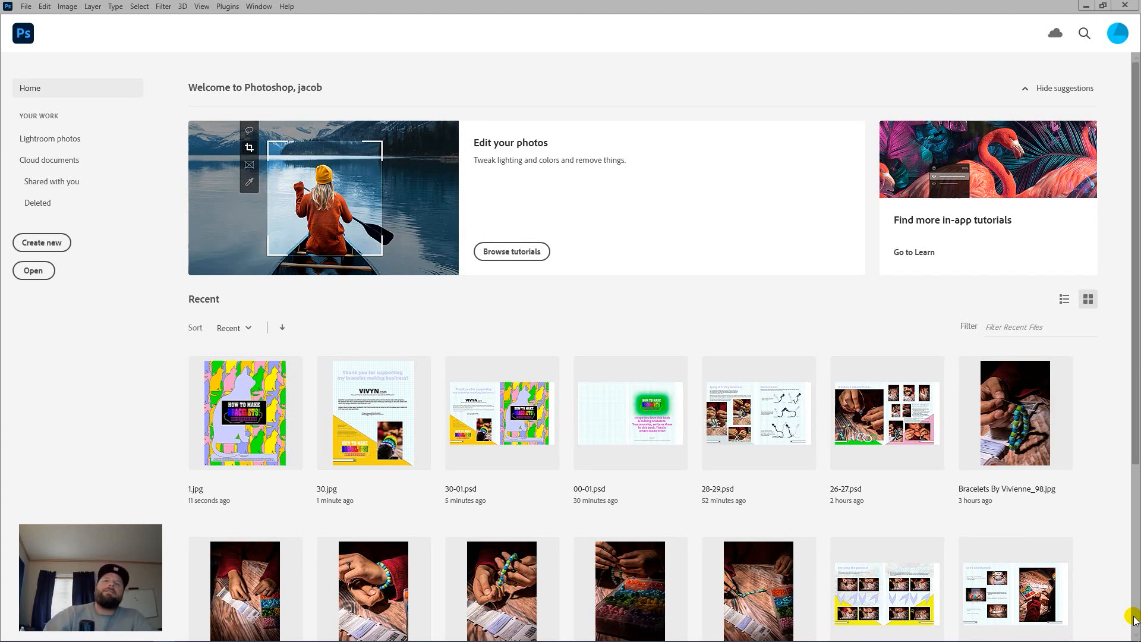
pyautogui.hotkey('alt', 'Tab')
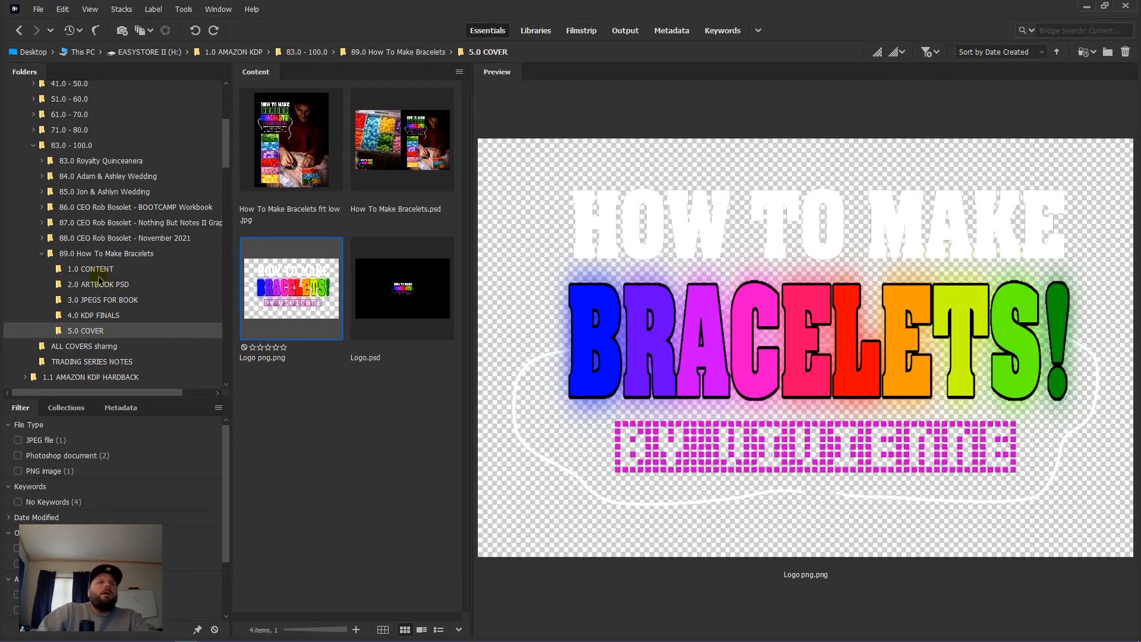
# Step: Show the 2.0 ARTBOOK PSD folder in Bridge and preview the 30.jpg thank-you page
pyautogui.scroll(3, 86, 249)
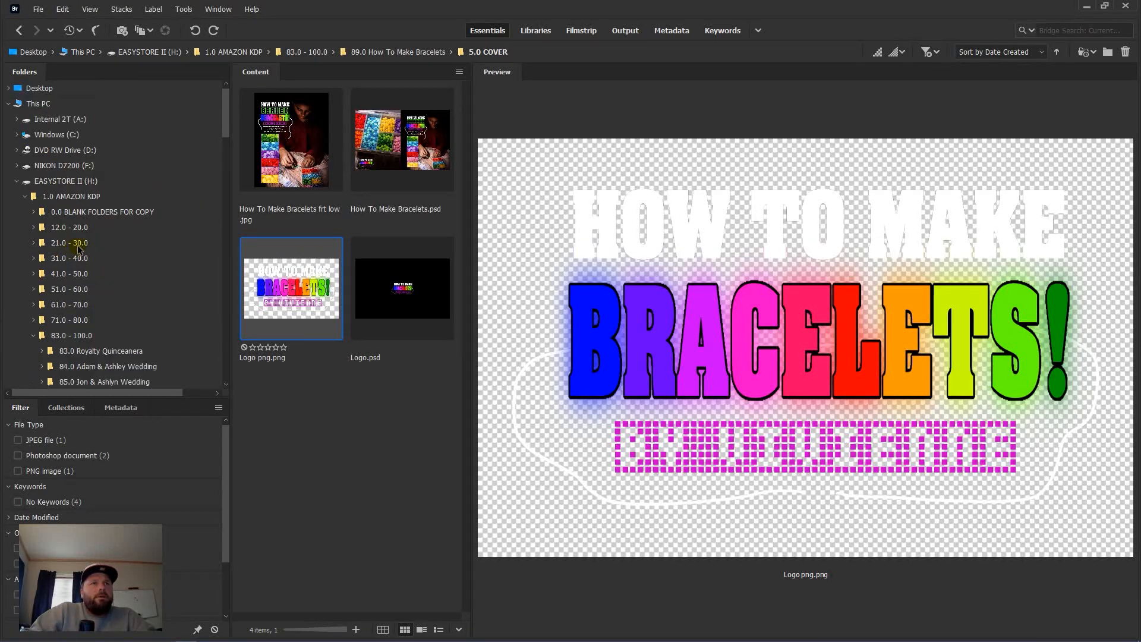
pyautogui.scroll(-8, 109, 253)
pyautogui.scroll(10, 110, 233)
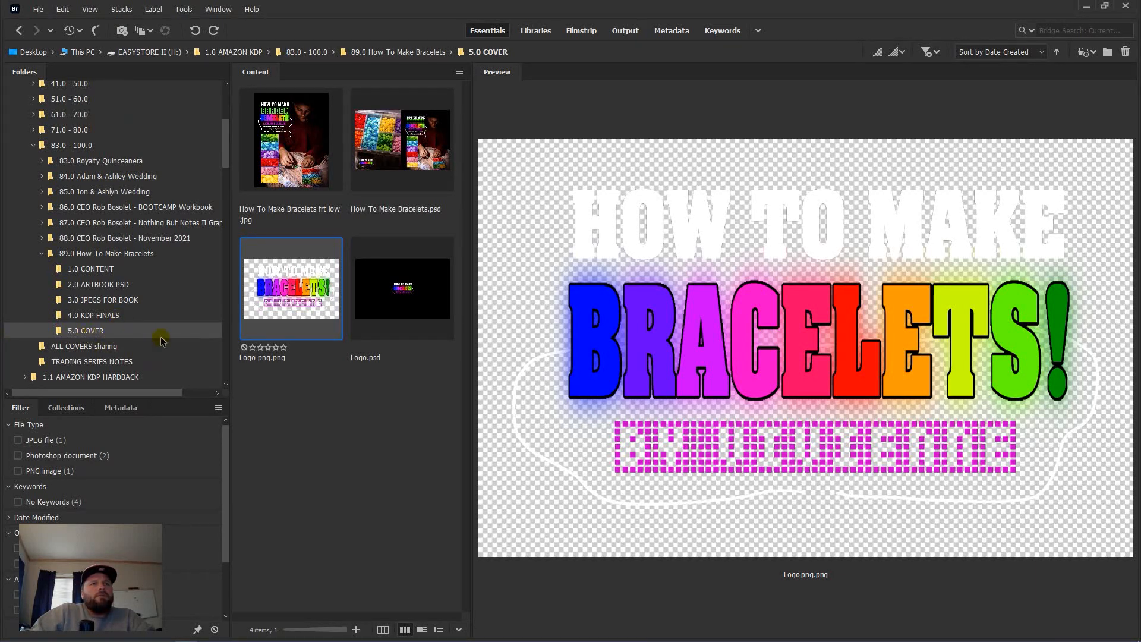
pyautogui.click(136, 286)
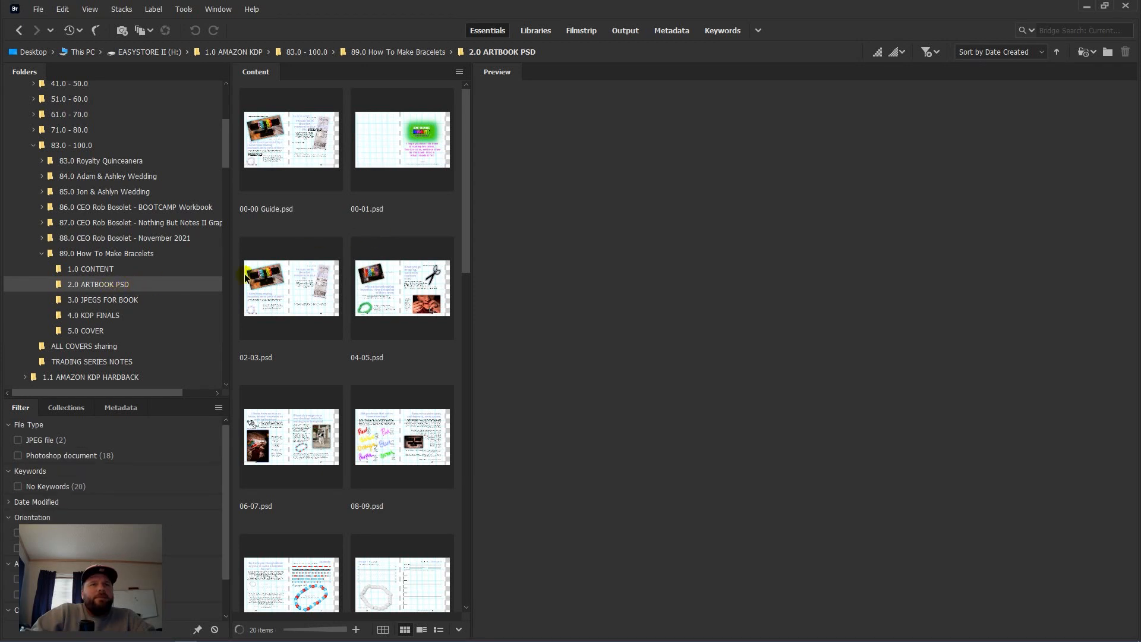
pyautogui.scroll(-15, 337, 184)
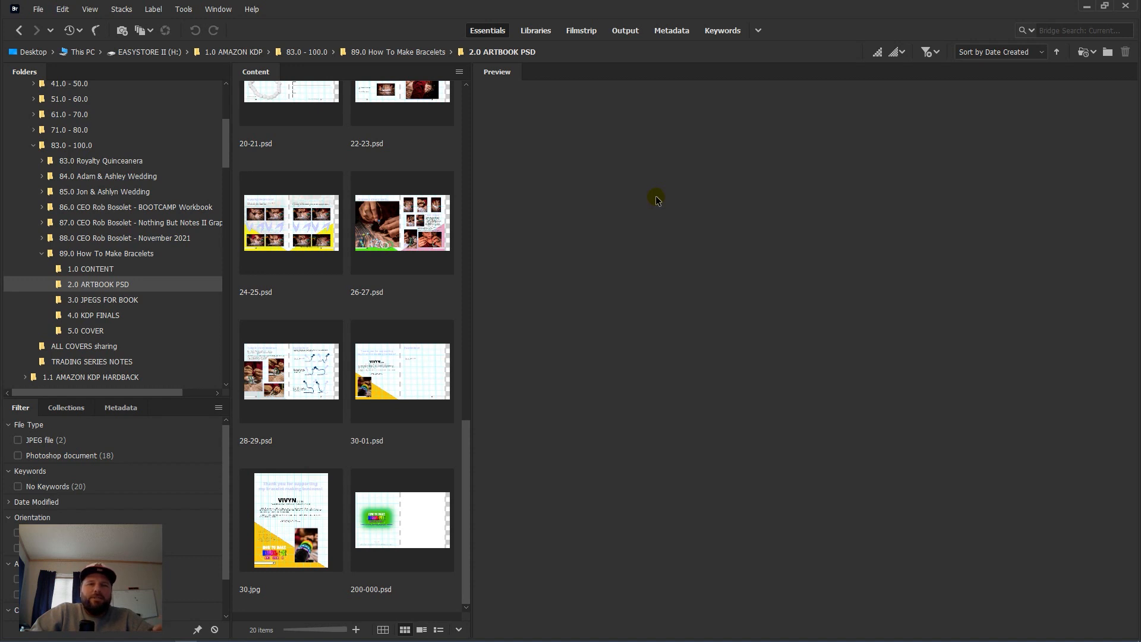
pyautogui.moveTo(284, 506)
pyautogui.mouseDown()
pyautogui.moveTo(158, 304)
pyautogui.moveTo(240, 472)
pyautogui.moveTo(287, 528)
pyautogui.mouseUp()
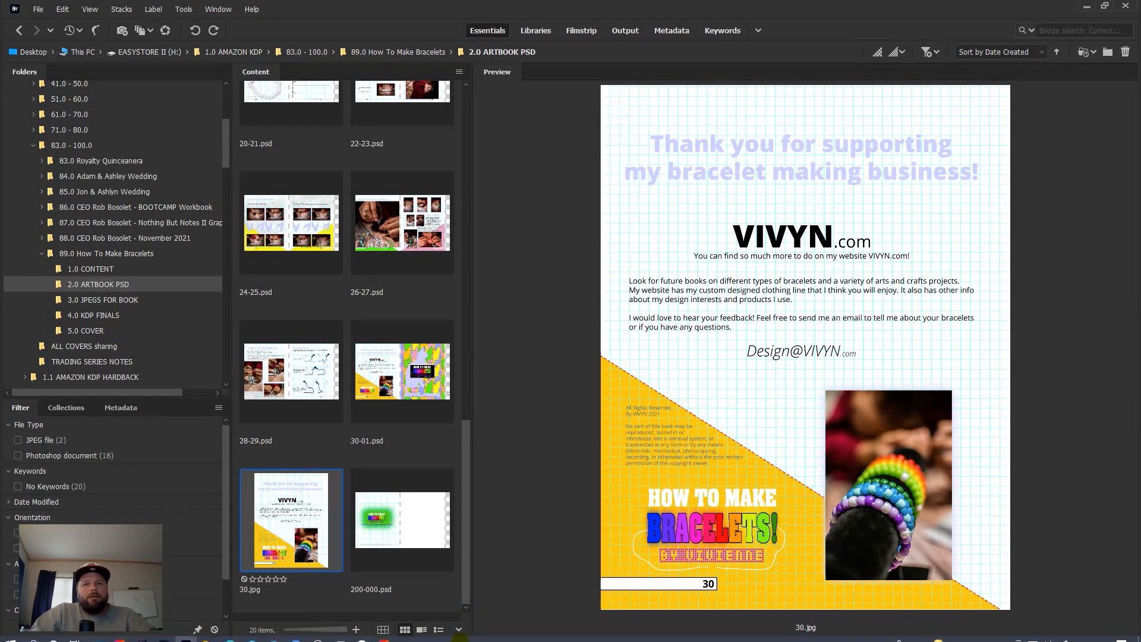
# Step: Show the 1.0 CONTENT folder, listing IMG-2440.jpg and GRAPH PAPER png.png
pyautogui.moveTo(436, 638)
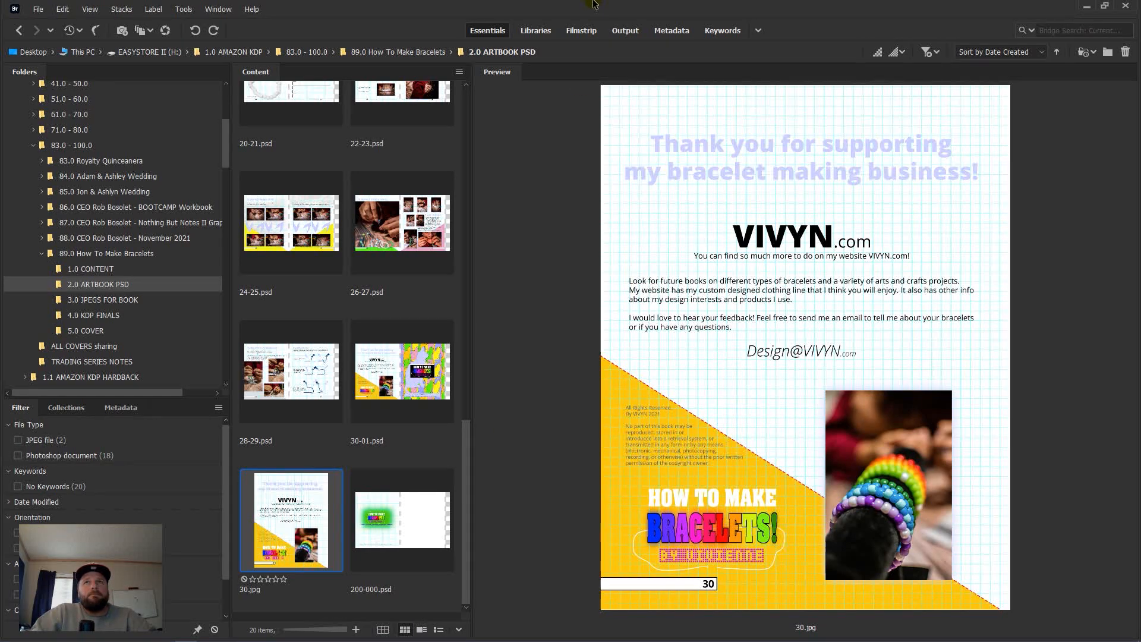
pyautogui.click(628, 7)
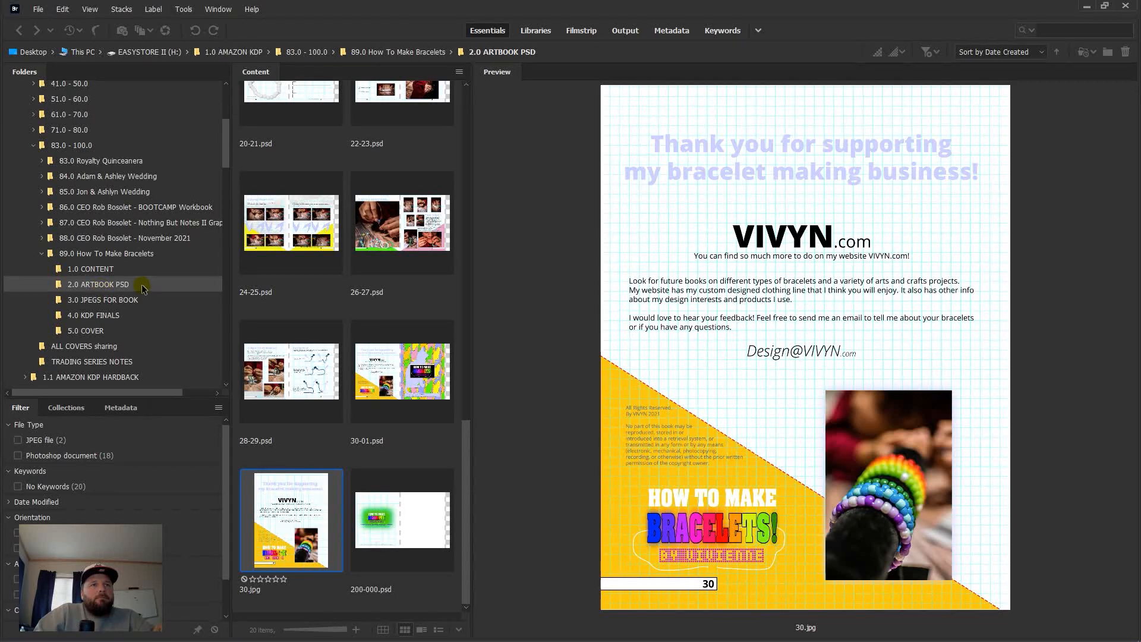
pyautogui.click(123, 272)
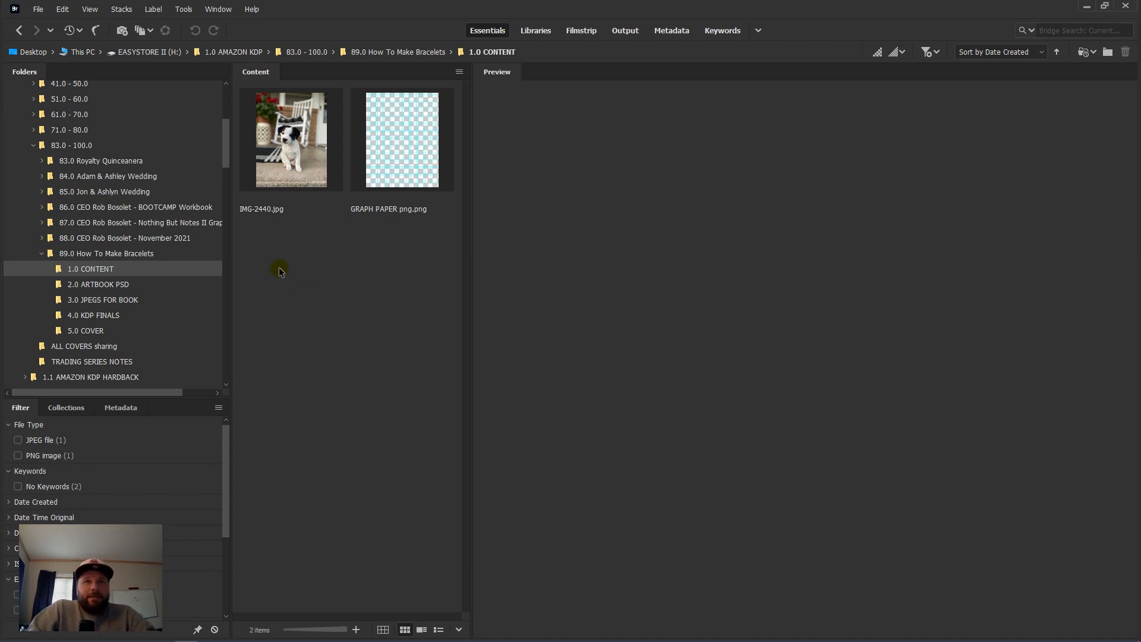
# Step: Go through 4.0 KDP FINALS to 5.0 COVER and open How To Make Bracelets.psd in Photoshop
pyautogui.click(117, 319)
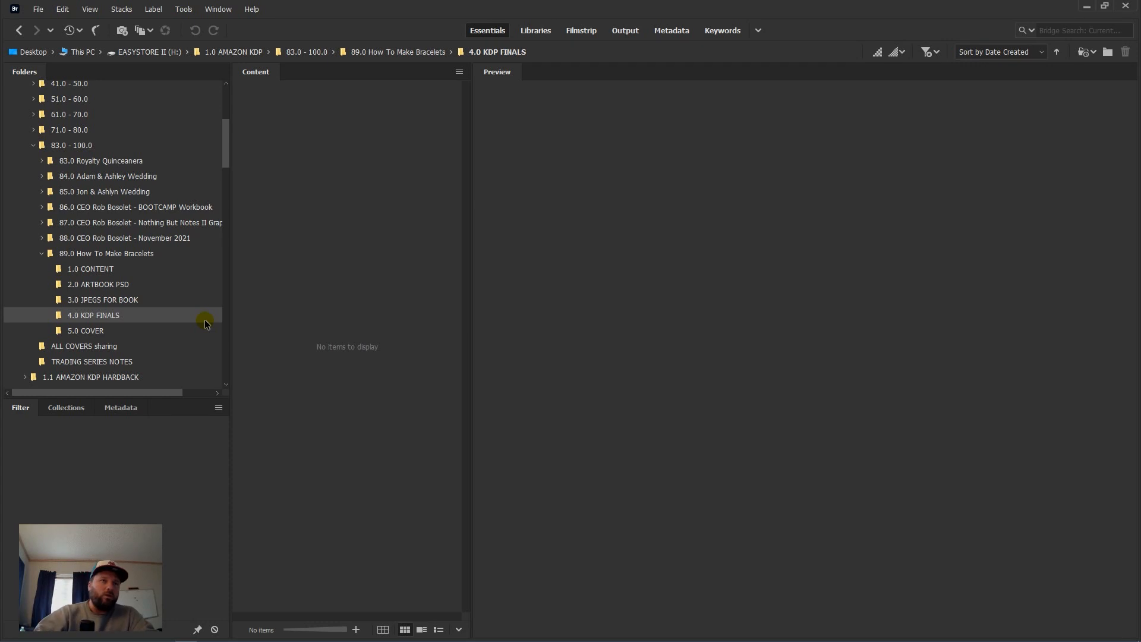
pyautogui.click(112, 335)
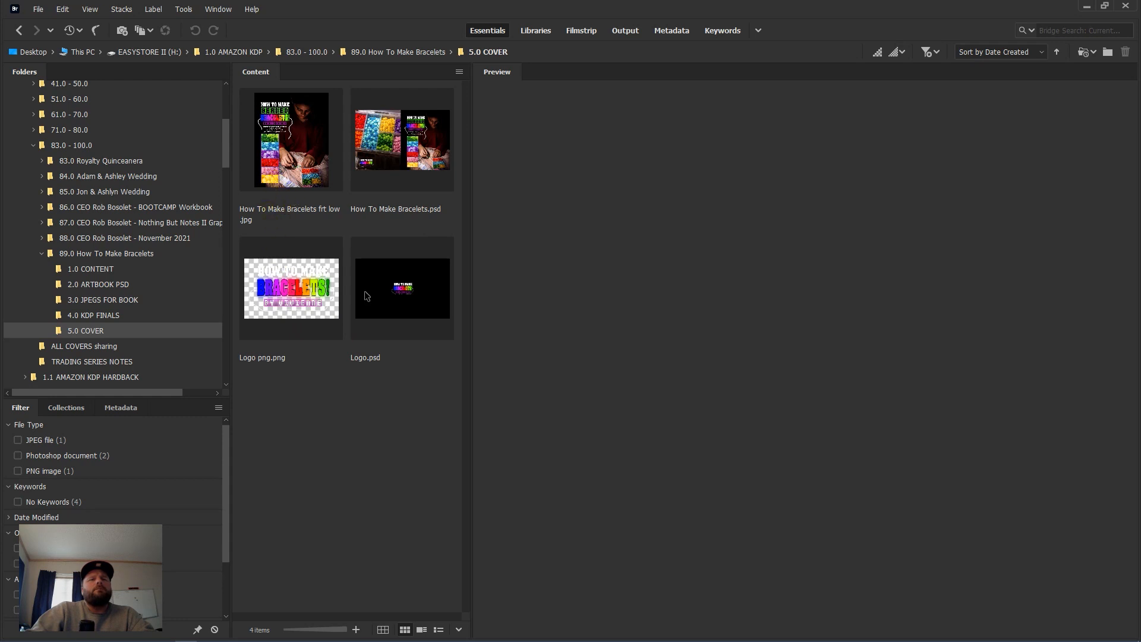
pyautogui.click(399, 168)
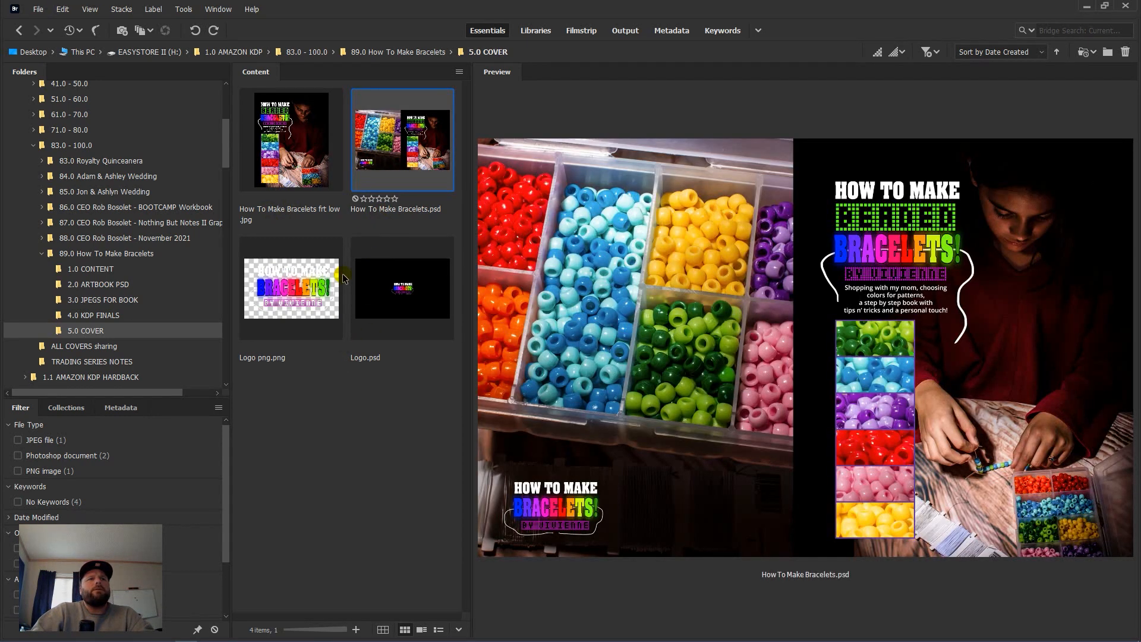
pyautogui.doubleClick(378, 166)
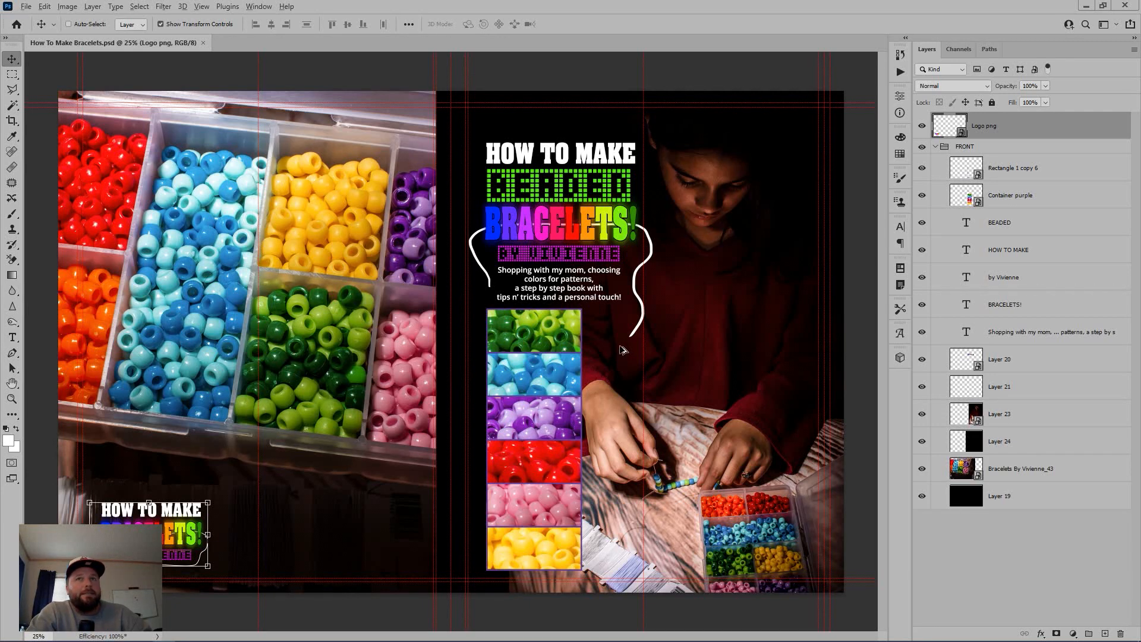
# Step: Hide guides on the How To Make Bracelets cover, flatten it with the logo, and open Save As
pyautogui.hotkey('ctrl', ';')
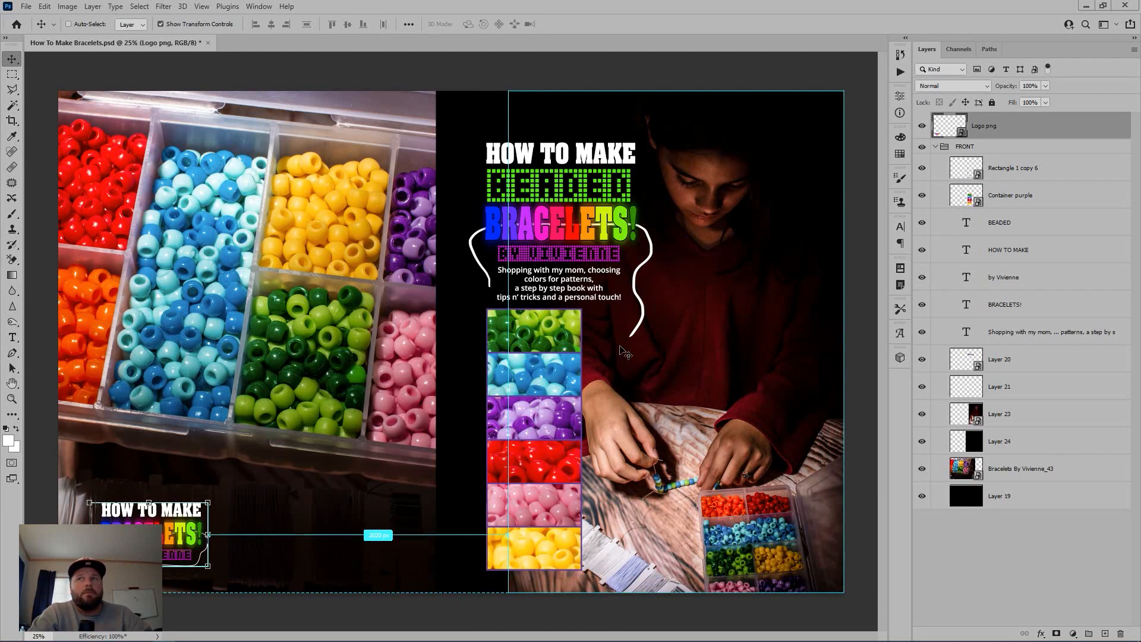
pyautogui.hotkey('ctrl', 'shift', 'e')
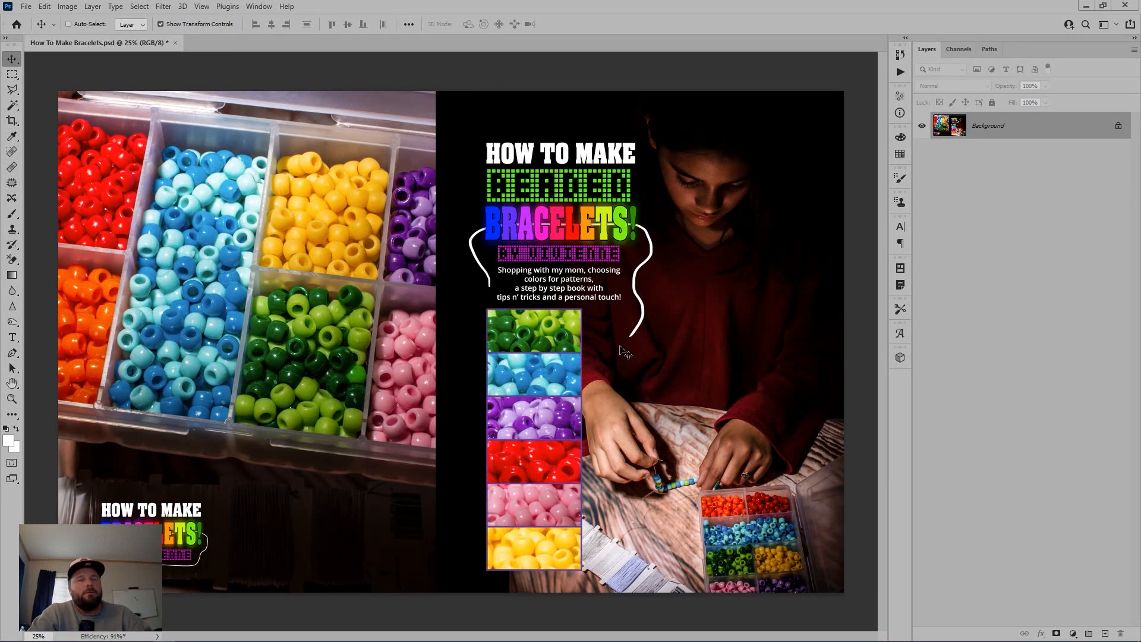
pyautogui.hotkey('ctrl', 'shift', 's')
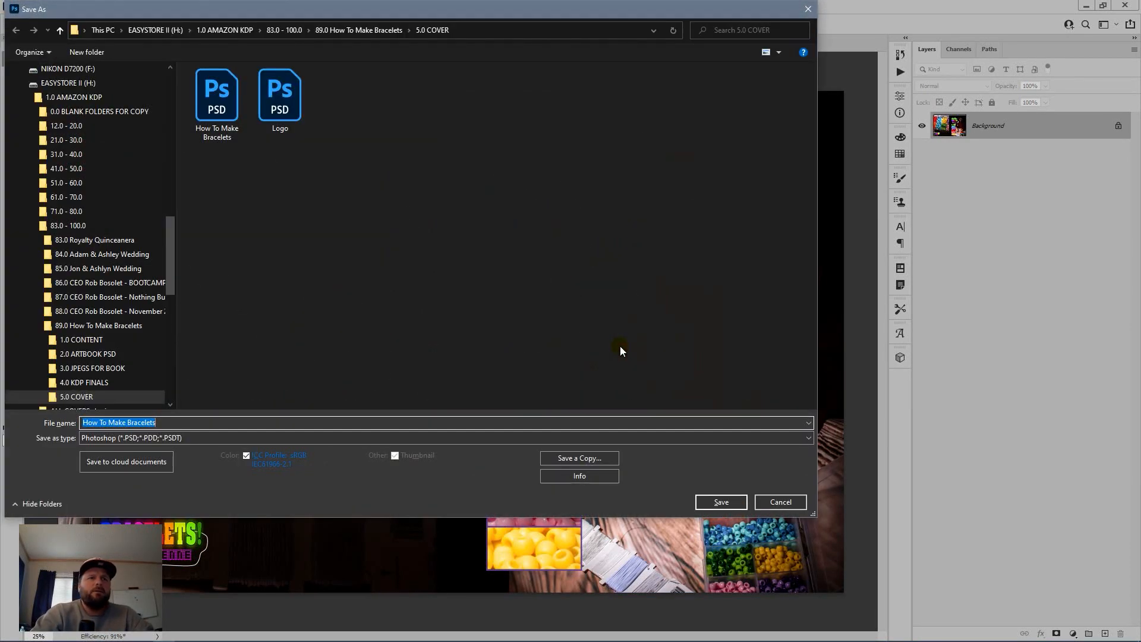
# Step: Save the spread as Photoshop PDF 'How To Make Bracelets pdf' without Photoshop editing capabilities
pyautogui.press('End')
pyautogui.write('pdf')
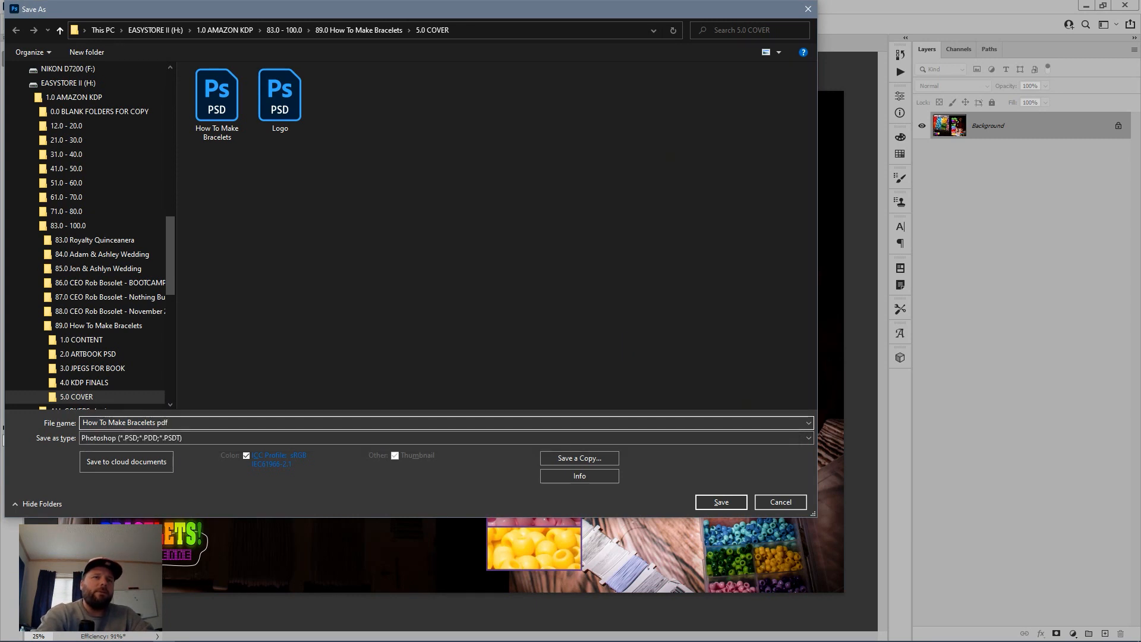
pyautogui.press('Tab')
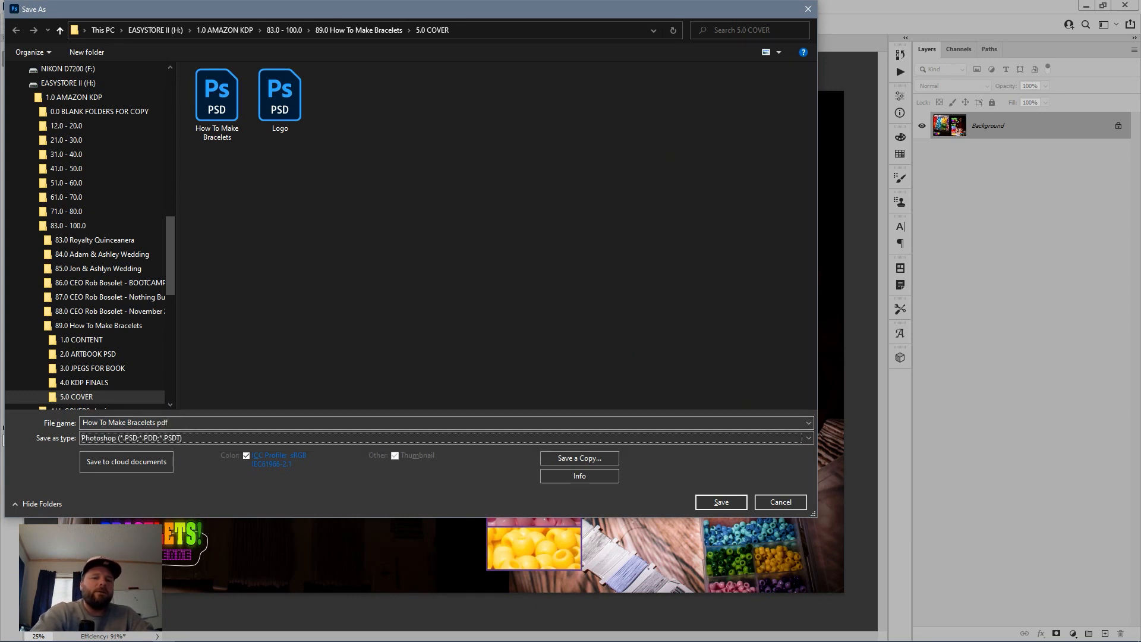
pyautogui.press('p')
pyautogui.press('p')
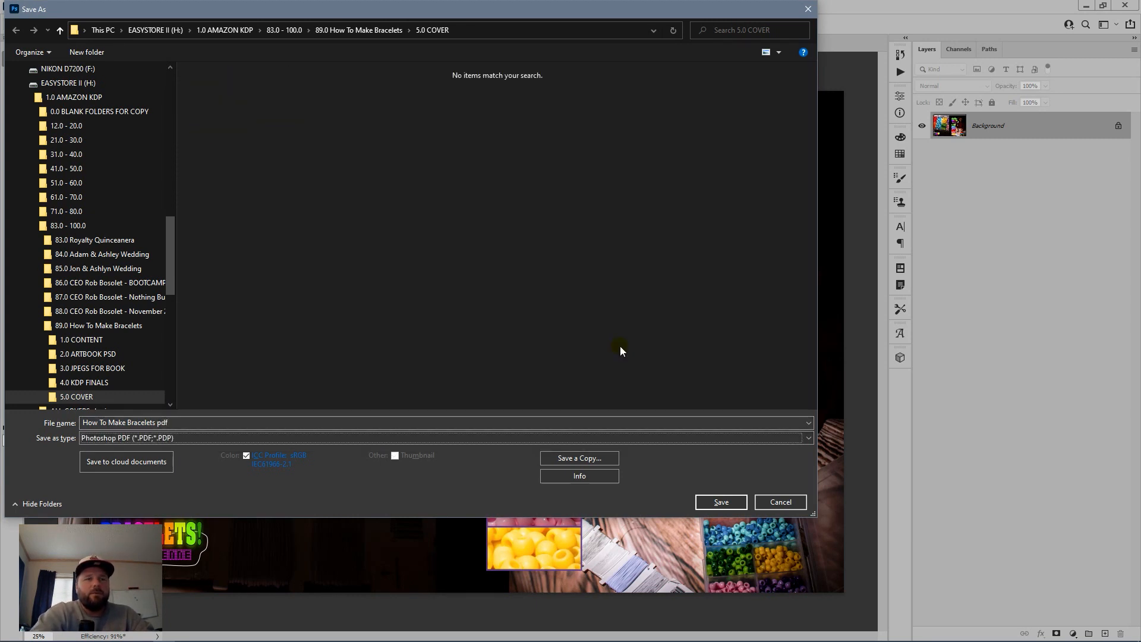
pyautogui.press('Return')
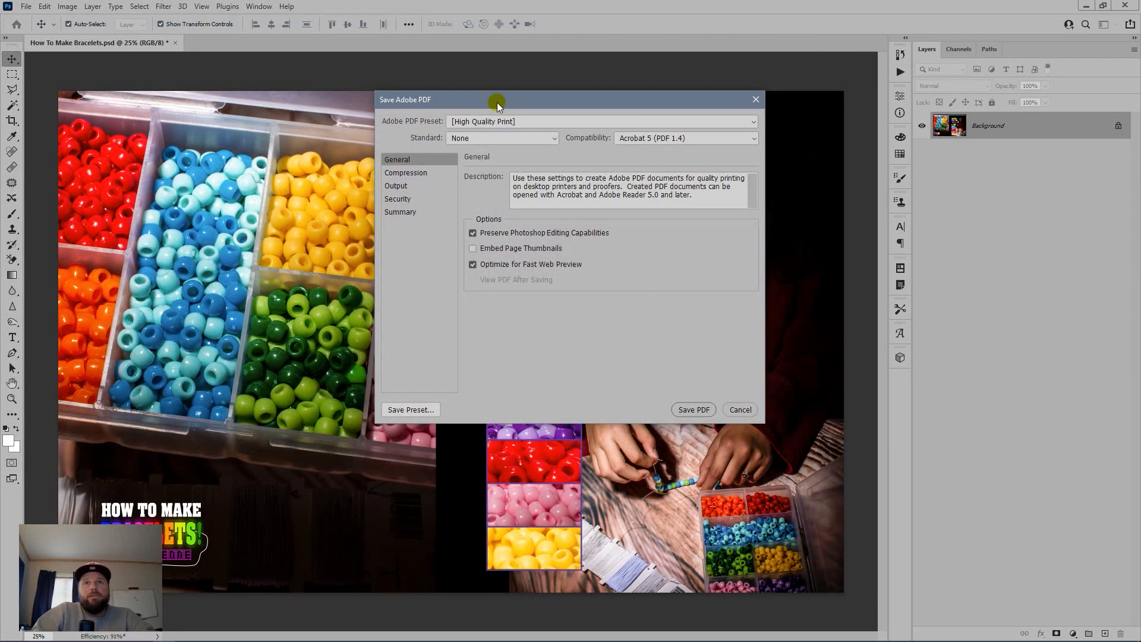
pyautogui.click(473, 233)
pyautogui.click(692, 410)
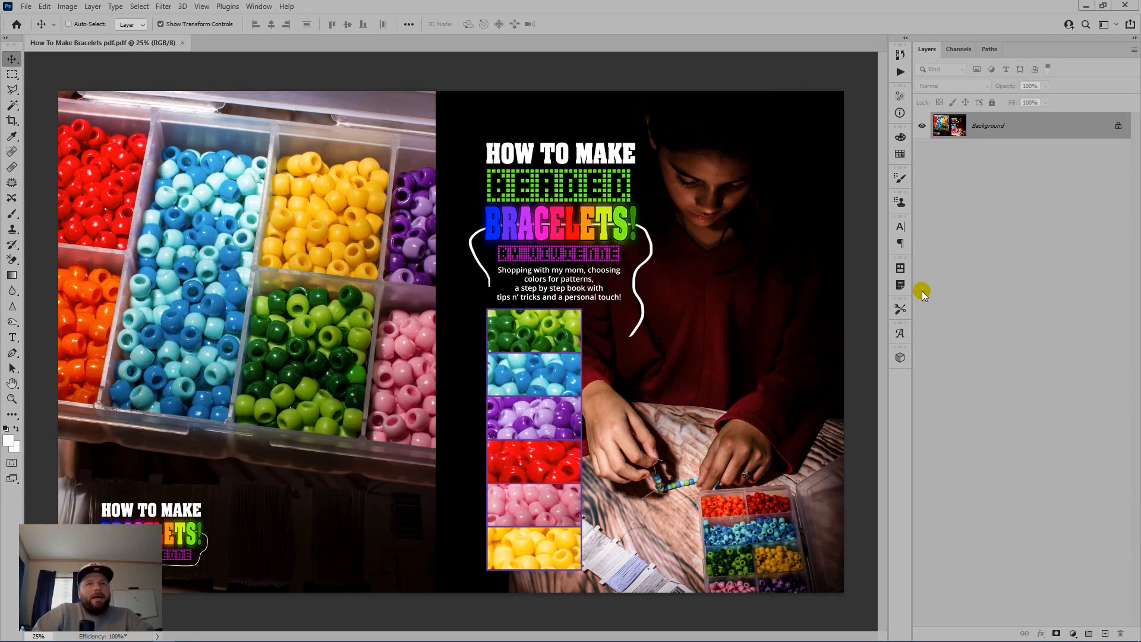
# Step: Save the spread as JPEG 'How To Make Bracelets' at maximum quality
pyautogui.hotkey('ctrl', 'shift', 's')
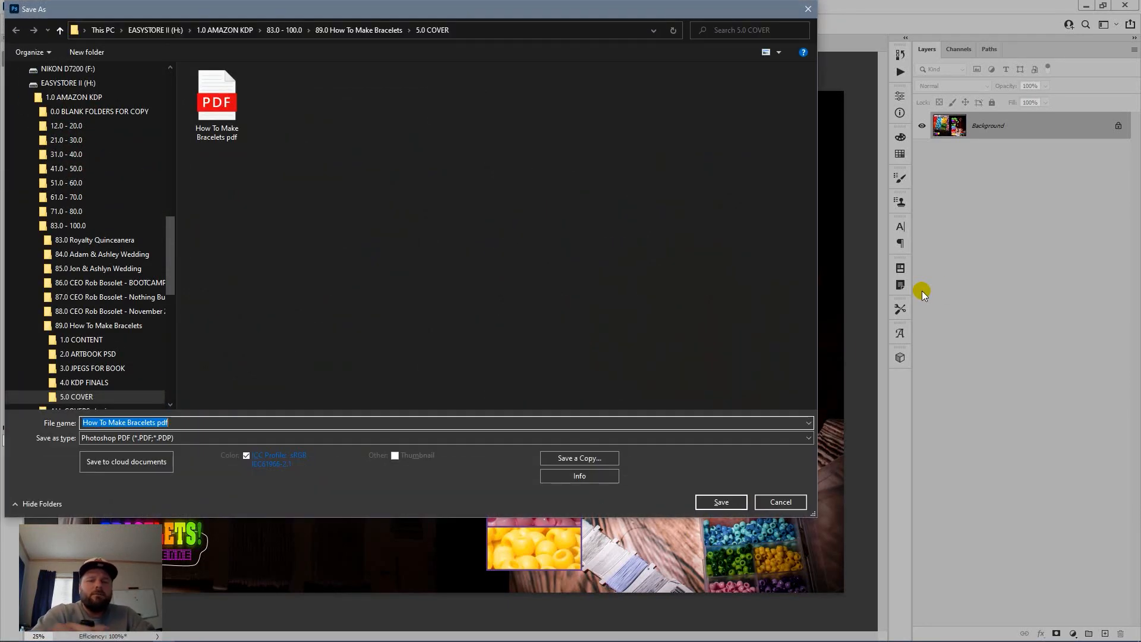
pyautogui.press('End')
pyautogui.press('BackSpace')
pyautogui.press('BackSpace')
pyautogui.press('BackSpace')
pyautogui.press('BackSpace')
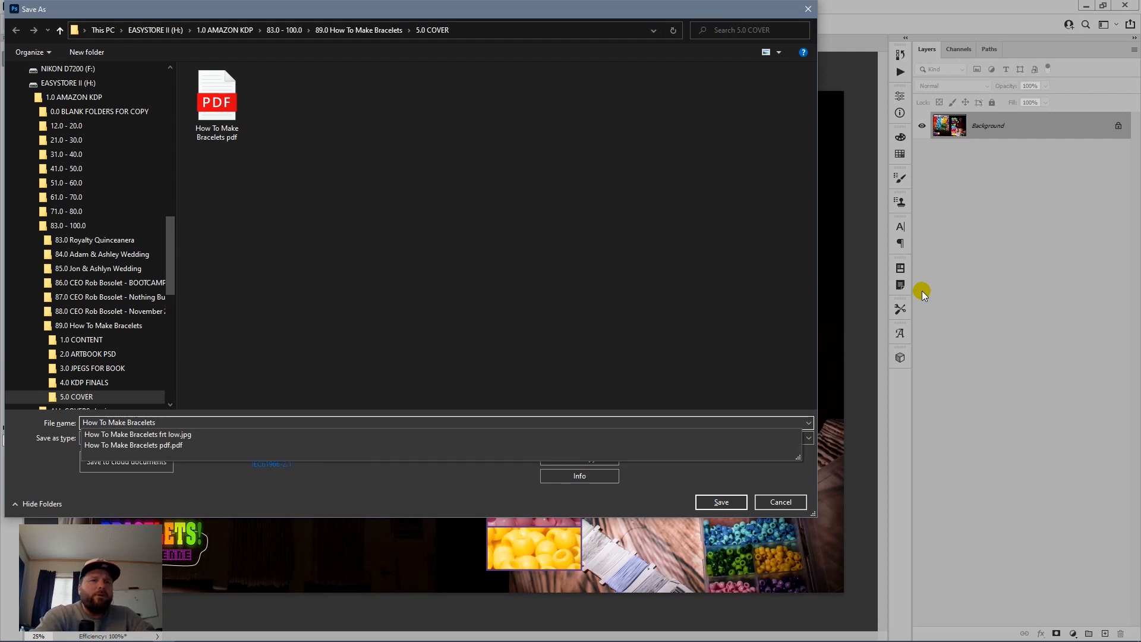
pyautogui.write('jp')
pyautogui.press('BackSpace')
pyautogui.press('BackSpace')
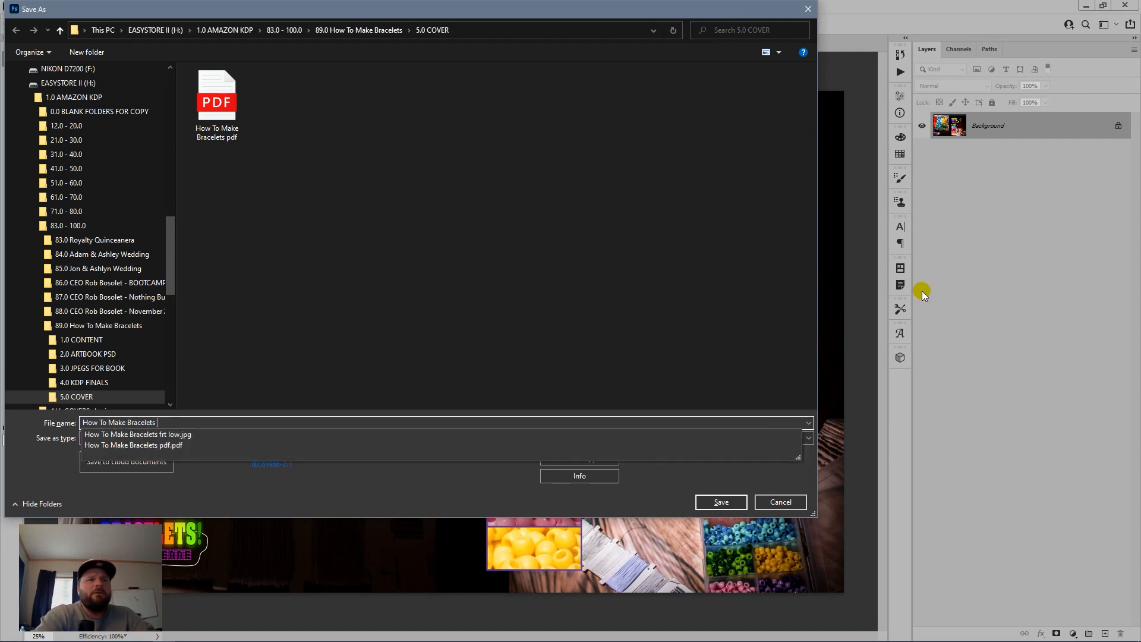
pyautogui.press('Tab')
pyautogui.press('j')
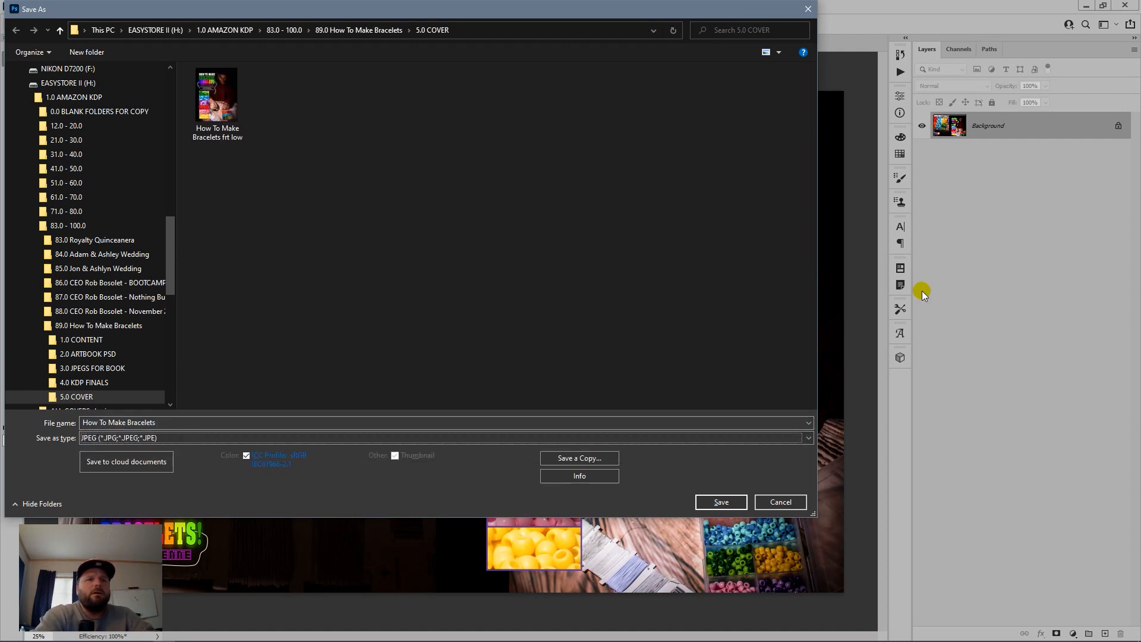
pyautogui.press('Return')
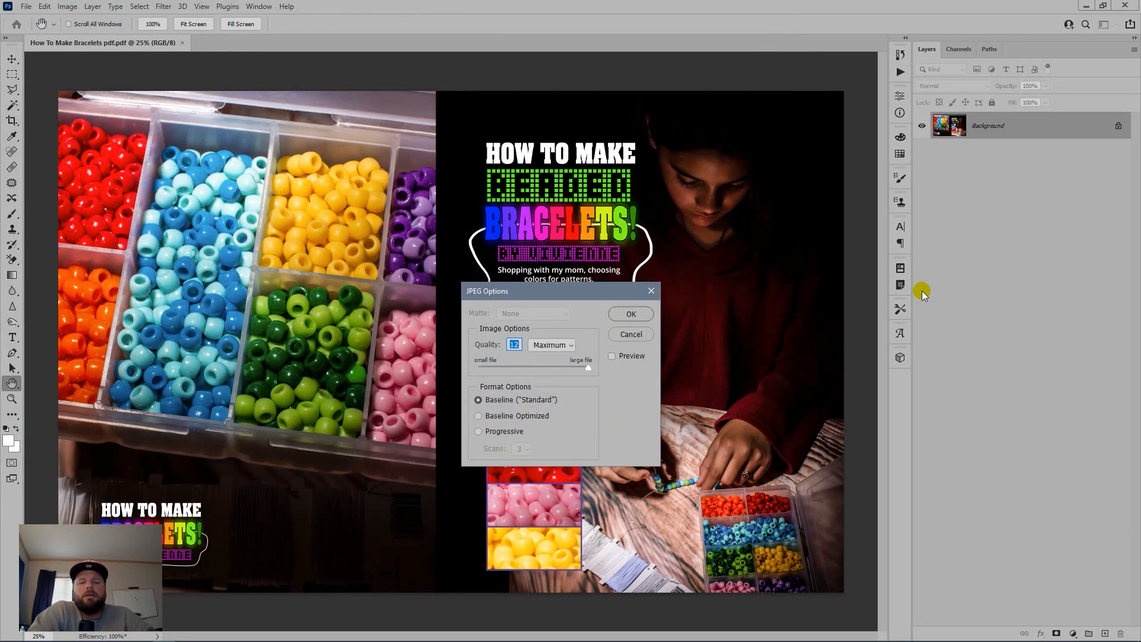
pyautogui.press('Return')
# Step: Save a quality-1 copy named 'How To Make Bracelets low', then undo to restore the layered spread
pyautogui.hotkey('ctrl', 'shift', 's')
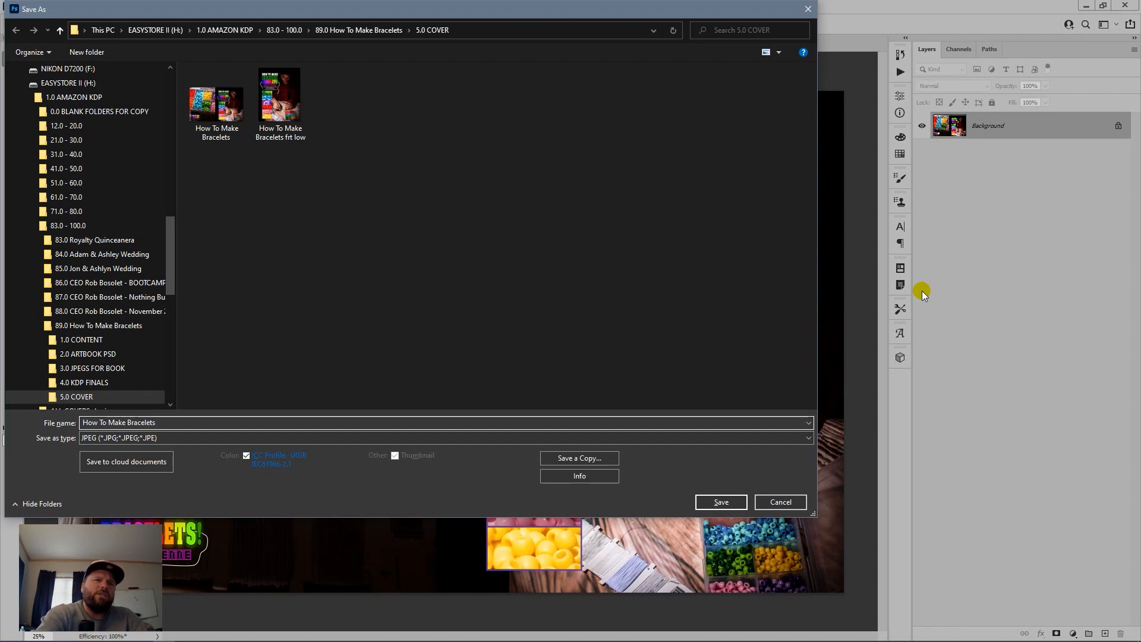
pyautogui.write('low')
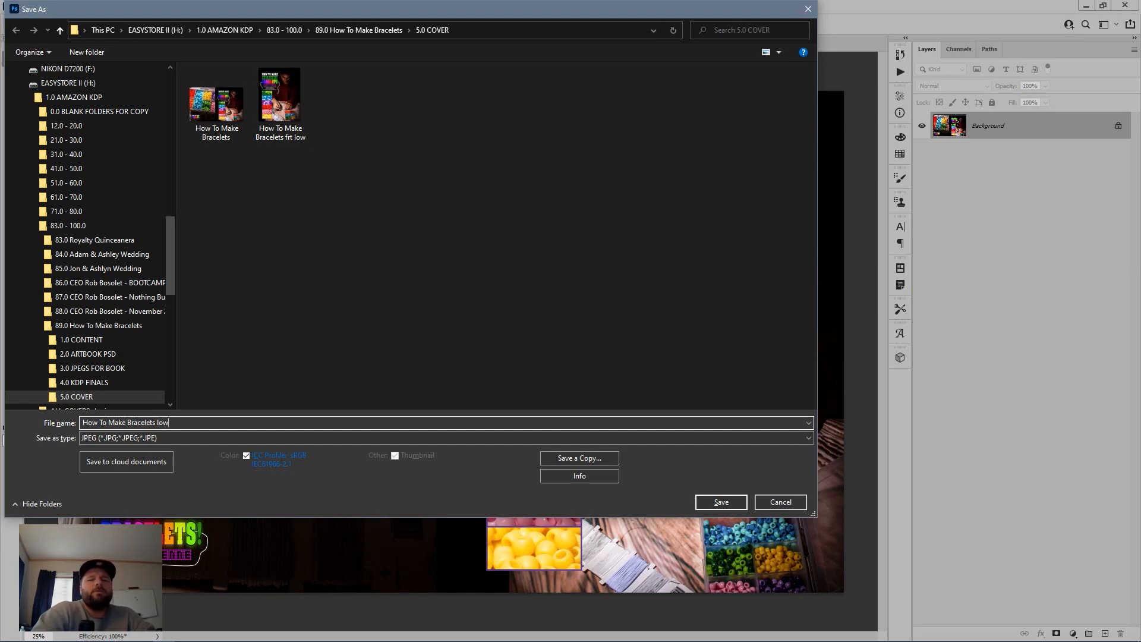
pyautogui.press('Return')
pyautogui.write('1')
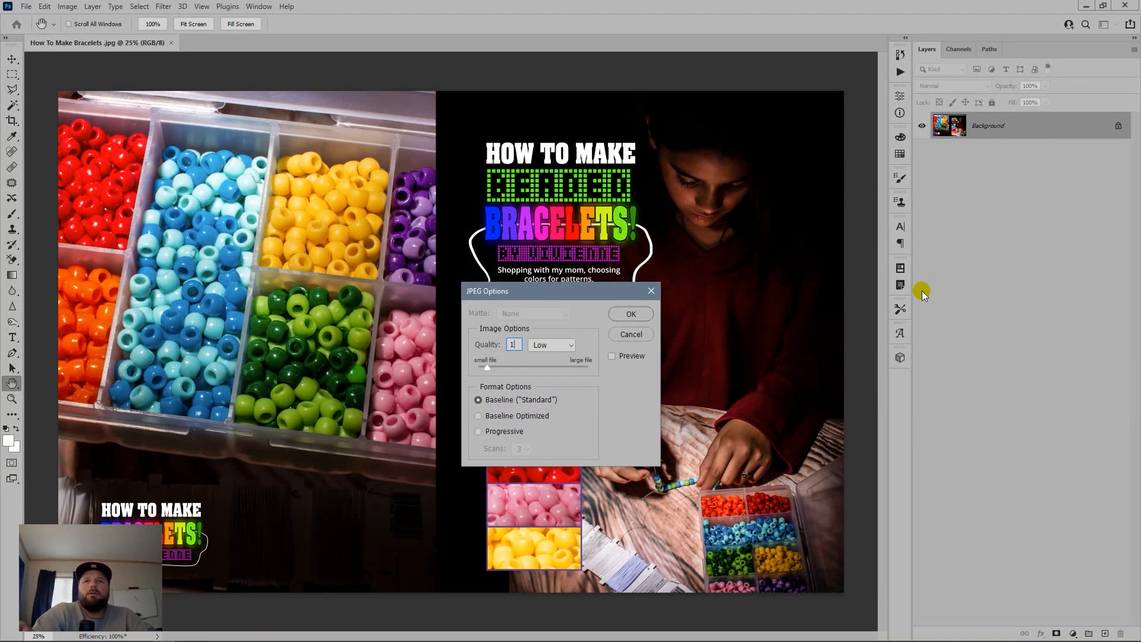
pyautogui.press('Return')
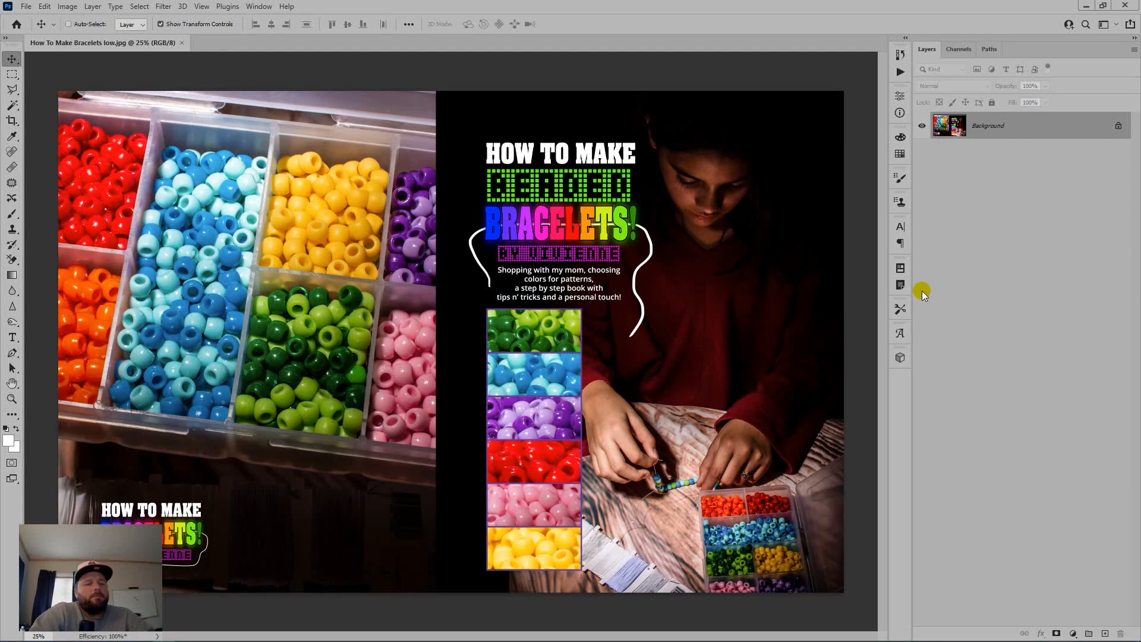
pyautogui.hotkey('ctrl', 'z')
# Step: With guides shown, crop the spread to its left page: the bead-box photo with the title
pyautogui.hotkey('ctrl', ';')
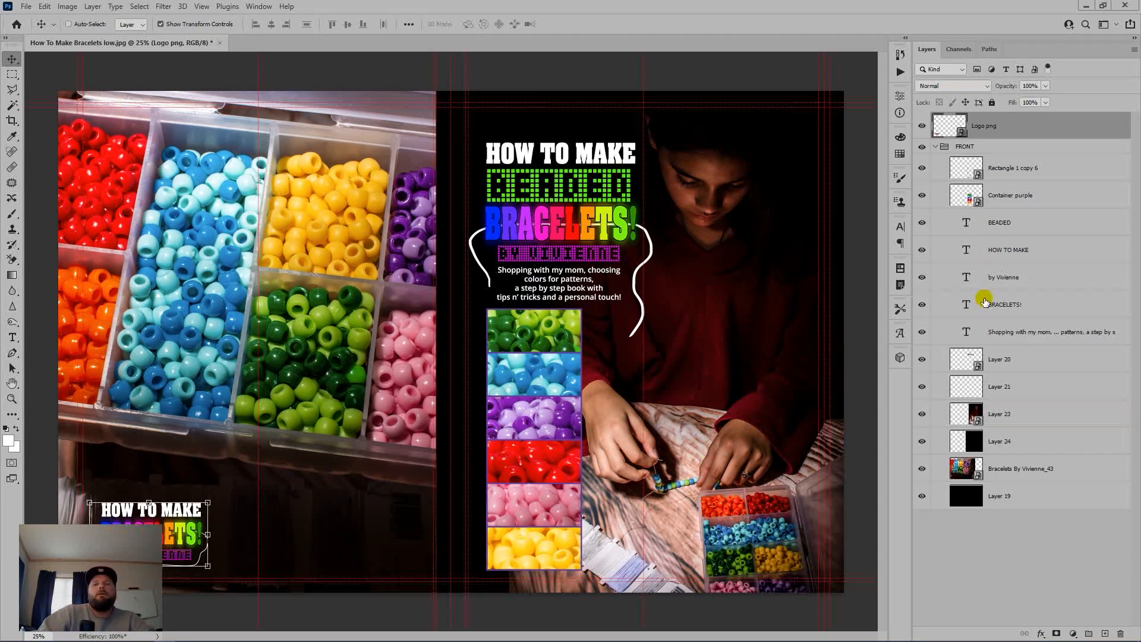
pyautogui.press('m')
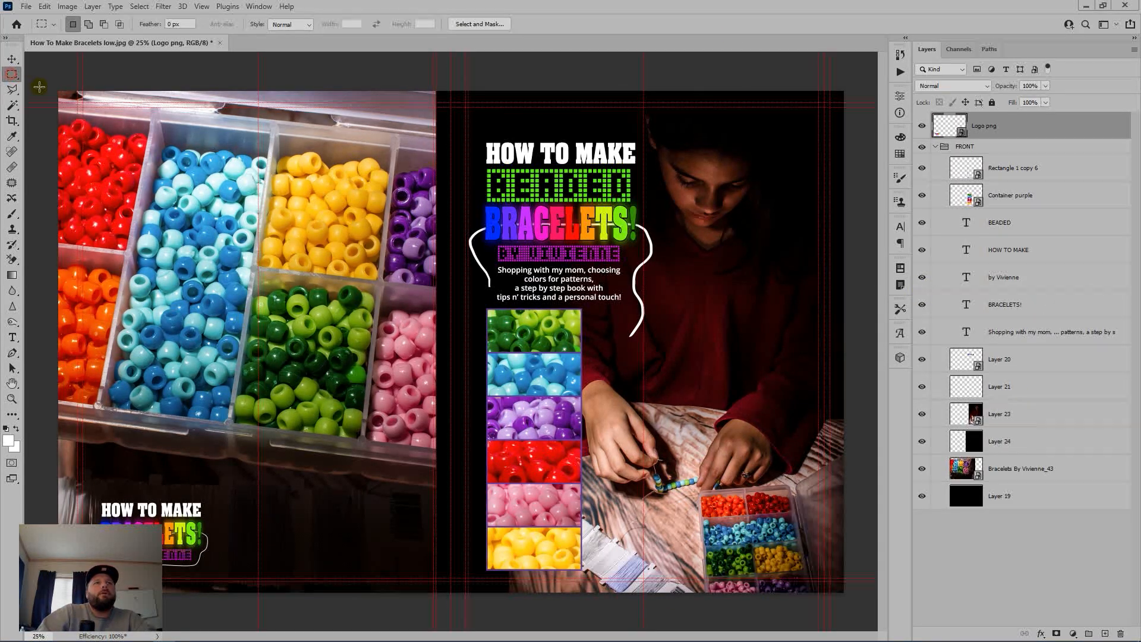
pyautogui.moveTo(59, 91); pyautogui.dragTo(451, 592)
pyautogui.press('c')
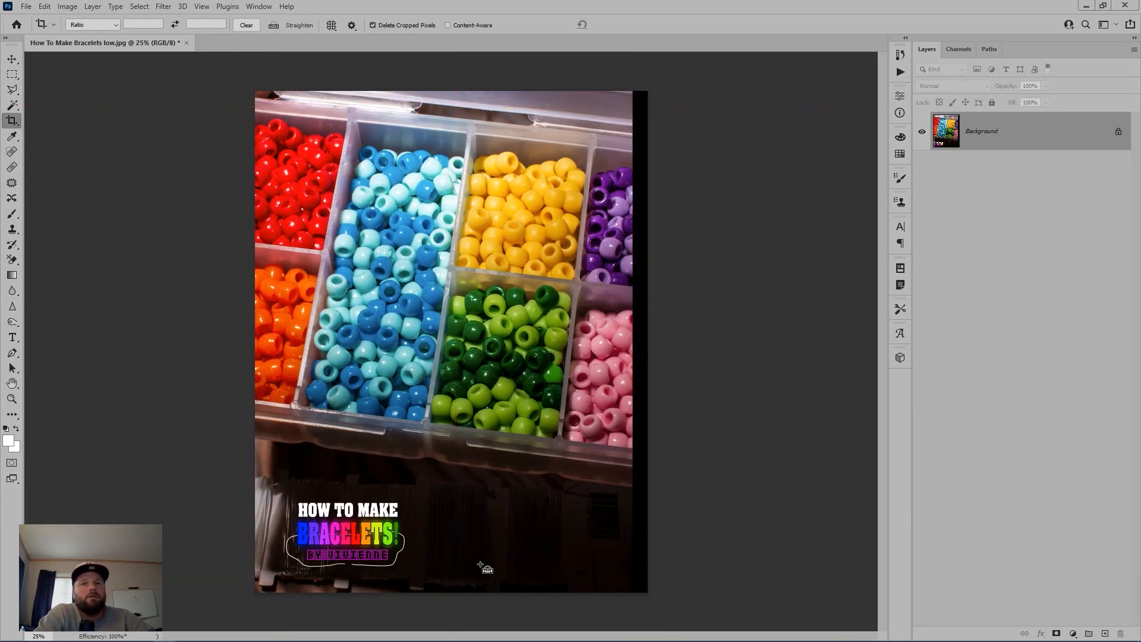
# Step: Save the cropped page as JPEG 'How To Make Bracelets back', close it, and return to Bridge
pyautogui.hotkey('ctrl', 'shift', 's')
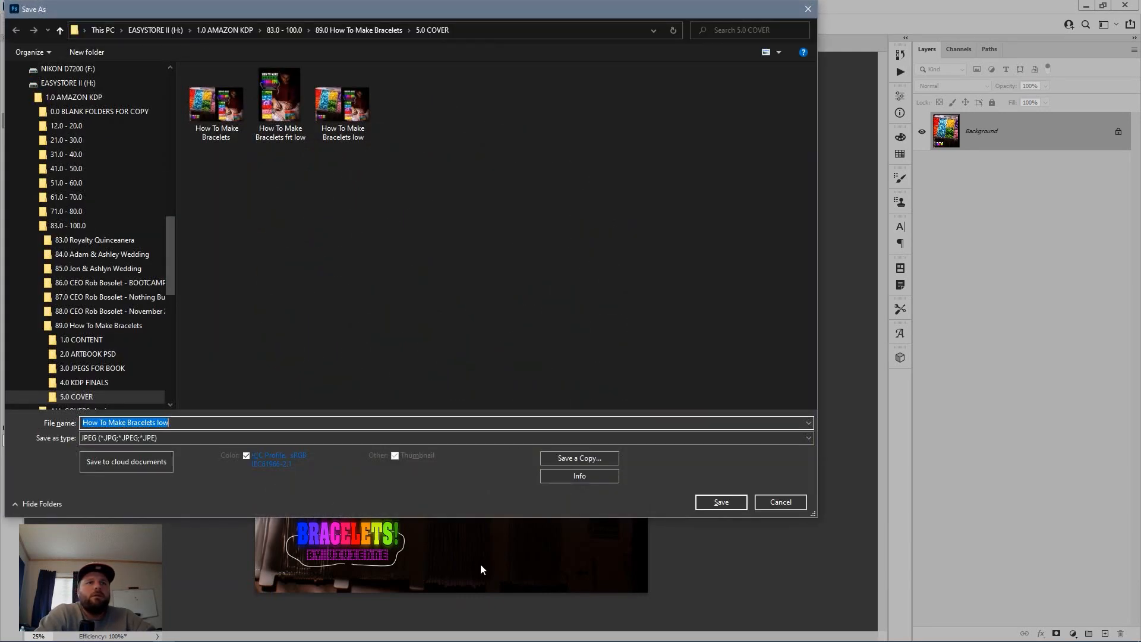
pyautogui.press('BackSpace')
pyautogui.press('BackSpace')
pyautogui.press('BackSpace')
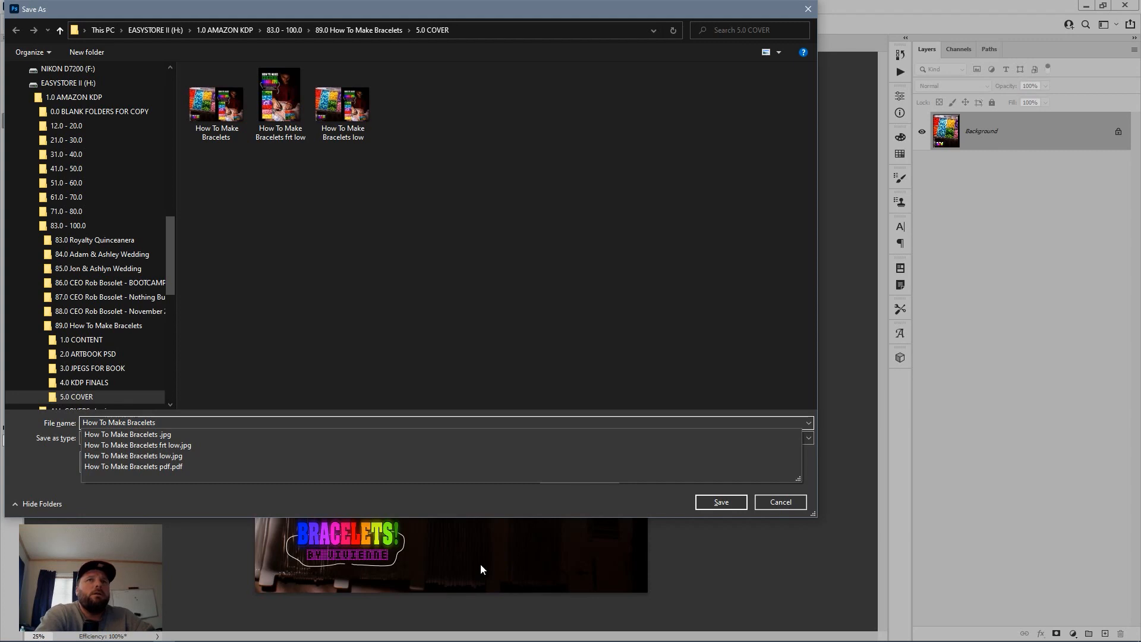
pyautogui.write('back')
pyautogui.press('Return')
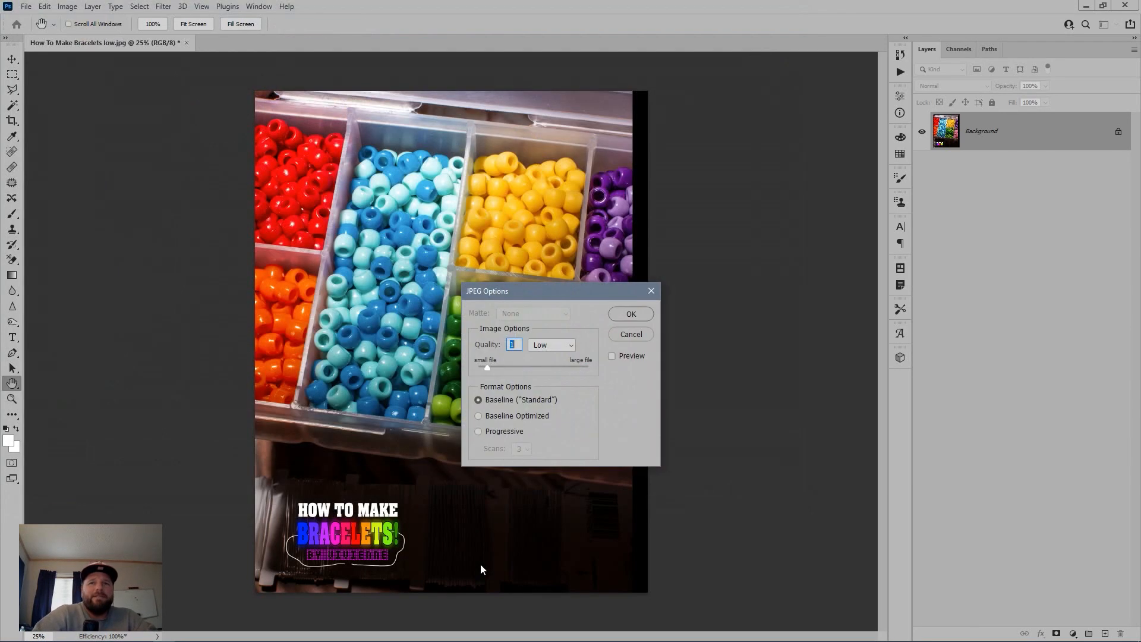
pyautogui.press('Return')
pyautogui.press('c')
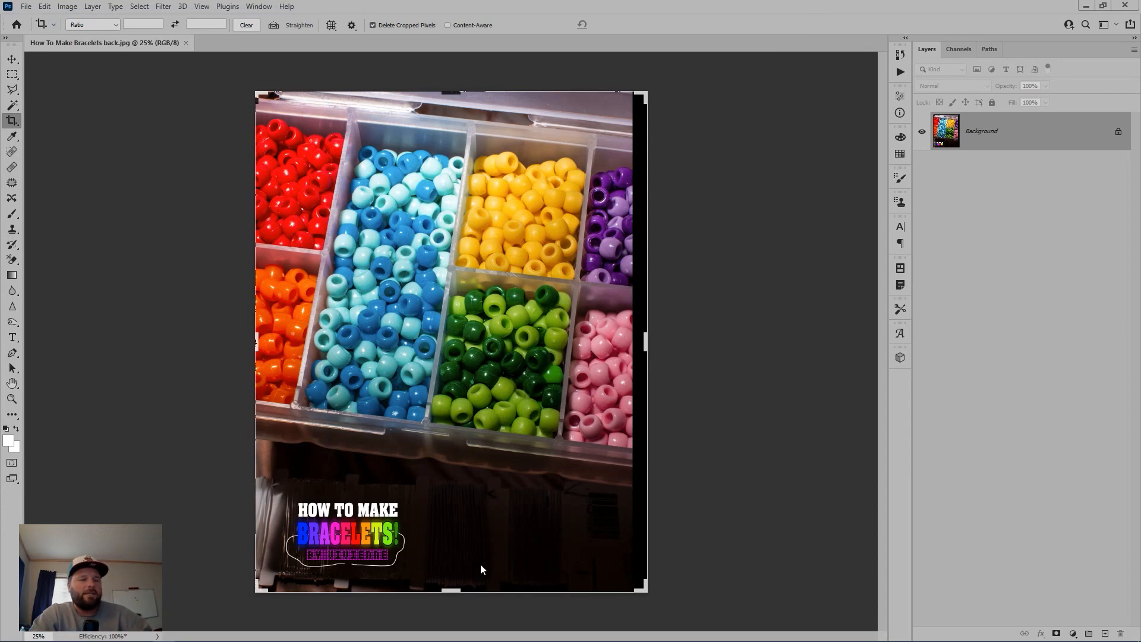
pyautogui.press('ctrl')
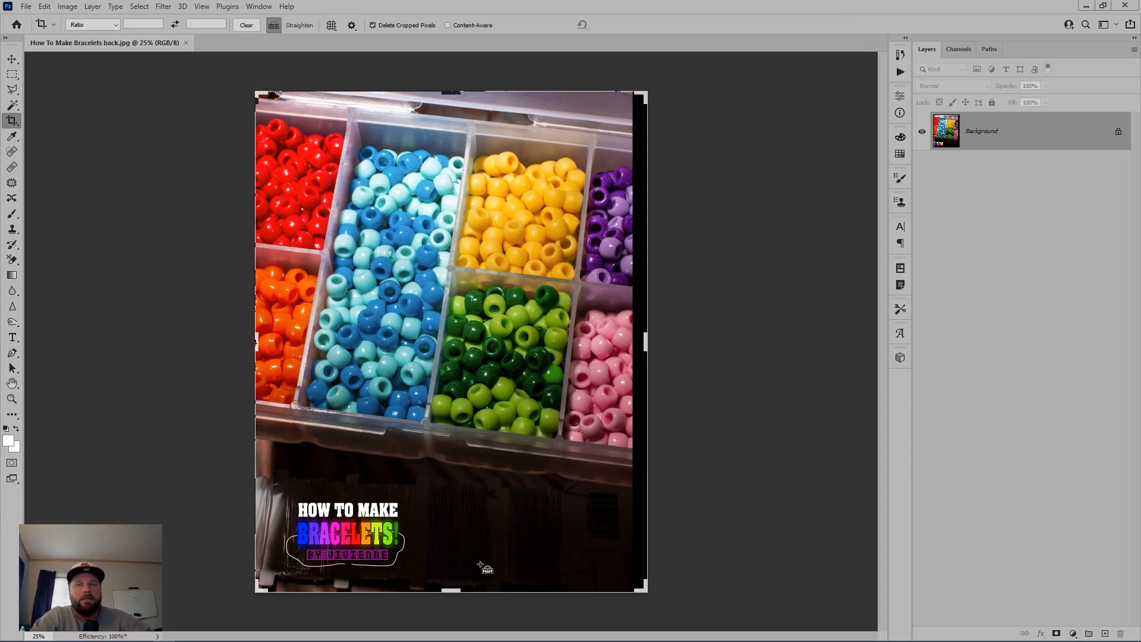
pyautogui.hotkey('ctrl', 'w')
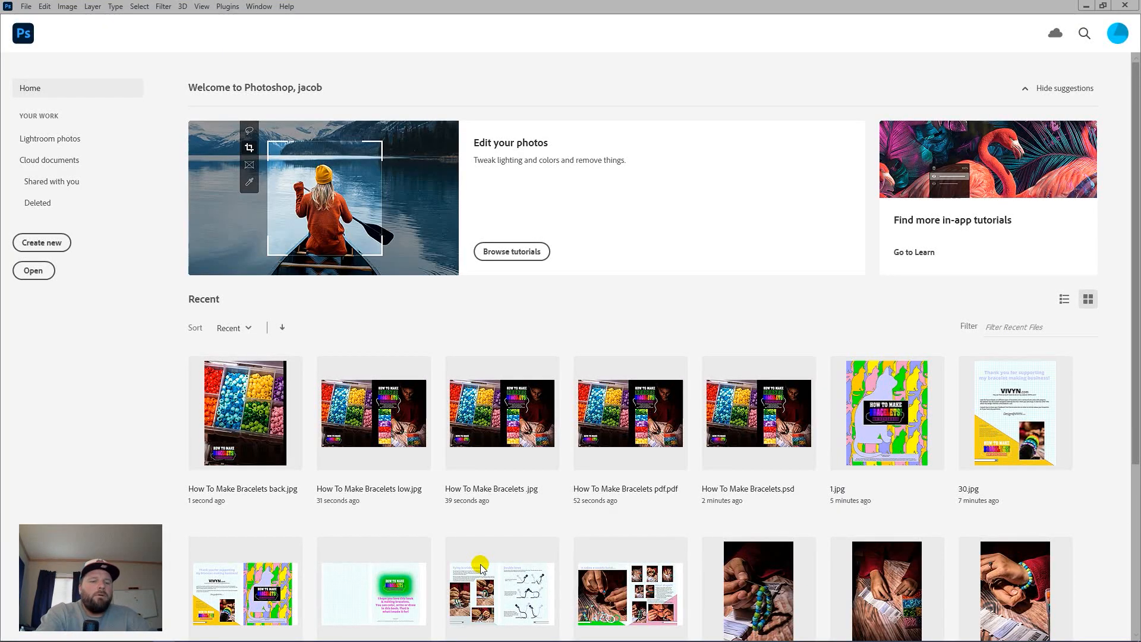
pyautogui.hotkey('alt', 'Tab')
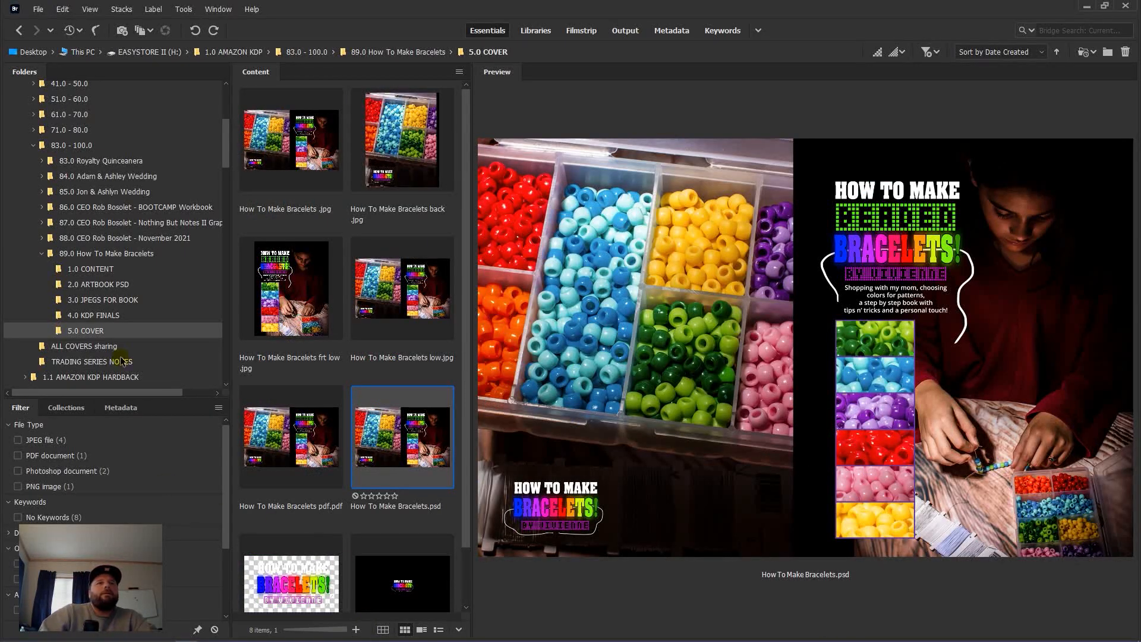
# Step: Preview the How To Make Bracelets pdf file, then switch to the 2.0 ARTBOOK PSD folder
pyautogui.scroll(-1, 332, 354)
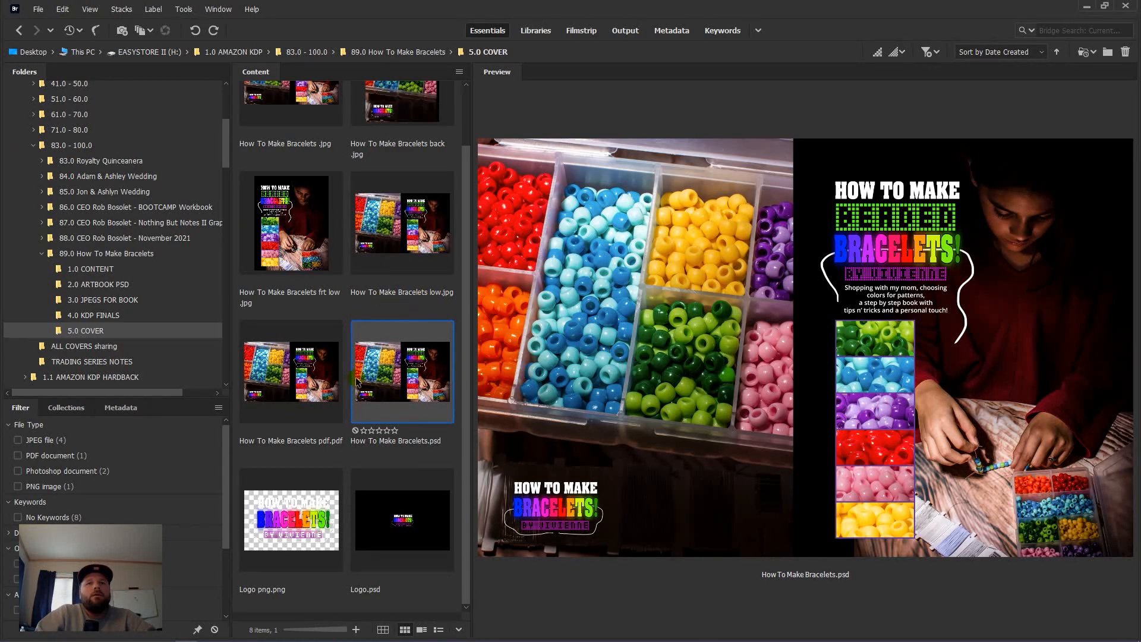
pyautogui.click(302, 404)
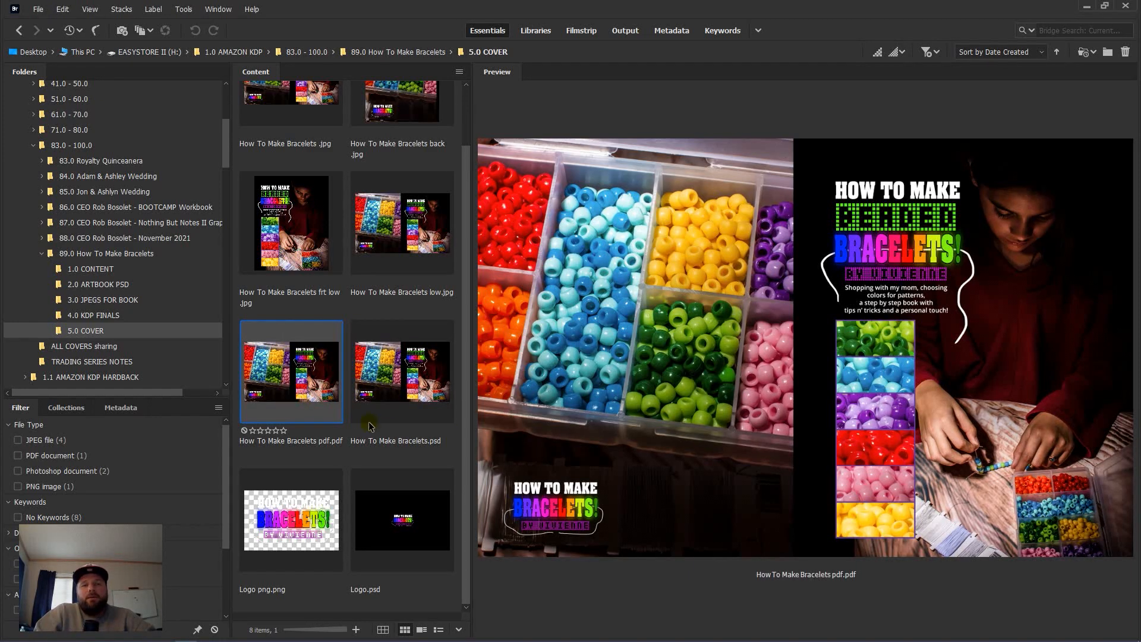
pyautogui.click(132, 286)
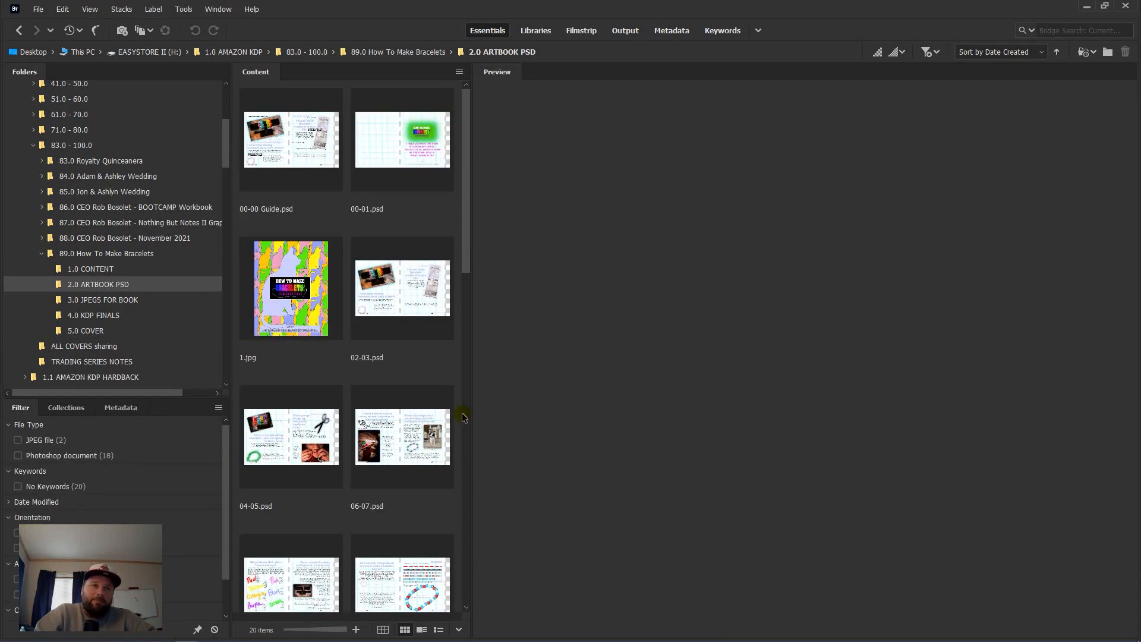
# Step: Check the 4.0 KDP FINALS and 5.0 COVER folders, then preview 00-00 Guide.psd in 2.0 ARTBOOK PSD
pyautogui.click(110, 320)
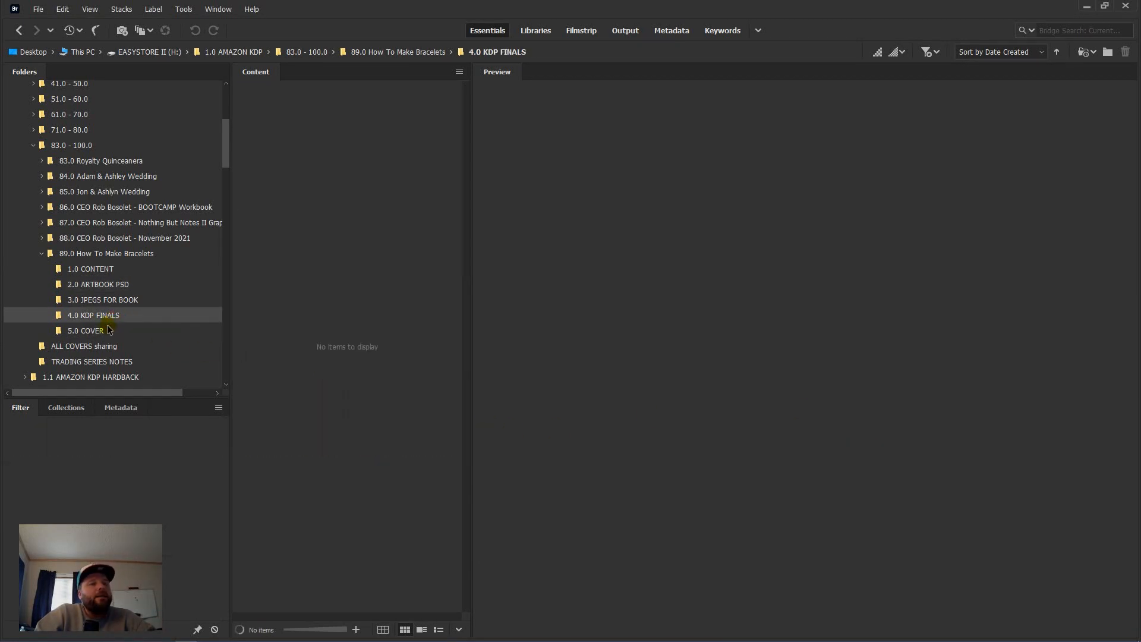
pyautogui.click(104, 331)
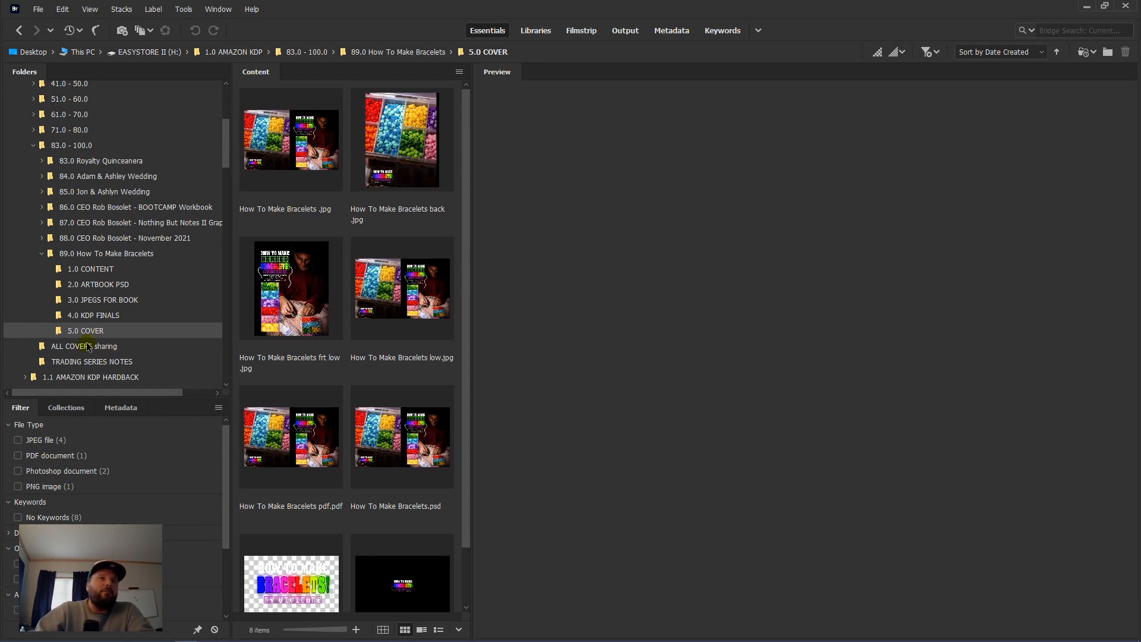
pyautogui.click(80, 285)
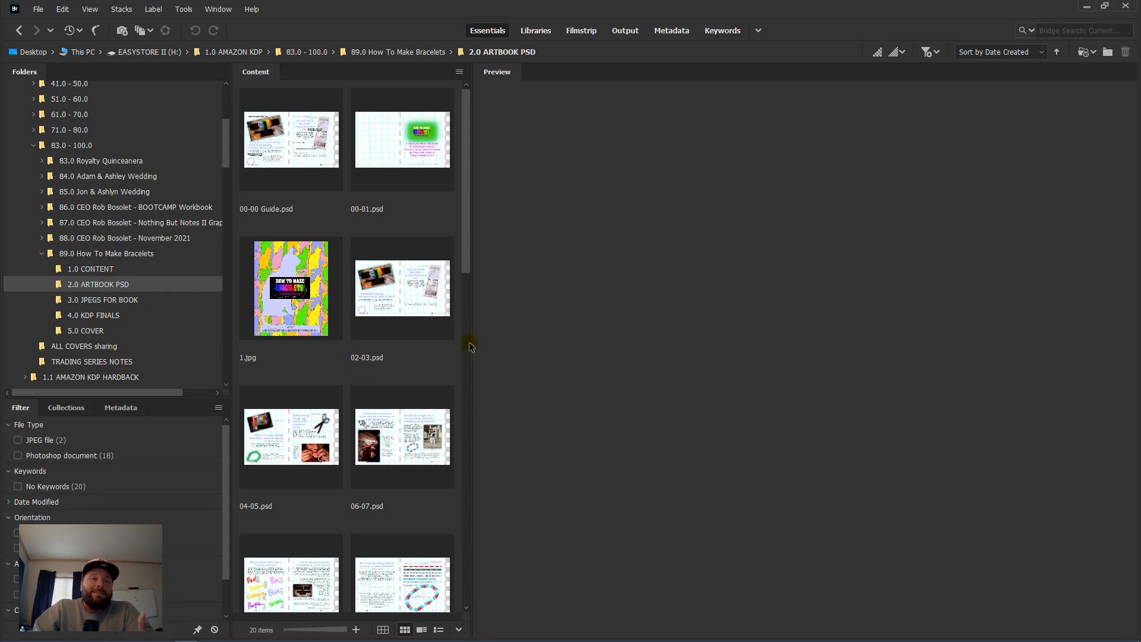
pyautogui.click(283, 140)
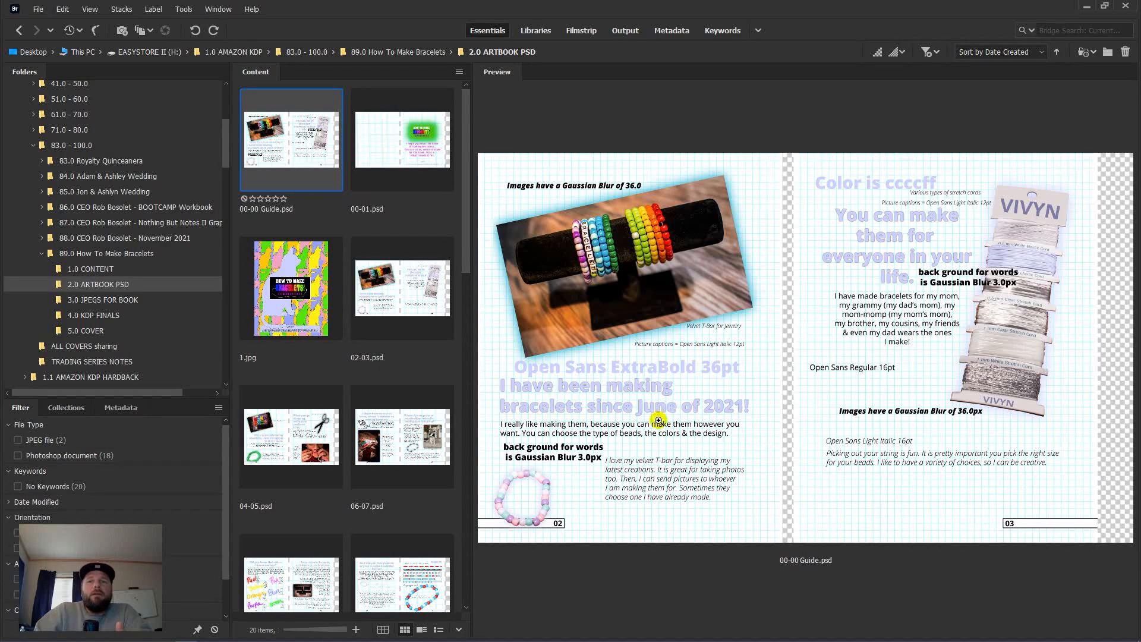
# Step: Compare the 00-01 and 00-00 Guide spreads, then preview the 02-03.psd spread
pyautogui.click(399, 159)
pyautogui.click(305, 159)
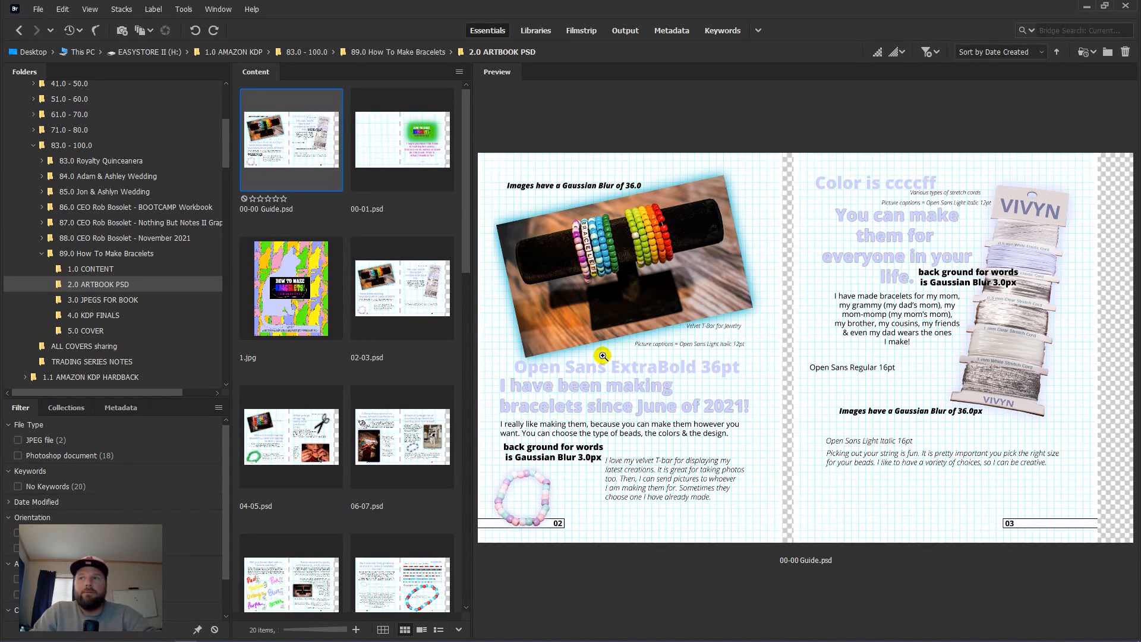
pyautogui.click(411, 308)
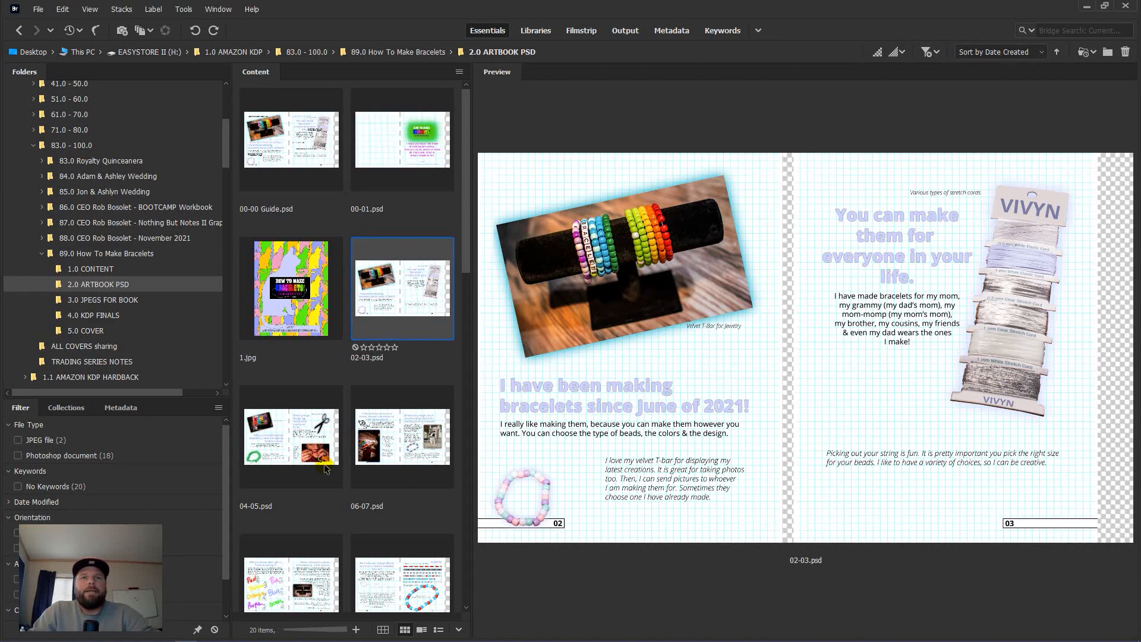
pyautogui.moveTo(390, 305); pyautogui.dragTo(424, 307)
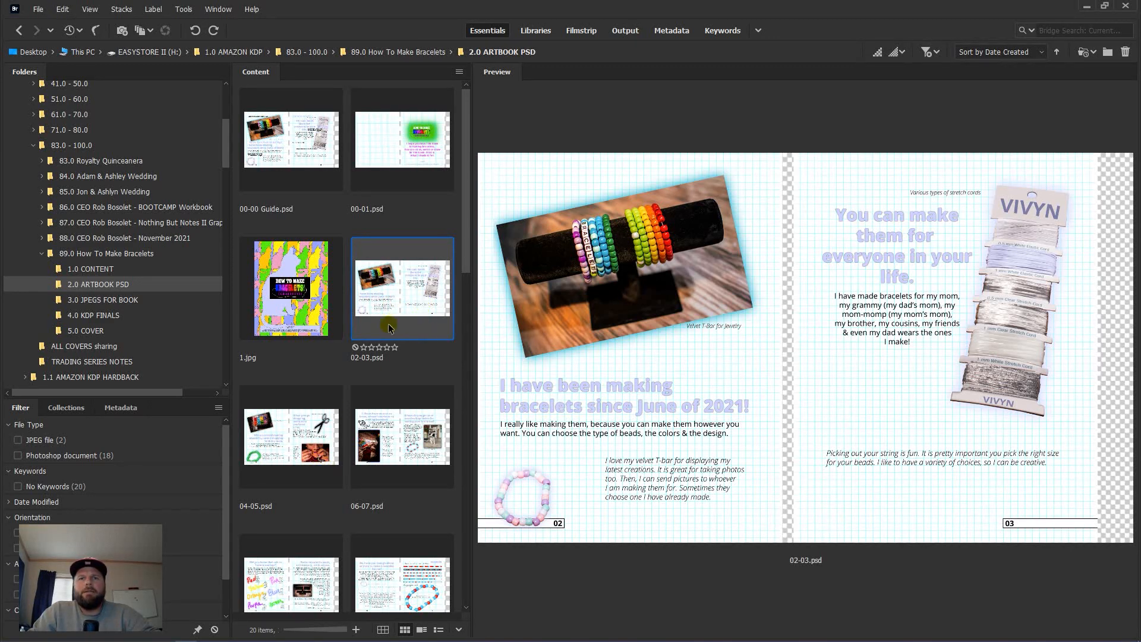
# Step: Open 02-03.psd, hide guides, delete the right artboard, and save the left page as 02.jpg at maximum quality
pyautogui.doubleClick(392, 296)
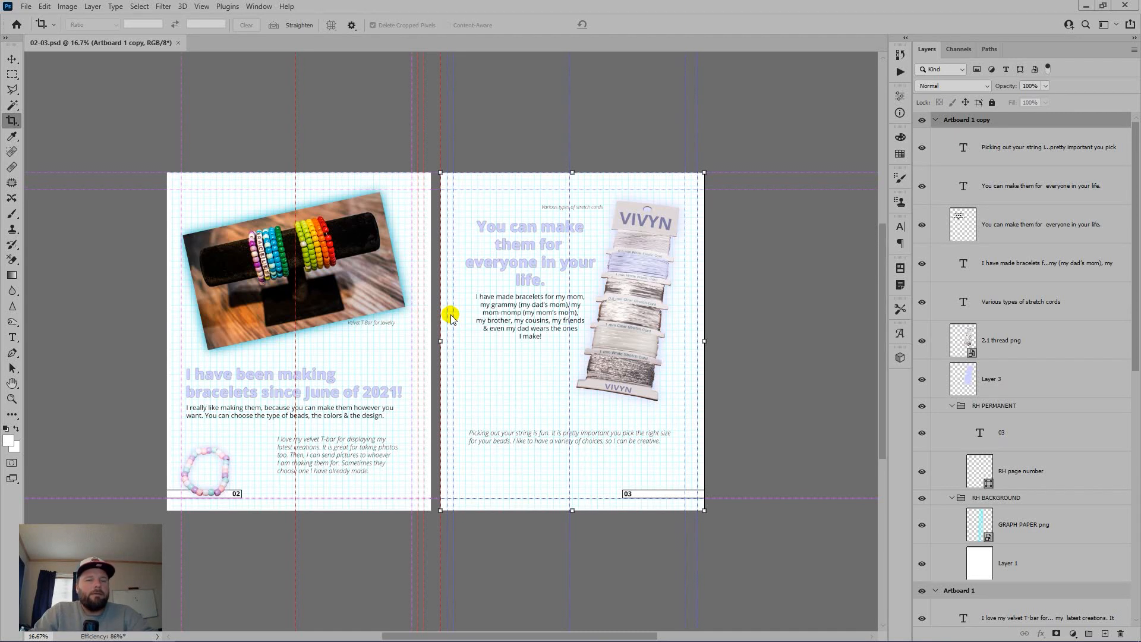
pyautogui.hotkey('ctrl', ';')
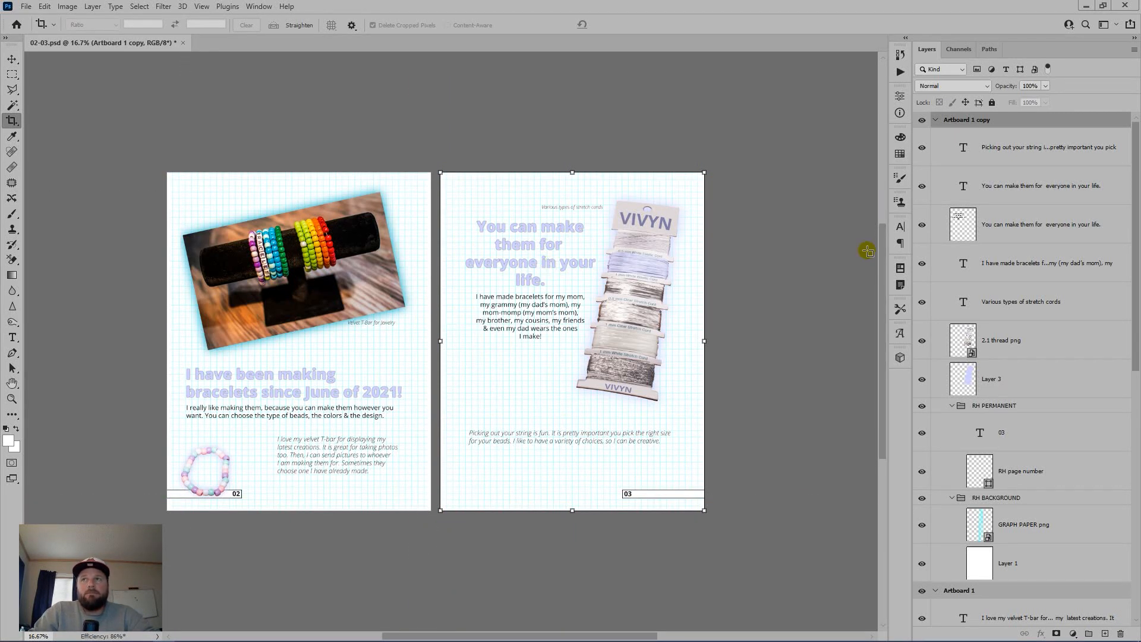
pyautogui.moveTo(1021, 120); pyautogui.dragTo(1120, 633)
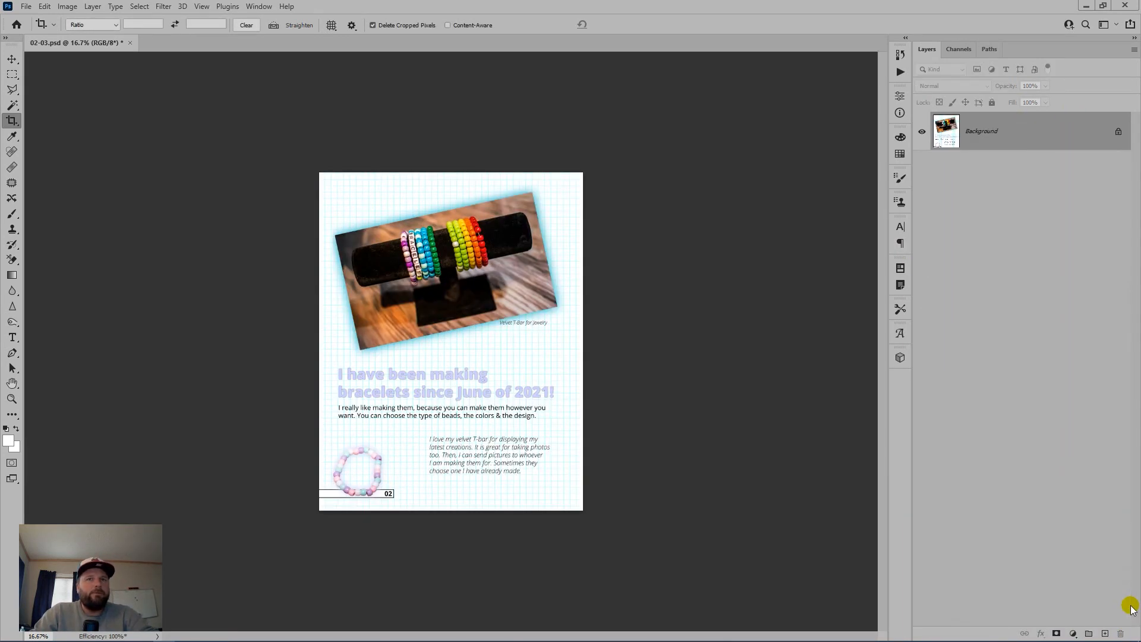
pyautogui.hotkey('ctrl', 'shift', 's')
pyautogui.write('02')
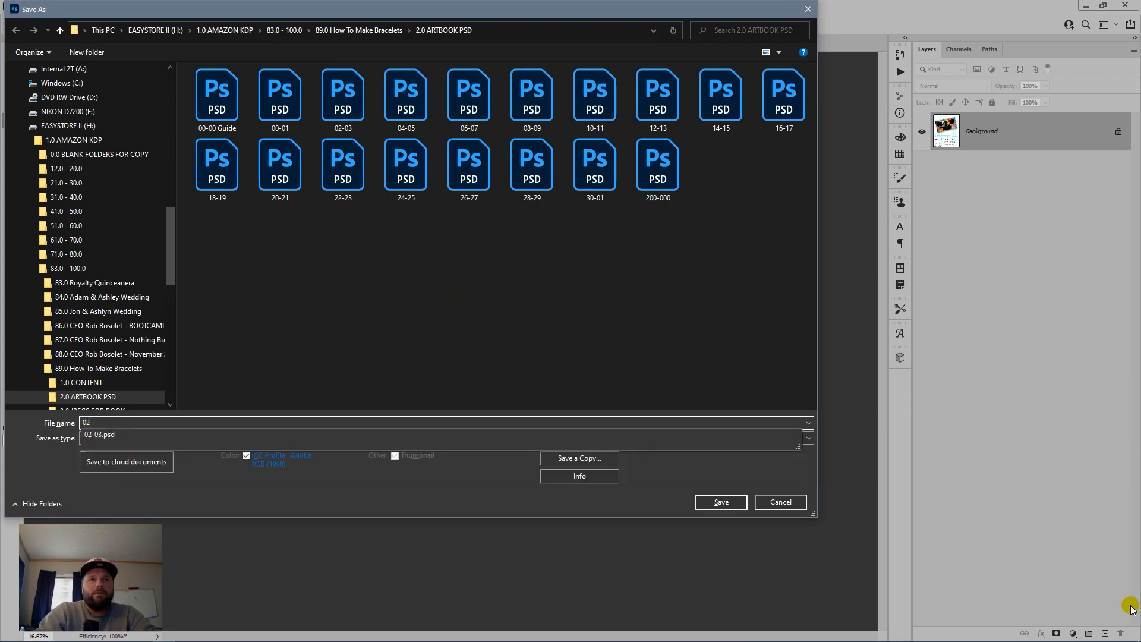
pyautogui.press('Tab')
pyautogui.press('j')
pyautogui.press('Return')
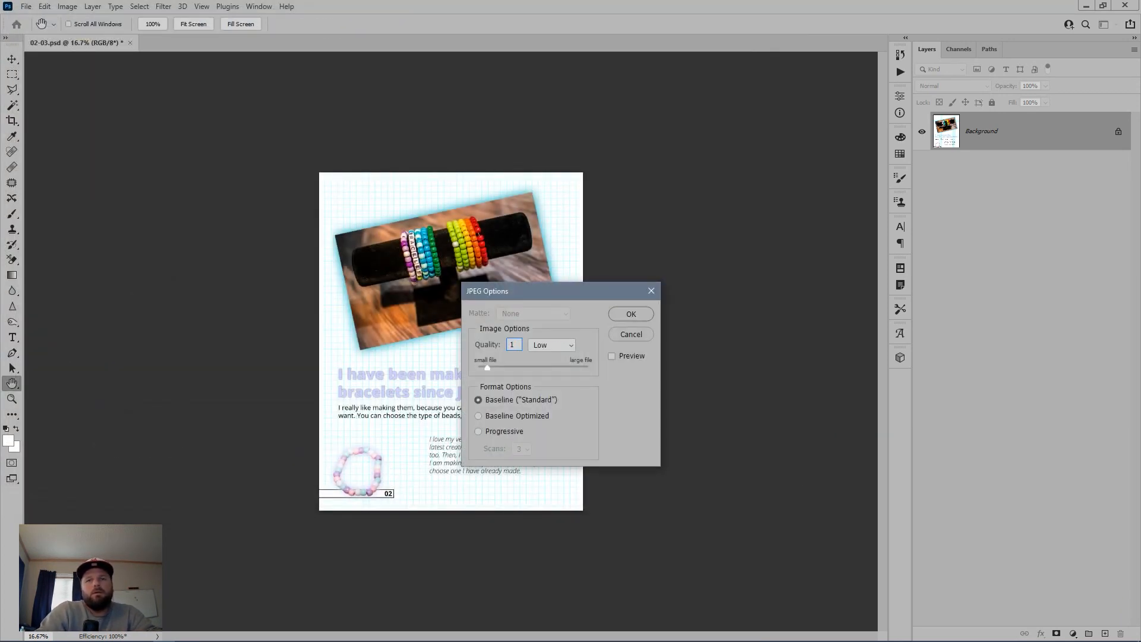
pyautogui.press('Return')
pyautogui.press('c')
# Step: Move the right-page layers into Artboard 1, flatten, save as 03.jpg, close it, and return to Bridge
pyautogui.hotkey('ctrl', 'z')
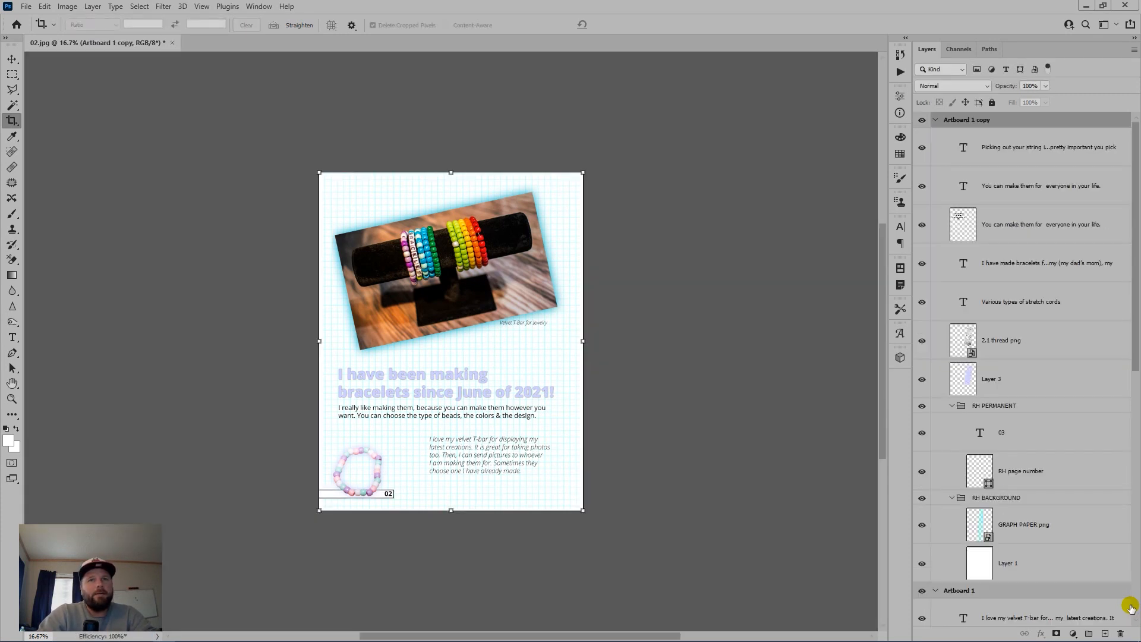
pyautogui.click(1027, 143)
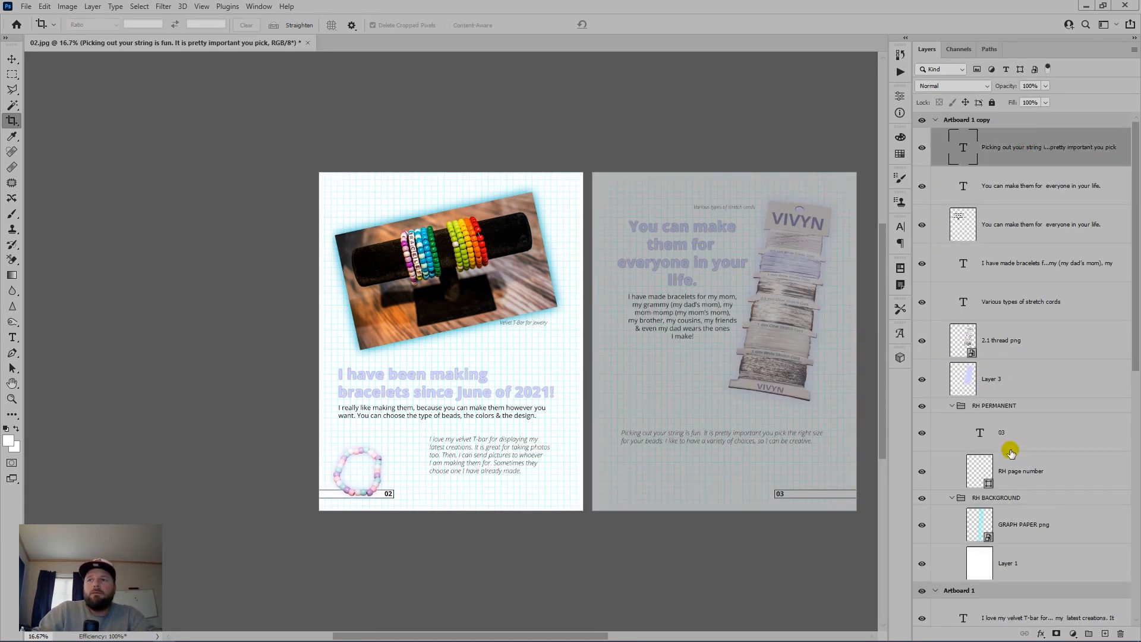
pyautogui.keyDown('shift'); pyautogui.click(1057, 570); pyautogui.keyUp('shift')
pyautogui.moveTo(1057, 573); pyautogui.dragTo(1057, 591)
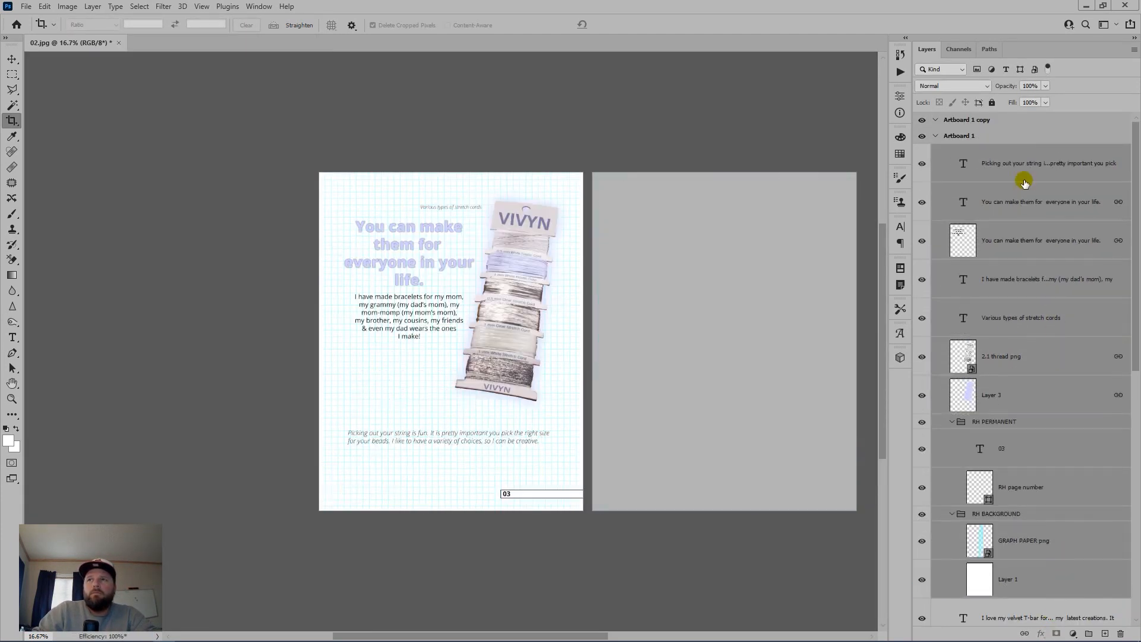
pyautogui.moveTo(1116, 635); pyautogui.dragTo(1119, 636)
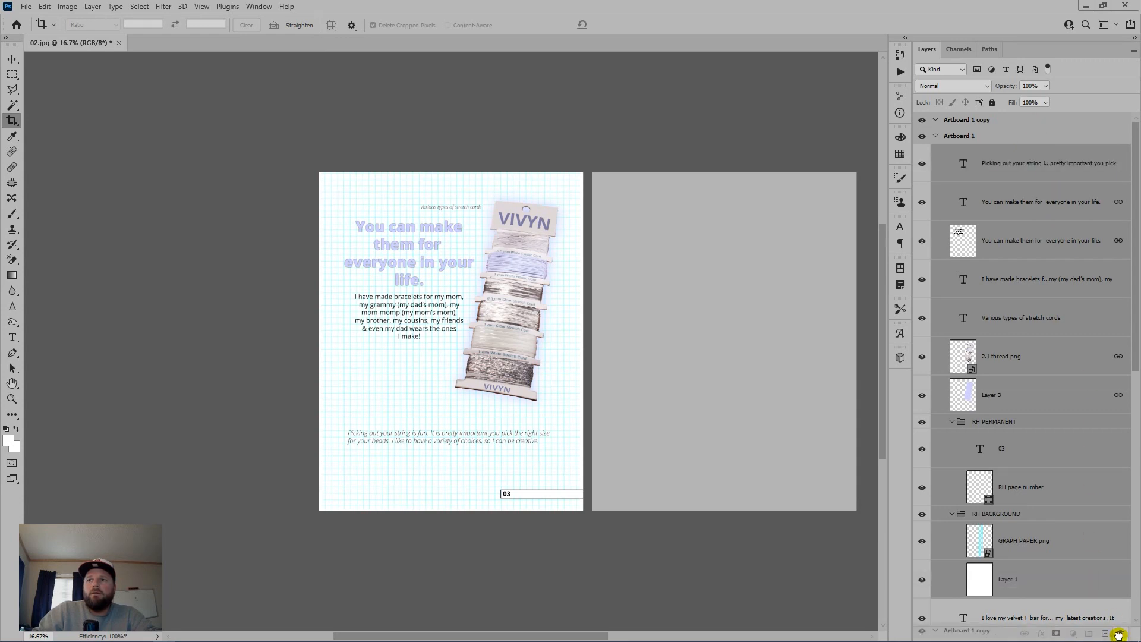
pyautogui.hotkey('ctrl', 'shift', 'e')
pyautogui.hotkey('ctrl', 'shift', 's')
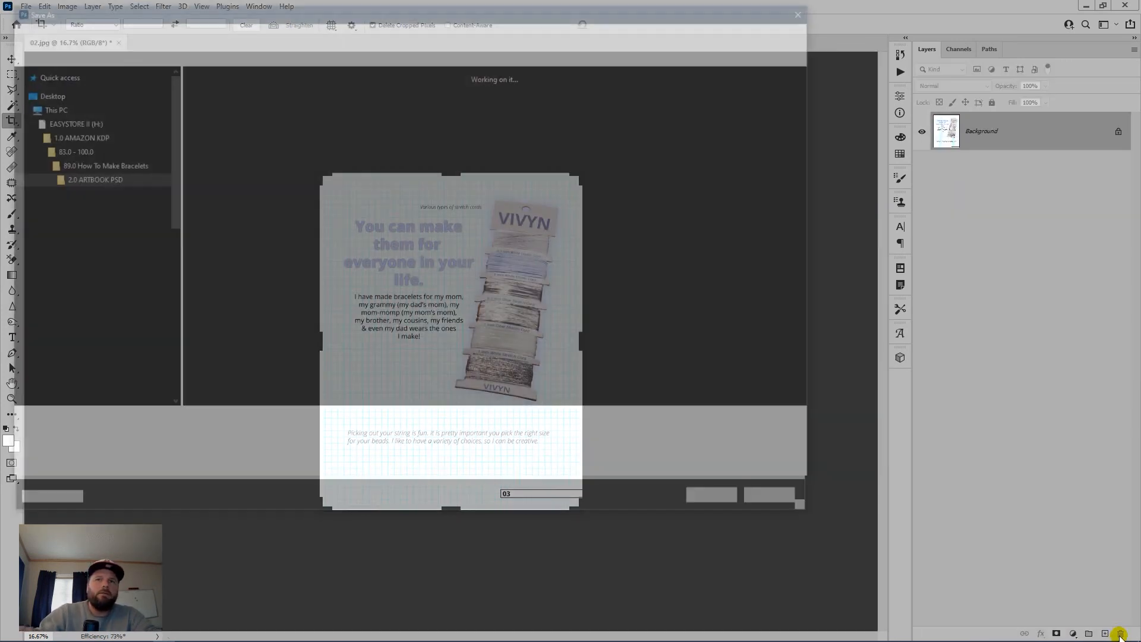
pyautogui.write('03')
pyautogui.press('Return')
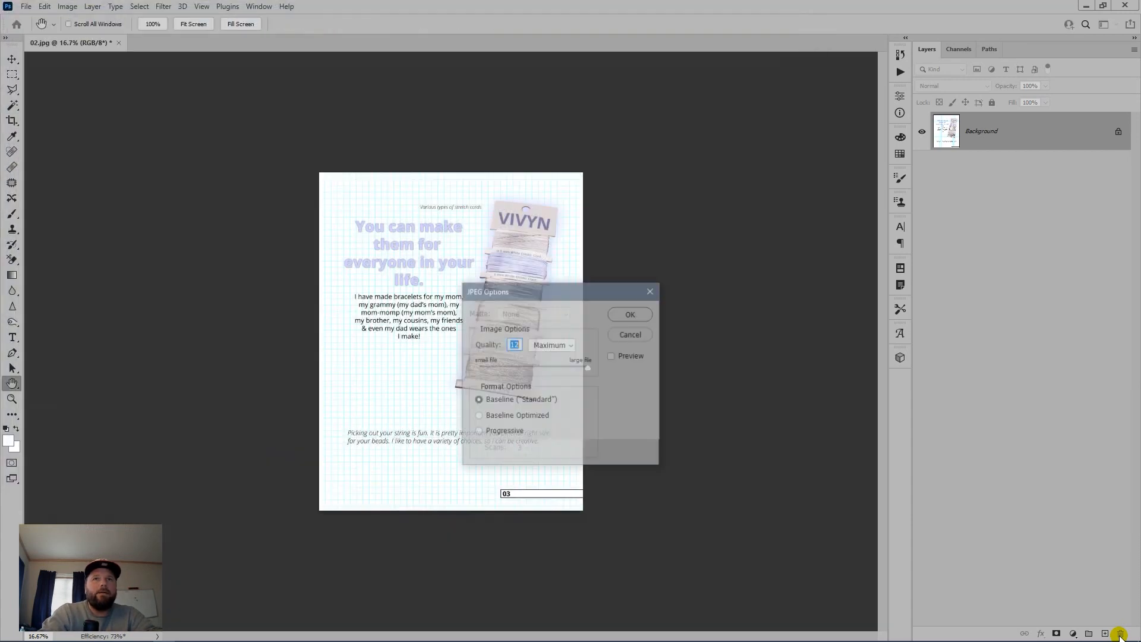
pyautogui.press('Return')
pyautogui.press('c')
pyautogui.hotkey('ctrl', 'w')
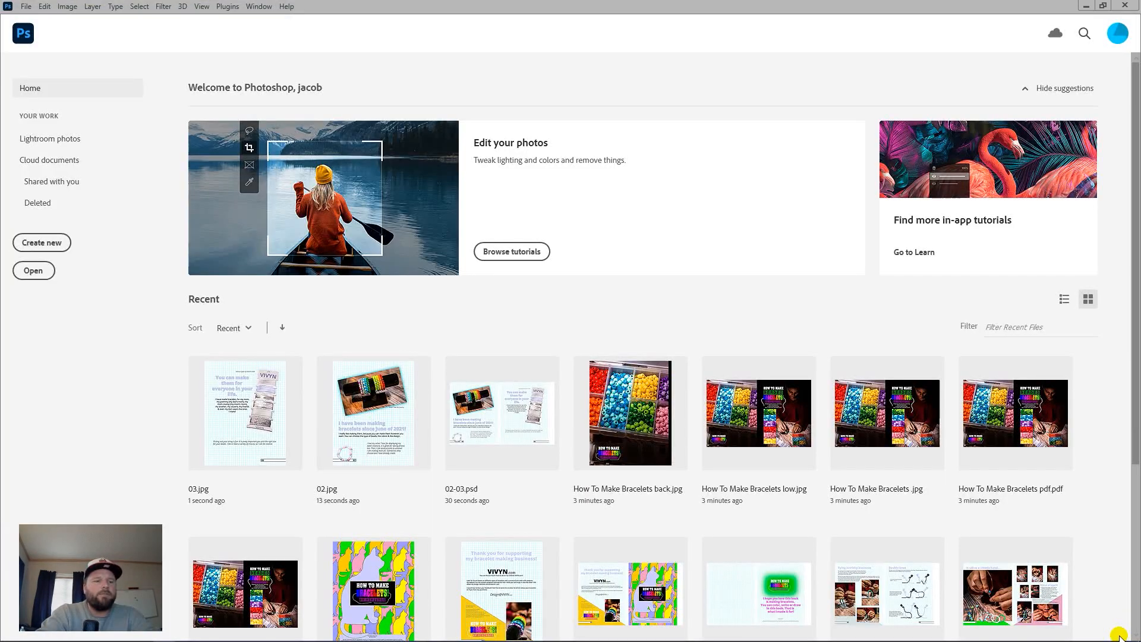
pyautogui.hotkey('alt', 'Tab')
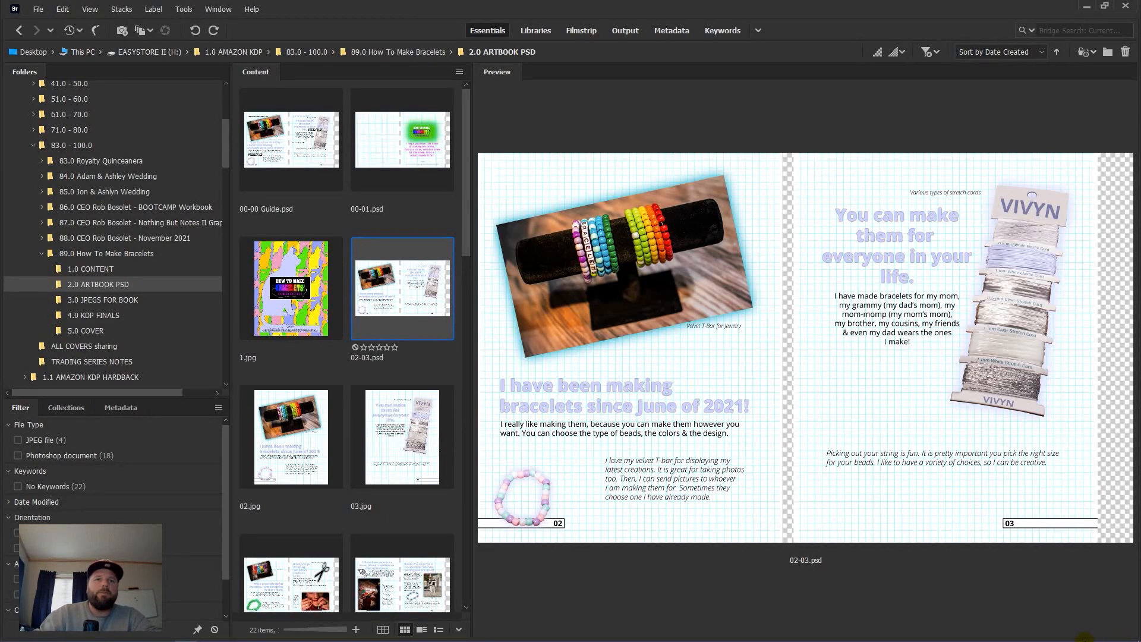
# Step: Open 04-05.psd, delete the right artboard, and save the left page as 04.jpg at maximum quality
pyautogui.scroll(-2, 403, 436)
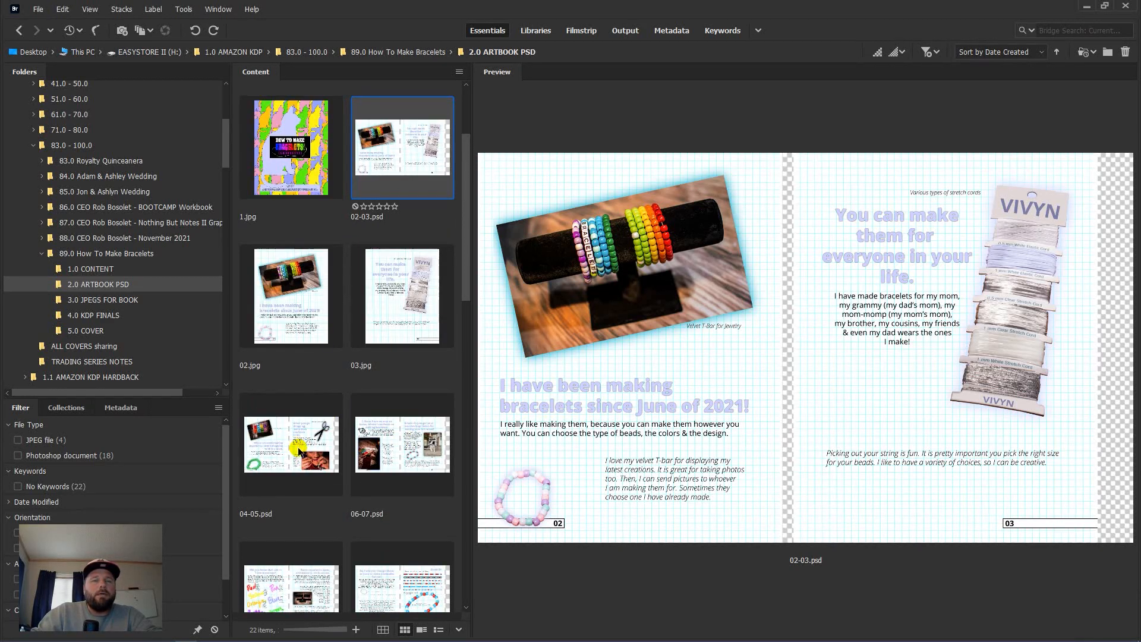
pyautogui.doubleClick(299, 451)
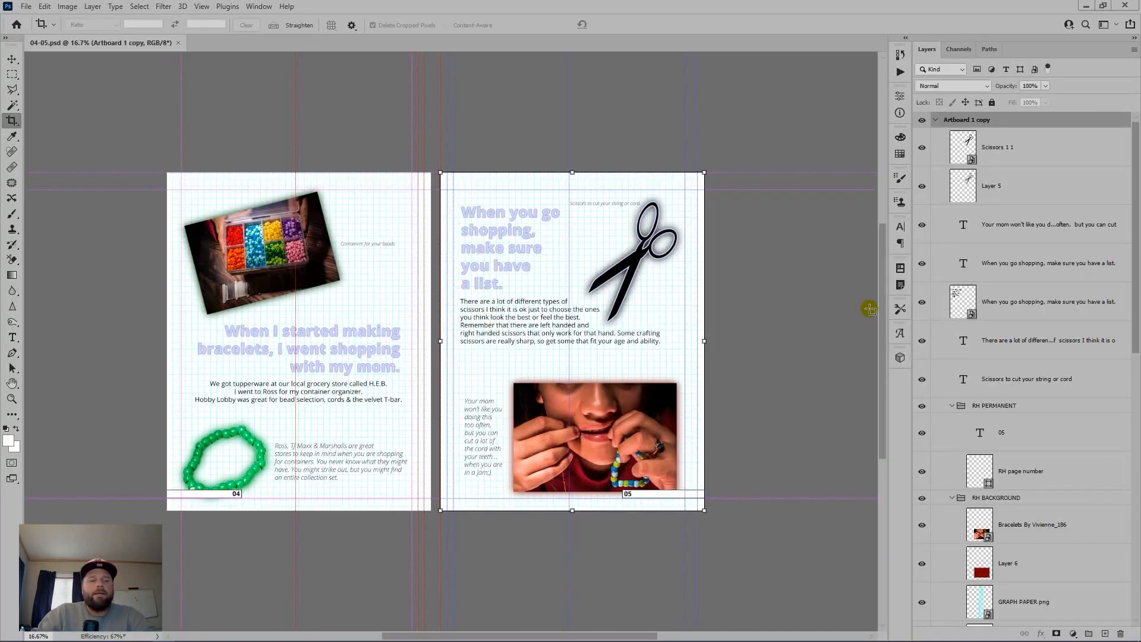
pyautogui.hotkey('ctrl', ';')
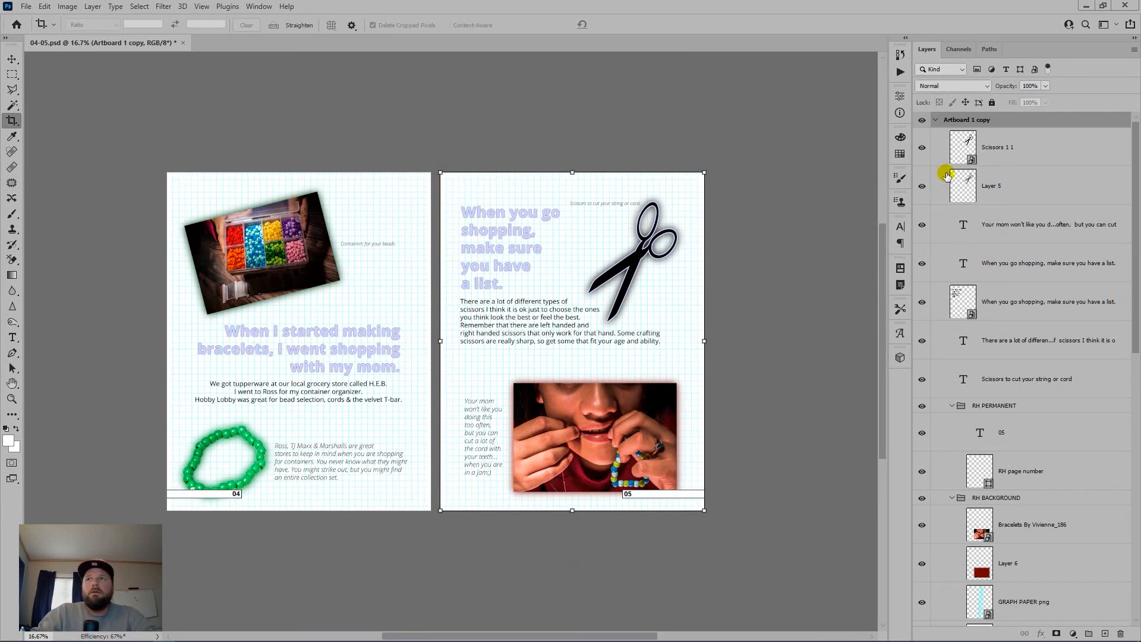
pyautogui.moveTo(1008, 119); pyautogui.dragTo(1123, 633)
pyautogui.hotkey('ctrl', 'shift', 's')
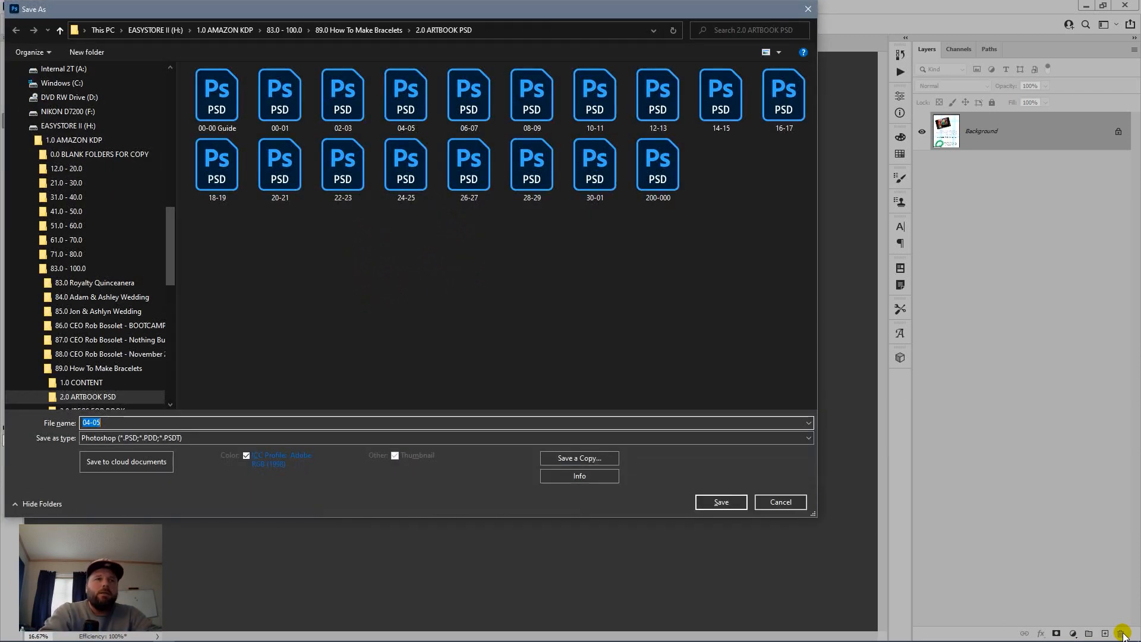
pyautogui.write('04')
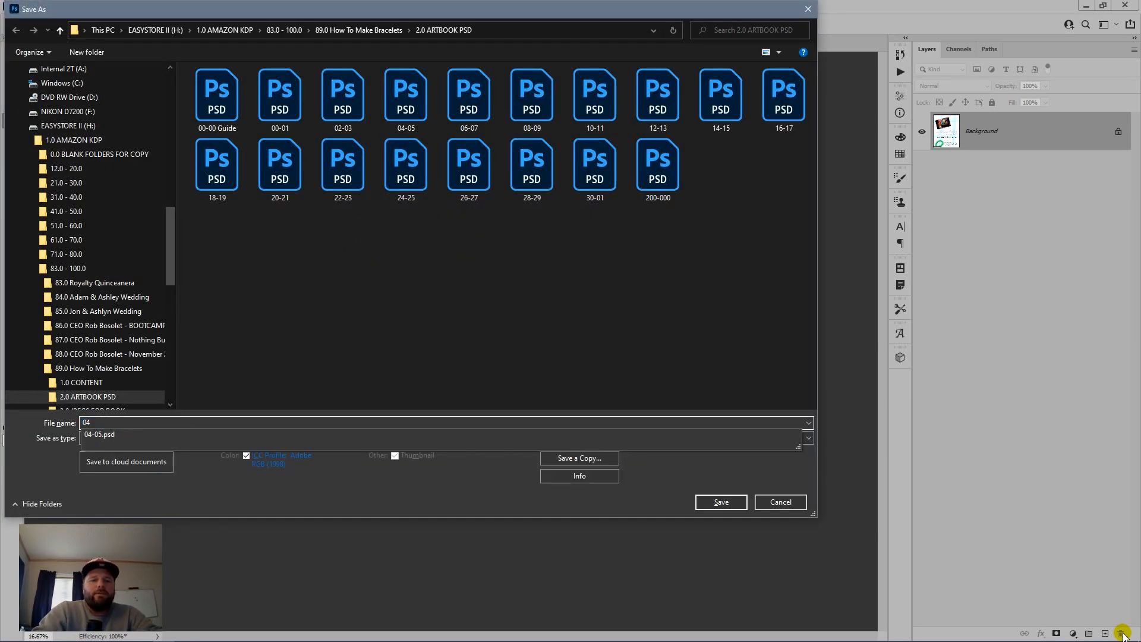
pyautogui.press('Tab')
pyautogui.press('j')
pyautogui.press('Return')
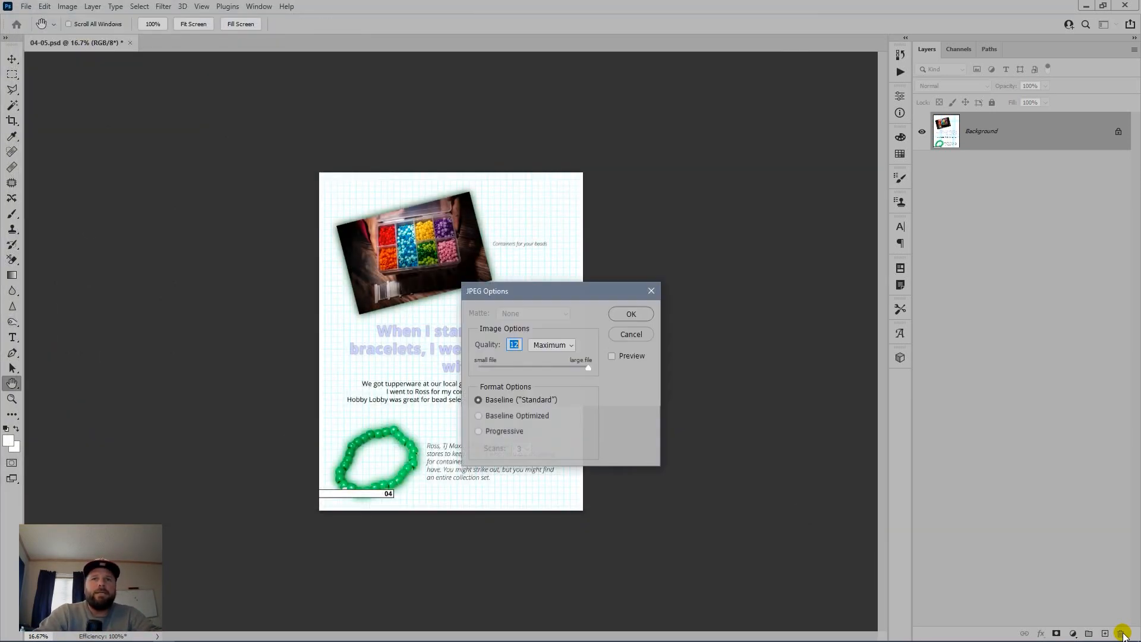
pyautogui.press('Return')
pyautogui.press('c')
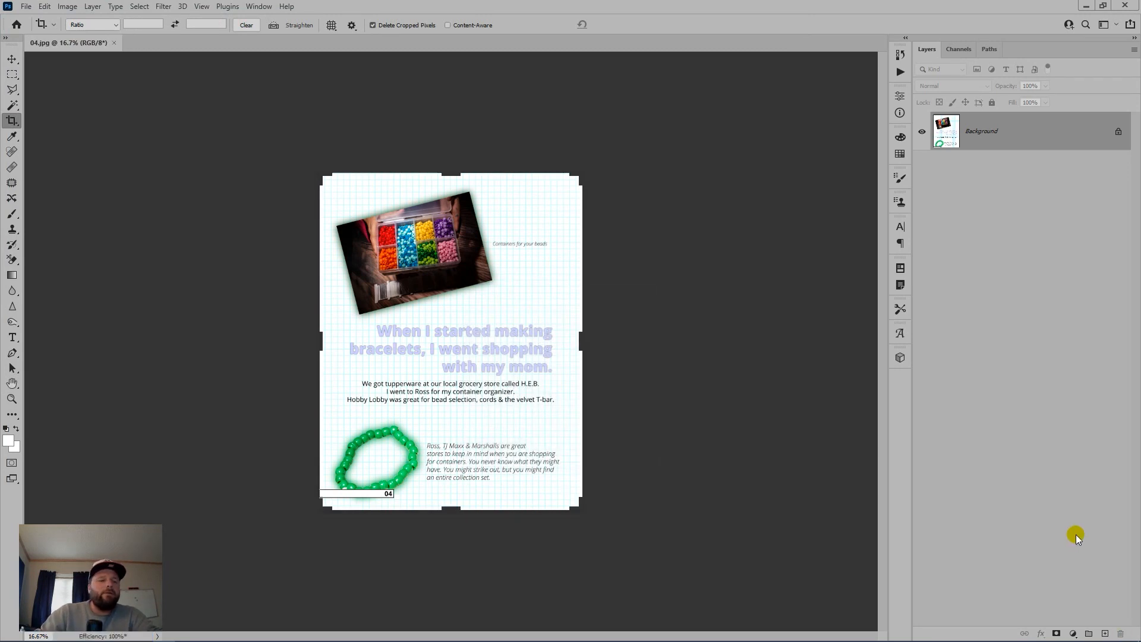
# Step: Restore the spread, move the right-page layers into Artboard 1, delete the empty artboard, and flatten
pyautogui.hotkey('ctrl', 'z')
pyautogui.hotkey('ctrl', 'z')
pyautogui.hotkey('ctrl', 'z')
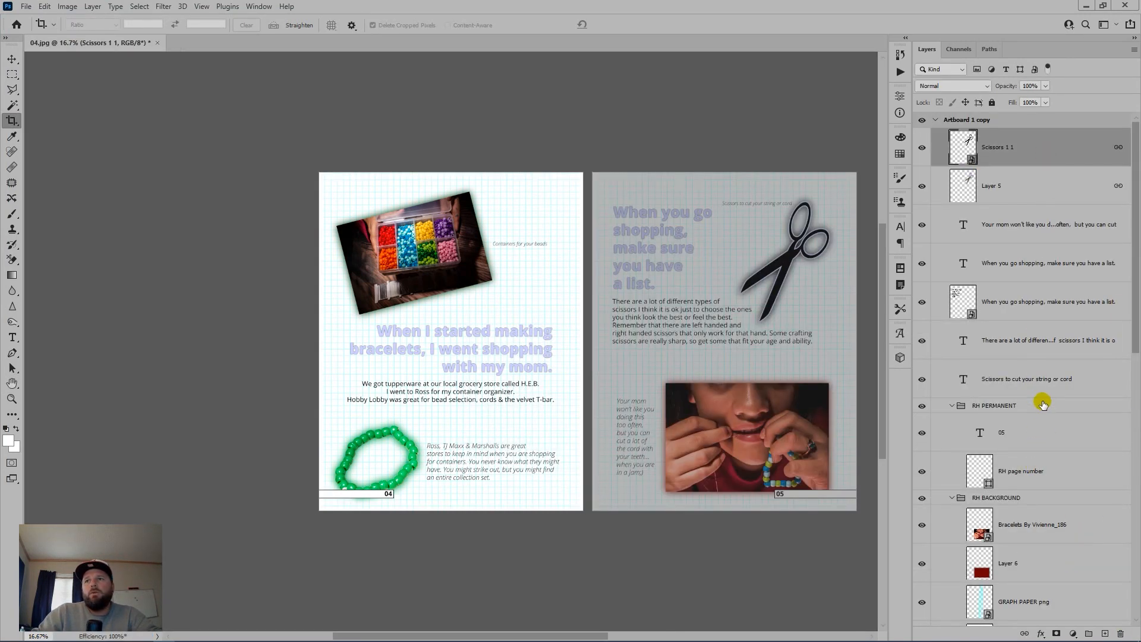
pyautogui.scroll(-4, 1043, 407)
pyautogui.keyDown('shift'); pyautogui.click(1046, 530); pyautogui.keyUp('shift')
pyautogui.moveTo(1046, 530); pyautogui.dragTo(1044, 555)
pyautogui.click(1047, 121)
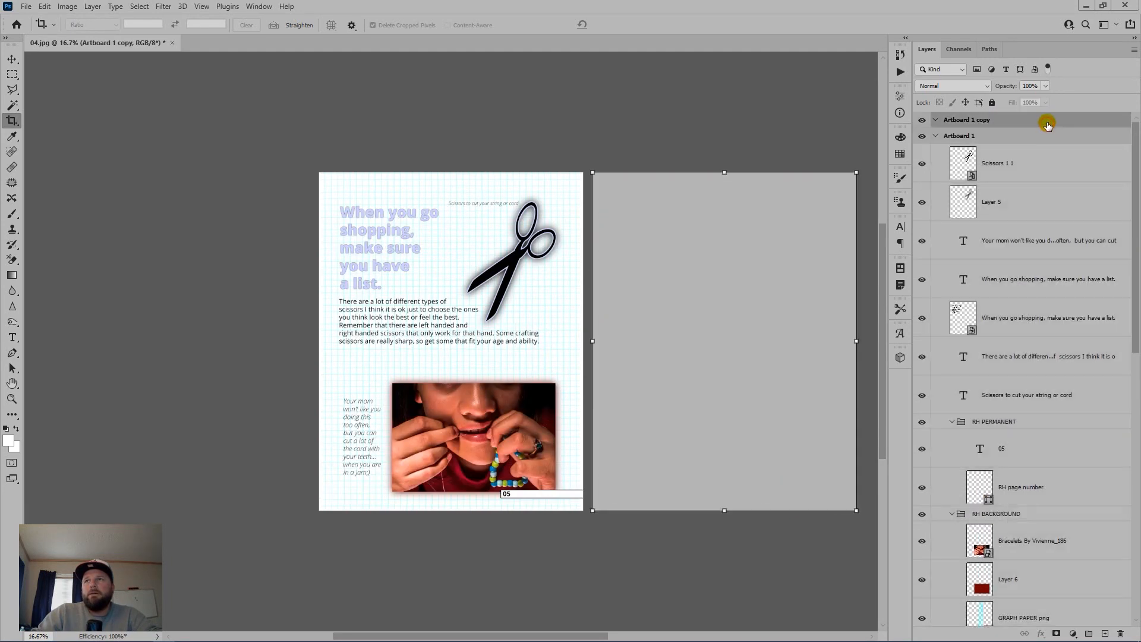
pyautogui.moveTo(1047, 125); pyautogui.dragTo(1121, 633)
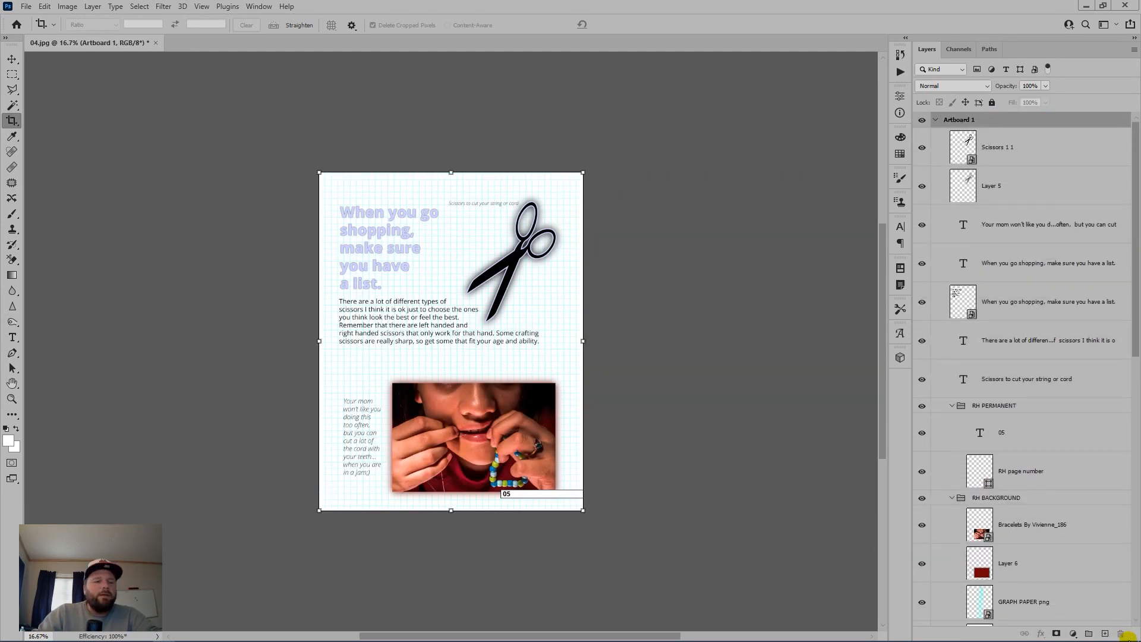
pyautogui.hotkey('ctrl', 'shift', 'e')
# Step: Save the flattened page as 05.jpg, close it, and select the 06-07.psd spread in Bridge
pyautogui.hotkey('ctrl', 'shift', 's')
pyautogui.write('05')
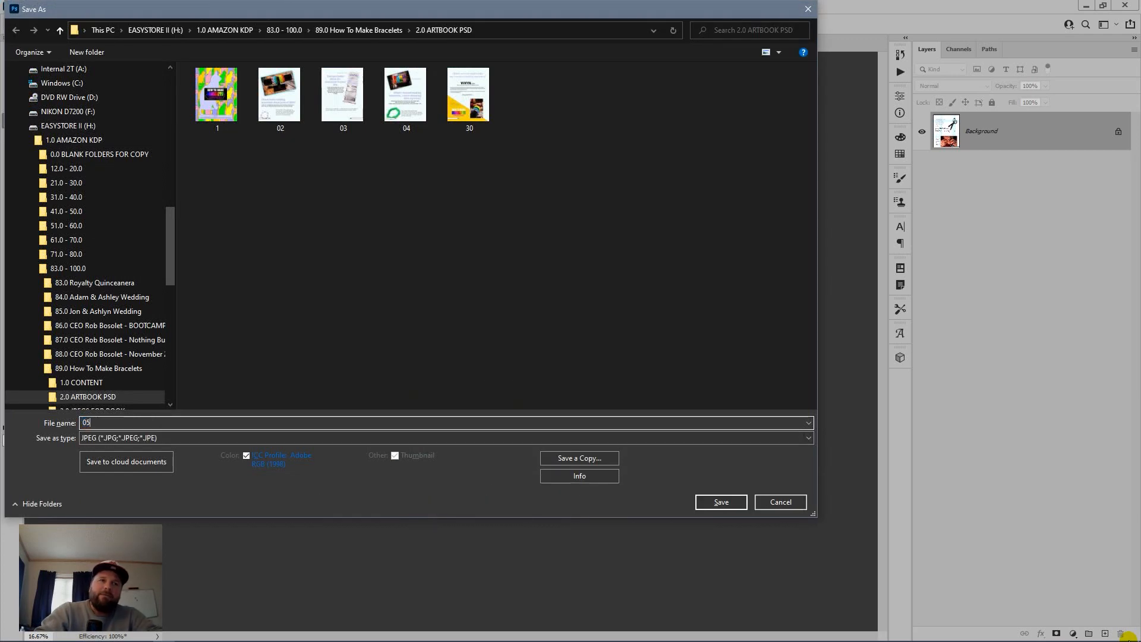
pyautogui.press('Return')
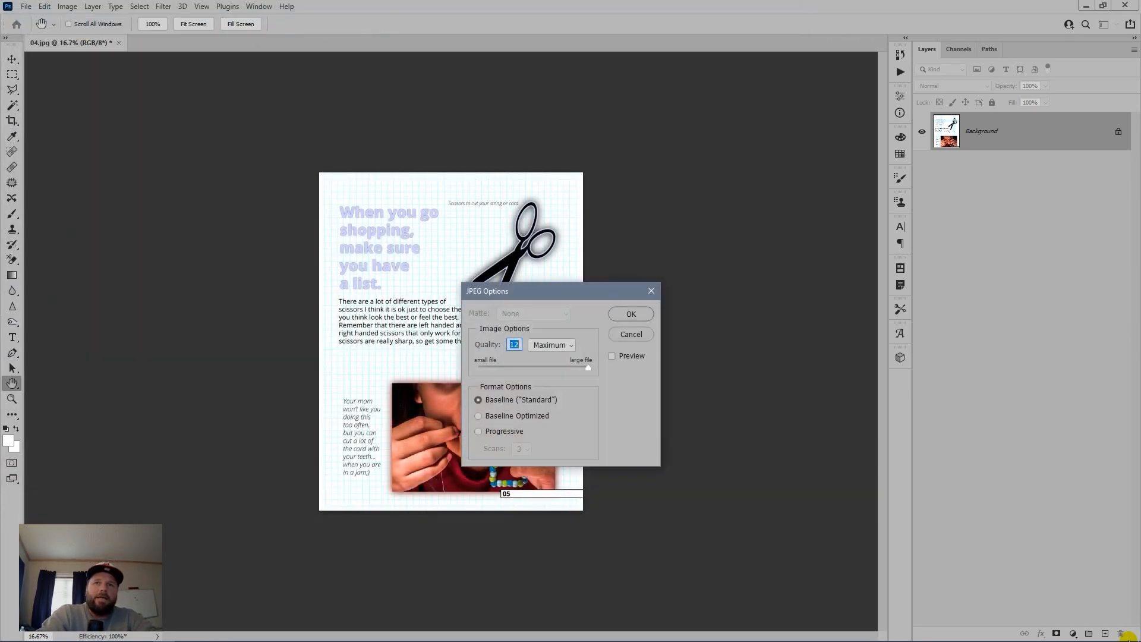
pyautogui.press('Return')
pyautogui.hotkey('ctrl', 'w')
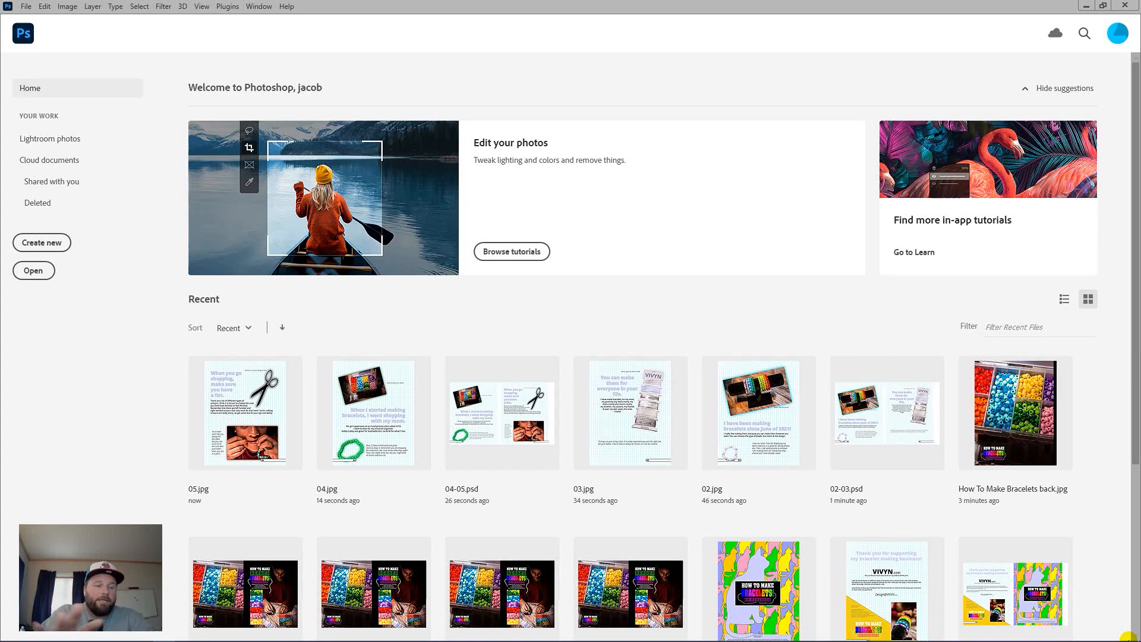
pyautogui.hotkey('alt', 'Tab')
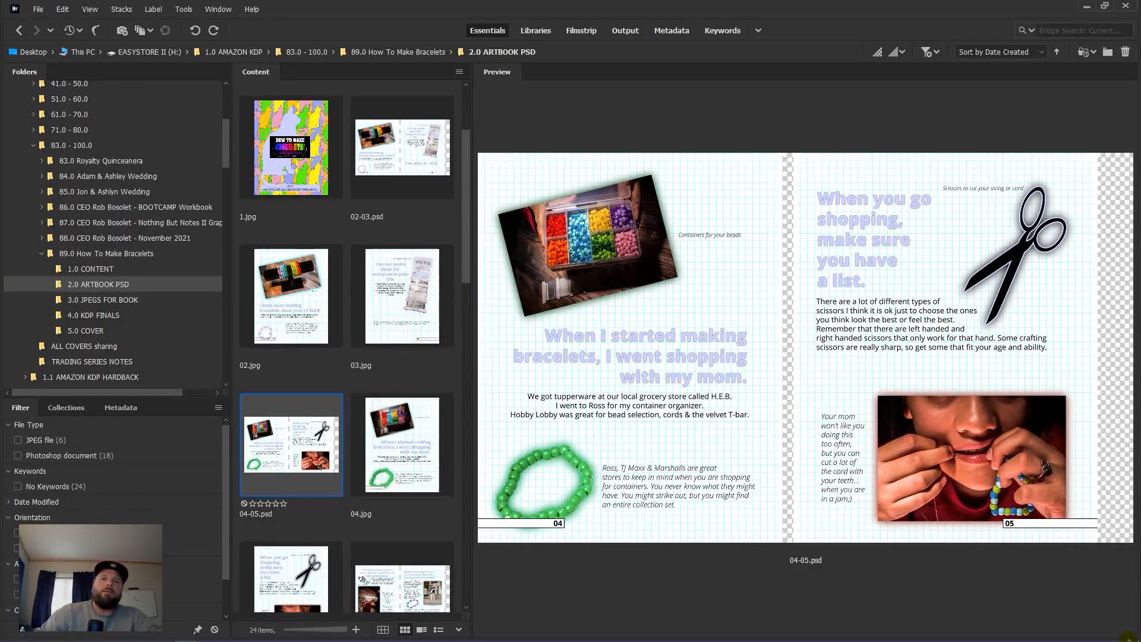
pyautogui.scroll(-2, 314, 305)
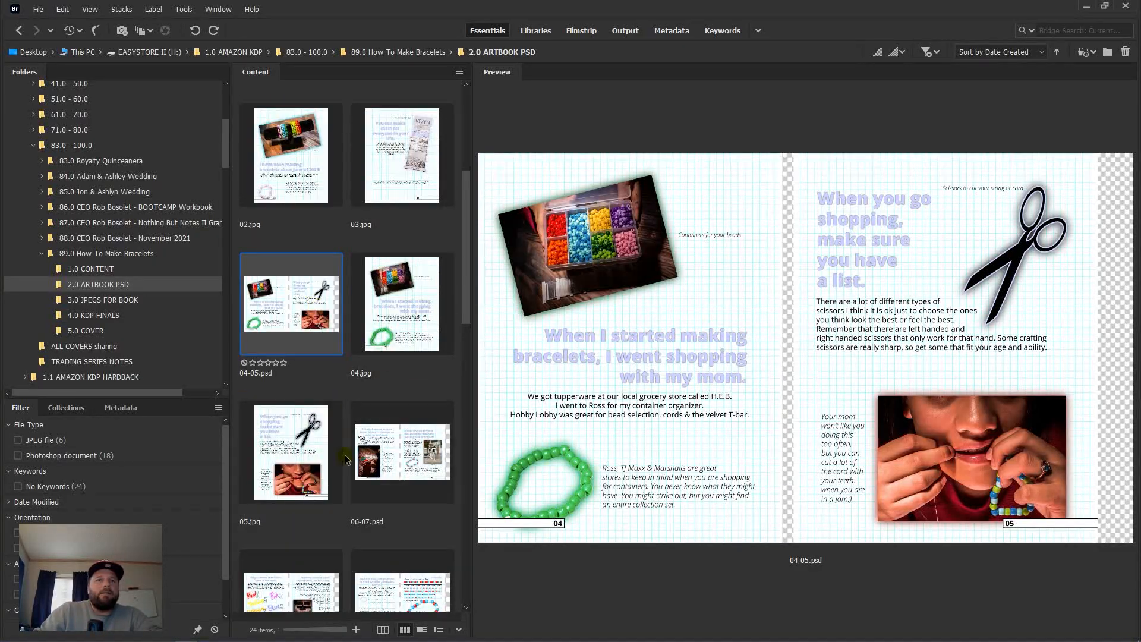
pyautogui.click(398, 456)
# Step: Open 06-07.psd, delete the right artboard, flatten, and save page 06 as 06.jpg
pyautogui.doubleClick(400, 457)
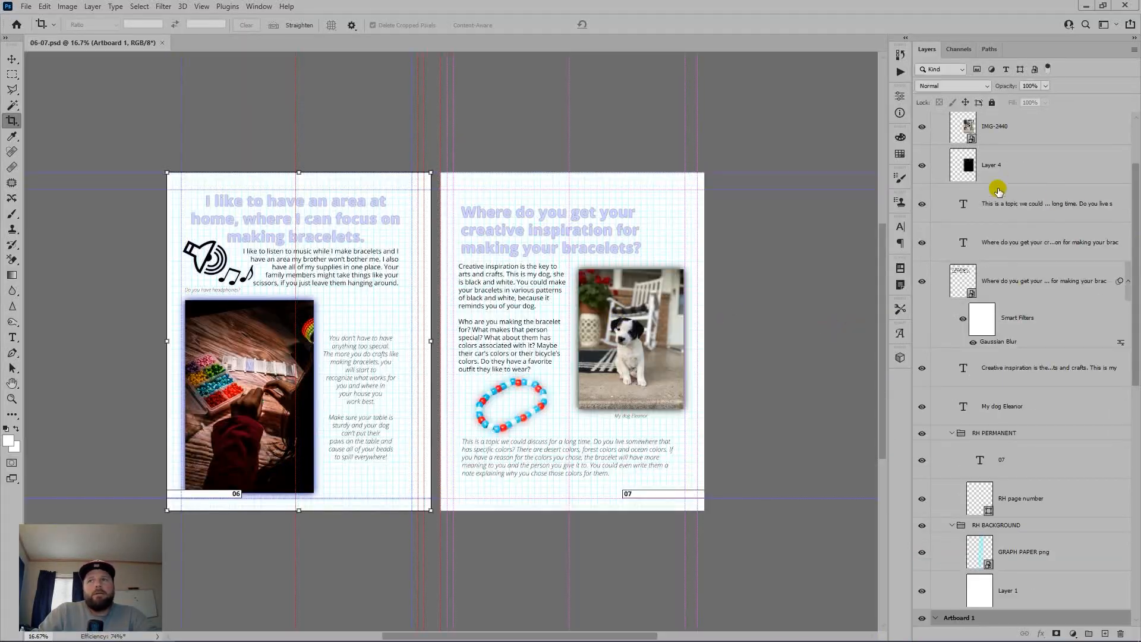
pyautogui.hotkey('ctrl', ';')
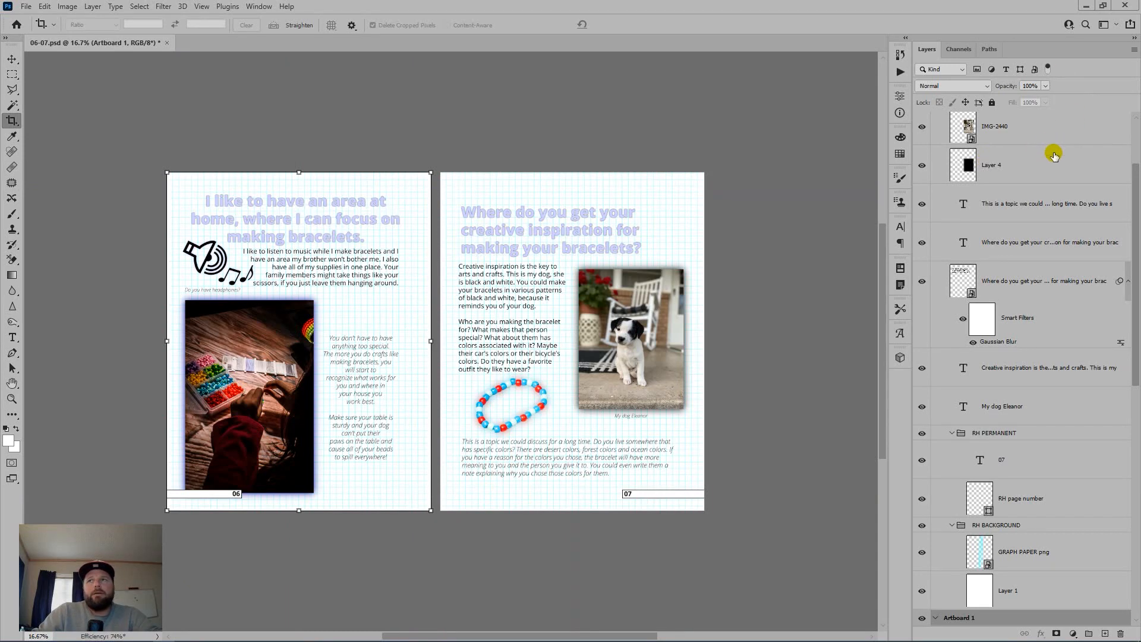
pyautogui.scroll(2, 1053, 155)
pyautogui.moveTo(1113, 121); pyautogui.dragTo(1123, 632)
pyautogui.hotkey('ctrl', 'shift', 'e')
pyautogui.hotkey('ctrl', 'shift', 's')
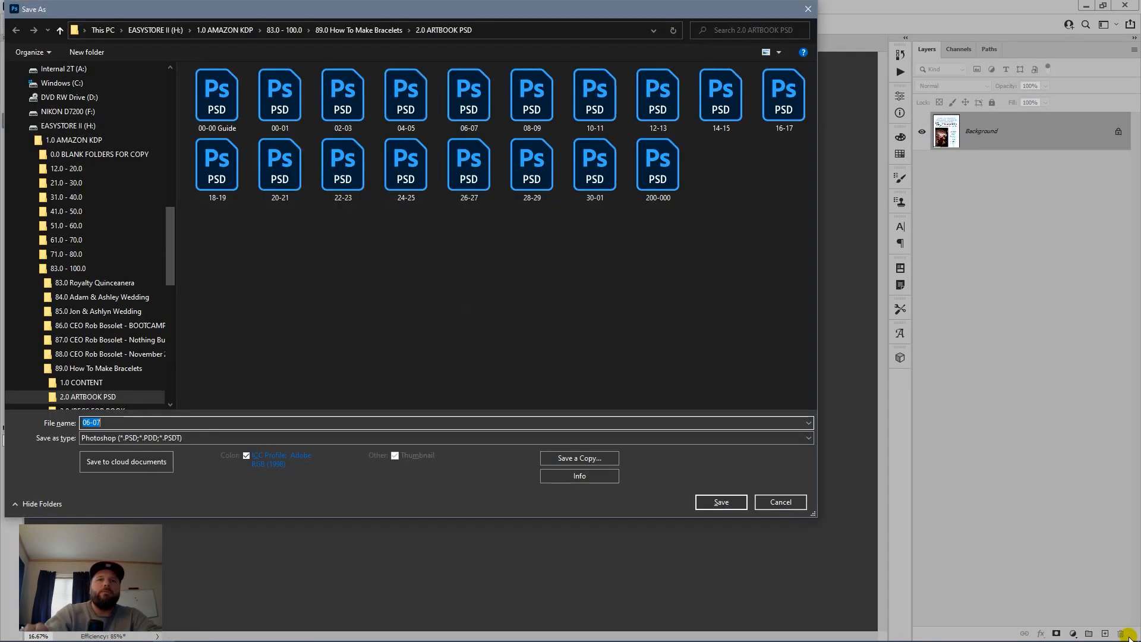
pyautogui.write('06')
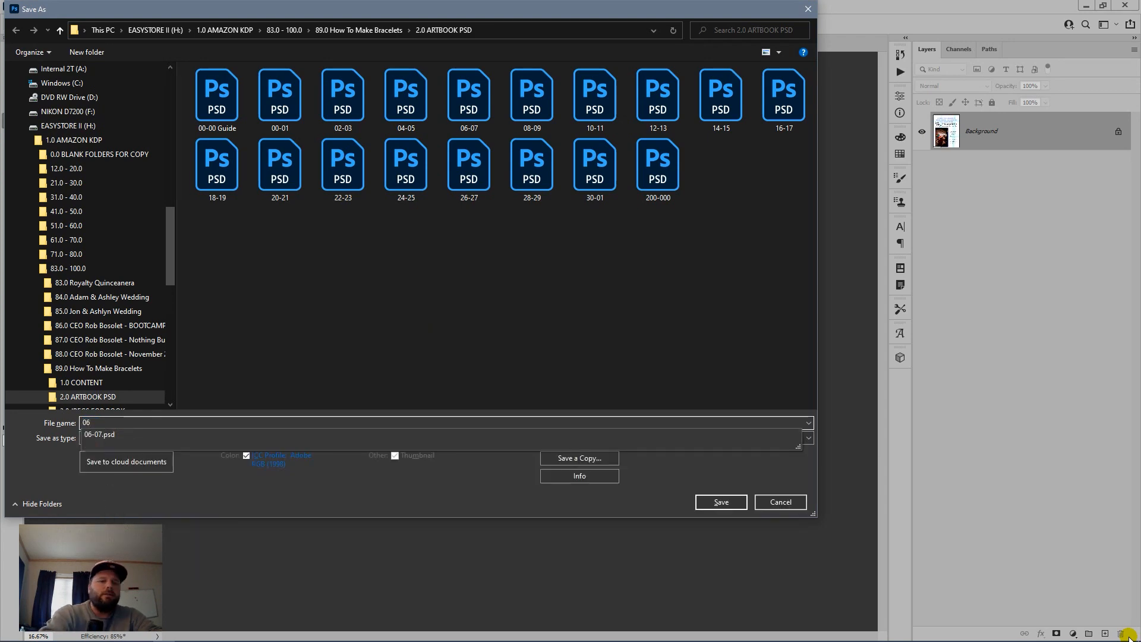
pyautogui.press('Tab')
pyautogui.press('j')
pyautogui.press('Return')
pyautogui.press('Return')
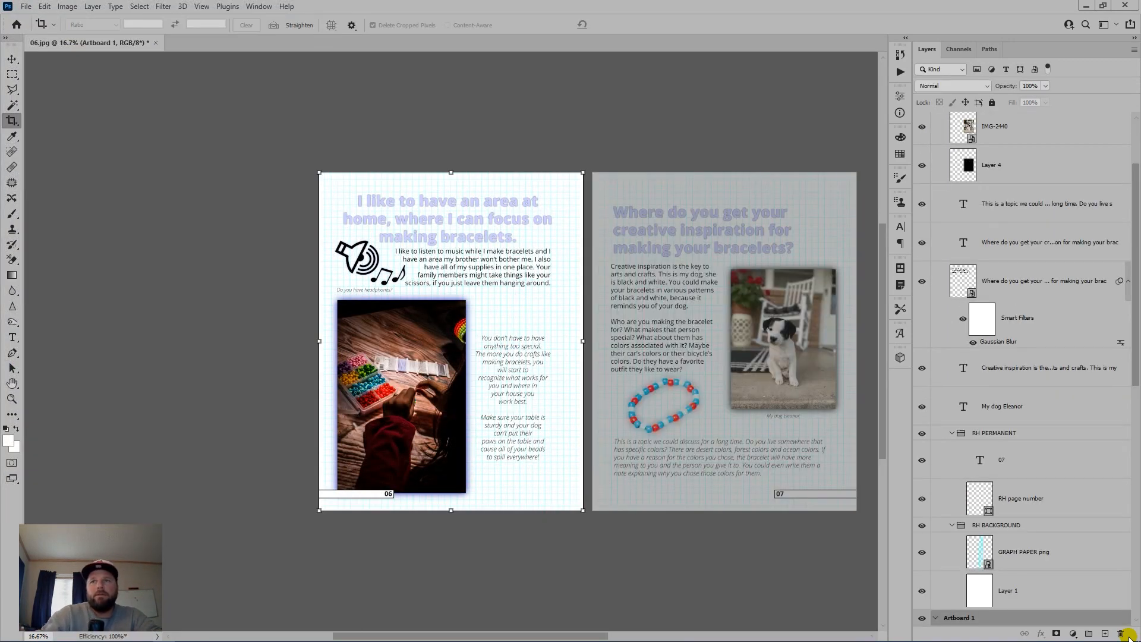
# Step: Move the page-07 layers into Artboard 1, delete the empty right artboard, and flatten
pyautogui.scroll(3, 1087, 268)
pyautogui.click(1068, 156)
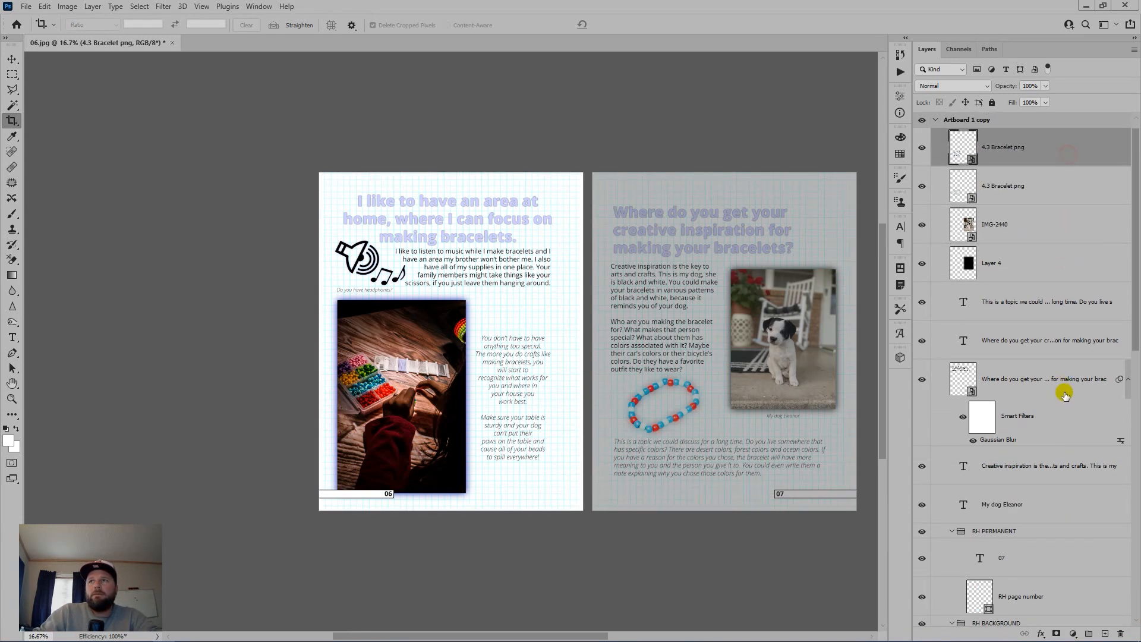
pyautogui.scroll(-3, 1067, 464)
pyautogui.keyDown('shift'); pyautogui.click(1068, 551); pyautogui.keyUp('shift')
pyautogui.moveTo(1068, 551); pyautogui.dragTo(1070, 569)
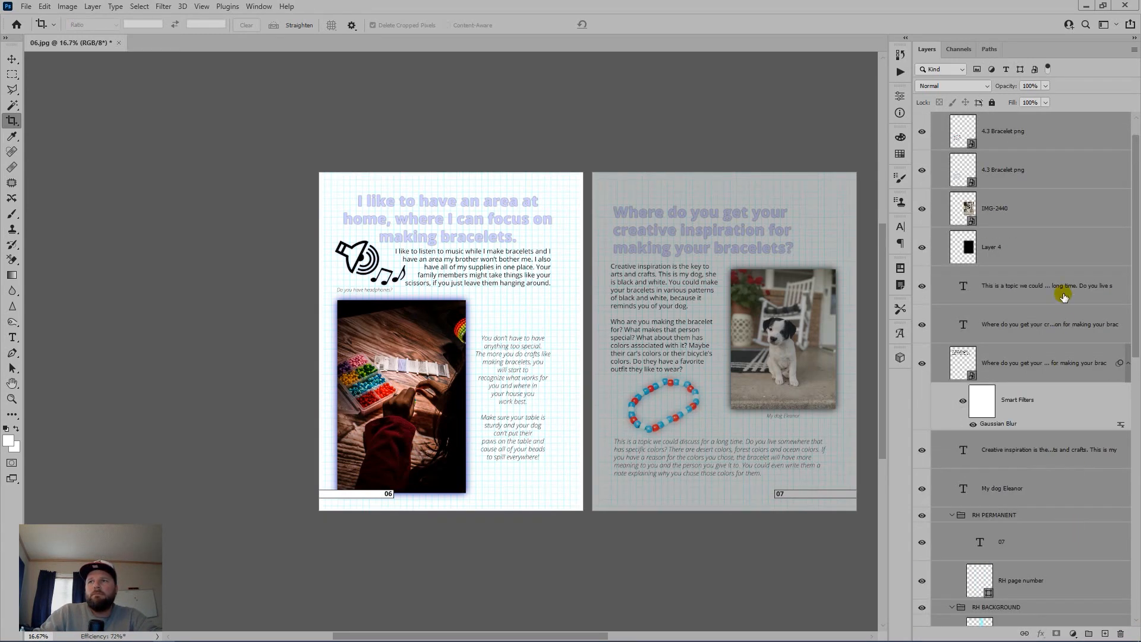
pyautogui.scroll(1, 1040, 158)
pyautogui.moveTo(1040, 120); pyautogui.dragTo(1121, 635)
pyautogui.hotkey('ctrl', 'shift', 'e')
# Step: Save page 07 as 07.jpg, close it, and select the 08-09 spread in Bridge
pyautogui.hotkey('ctrl', 'shift', 's')
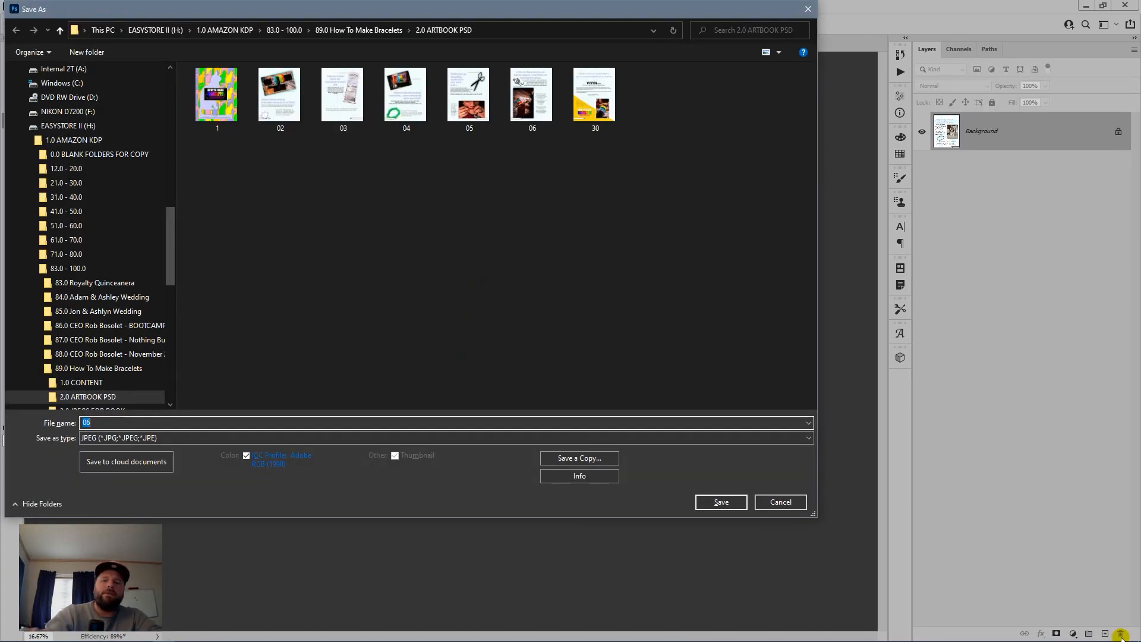
pyautogui.write('07')
pyautogui.press('Return')
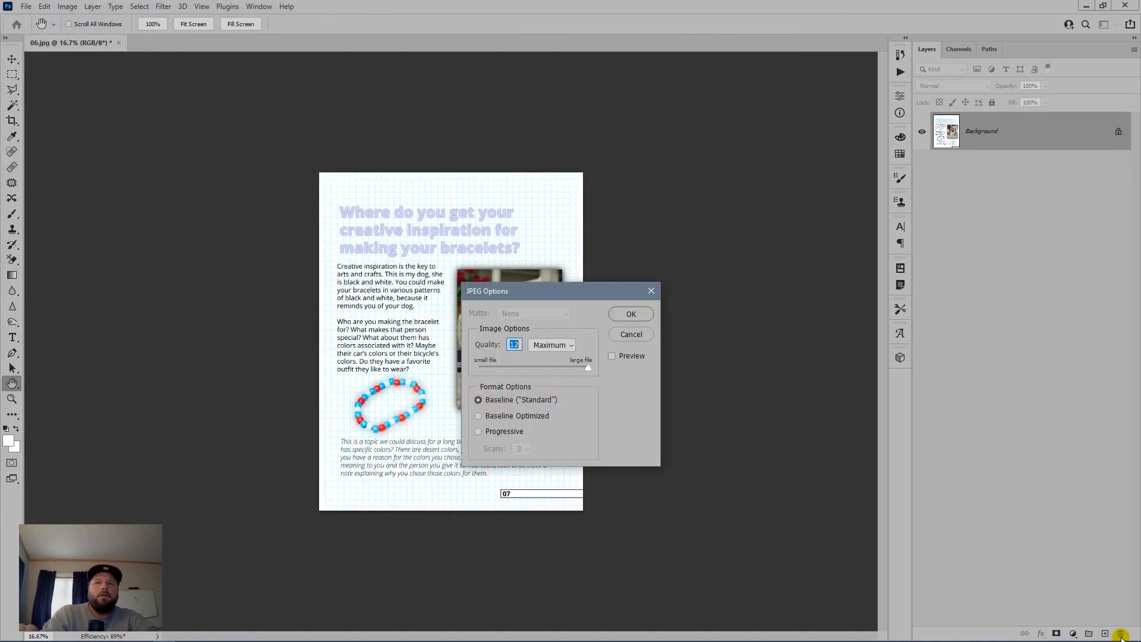
pyautogui.press('Return')
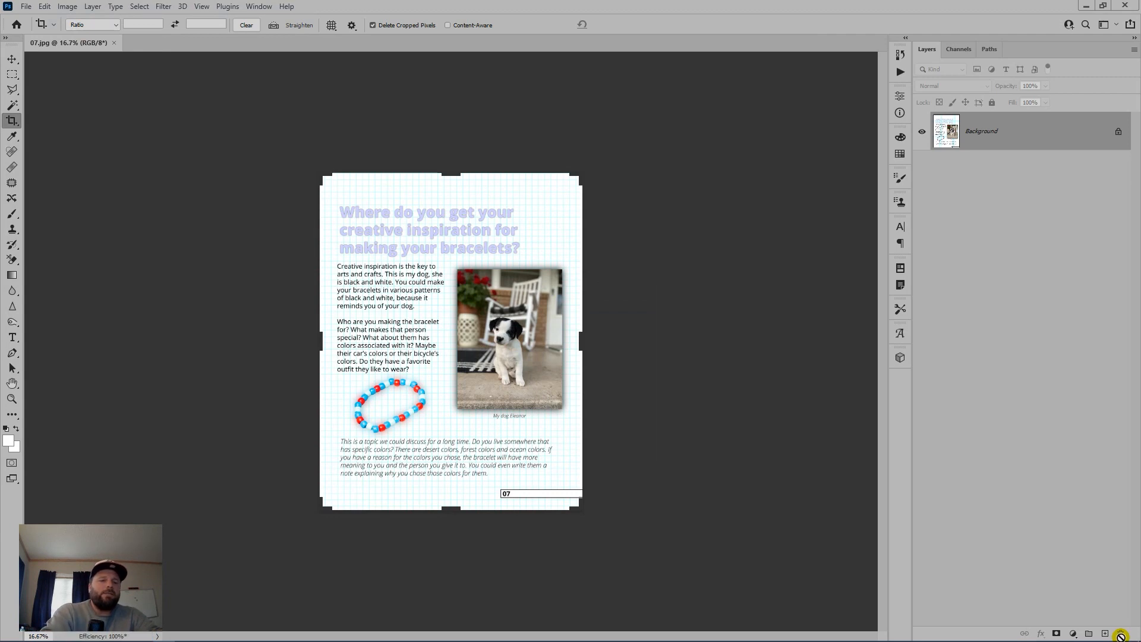
pyautogui.hotkey('ctrl', 'w')
pyautogui.hotkey('alt', 'Tab')
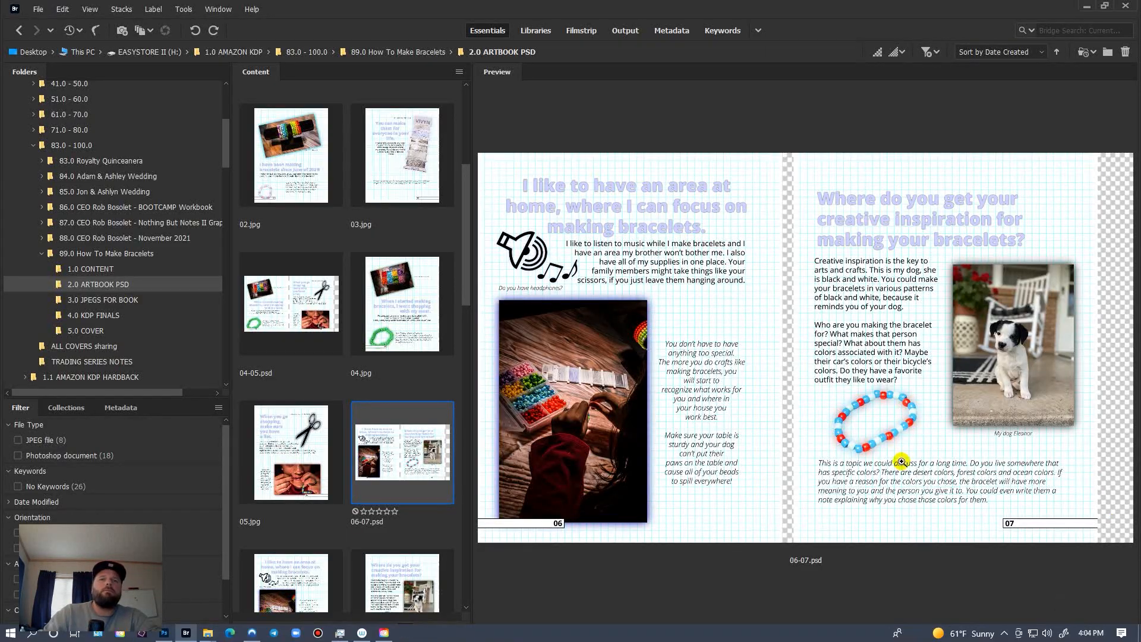
pyautogui.scroll(-5, 378, 517)
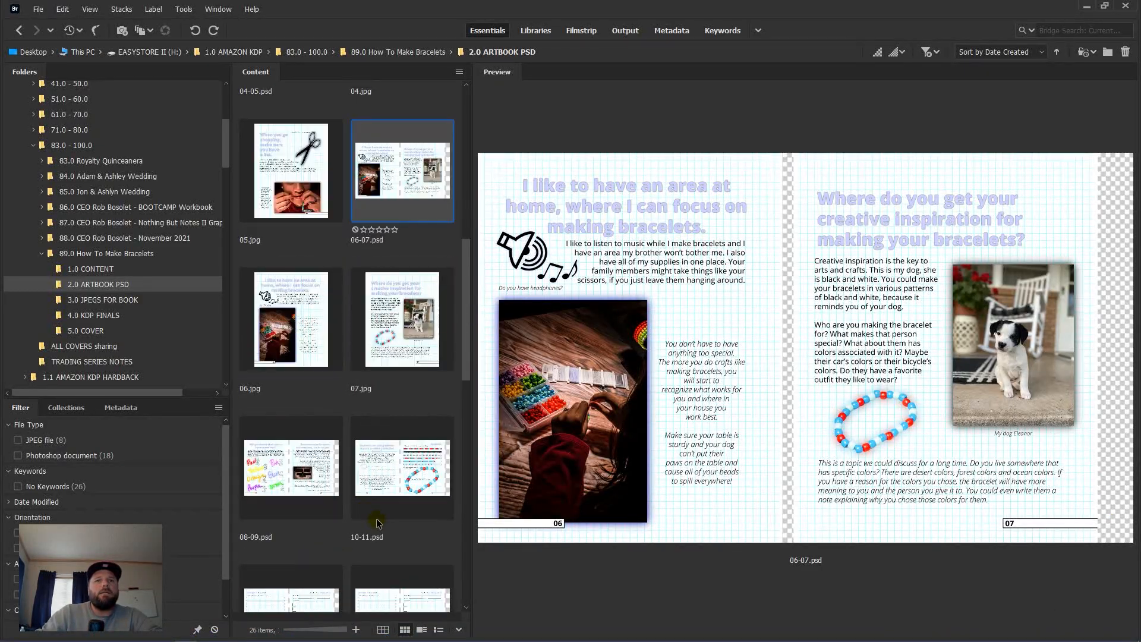
pyautogui.click(288, 470)
# Step: Open 08-09.psd, delete the right artboard, flatten, and save page 08 as 08.jpg
pyautogui.doubleClick(288, 489)
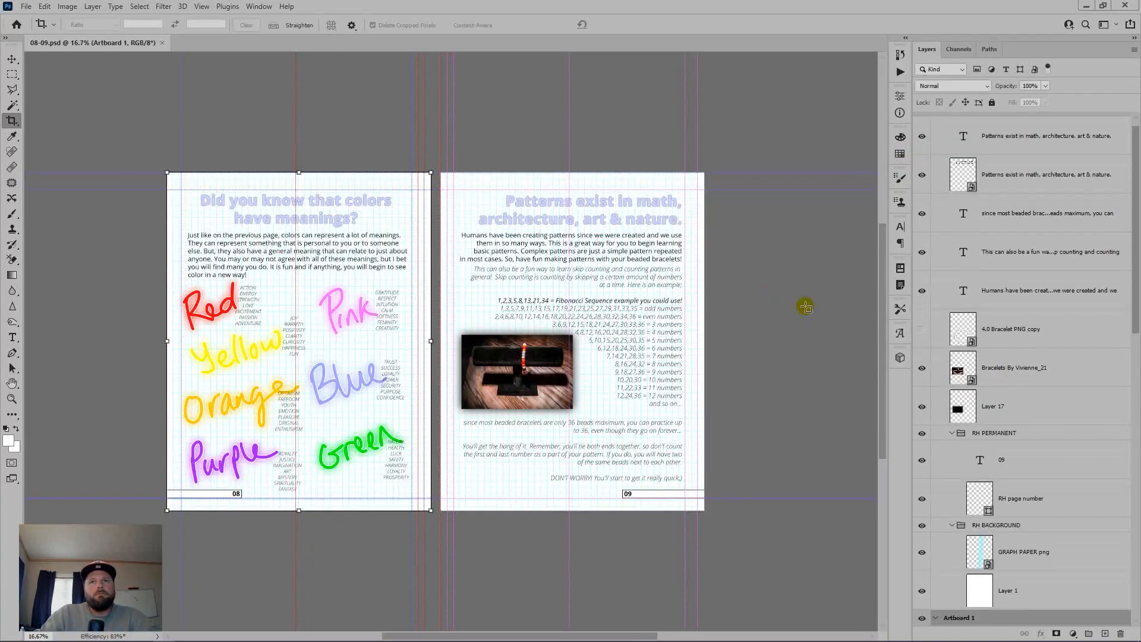
pyautogui.scroll(1, 1040, 211)
pyautogui.moveTo(1017, 120); pyautogui.dragTo(1121, 633)
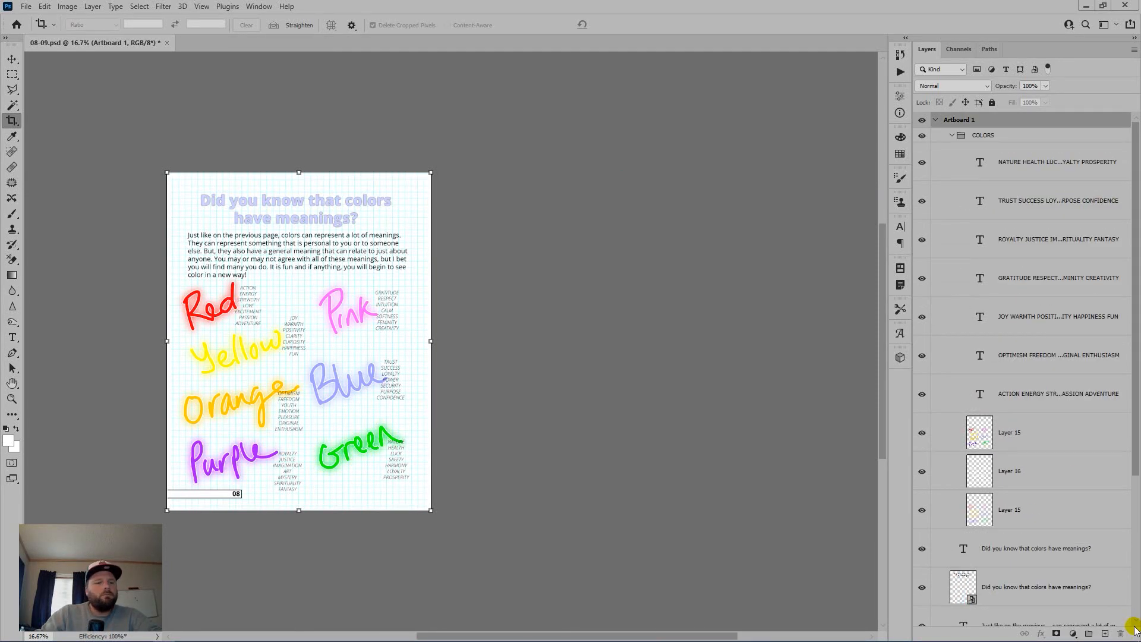
pyautogui.hotkey('ctrl', 'shift', 'e')
pyautogui.hotkey('ctrl', 'shift', 's')
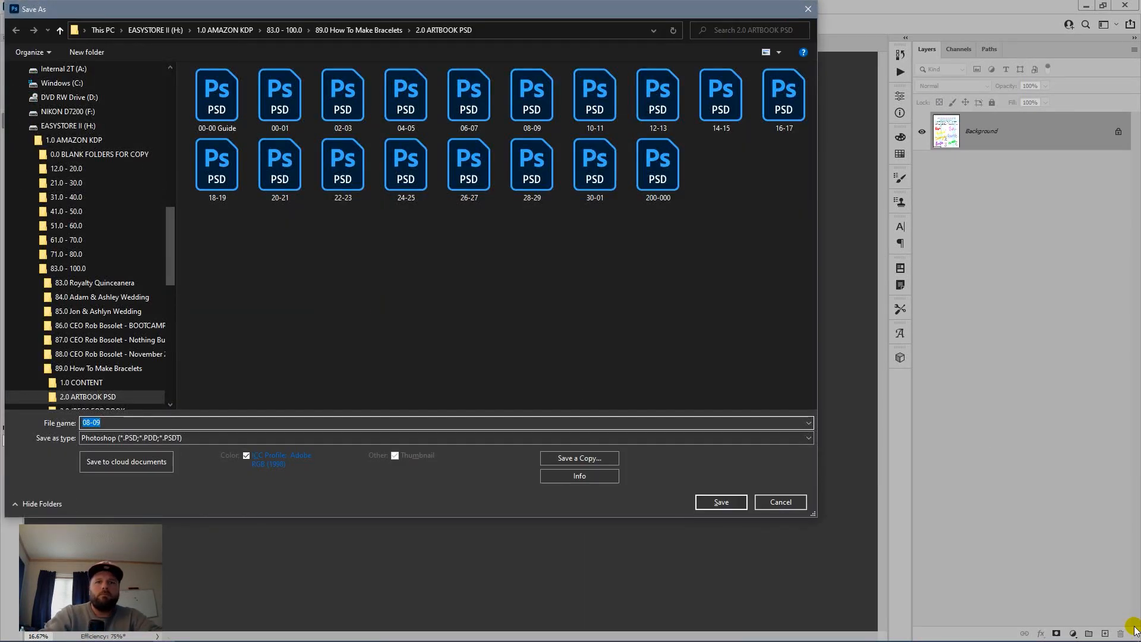
pyautogui.write('08')
pyautogui.press('Tab')
pyautogui.press('j')
pyautogui.press('Return')
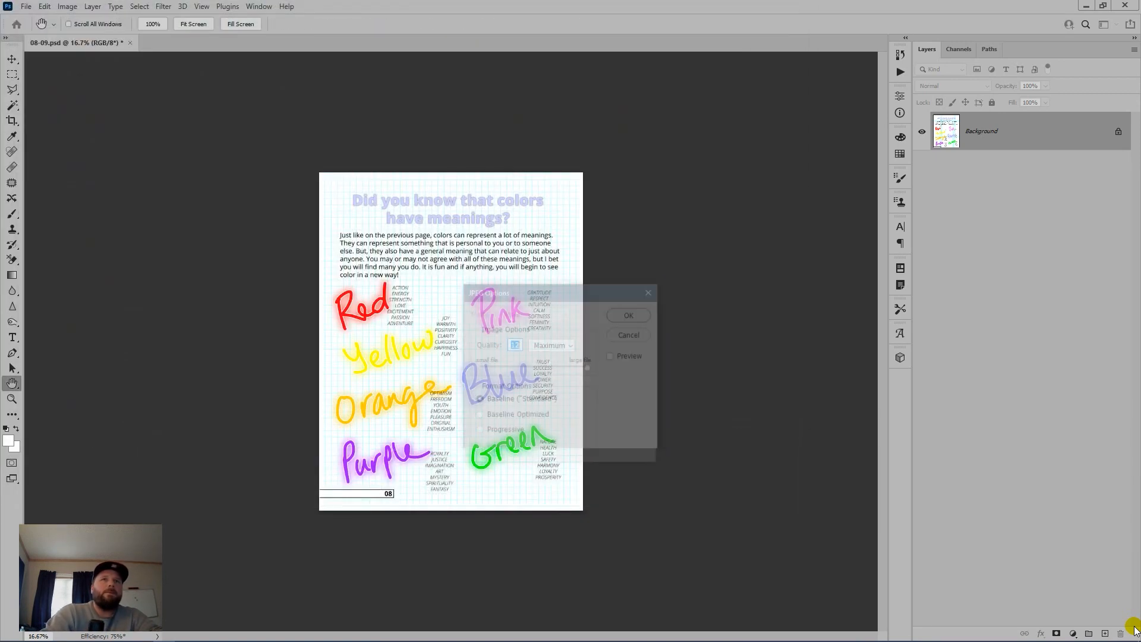
pyautogui.press('Return')
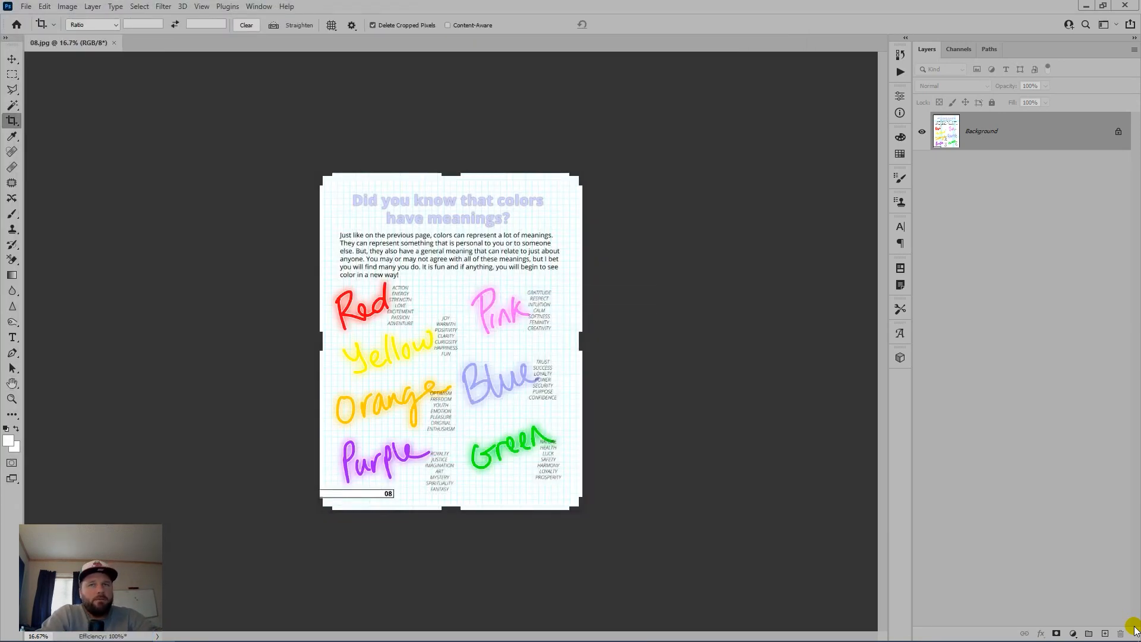
# Step: Restore the spread, move the page-09 layers into Artboard 1, and delete the empty right artboard
pyautogui.hotkey('ctrl', 'z')
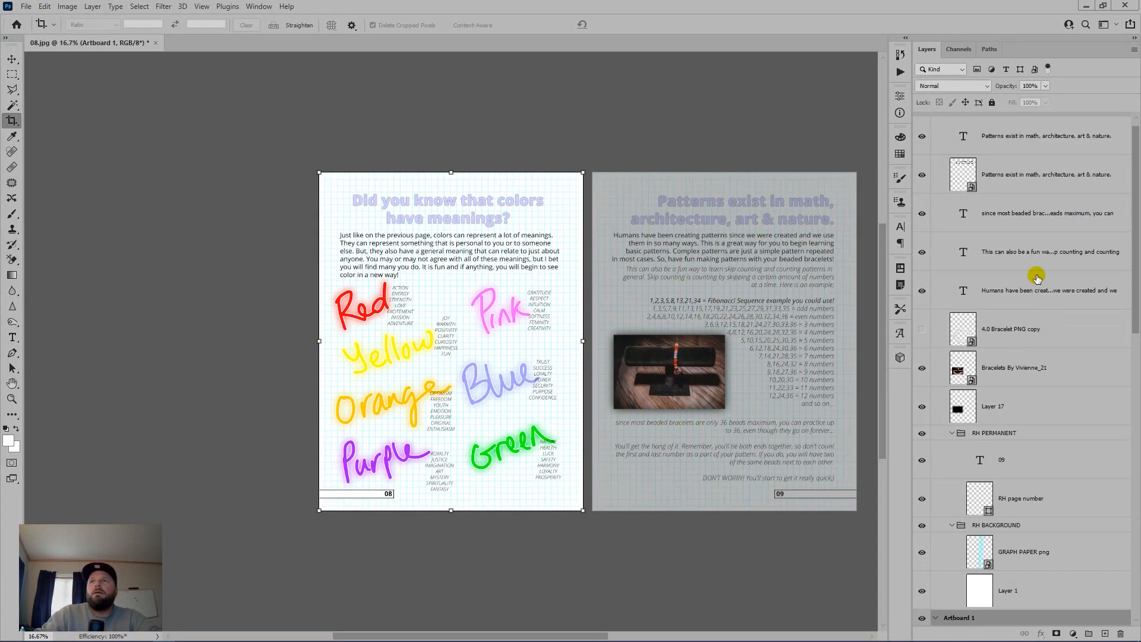
pyautogui.click(1028, 136)
pyautogui.keyDown('shift'); pyautogui.click(1049, 592); pyautogui.keyUp('shift')
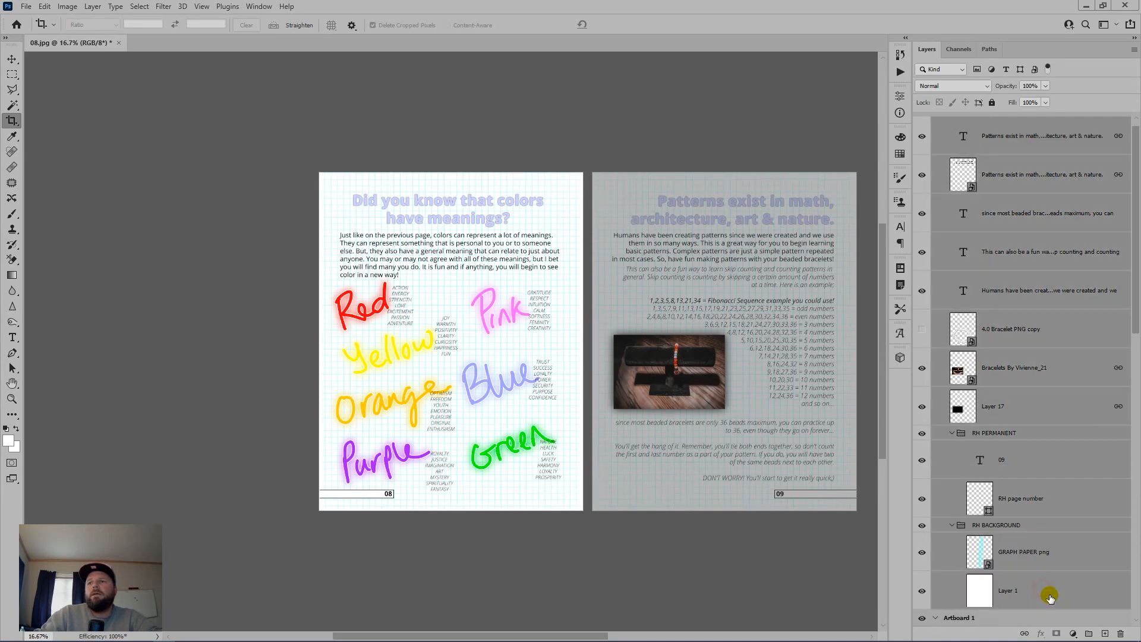
pyautogui.moveTo(1048, 592); pyautogui.dragTo(1047, 618)
pyautogui.click(1022, 124)
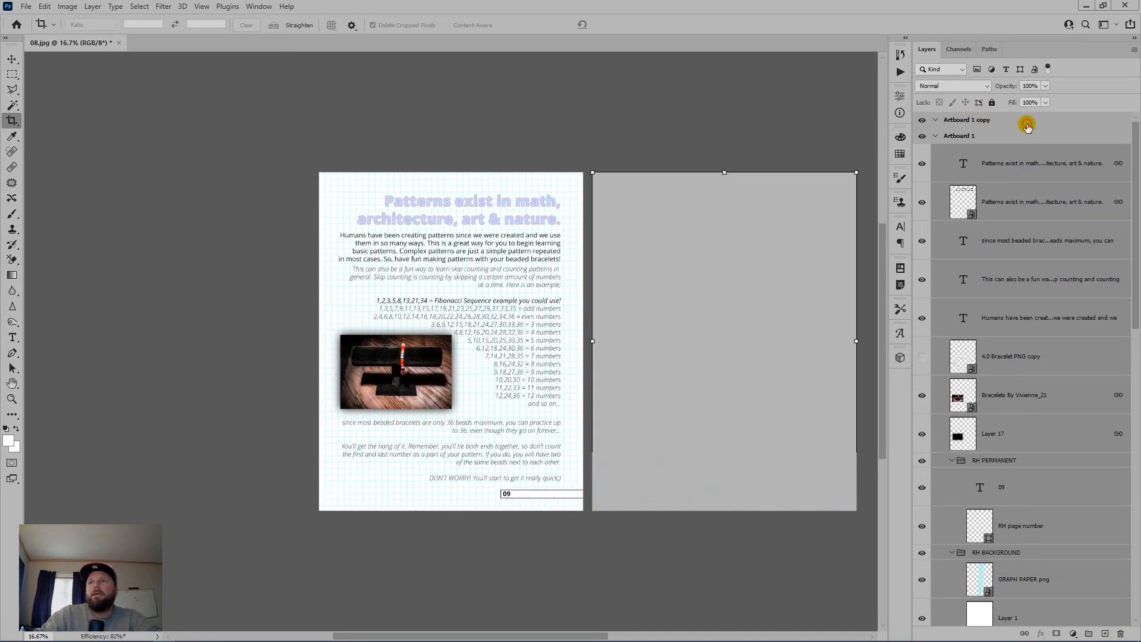
pyautogui.moveTo(1022, 124); pyautogui.dragTo(1122, 632)
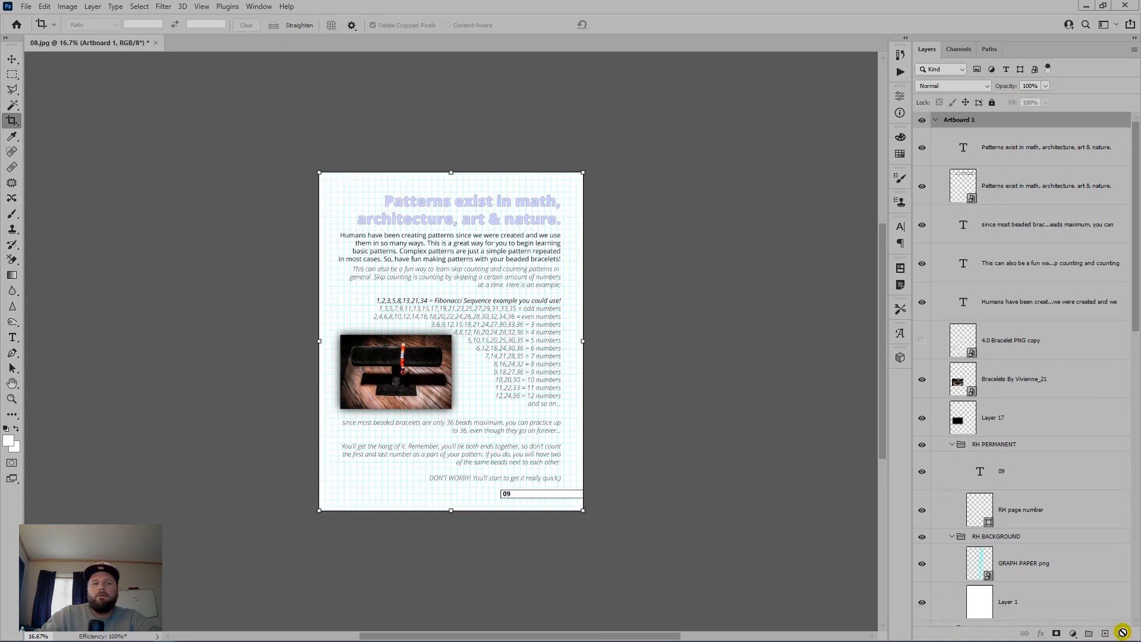
# Step: Save page 09 as 09.jpg, close it, and select the 10-11 spread in Bridge
pyautogui.hotkey('ctrl', 'shift', 's')
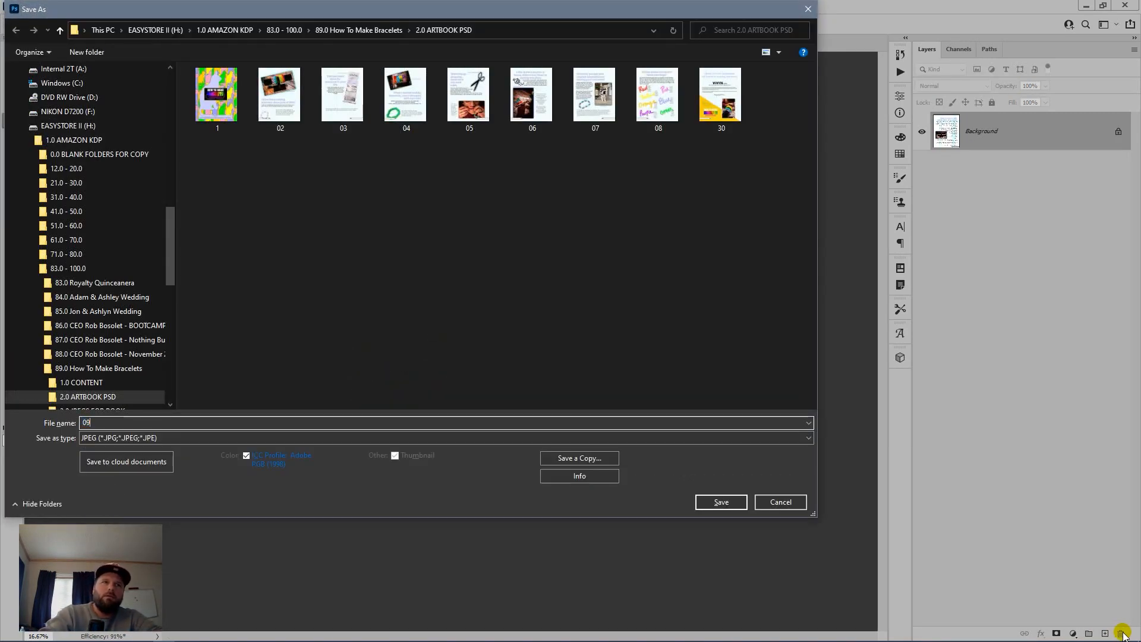
pyautogui.press('Return')
pyautogui.press('Return')
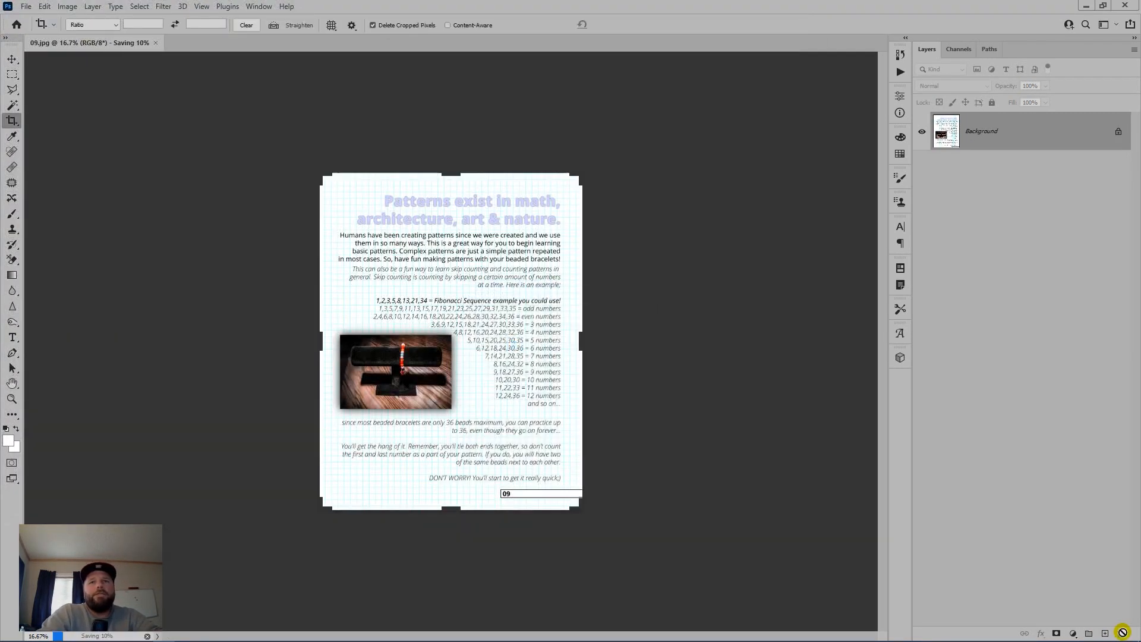
pyautogui.hotkey('ctrl', 'w')
pyautogui.hotkey('alt', 'Tab')
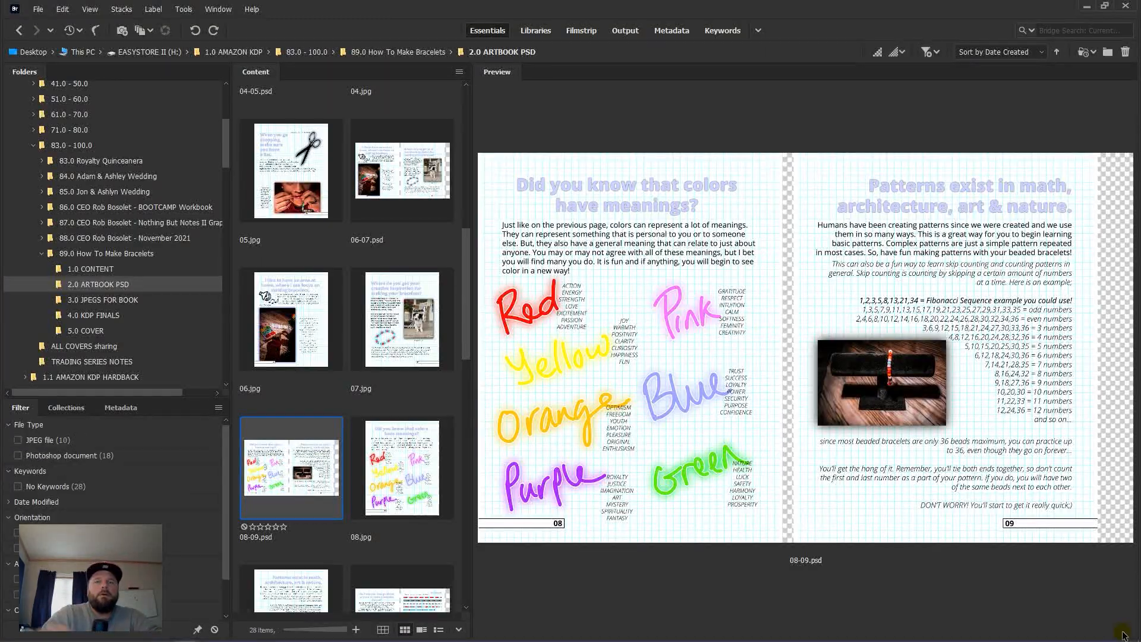
pyautogui.scroll(-2, 331, 425)
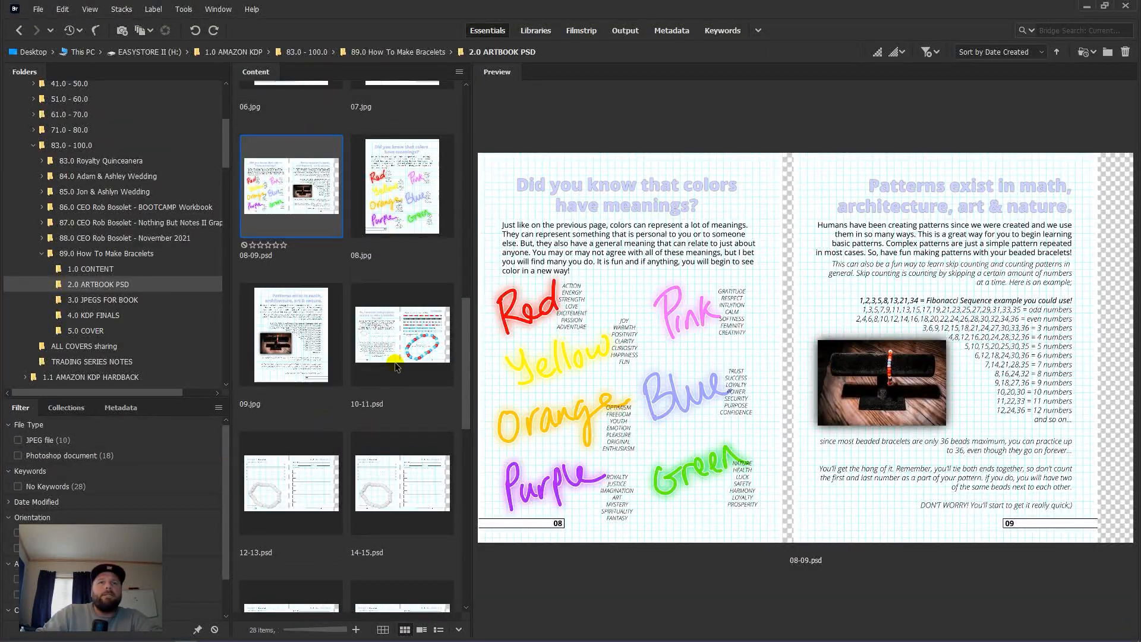
pyautogui.click(398, 360)
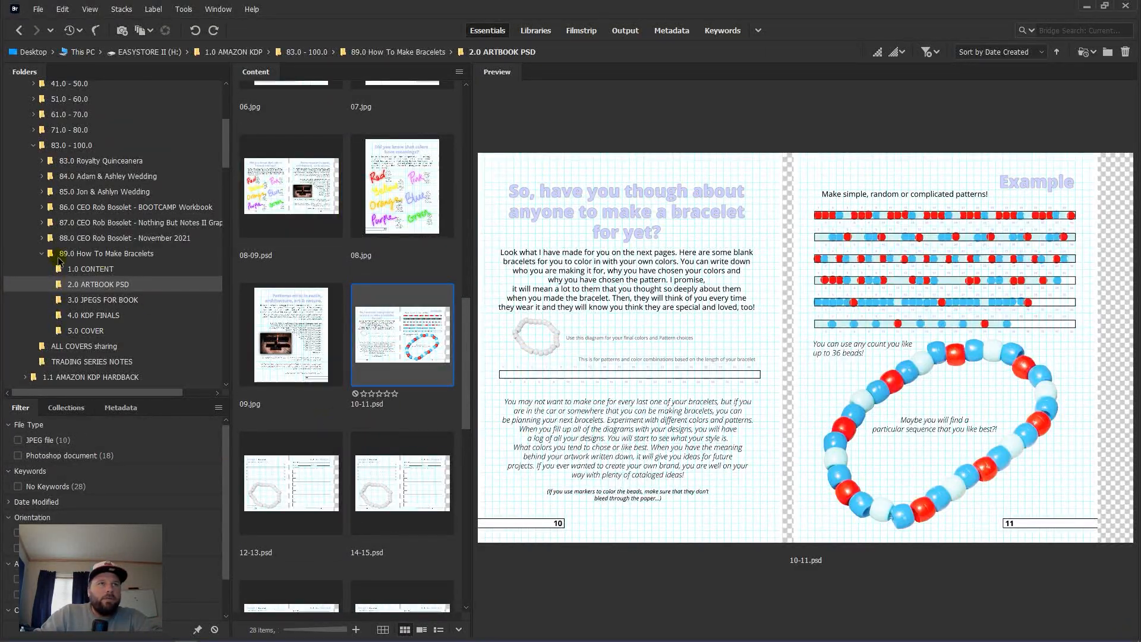
# Step: Open 10-11.psd, delete the right artboard, flatten, and save page 10 as 10.jpg
pyautogui.doubleClick(392, 346)
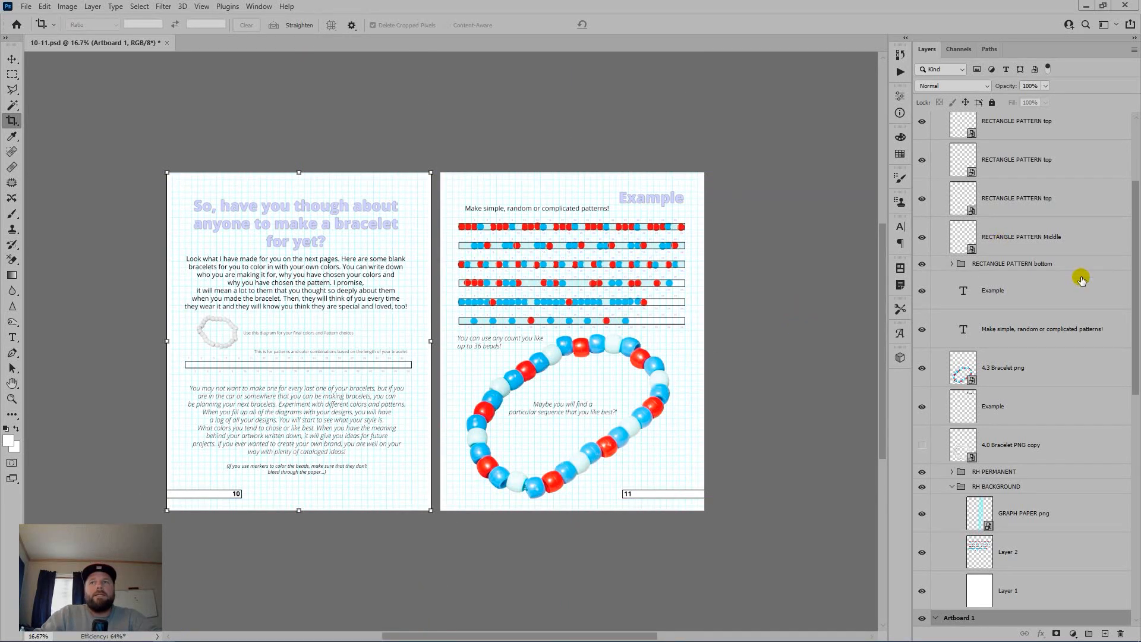
pyautogui.scroll(3, 1077, 250)
pyautogui.moveTo(1047, 121); pyautogui.dragTo(1120, 632)
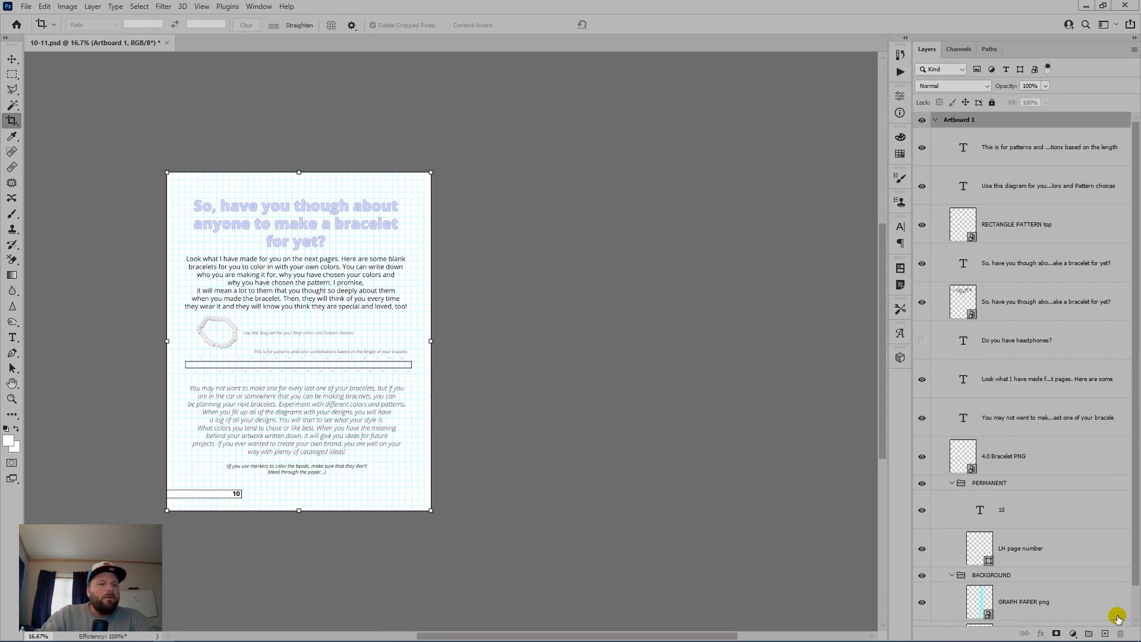
pyautogui.hotkey('ctrl', 'shift', 'e')
pyautogui.hotkey('ctrl', 'shift', 's')
pyautogui.write('10')
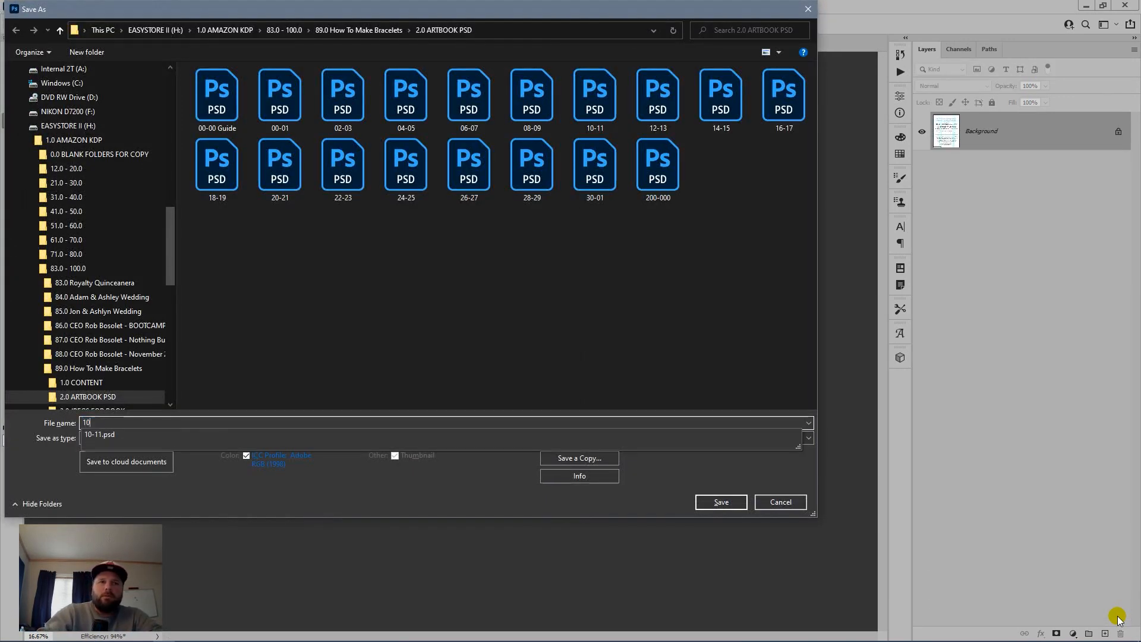
pyautogui.press('Tab')
pyautogui.press('j')
pyautogui.press('Return')
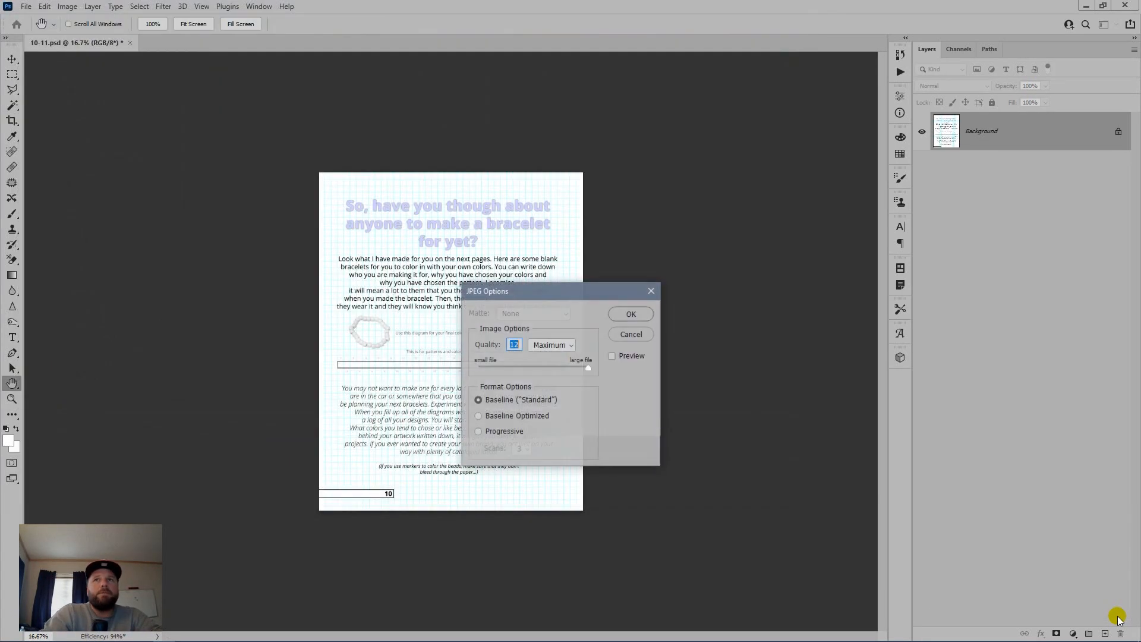
pyautogui.press('Return')
# Step: Restore the spread, move page 11's layers into Artboard 1, and delete the empty right artboard
pyautogui.hotkey('ctrl', 'z')
pyautogui.hotkey('ctrl', 'z')
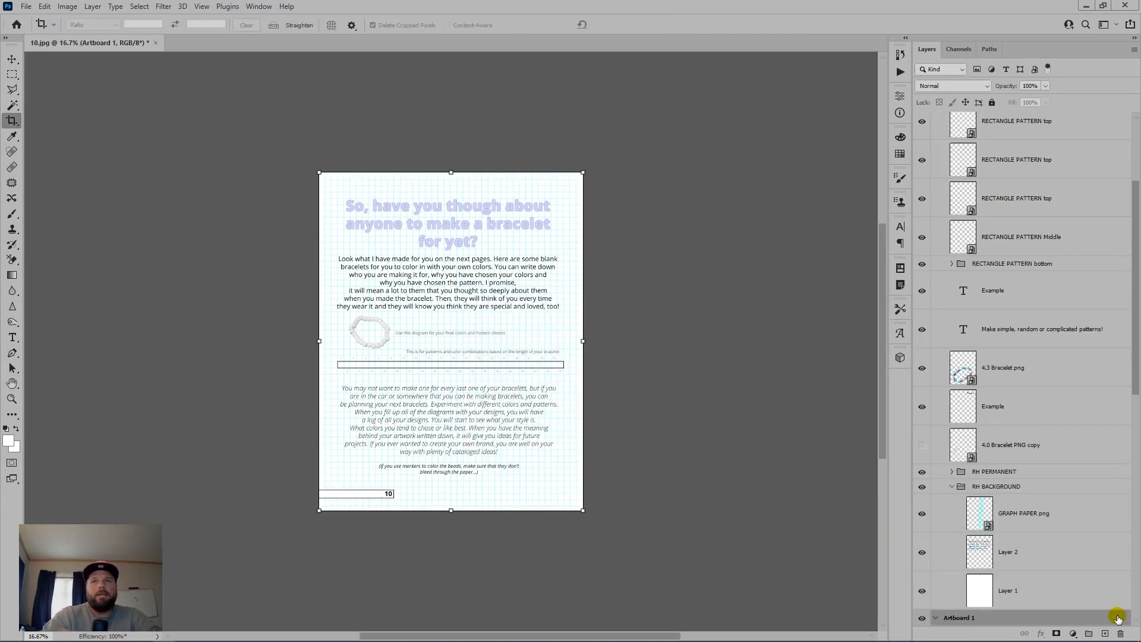
pyautogui.scroll(3, 925, 285)
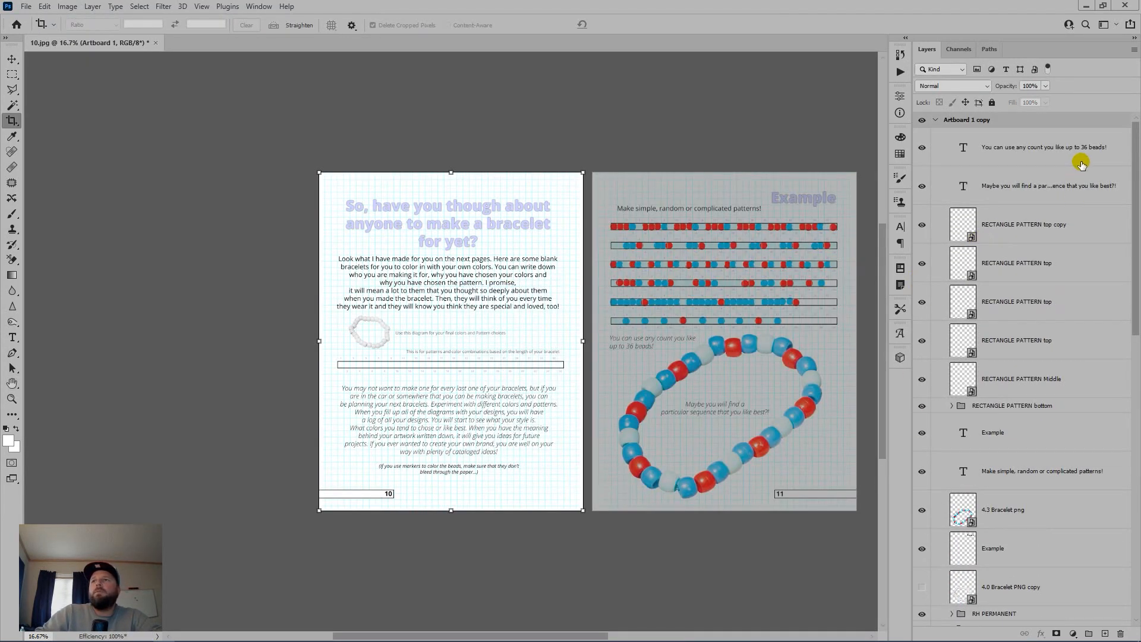
pyautogui.scroll(-5, 1069, 295)
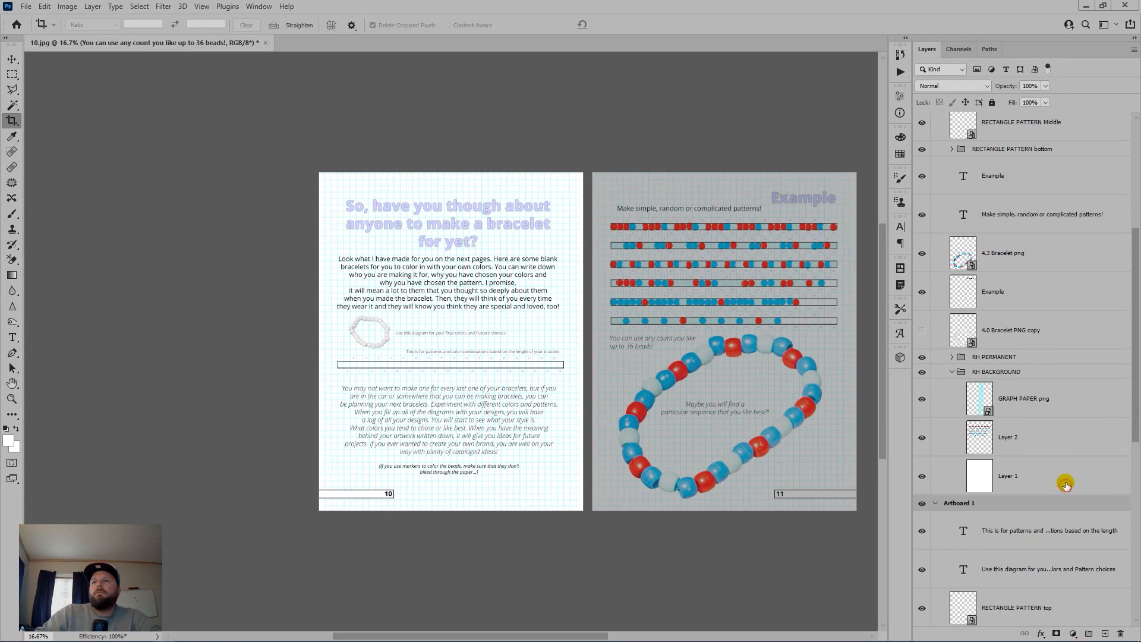
pyautogui.keyDown('shift'); pyautogui.click(1066, 486); pyautogui.keyUp('shift')
pyautogui.moveTo(1066, 486); pyautogui.dragTo(1067, 503)
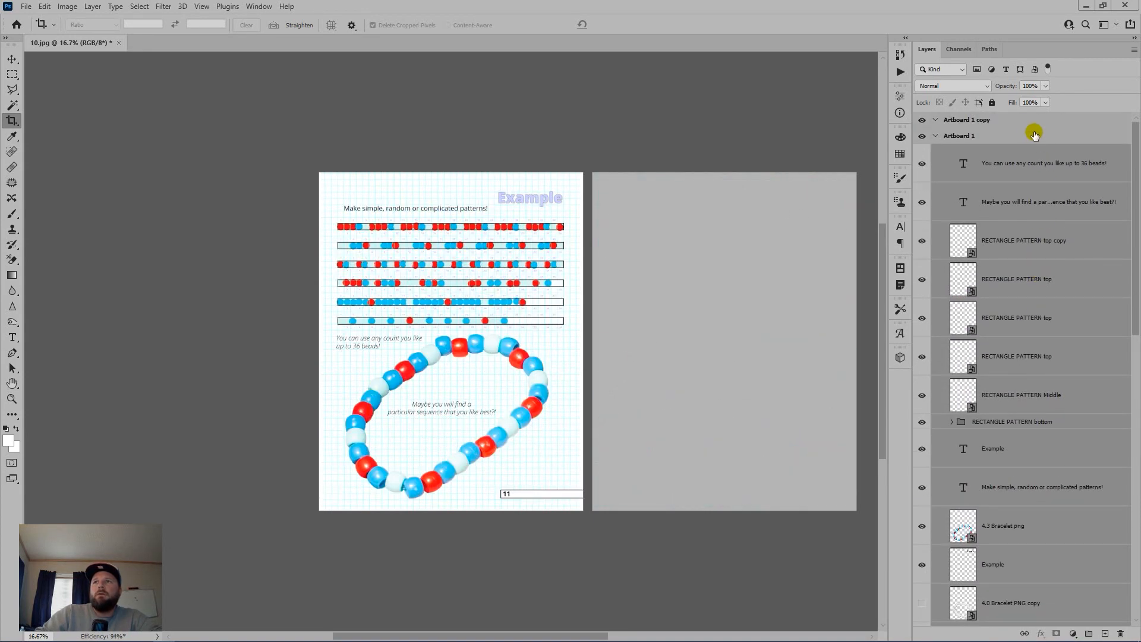
pyautogui.moveTo(1028, 121); pyautogui.dragTo(1119, 626)
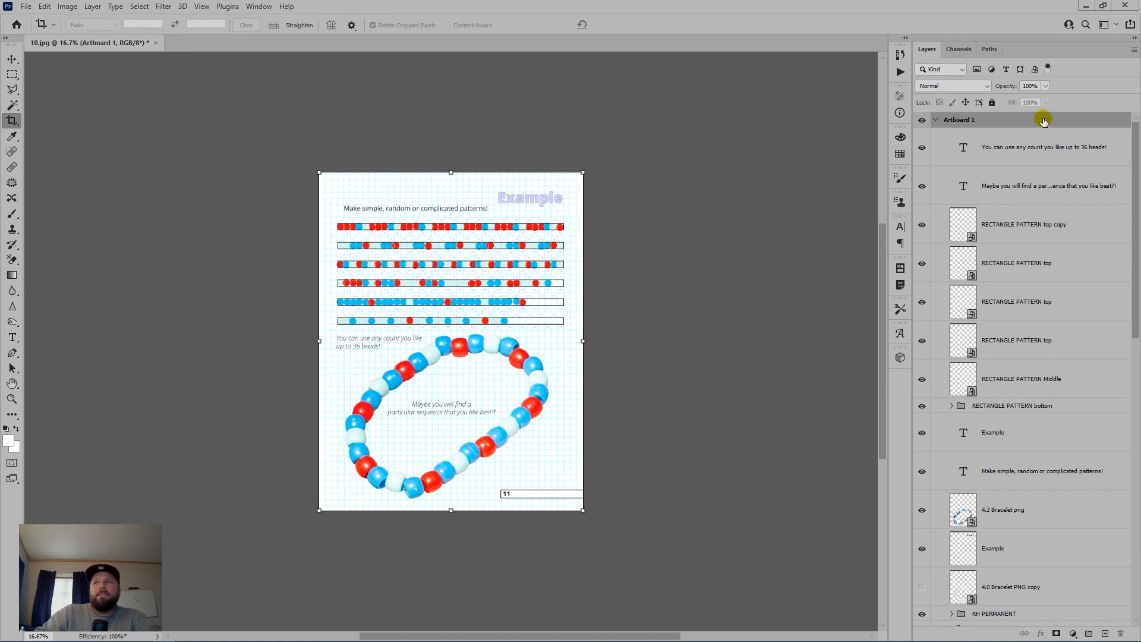
# Step: Flatten page 11, save it as 11.jpg, and close it
pyautogui.hotkey('ctrl', 'shift', 'e')
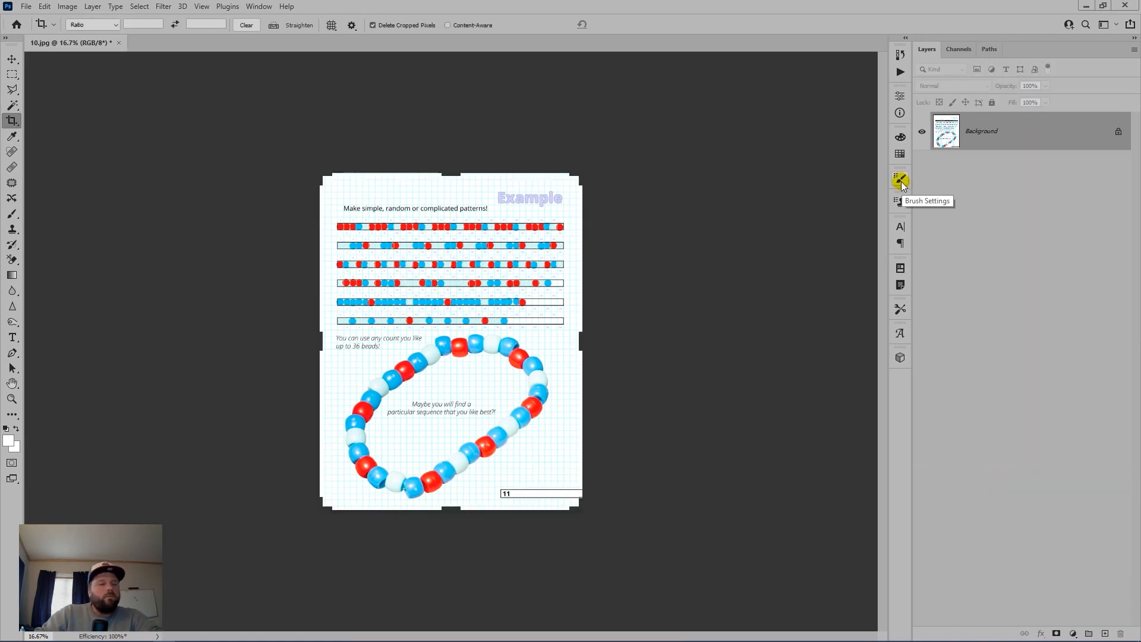
pyautogui.hotkey('ctrl', 'shift', 's')
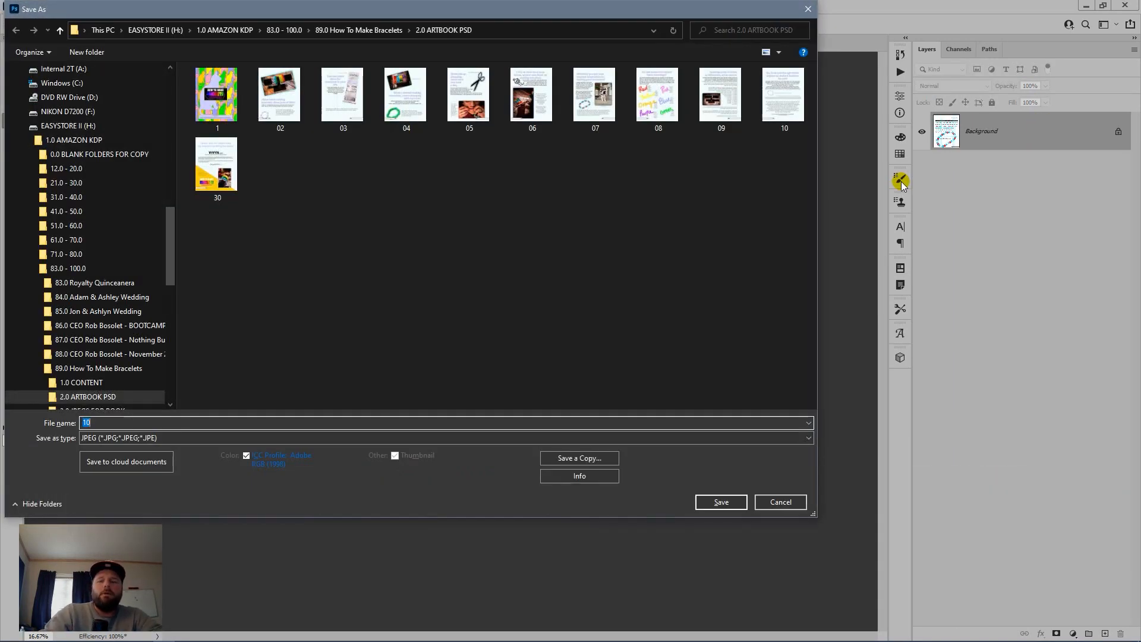
pyautogui.press('Return')
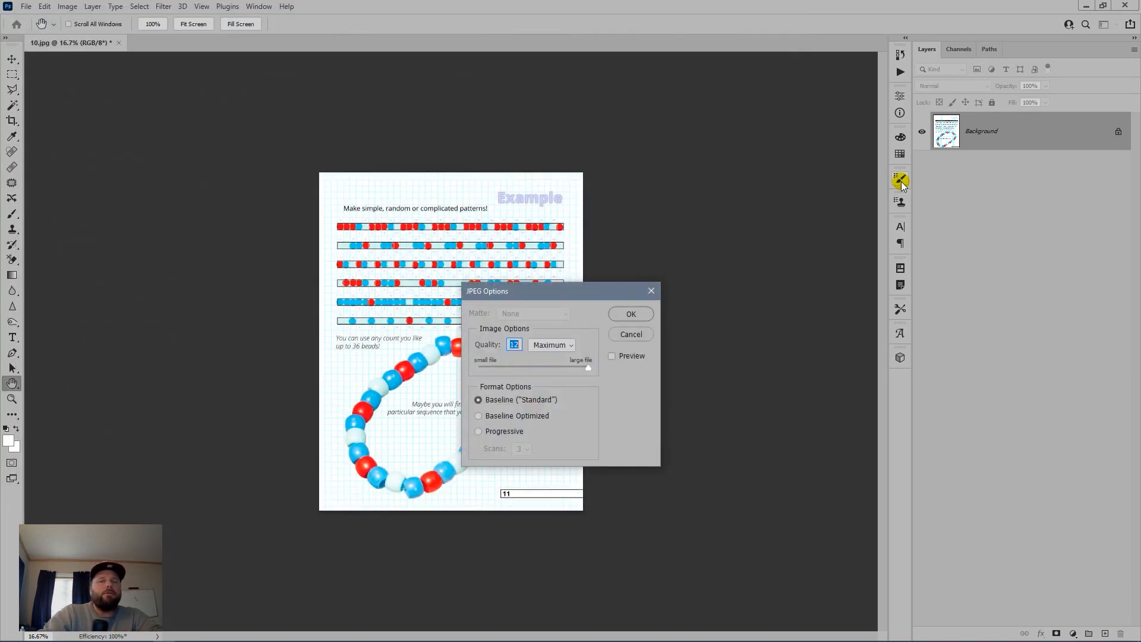
pyautogui.press('Return')
pyautogui.press('c')
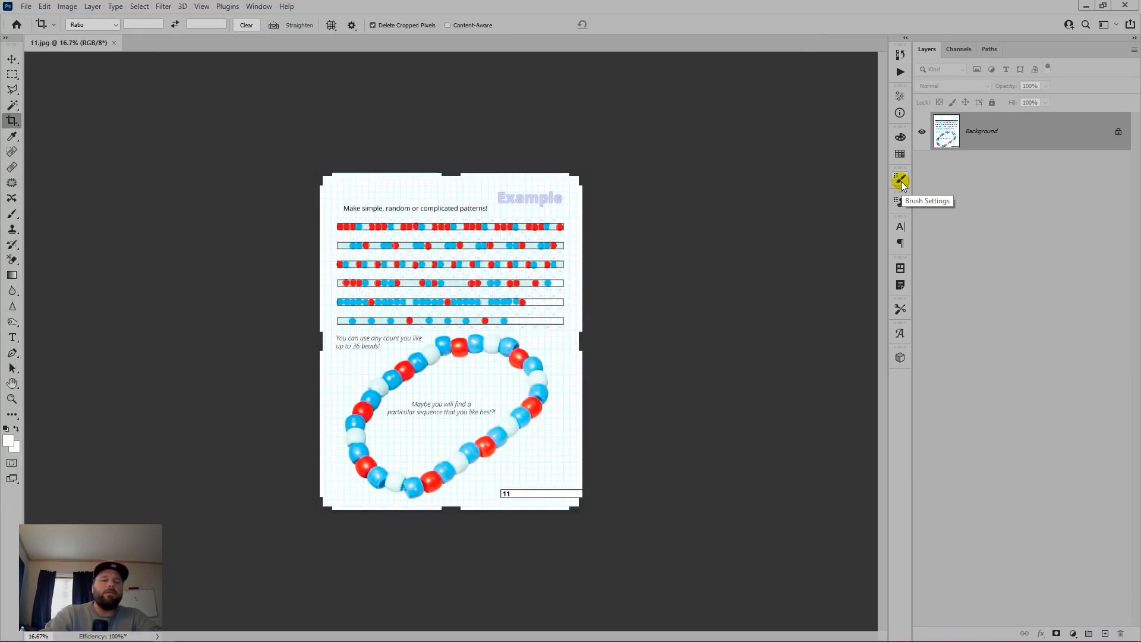
pyautogui.hotkey('ctrl', 'w')
# Step: Open the 12-13.psd spread from Bridge in Photoshop
pyautogui.hotkey('alt', 'Tab')
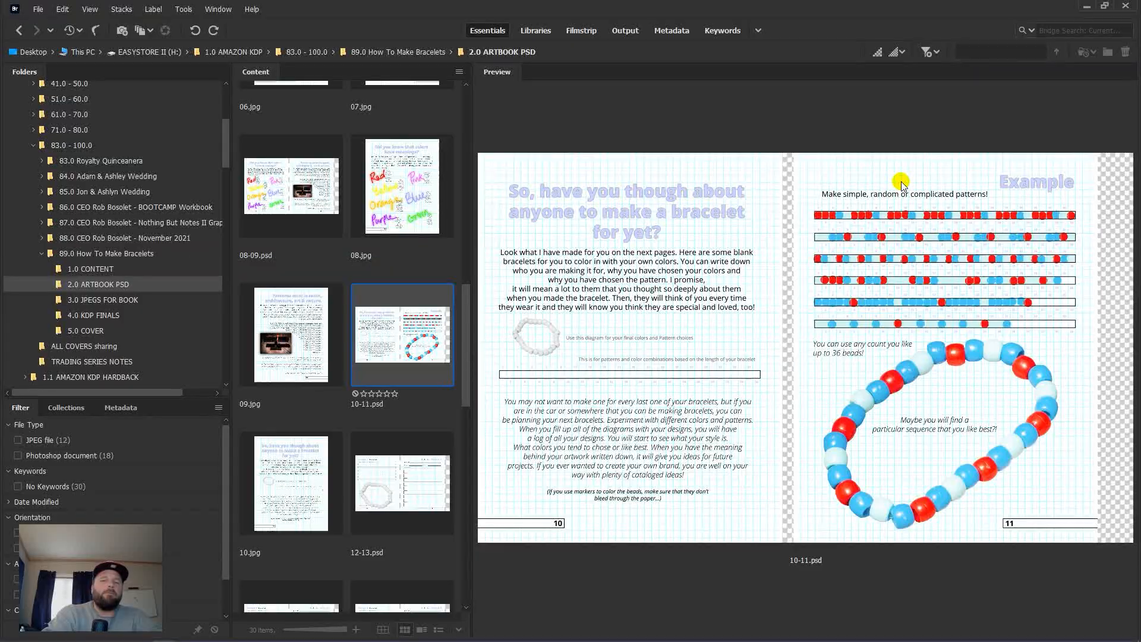
pyautogui.scroll(-4, 328, 397)
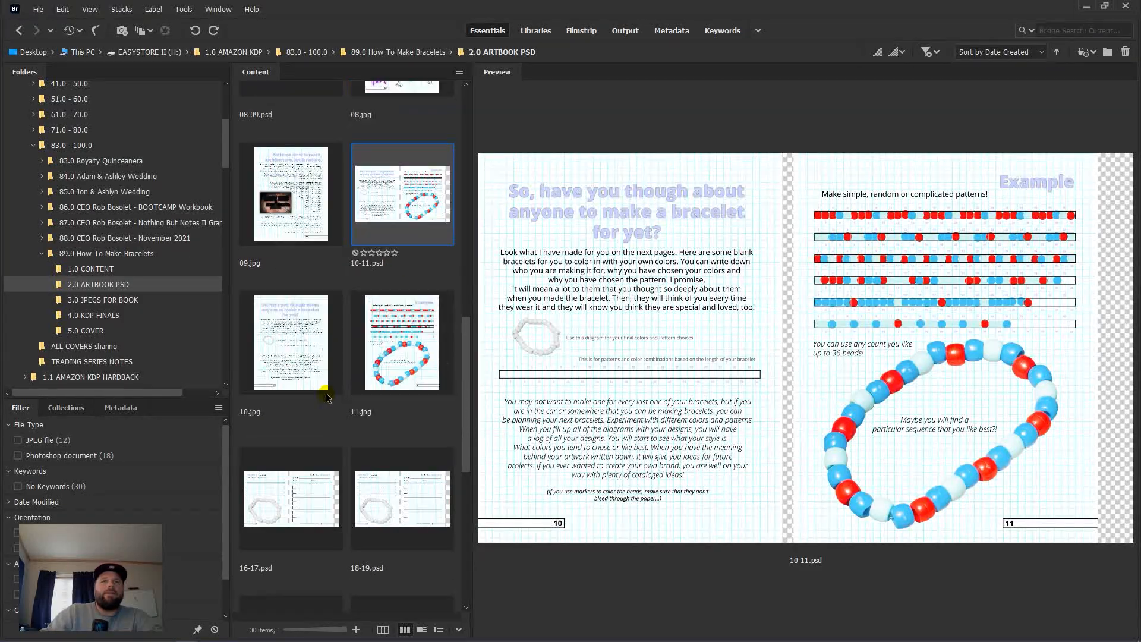
pyautogui.click(314, 367)
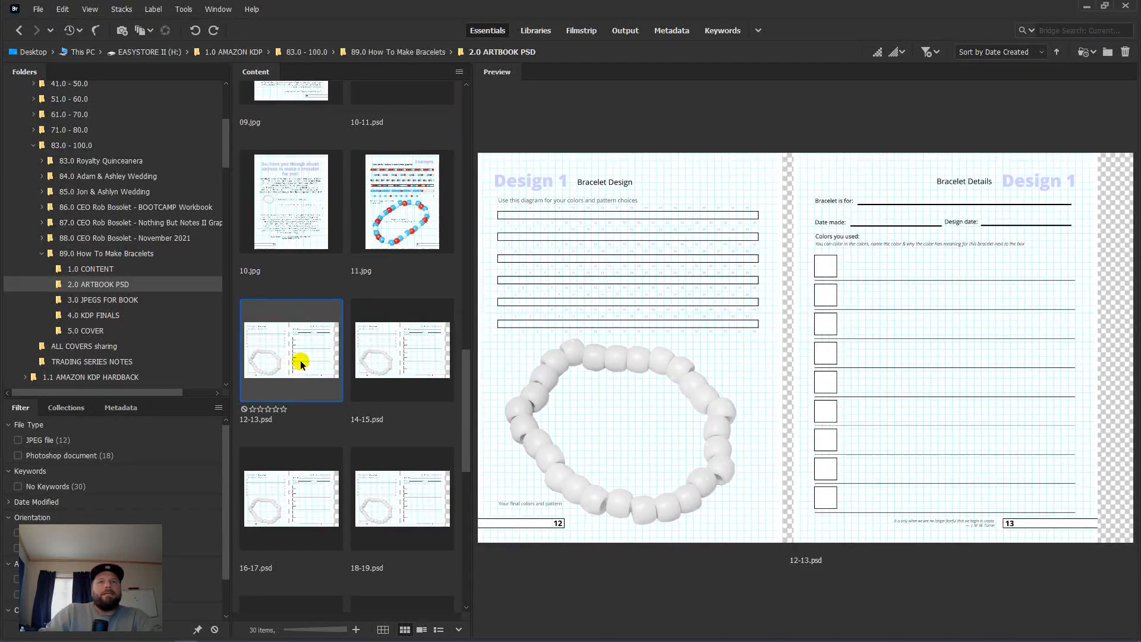
pyautogui.doubleClick(301, 364)
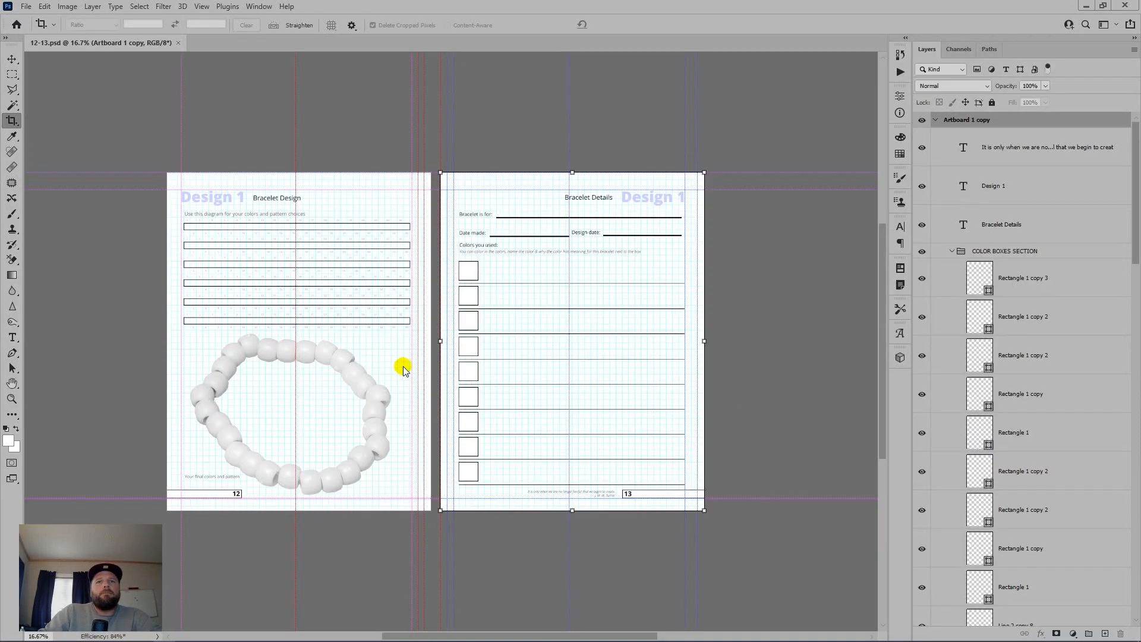
# Step: Hide the guides, try removing the right-hand artboard, then show the guides again
pyautogui.hotkey('ctrl', ';')
pyautogui.moveTo(1041, 120); pyautogui.dragTo(1121, 633)
pyautogui.scroll(2, 1062, 396)
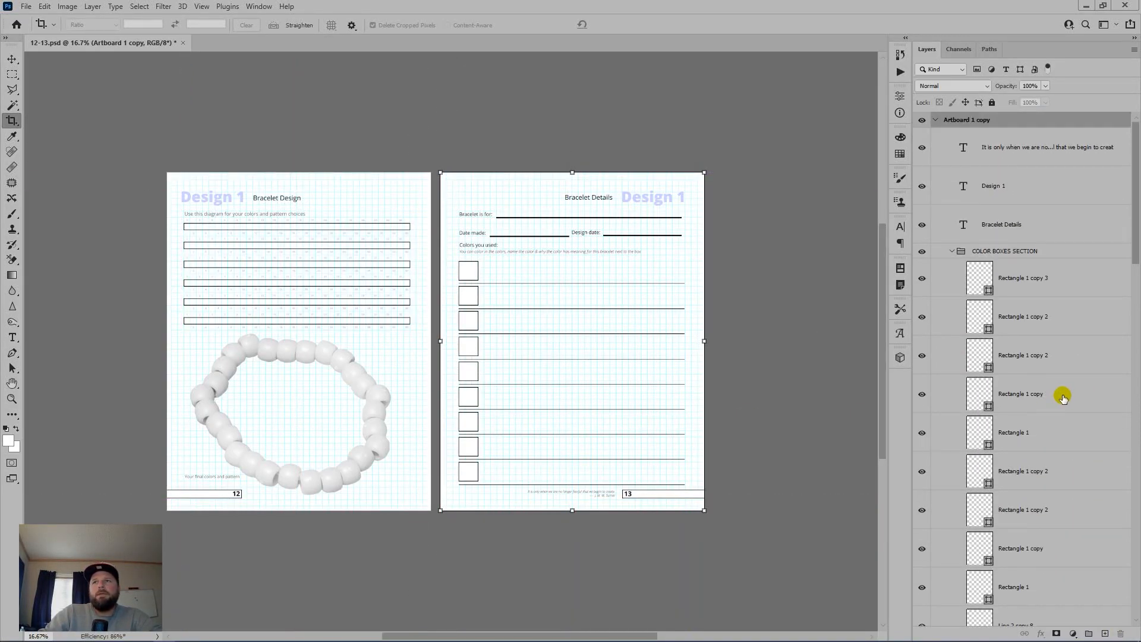
pyautogui.scroll(-1, 1111, 570)
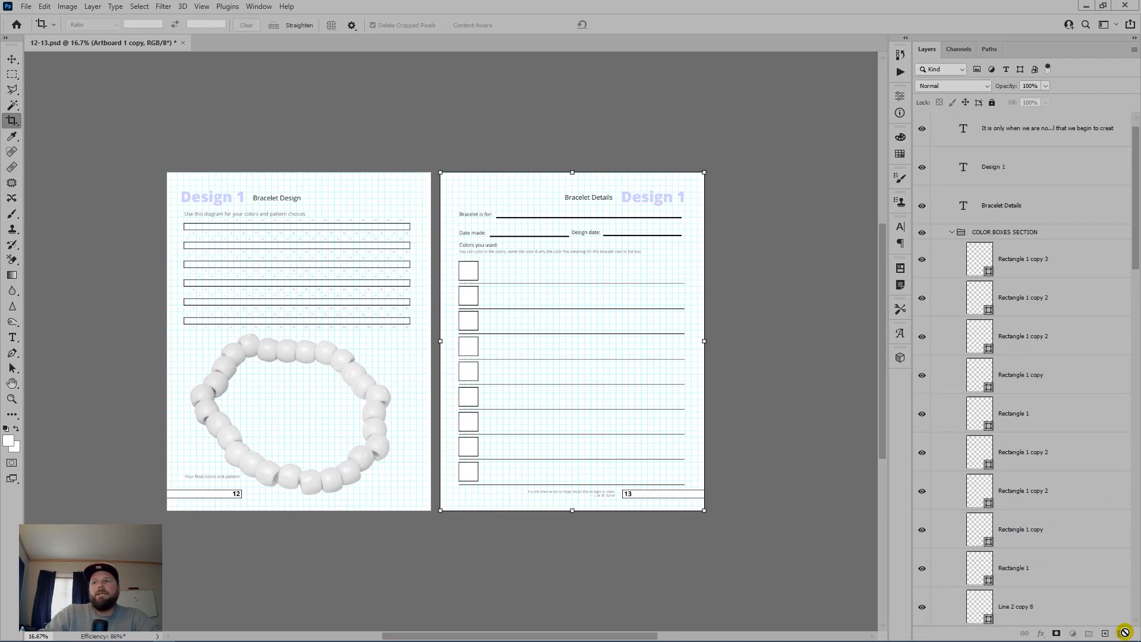
pyautogui.scroll(1, 683, 353)
pyautogui.scroll(-2, 645, 341)
pyautogui.scroll(1, 1034, 275)
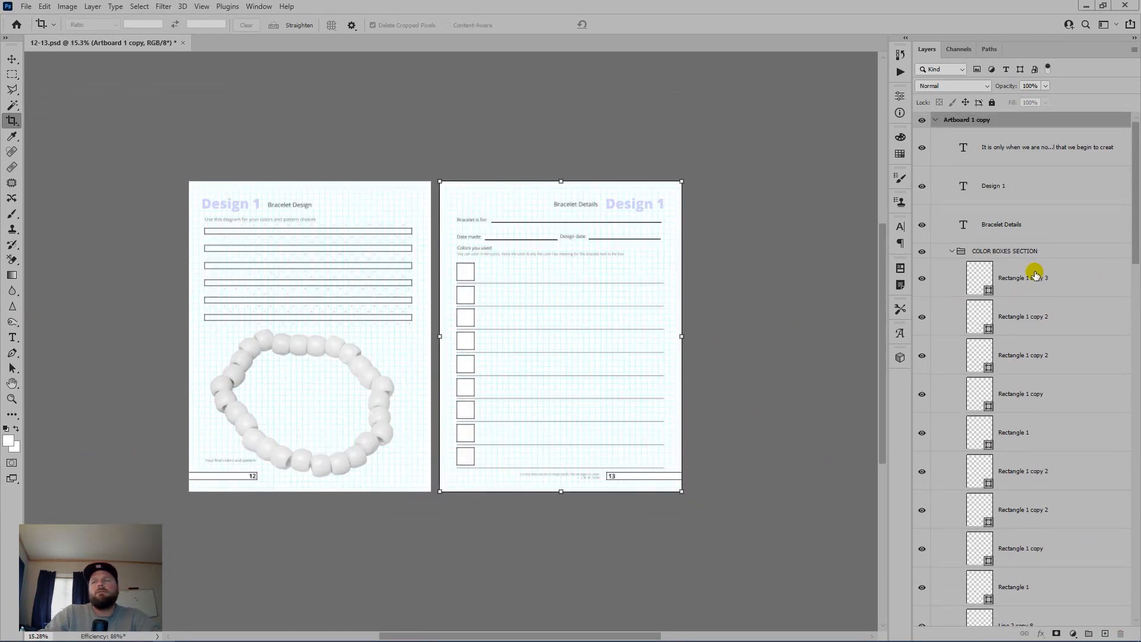
pyautogui.scroll(-2, 1034, 273)
pyautogui.hotkey('ctrl', ';')
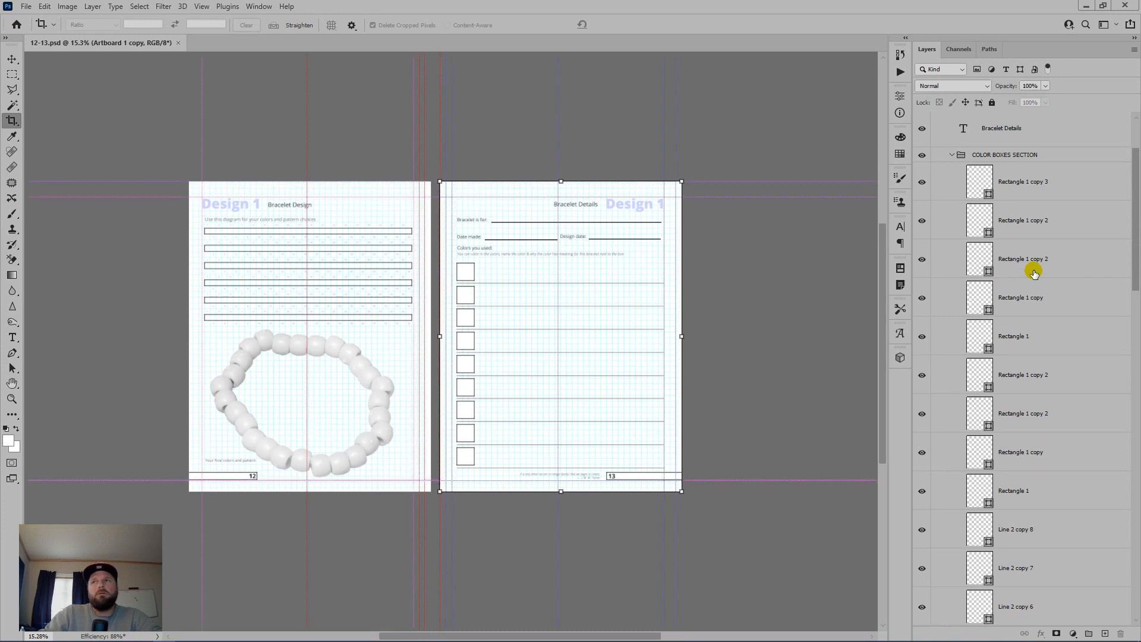
pyautogui.scroll(3, 1037, 260)
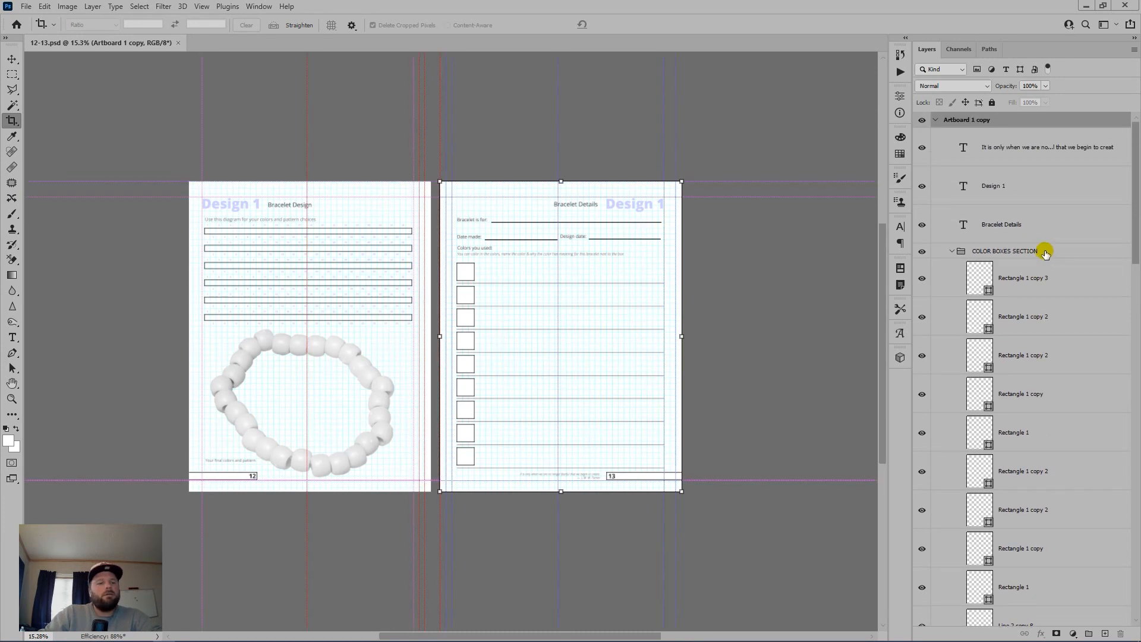
pyautogui.scroll(-10, 1044, 258)
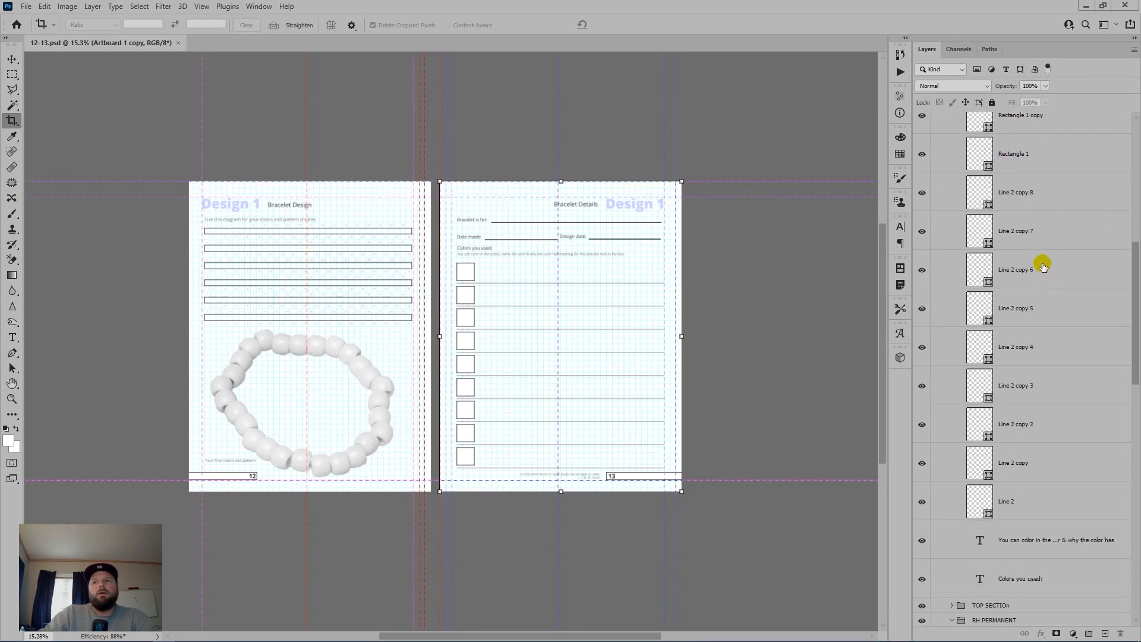
pyautogui.scroll(-5, 1041, 268)
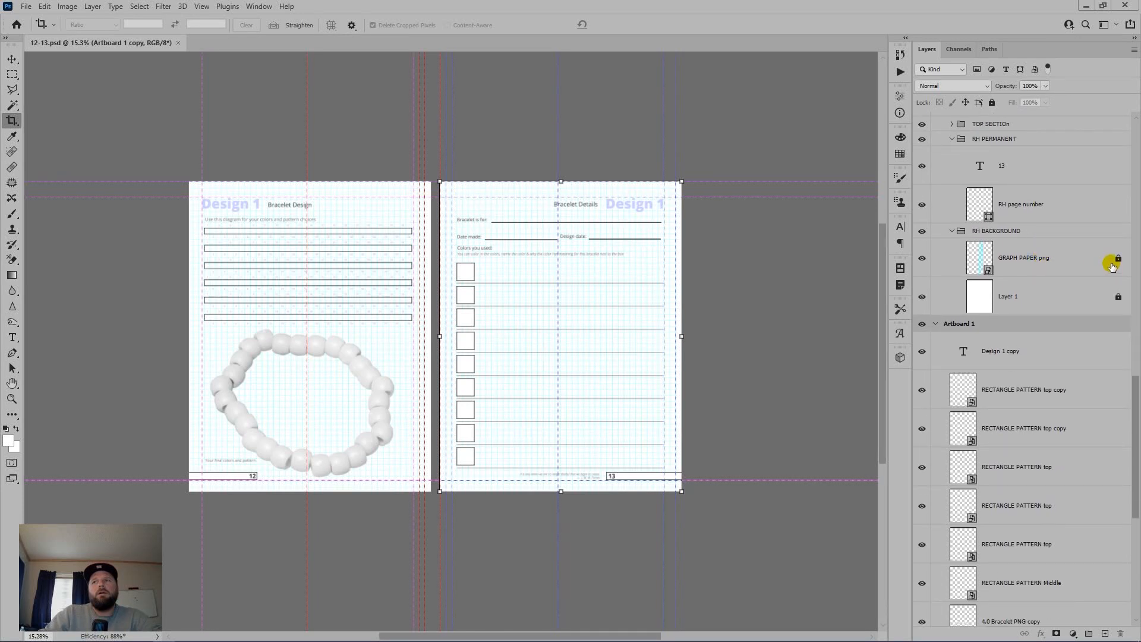
# Step: Select the GRAPH PAPER png and Layer 1 layers and clear their Lock All
pyautogui.click(1105, 259)
pyautogui.keyDown('shift'); pyautogui.click(1084, 290); pyautogui.keyUp('shift')
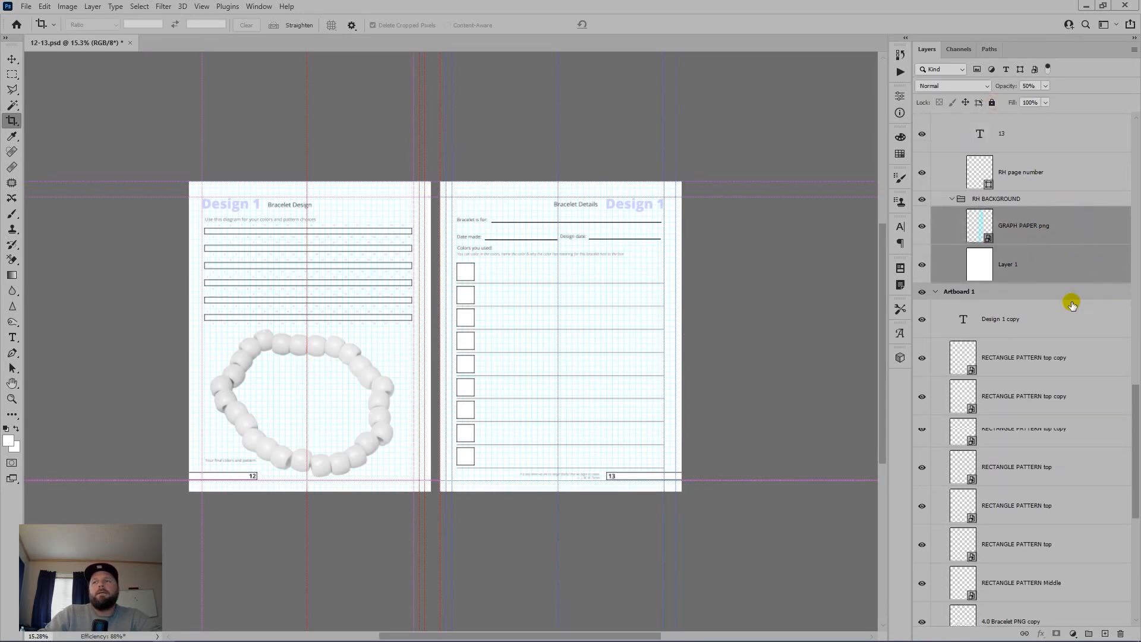
pyautogui.scroll(-5, 1067, 297)
pyautogui.scroll(10, 1056, 290)
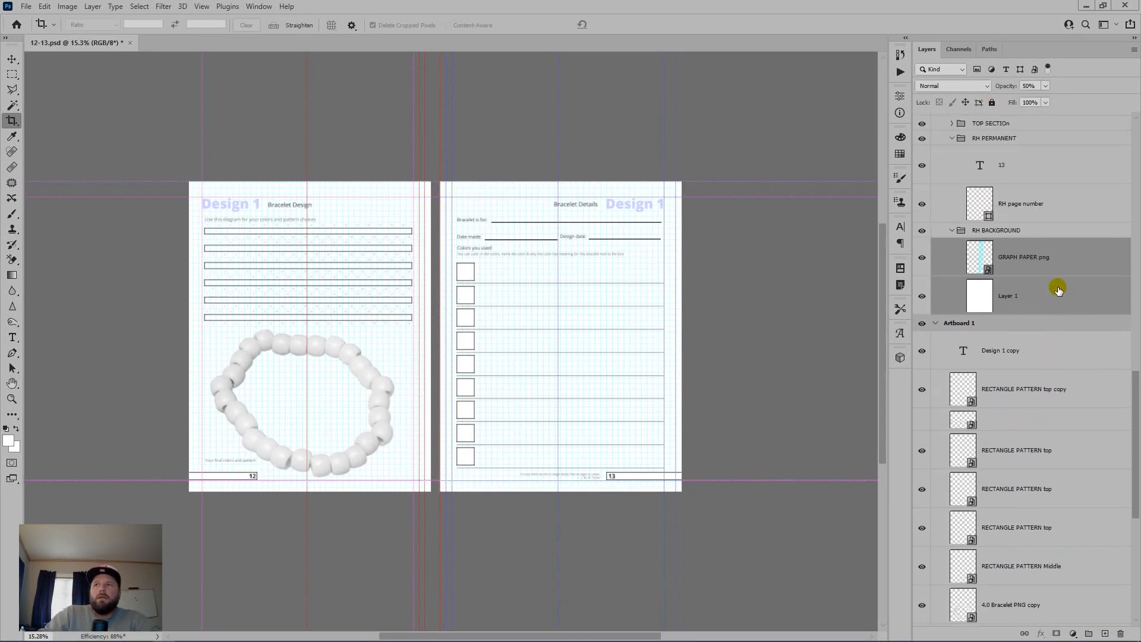
pyautogui.moveTo(1133, 304); pyautogui.dragTo(1120, 98)
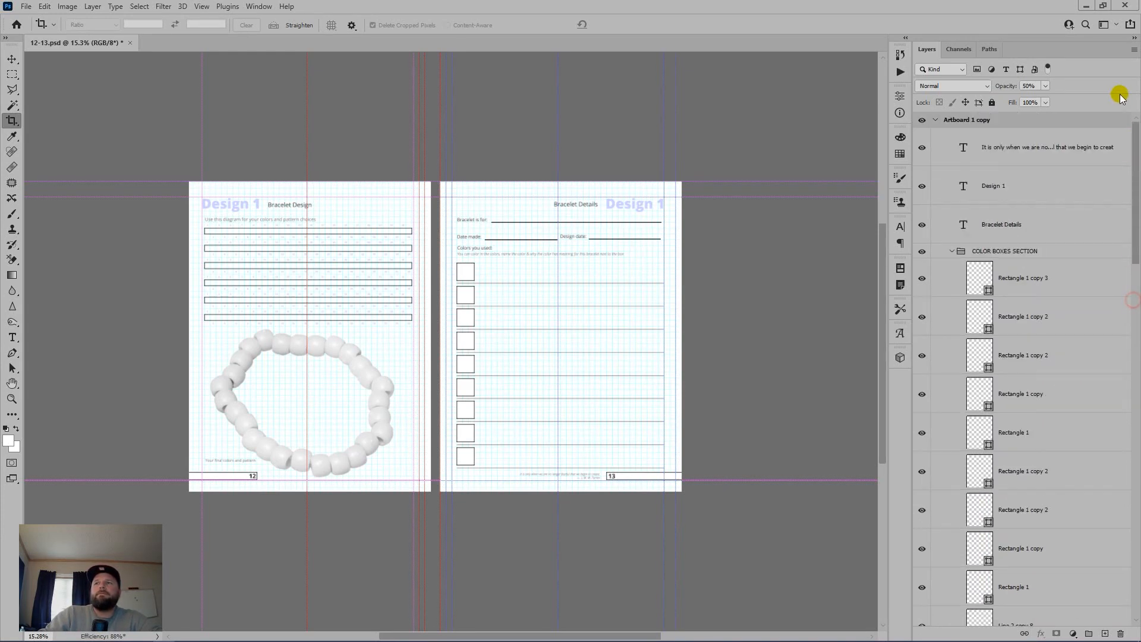
# Step: Resave over the existing 12-13.psd, then delete the right-hand Artboard 1 copy
pyautogui.hotkey('ctrl', 'shift', 's')
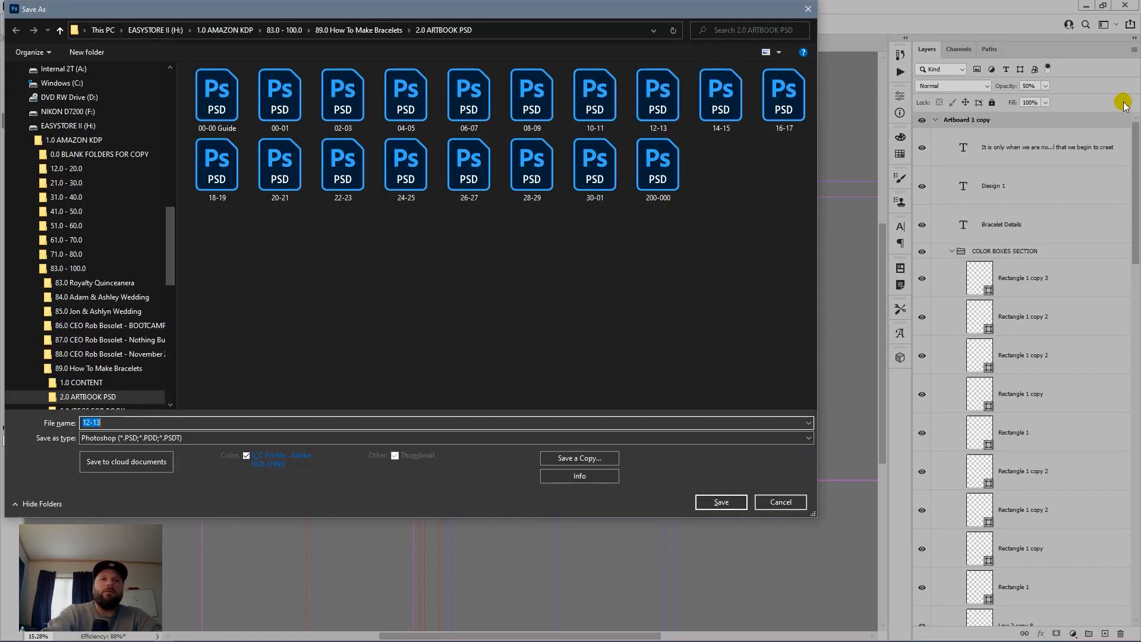
pyautogui.press('Return')
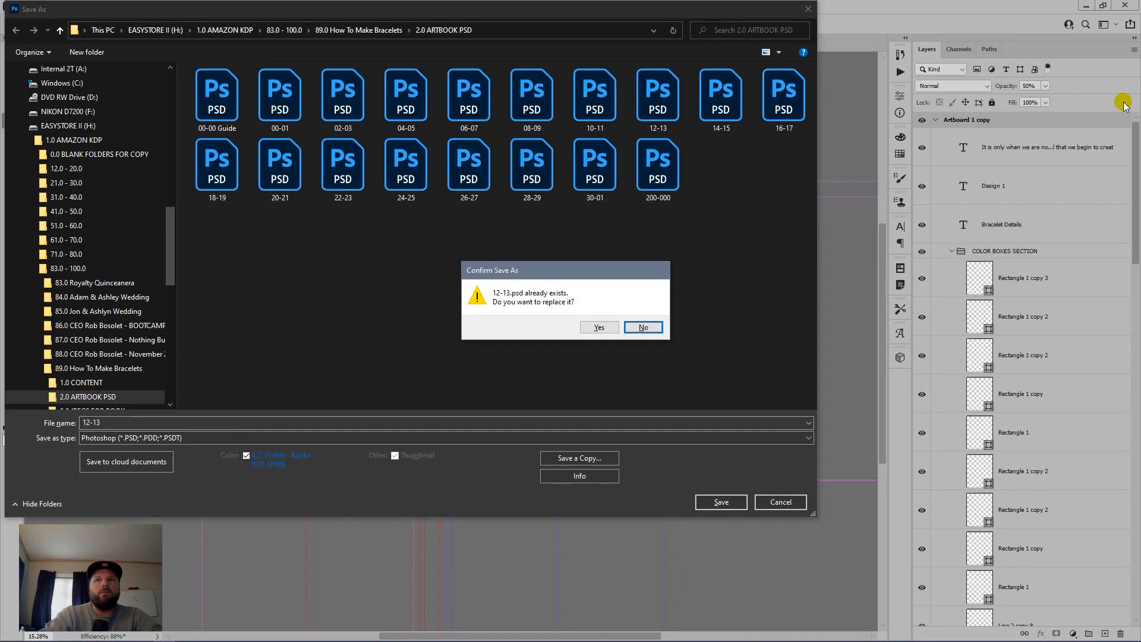
pyautogui.press('y')
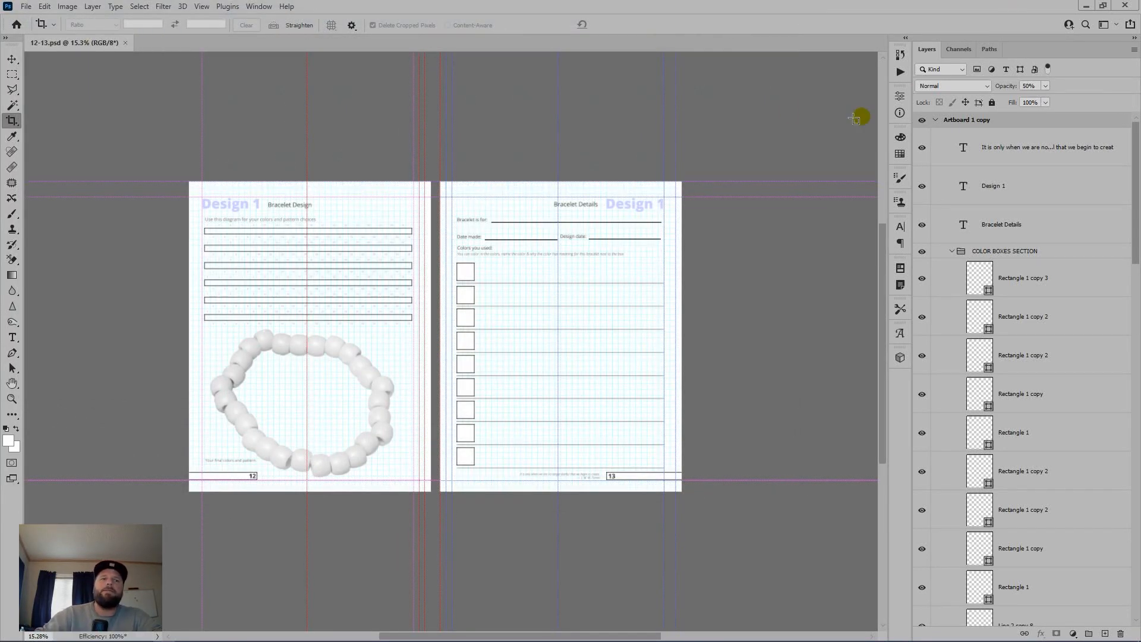
pyautogui.click(1024, 124)
pyautogui.moveTo(1025, 124); pyautogui.dragTo(1120, 632)
# Step: Delete the right-hand artboard, flatten, and save page 12 as 12.jpg
pyautogui.hotkey('ctrl', 'z')
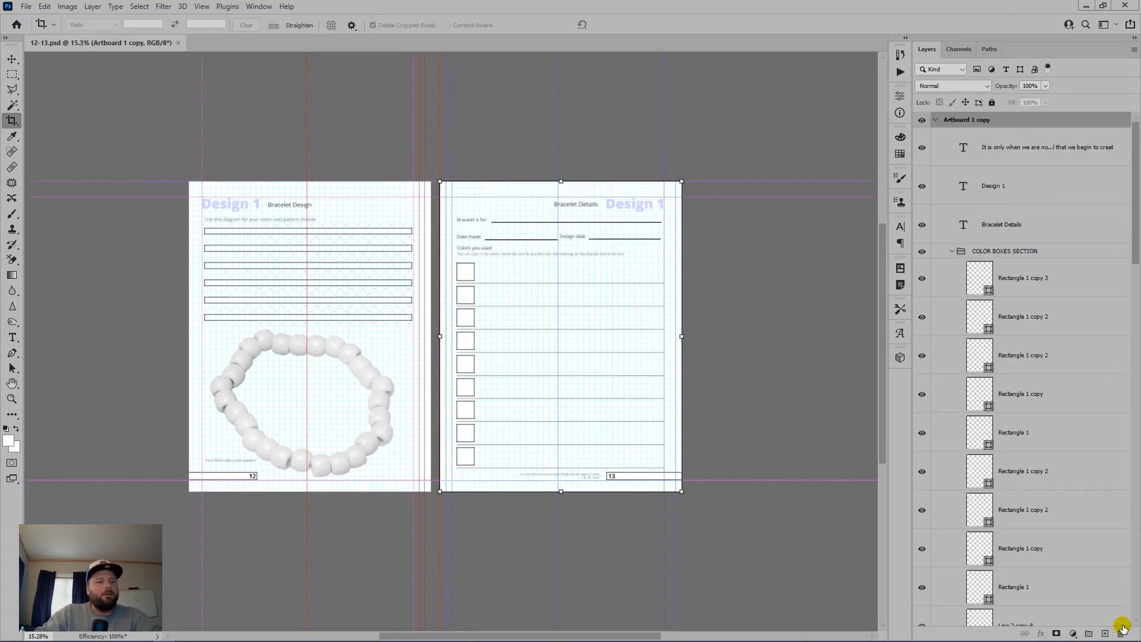
pyautogui.moveTo(1032, 120); pyautogui.dragTo(1118, 628)
pyautogui.hotkey('ctrl', 'shift', 'e')
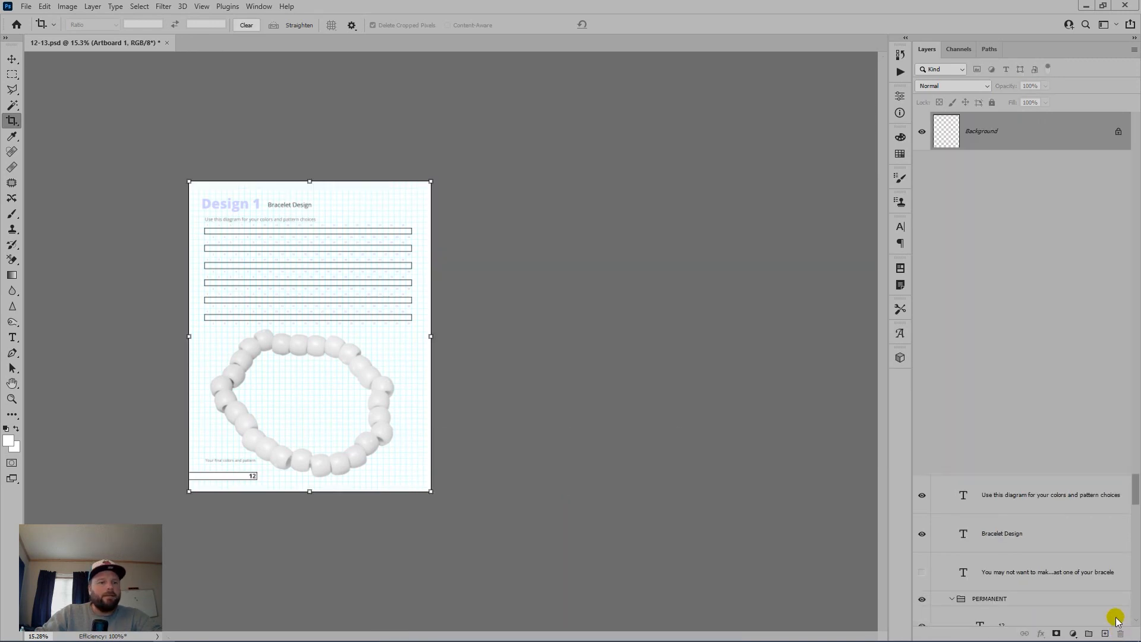
pyautogui.hotkey('ctrl', 'shift', 's')
pyautogui.write('12')
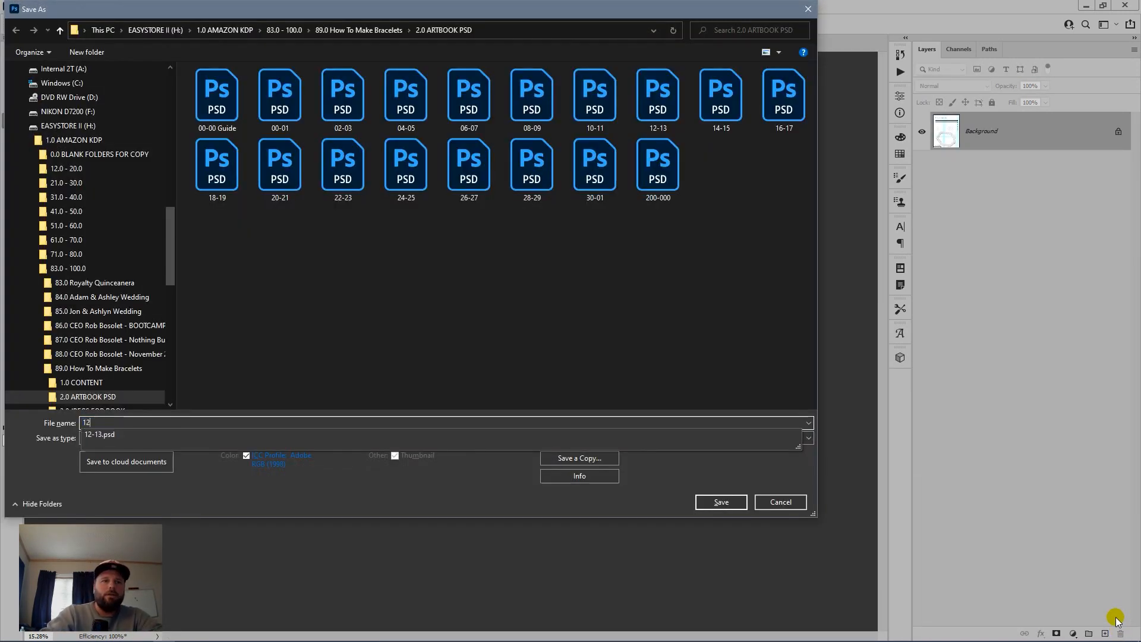
pyautogui.press('Return')
pyautogui.press('Return')
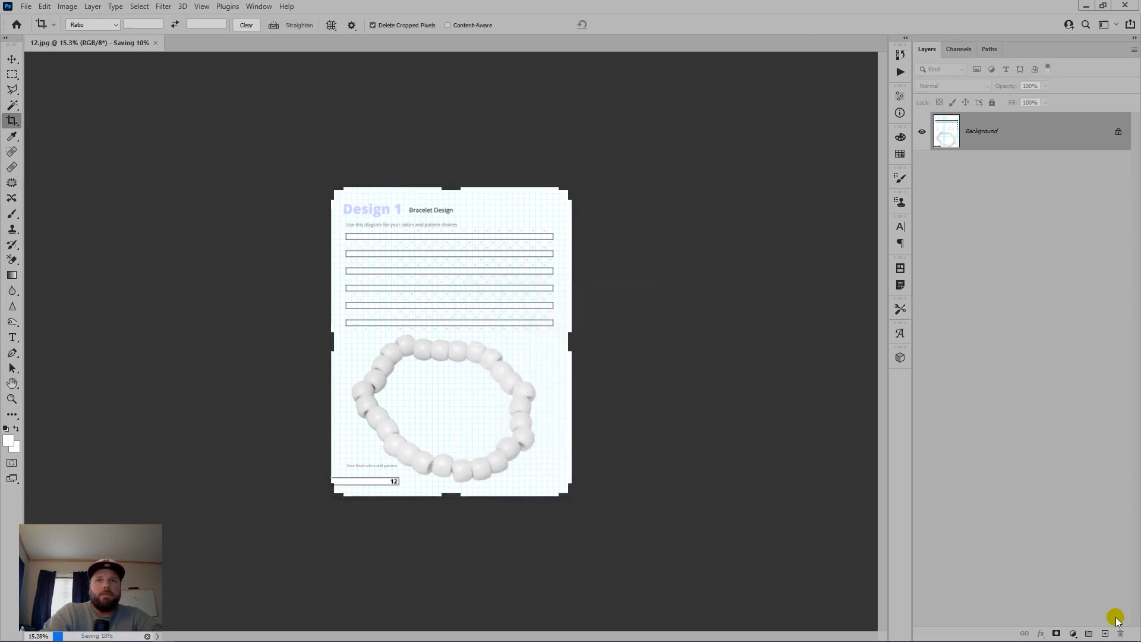
# Step: Restore both artboards and remove the page-12 artboard, leaving only page 13
pyautogui.hotkey('ctrl', 'z')
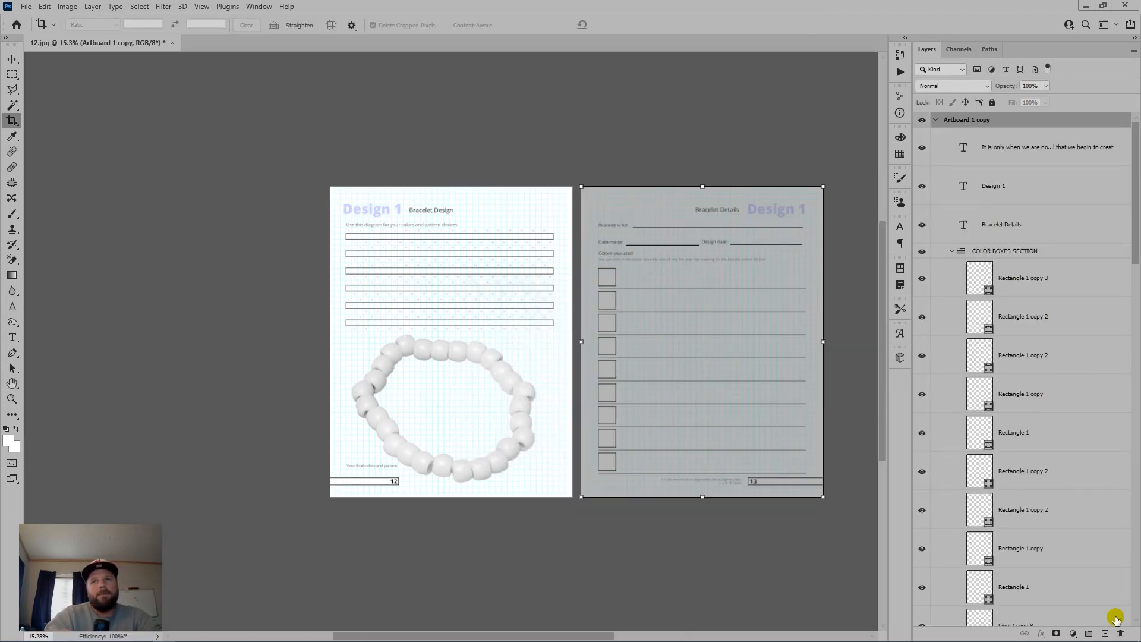
pyautogui.click(1020, 162)
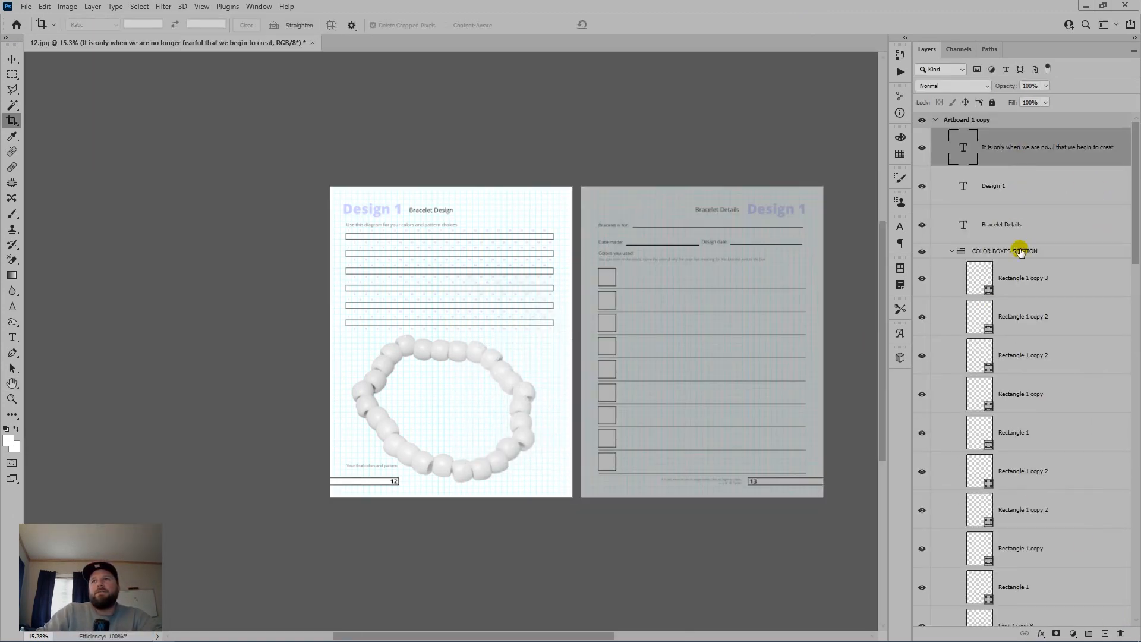
pyautogui.scroll(-10, 1019, 248)
pyautogui.scroll(-8, 1040, 461)
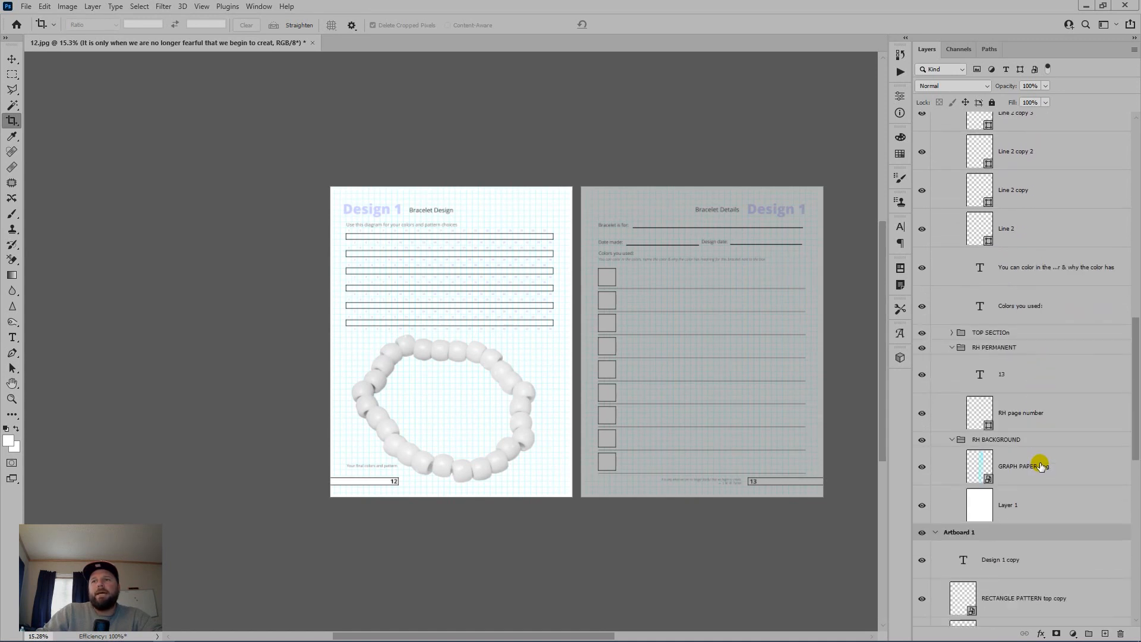
pyautogui.moveTo(1041, 437); pyautogui.dragTo(1039, 445)
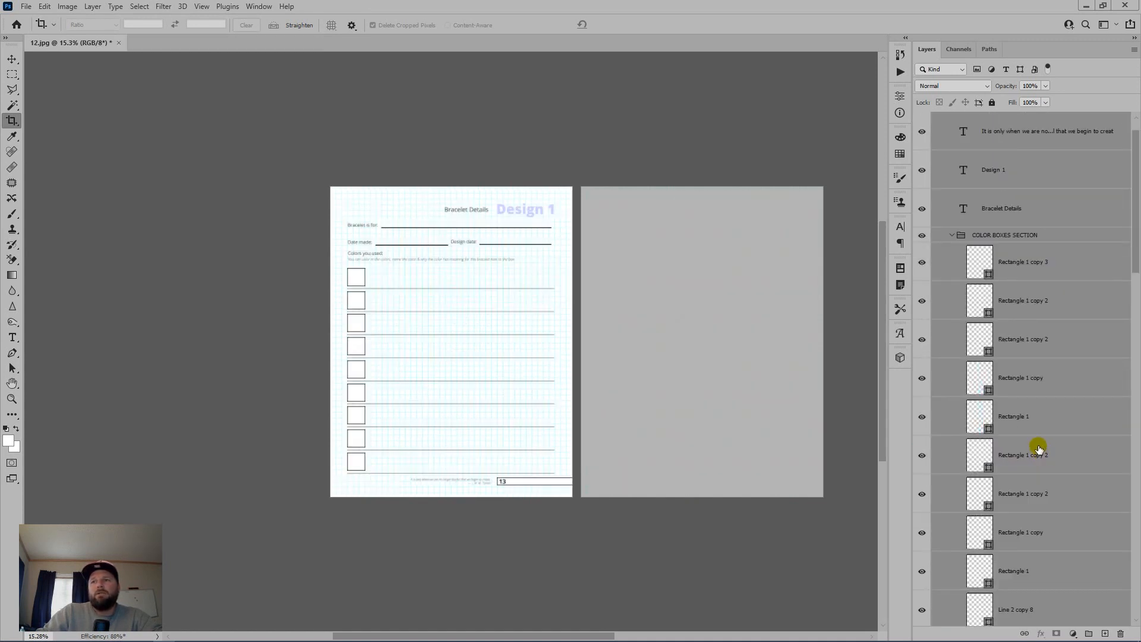
pyautogui.click(1030, 121)
pyautogui.moveTo(1030, 121); pyautogui.dragTo(1121, 632)
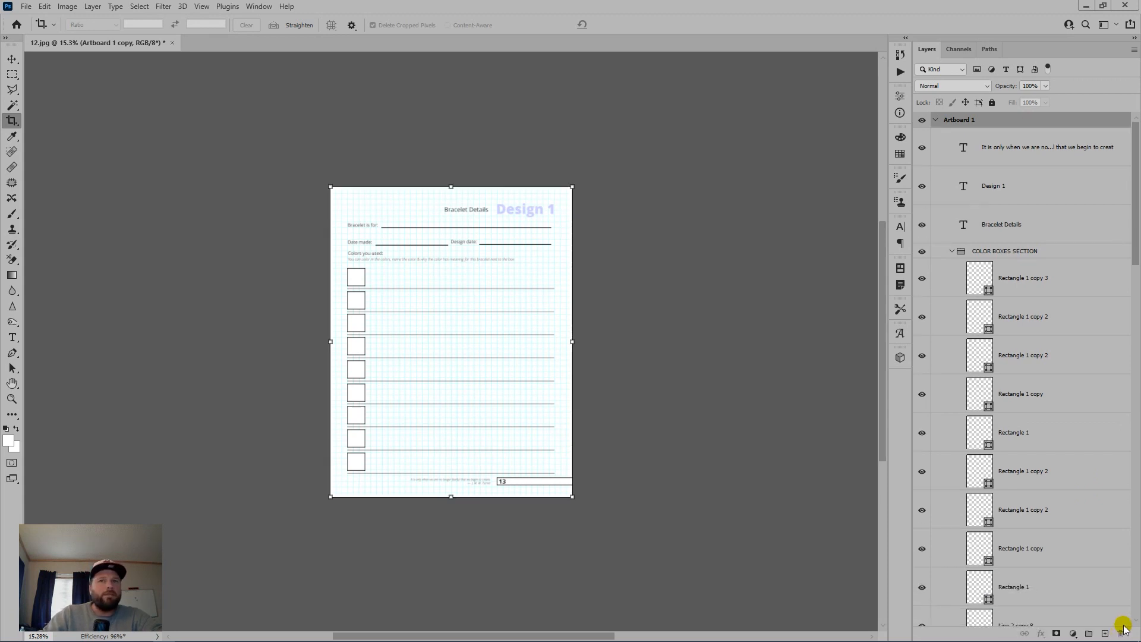
# Step: Flatten page 13, save it as 13.jpg, and close it
pyautogui.hotkey('ctrl', 'shift', 'e')
pyautogui.hotkey('ctrl', 'shift', 's')
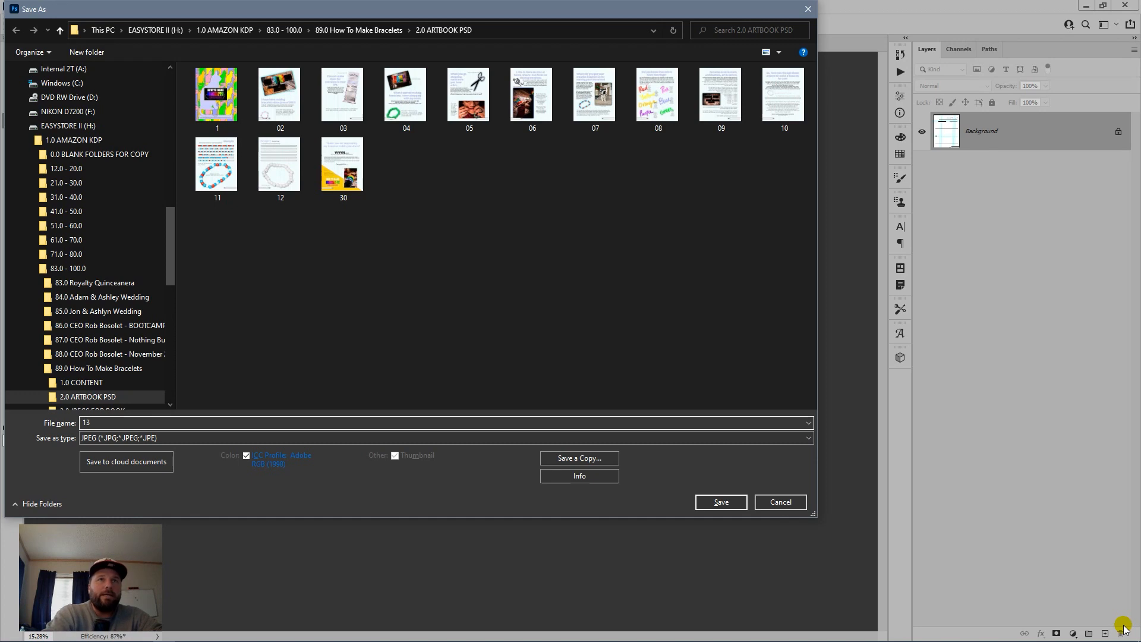
pyautogui.press('Return')
pyautogui.press('Return')
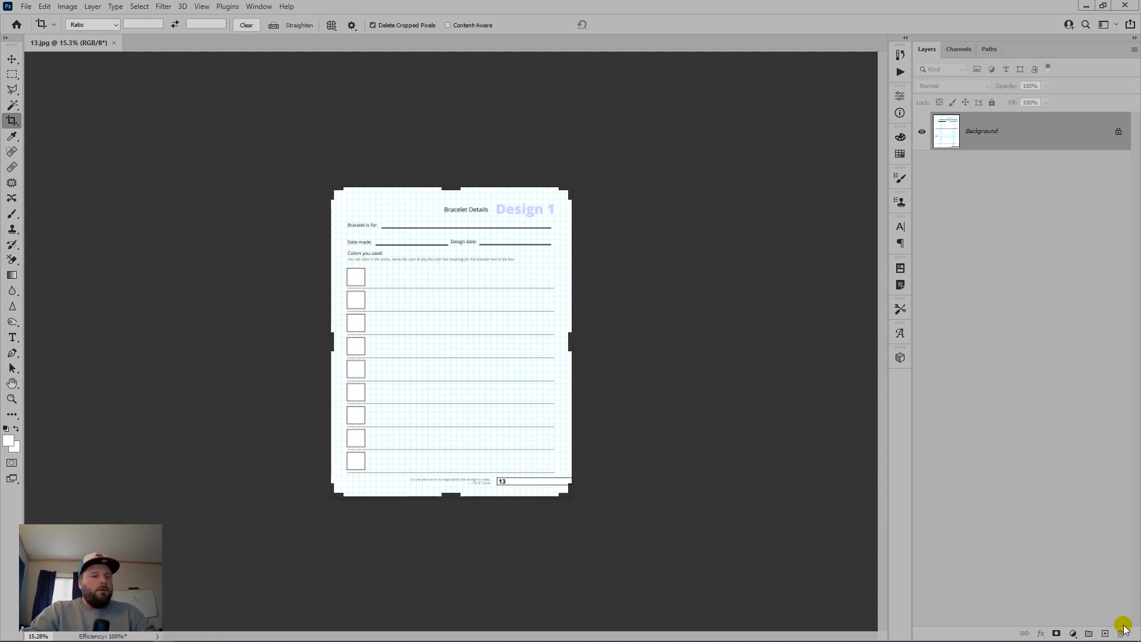
pyautogui.hotkey('ctrl', 'shift', 's')
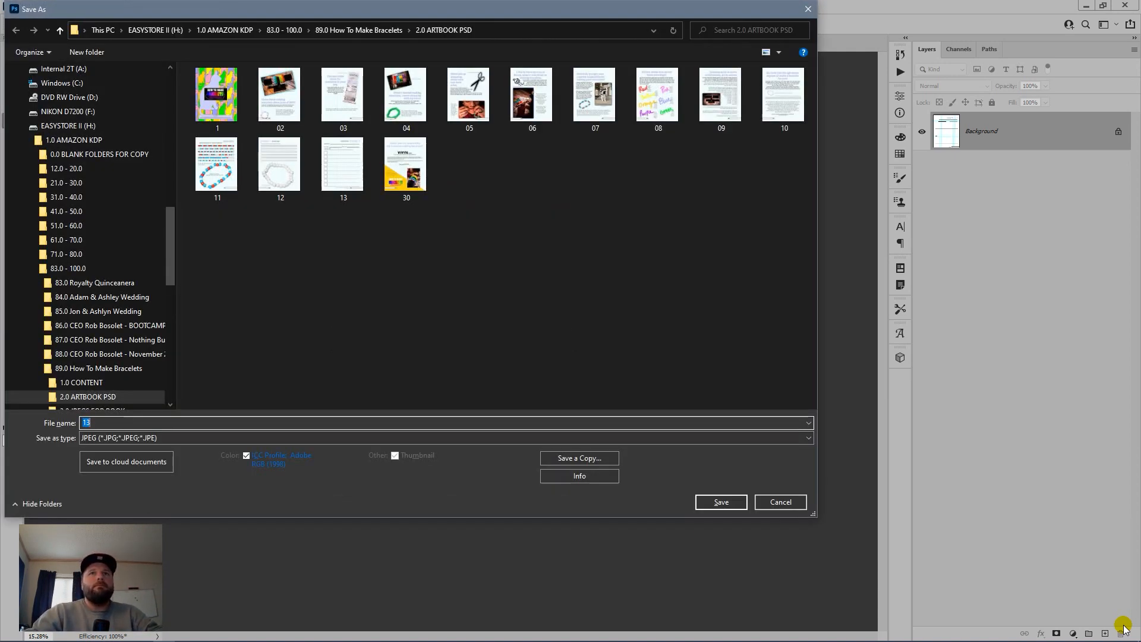
pyautogui.press('Escape')
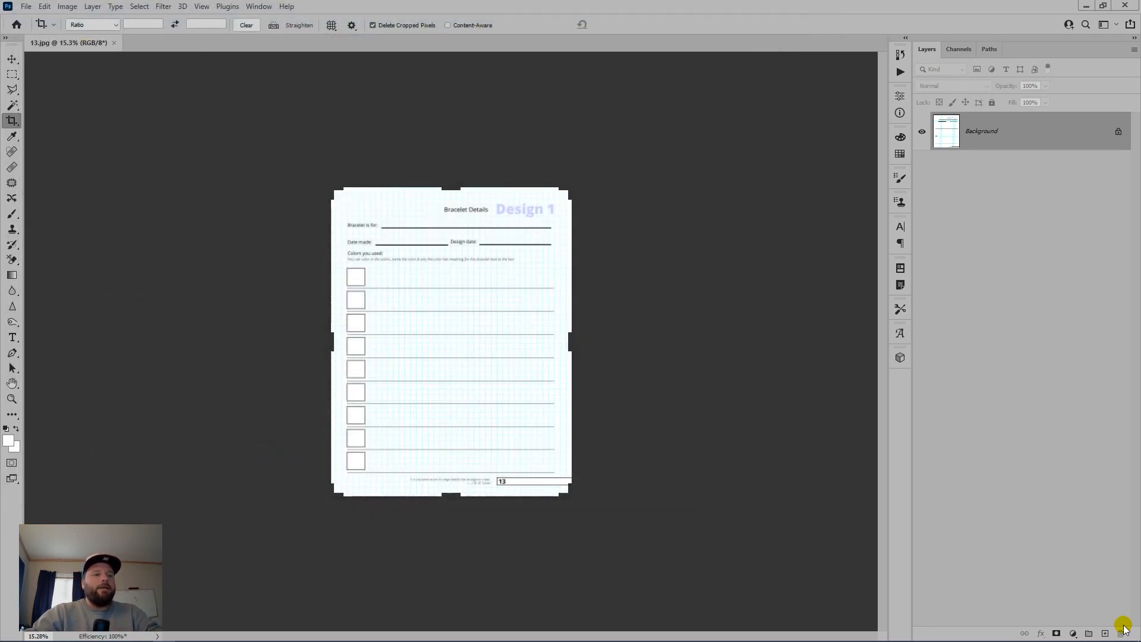
pyautogui.hotkey('ctrl', 'w')
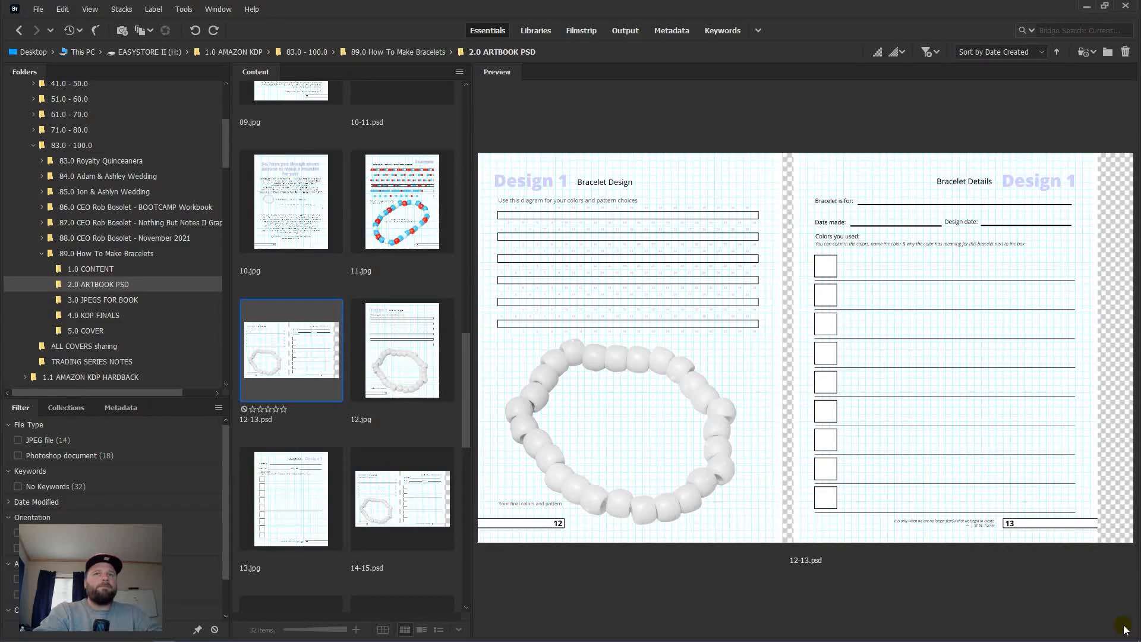
# Step: Open 14-15.psd from Bridge and hide its guides
pyautogui.scroll(-2, 377, 365)
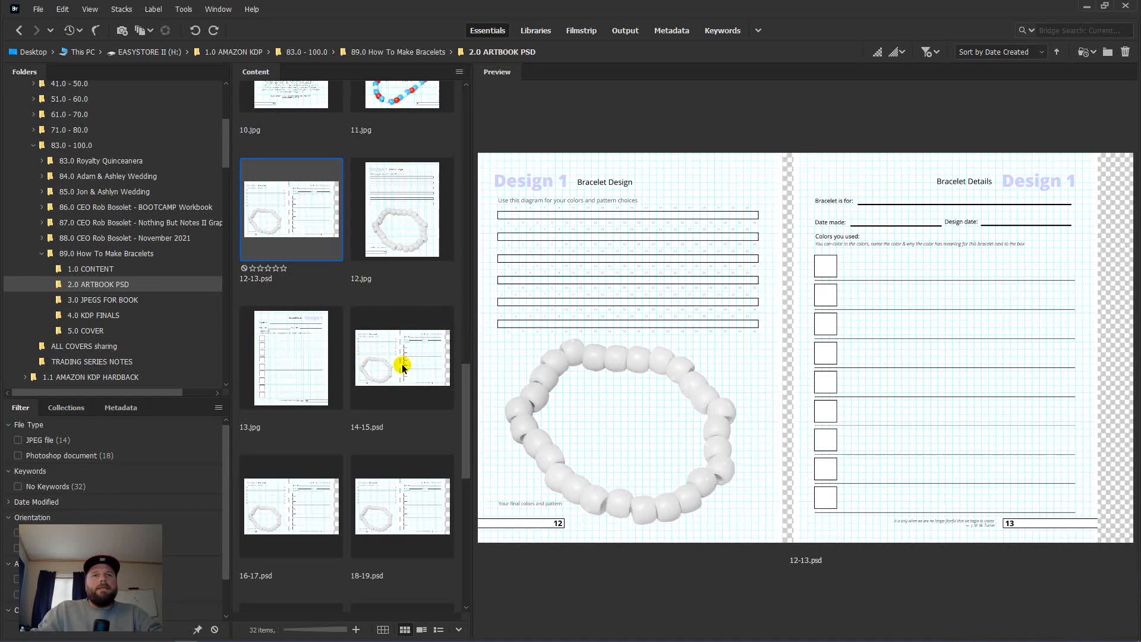
pyautogui.click(402, 366)
pyautogui.doubleClick(410, 363)
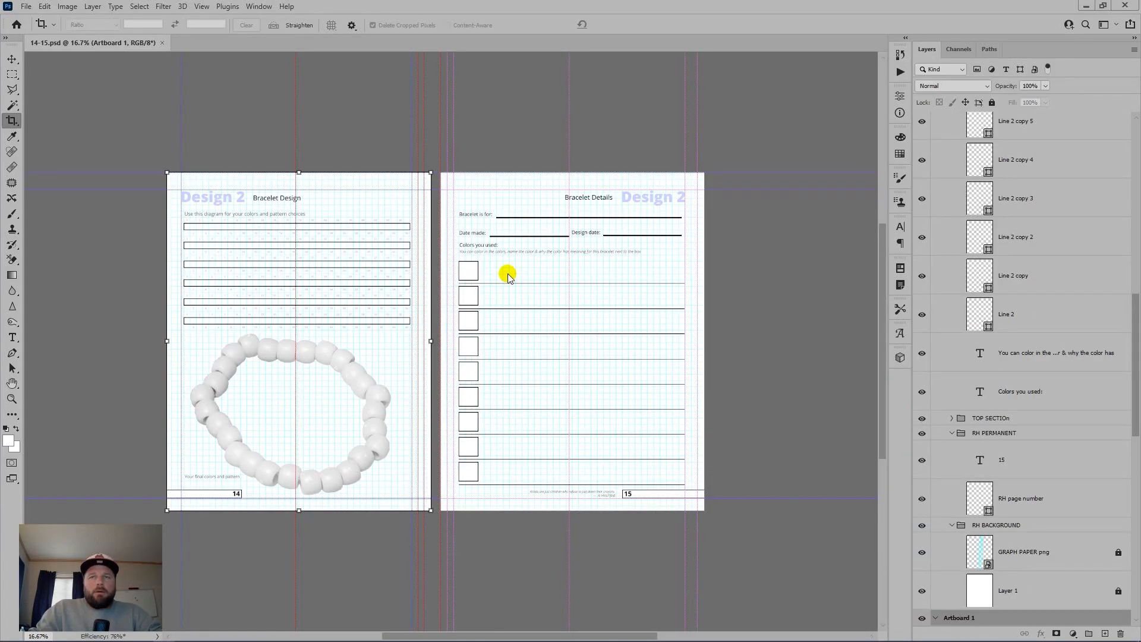
pyautogui.hotkey('ctrl', ';')
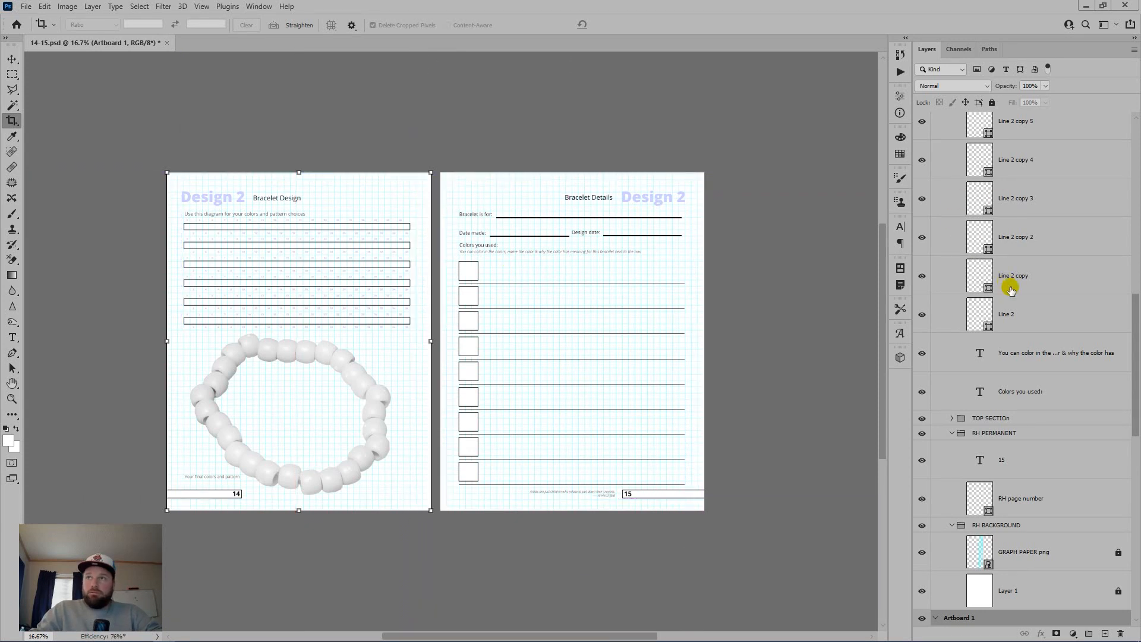
# Step: Collapse the COLOR BOXES SECTION, RH PERMANENT and RH BACKGROUND groups and select the right-page artboard
pyautogui.scroll(5, 1040, 297)
pyautogui.moveTo(1136, 321); pyautogui.dragTo(1136, 118)
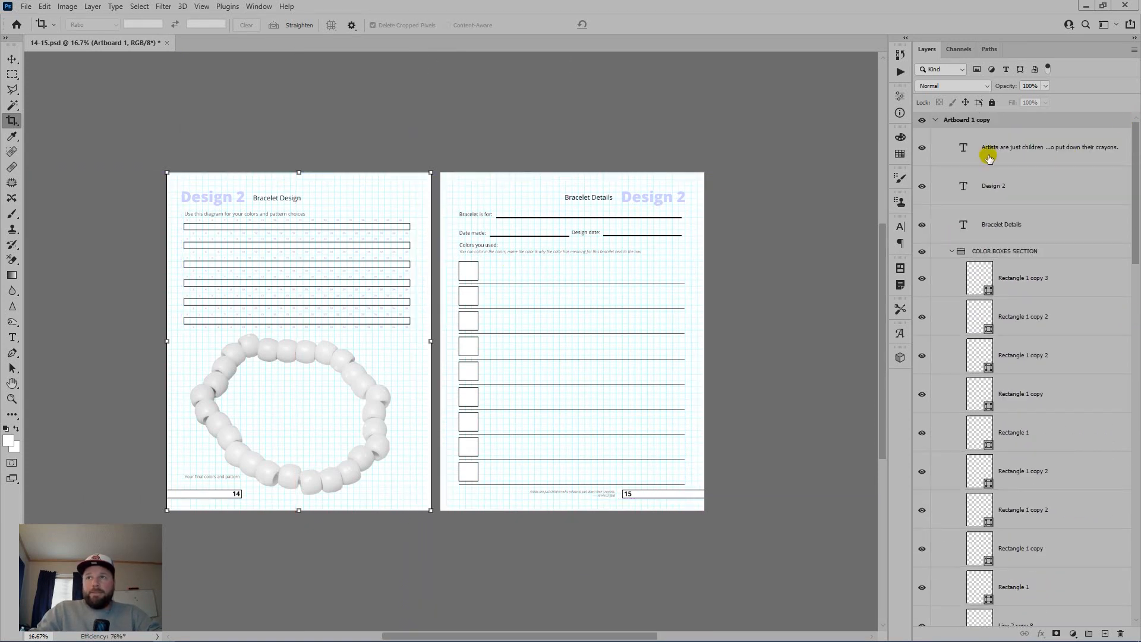
pyautogui.click(953, 252)
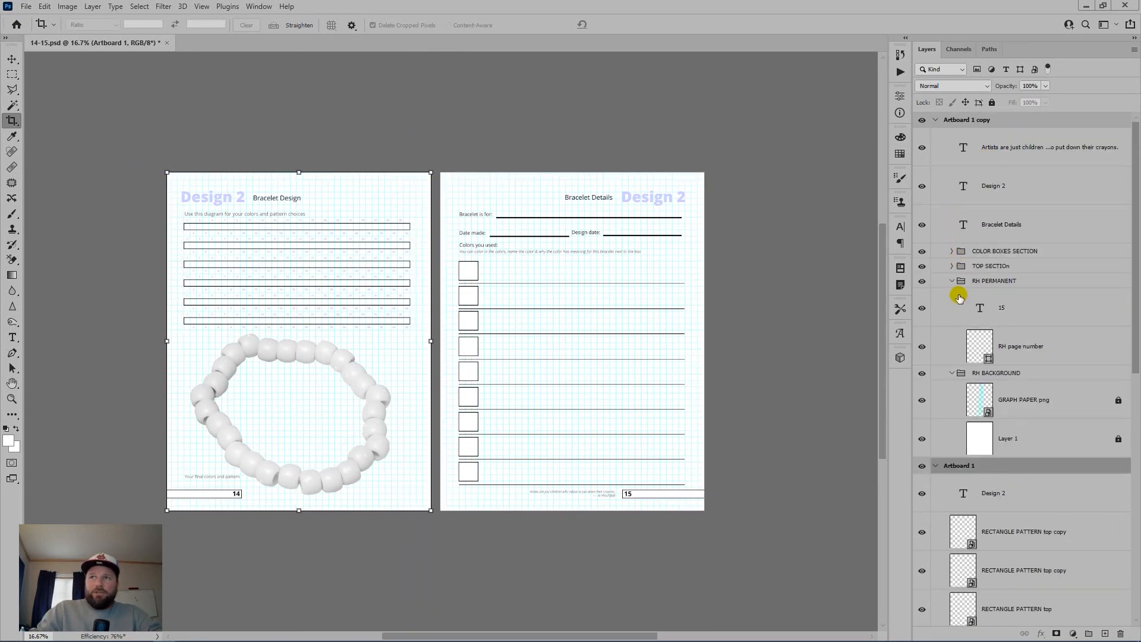
pyautogui.click(953, 281)
pyautogui.click(952, 295)
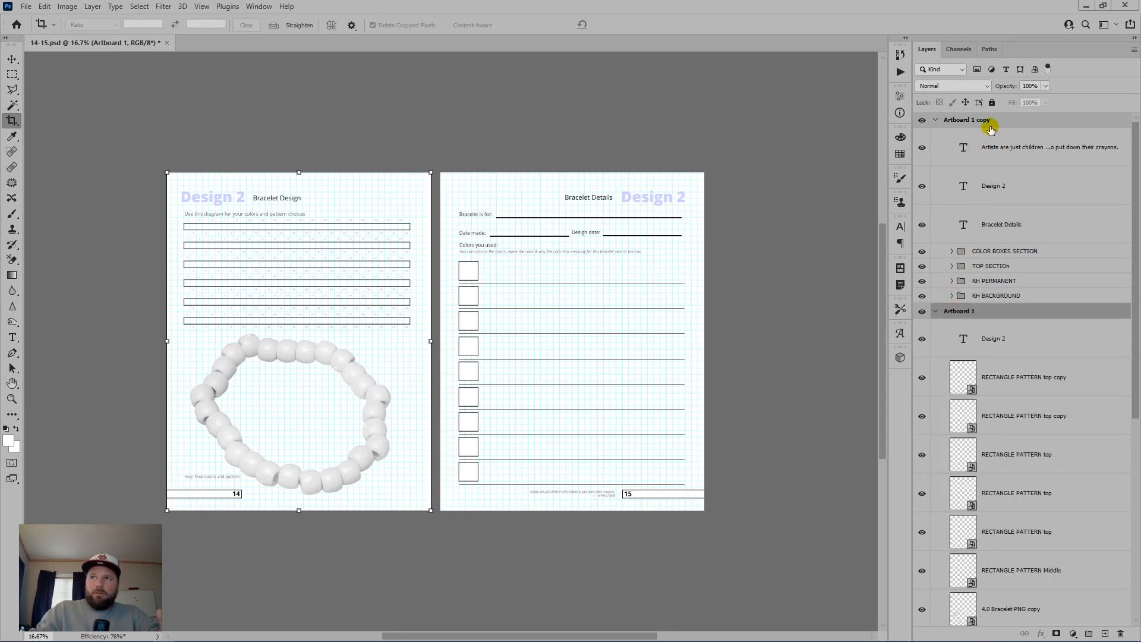
pyautogui.moveTo(986, 122); pyautogui.dragTo(1032, 160)
pyautogui.scroll(2, 1044, 274)
pyautogui.click(1047, 296)
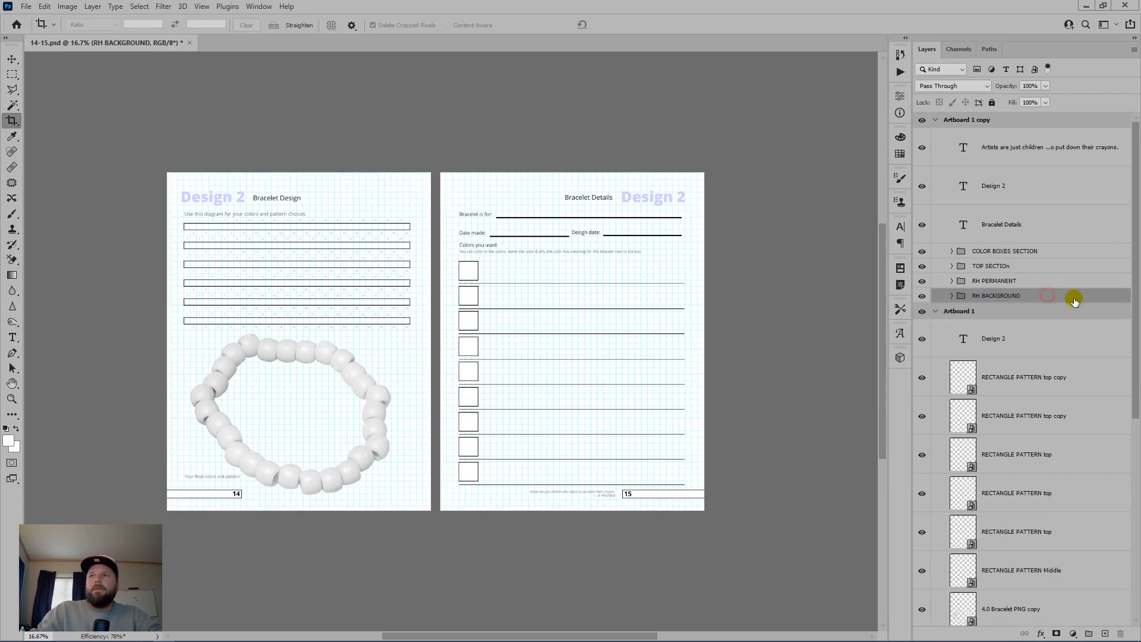
pyautogui.scroll(-2, 1064, 309)
pyautogui.scroll(2, 1060, 301)
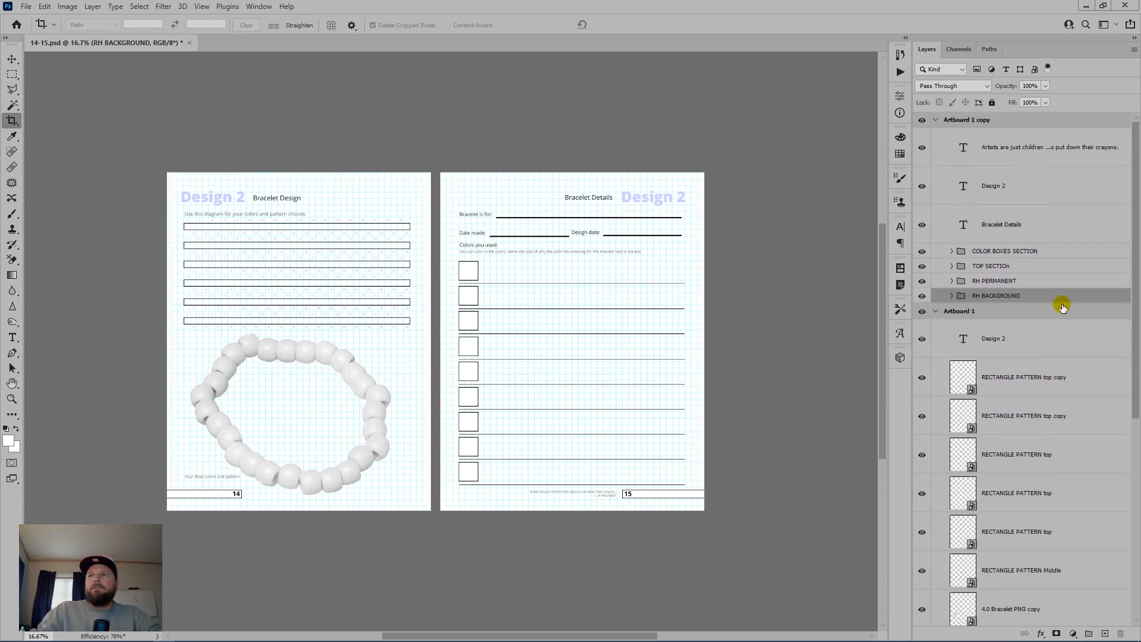
pyautogui.click(993, 120)
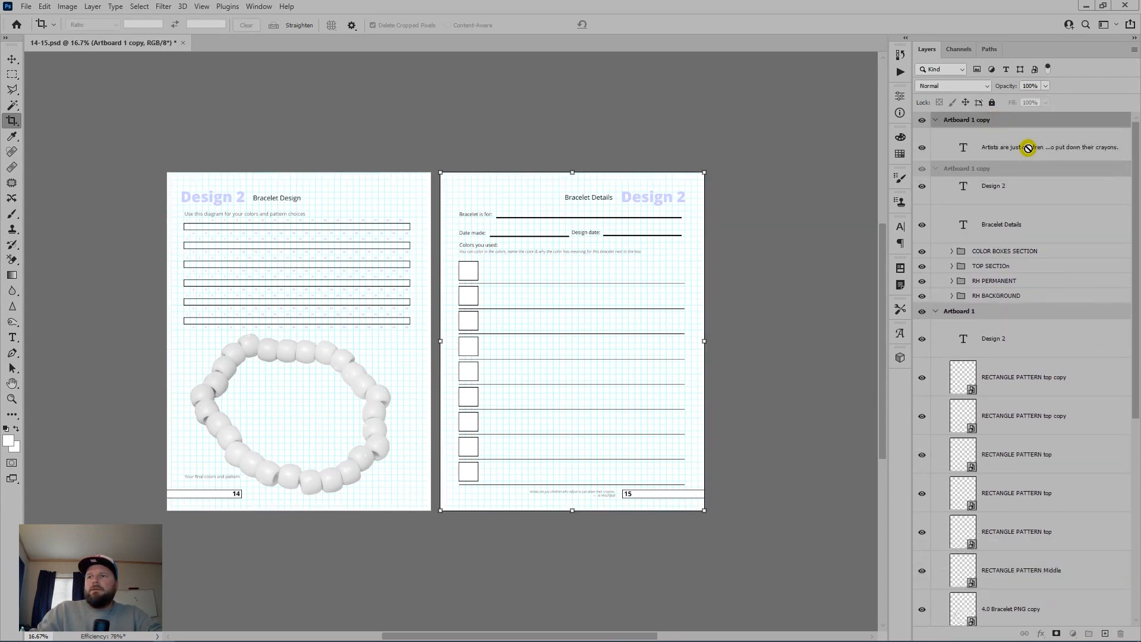
# Step: Unlock the GRAPH PAPER png and Layer 1 layers inside RH BACKGROUND
pyautogui.click(951, 280)
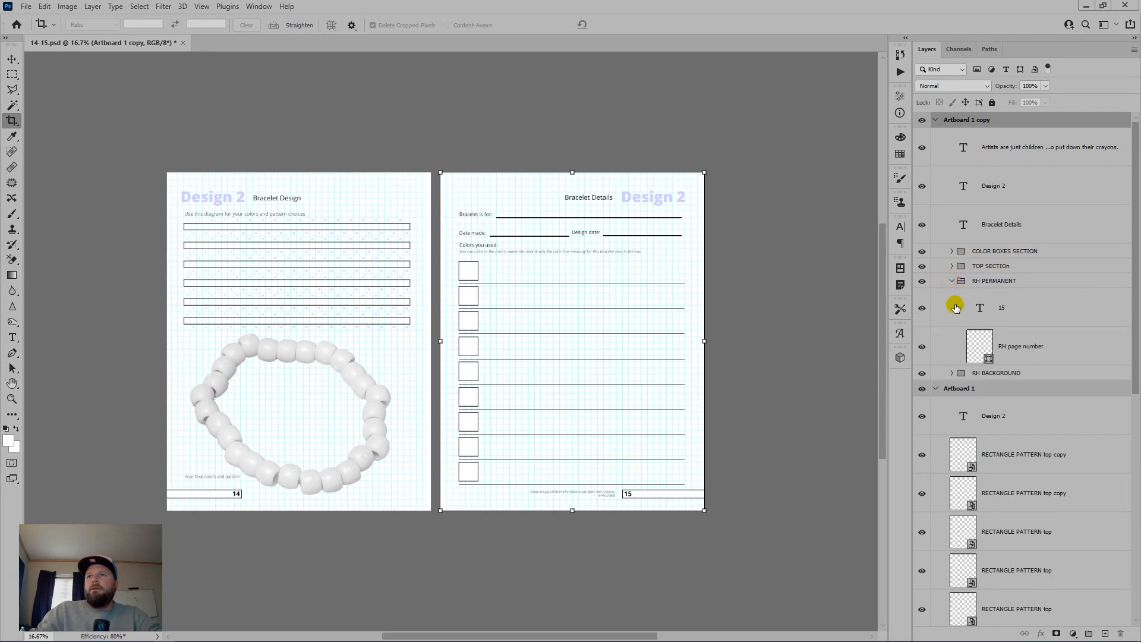
pyautogui.click(951, 373)
pyautogui.click(1068, 403)
pyautogui.keyDown('shift'); pyautogui.click(1049, 438); pyautogui.keyUp('shift')
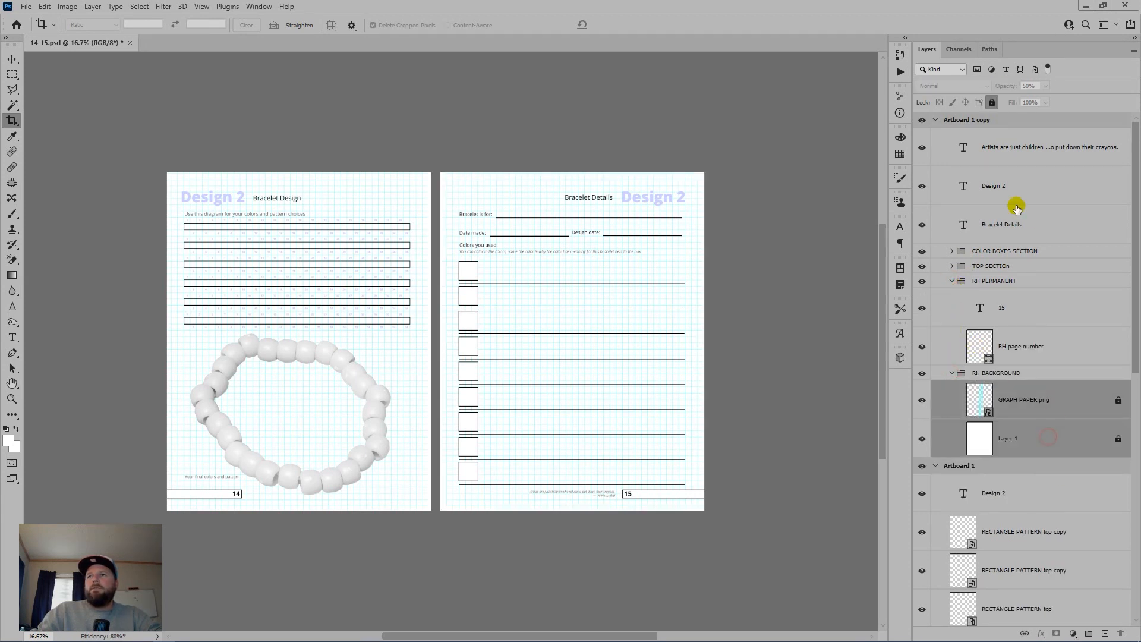
pyautogui.click(992, 103)
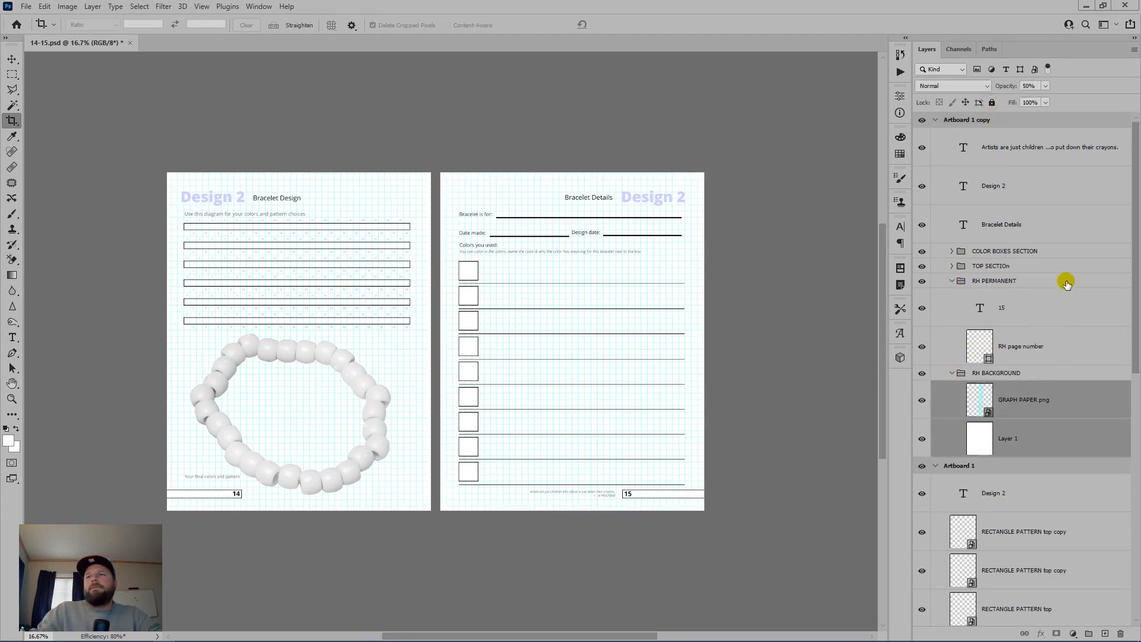
pyautogui.click(950, 373)
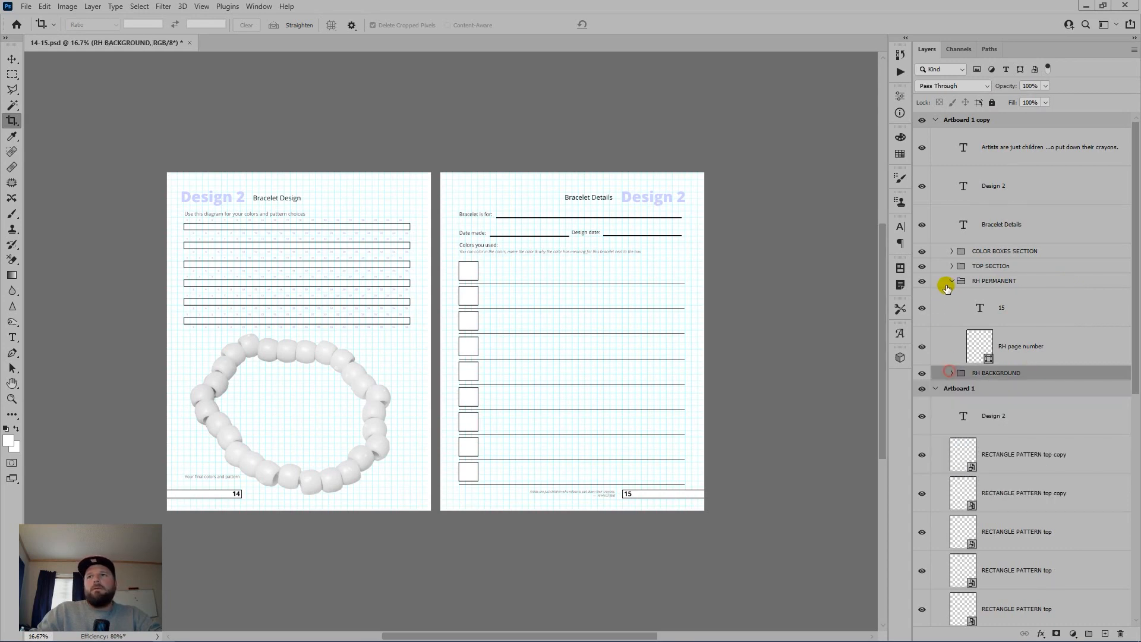
pyautogui.click(951, 281)
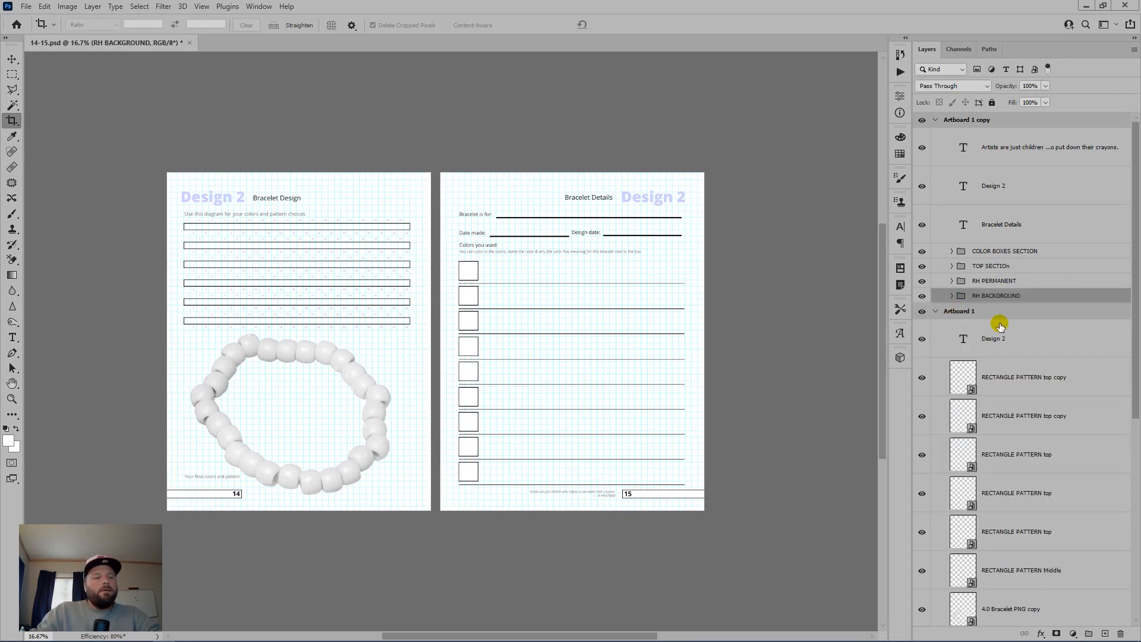
# Step: Delete the right-page artboard and its layers
pyautogui.hotkey('ctrl', 'shift', 's')
pyautogui.press('Escape')
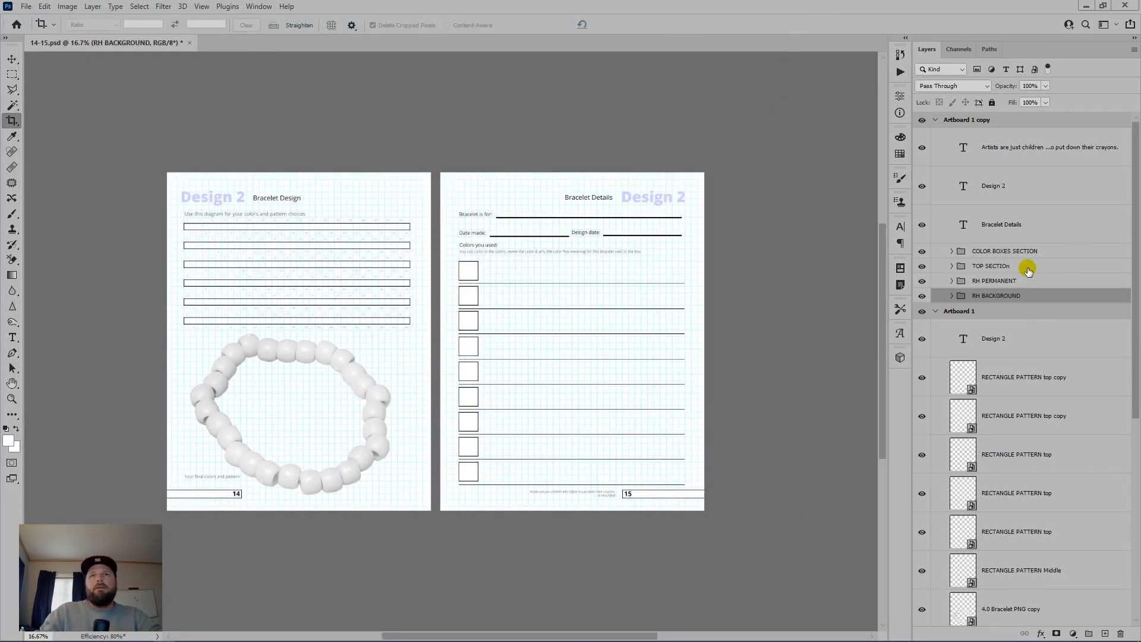
pyautogui.click(201, 7)
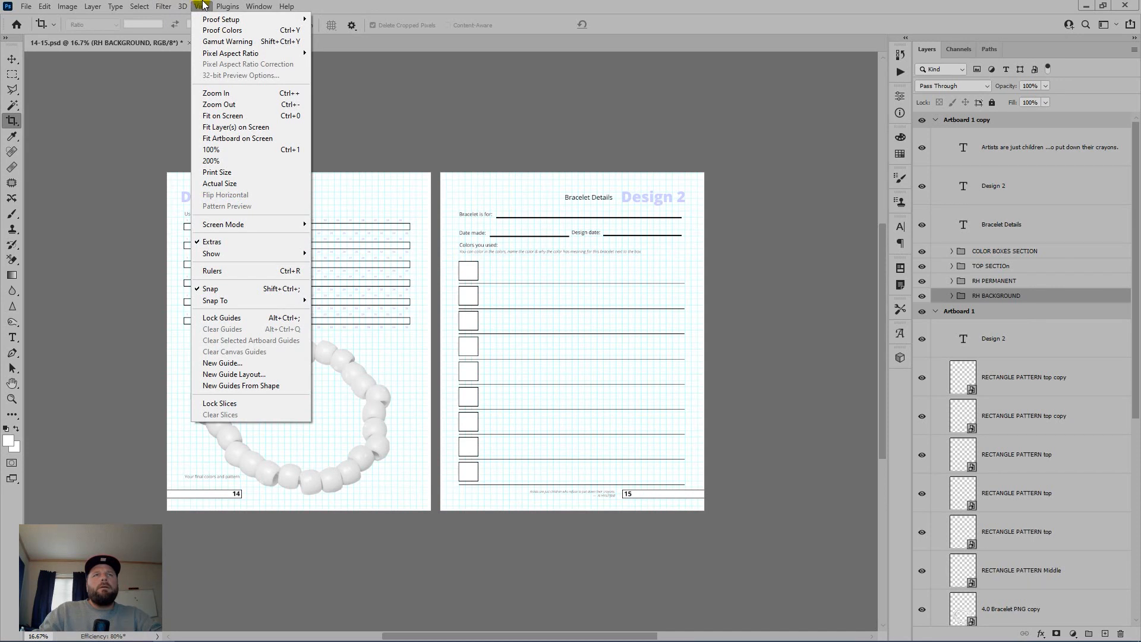
pyautogui.click(203, 6)
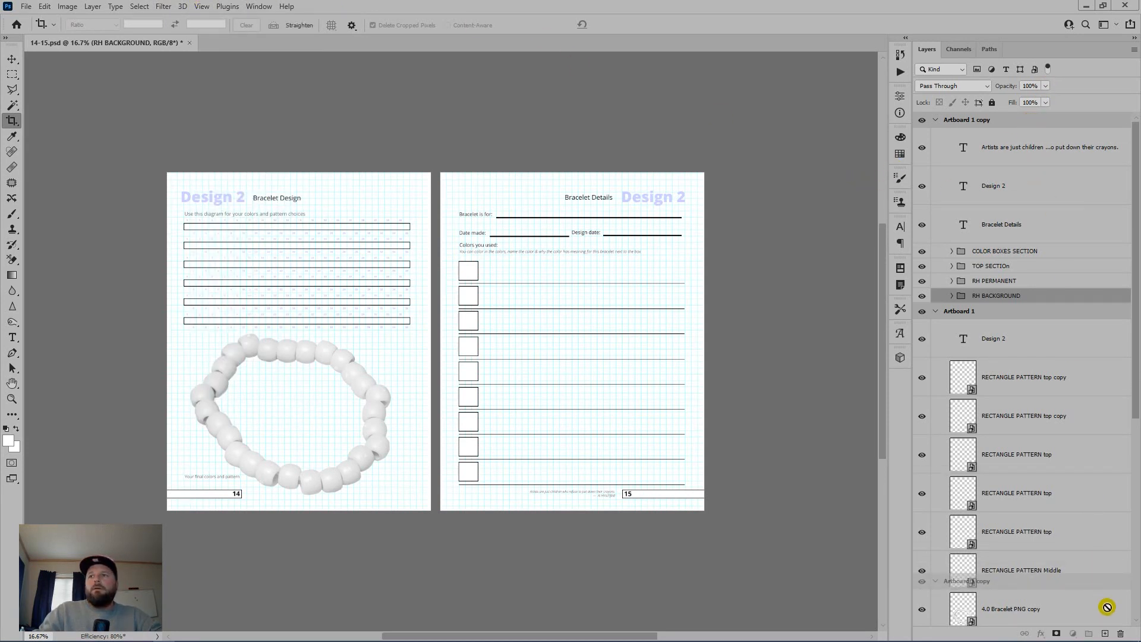
pyautogui.click(1132, 634)
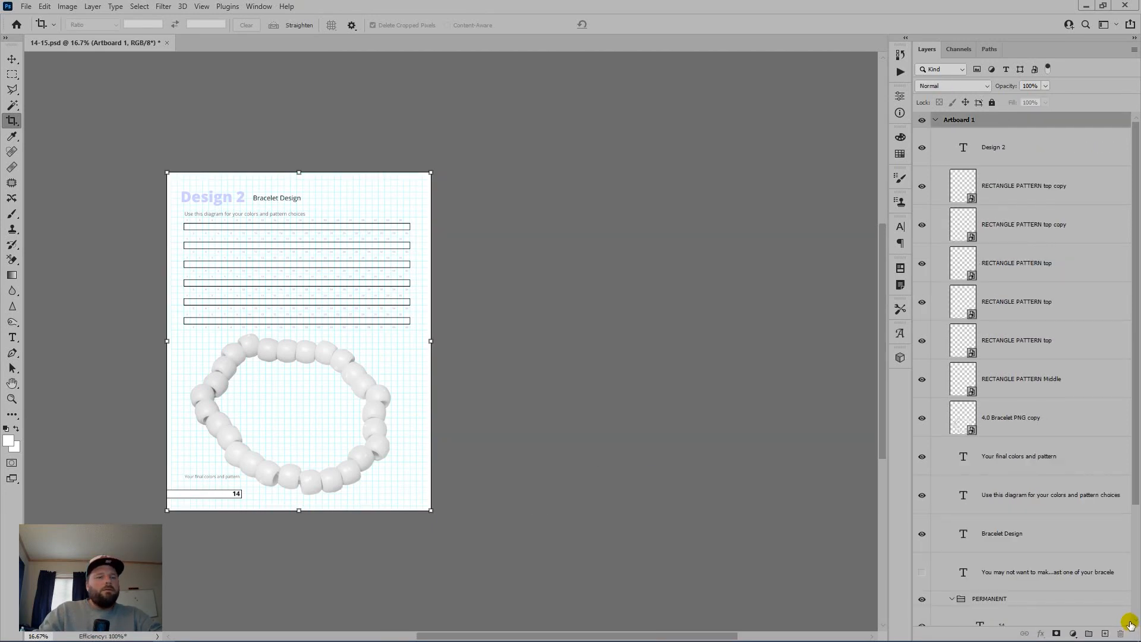
# Step: Flatten the left page and save it as 14.jpg
pyautogui.hotkey('ctrl', 'shift', 'e')
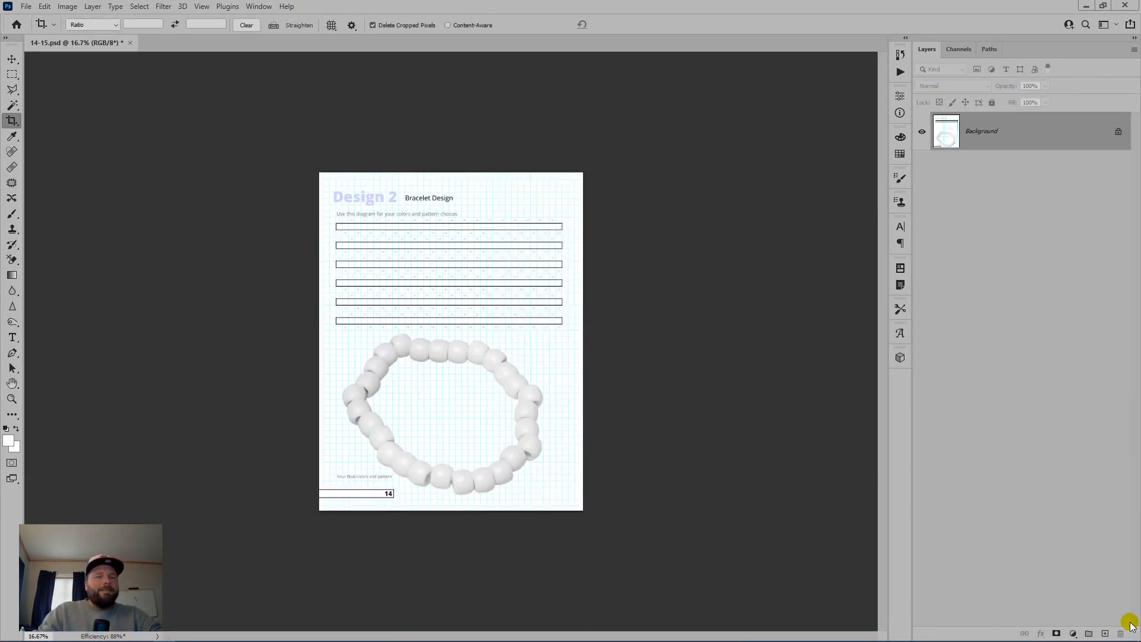
pyautogui.hotkey('ctrl', 'shift', 's')
pyautogui.write('14')
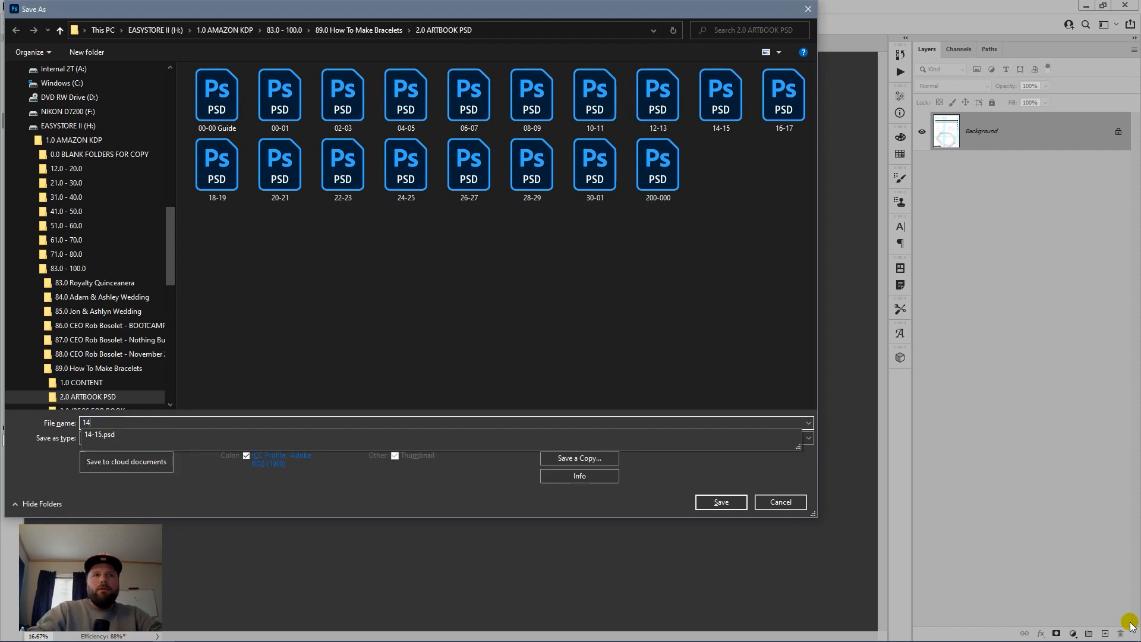
pyautogui.press('Tab')
pyautogui.press('j')
pyautogui.press('Return')
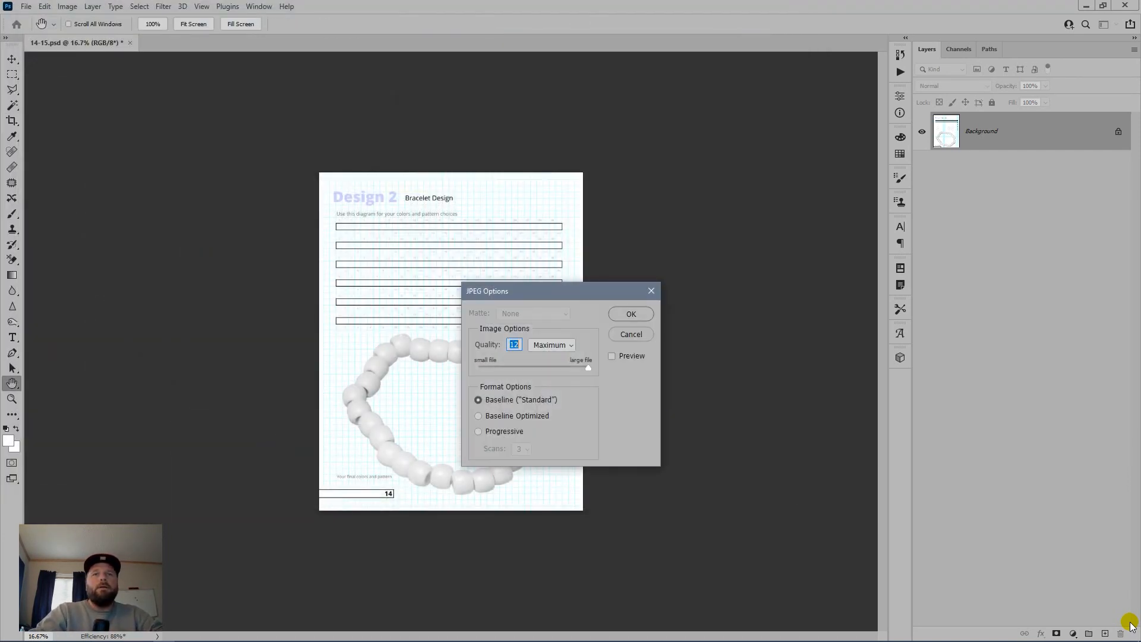
pyautogui.press('Return')
pyautogui.press('c')
# Step: Restore the spread, move the right page's layers into Artboard 1, and delete Artboard 1 copy
pyautogui.hotkey('ctrl', 'z')
pyautogui.hotkey('ctrl', 'z')
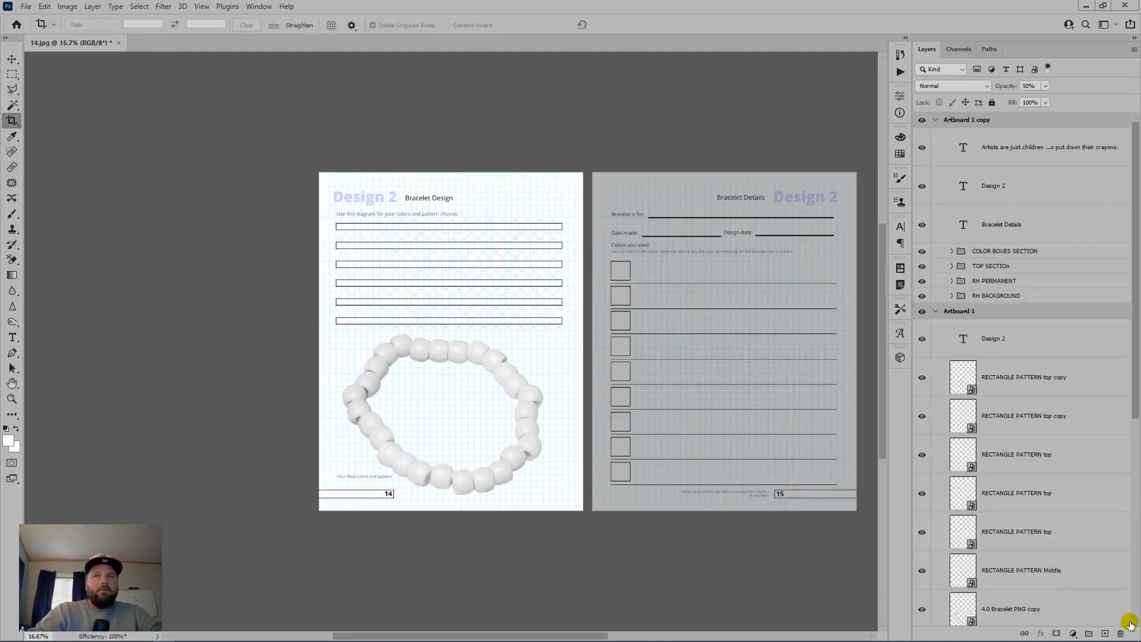
pyautogui.click(1019, 146)
pyautogui.keyDown('shift'); pyautogui.click(1028, 295); pyautogui.keyUp('shift')
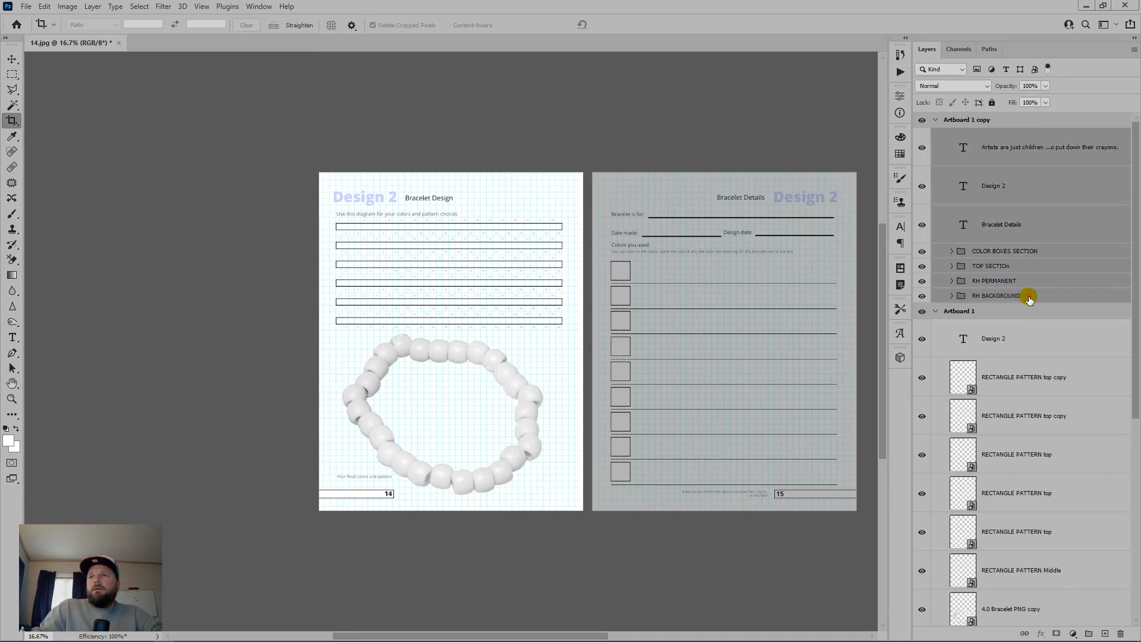
pyautogui.moveTo(1030, 299); pyautogui.dragTo(1028, 311)
pyautogui.moveTo(1025, 120); pyautogui.dragTo(1122, 632)
# Step: Flatten the right page, save it as 15.jpg, and close it
pyautogui.hotkey('ctrl', 'shift', 'e')
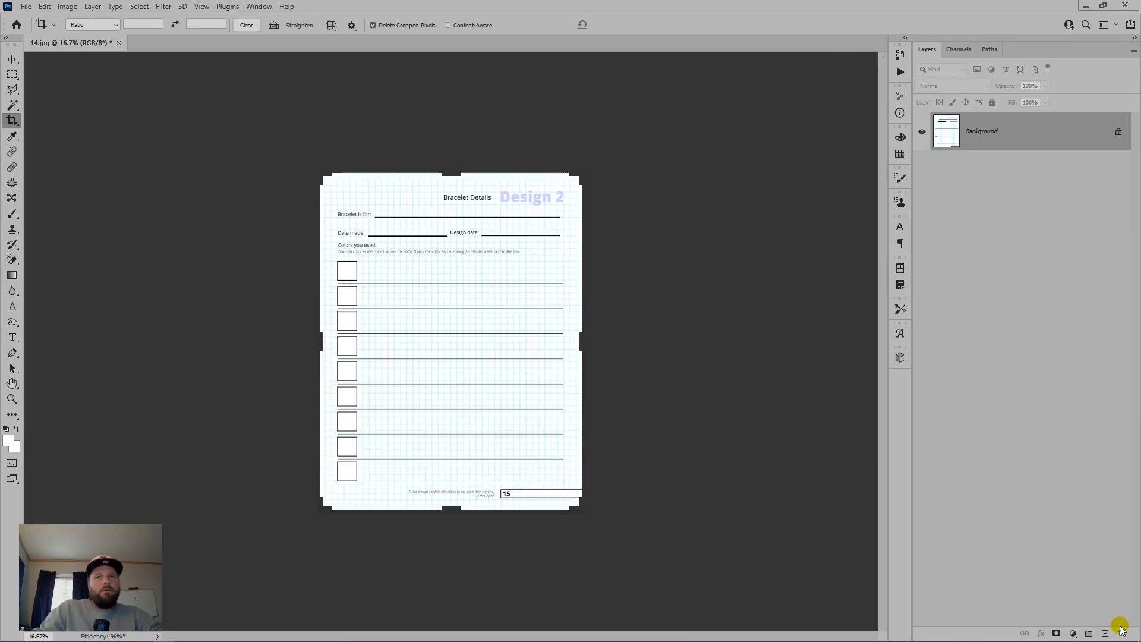
pyautogui.hotkey('ctrl', 'shift', 's')
pyautogui.write('15')
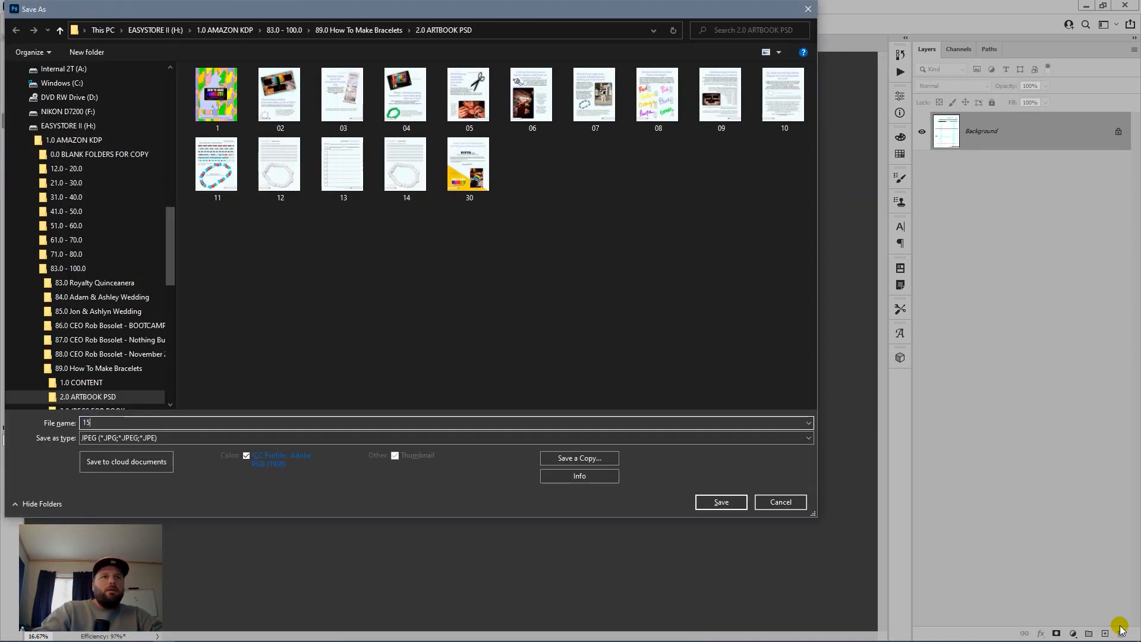
pyautogui.press('Return')
pyautogui.press('Return')
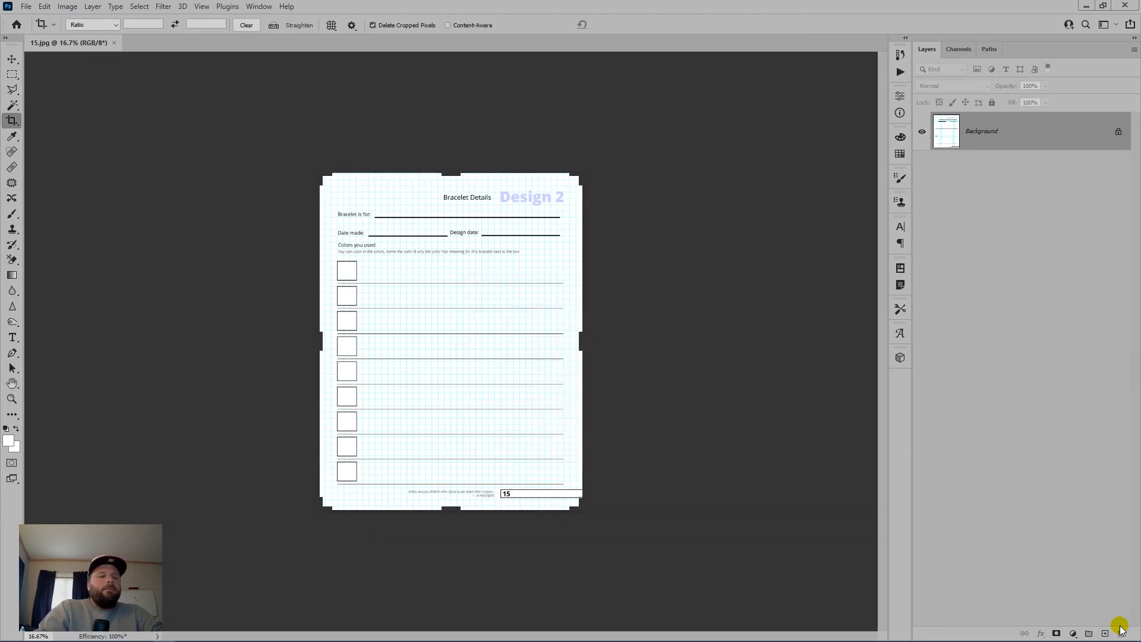
pyautogui.hotkey('ctrl', 'w')
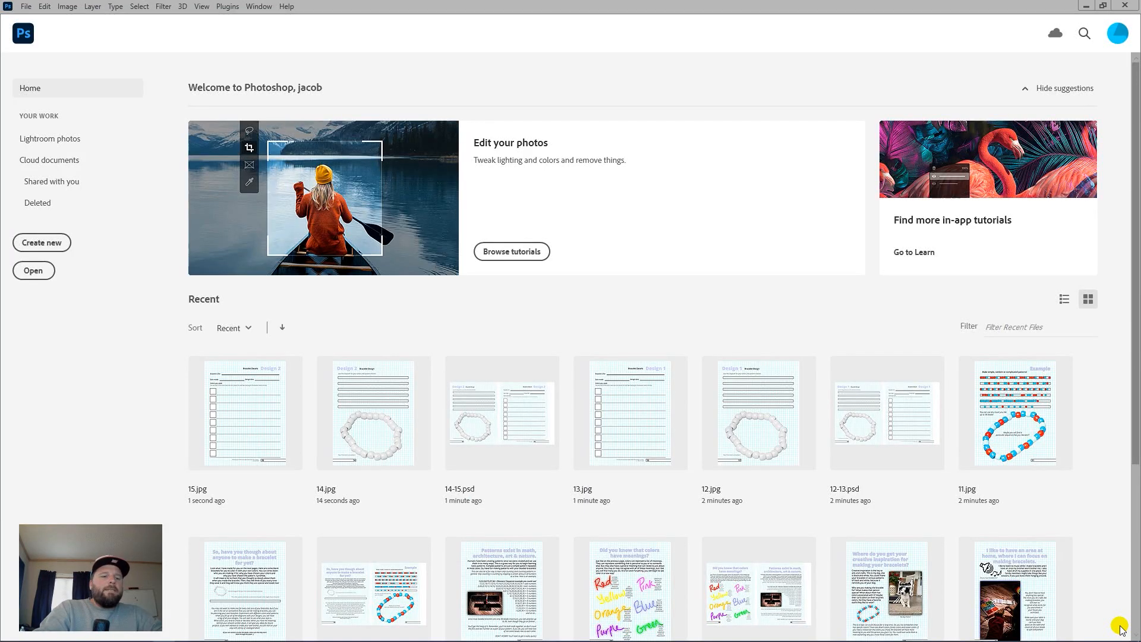
# Step: Open 16-17.psd from Bridge's artbook folder and hide its guides
pyautogui.hotkey('alt', 'Tab')
pyautogui.scroll(-5, 397, 381)
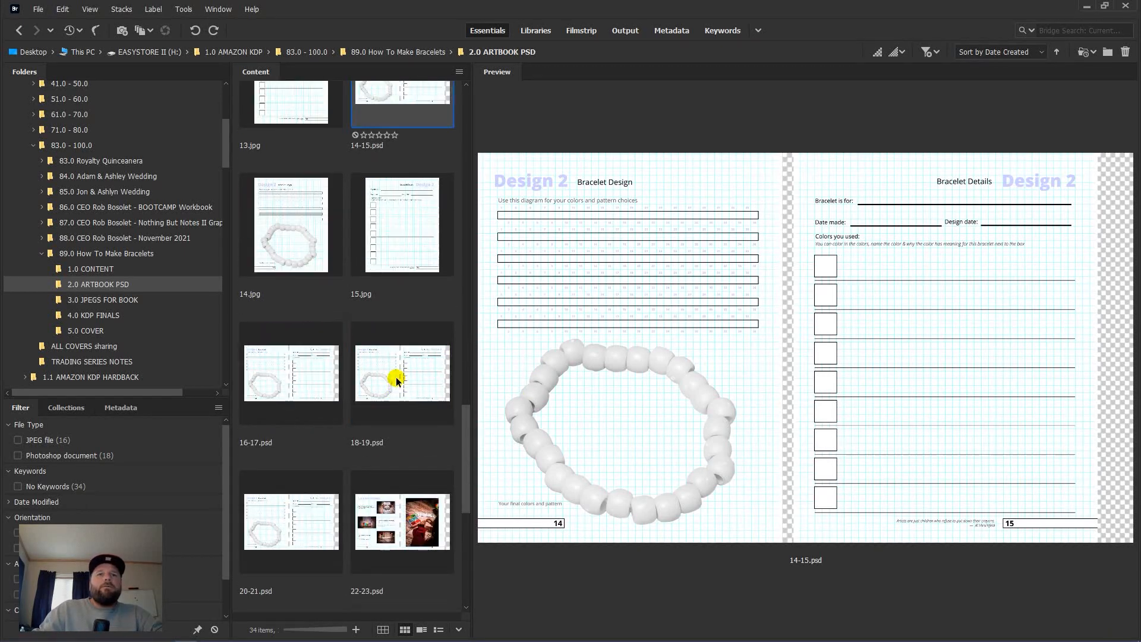
pyautogui.click(311, 374)
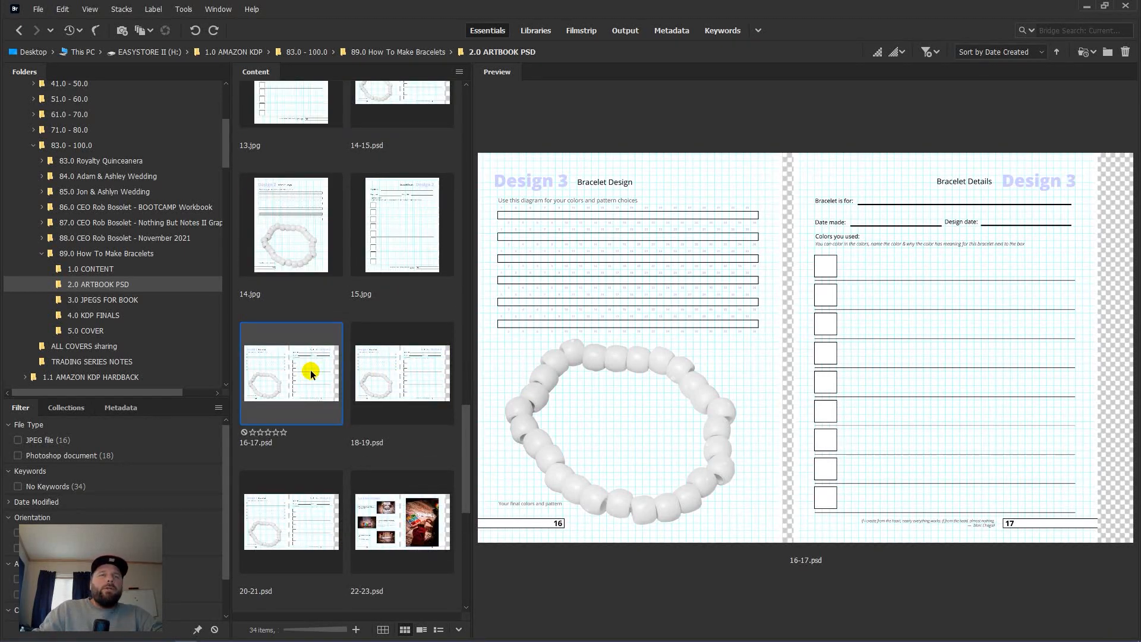
pyautogui.doubleClick(310, 373)
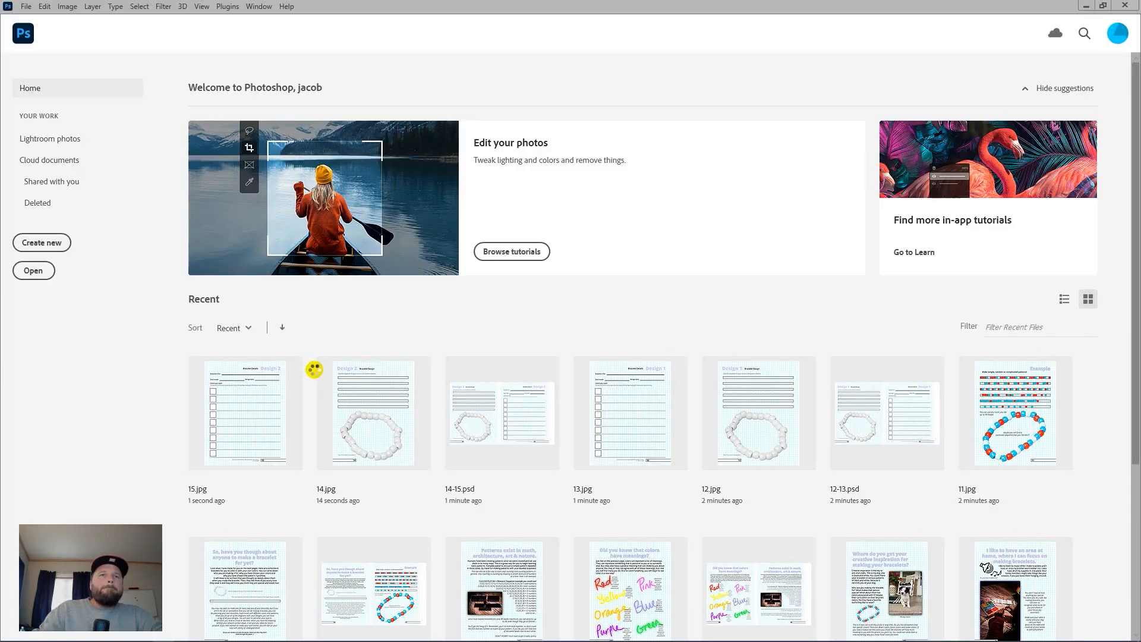
pyautogui.hotkey('ctrl', ';')
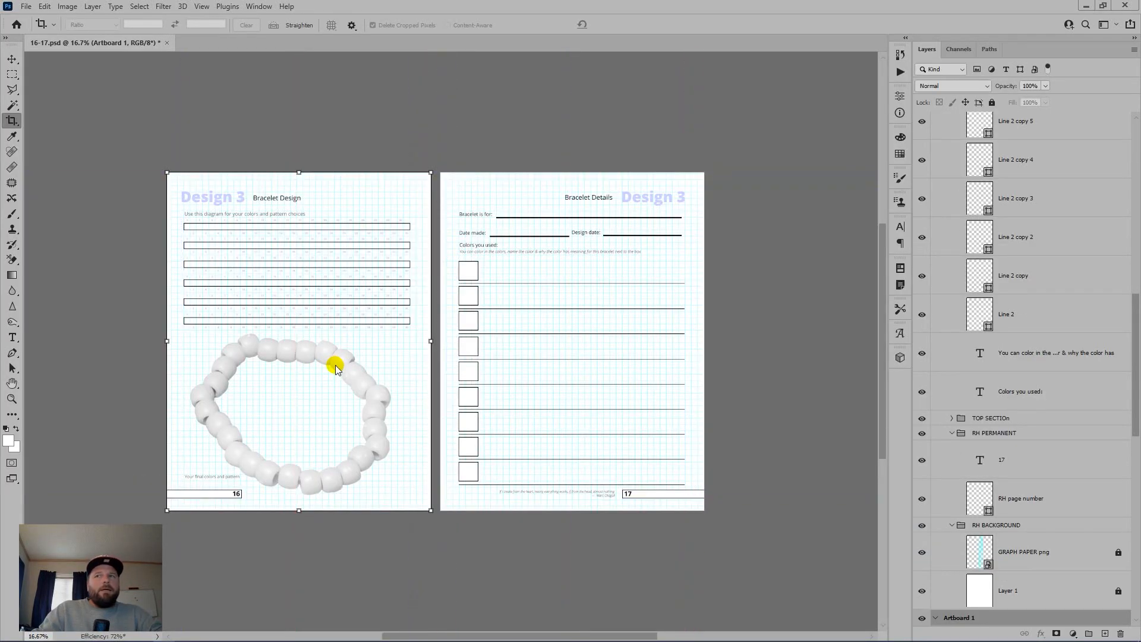
# Step: Unlock the GRAPH PAPER png and Layer 1 background layers together
pyautogui.hotkey('ctrl', 'z')
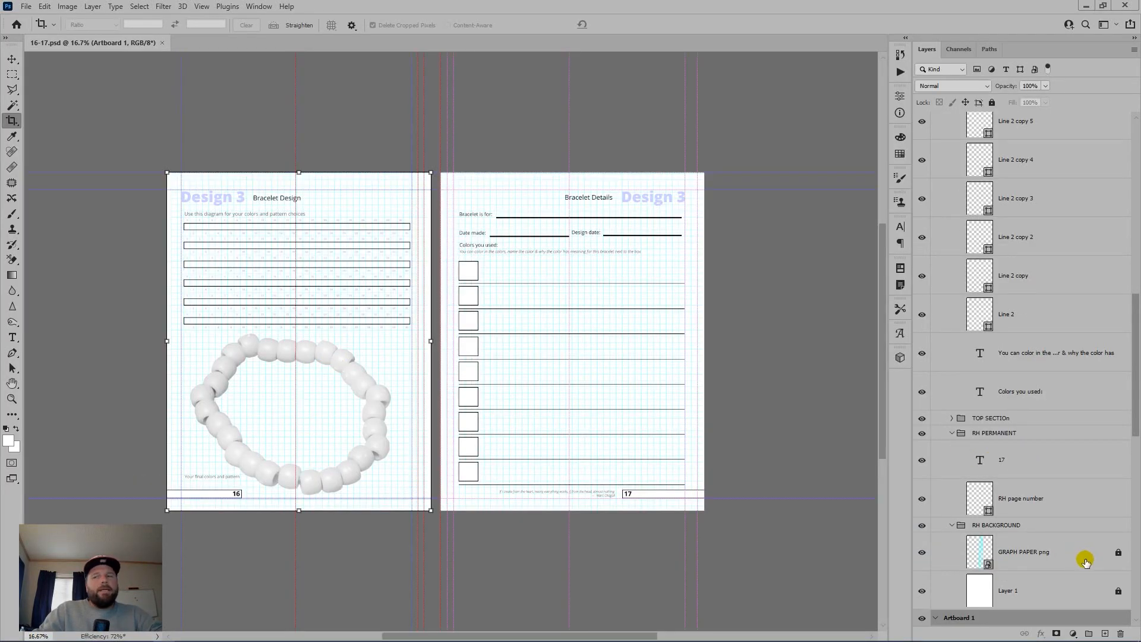
pyautogui.click(1086, 560)
pyautogui.keyDown('shift'); pyautogui.click(1083, 584); pyautogui.keyUp('shift')
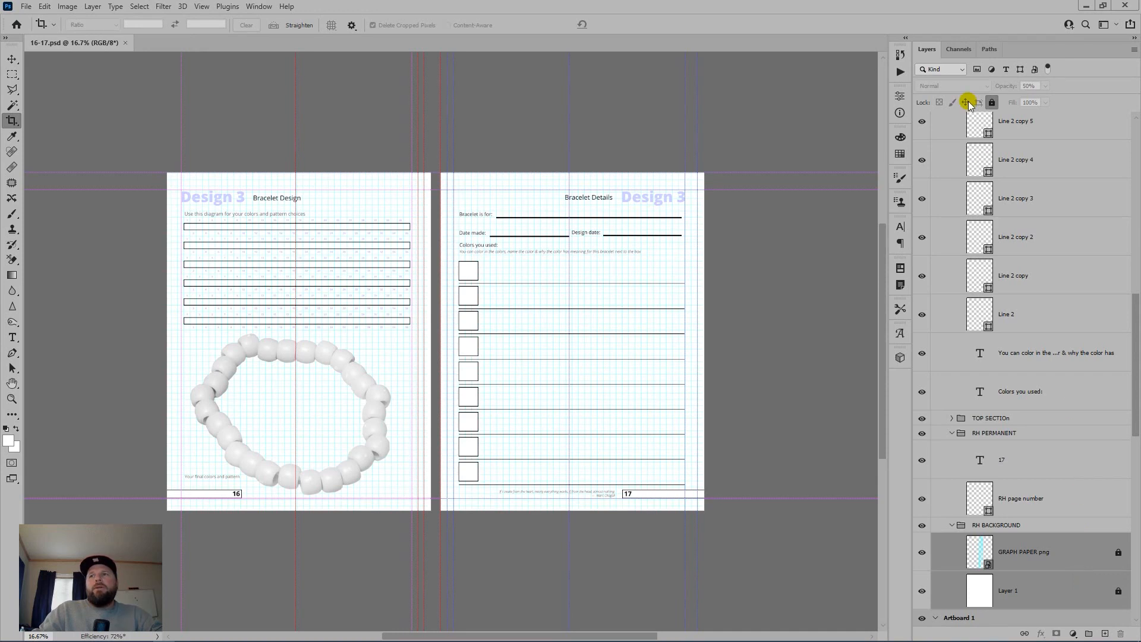
pyautogui.click(992, 103)
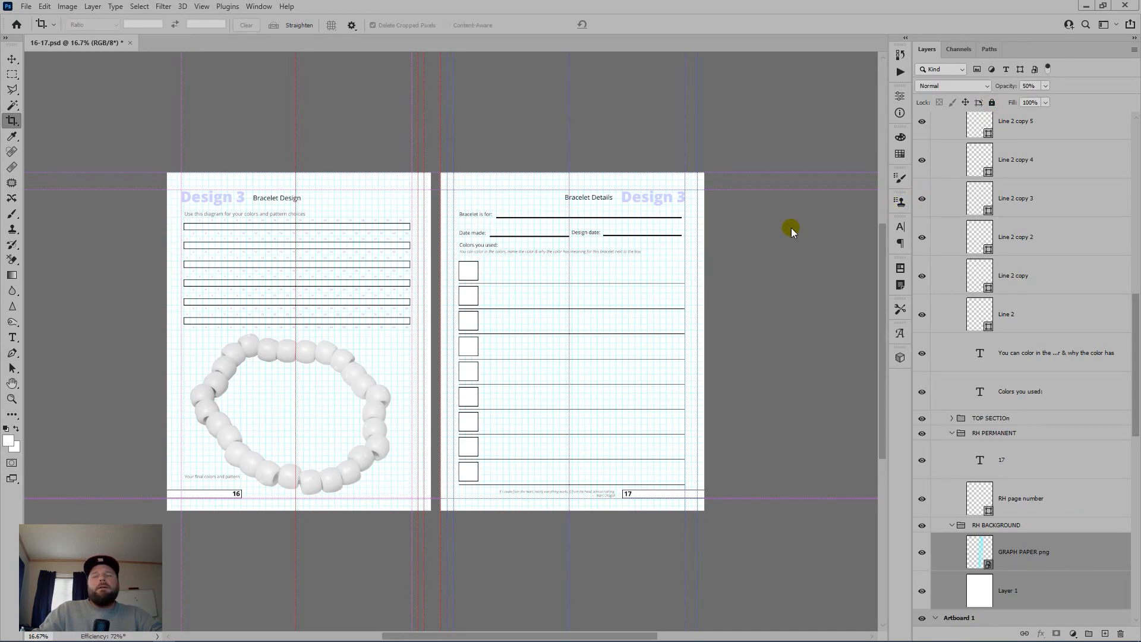
# Step: Save the spread as 16-17.psd, replacing the existing file
pyautogui.hotkey('ctrl', 'shift', 's')
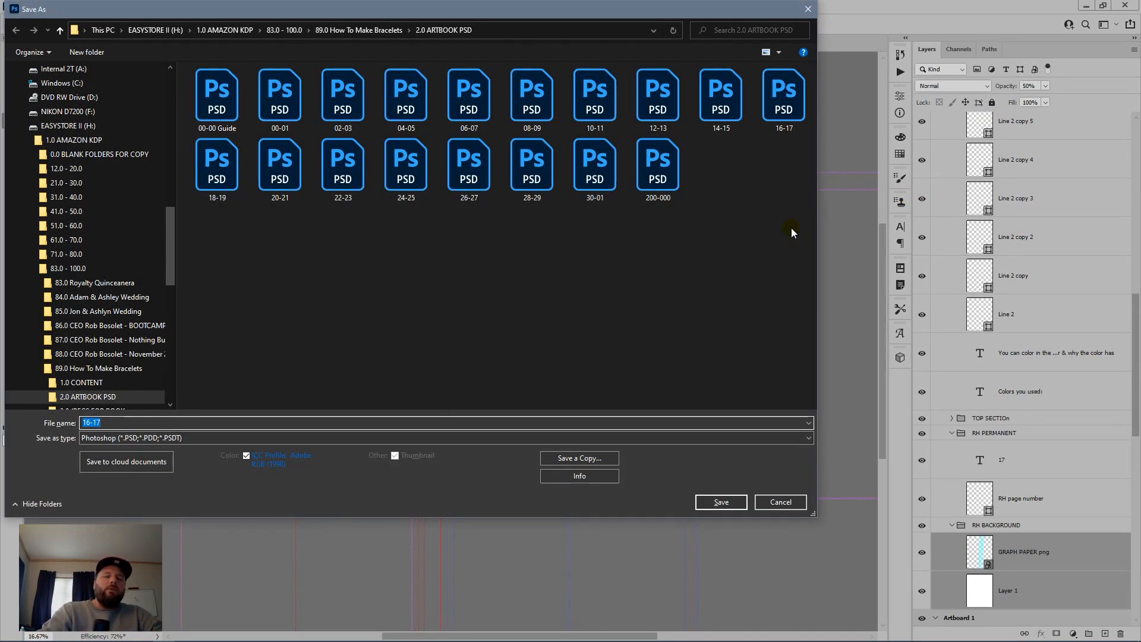
pyautogui.press('Return')
pyautogui.press('Left')
pyautogui.press('Return')
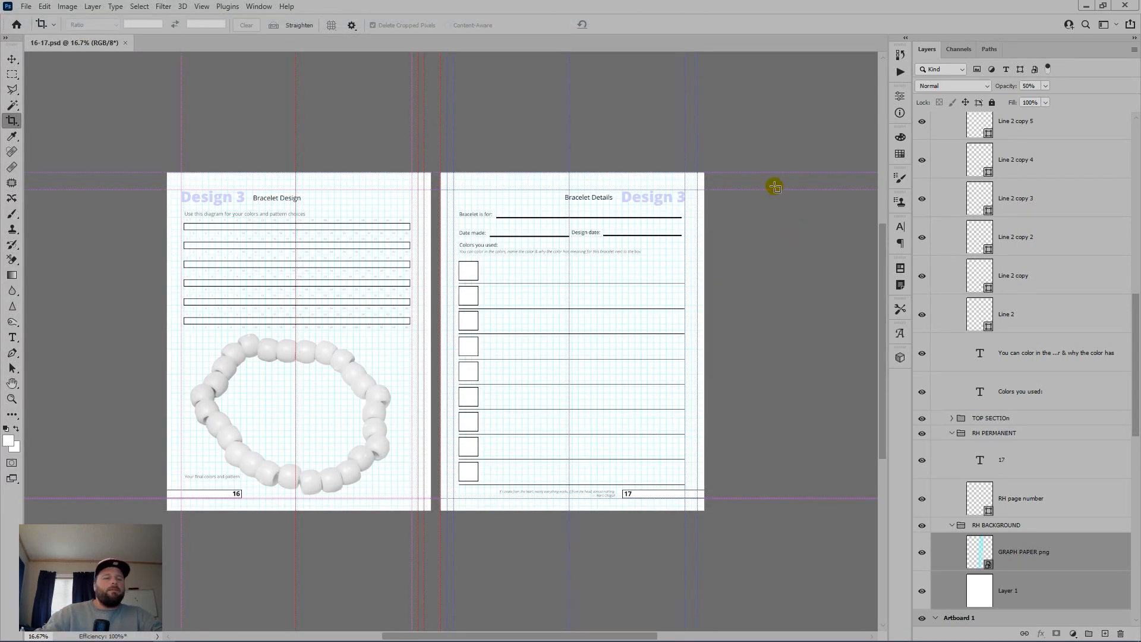
# Step: Collapse the COLOR BOXES SECTION, RH PERMANENT and RH BACKGROUND layer groups
pyautogui.hotkey('ctrl', ';')
pyautogui.scroll(5, 1058, 259)
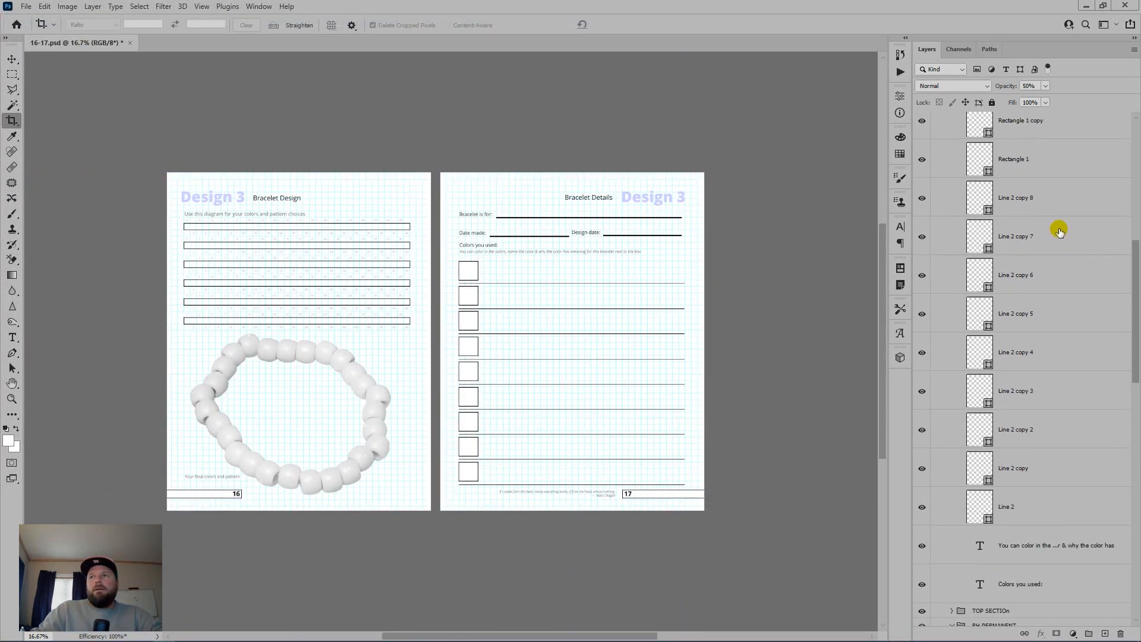
pyautogui.scroll(10, 1136, 270)
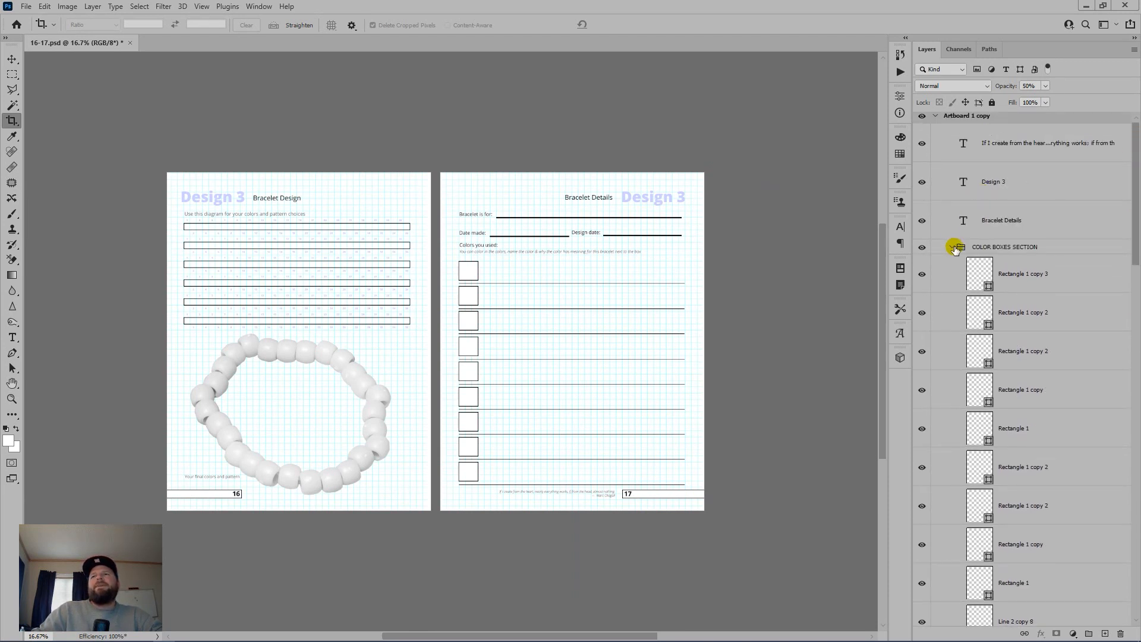
pyautogui.click(953, 248)
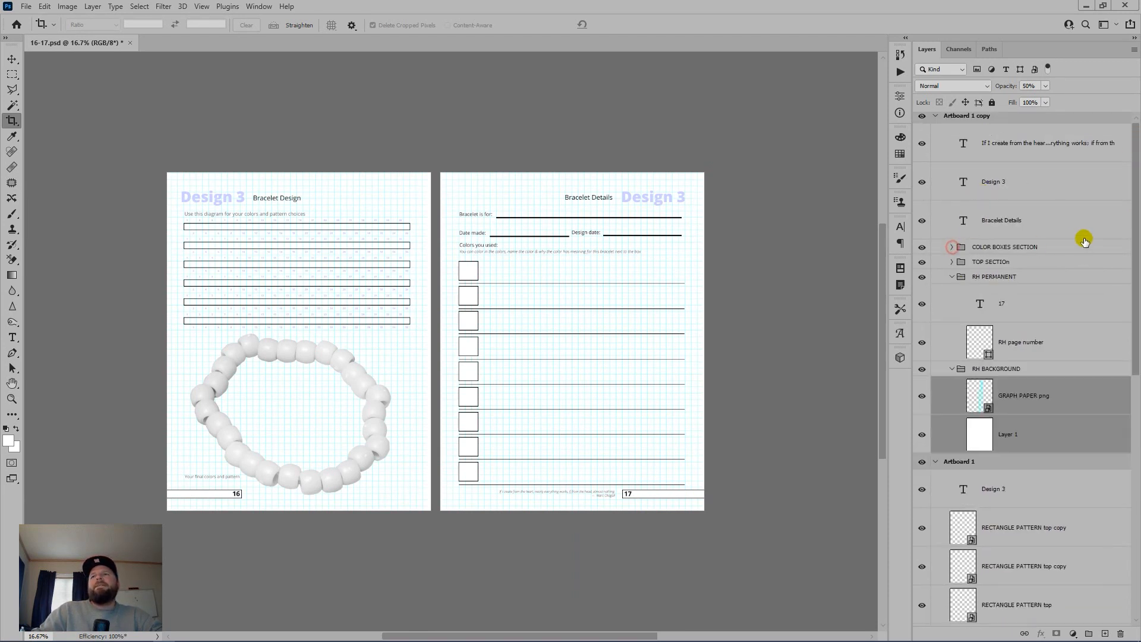
pyautogui.hotkey('ctrl', ';')
pyautogui.click(952, 277)
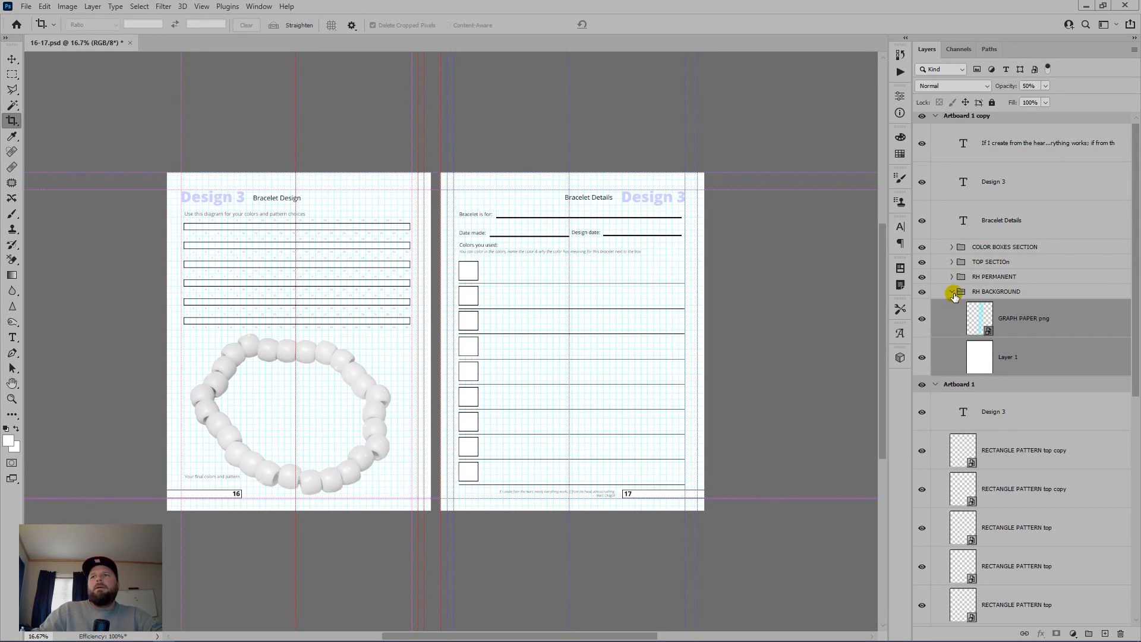
pyautogui.click(952, 291)
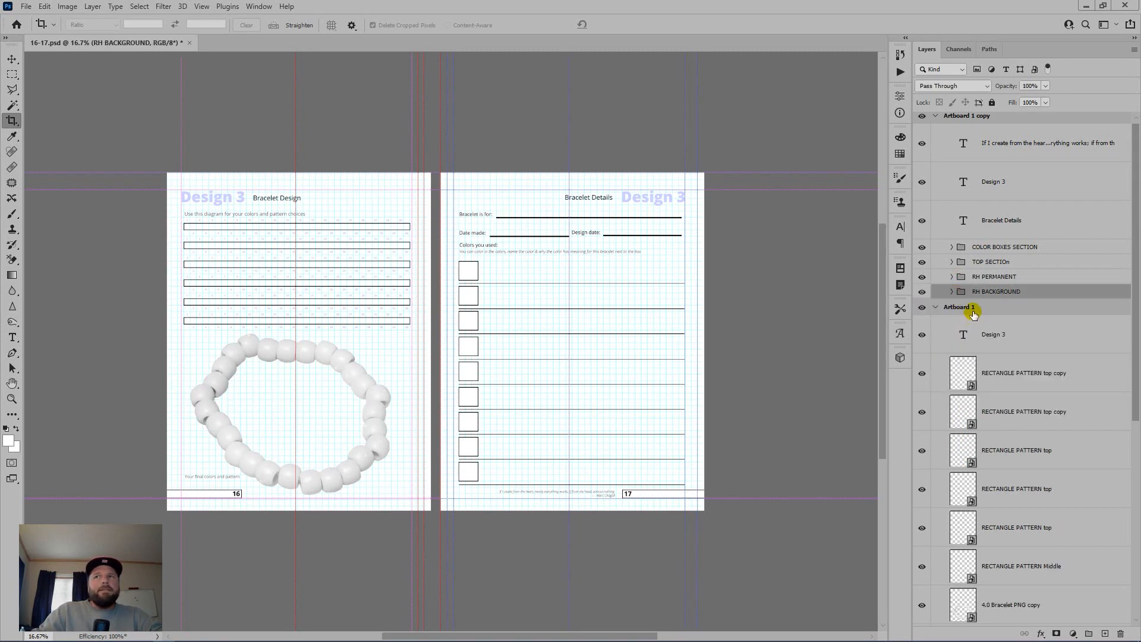
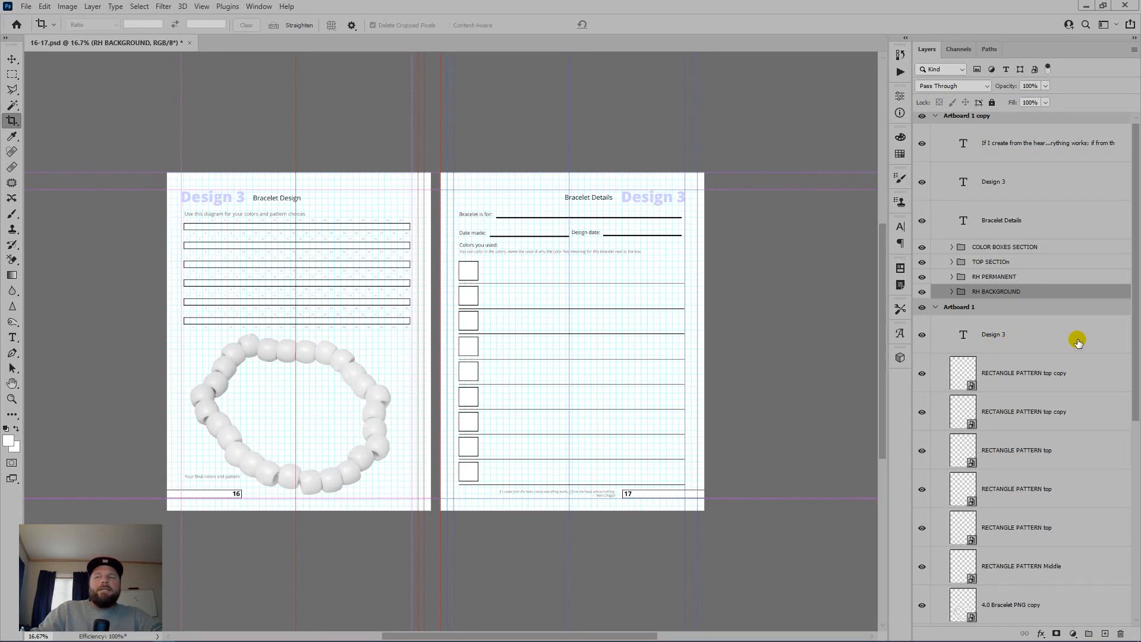
# Step: Collapse the PERMANENT group, select Artboard 1 copy and hide the canvas guides
pyautogui.moveTo(1135, 346); pyautogui.dragTo(1135, 476)
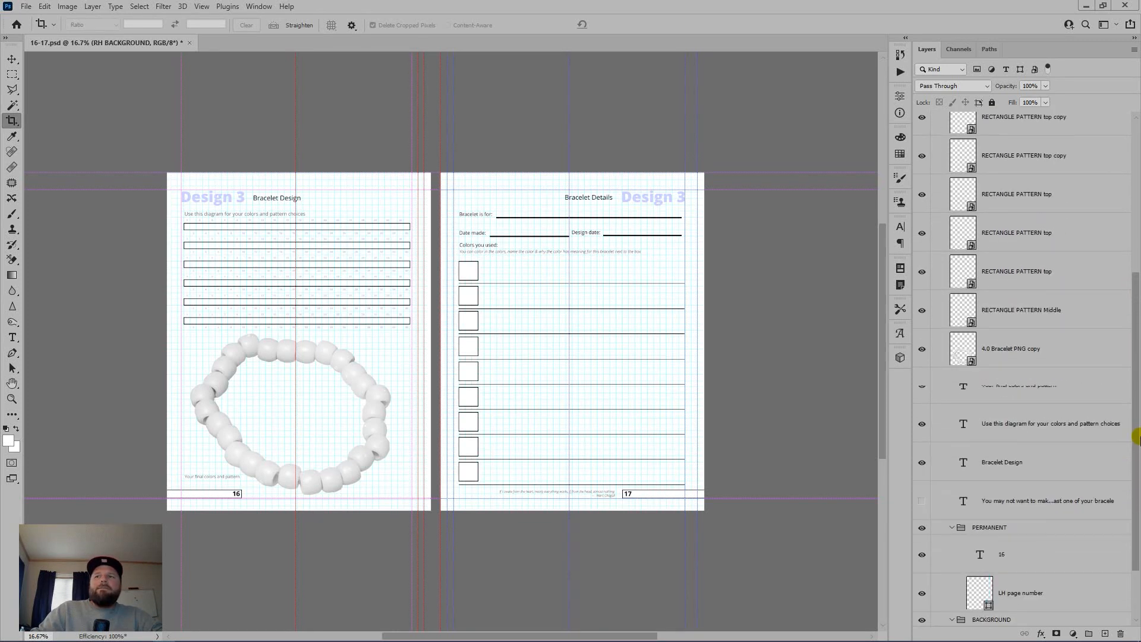
pyautogui.click(951, 472)
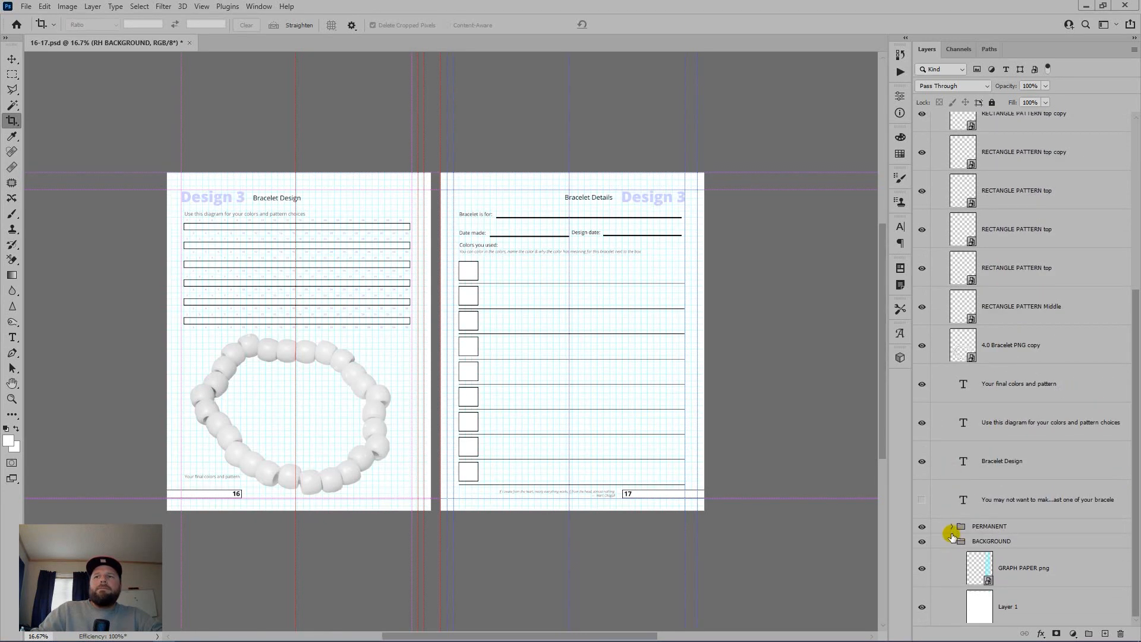
pyautogui.scroll(5, 957, 414)
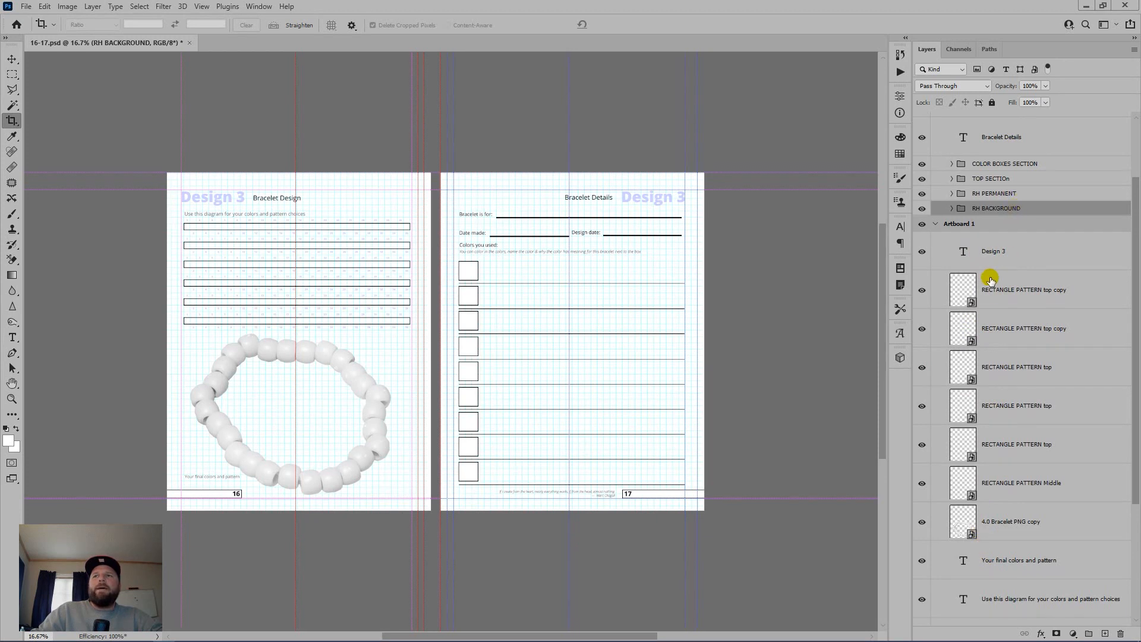
pyautogui.scroll(3, 1043, 314)
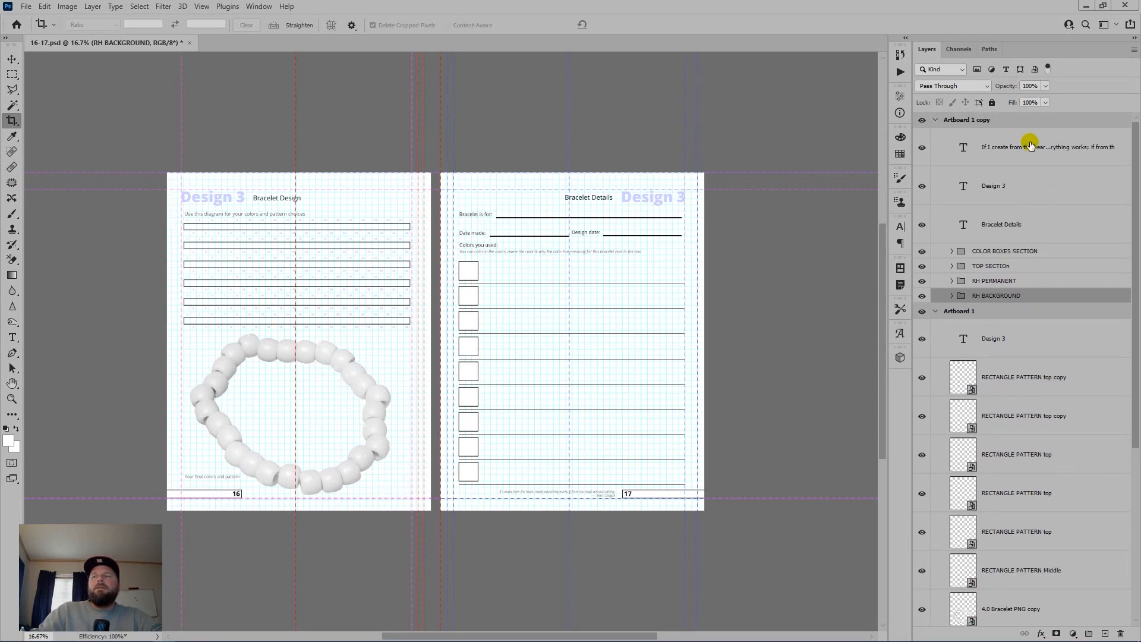
pyautogui.click(1018, 125)
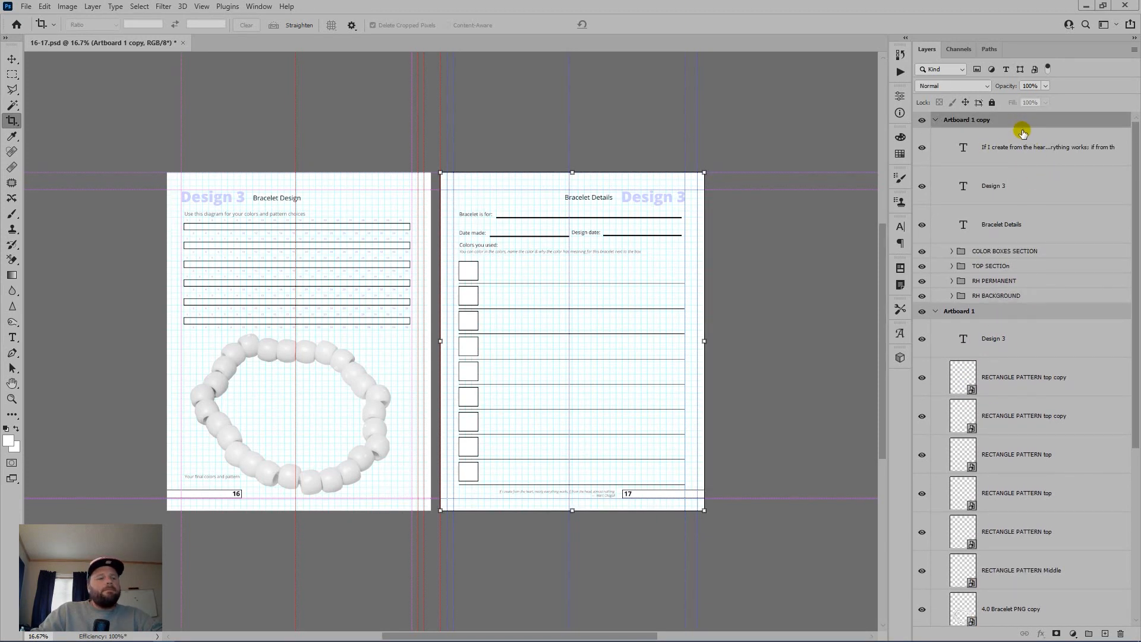
pyautogui.hotkey('ctrl', ';')
pyautogui.hotkey('ctrl', ';')
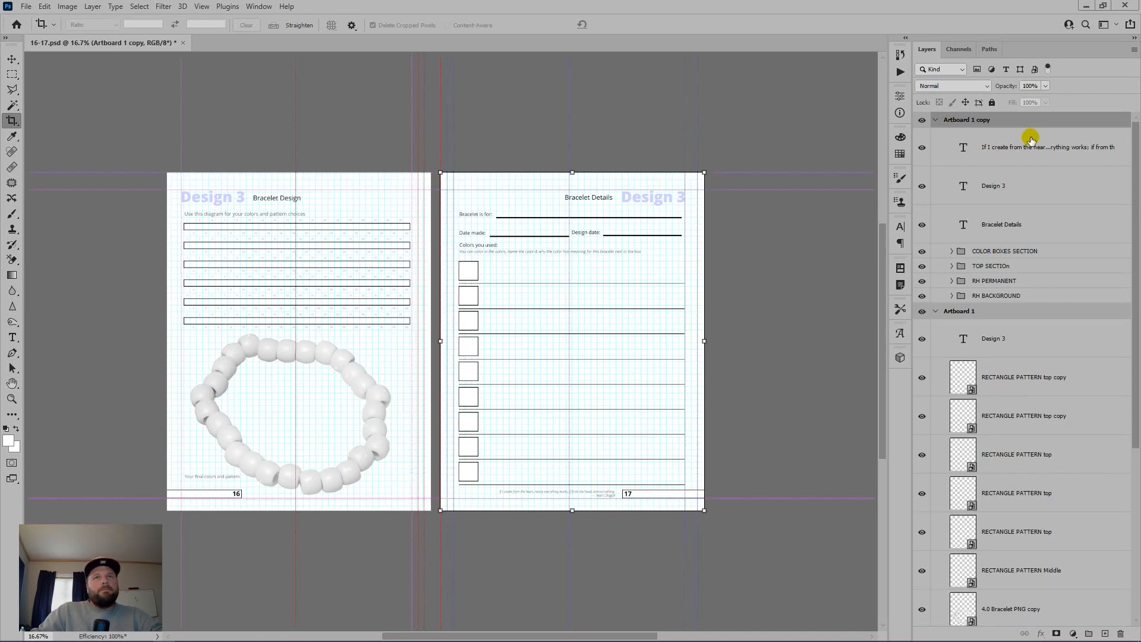
# Step: Save the spread over the existing 16-17.psd file
pyautogui.hotkey('ctrl', 'shift', 's')
pyautogui.press('Return')
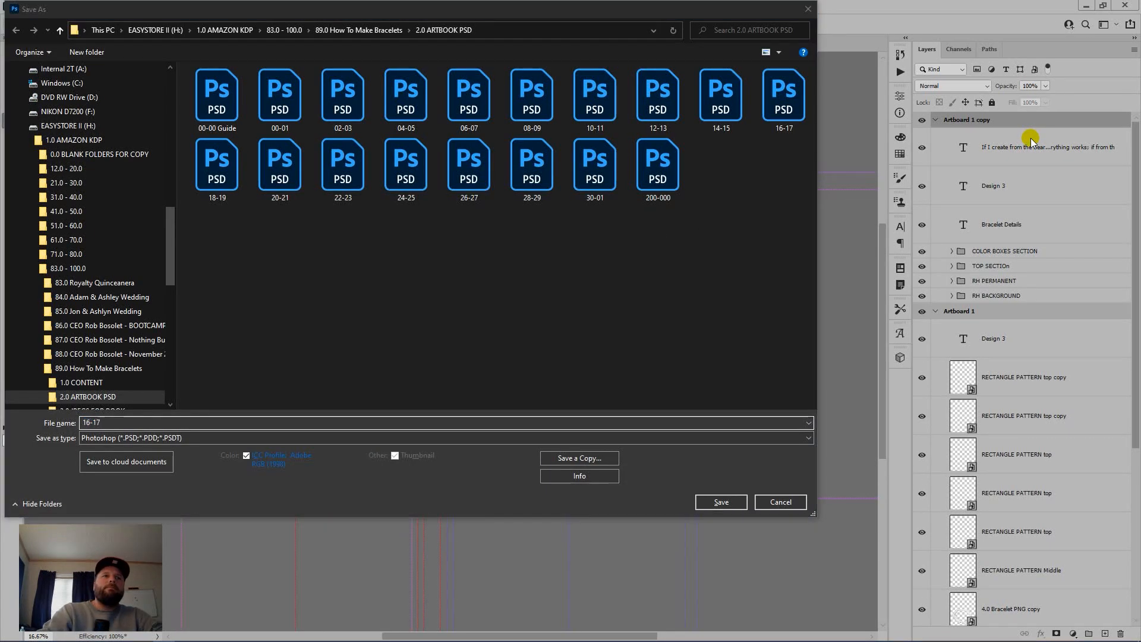
pyautogui.press('y')
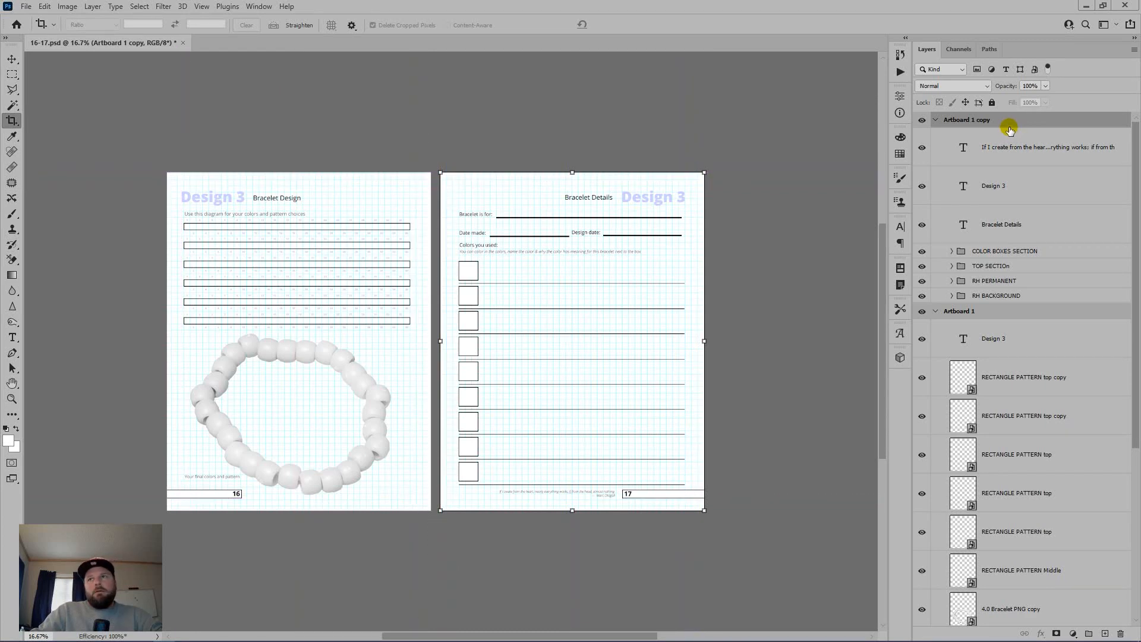
# Step: Delete Artboard 1 copy, flatten the left page and save it as 16.jpg at maximum quality
pyautogui.moveTo(1009, 127); pyautogui.dragTo(1121, 630)
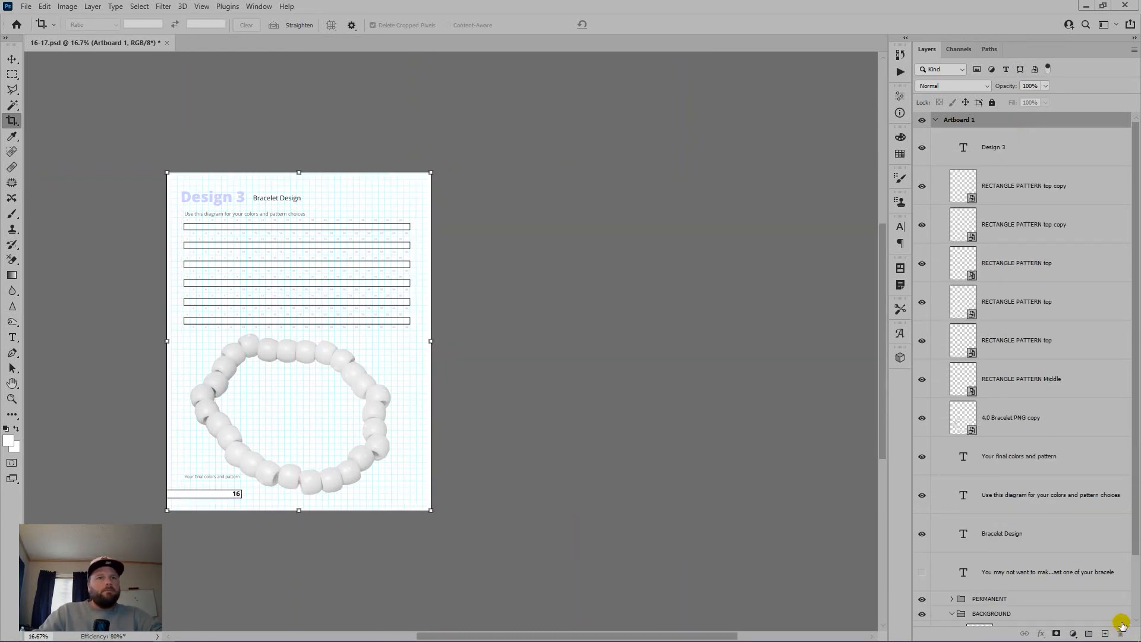
pyautogui.hotkey('ctrl', 'shift', 'e')
pyautogui.hotkey('ctrl', 'shift', 's')
pyautogui.write('16')
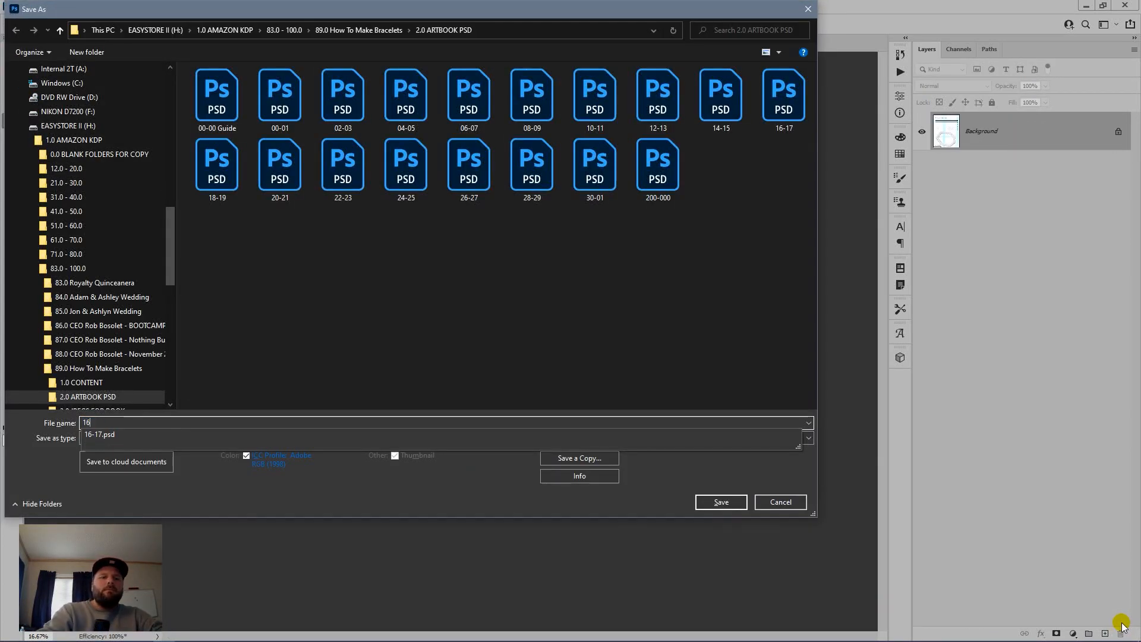
pyautogui.press('Tab')
pyautogui.press('j')
pyautogui.press('Return')
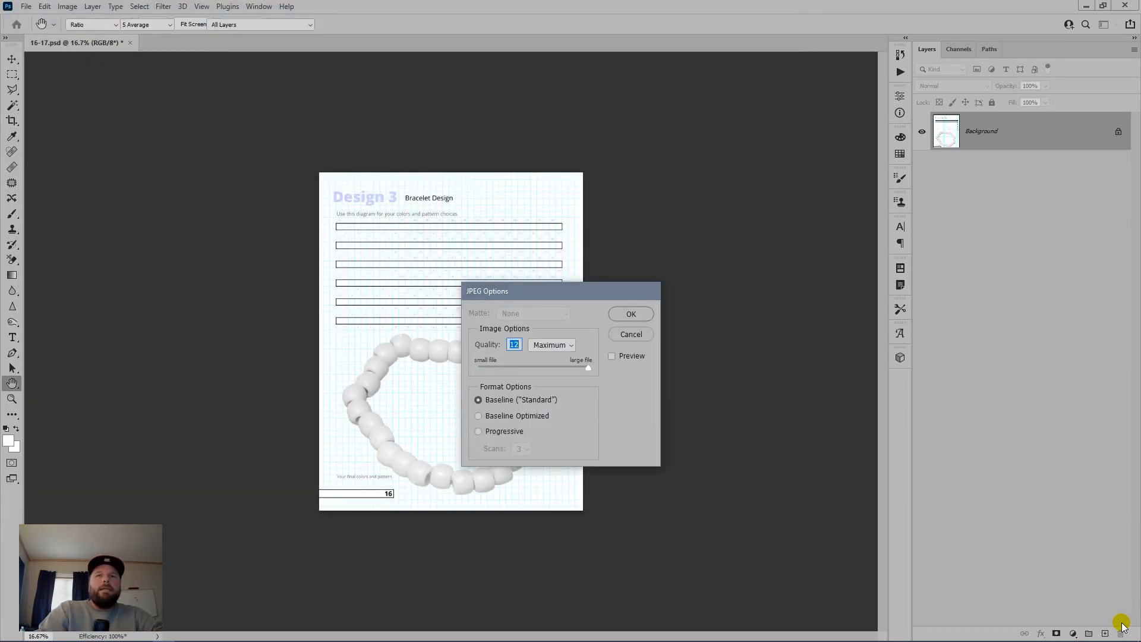
pyautogui.press('Return')
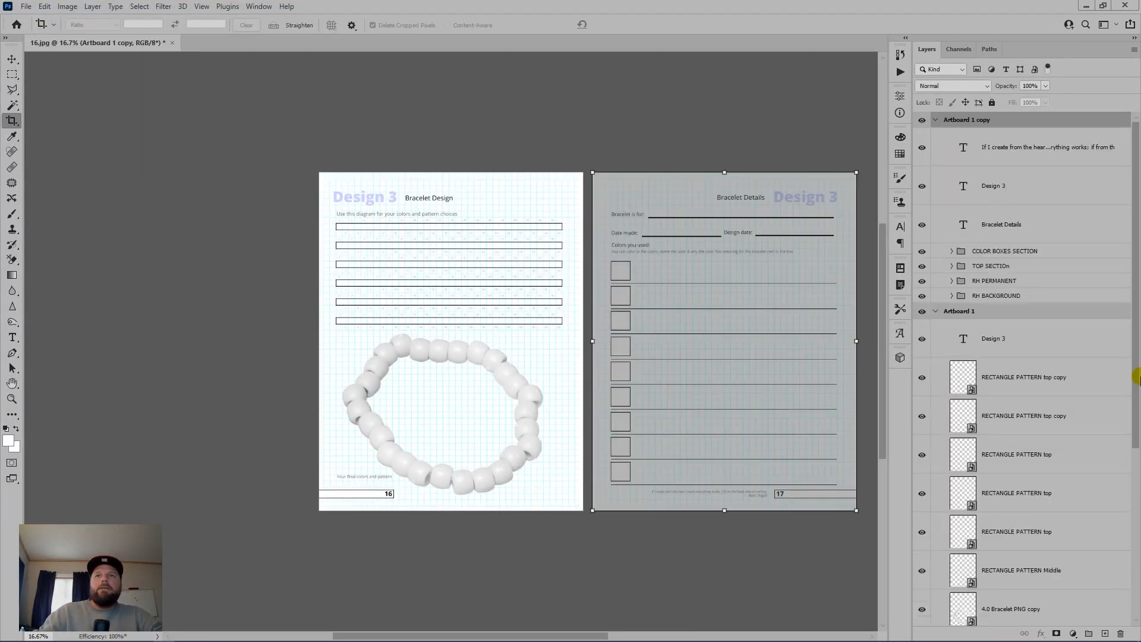
# Step: Move the right-page layers into Artboard 1, flatten, save as 17.jpg, then restore and close the spread
pyautogui.click(1053, 157)
pyautogui.keyDown('shift'); pyautogui.click(1043, 295); pyautogui.keyUp('shift')
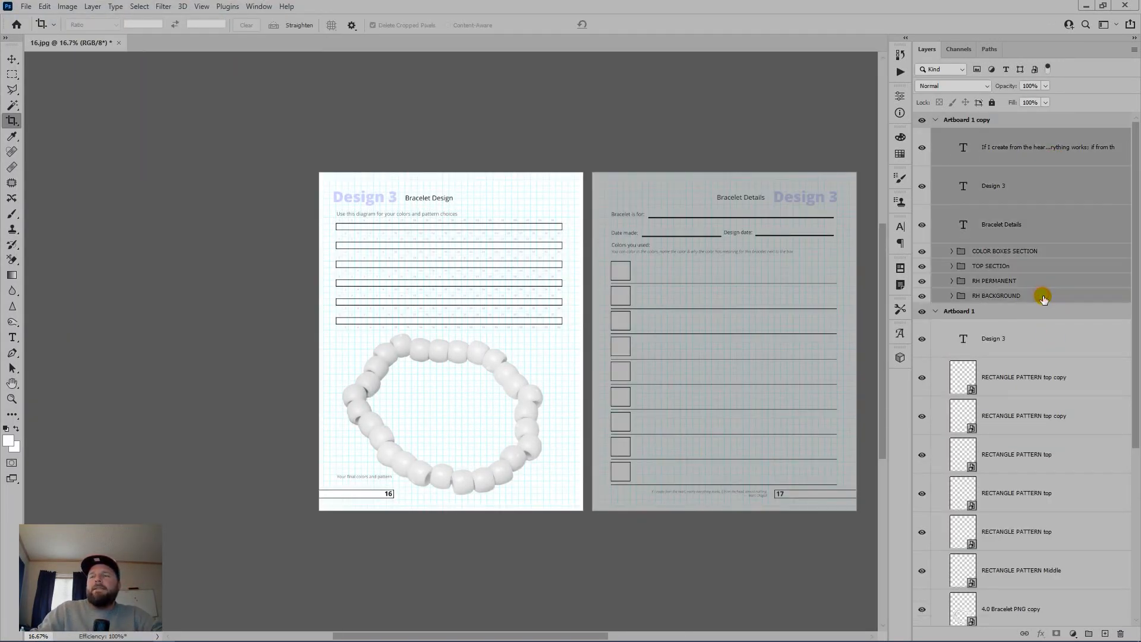
pyautogui.moveTo(1043, 295); pyautogui.dragTo(1040, 309)
pyautogui.moveTo(1021, 127); pyautogui.dragTo(1121, 634)
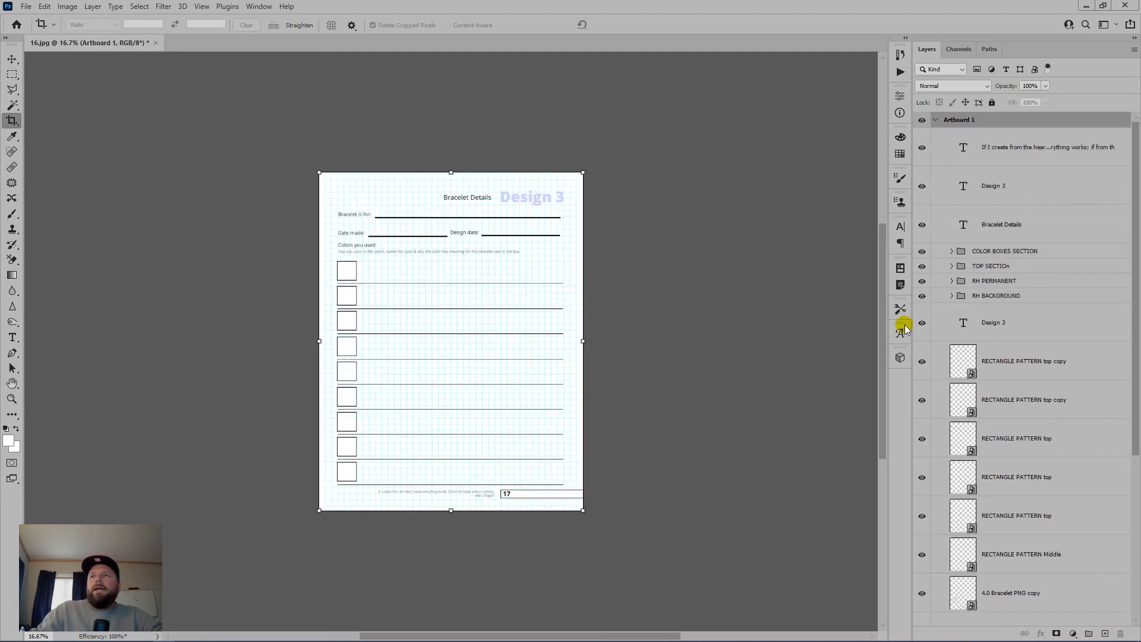
pyautogui.hotkey('ctrl', 'shift', 'e')
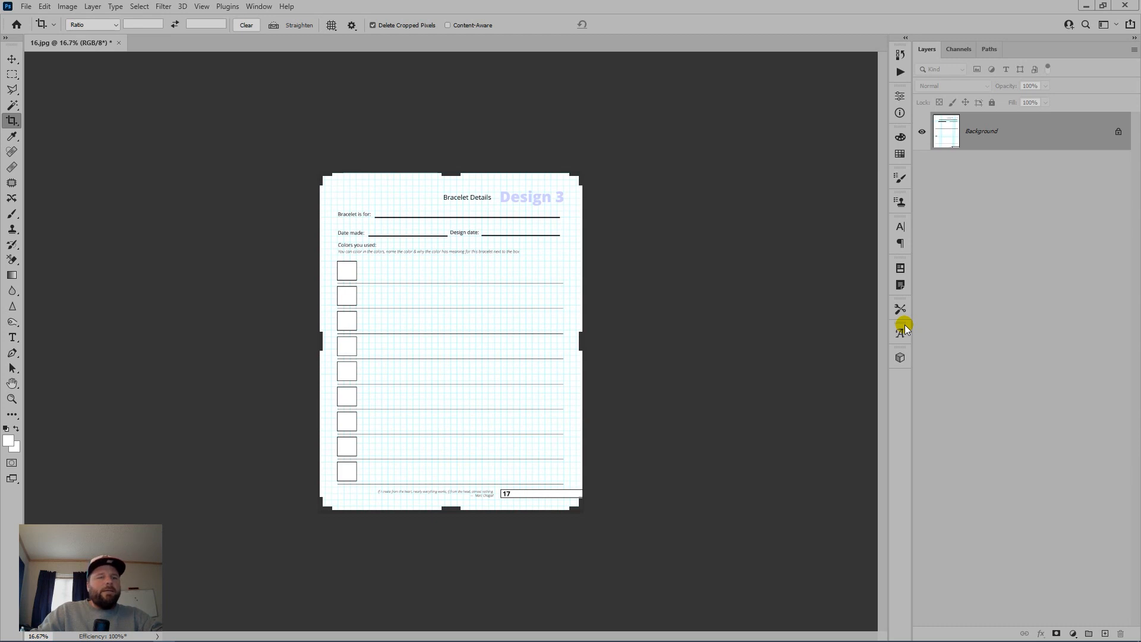
pyautogui.hotkey('ctrl', 'shift', 's')
pyautogui.write('17')
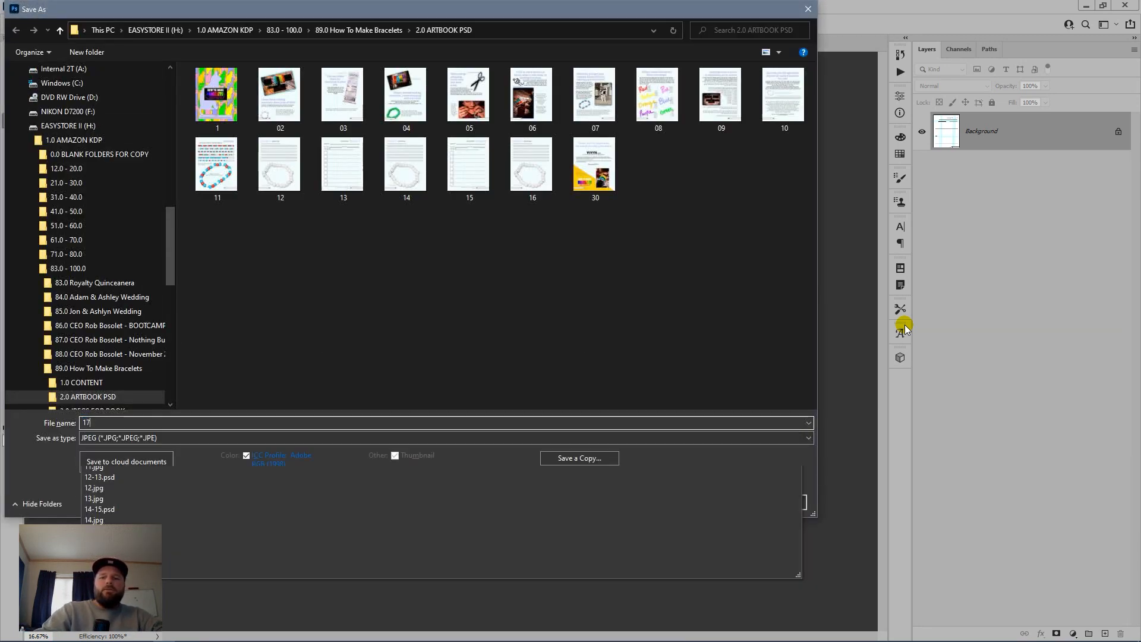
pyautogui.press('Return')
pyautogui.press('Return')
pyautogui.press('c')
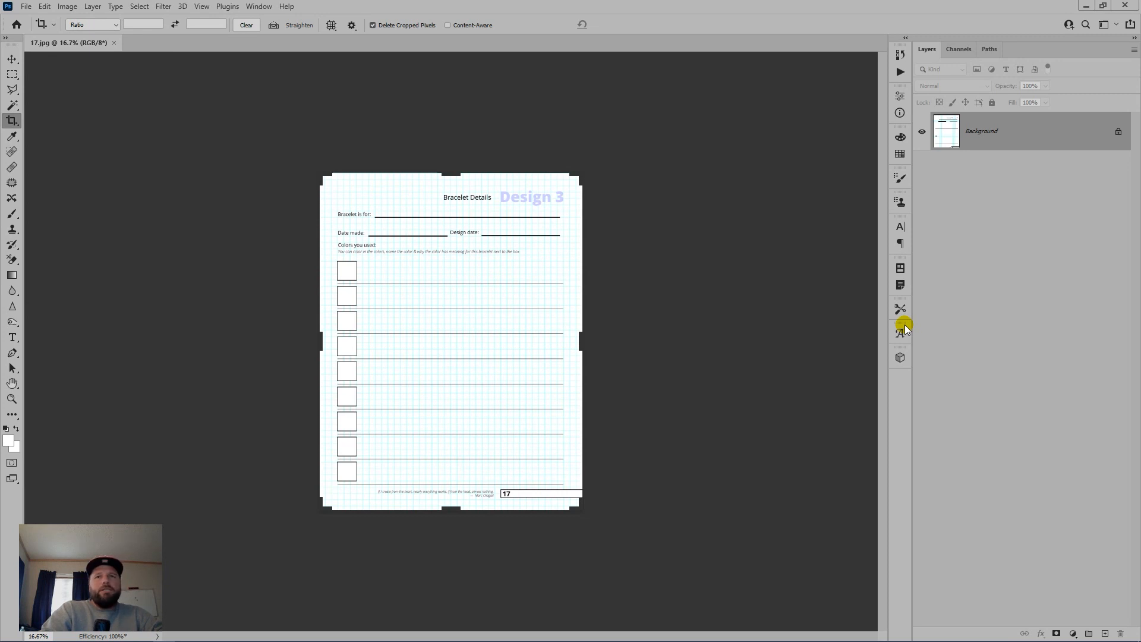
pyautogui.hotkey('ctrl', 'z')
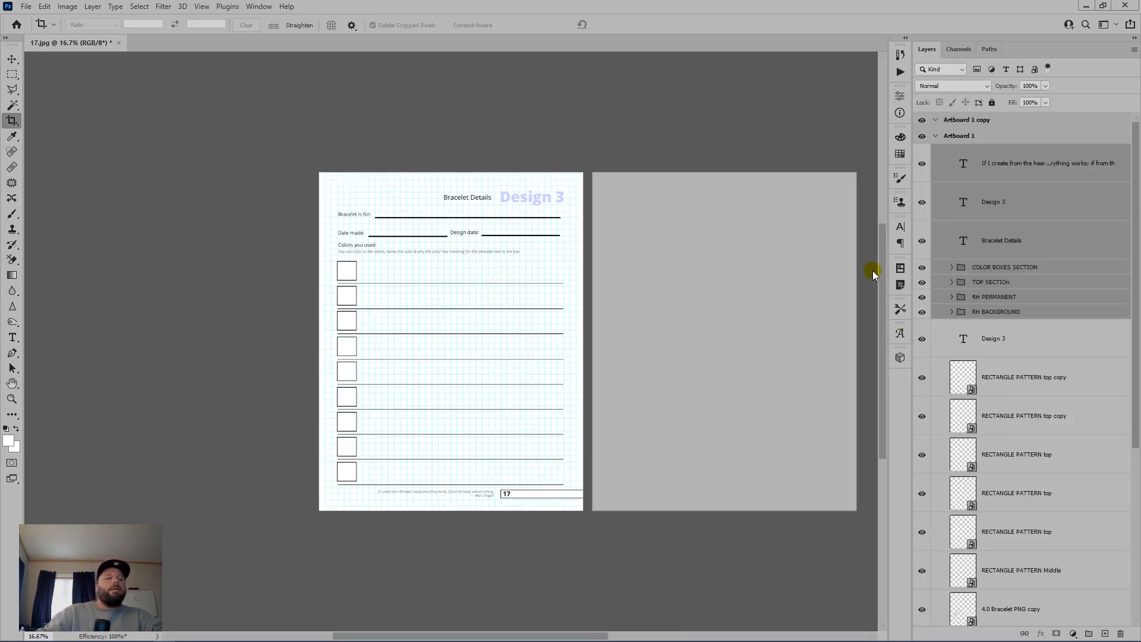
pyautogui.hotkey('ctrl', 'w')
# Step: Discard the spread's changes and open 18-19.psd from Bridge's 2.0 ARTBOOK PSD folder
pyautogui.click(565, 243)
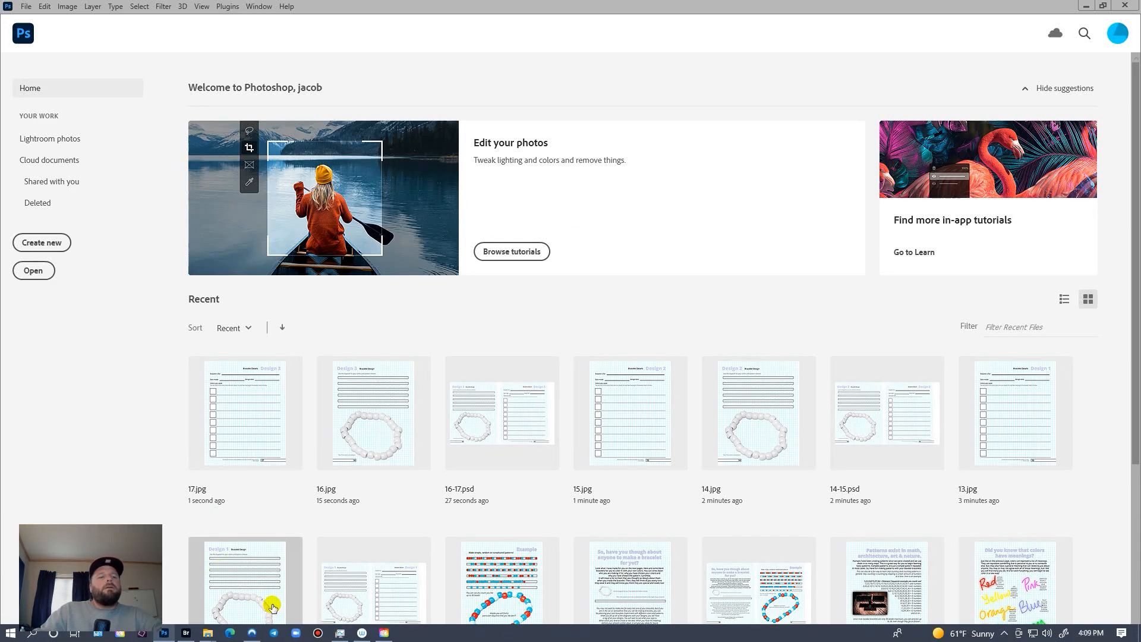
pyautogui.hotkey('alt', 'Tab')
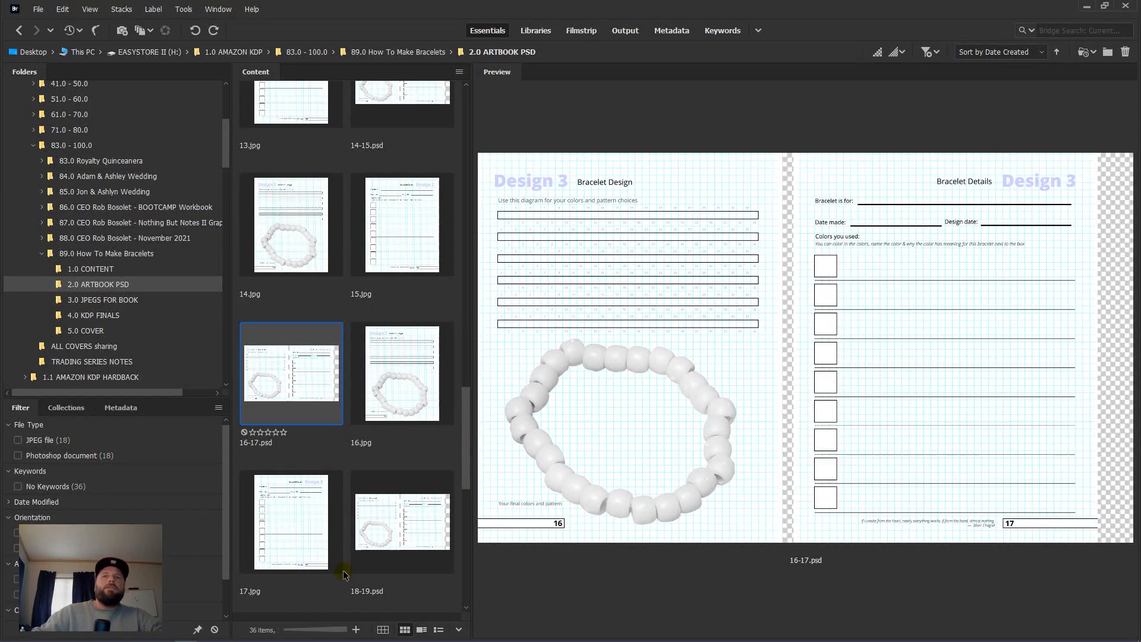
pyautogui.scroll(-4, 350, 523)
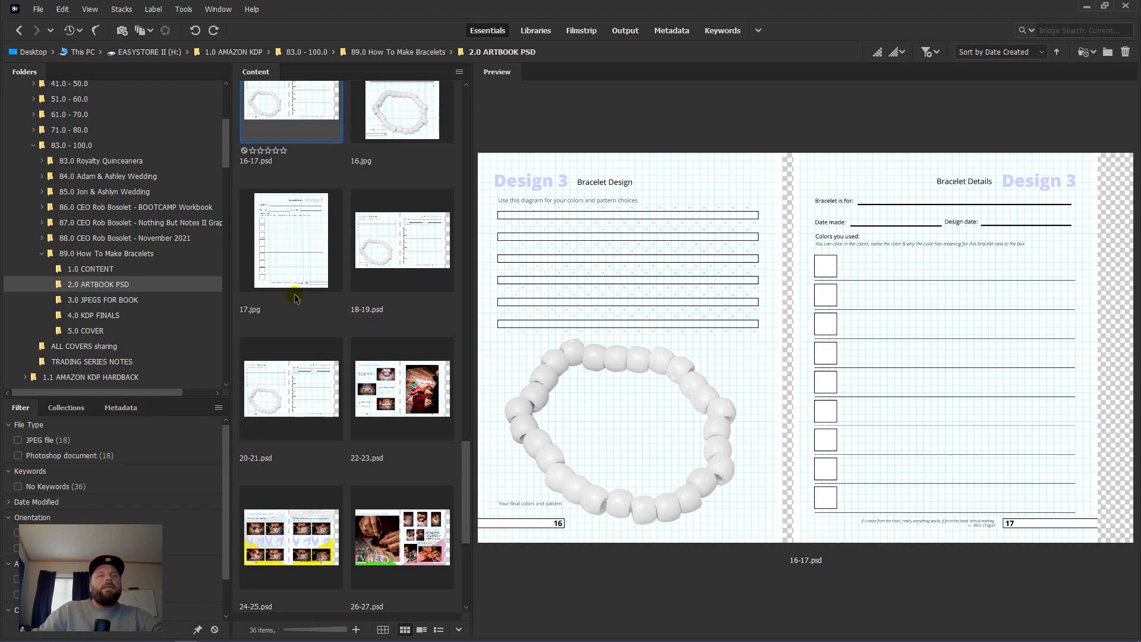
pyautogui.doubleClick(373, 269)
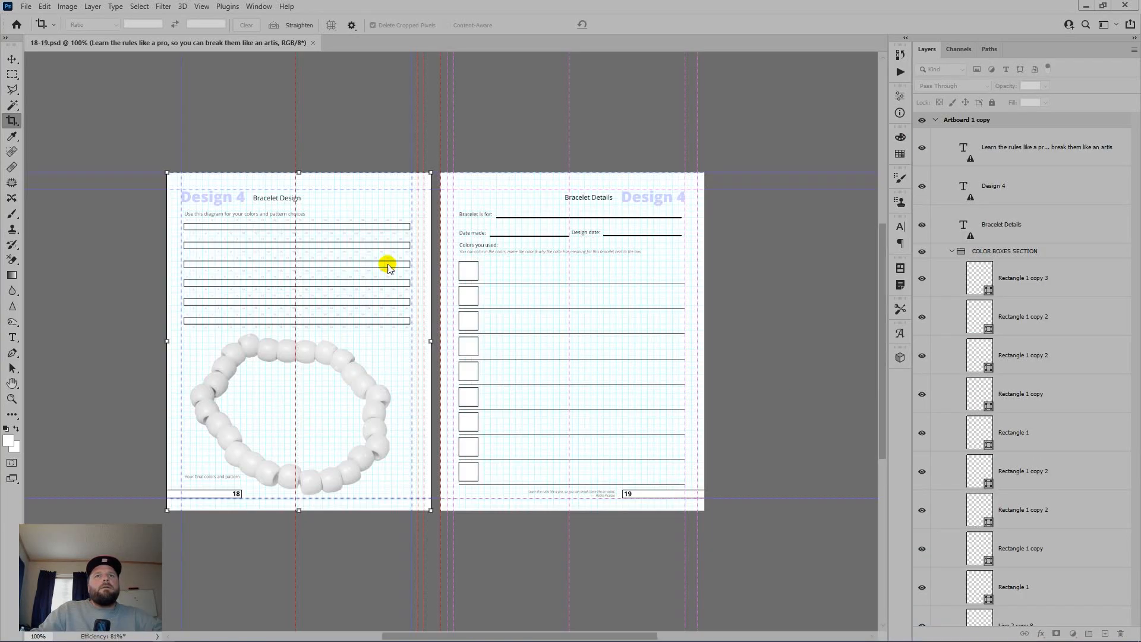
# Step: Briefly show the Actions panel, then unlock the GRAPH PAPER png and Layer 1 layers
pyautogui.click(263, 6)
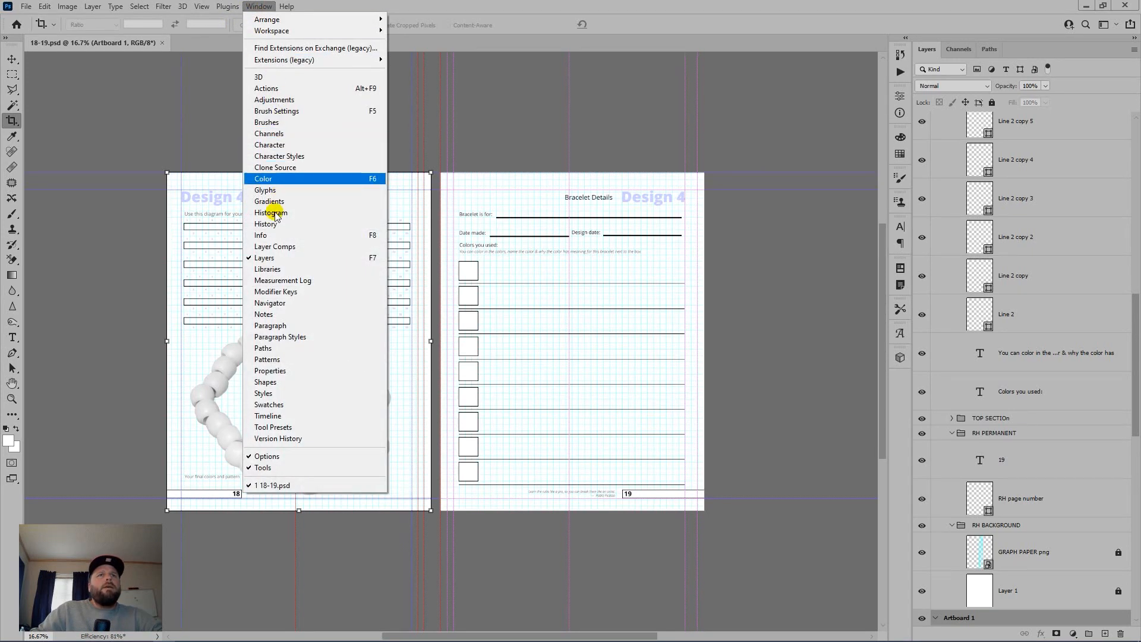
pyautogui.click(318, 89)
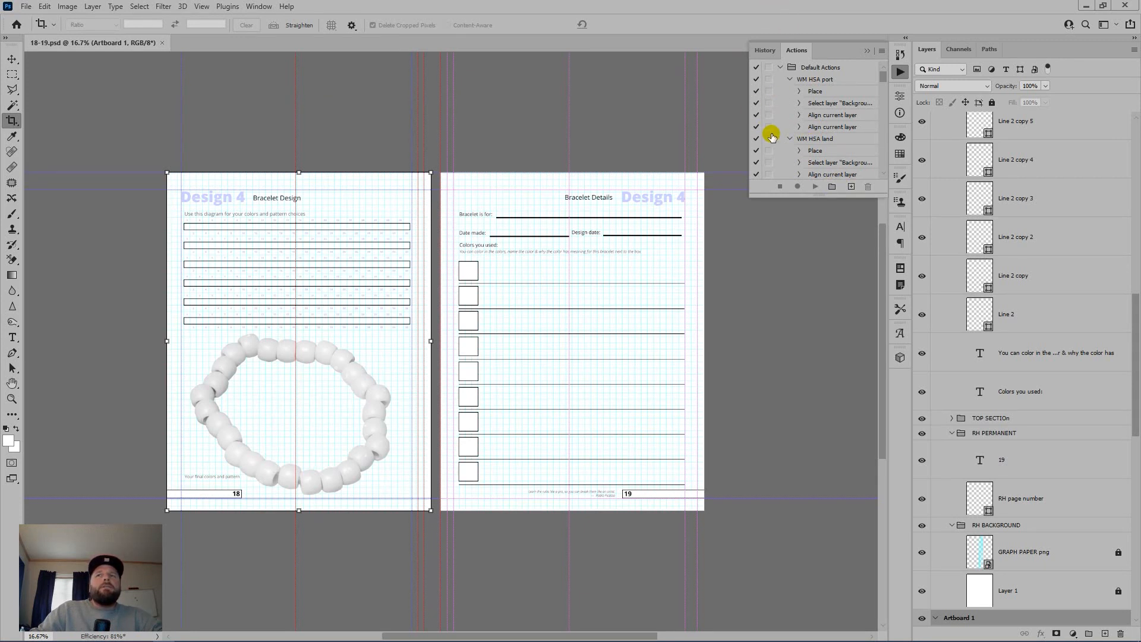
pyautogui.click(867, 51)
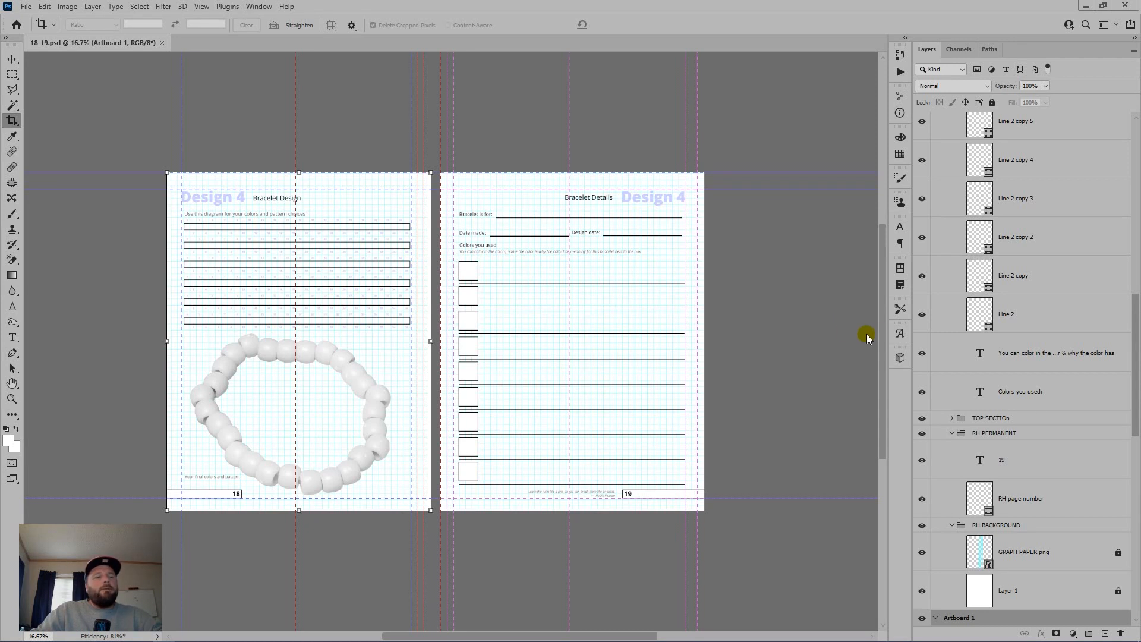
pyautogui.click(1080, 561)
pyautogui.keyDown('shift'); pyautogui.click(1080, 591); pyautogui.keyUp('shift')
pyautogui.click(991, 102)
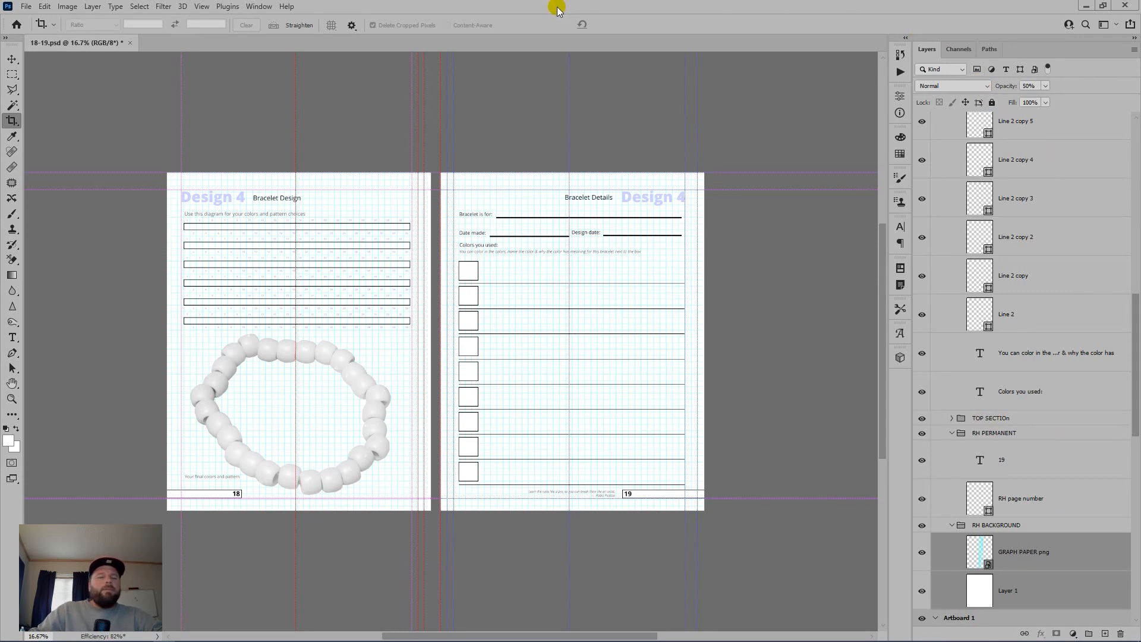
# Step: Collapse the RH PERMANENT, RH BACKGROUND and COLOR BOXES SECTION layer groups
pyautogui.click(951, 433)
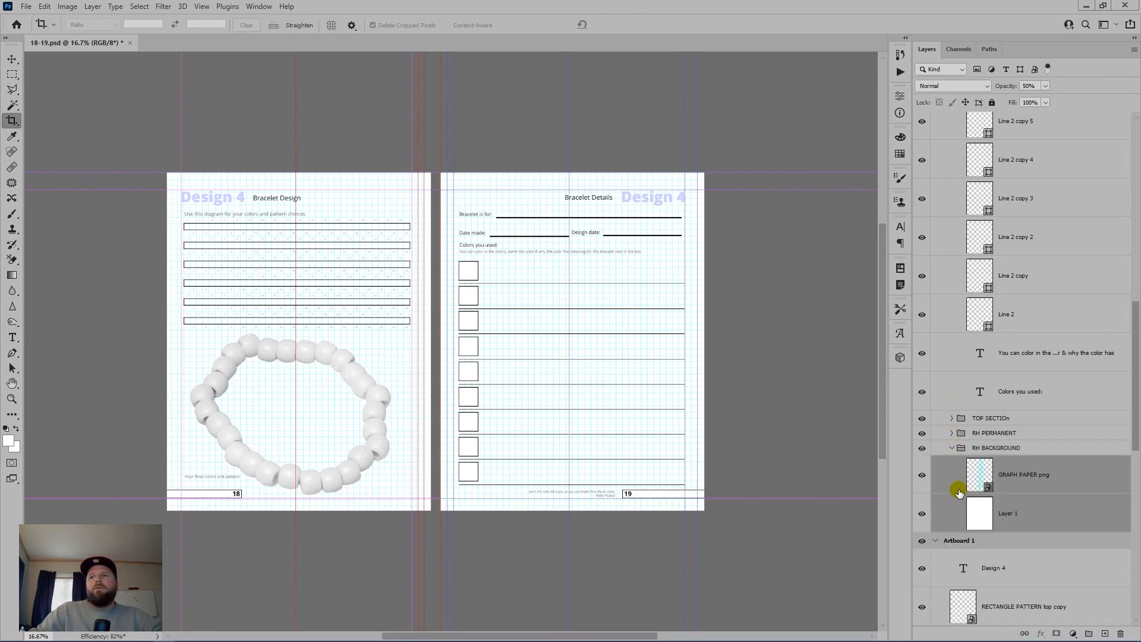
pyautogui.click(952, 449)
pyautogui.scroll(10, 978, 300)
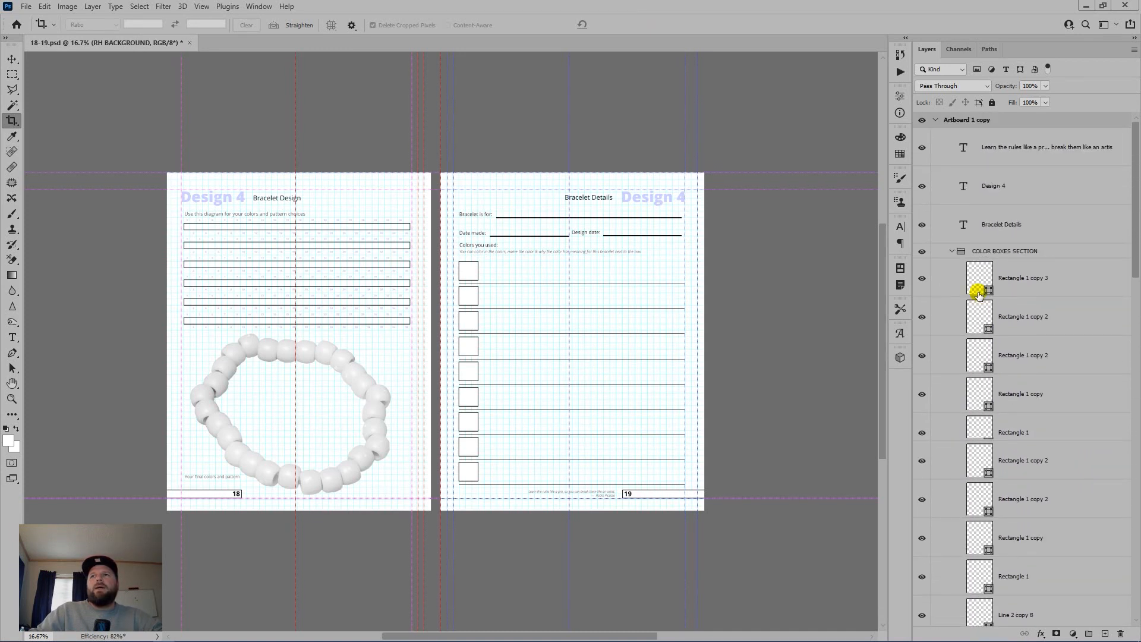
pyautogui.click(953, 251)
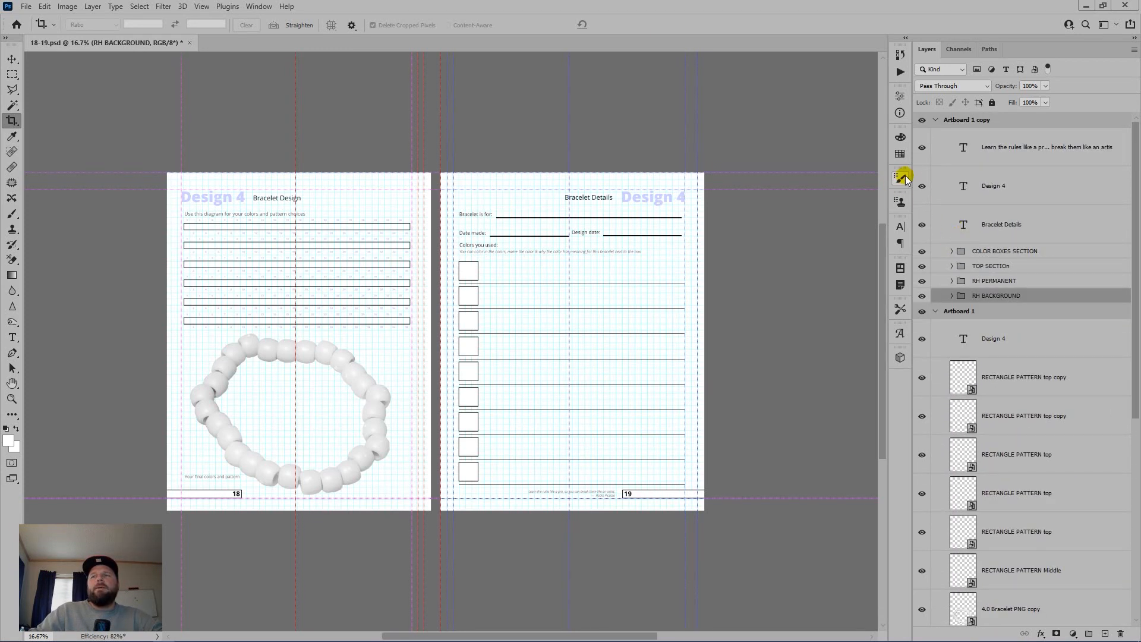
# Step: Save over the existing 18-19.psd, hide the guides and delete the Artboard 1 copy page
pyautogui.hotkey('ctrl', 'shift', 's')
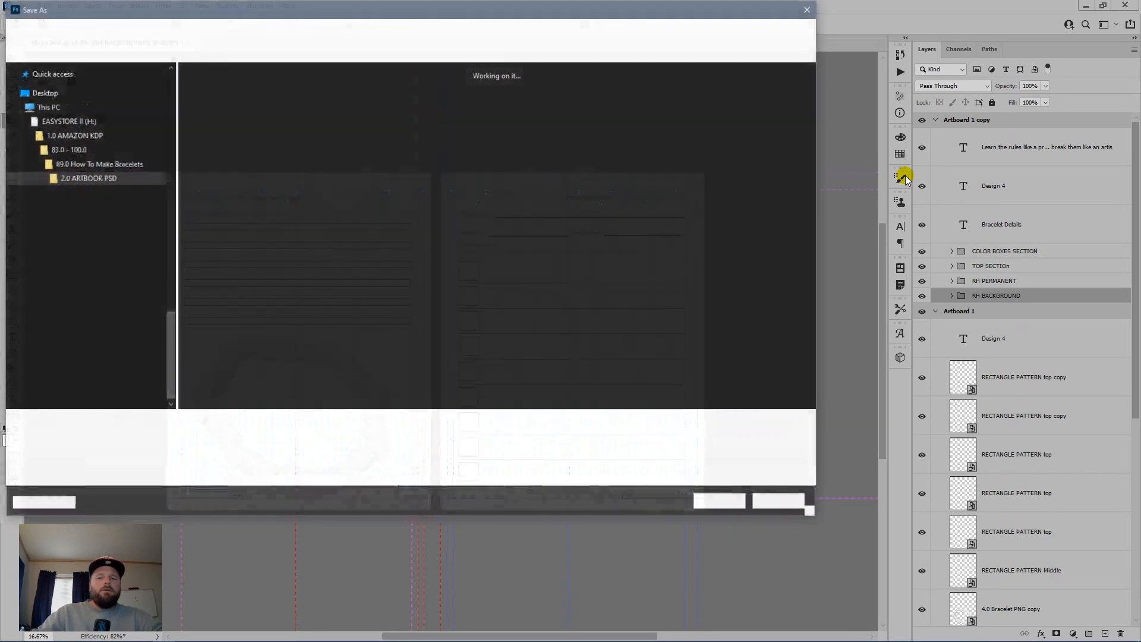
pyautogui.press('Return')
pyautogui.press('y')
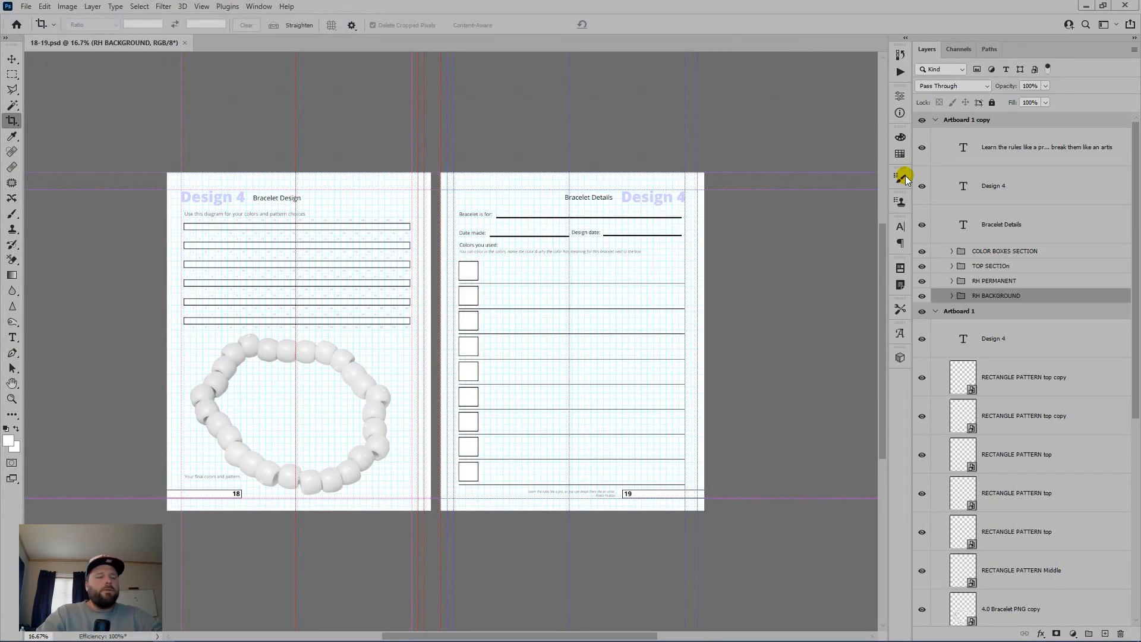
pyautogui.hotkey('ctrl', ';')
pyautogui.moveTo(1041, 120); pyautogui.dragTo(1121, 634)
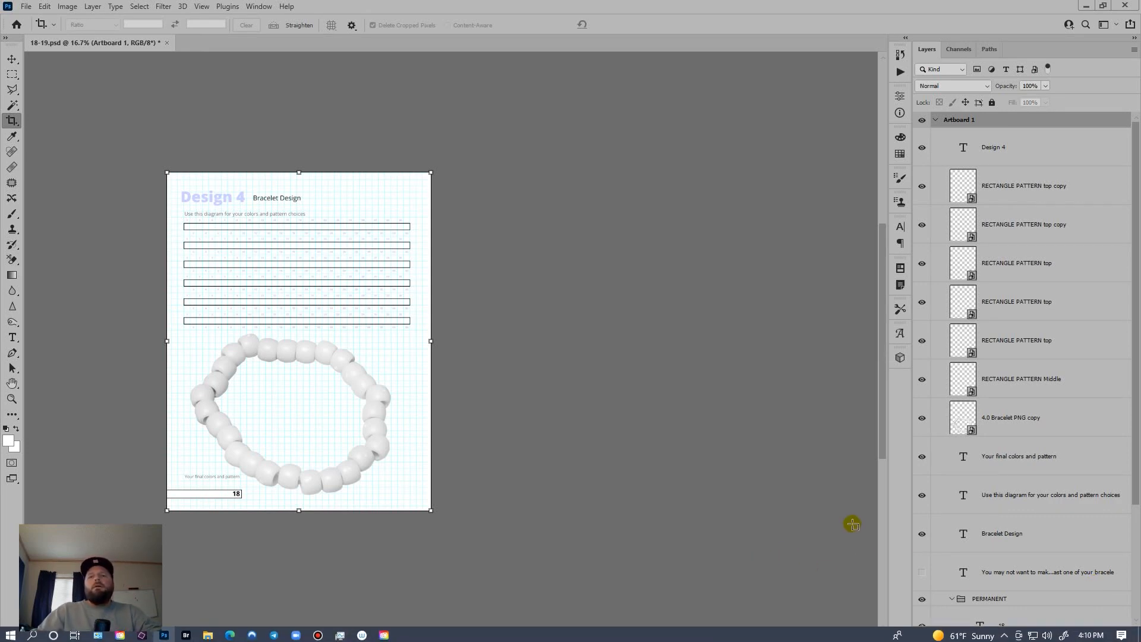
# Step: Flatten the left page, save it as 18.jpg, then undo back to the layered spread
pyautogui.hotkey('ctrl', 'shift', 'e')
pyautogui.hotkey('ctrl', 'shift', 's')
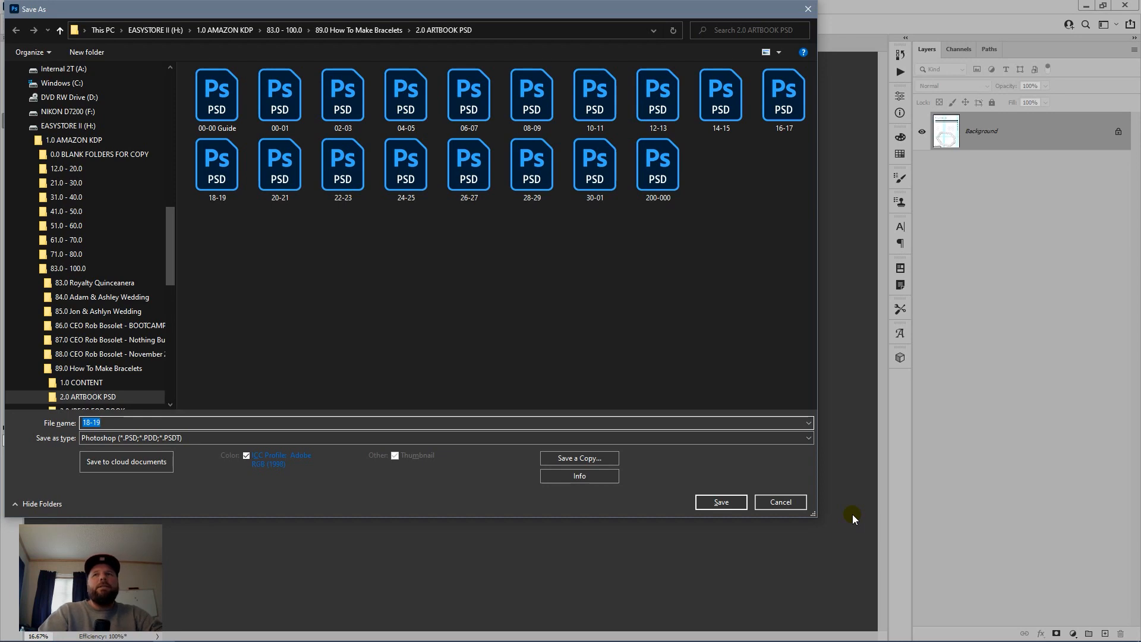
pyautogui.write('18')
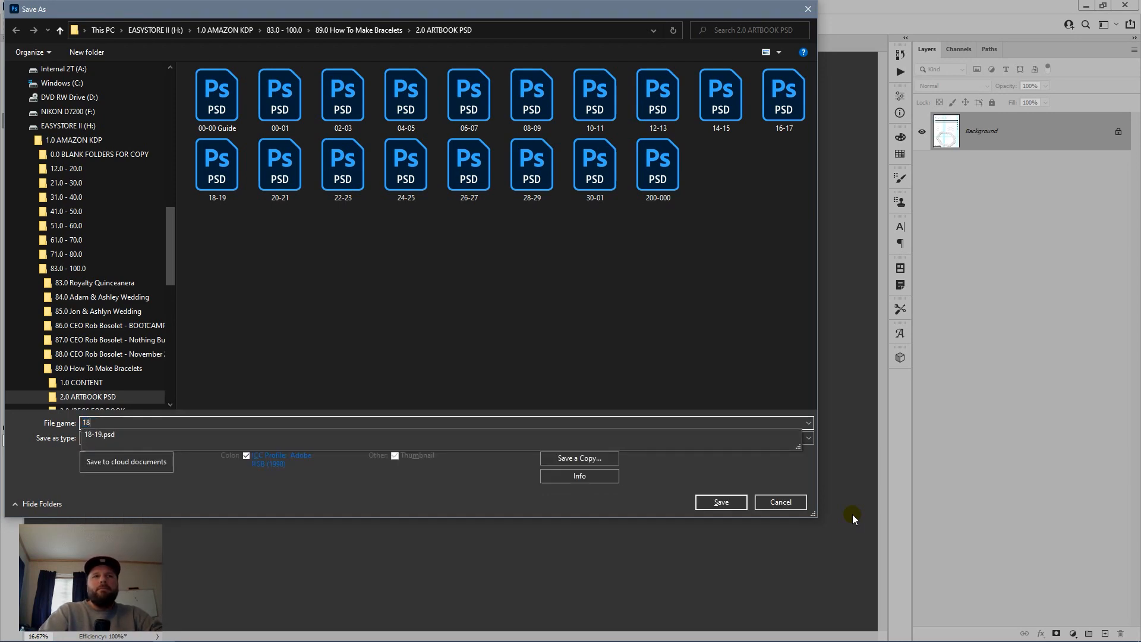
pyautogui.press('Tab')
pyautogui.press('j')
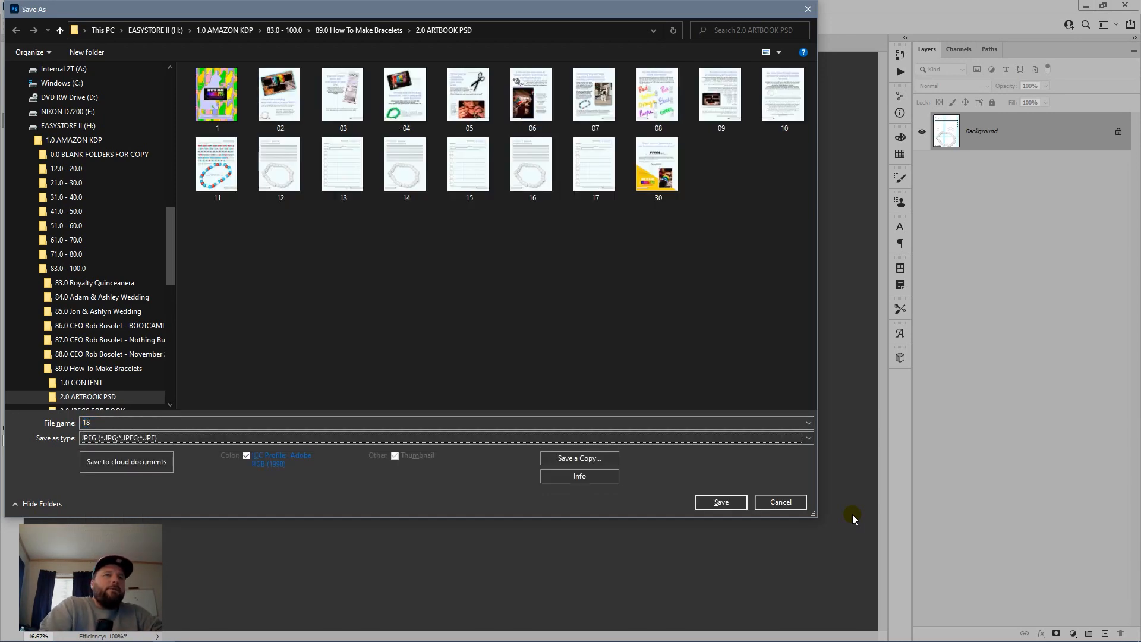
pyautogui.press('Return')
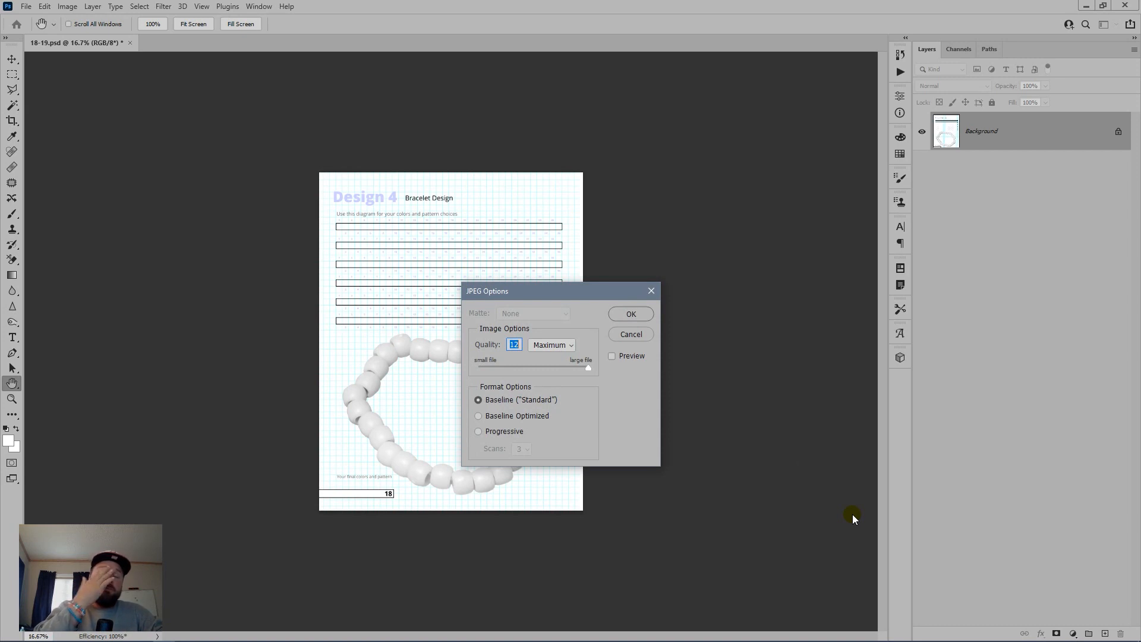
pyautogui.press('Return')
pyautogui.press('c')
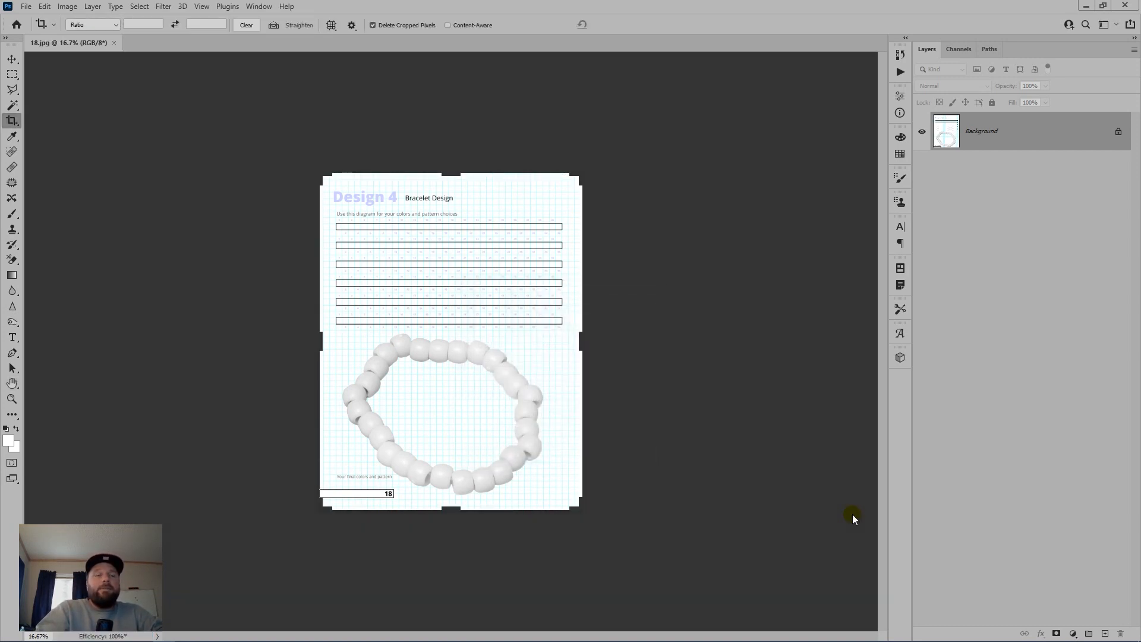
pyautogui.hotkey('ctrl', 'z')
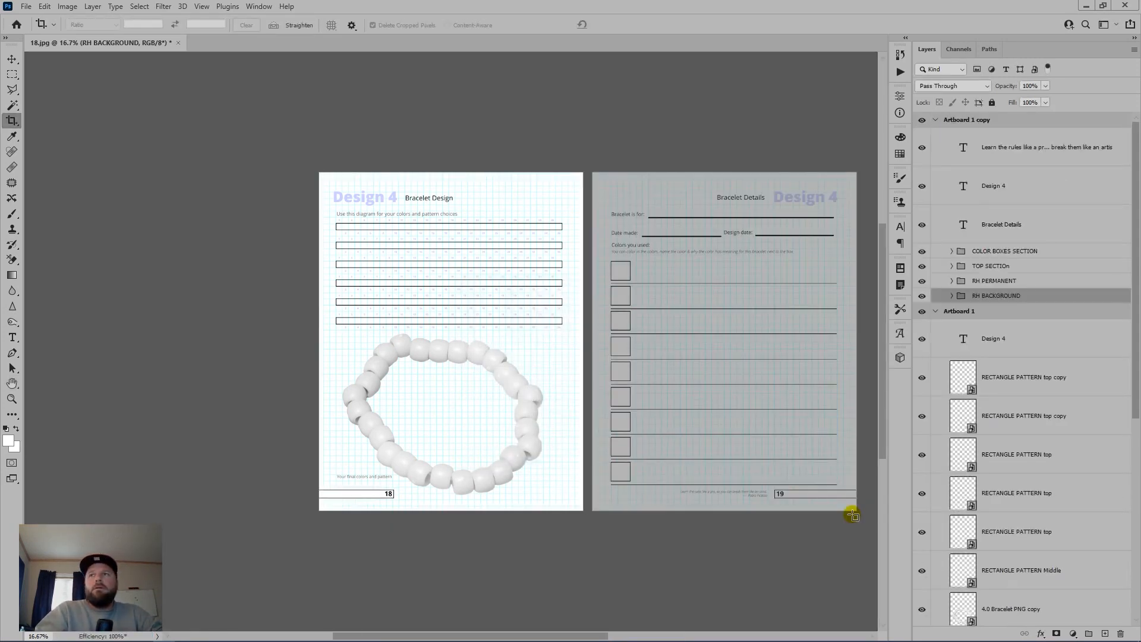
# Step: Move the right page's layers into Artboard 1 and delete the empty Artboard 1 copy
pyautogui.click(1037, 159)
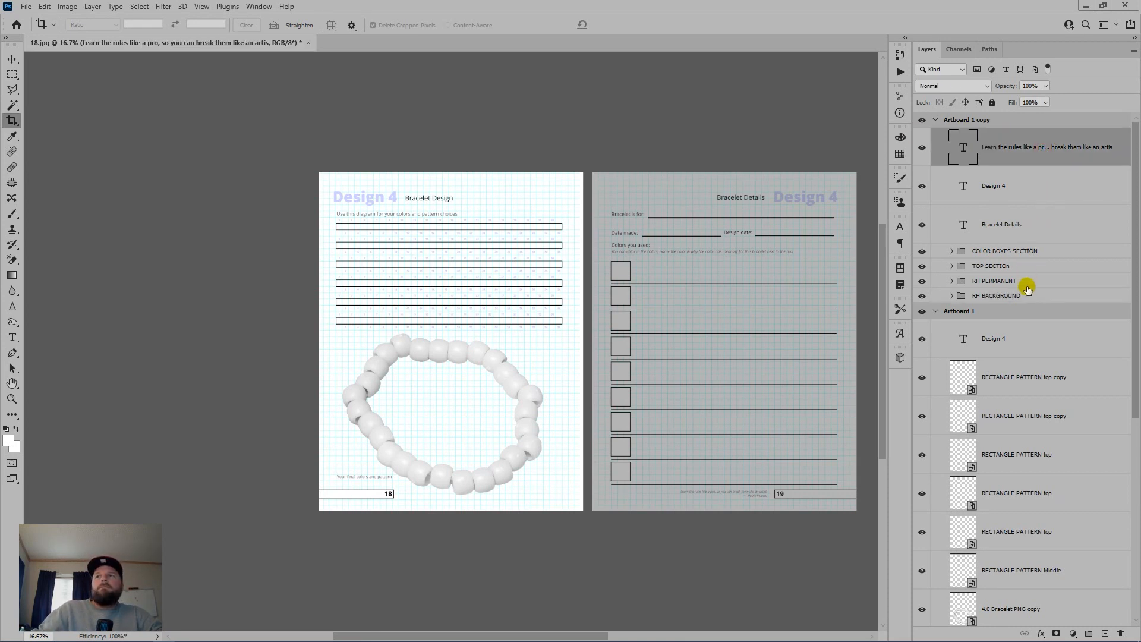
pyautogui.click(1035, 296)
pyautogui.press('Delete')
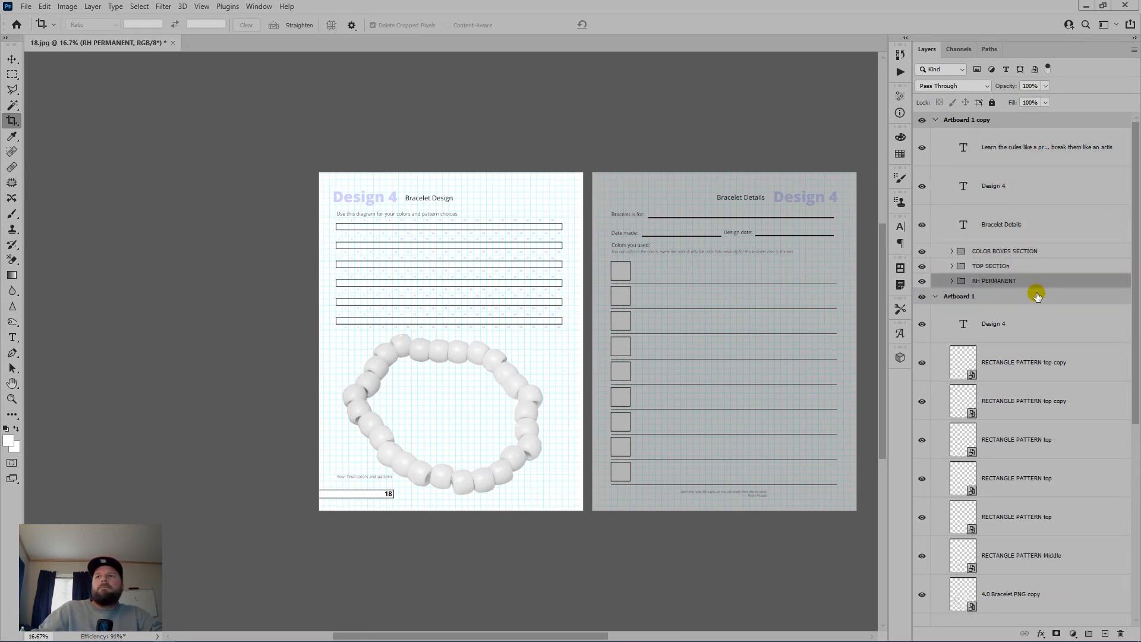
pyautogui.hotkey('ctrl', 'z')
pyautogui.click(1037, 293)
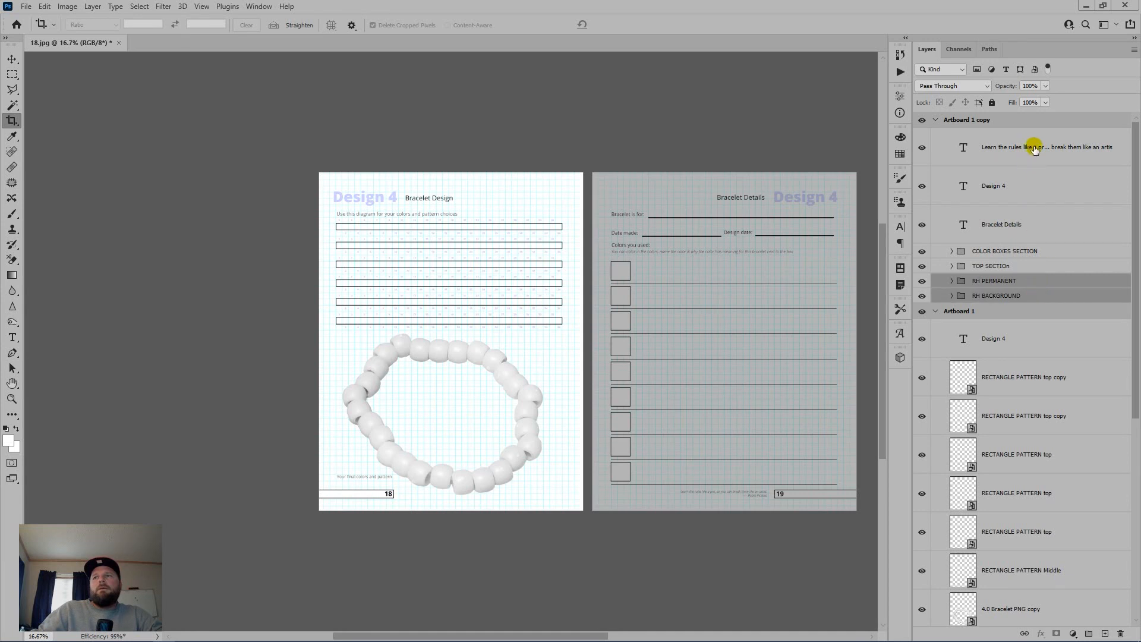
pyautogui.click(1036, 148)
pyautogui.keyDown('shift'); pyautogui.click(1044, 296); pyautogui.keyUp('shift')
pyautogui.moveTo(1044, 305); pyautogui.dragTo(1044, 309)
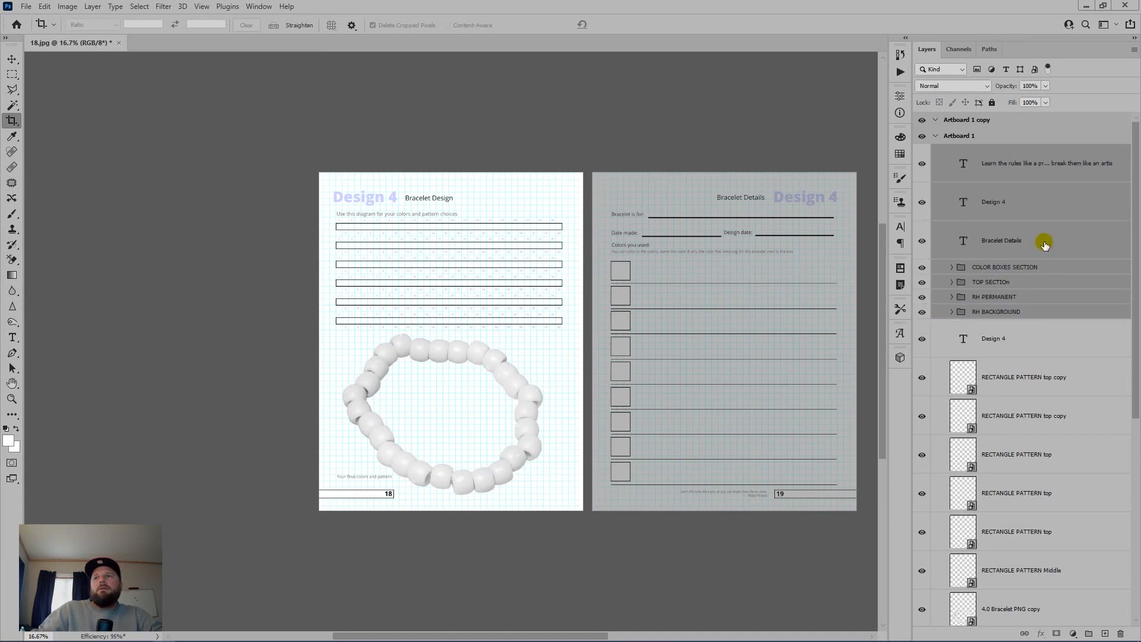
pyautogui.moveTo(1018, 120); pyautogui.dragTo(1121, 635)
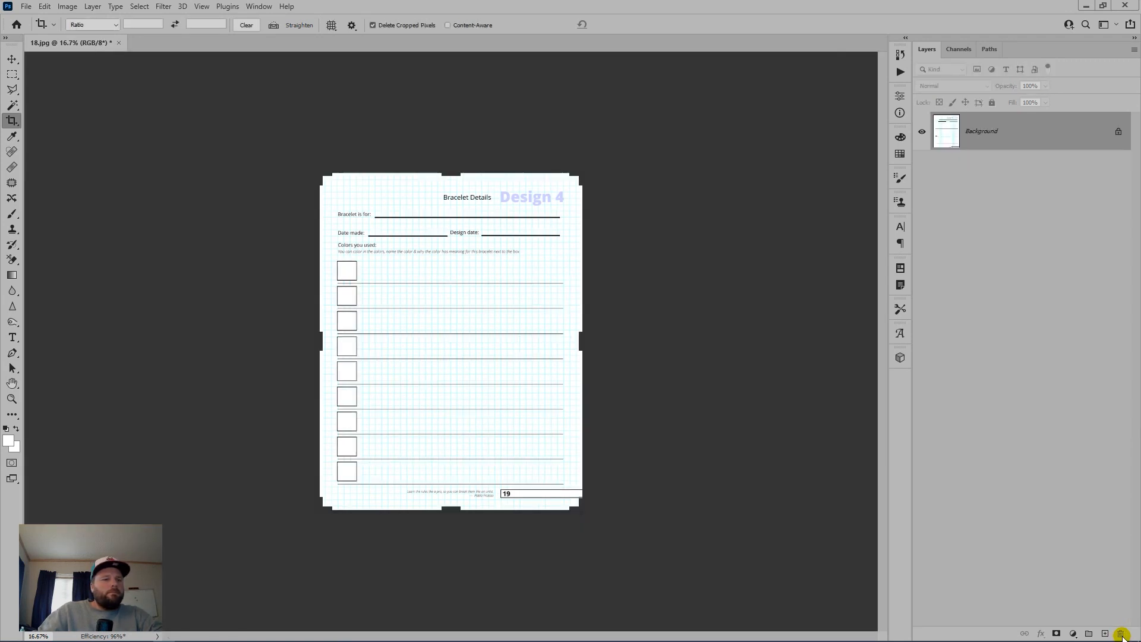
# Step: Save the right page as 19.jpg
pyautogui.hotkey('ctrl', 'shift', 's')
pyautogui.write('19')
pyautogui.press('Return')
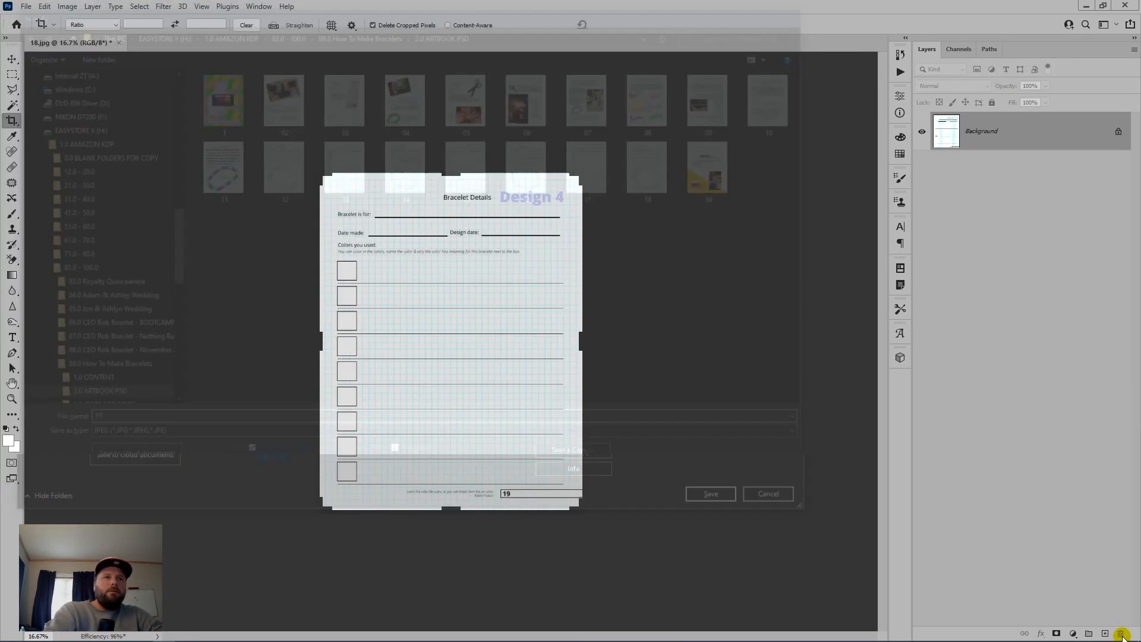
pyautogui.press('Return')
# Step: Close the spread and open 20-21.psd from Bridge
pyautogui.hotkey('ctrl', 'w')
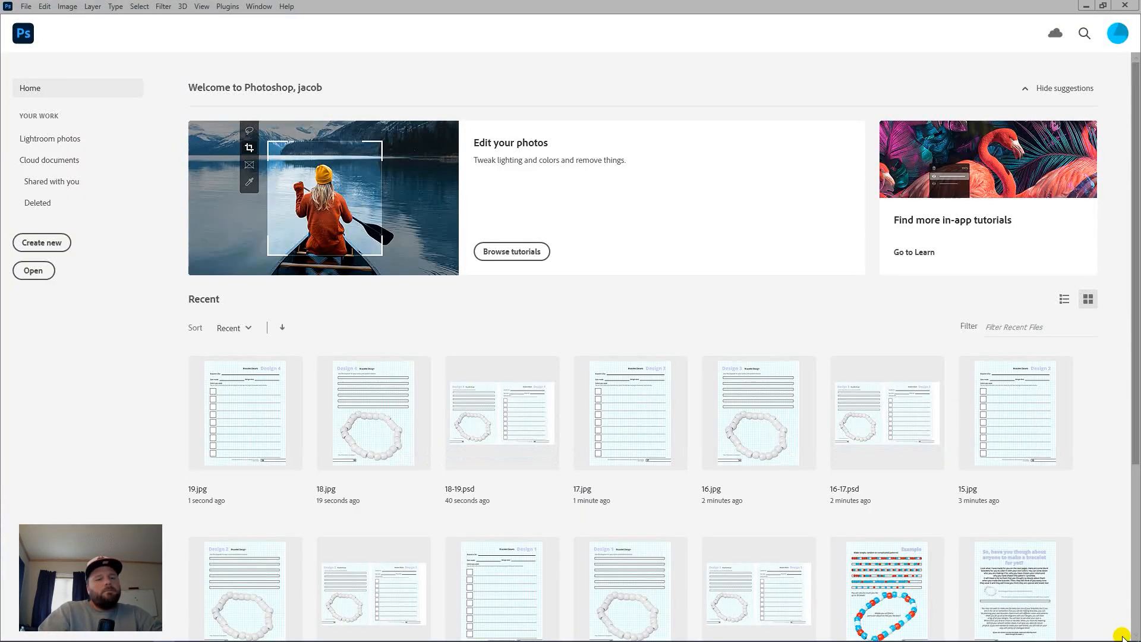
pyautogui.hotkey('alt', 'Tab')
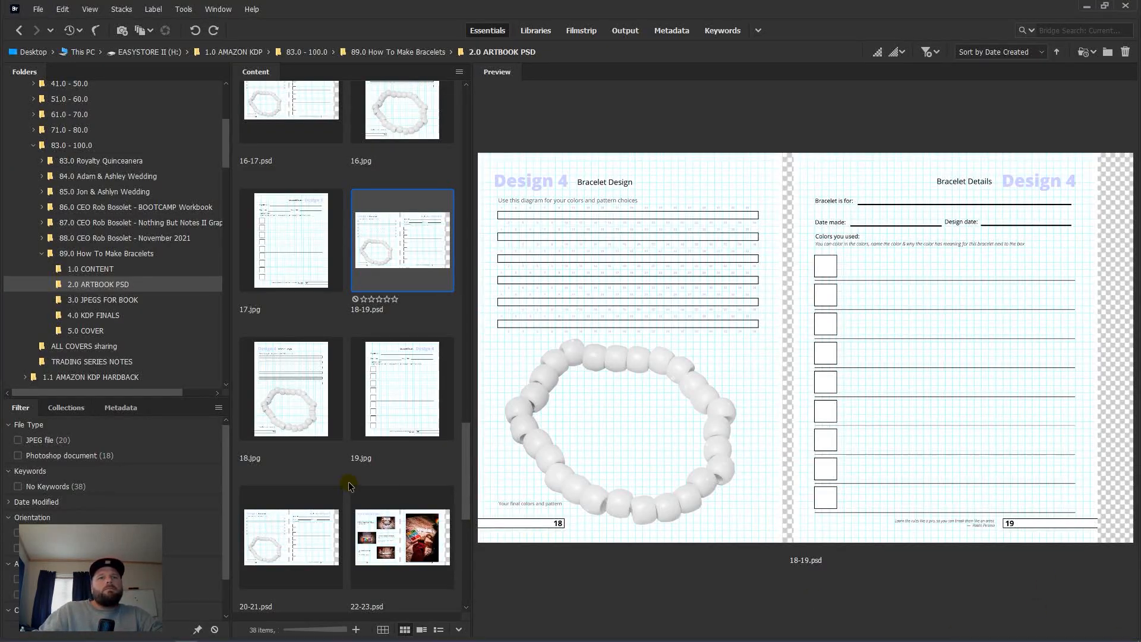
pyautogui.click(307, 537)
pyautogui.doubleClick(308, 536)
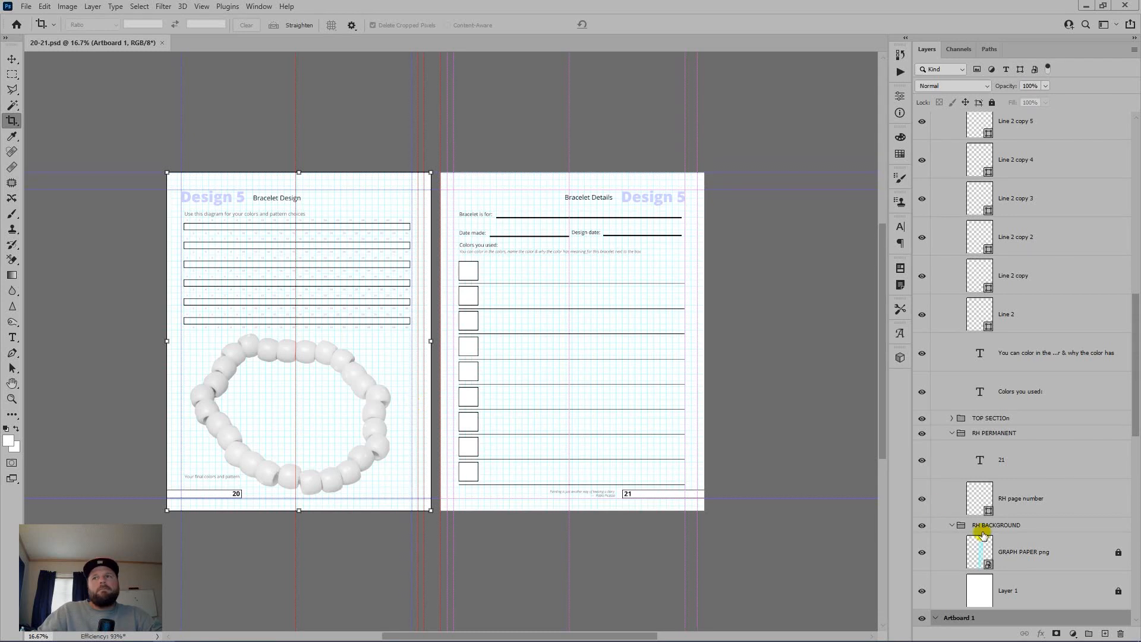
# Step: Unlock GRAPH PAPER png and Layer 1, and collapse the COLOR BOXES SECTION and RH PERMANENT groups
pyautogui.click(1081, 555)
pyautogui.keyDown('shift'); pyautogui.click(1081, 592); pyautogui.keyUp('shift')
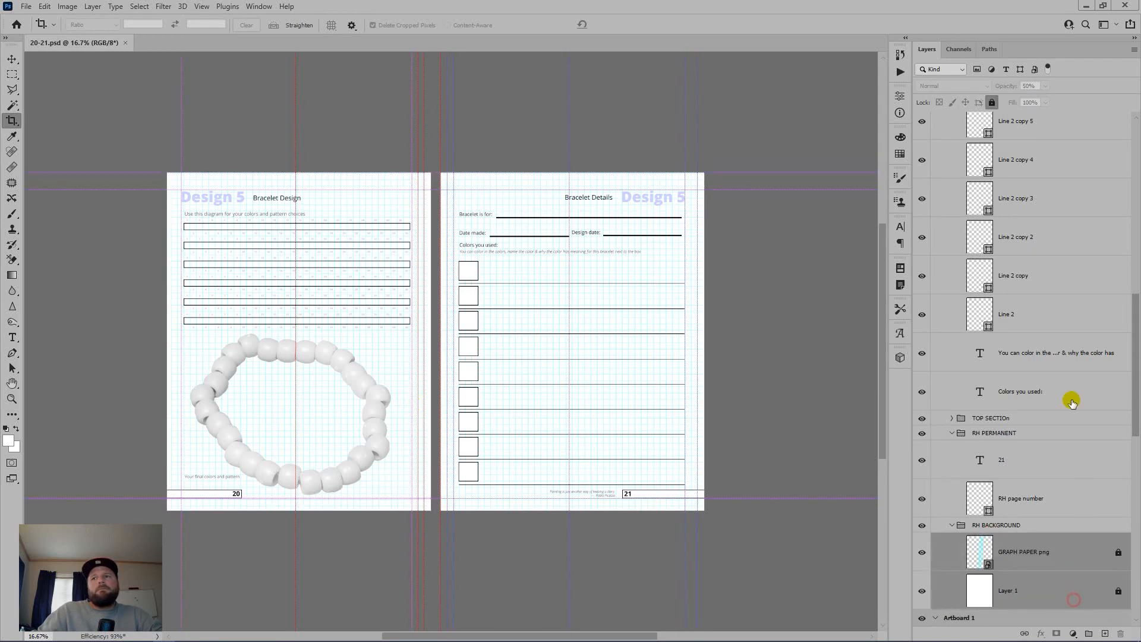
pyautogui.click(991, 103)
pyautogui.scroll(10, 996, 344)
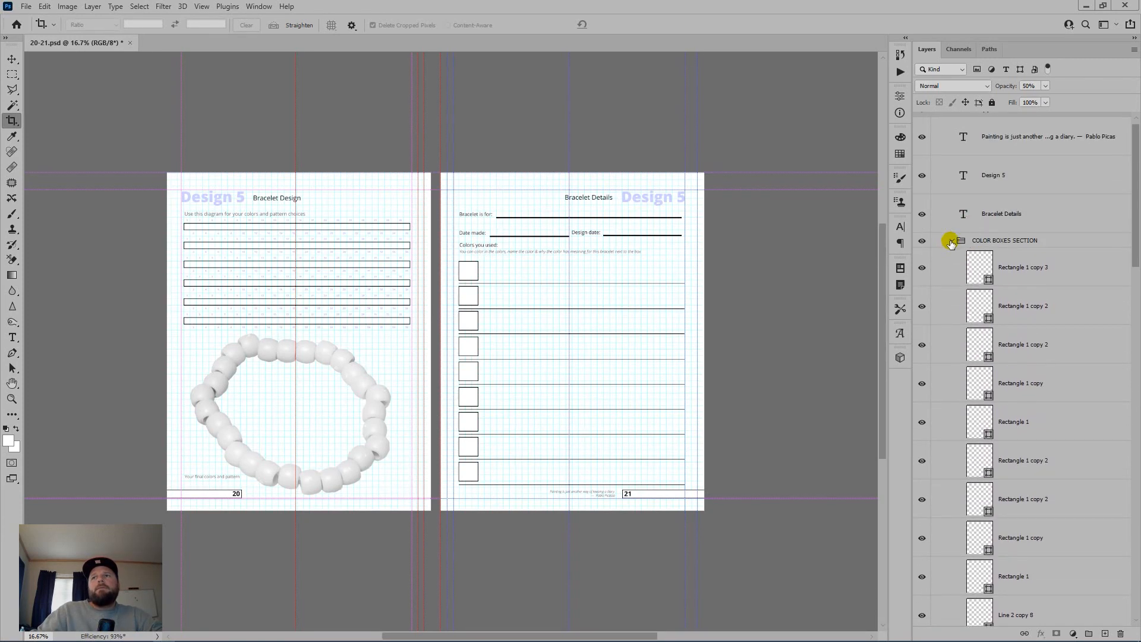
pyautogui.click(951, 240)
pyautogui.click(951, 270)
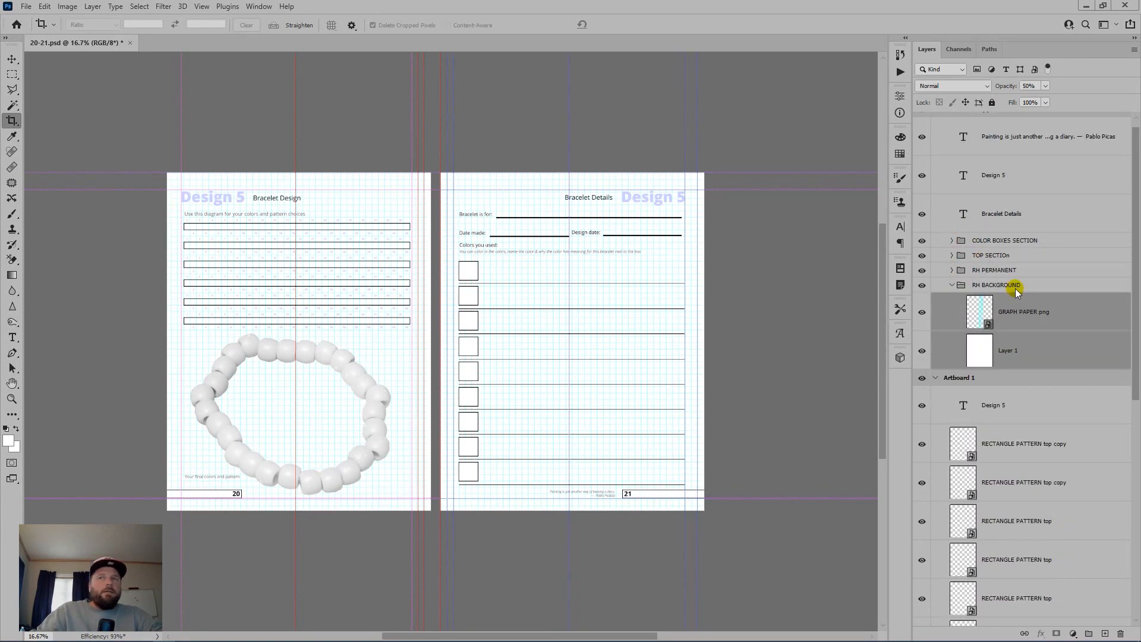
# Step: Save over the existing 20-21.psd, hide the guides and delete the Artboard 1 copy page
pyautogui.hotkey('ctrl', 'shift', 's')
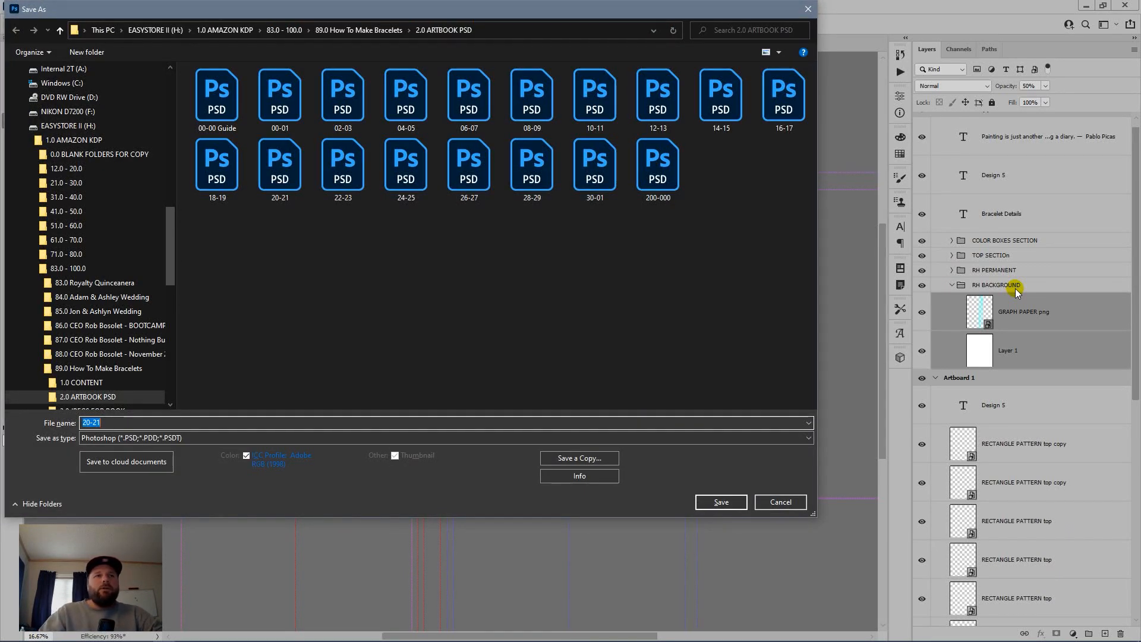
pyautogui.press('Return')
pyautogui.press('Left')
pyautogui.press('Return')
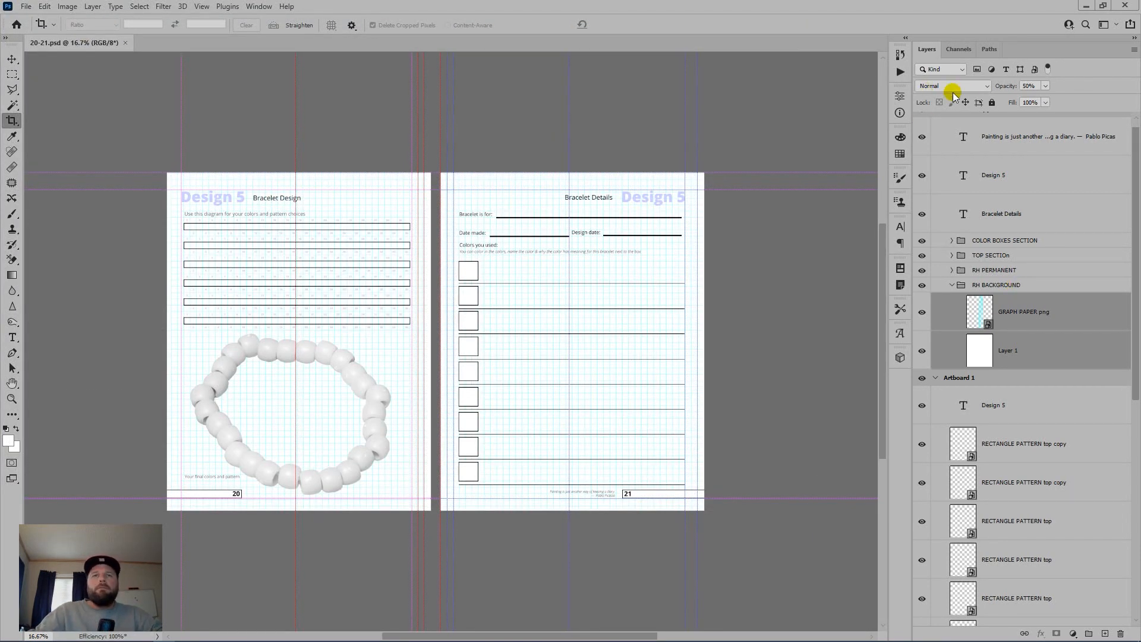
pyautogui.hotkey('ctrl', ';')
pyautogui.scroll(1, 1042, 160)
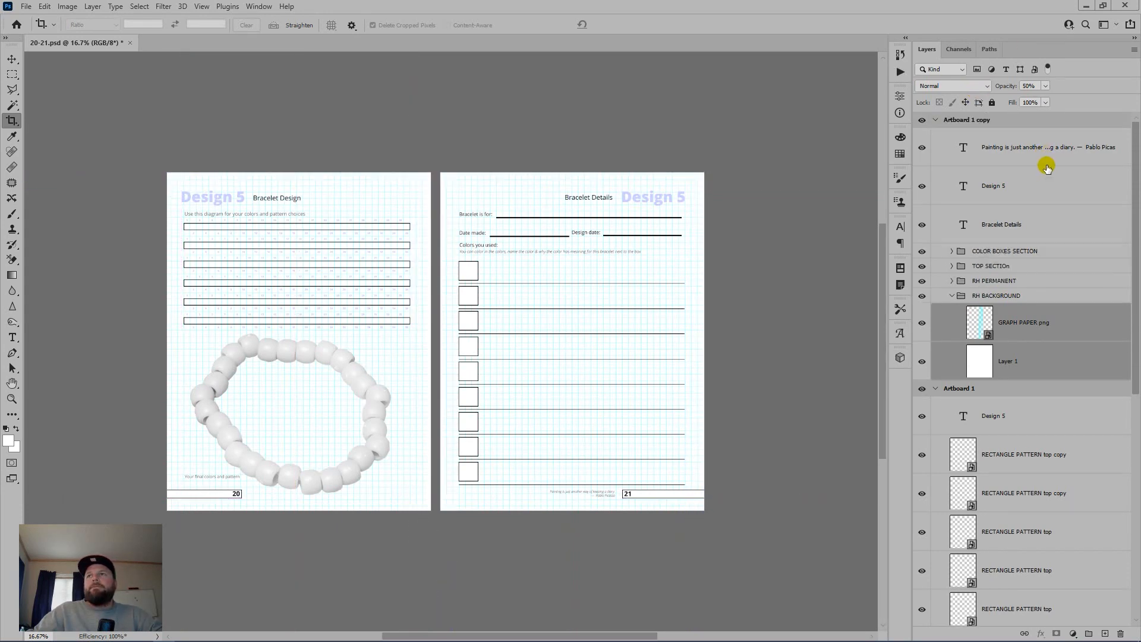
pyautogui.moveTo(1041, 120); pyautogui.dragTo(1121, 634)
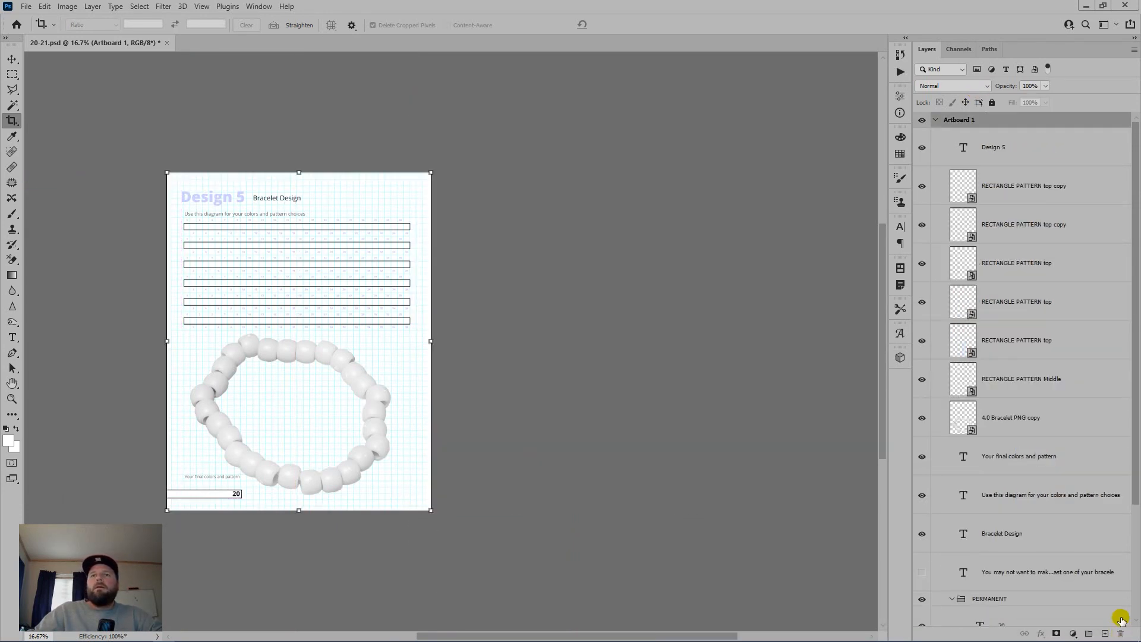
# Step: Flatten the left page, save it as 20.jpg, then undo to restore both artboards
pyautogui.hotkey('ctrl', 'shift', 'e')
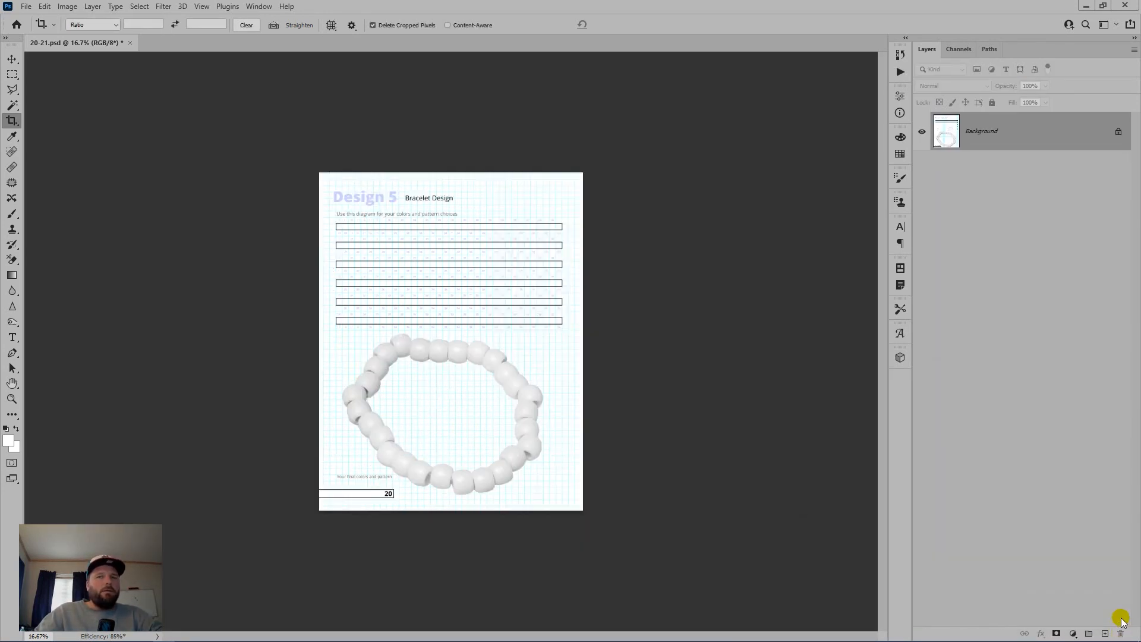
pyautogui.hotkey('ctrl', 'shift', 's')
pyautogui.write('20')
pyautogui.press('Tab')
pyautogui.press('j')
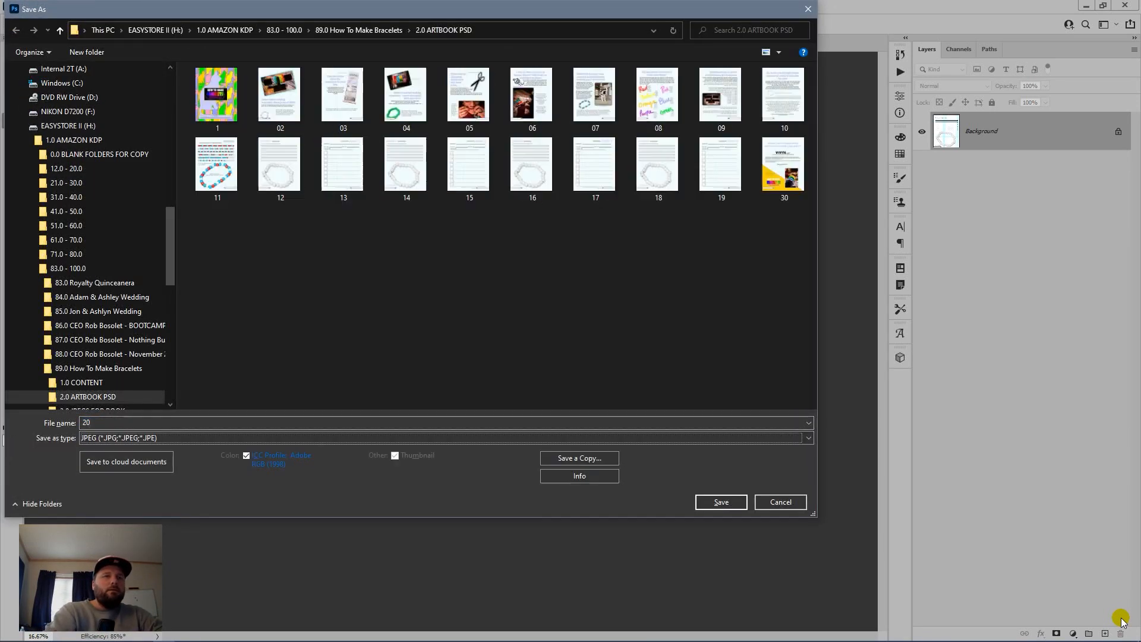
pyautogui.press('Return')
pyautogui.press('Return')
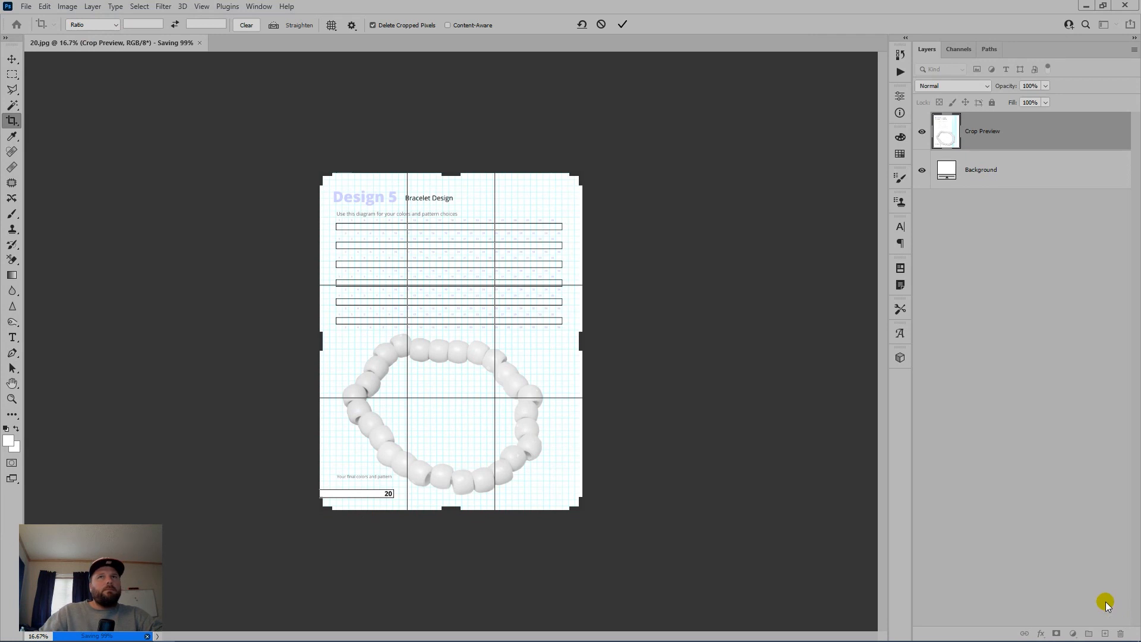
pyautogui.hotkey('ctrl', 'z')
pyautogui.hotkey('ctrl', 'z')
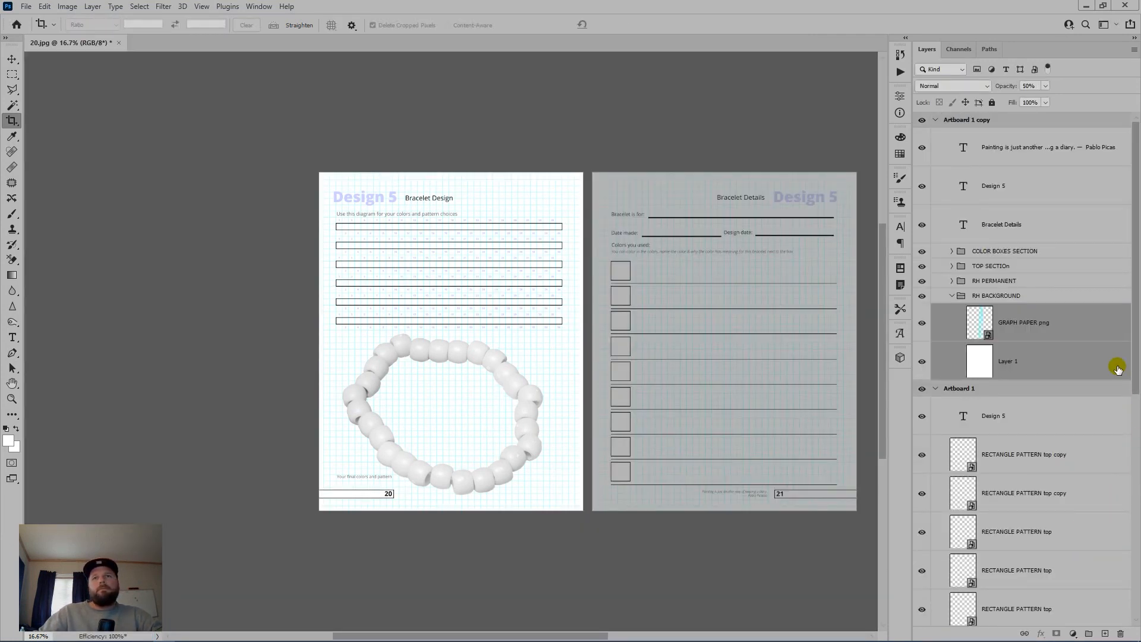
# Step: Move the right page's layers into Artboard 1 and delete the empty Artboard 1 copy
pyautogui.click(1023, 159)
pyautogui.keyDown('shift'); pyautogui.click(1034, 362); pyautogui.keyUp('shift')
pyautogui.moveTo(1035, 362)
pyautogui.mouseDown()
pyautogui.moveTo(960, 375)
pyautogui.moveTo(1029, 308)
pyautogui.moveTo(1014, 121)
pyautogui.mouseUp()
pyautogui.moveTo(1033, 272); pyautogui.dragTo(1120, 633)
# Step: Flatten page 21, save it as 21.jpg, close it and return to Bridge
pyautogui.hotkey('ctrl', 'shift', 'e')
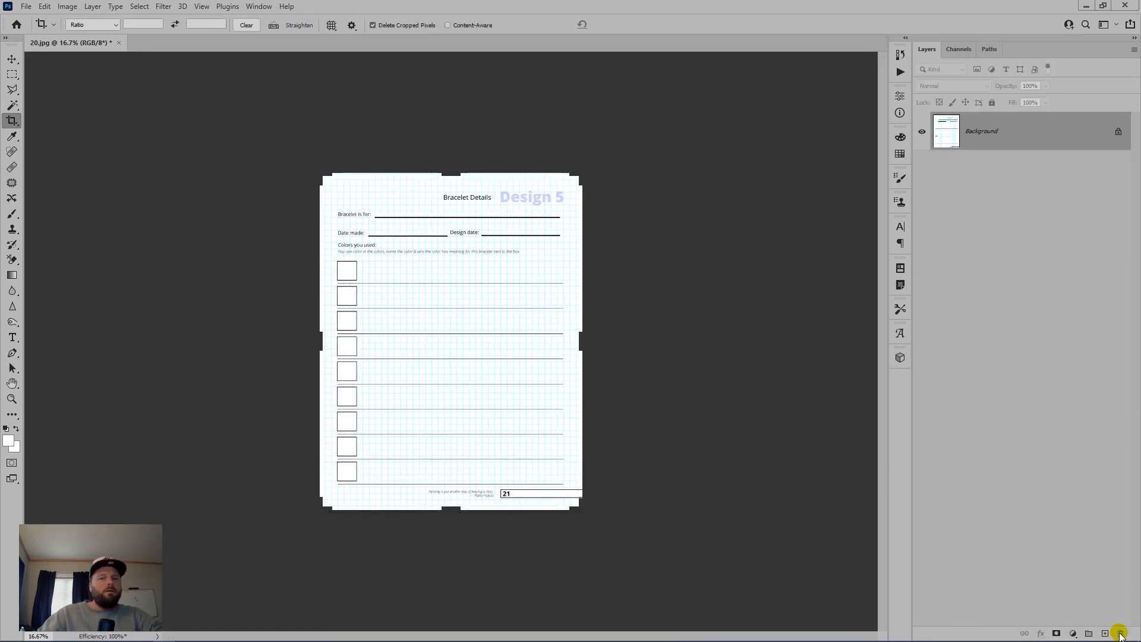
pyautogui.hotkey('ctrl', 'shift', 's')
pyautogui.write('21')
pyautogui.press('Return')
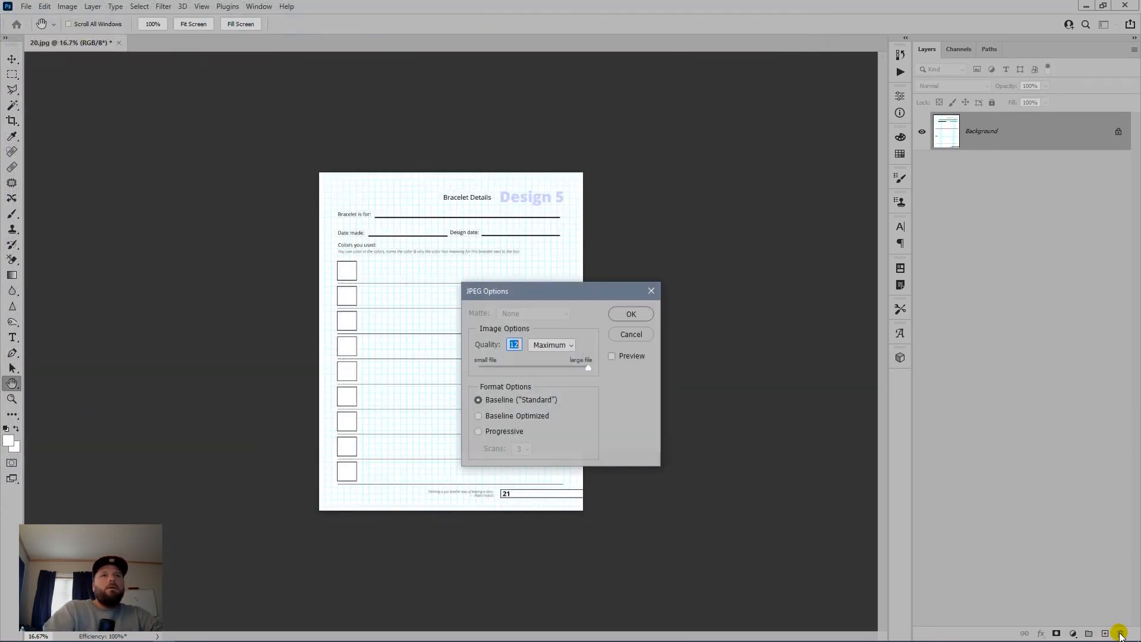
pyautogui.press('Return')
pyautogui.press('c')
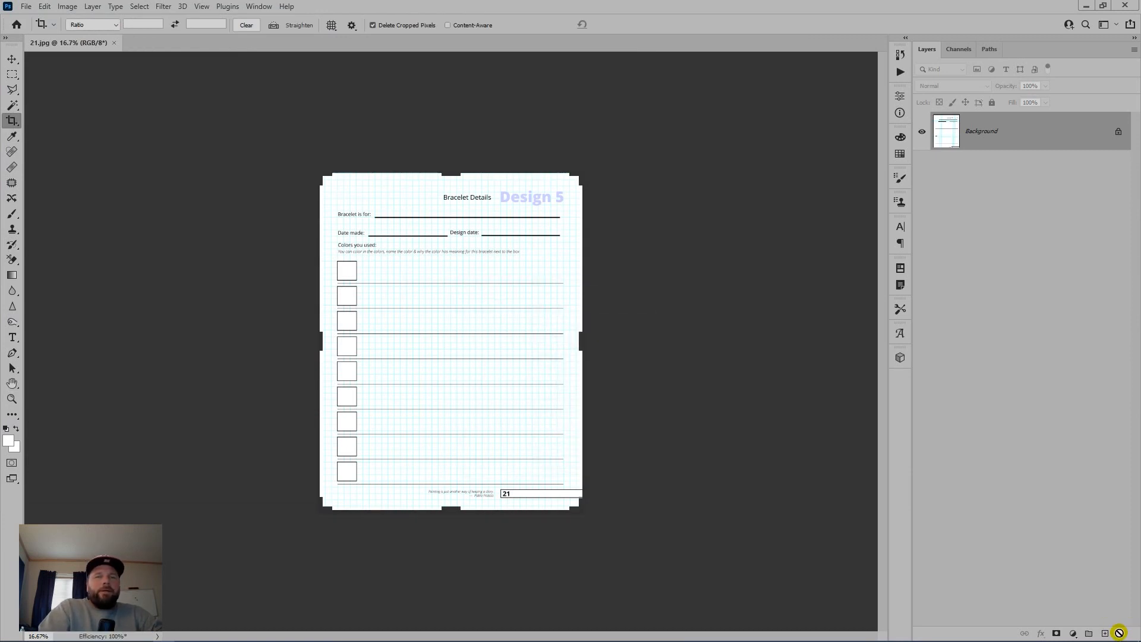
pyautogui.hotkey('ctrl', 'w')
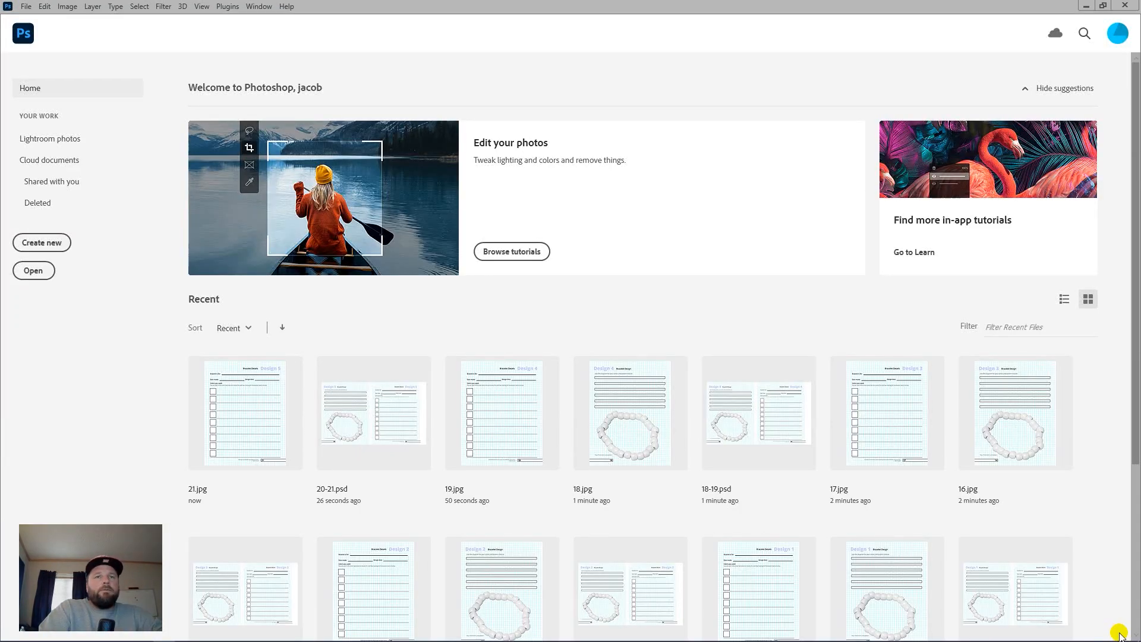
pyautogui.hotkey('alt', 'Tab')
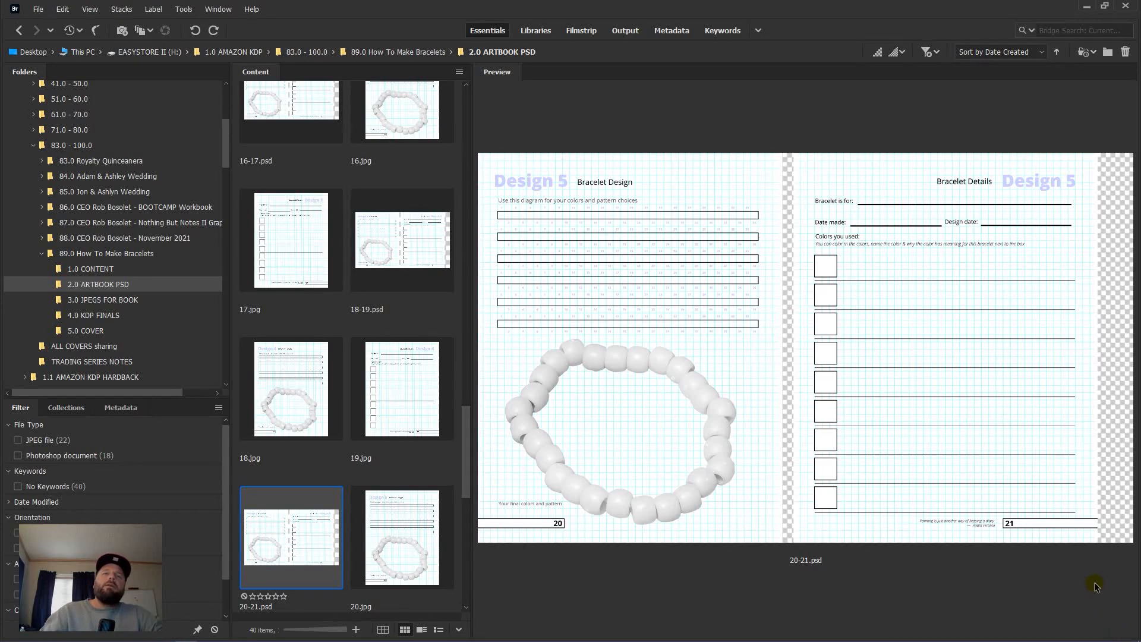
# Step: Scroll to the 22-23.psd thumbnail in Bridge and open it in Photoshop
pyautogui.scroll(-3, 338, 420)
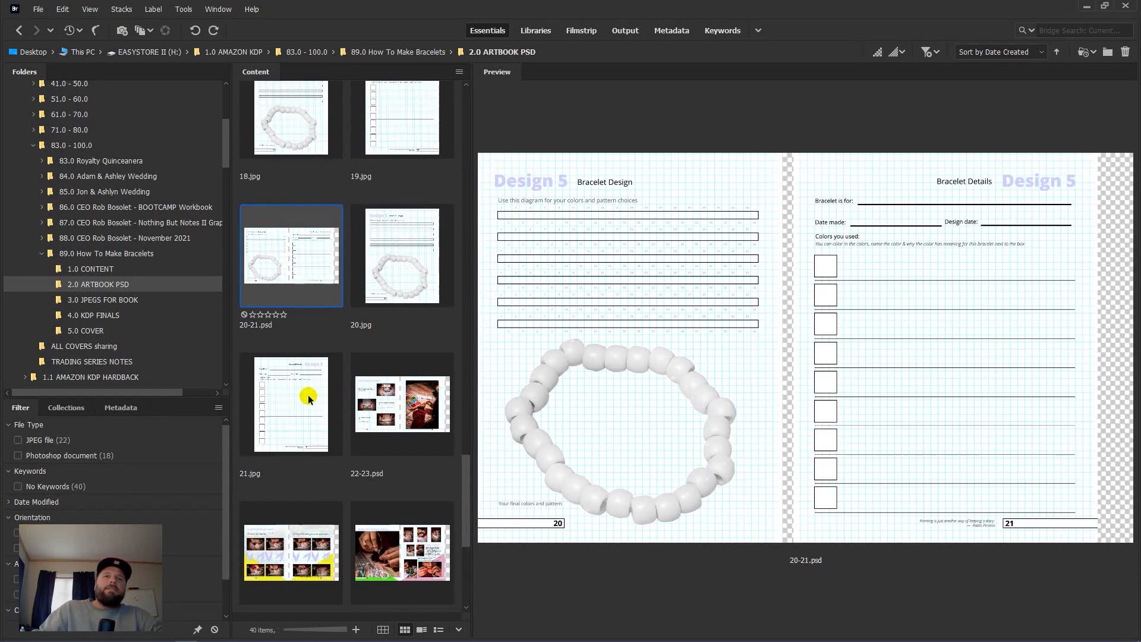
pyautogui.click(400, 427)
pyautogui.doubleClick(400, 427)
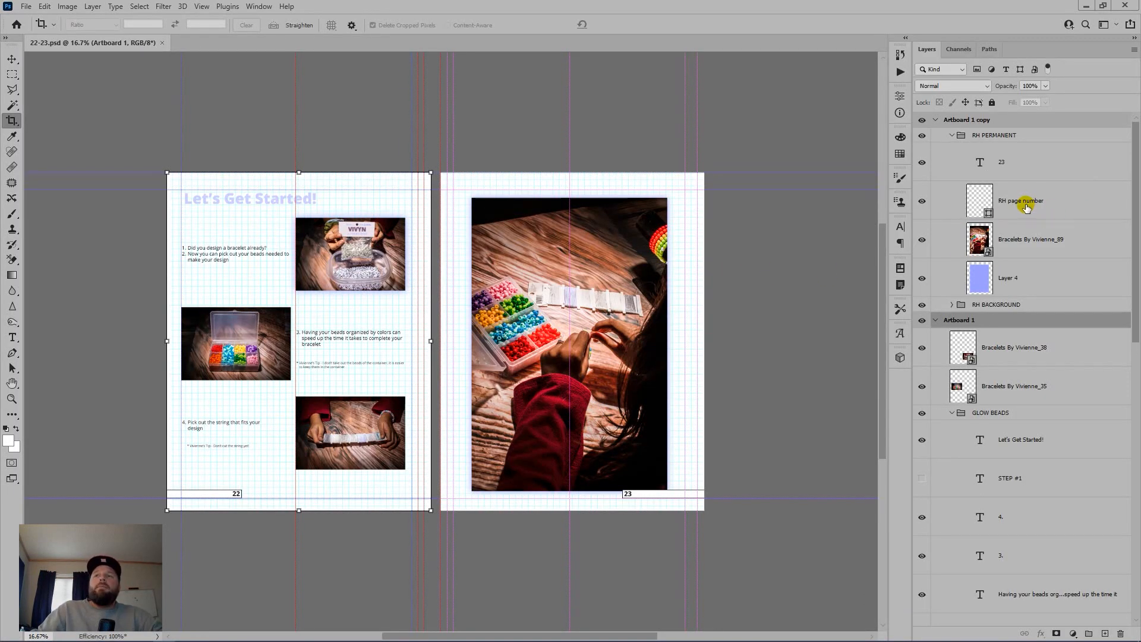
# Step: Expand RH BACKGROUND, hide the guides, delete Artboard 1 copy and flatten the left page
pyautogui.scroll(-2, 1063, 390)
pyautogui.click(953, 224)
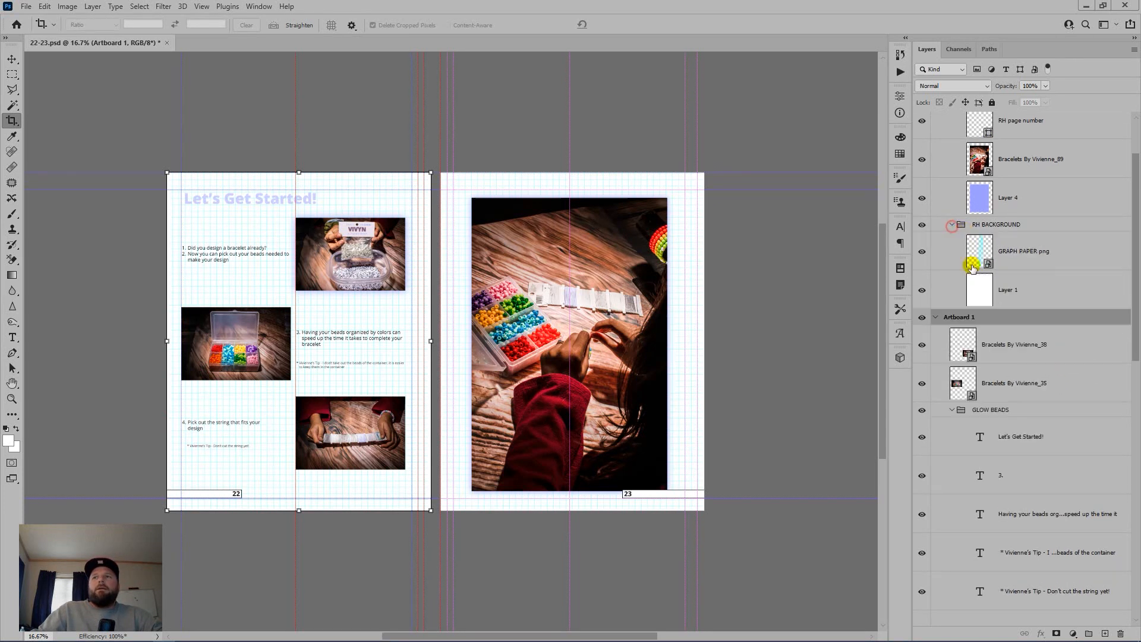
pyautogui.scroll(-3, 1010, 305)
pyautogui.scroll(4, 1010, 305)
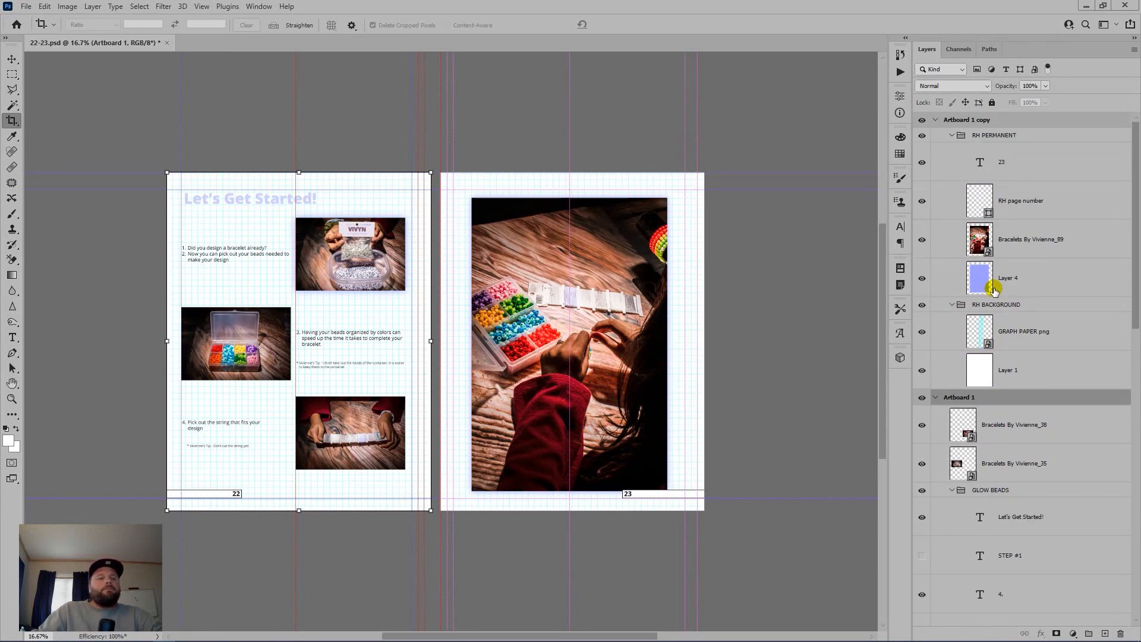
pyautogui.hotkey('ctrl', ';')
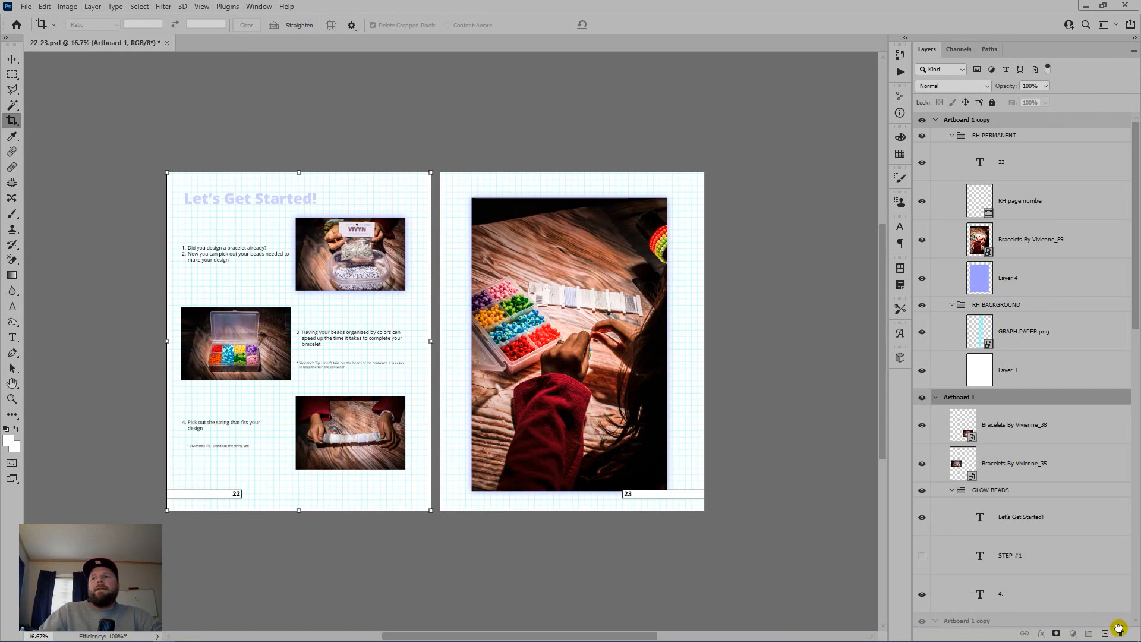
pyautogui.click(1120, 633)
pyautogui.click(1121, 632)
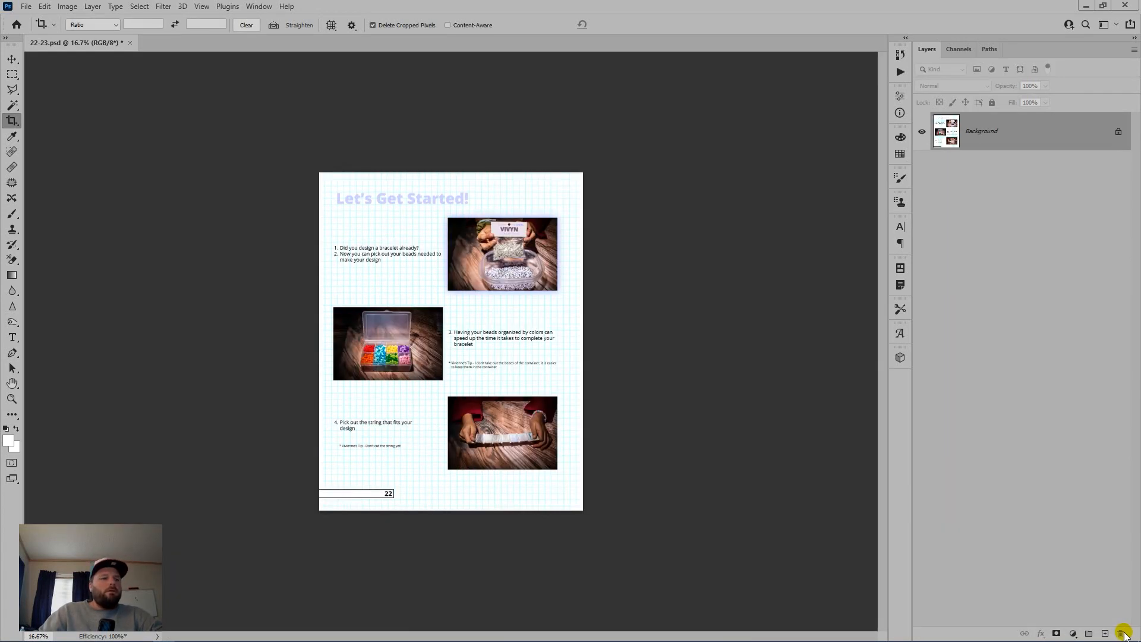
# Step: Save page 22 as 22.jpg, then undo back to the layered two-page spread
pyautogui.hotkey('ctrl', 'shift', 's')
pyautogui.write('22')
pyautogui.press('Tab')
pyautogui.press('j')
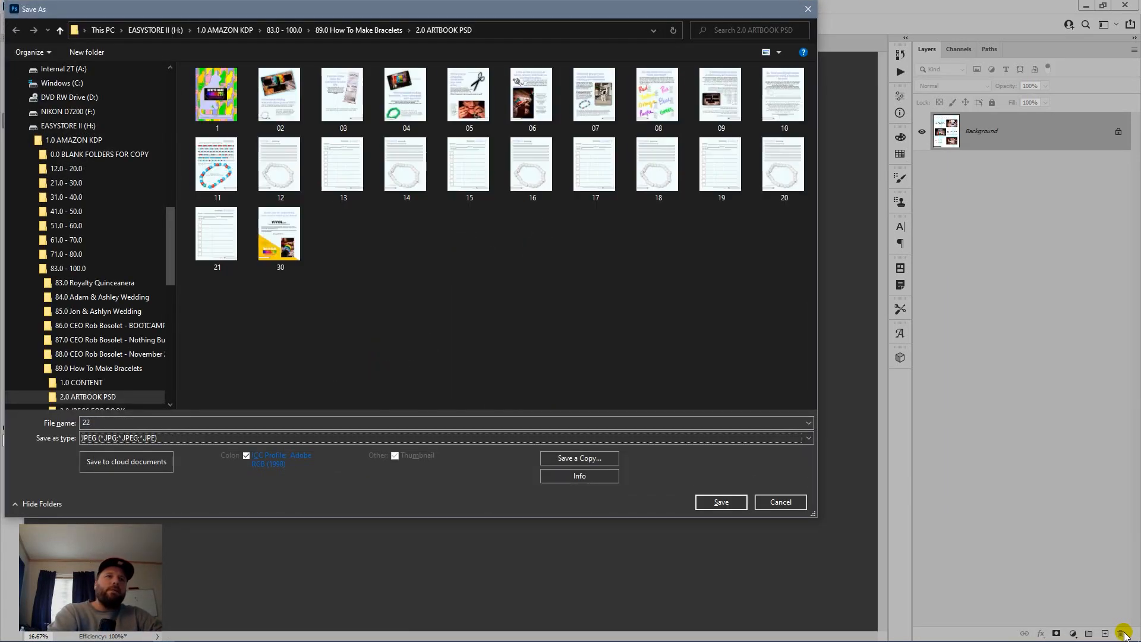
pyautogui.press('Return')
pyautogui.press('Return')
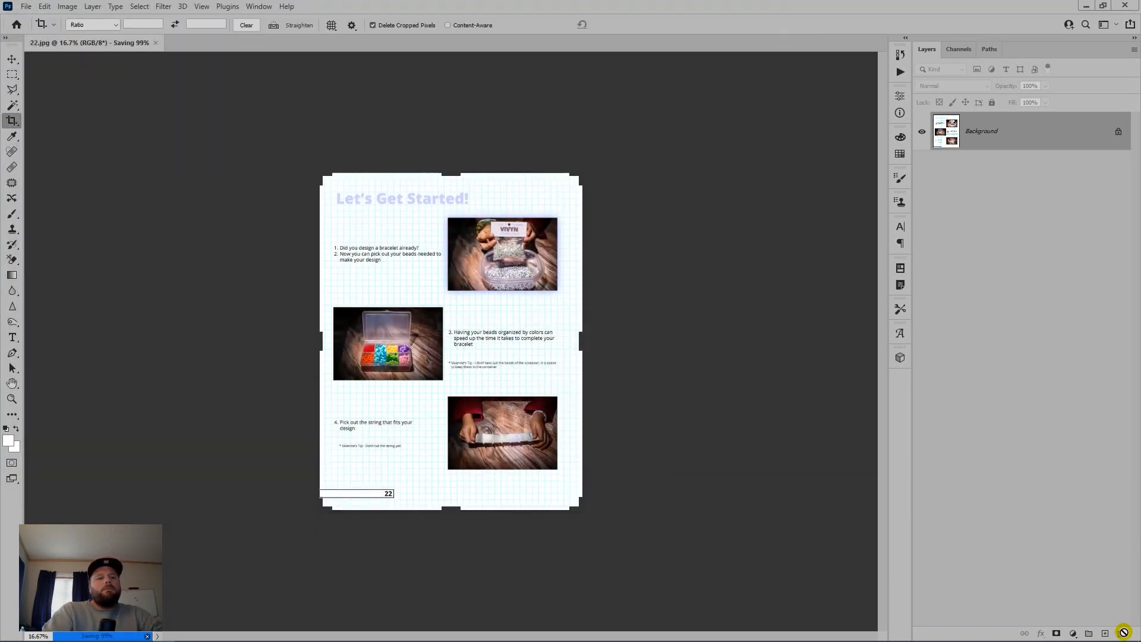
pyautogui.hotkey('ctrl', 'z')
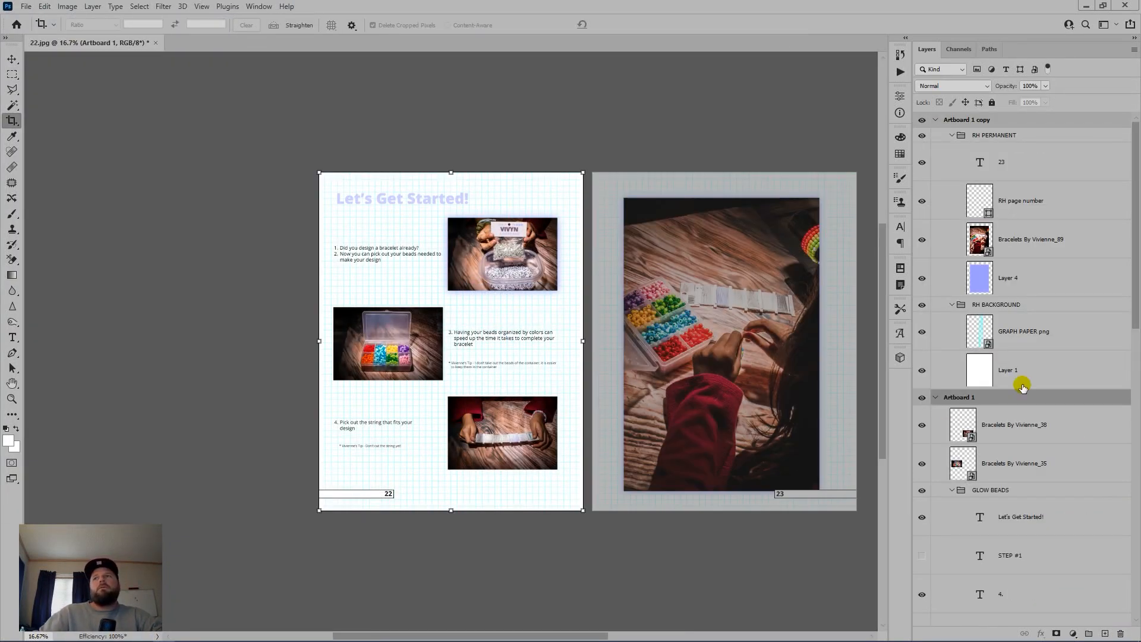
# Step: Move RH PERMANENT through Layer 1 into Artboard 1, delete Artboard 1 copy and flatten
pyautogui.click(1060, 135)
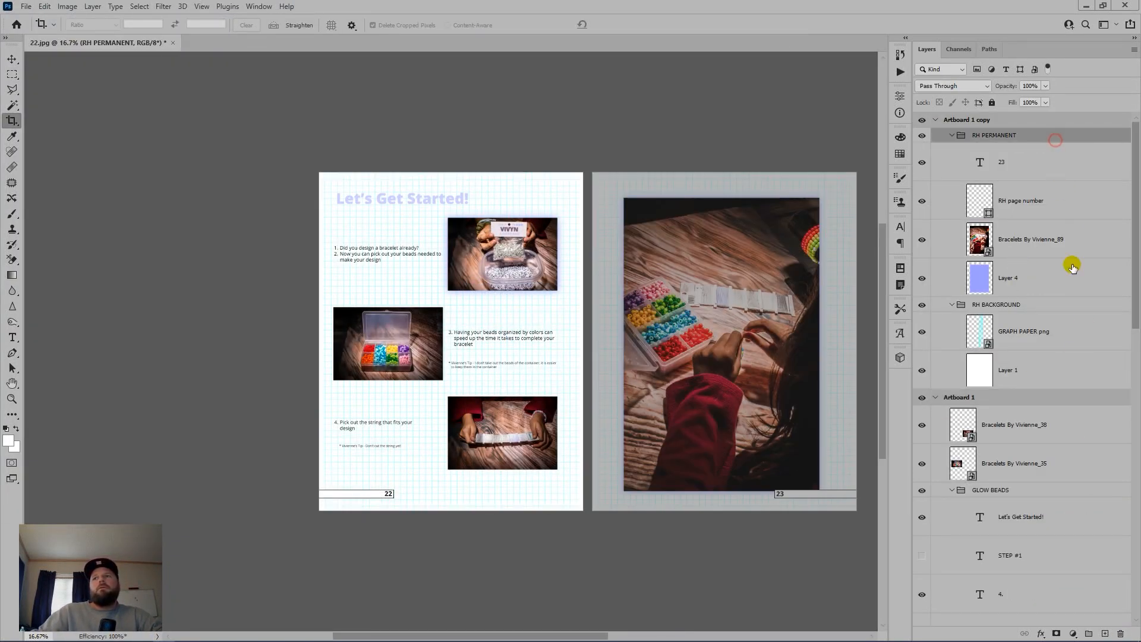
pyautogui.keyDown('shift'); pyautogui.click(1042, 377); pyautogui.keyUp('shift')
pyautogui.moveTo(1045, 395); pyautogui.dragTo(1043, 397)
pyautogui.moveTo(1024, 124); pyautogui.dragTo(1124, 630)
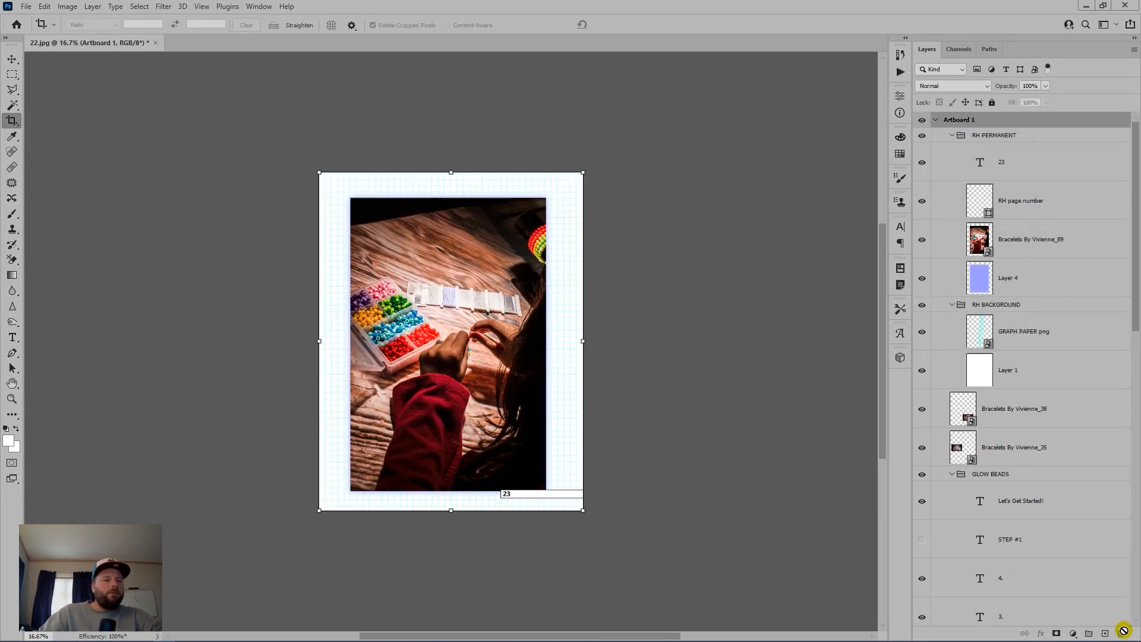
pyautogui.hotkey('ctrl', 'shift', 'e')
# Step: Save page 23 as 23.jpg, close it and return to Bridge's folder view
pyautogui.hotkey('ctrl', 'shift', 's')
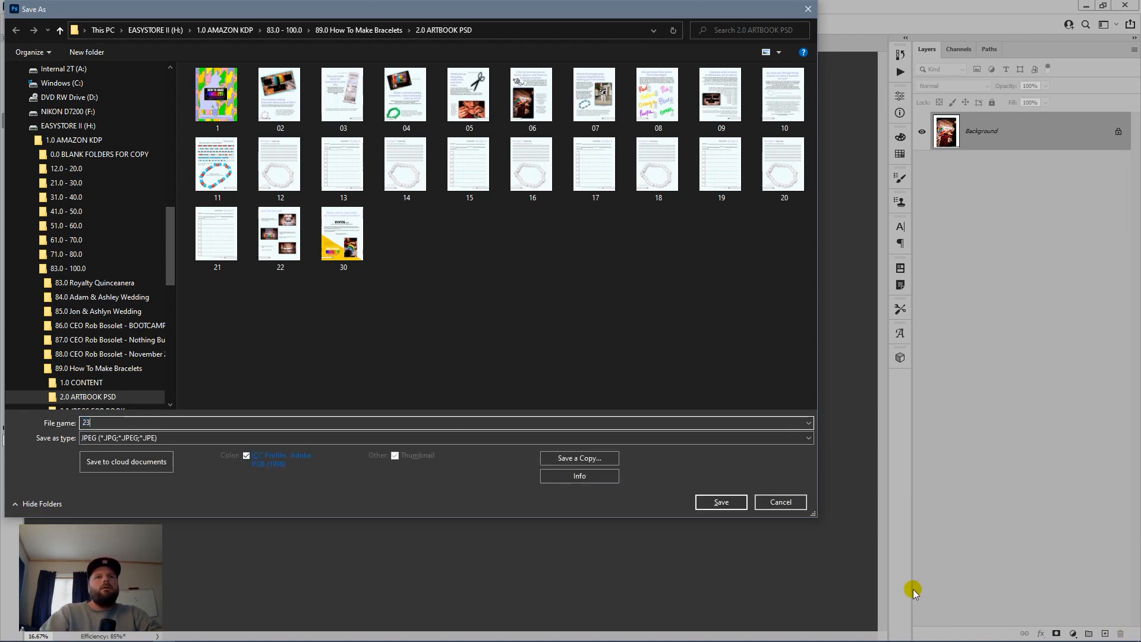
pyautogui.press('Return')
pyautogui.press('Return')
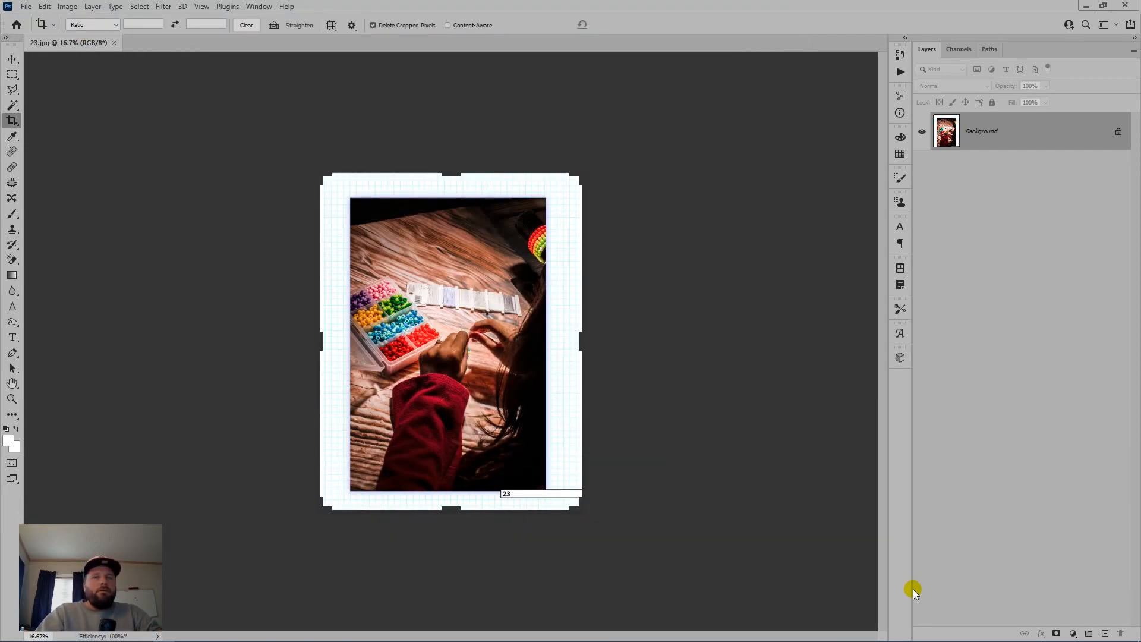
pyautogui.hotkey('ctrl', 'w')
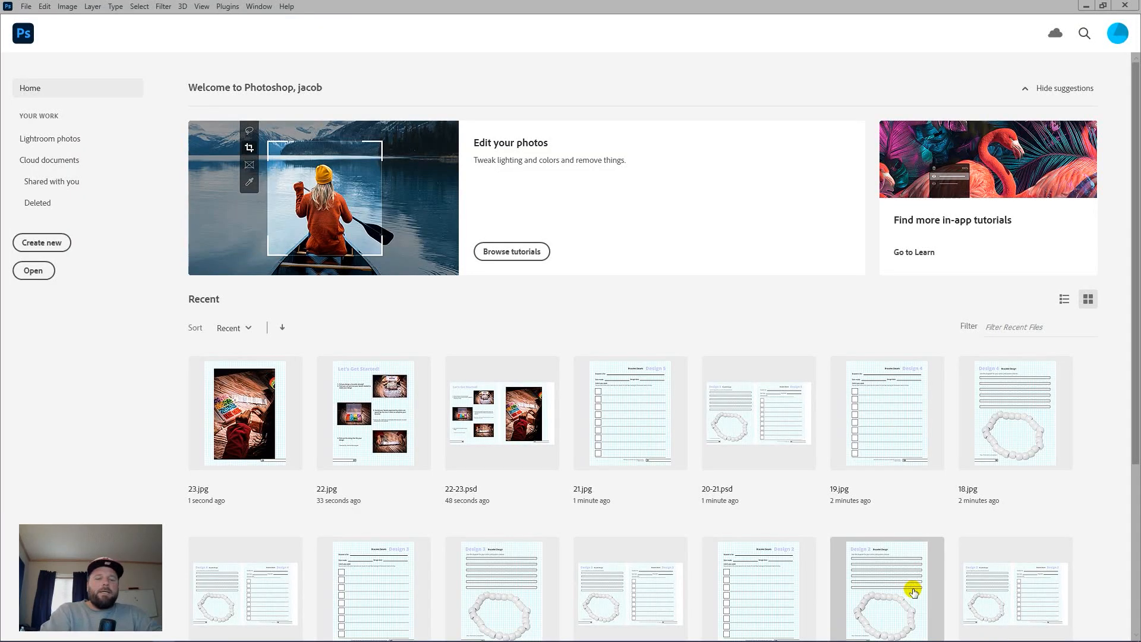
pyautogui.hotkey('alt', 'Tab')
pyautogui.scroll(-2, 339, 350)
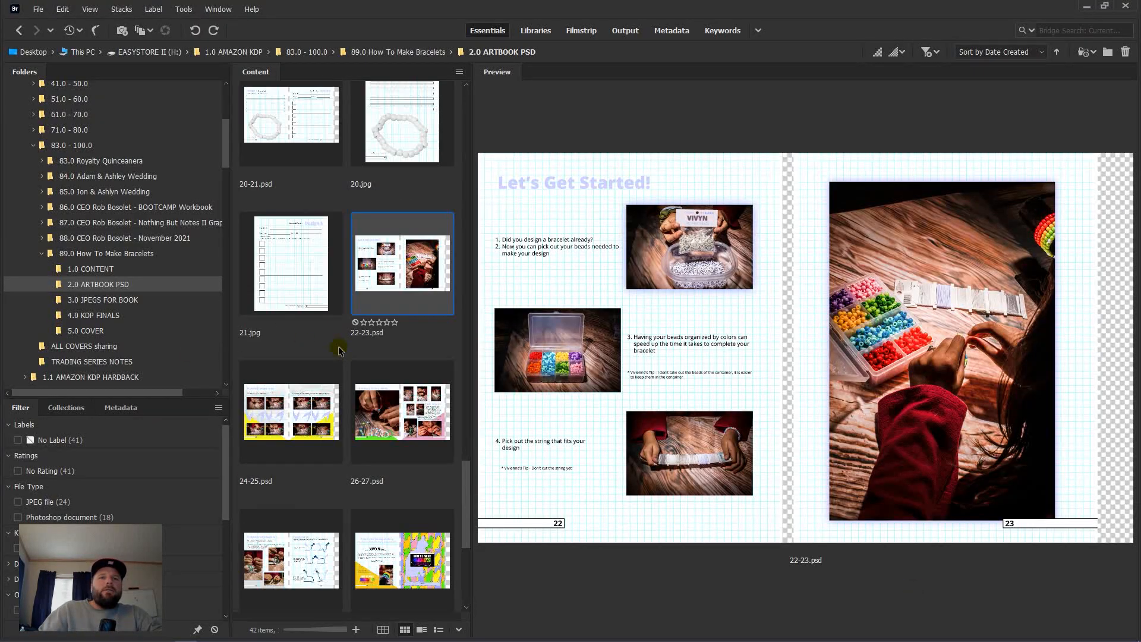
# Step: Preview the 26-27 and 24-25 spreads, then open 24-25.psd in Photoshop
pyautogui.click(395, 418)
pyautogui.click(281, 440)
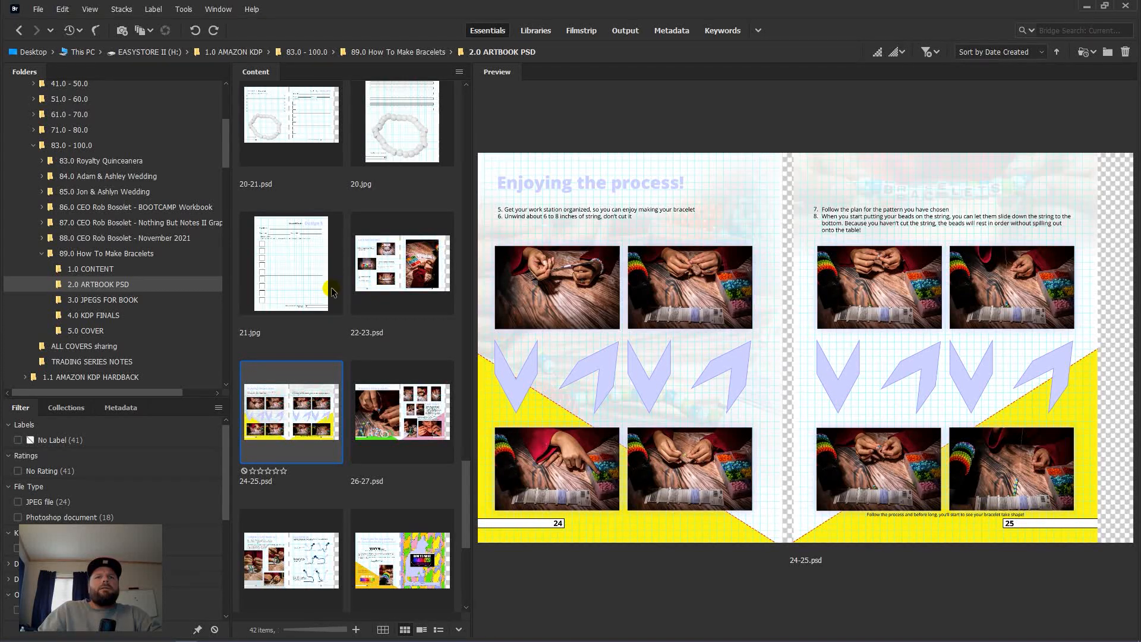
pyautogui.scroll(-4, 331, 291)
pyautogui.scroll(4, 335, 292)
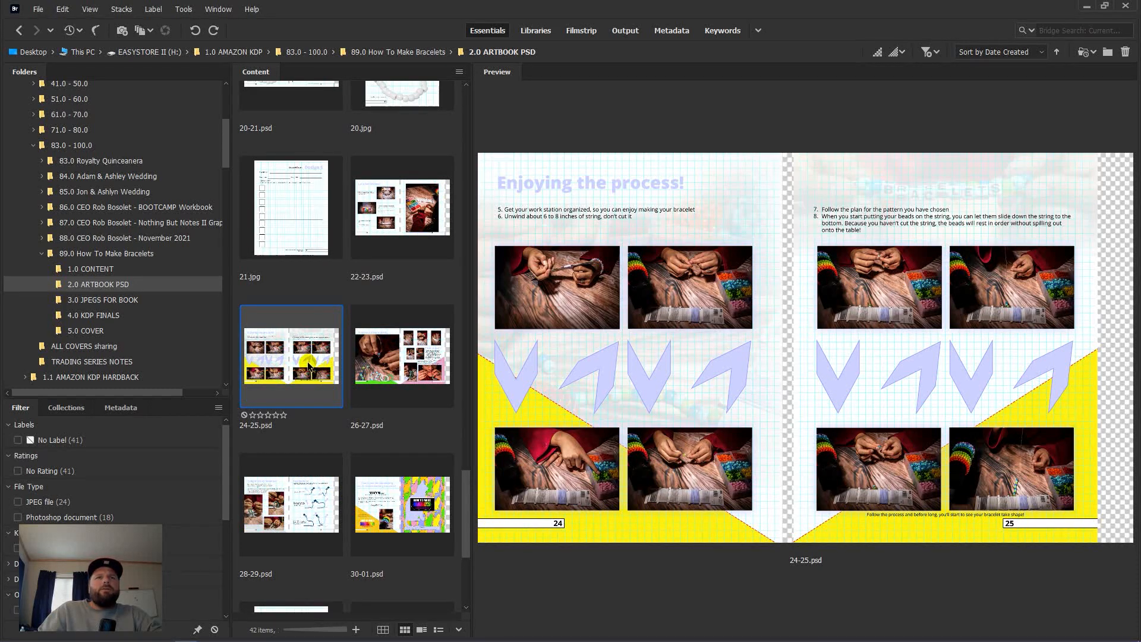
pyautogui.doubleClick(310, 364)
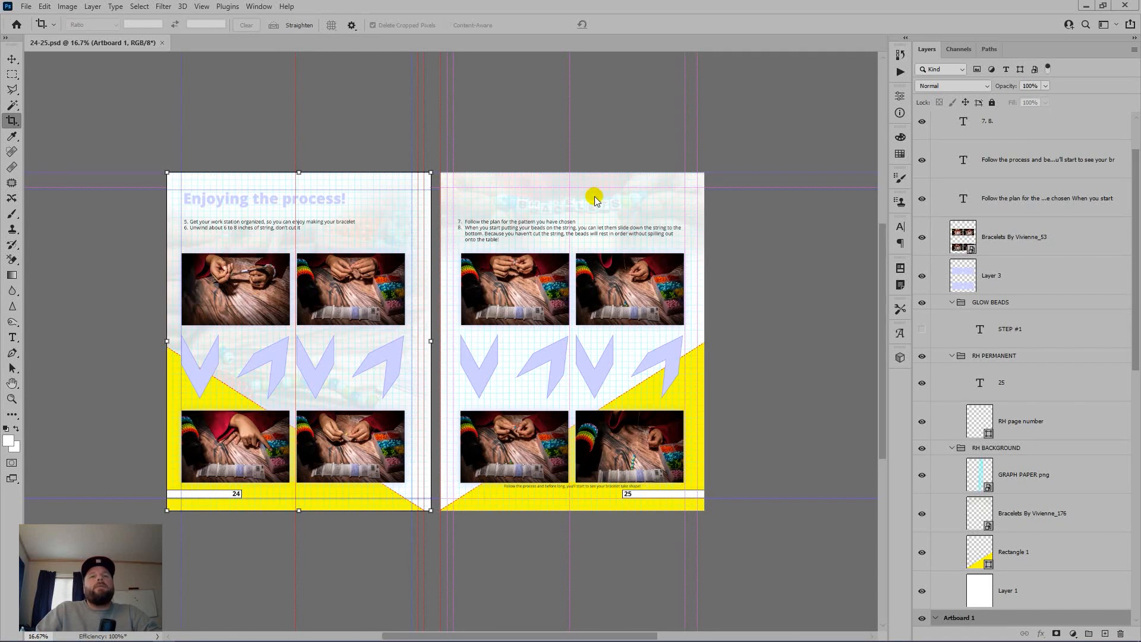
# Step: Hide the guides, delete the right-hand Artboard 1 copy page and flatten page 24
pyautogui.hotkey('ctrl', ';')
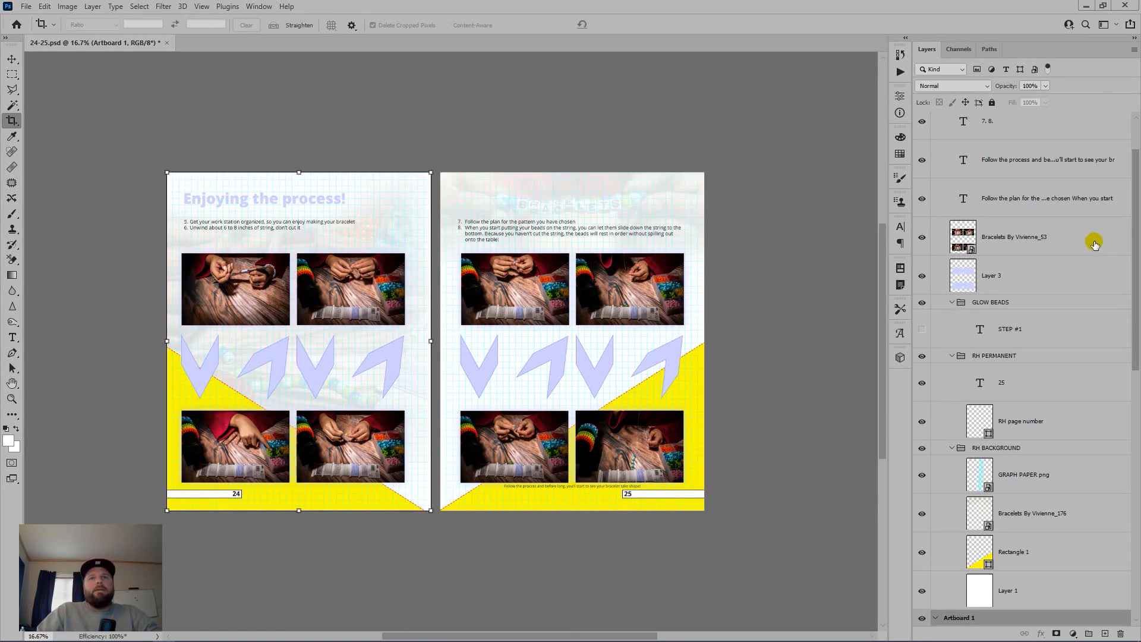
pyautogui.scroll(1, 1050, 158)
pyautogui.scroll(1, 1050, 156)
pyautogui.click(1036, 119)
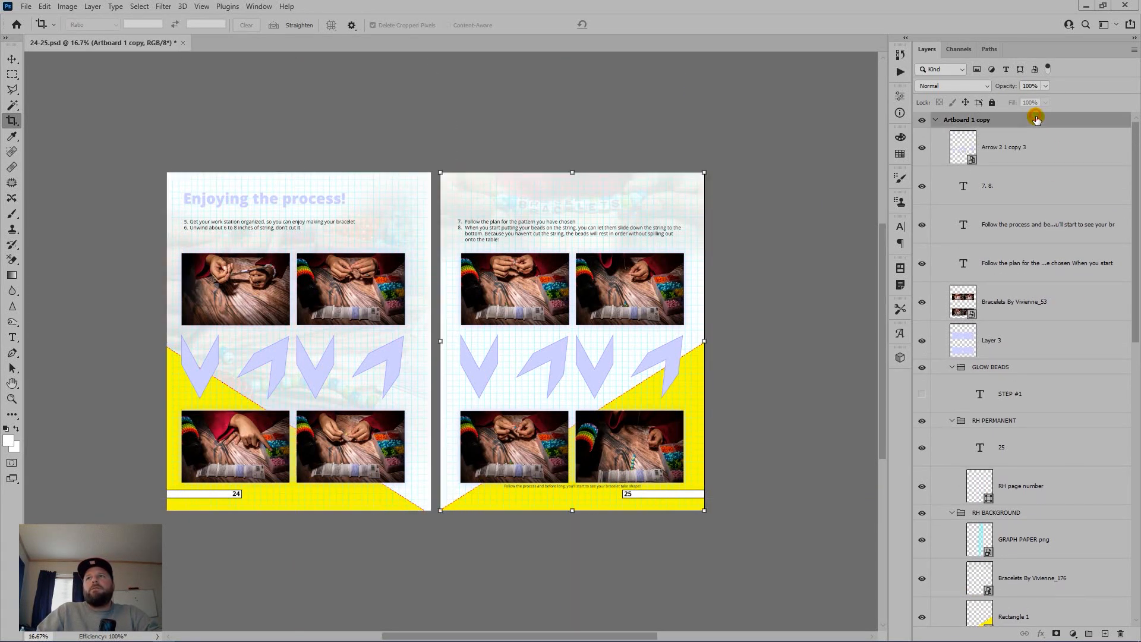
pyautogui.moveTo(1035, 119); pyautogui.dragTo(1121, 633)
pyautogui.hotkey('ctrl', 'shift', 'e')
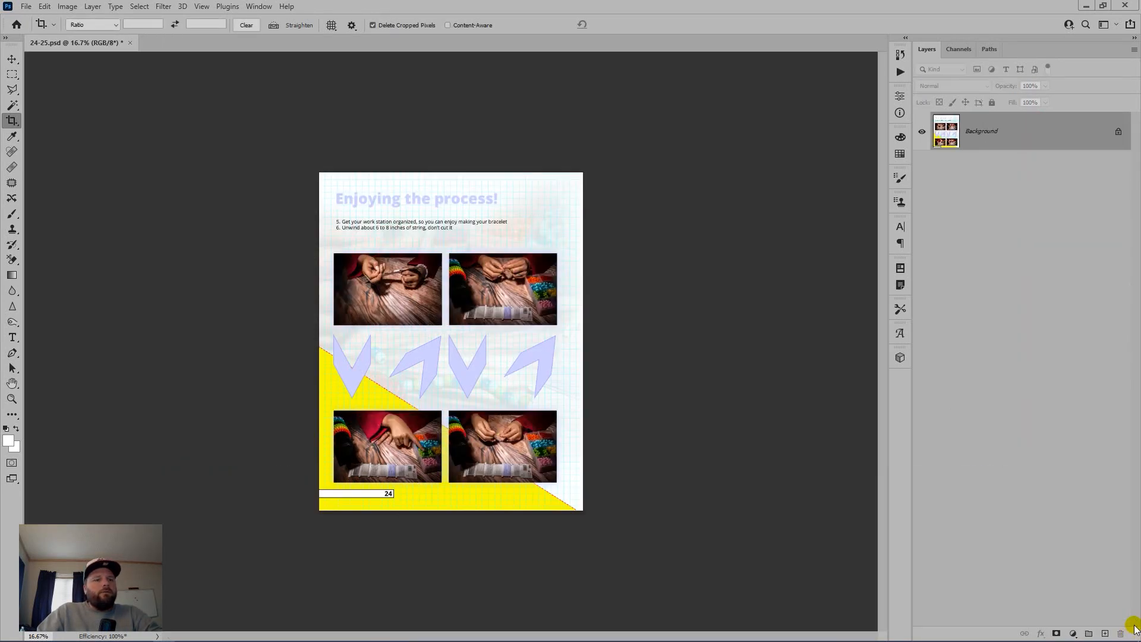
# Step: Save page 24 as 24.jpg, then undo the flatten to restore the layered spread
pyautogui.hotkey('ctrl', 'shift', 's')
pyautogui.write('24')
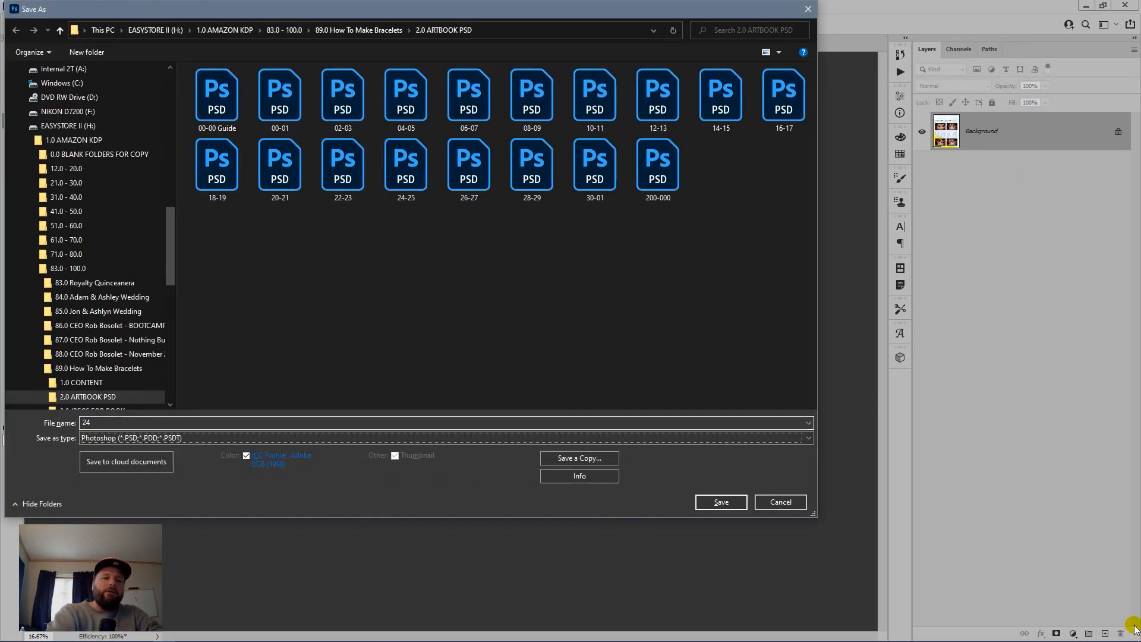
pyautogui.press('Return')
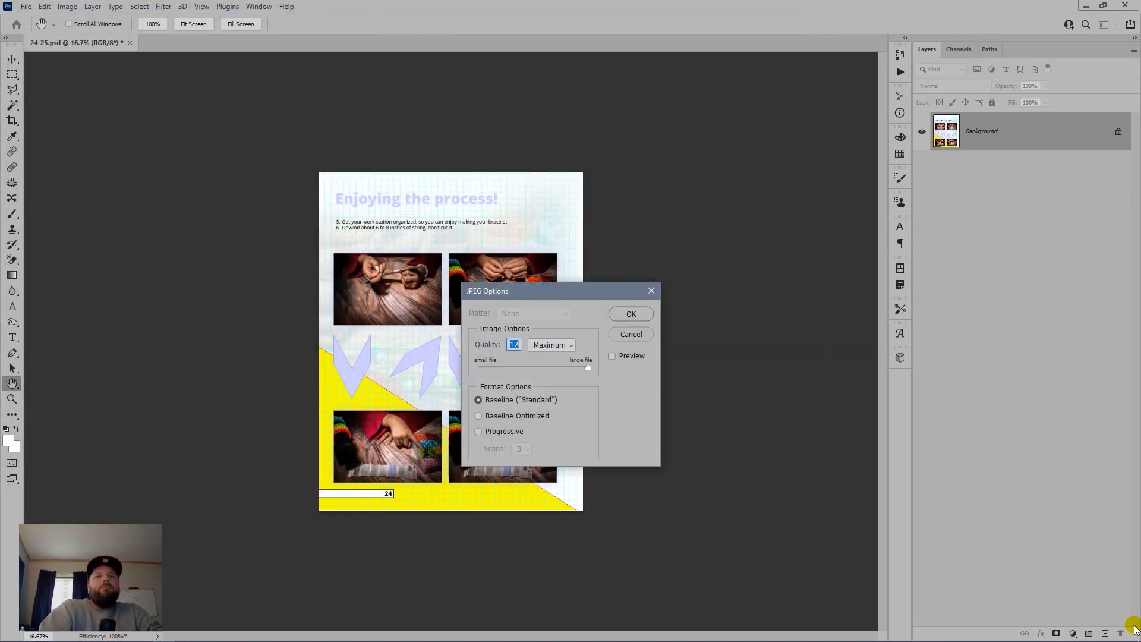
pyautogui.press('Return')
pyautogui.hotkey('ctrl', 'z')
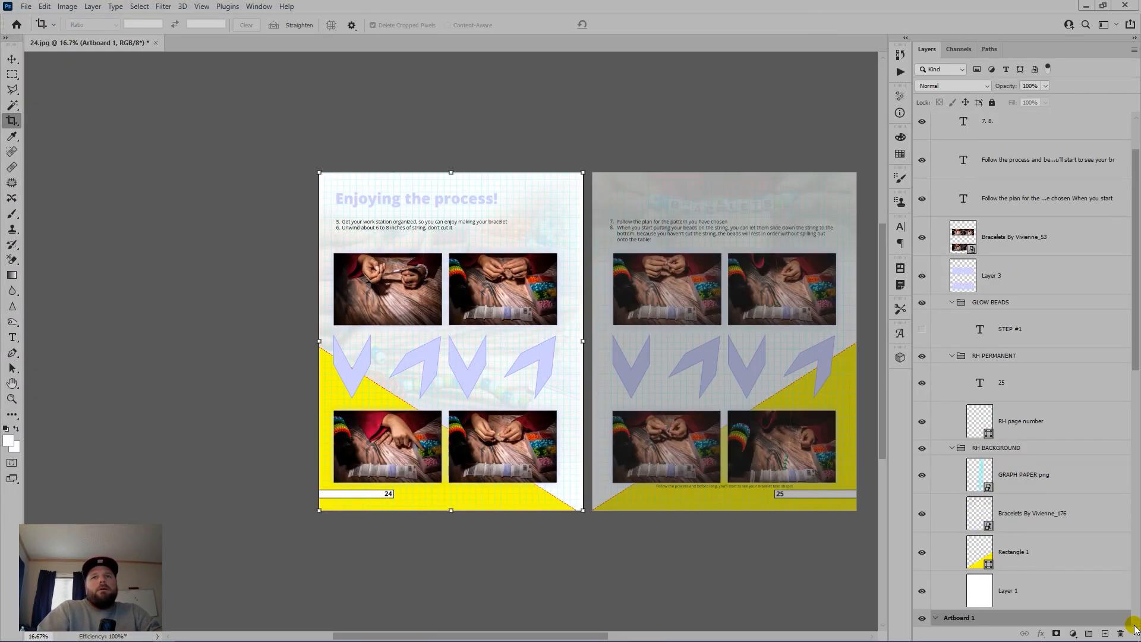
# Step: Move all page 25 layers into the left artboard, delete the empty right artboard, and flatten
pyautogui.scroll(2, 1055, 345)
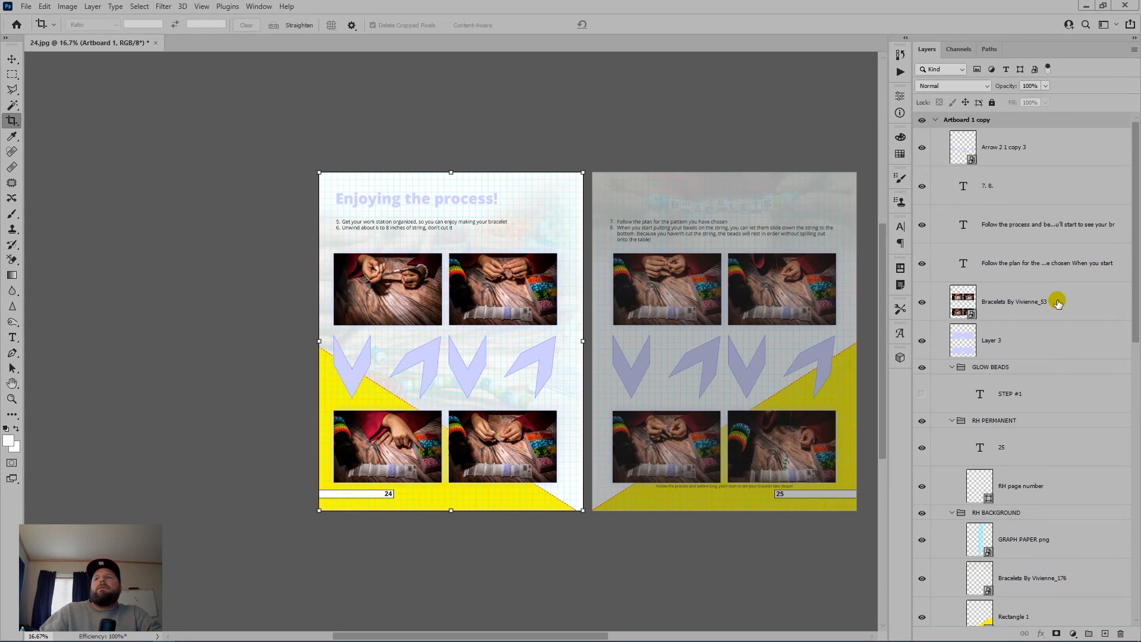
pyautogui.click(1052, 153)
pyautogui.scroll(-5, 1077, 262)
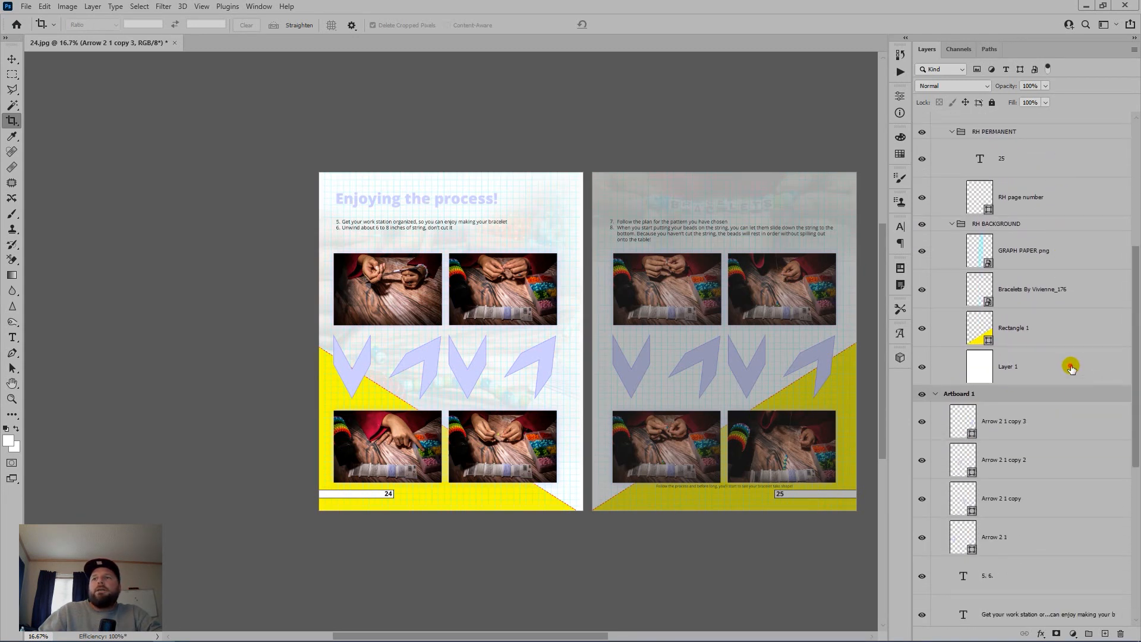
pyautogui.keyDown('shift'); pyautogui.click(1071, 370); pyautogui.keyUp('shift')
pyautogui.moveTo(1071, 370); pyautogui.dragTo(1074, 392)
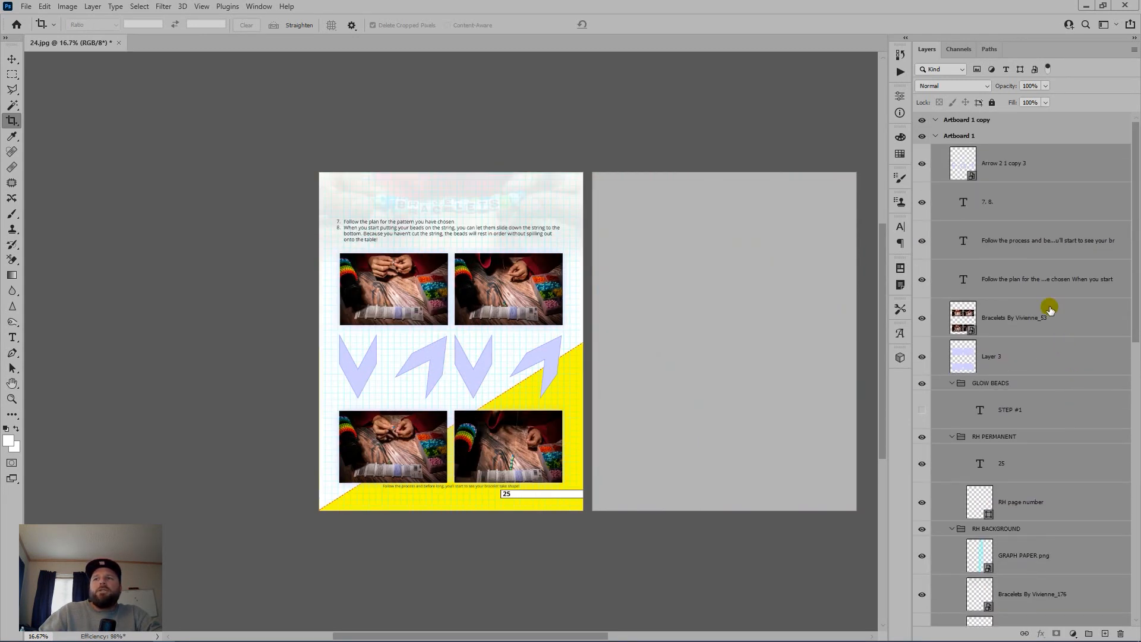
pyautogui.moveTo(1059, 123); pyautogui.dragTo(1117, 633)
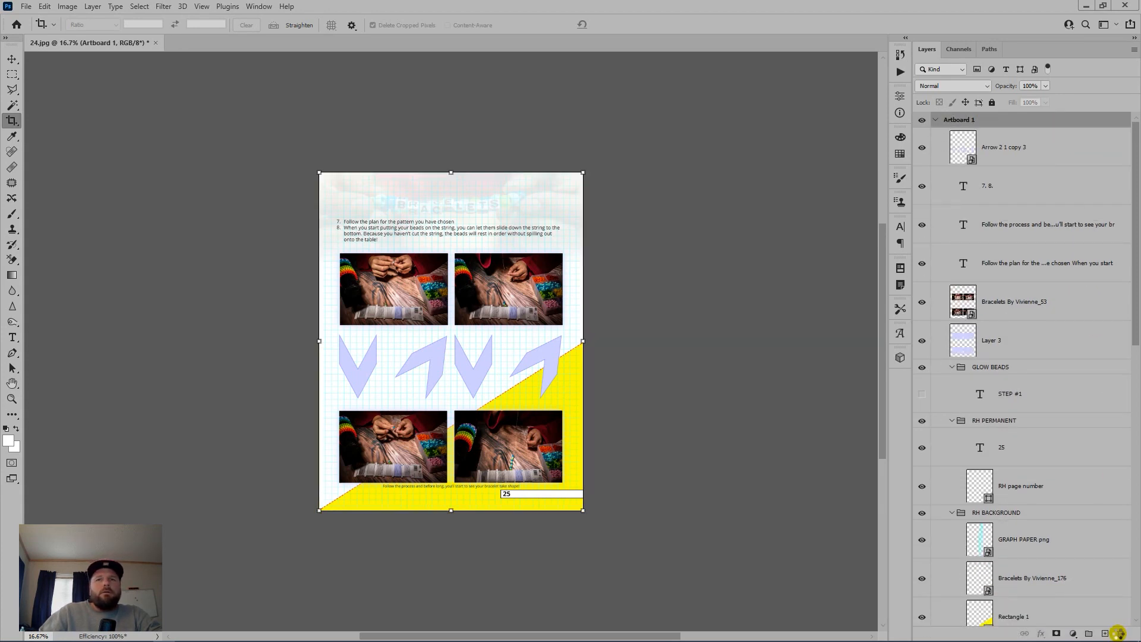
pyautogui.hotkey('ctrl', 'shift', 'e')
# Step: Save page 25 as 25.jpg with default JPEG quality and close the document
pyautogui.hotkey('ctrl', 'shift', 's')
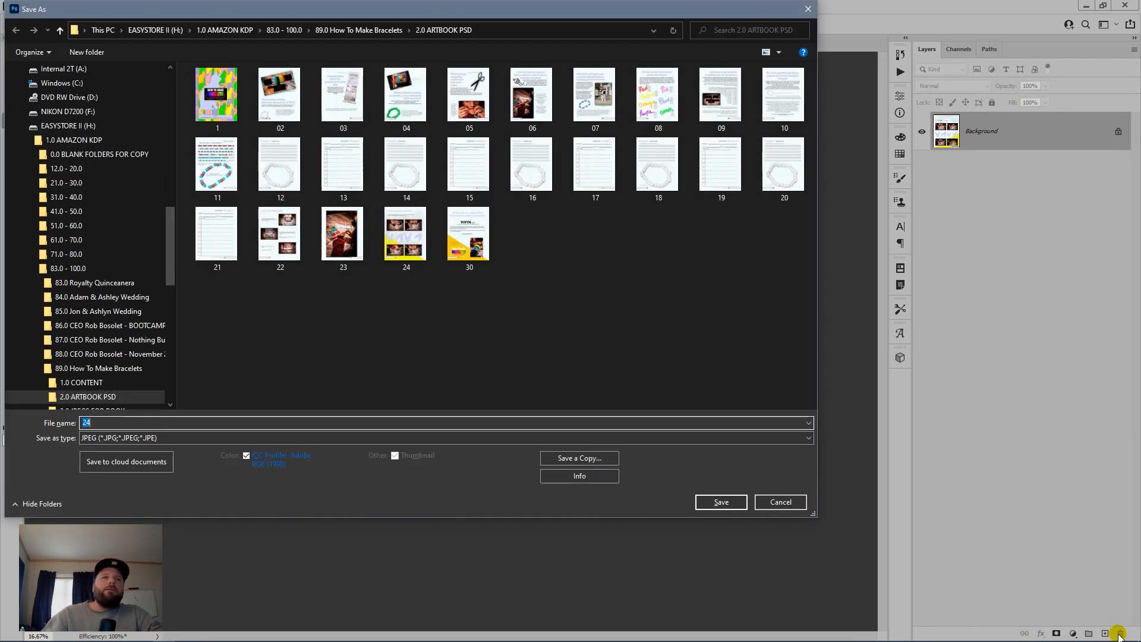
pyautogui.write('25')
pyautogui.press('Return')
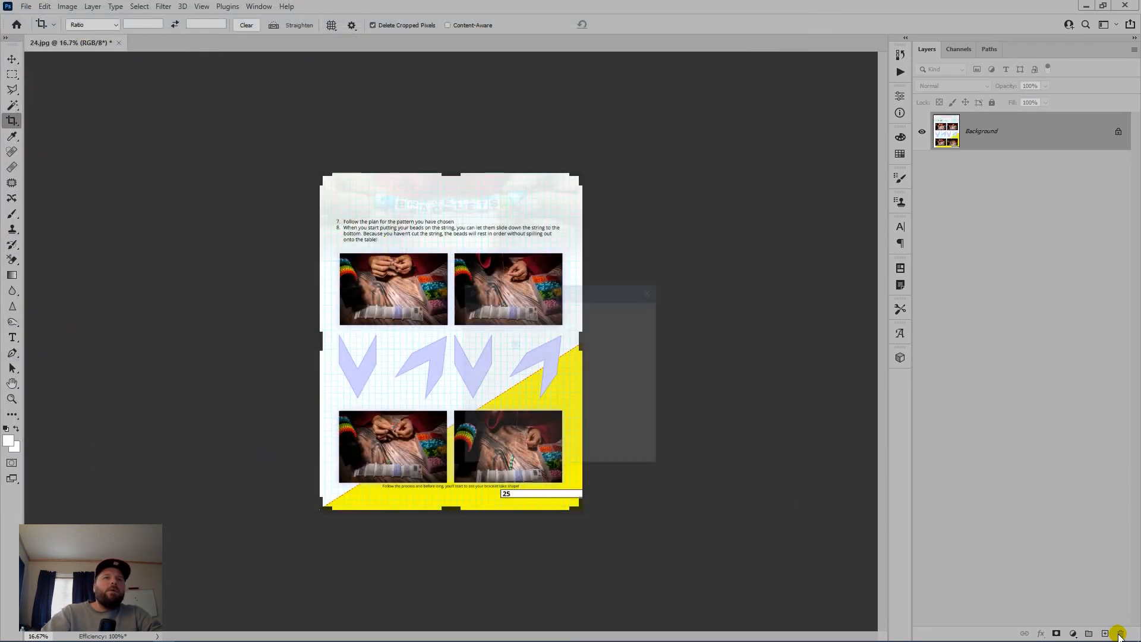
pyautogui.press('Return')
pyautogui.press('c')
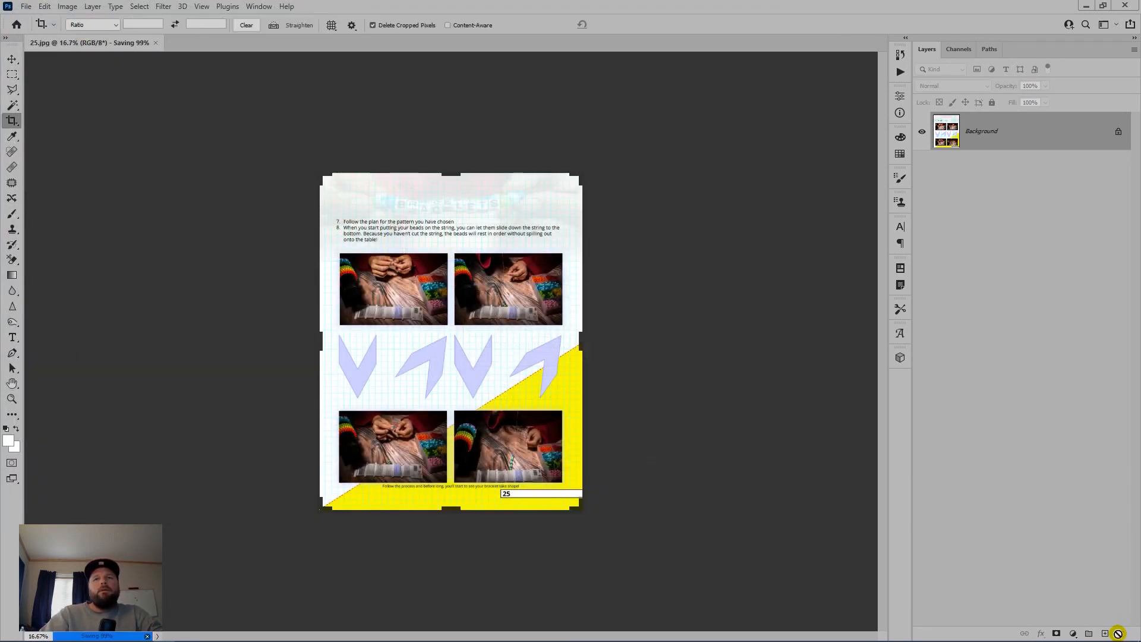
pyautogui.hotkey('ctrl', 'w')
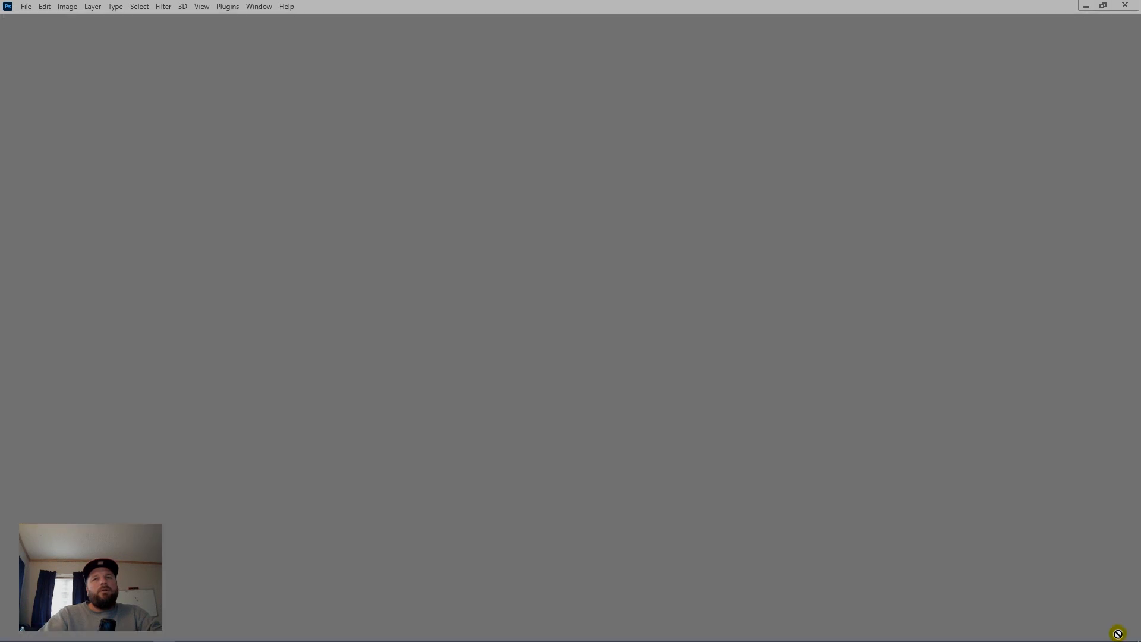
# Step: Back in Bridge, preview the 26-27.psd spread and open it in Photoshop
pyautogui.hotkey('alt', 'Tab')
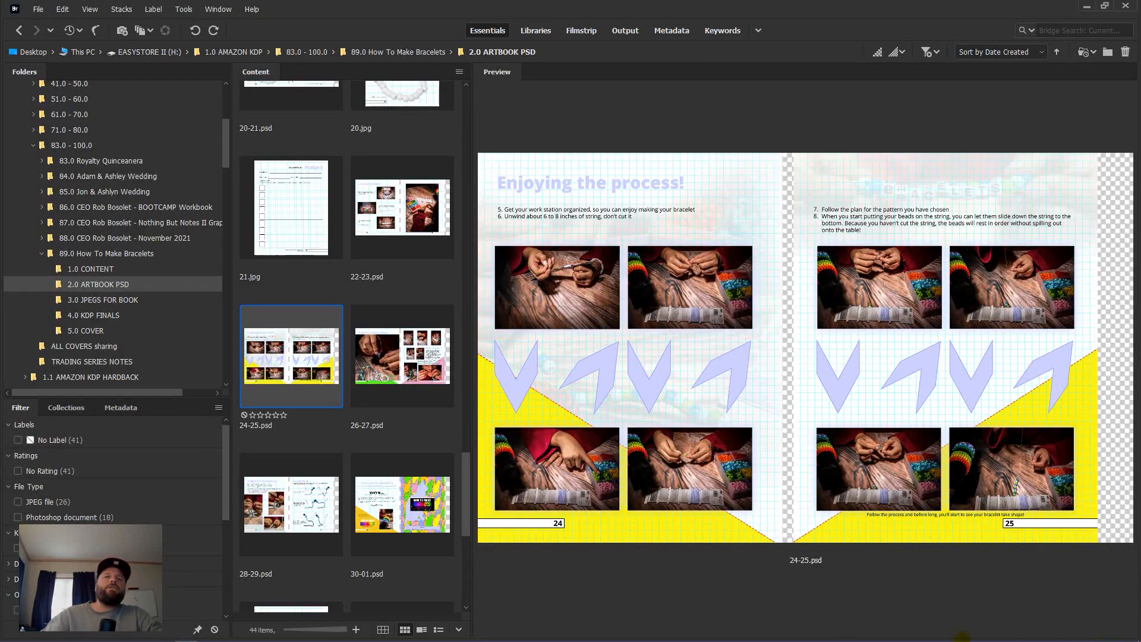
pyautogui.scroll(-2, 355, 426)
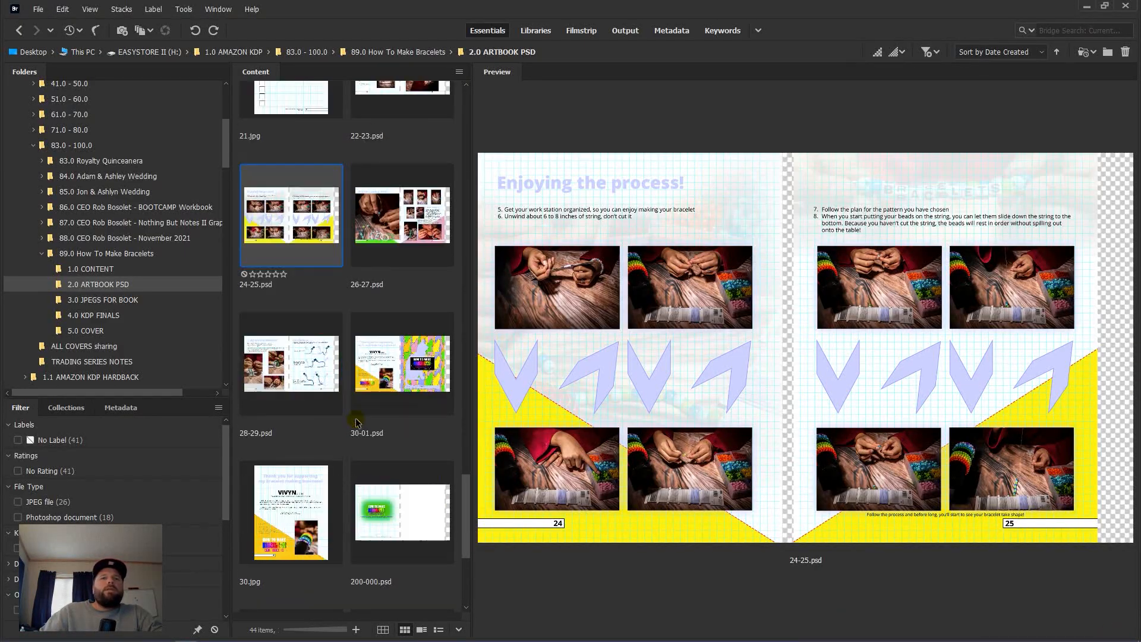
pyautogui.click(398, 226)
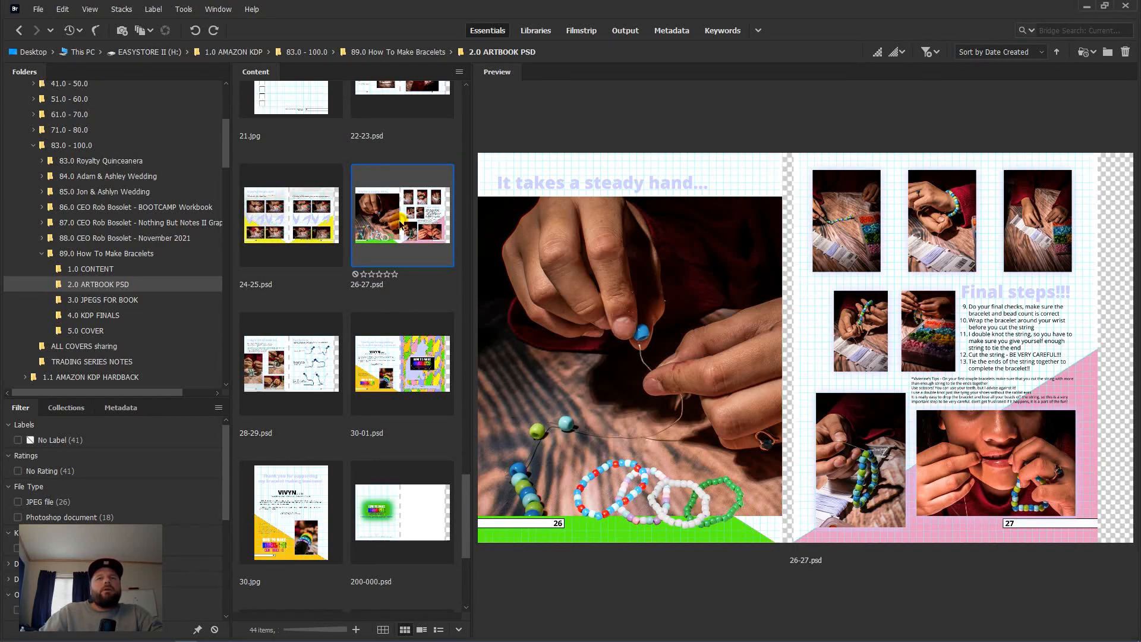
pyautogui.doubleClick(400, 221)
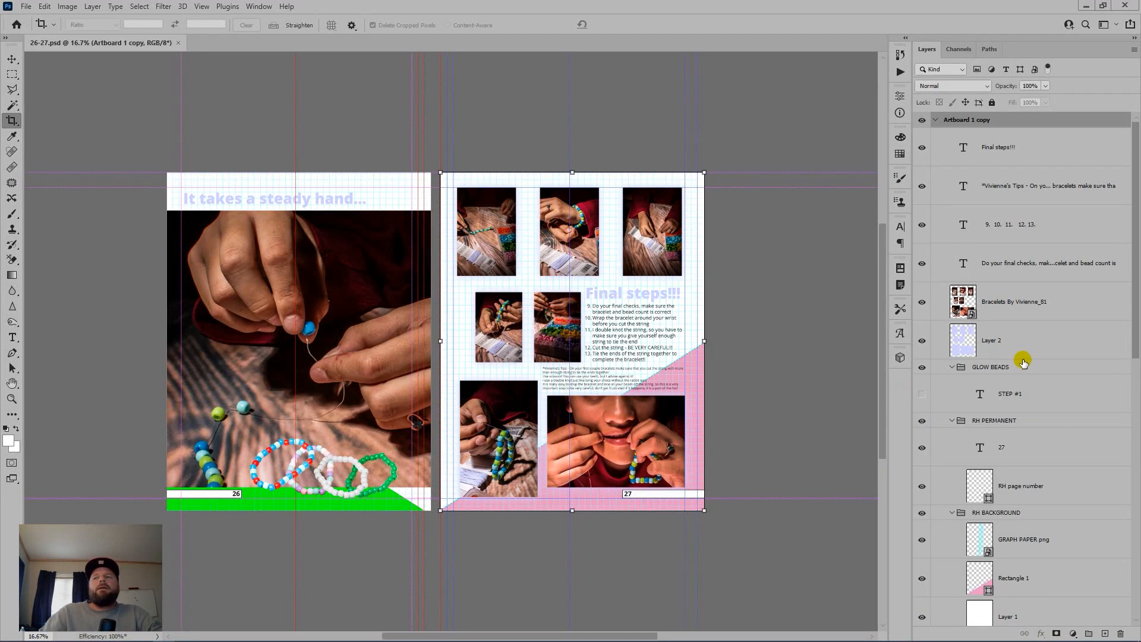
# Step: Delete the page 27 artboard and flatten page 26 into a single image
pyautogui.scroll(-5, 1052, 395)
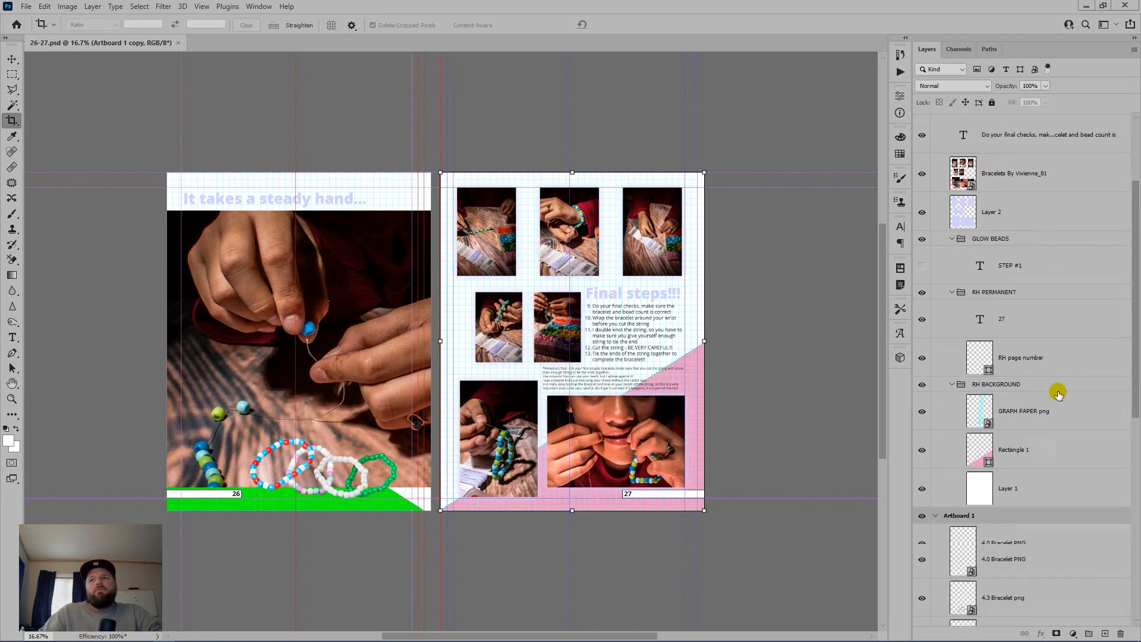
pyautogui.scroll(5, 1060, 336)
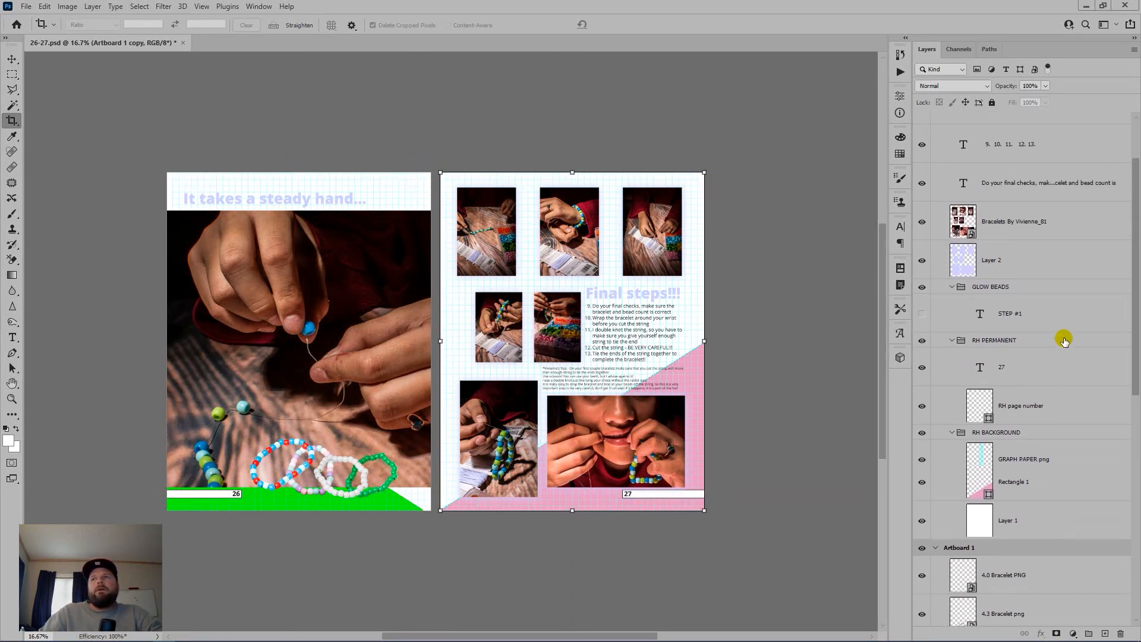
pyautogui.moveTo(1007, 119); pyautogui.dragTo(1120, 632)
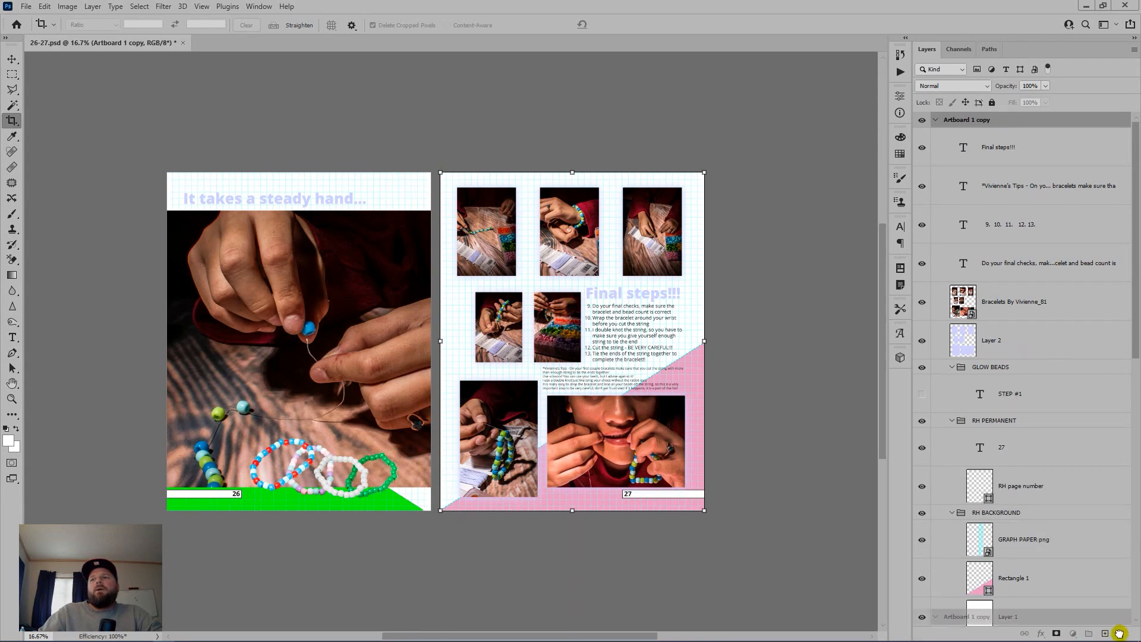
pyautogui.hotkey('ctrl', 'shift', 'e')
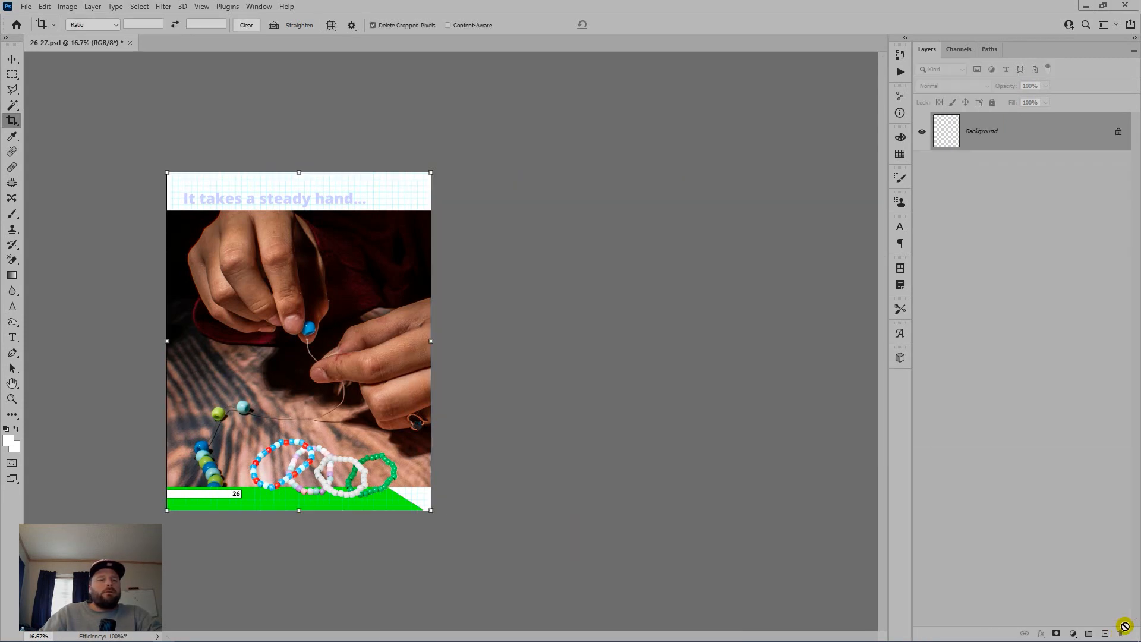
# Step: Save page 26 as a JPEG named 26.jpg with default quality
pyautogui.hotkey('ctrl', 'shift', 's')
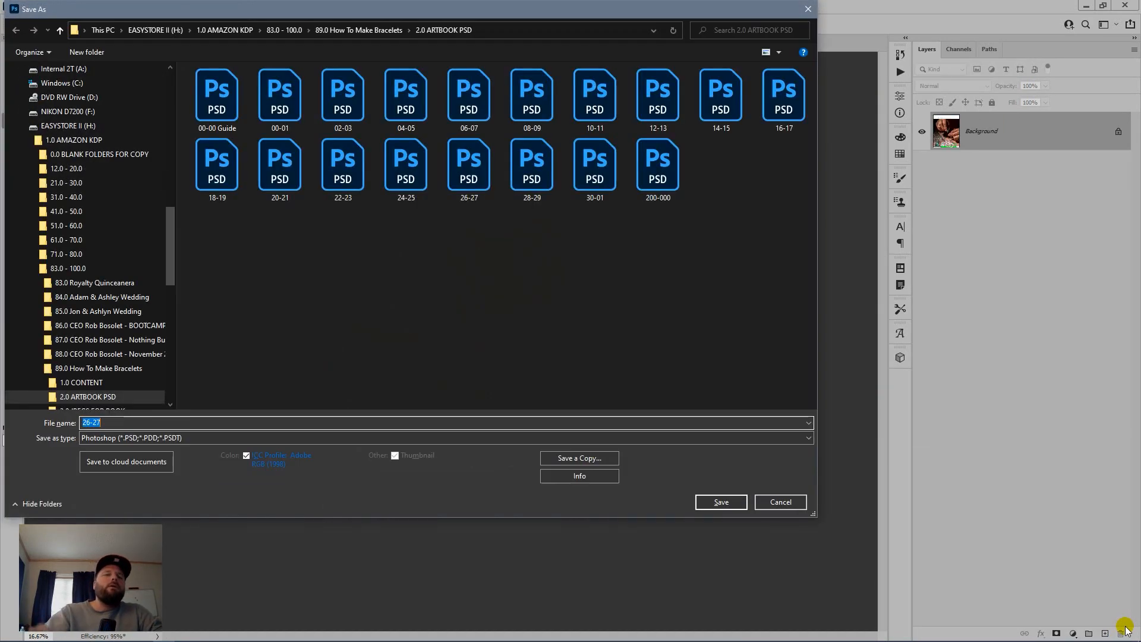
pyautogui.write('26')
pyautogui.press('Tab')
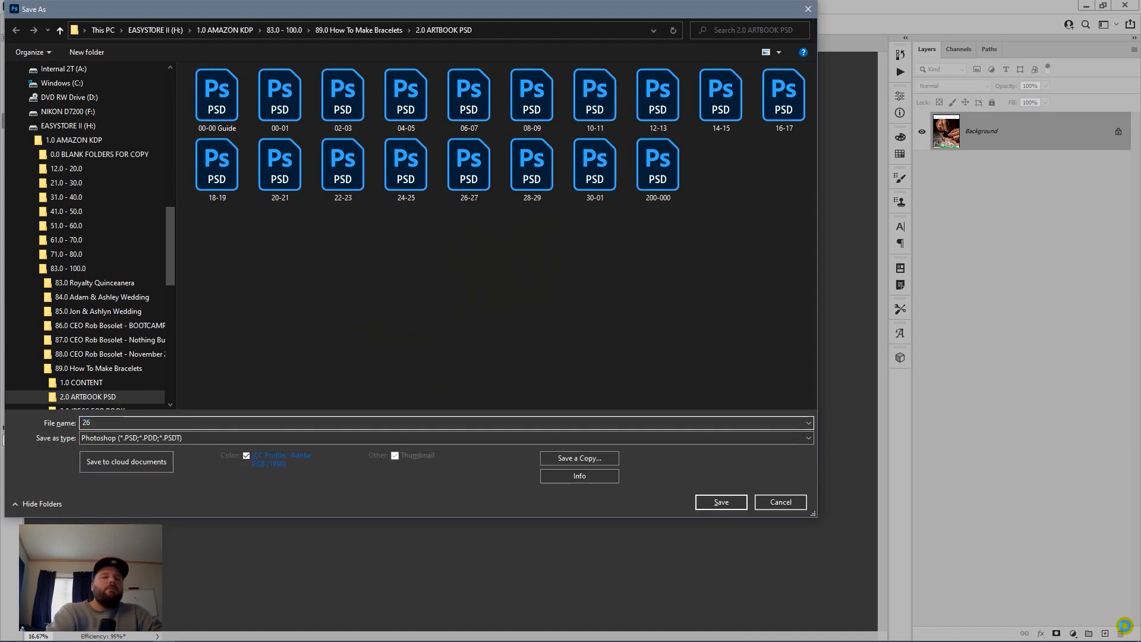
pyautogui.press('j')
pyautogui.press('Return')
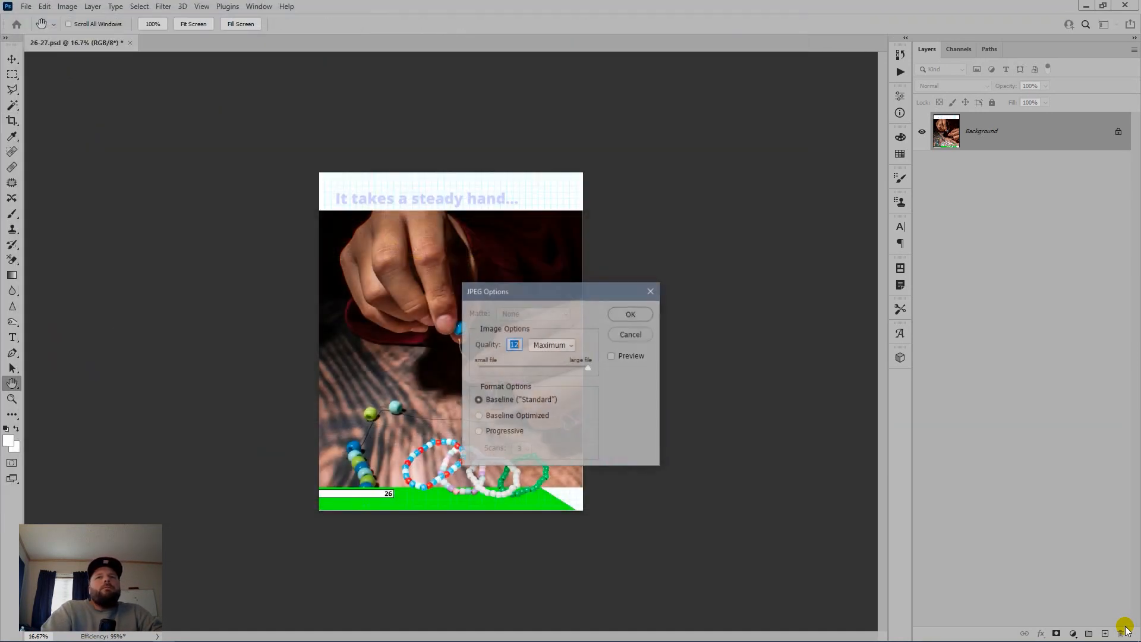
pyautogui.press('Return')
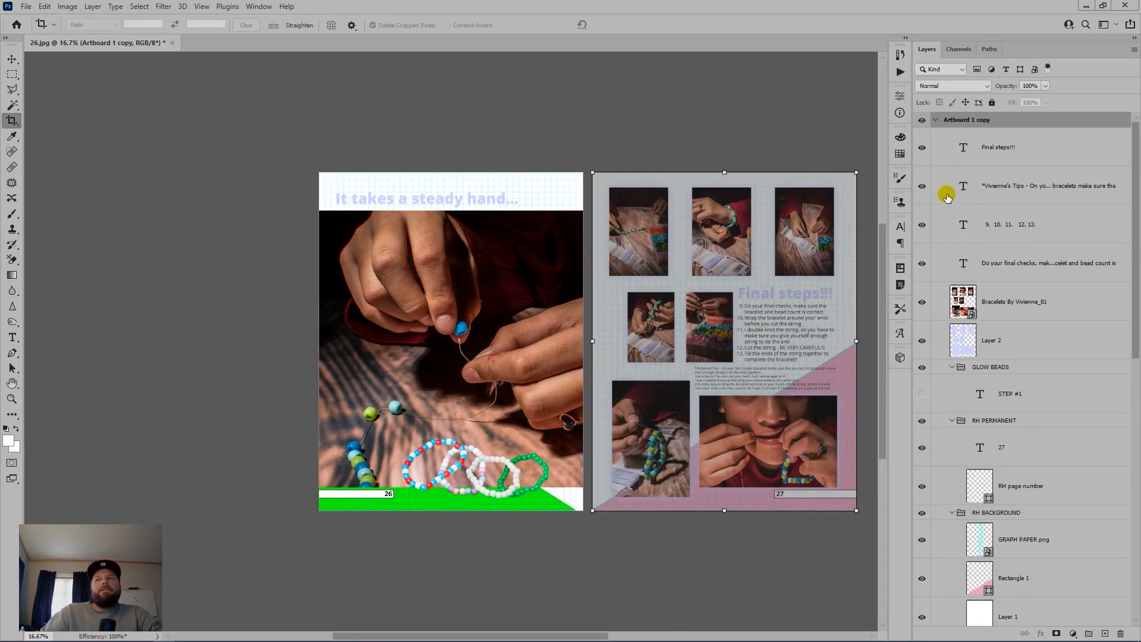
# Step: Move the page 27 layers (Final steps!!! through Layer 1) into the left artboard, delete the empty artboard, and flatten
pyautogui.click(1068, 150)
pyautogui.scroll(-3, 1051, 268)
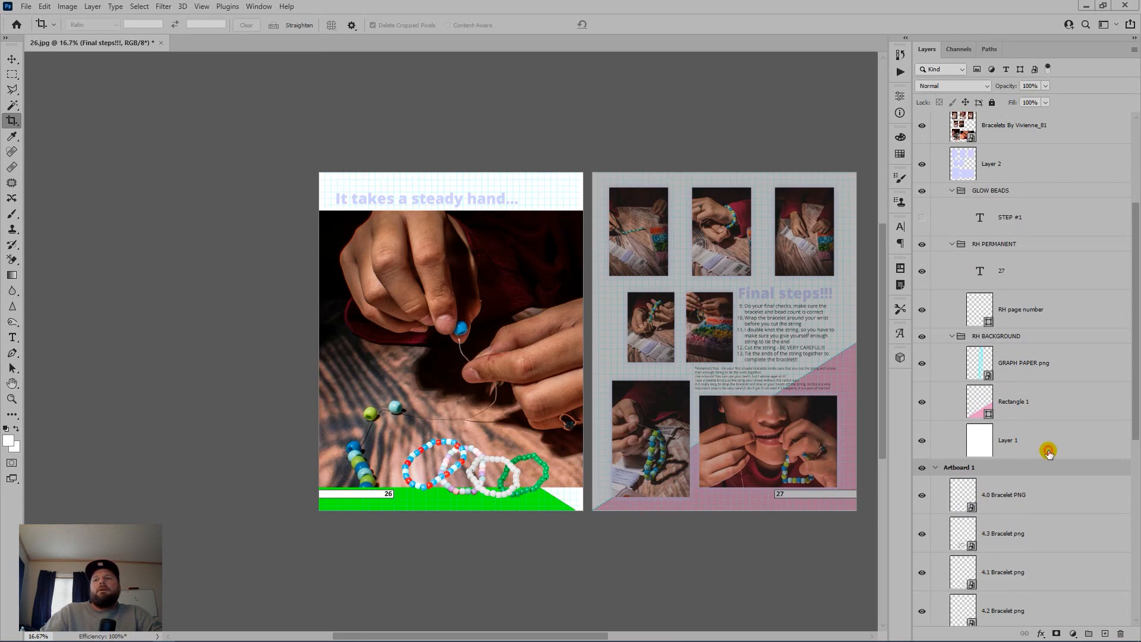
pyautogui.keyDown('shift'); pyautogui.click(1044, 447); pyautogui.keyUp('shift')
pyautogui.scroll(3, 1044, 447)
pyautogui.scroll(2, 1039, 373)
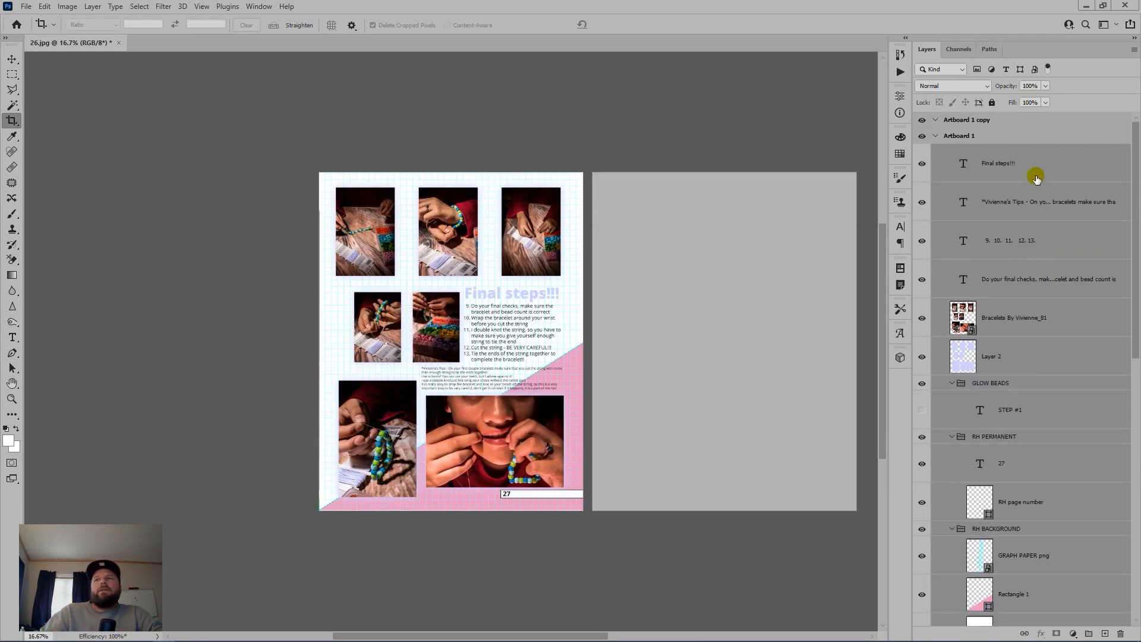
pyautogui.click(1021, 130)
pyautogui.moveTo(1021, 126); pyautogui.dragTo(1119, 633)
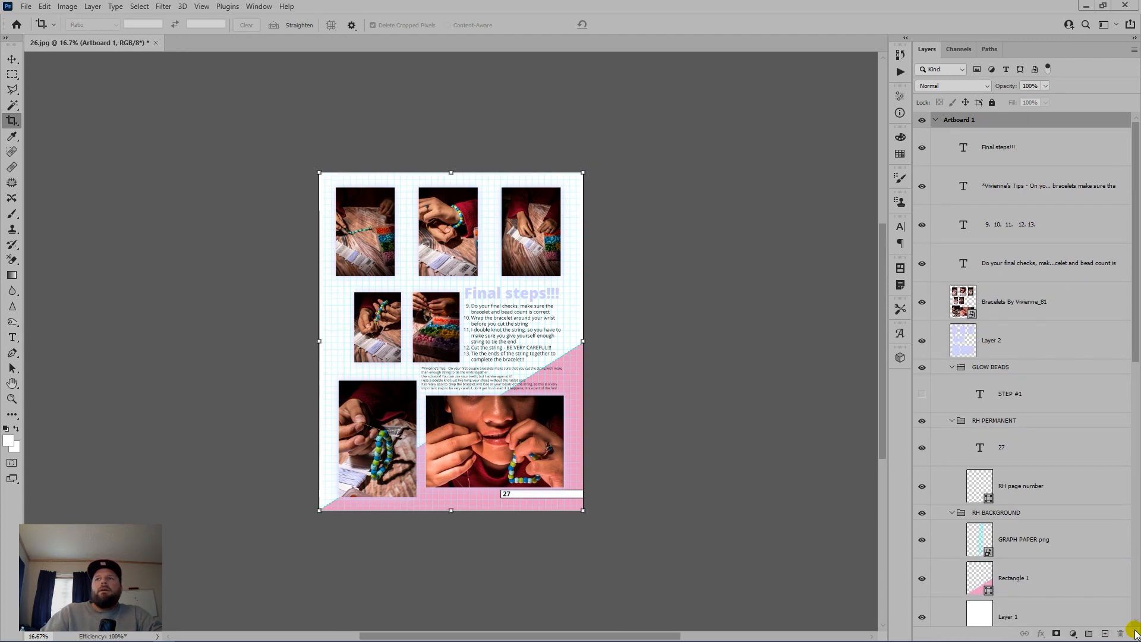
pyautogui.hotkey('ctrl', 'shift', 'e')
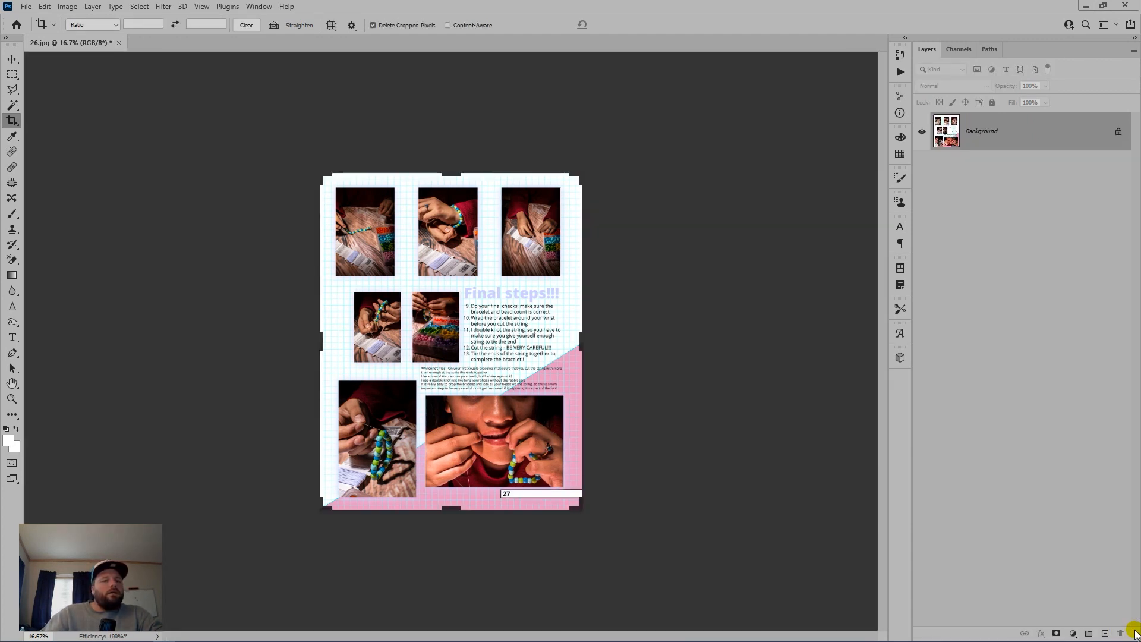
# Step: Save page 27 as 27.jpg and close the document
pyautogui.hotkey('ctrl', 'shift', 's')
pyautogui.write('27')
pyautogui.press('Return')
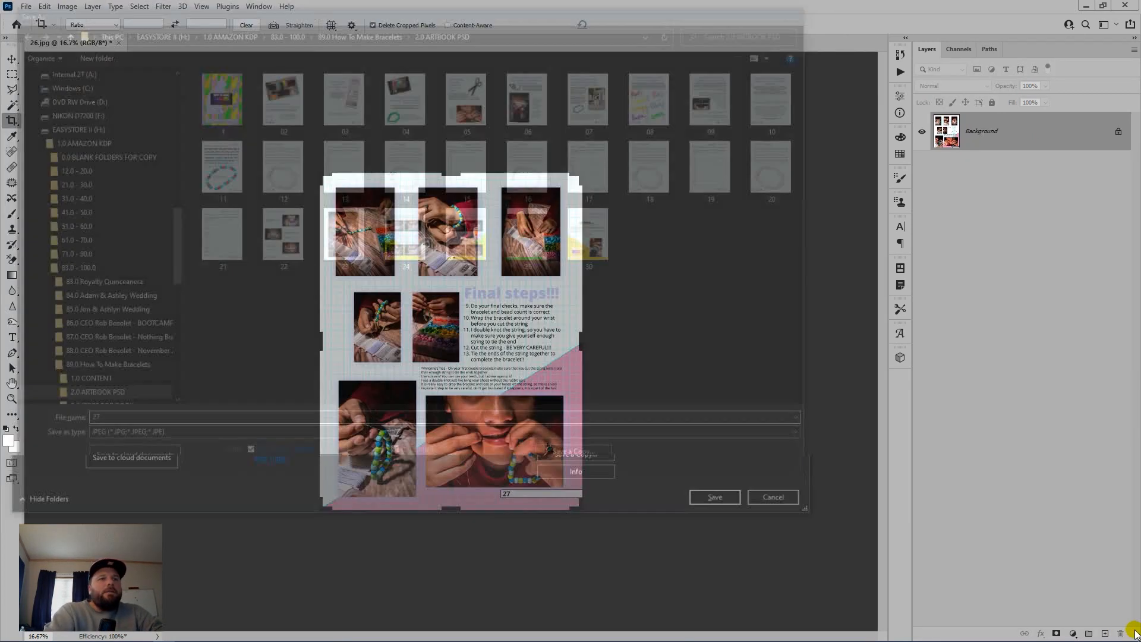
pyautogui.press('Return')
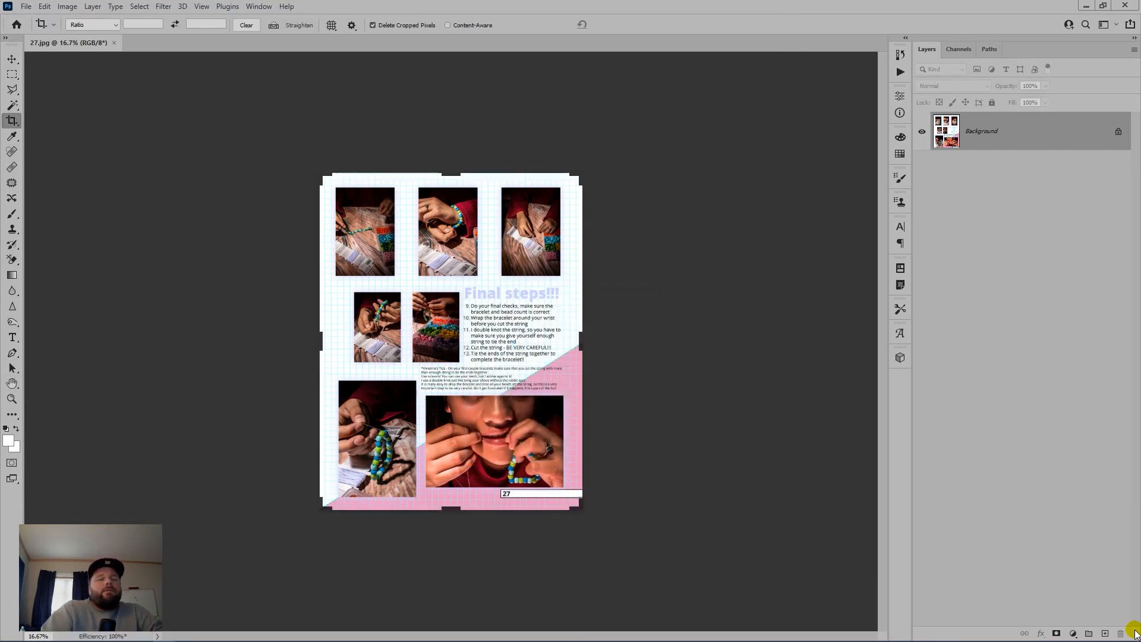
pyautogui.hotkey('ctrl', 'w')
# Step: Back in Bridge, preview the 28-29.psd spread and open it in Photoshop
pyautogui.hotkey('alt', 'Tab')
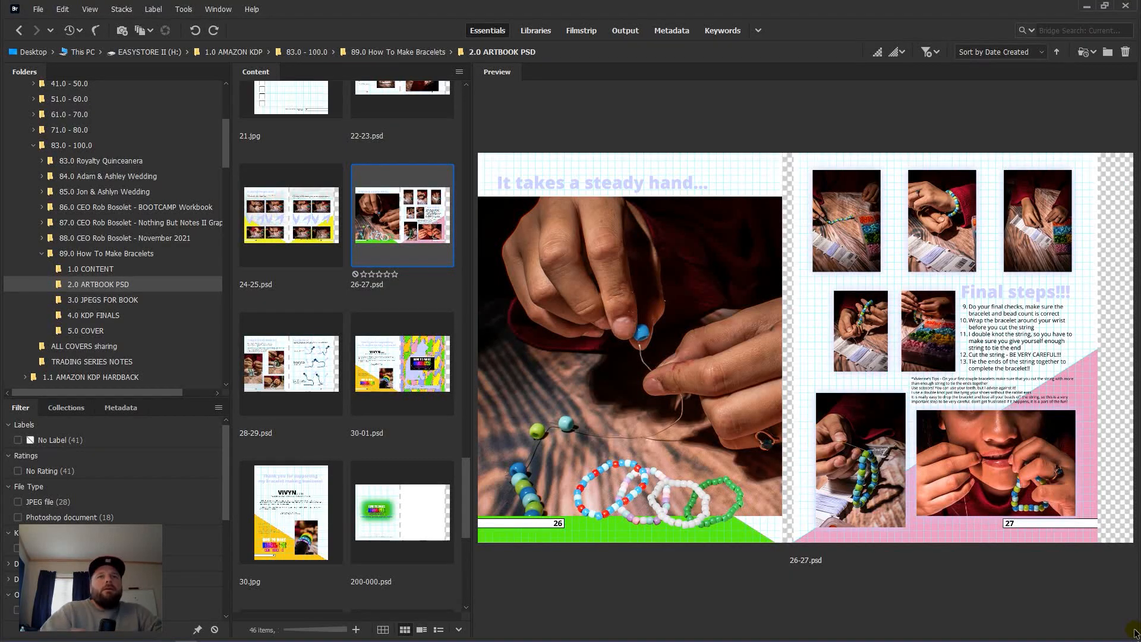
pyautogui.scroll(-2, 363, 381)
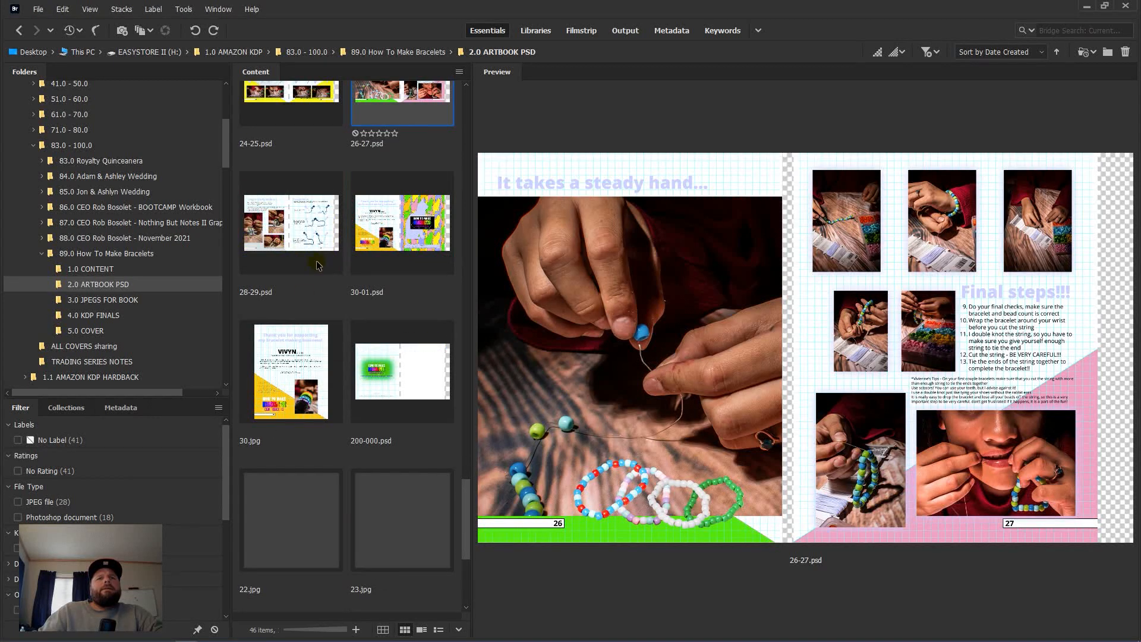
pyautogui.click(301, 223)
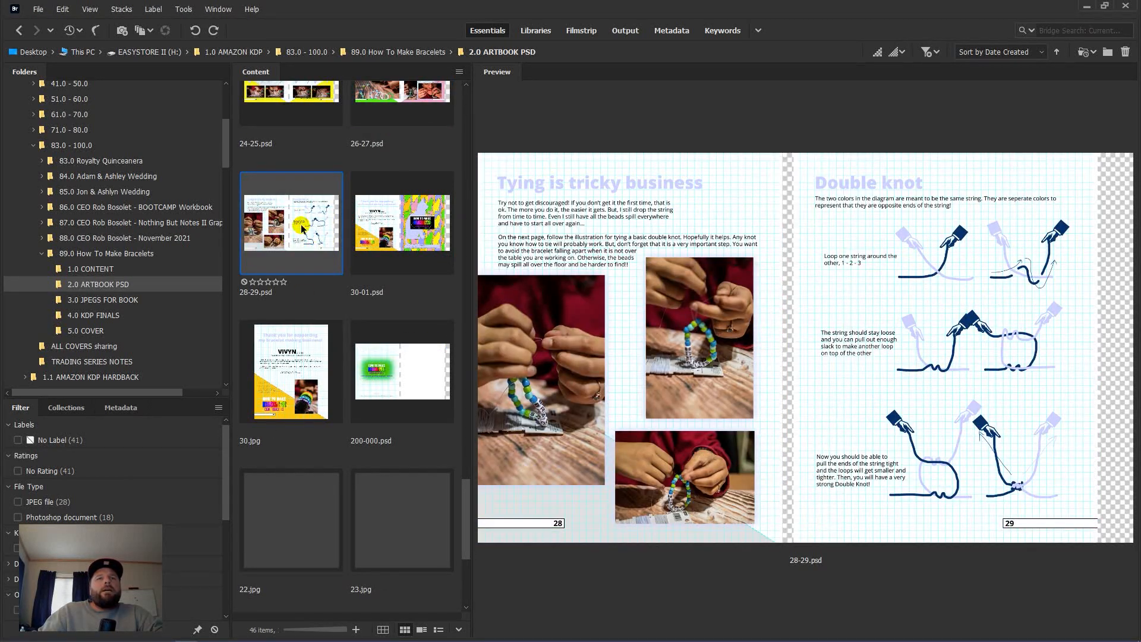
pyautogui.doubleClick(301, 226)
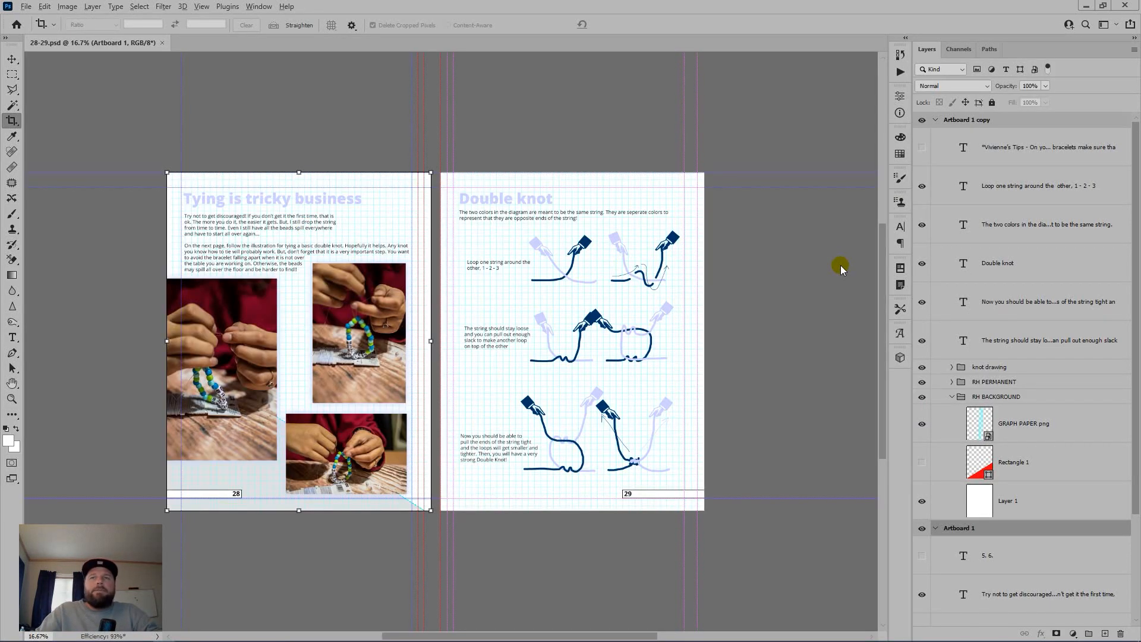
# Step: Hide the guides, delete the page 29 artboard and flatten page 28
pyautogui.hotkey('ctrl', ';')
pyautogui.moveTo(986, 120); pyautogui.dragTo(1120, 633)
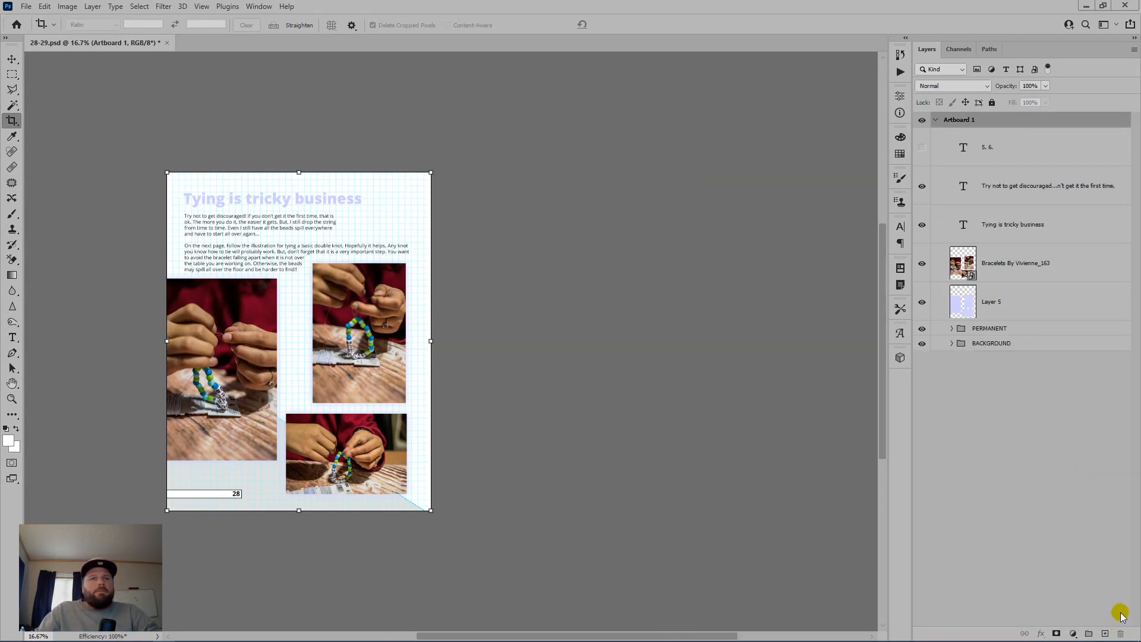
pyautogui.hotkey('ctrl', 'shift', 'e')
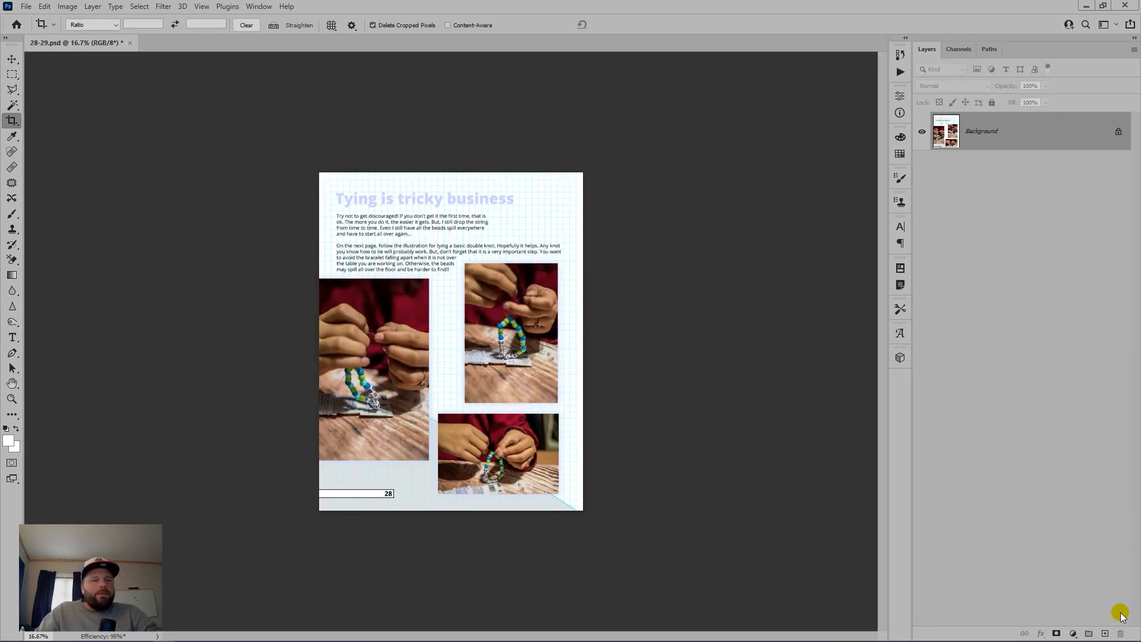
# Step: Save page 28 as a JPEG named 28.jpg with default quality
pyautogui.hotkey('ctrl', 'shift', 's')
pyautogui.write('28')
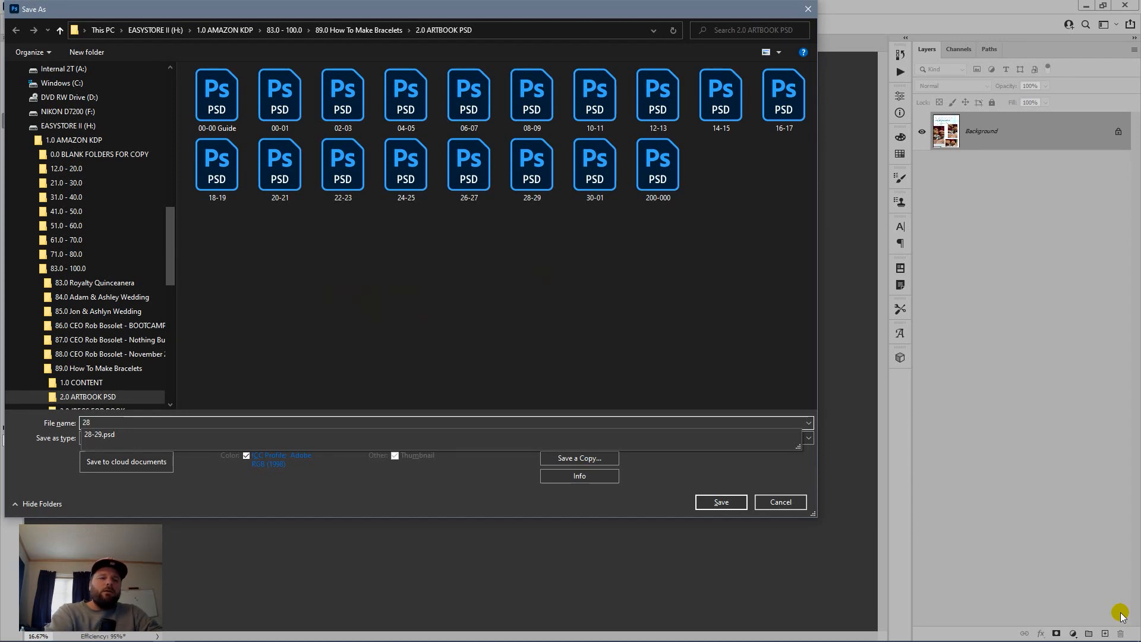
pyautogui.press('Tab')
pyautogui.press('j')
pyautogui.press('Return')
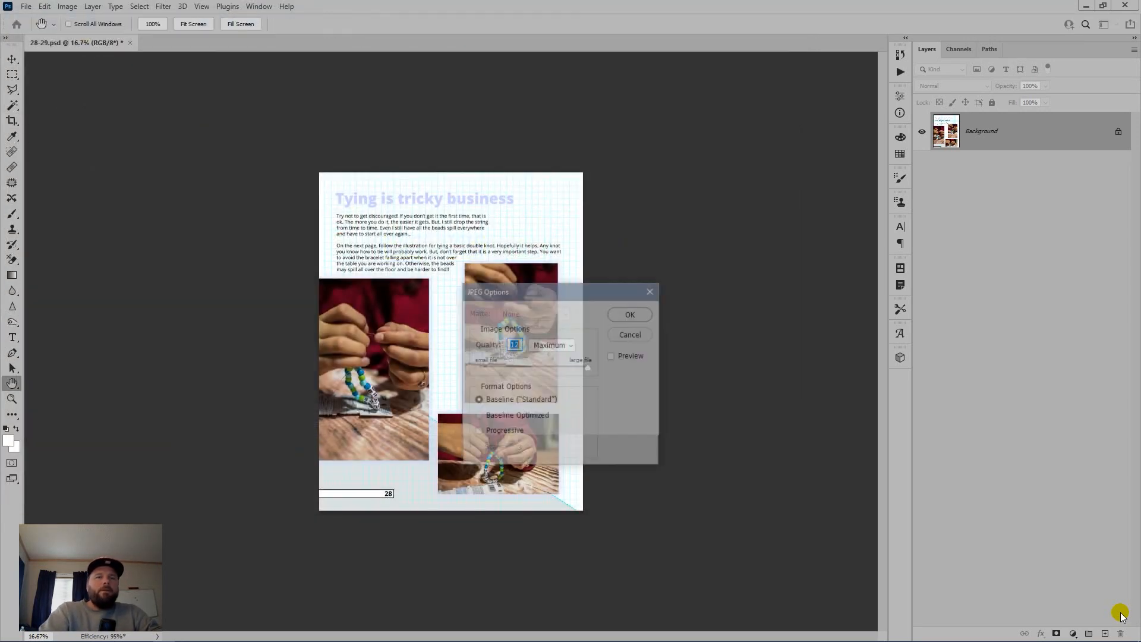
pyautogui.press('Return')
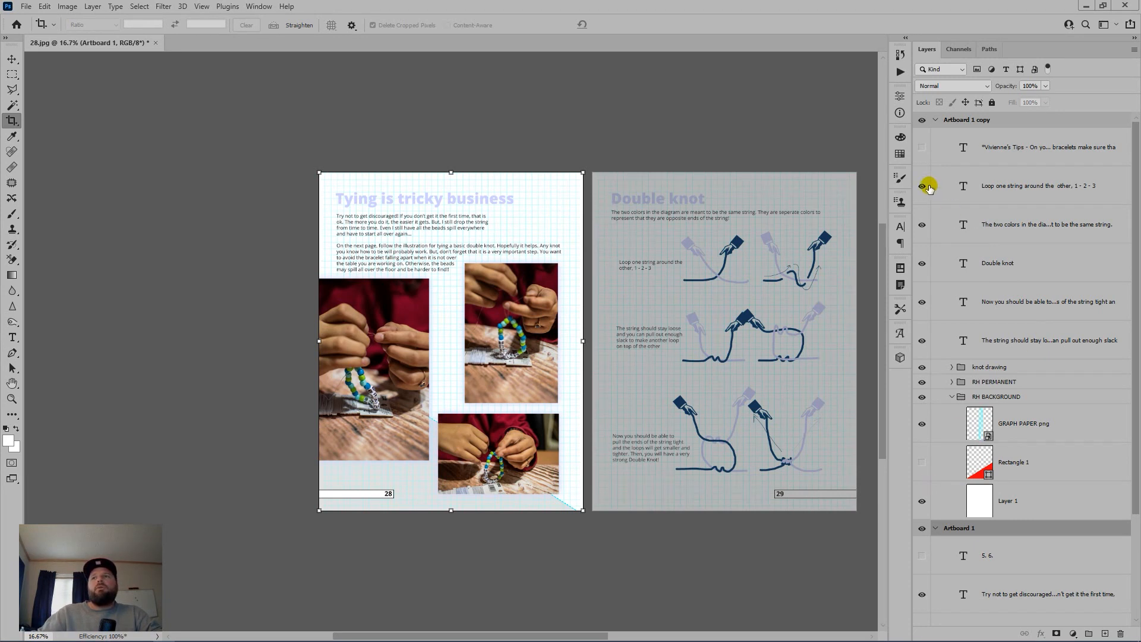
# Step: Move the page 29 layers into Artboard 1, delete the empty Artboard 1 copy, and flatten
pyautogui.click(1019, 153)
pyautogui.keyDown('shift'); pyautogui.click(1049, 498); pyautogui.keyUp('shift')
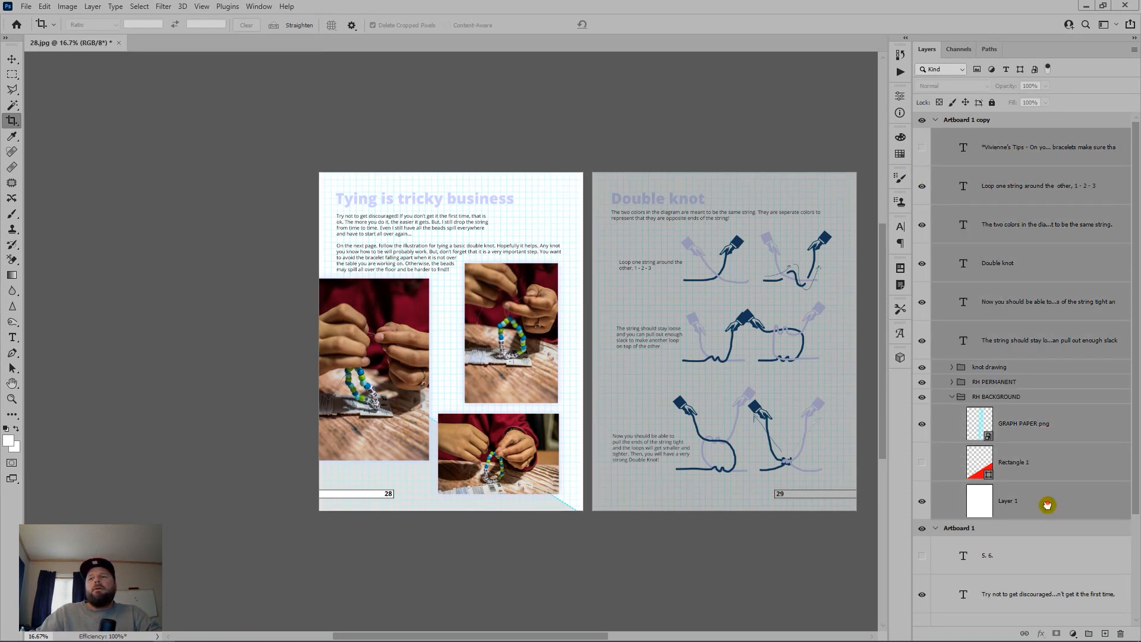
pyautogui.moveTo(1050, 498); pyautogui.dragTo(1039, 527)
pyautogui.moveTo(1020, 120); pyautogui.dragTo(1122, 631)
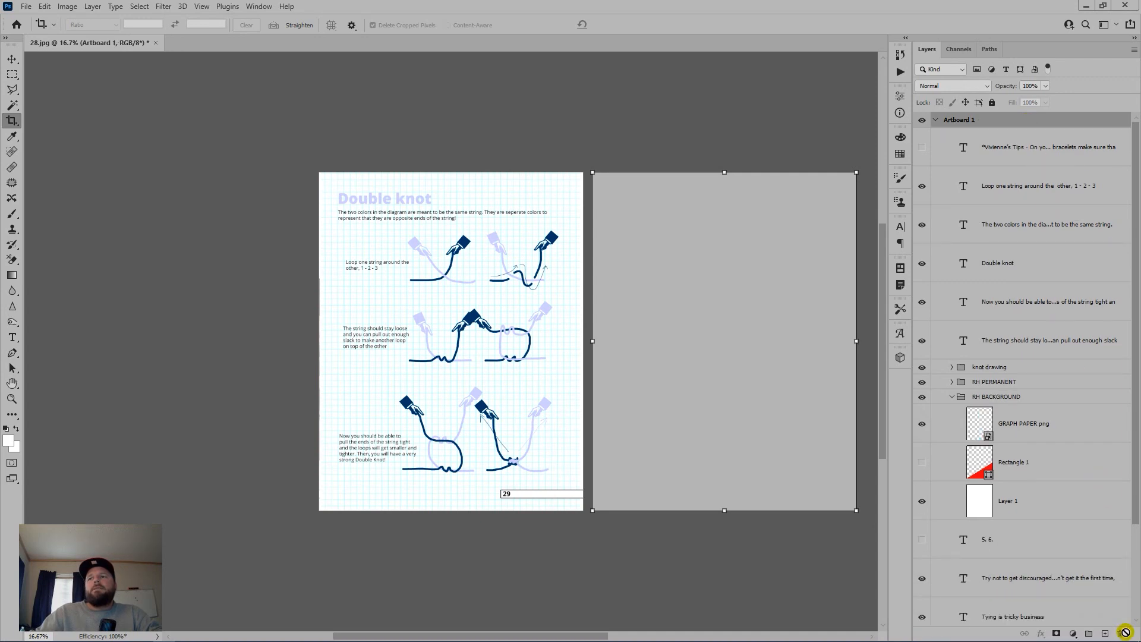
pyautogui.hotkey('ctrl', 'shift', 'e')
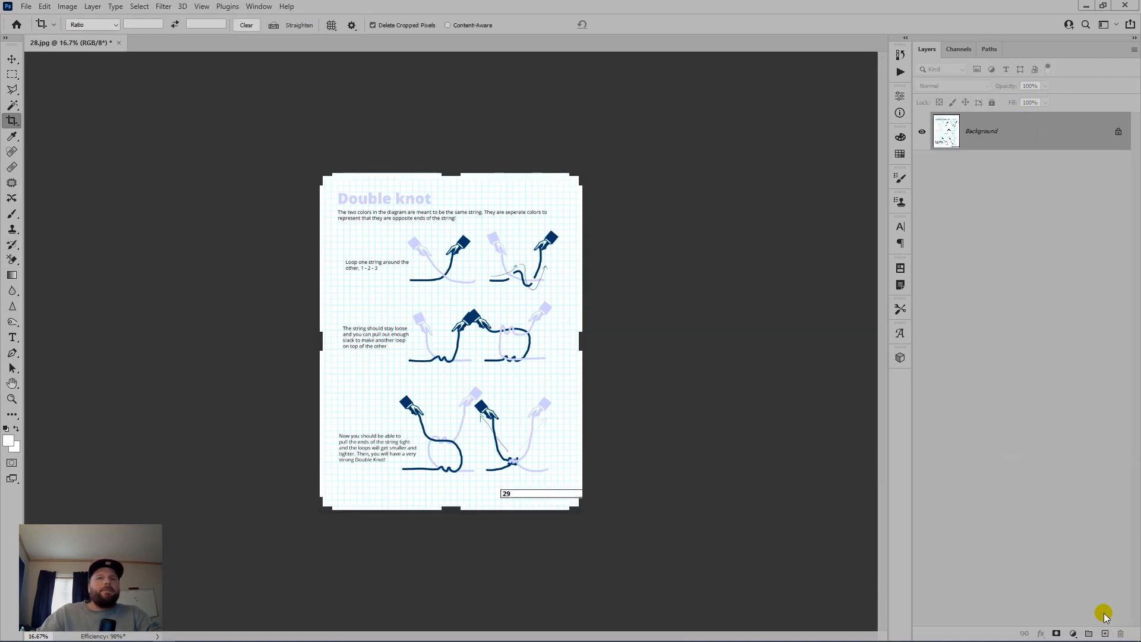
# Step: Save page 29 as 29.jpg, close it, and return to Bridge
pyautogui.hotkey('ctrl', 'shift', 's')
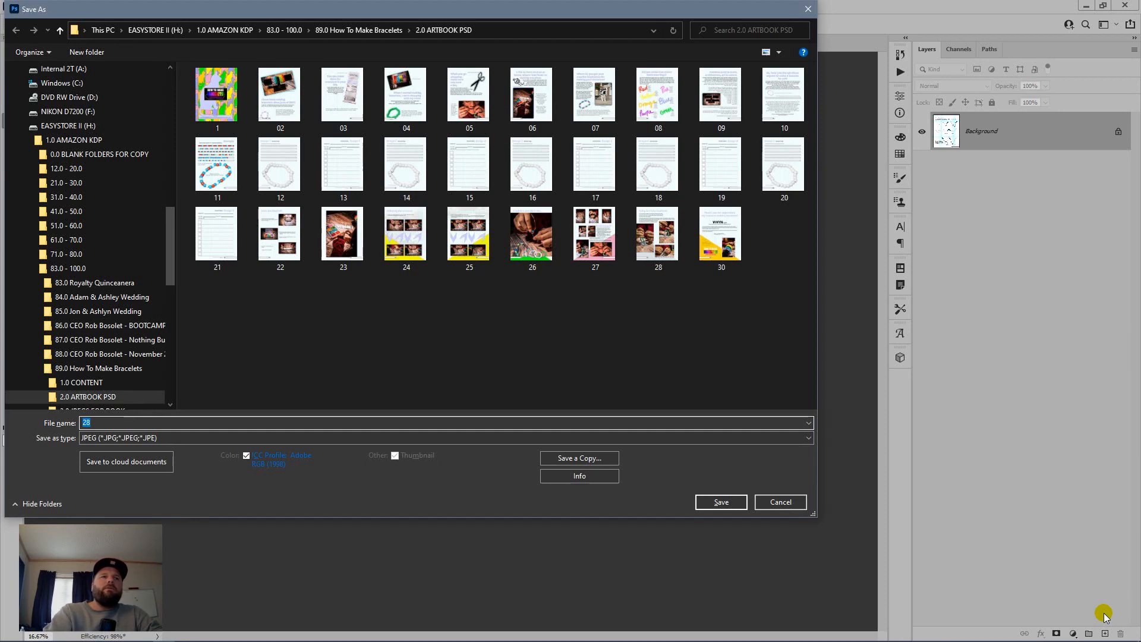
pyautogui.write('29')
pyautogui.press('Return')
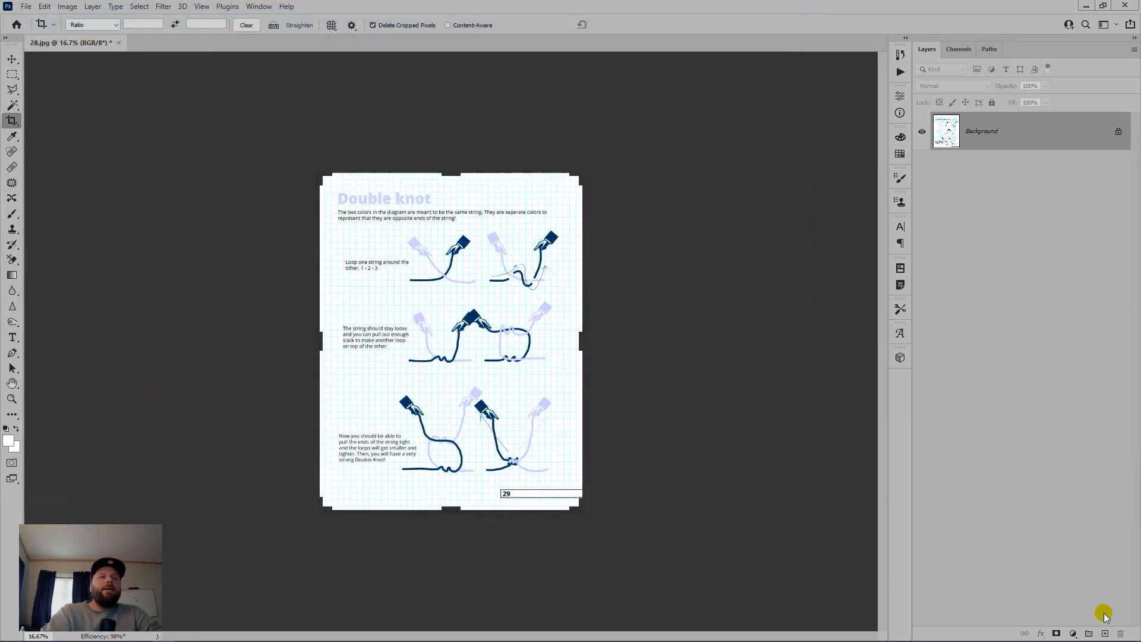
pyautogui.press('Return')
pyautogui.press('c')
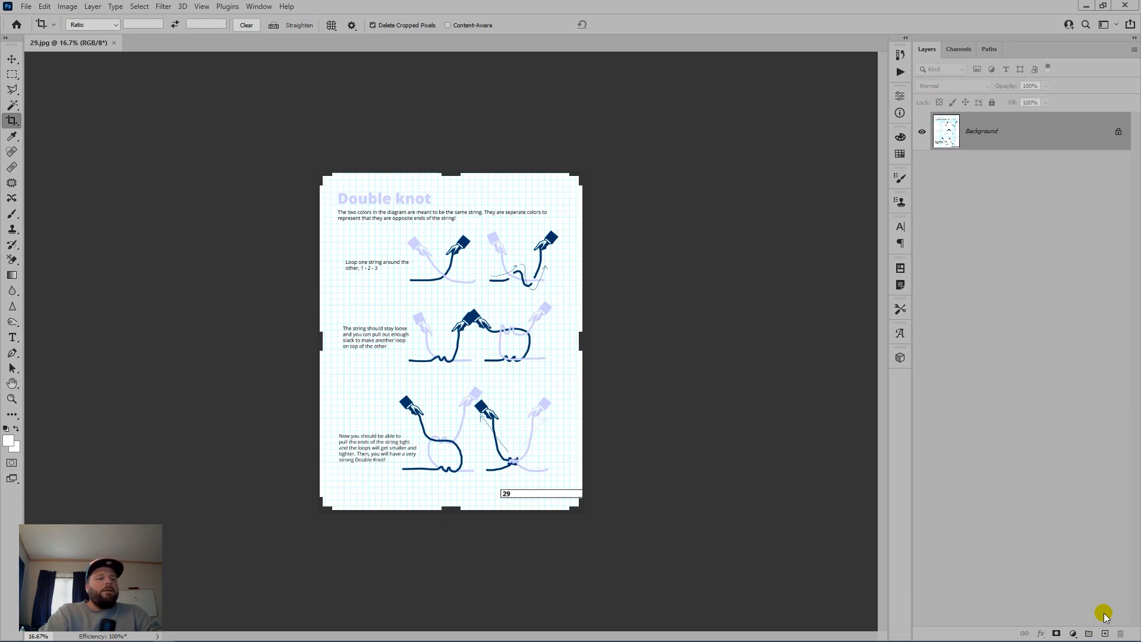
pyautogui.hotkey('ctrl', 'w')
pyautogui.hotkey('alt', 'Tab')
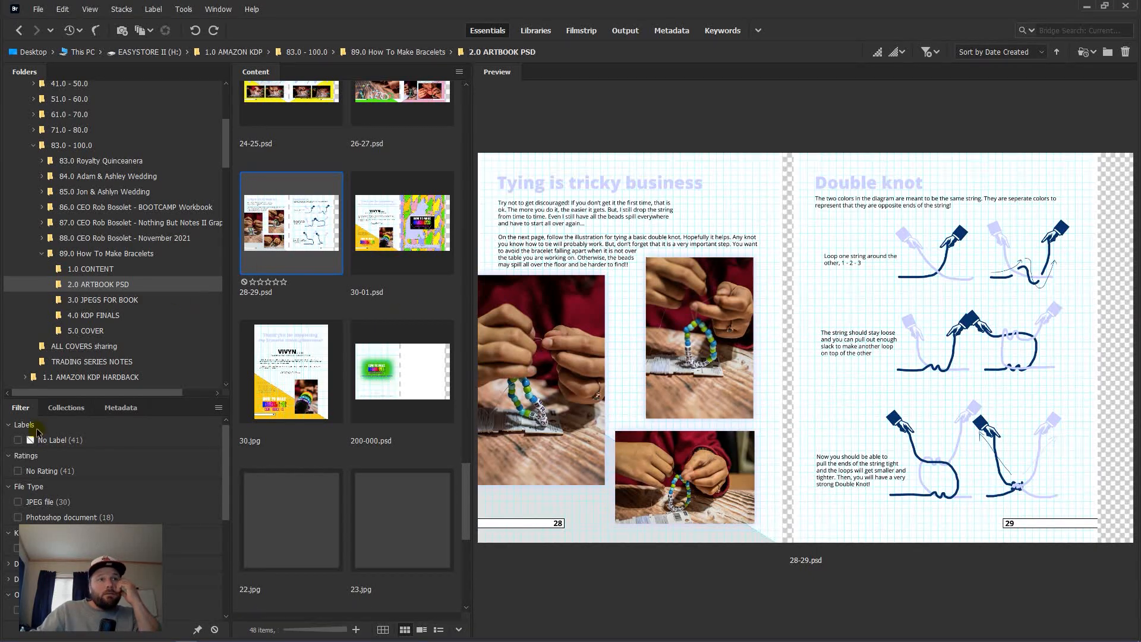
# Step: Filter to JPEG files, select all pages, and move them into 3.0 JPEGS FOR BOOK
pyautogui.click(18, 501)
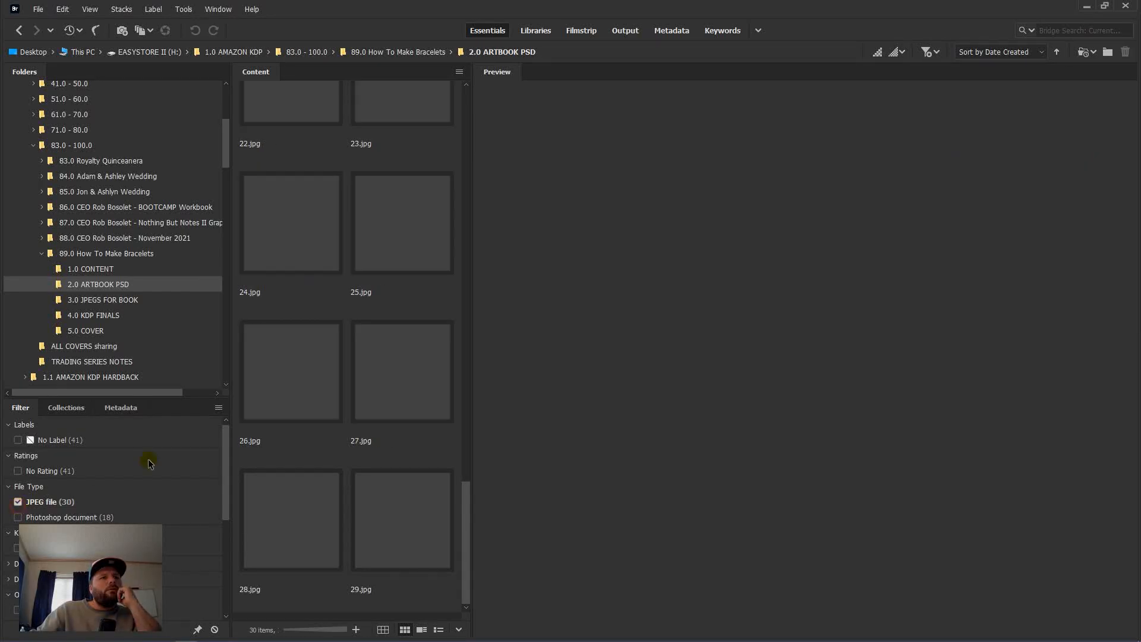
pyautogui.click(426, 539)
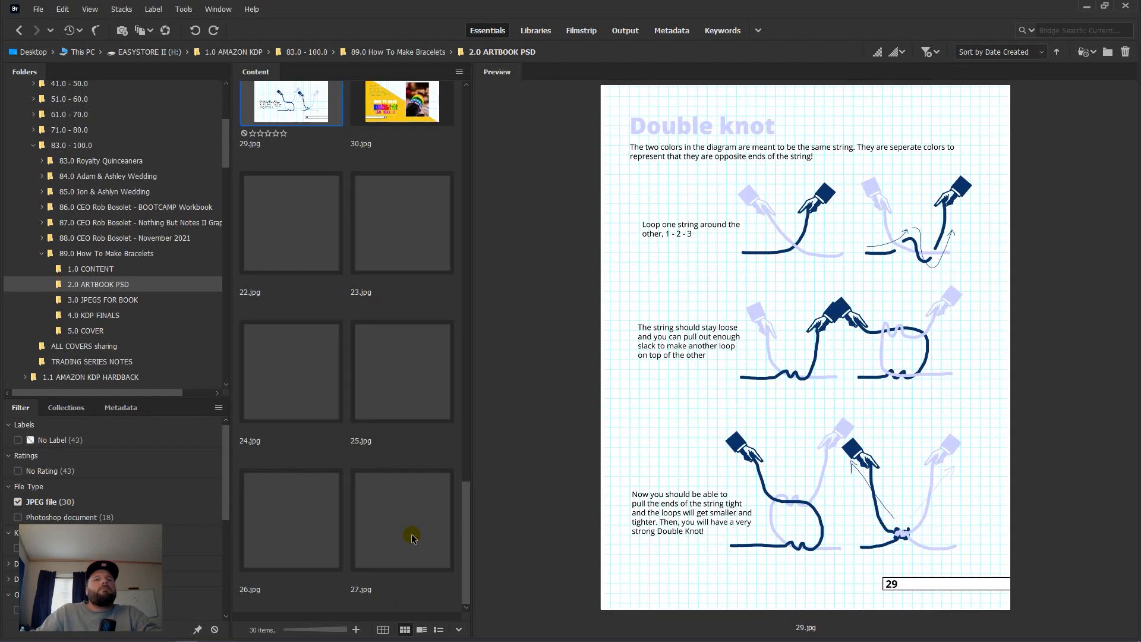
pyautogui.click(415, 538)
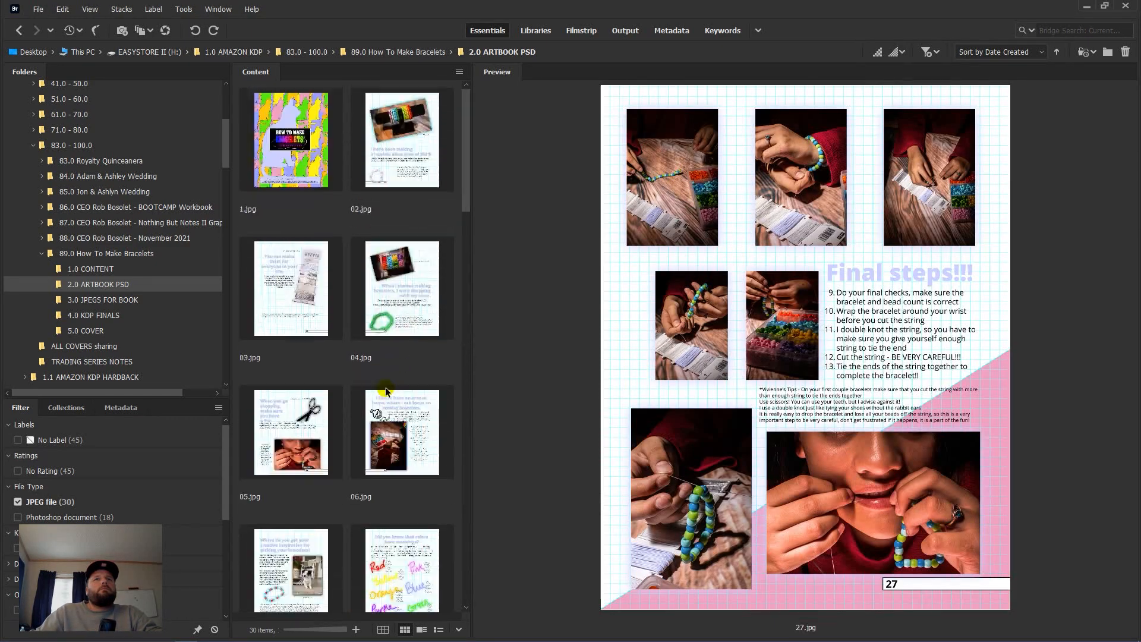
pyautogui.hotkey('ctrl', 'a')
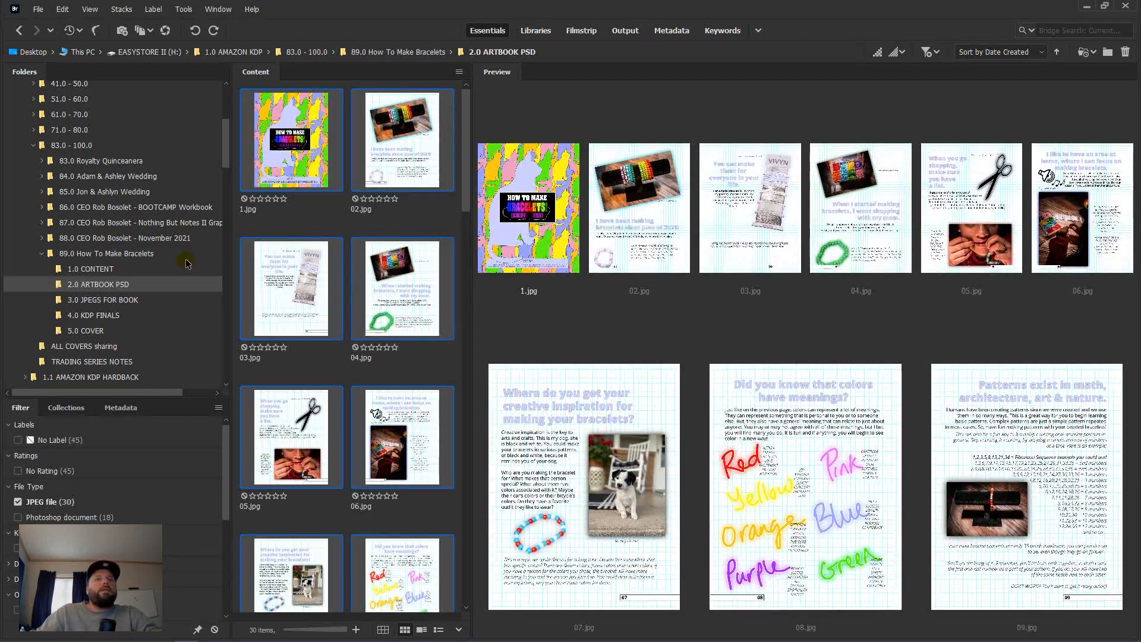
pyautogui.moveTo(245, 165); pyautogui.dragTo(162, 300)
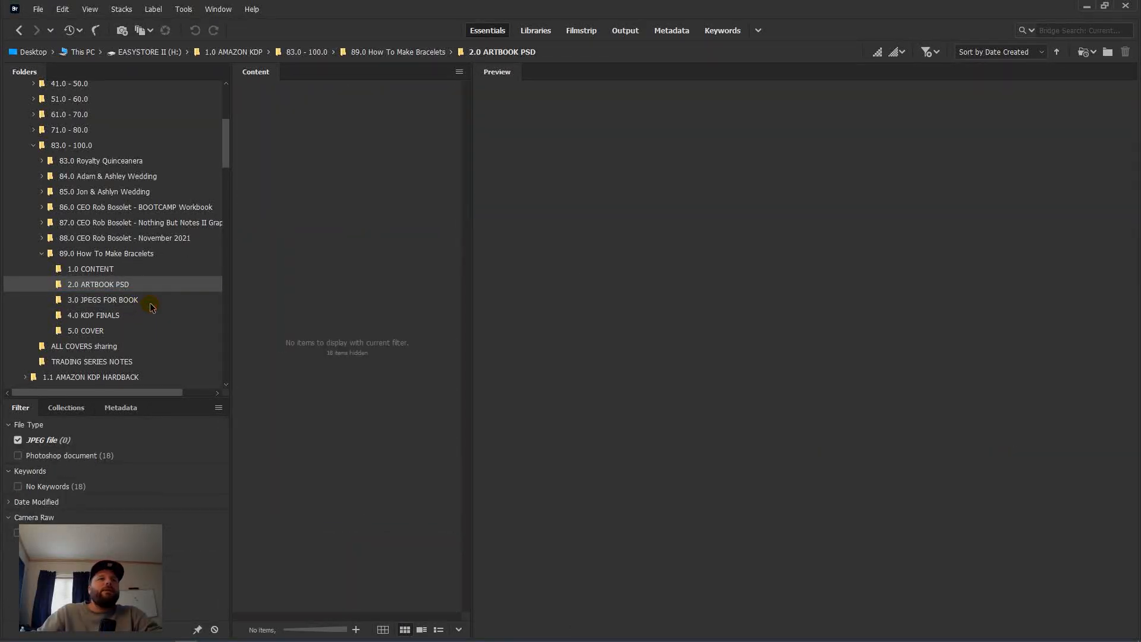
# Step: Open the 3.0 JPEGS FOR BOOK folder and widen the thumbnail grid to three columns
pyautogui.click(135, 303)
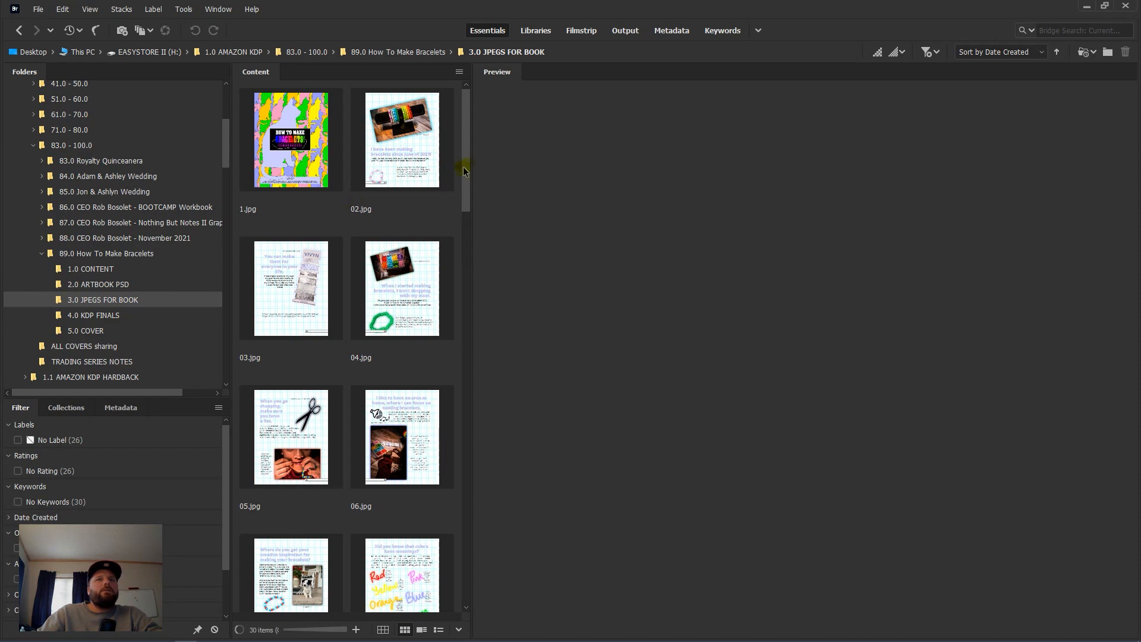
pyautogui.moveTo(472, 225); pyautogui.dragTo(563, 217)
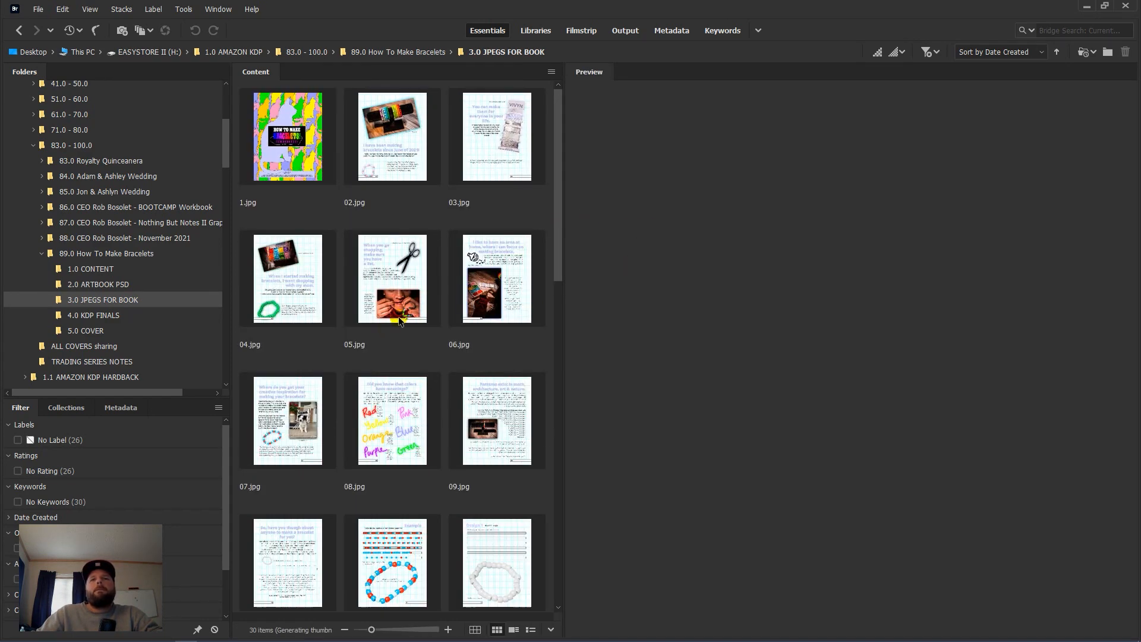
pyautogui.scroll(-2, 400, 319)
pyautogui.scroll(2, 399, 320)
pyautogui.scroll(-8, 399, 320)
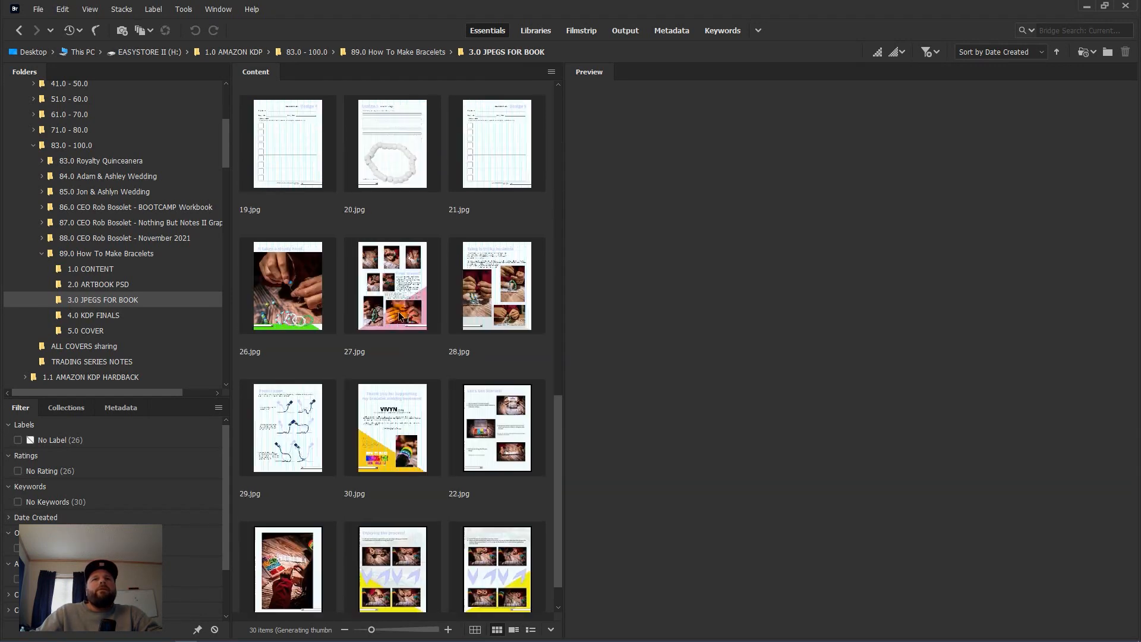
pyautogui.scroll(-1, 399, 317)
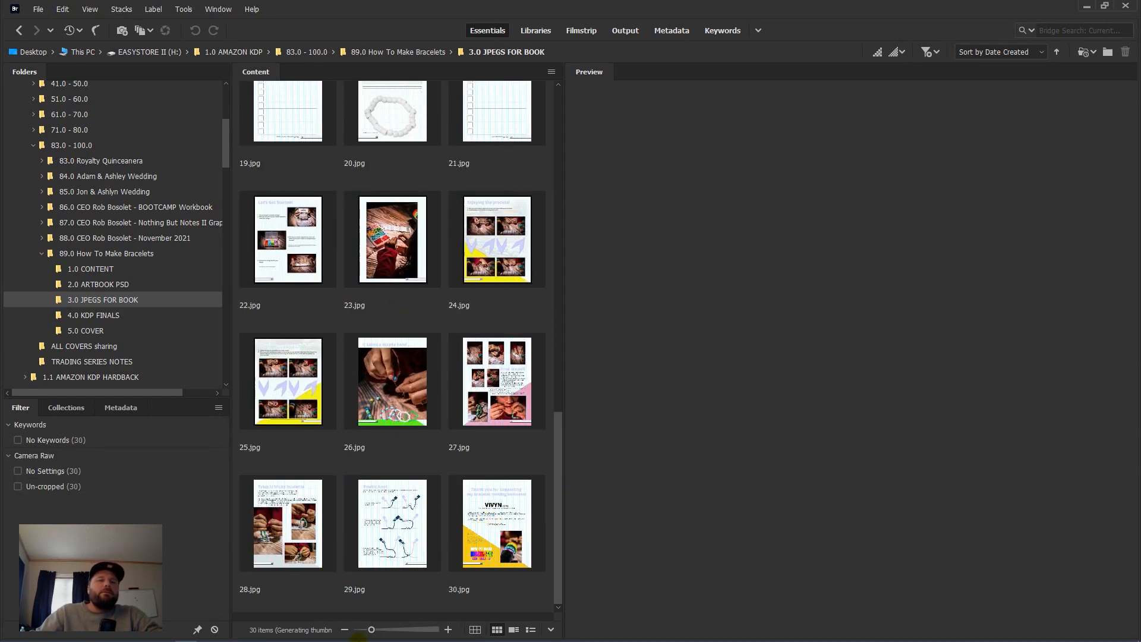
# Step: In Photoshop, open File > Scripts > Image Processor, browse the source folder picker, then cancel without running
pyautogui.click(164, 633)
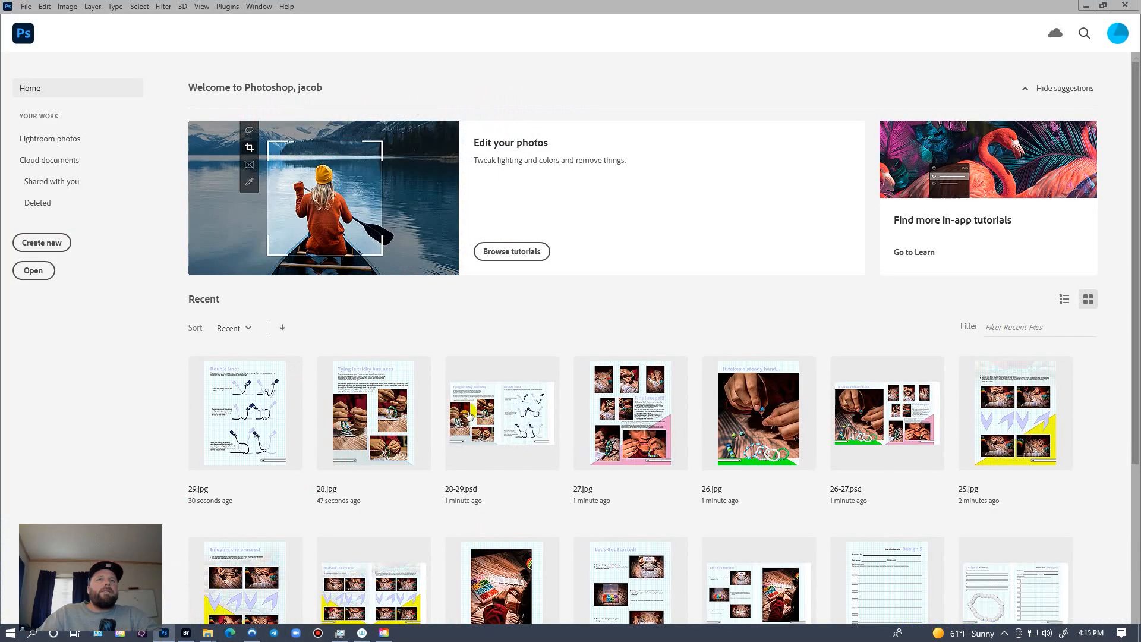
pyautogui.click(26, 7)
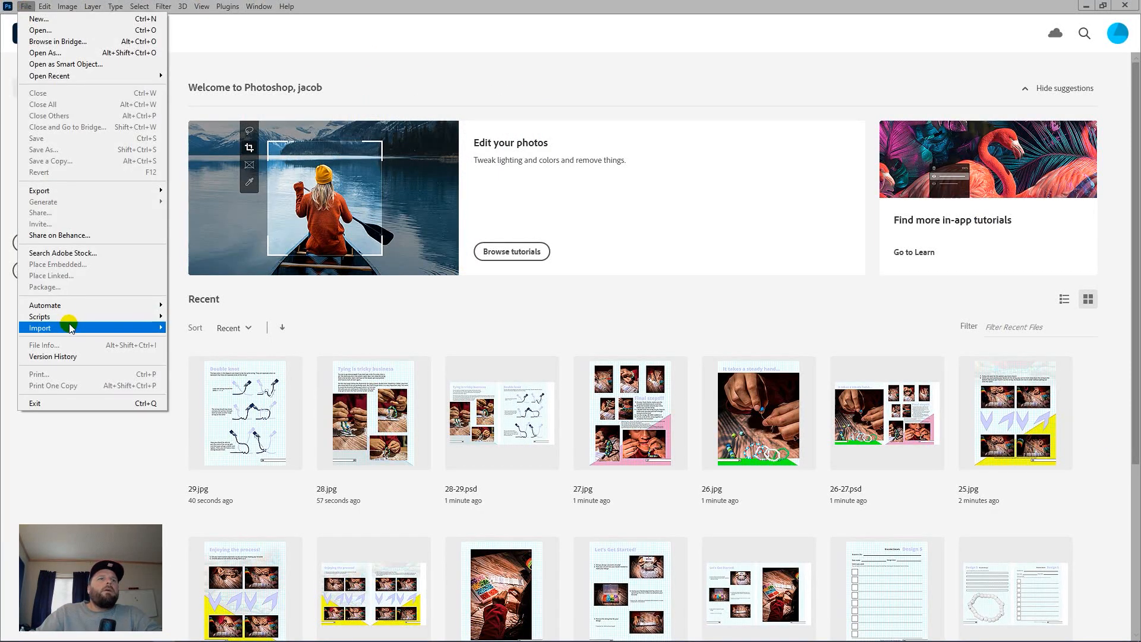
pyautogui.moveTo(70, 318)
pyautogui.click(224, 316)
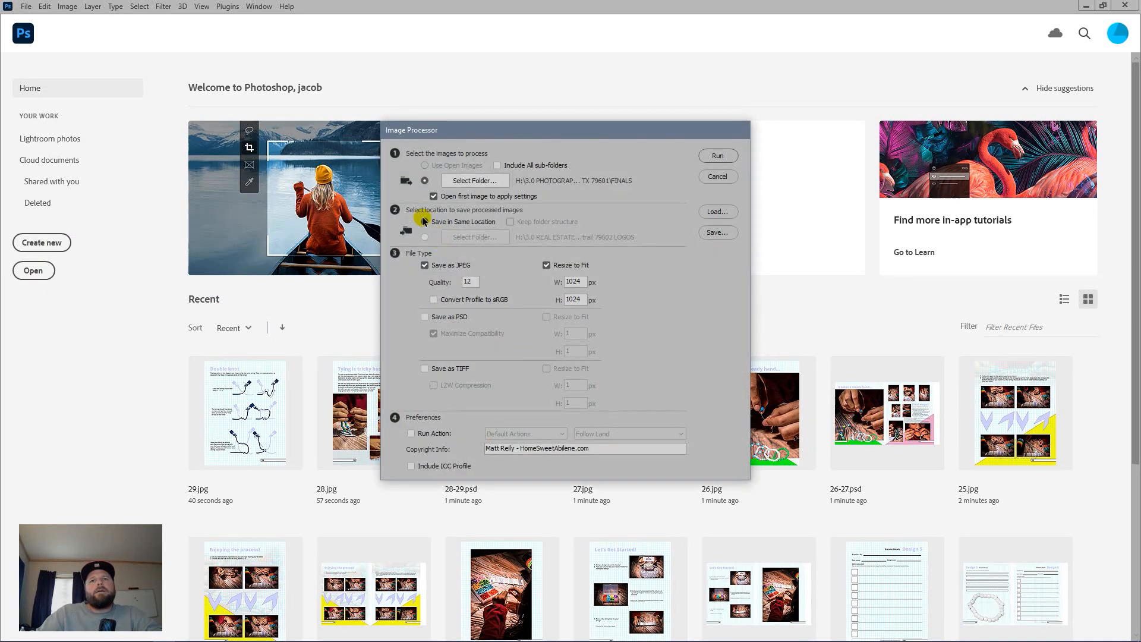
pyautogui.click(475, 180)
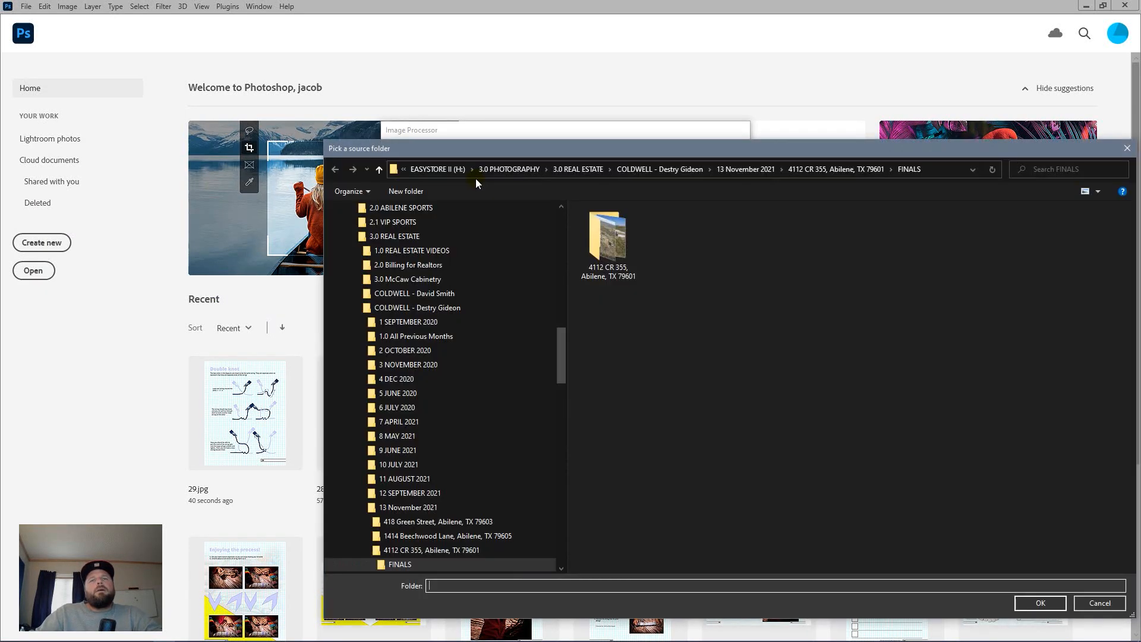
pyautogui.click(1124, 148)
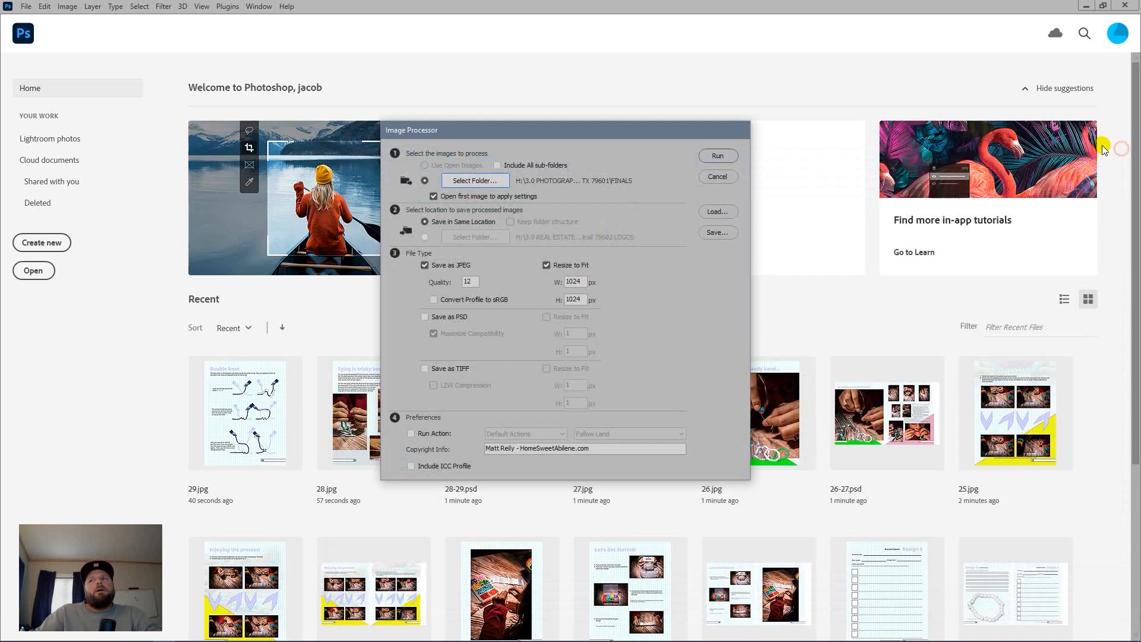
pyautogui.click(726, 178)
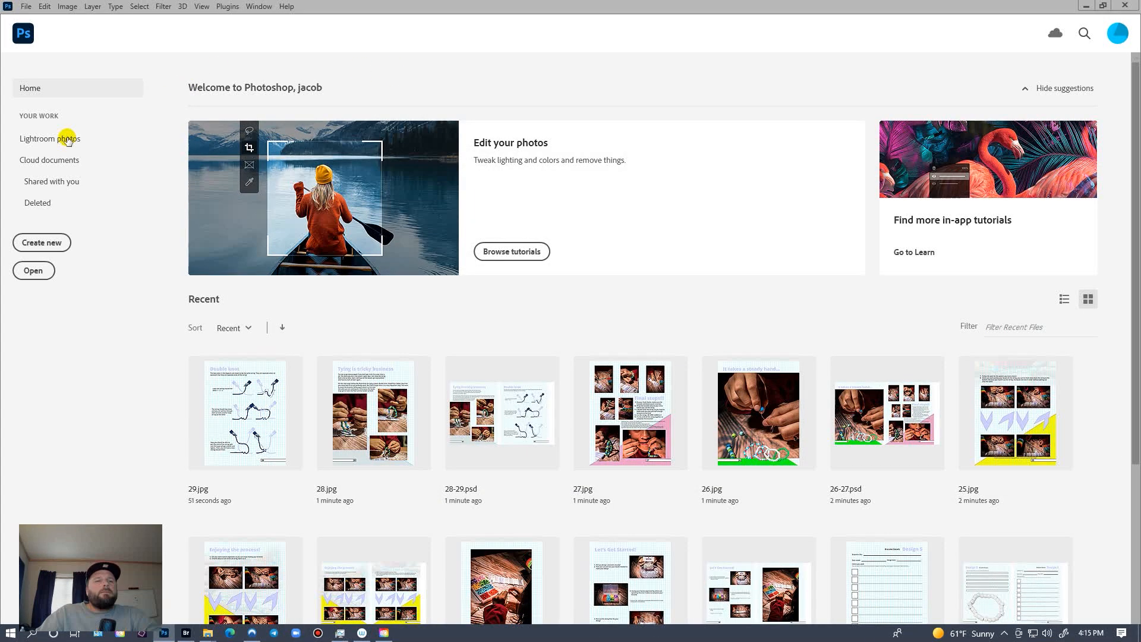
pyautogui.hotkey('alt', 'f')
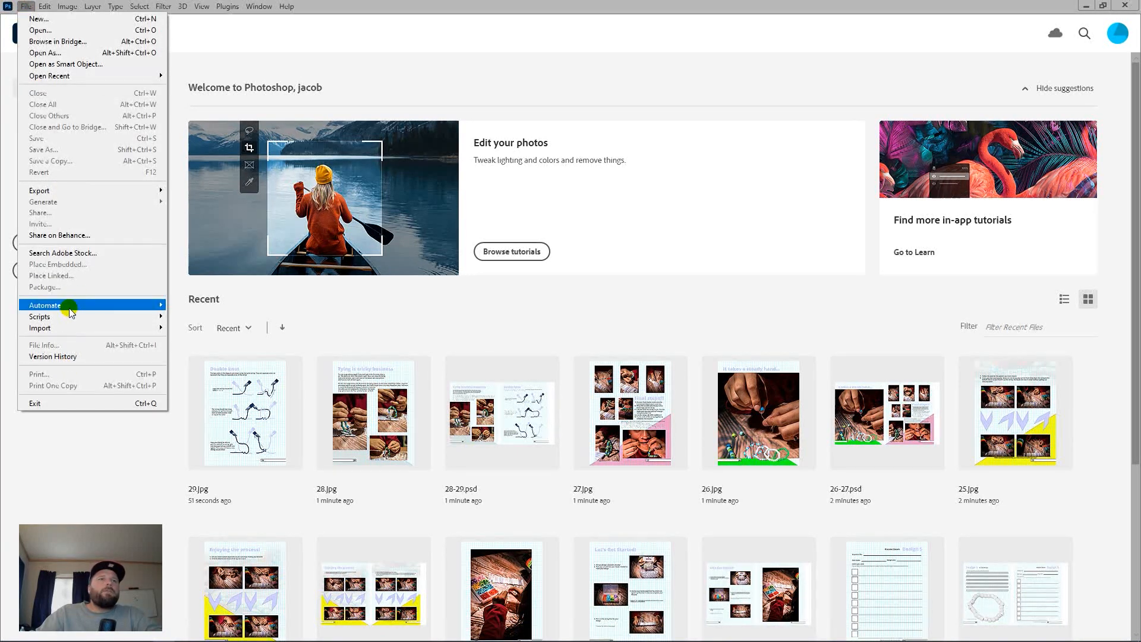
# Step: Start File > Automate > PDF Presentation and add all JPEGs from 3.0 JPEGS FOR BOOK as source files
pyautogui.moveTo(70, 311)
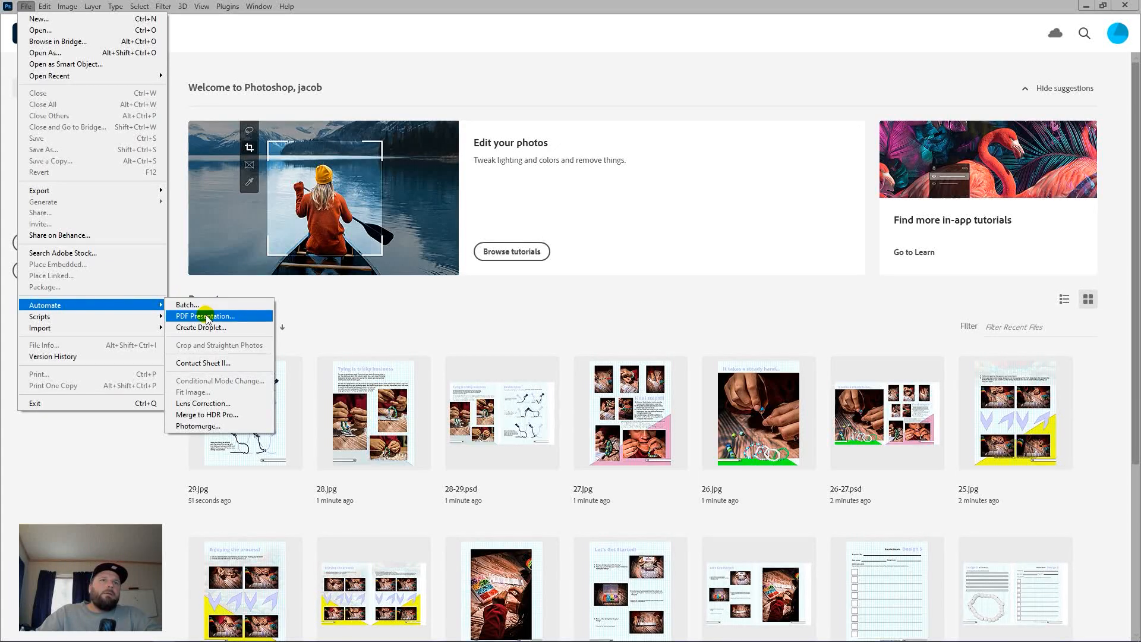
pyautogui.click(206, 318)
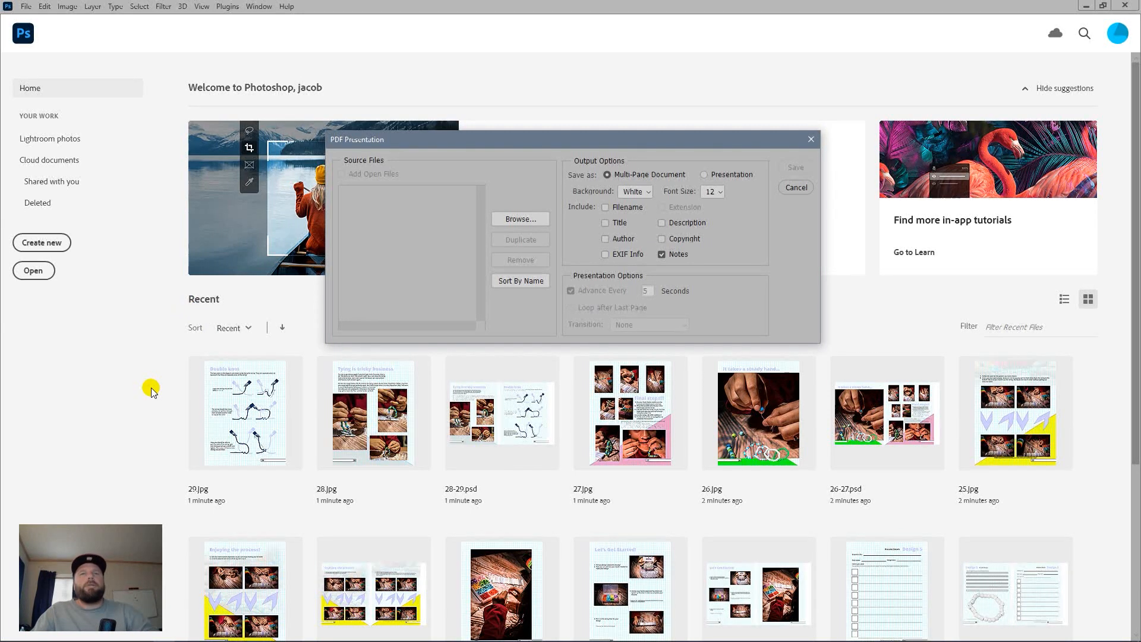
pyautogui.click(511, 220)
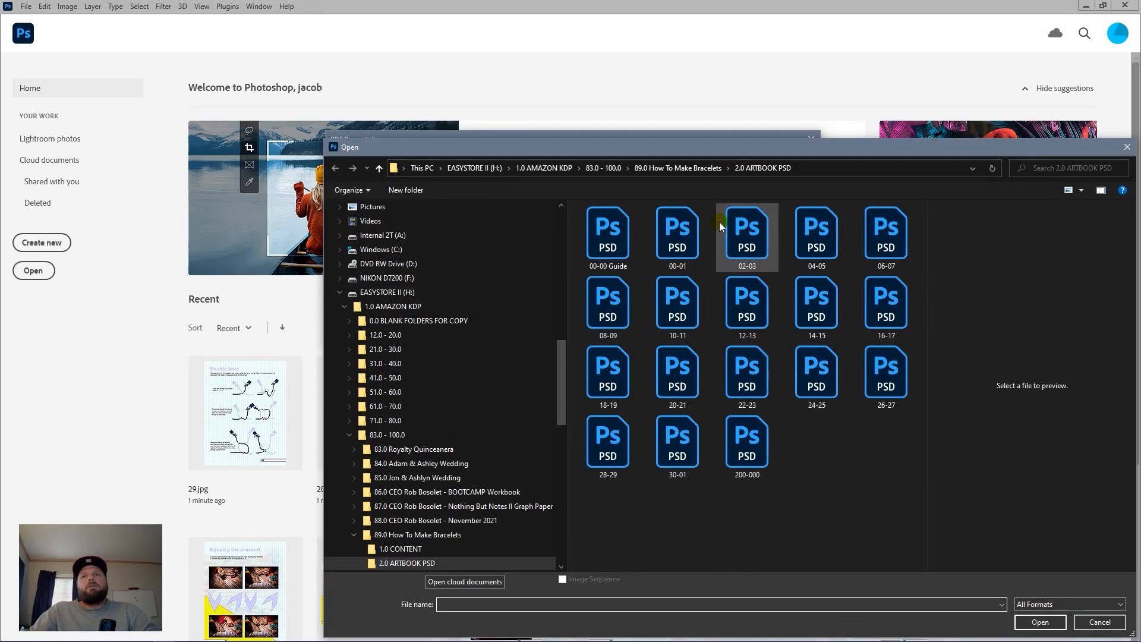
pyautogui.click(686, 166)
pyautogui.doubleClick(624, 247)
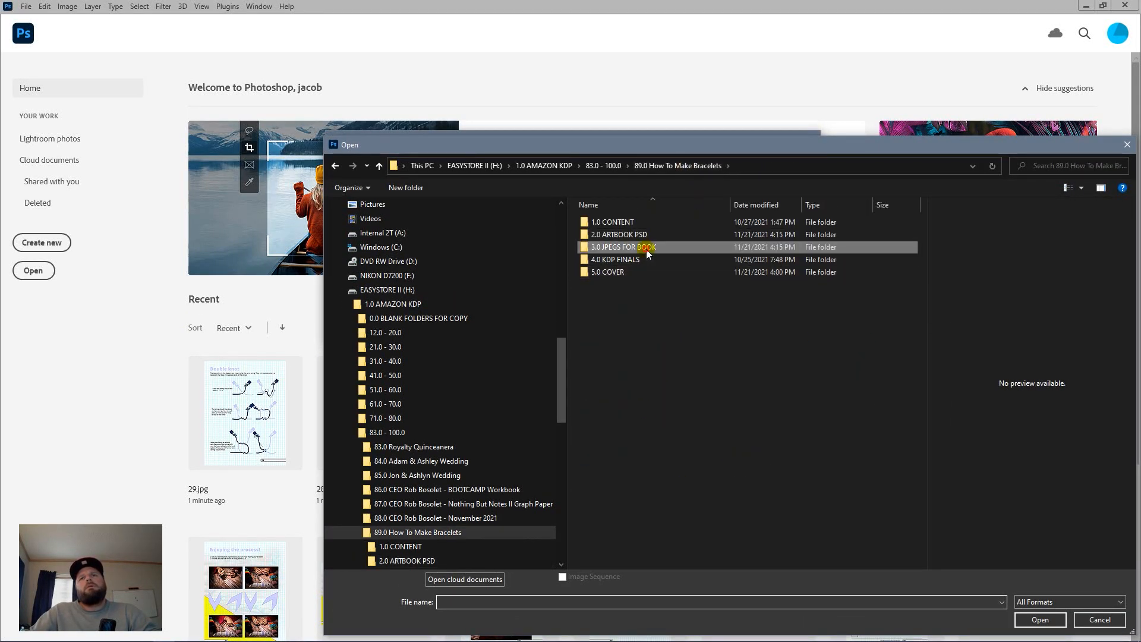
pyautogui.click(608, 237)
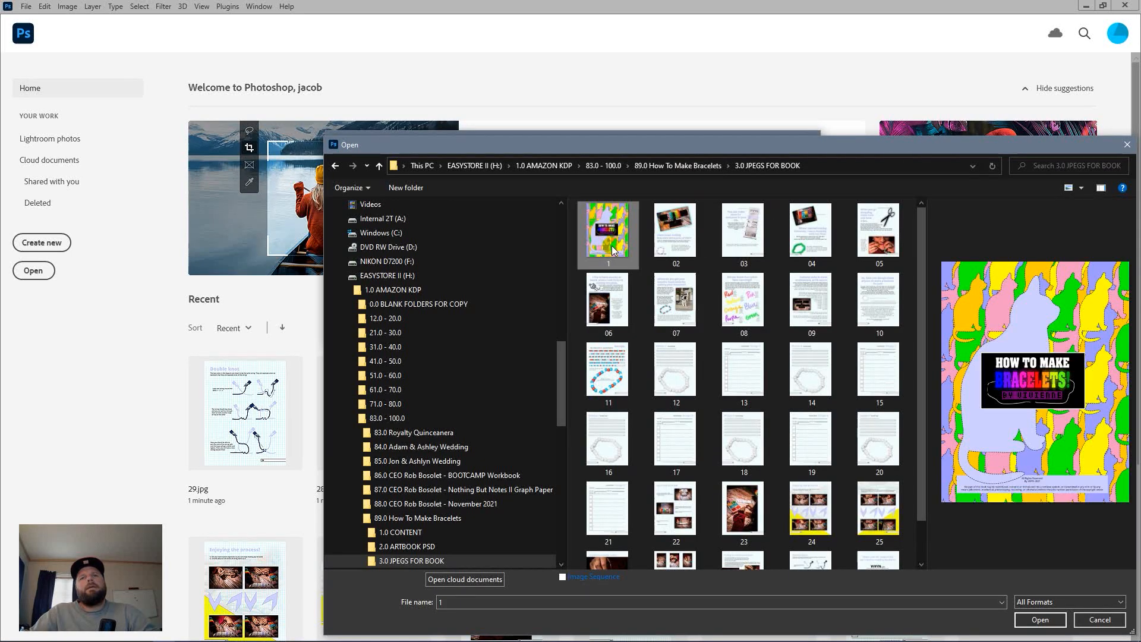
pyautogui.hotkey('ctrl', 'a')
pyautogui.click(1039, 619)
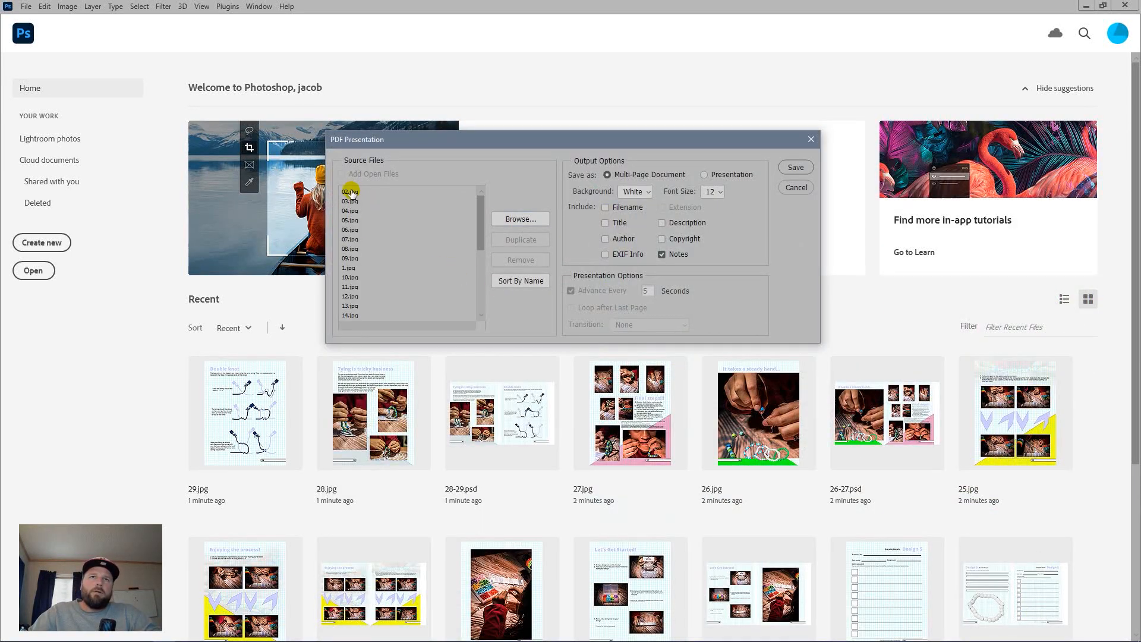
# Step: Sort the source files by name, 1.jpg through 30.jpg
pyautogui.click(508, 286)
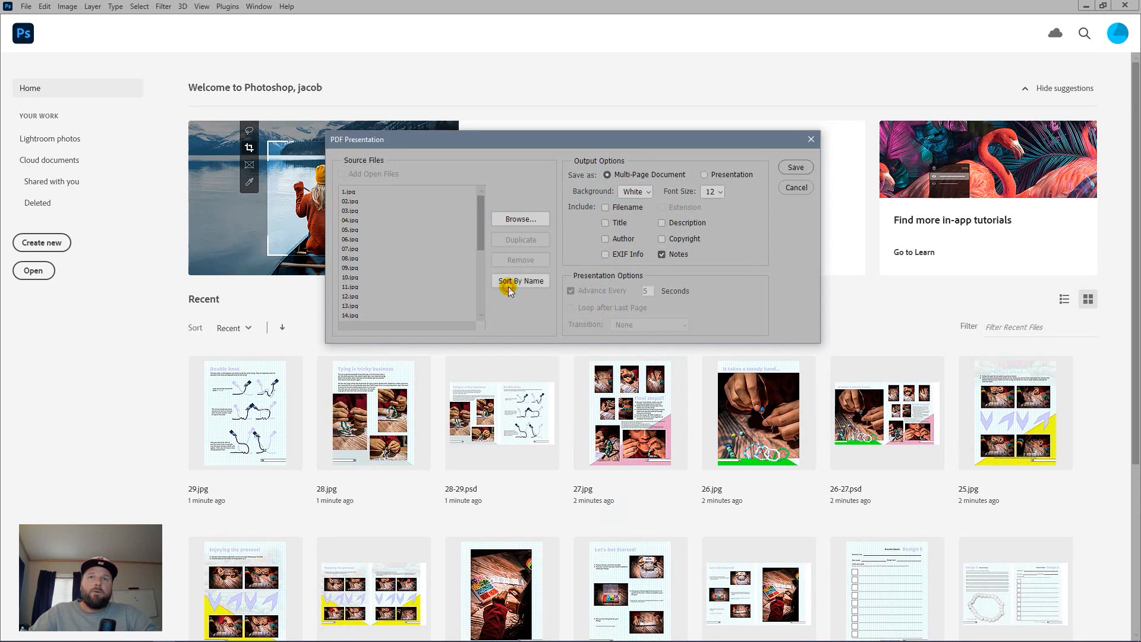
pyautogui.scroll(-1, 357, 211)
pyautogui.scroll(-1, 358, 217)
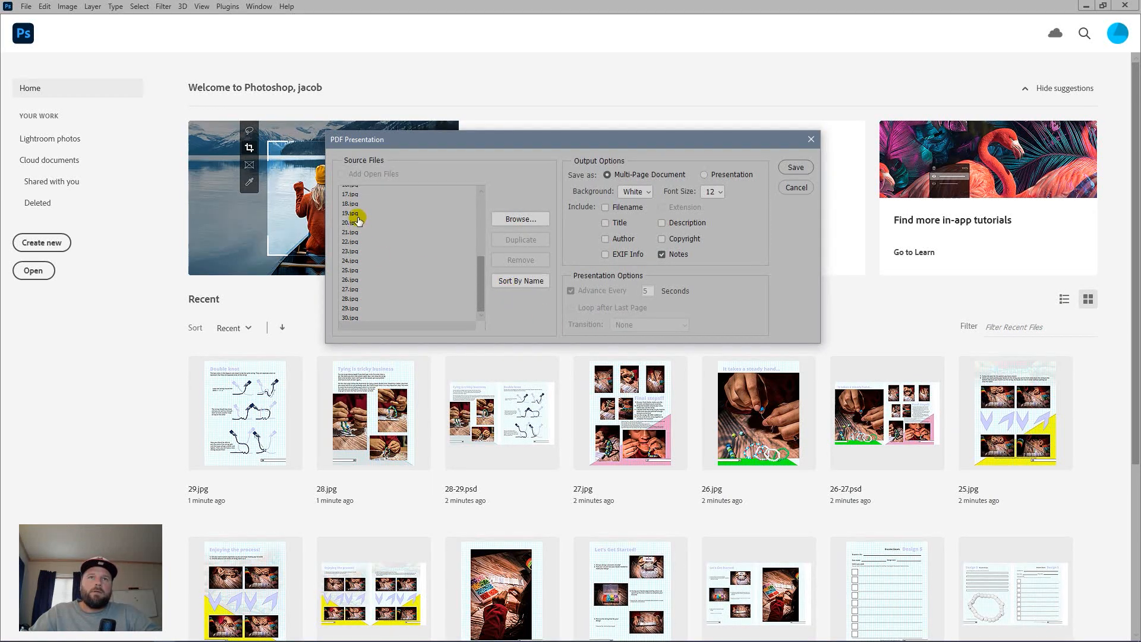
pyautogui.scroll(2, 371, 275)
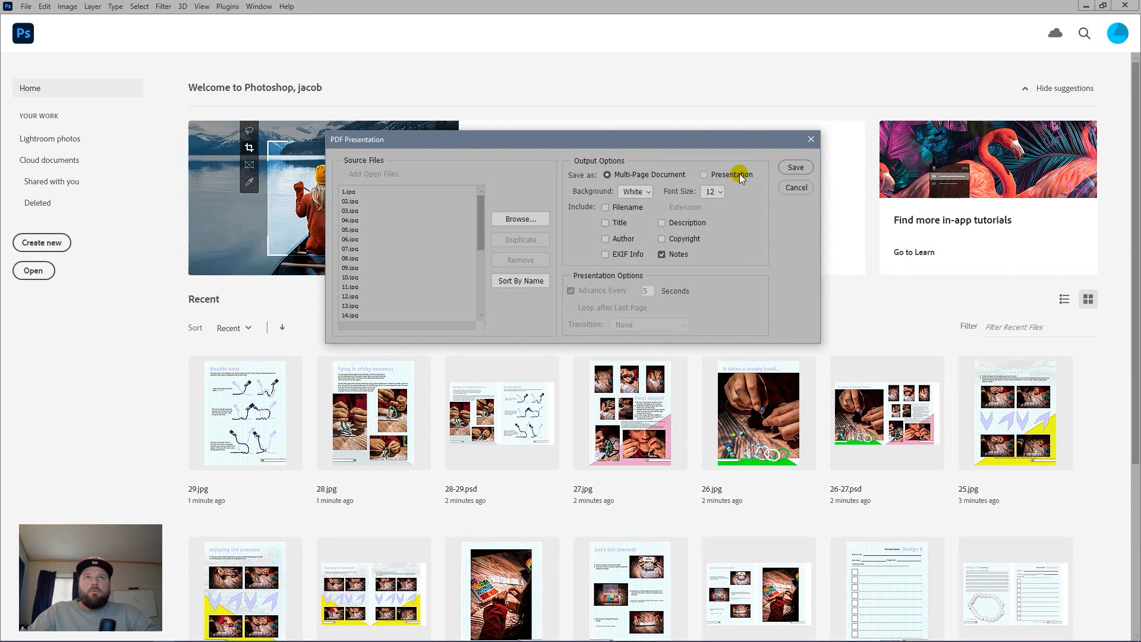
# Step: Set the save location to H:\1.0 AMAZON KDP\83.0 - 100.0\89.0 How To Make Bracelets\4.0 KDP FINALS
pyautogui.click(787, 170)
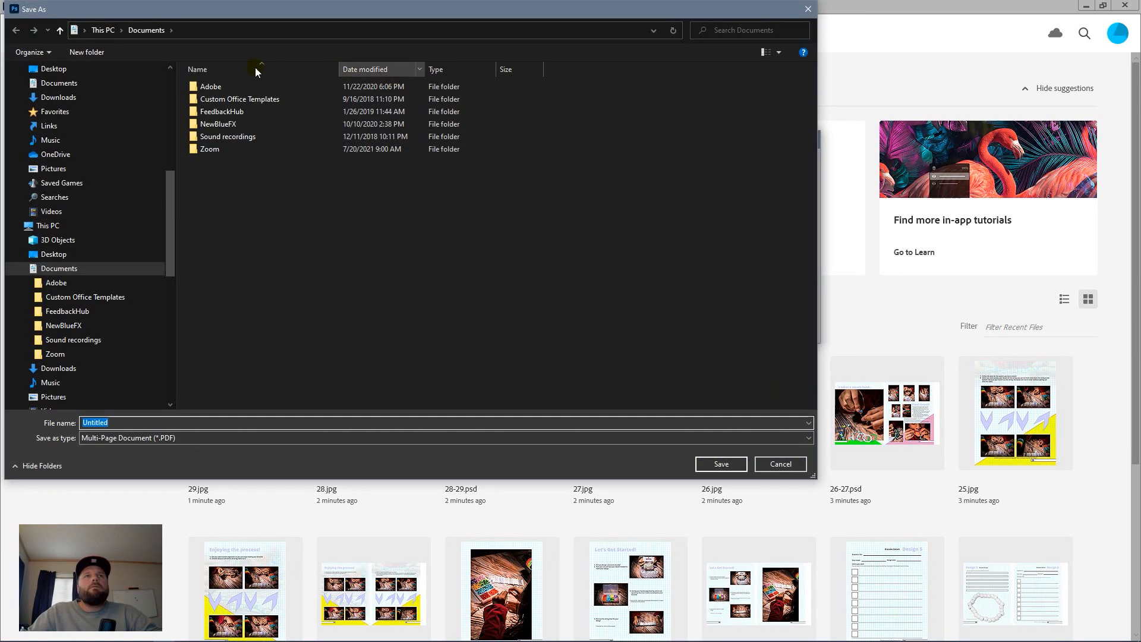
pyautogui.click(104, 31)
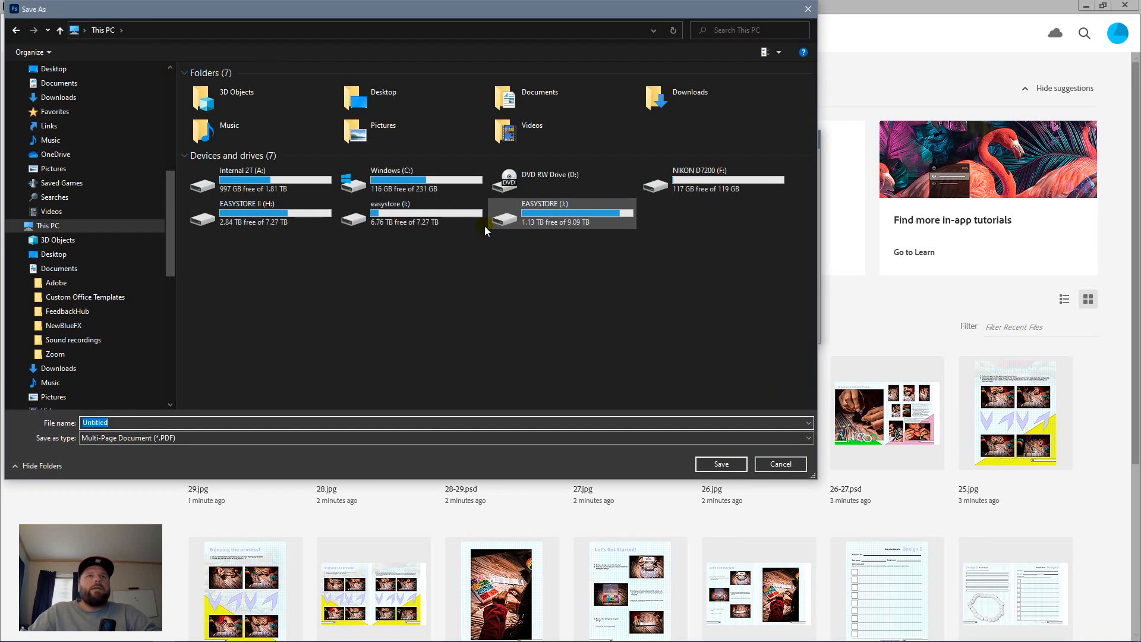
pyautogui.doubleClick(286, 223)
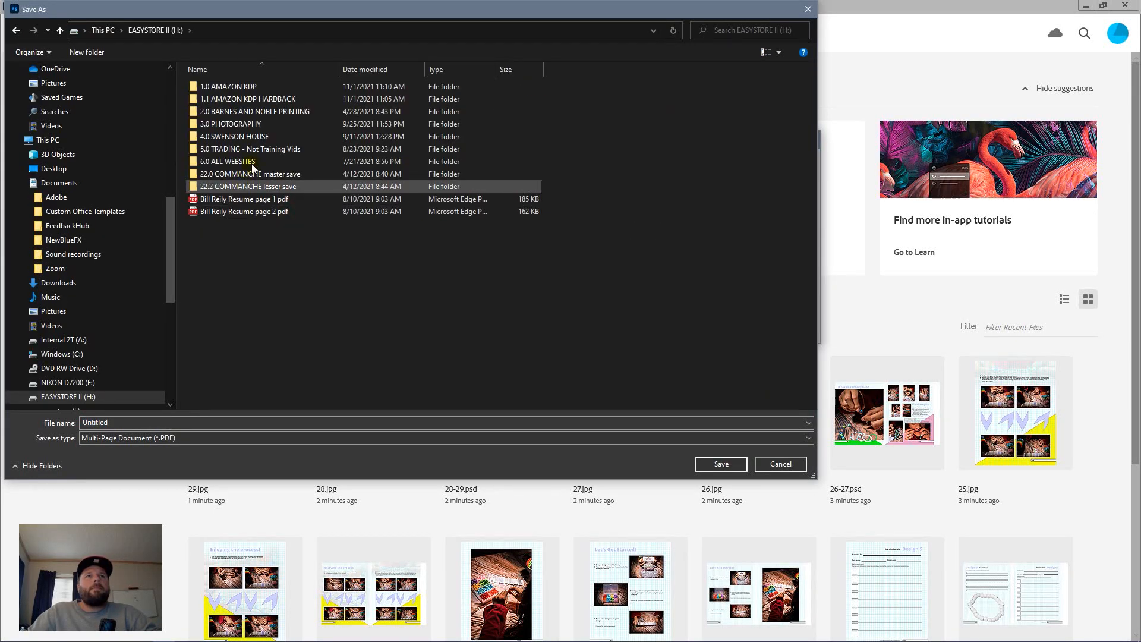
pyautogui.doubleClick(241, 86)
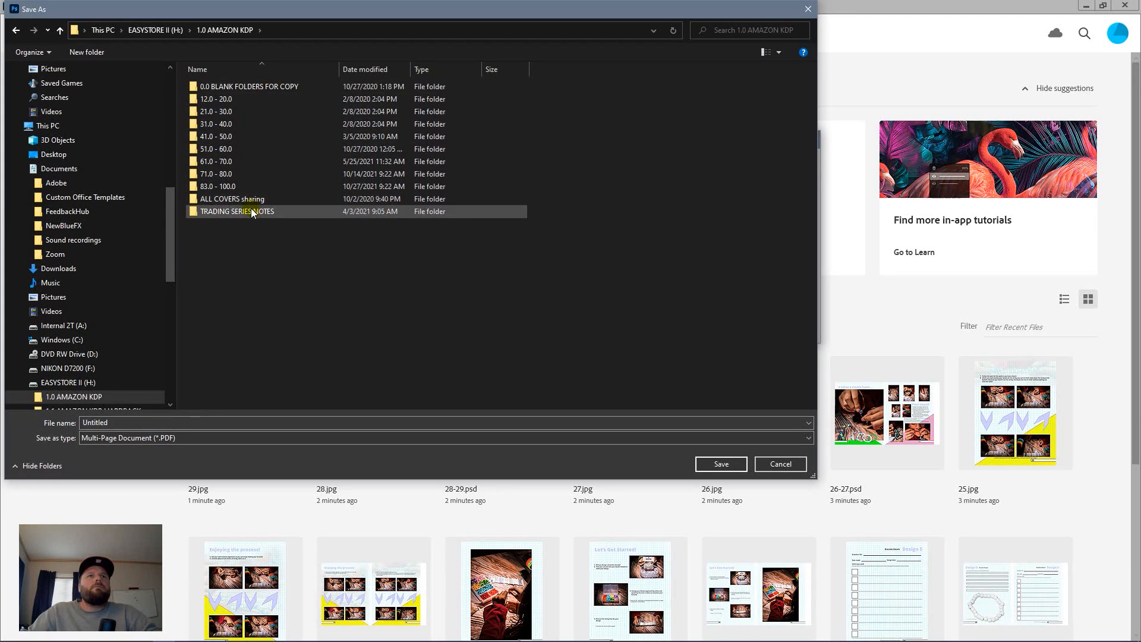
pyautogui.doubleClick(250, 187)
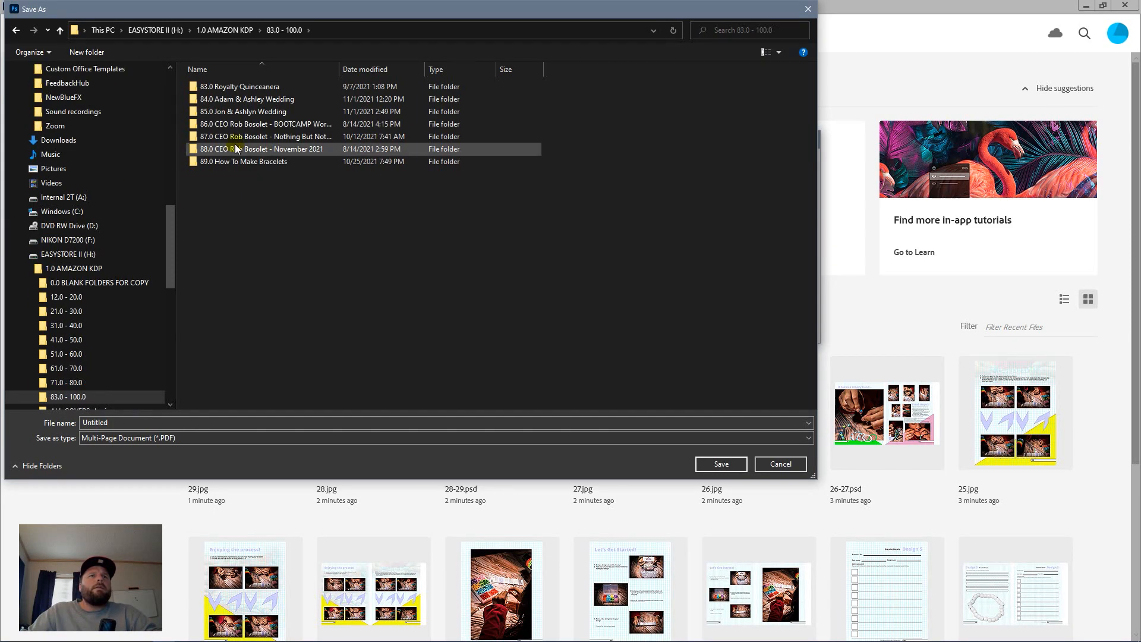
pyautogui.doubleClick(259, 159)
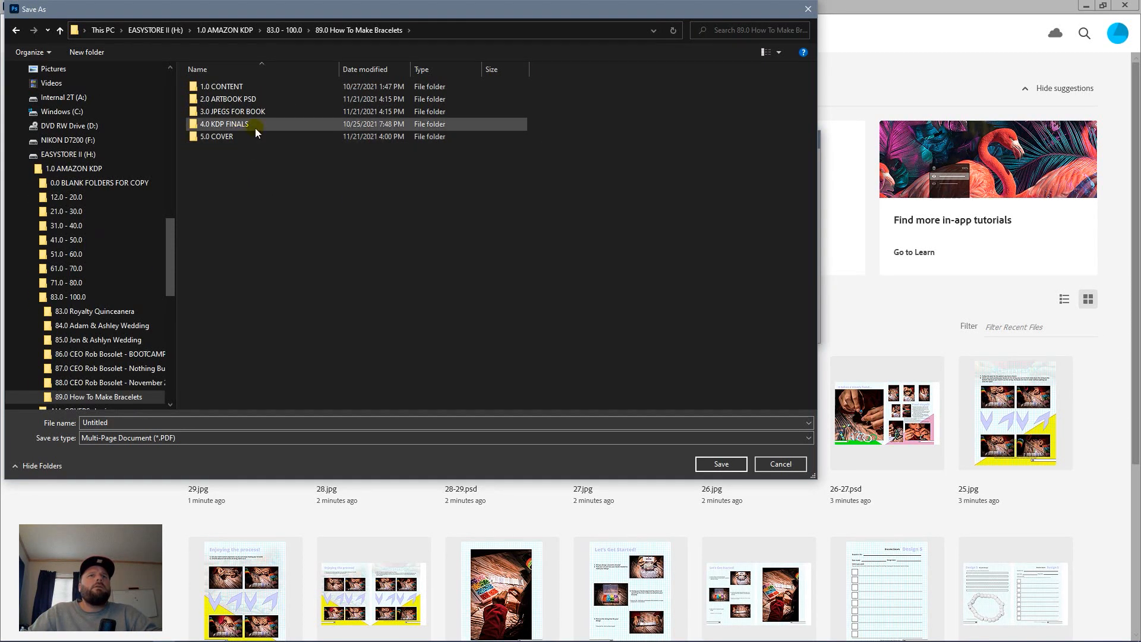
pyautogui.click(256, 126)
pyautogui.doubleClick(255, 127)
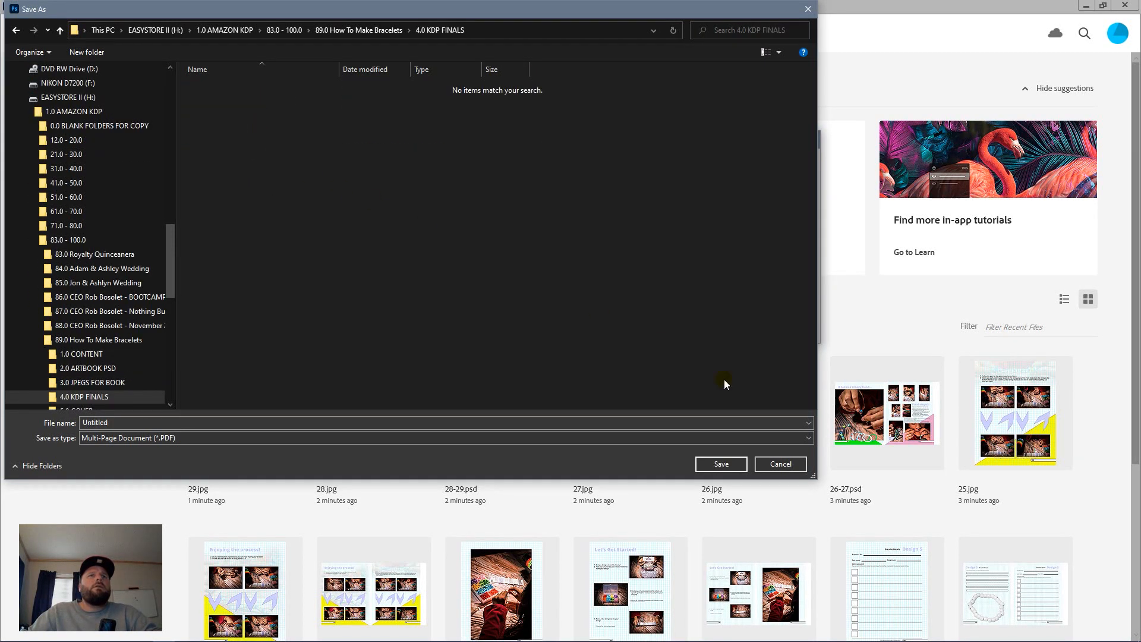
# Step: Replace the Untitled file name with 'Bracelets KDP 1.0'
pyautogui.doubleClick(304, 423)
pyautogui.write('K')
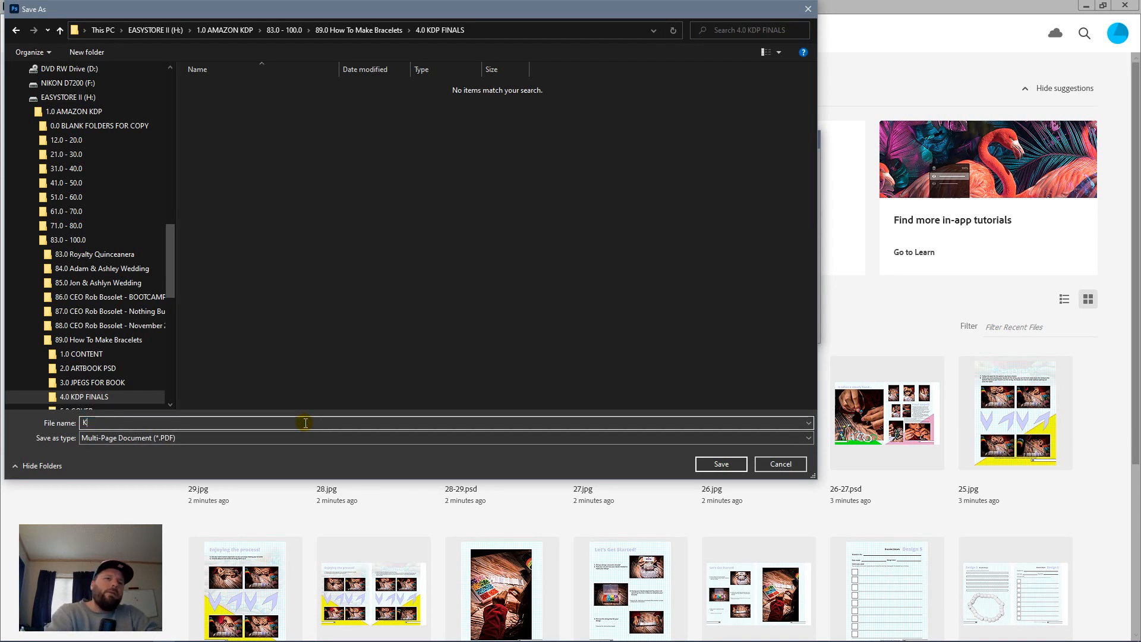
pyautogui.press('BackSpace')
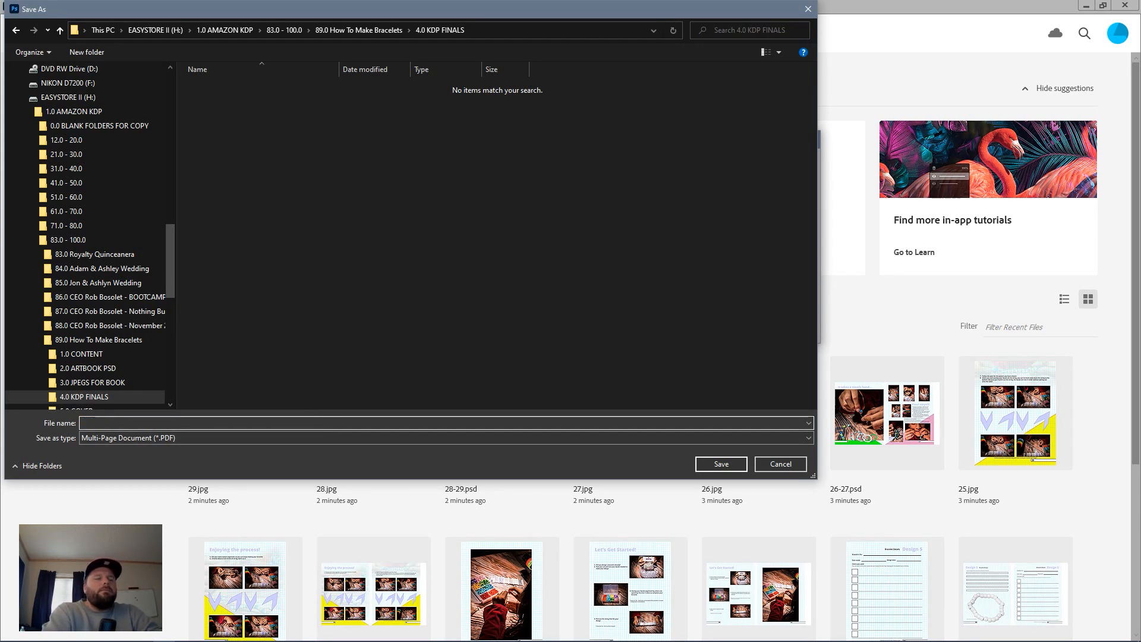
pyautogui.write('Bracelets D')
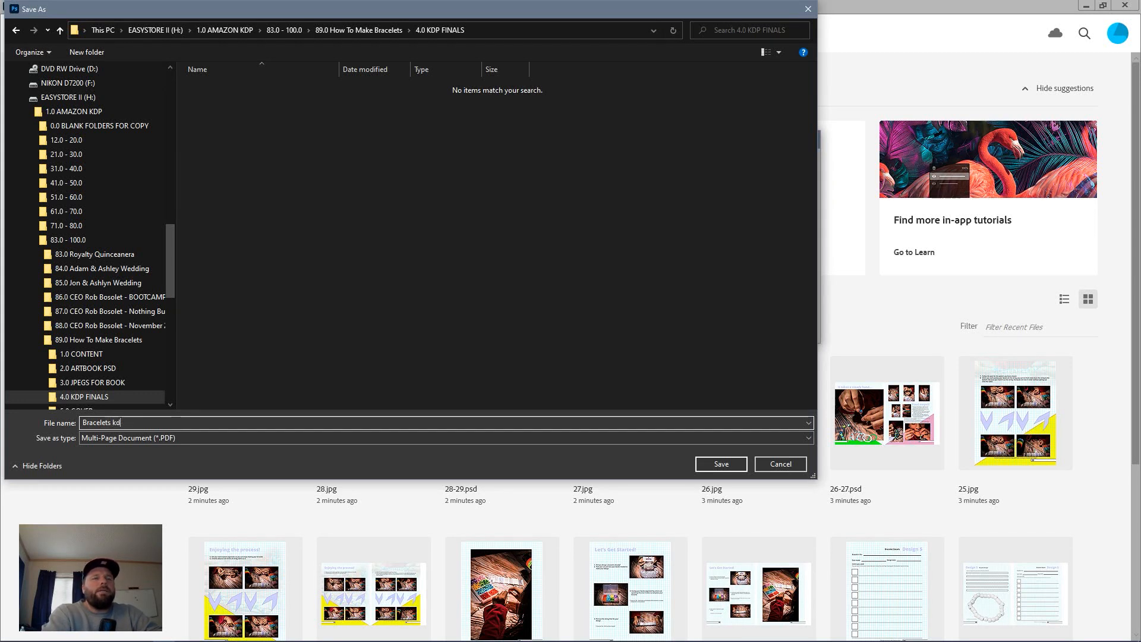
pyautogui.press('BackSpace')
pyautogui.write('KDP 1')
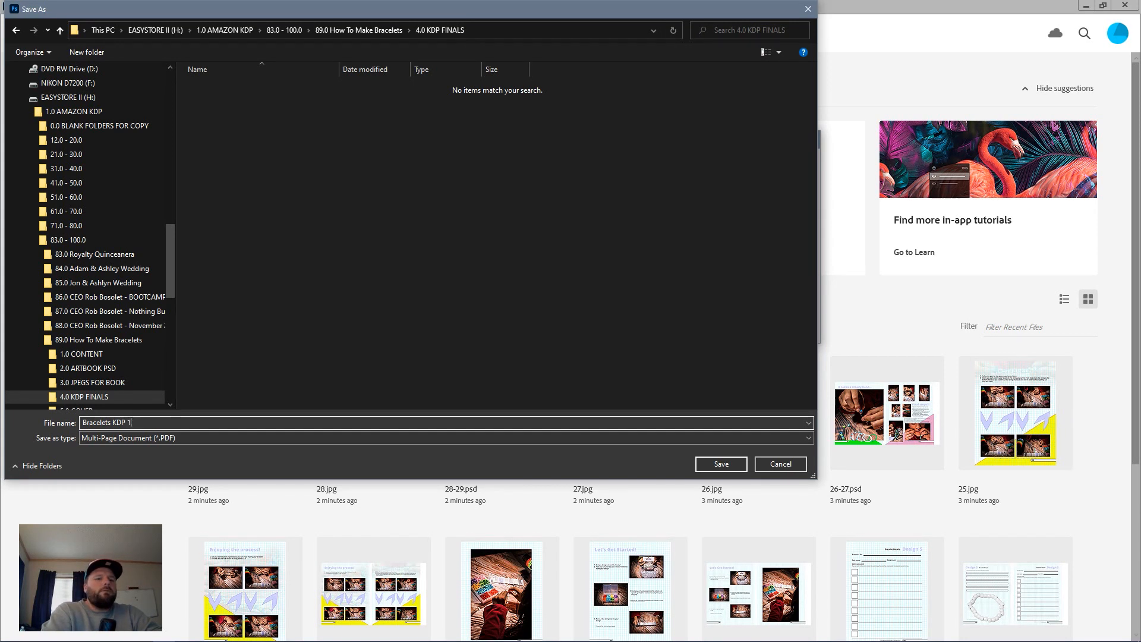
pyautogui.write('.0')
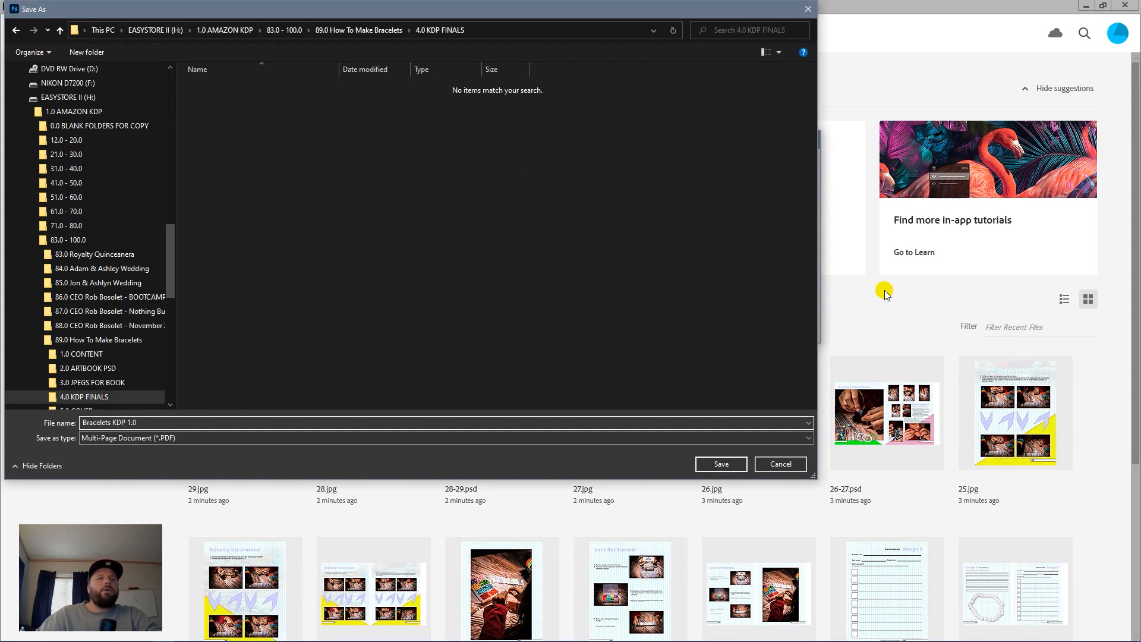
# Step: Save the Bracelets KDP PDF with Compression image quality kept at Maximum
pyautogui.click(712, 462)
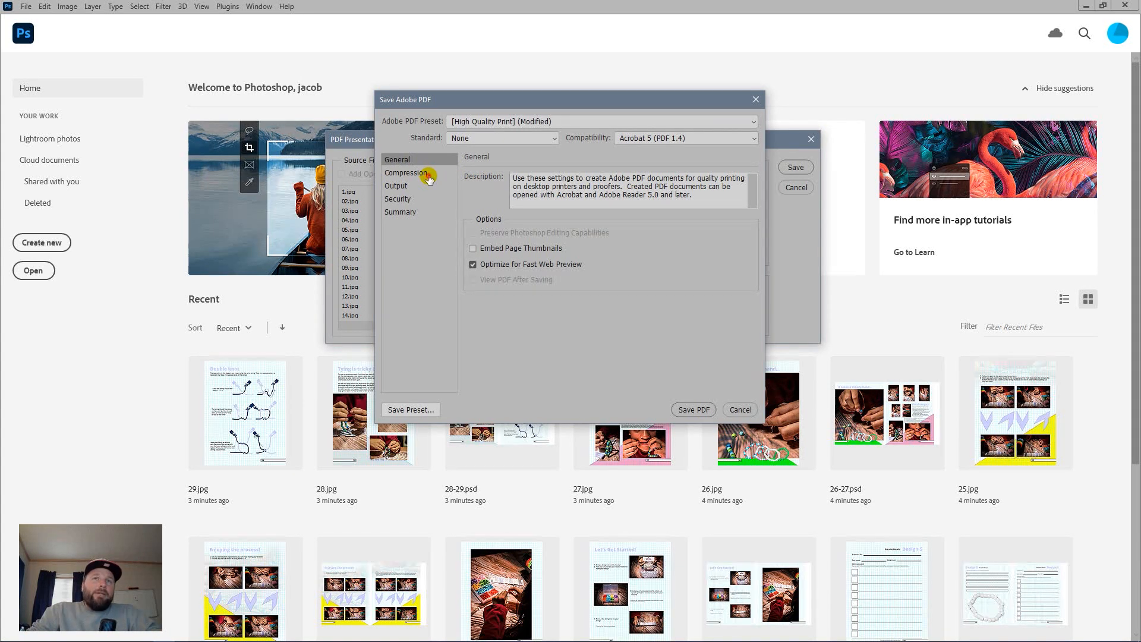
pyautogui.click(419, 176)
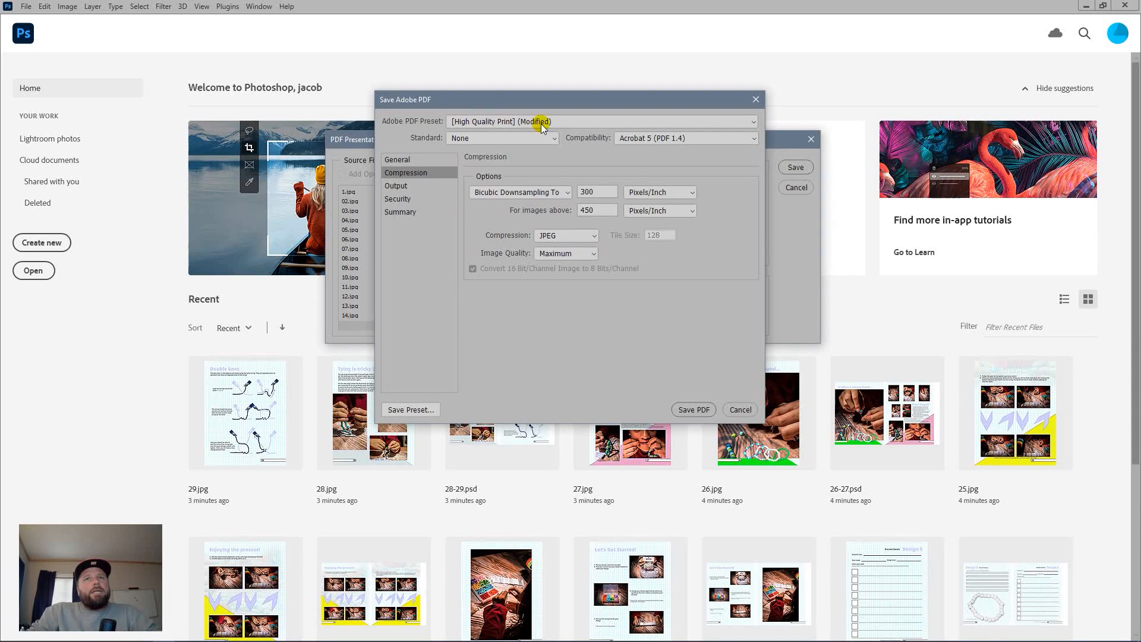
pyautogui.click(582, 253)
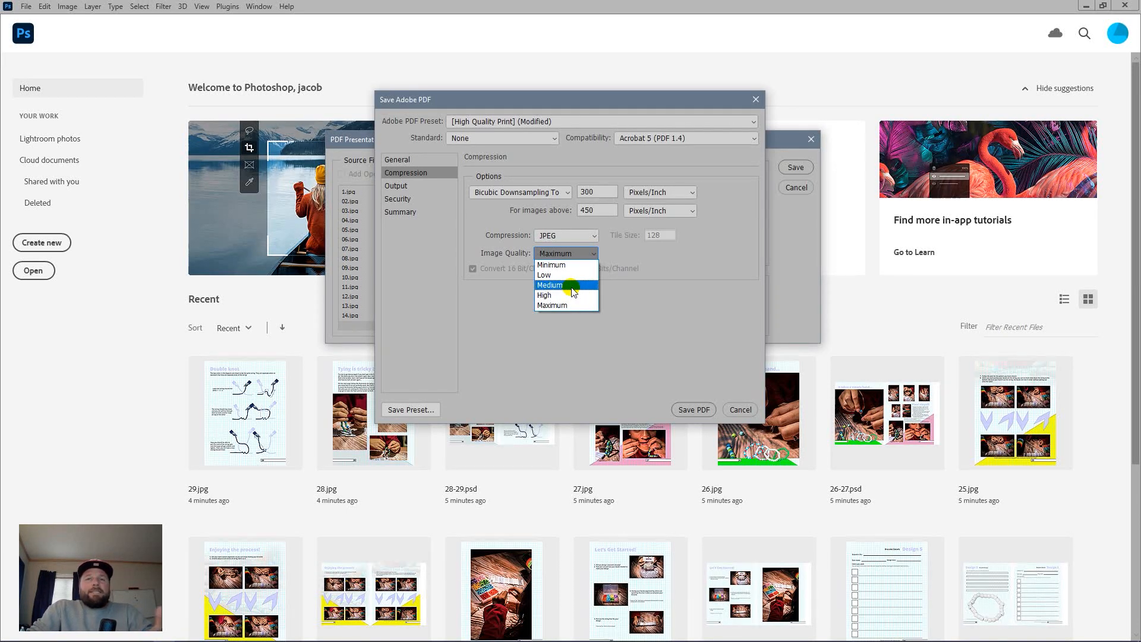
pyautogui.click(569, 305)
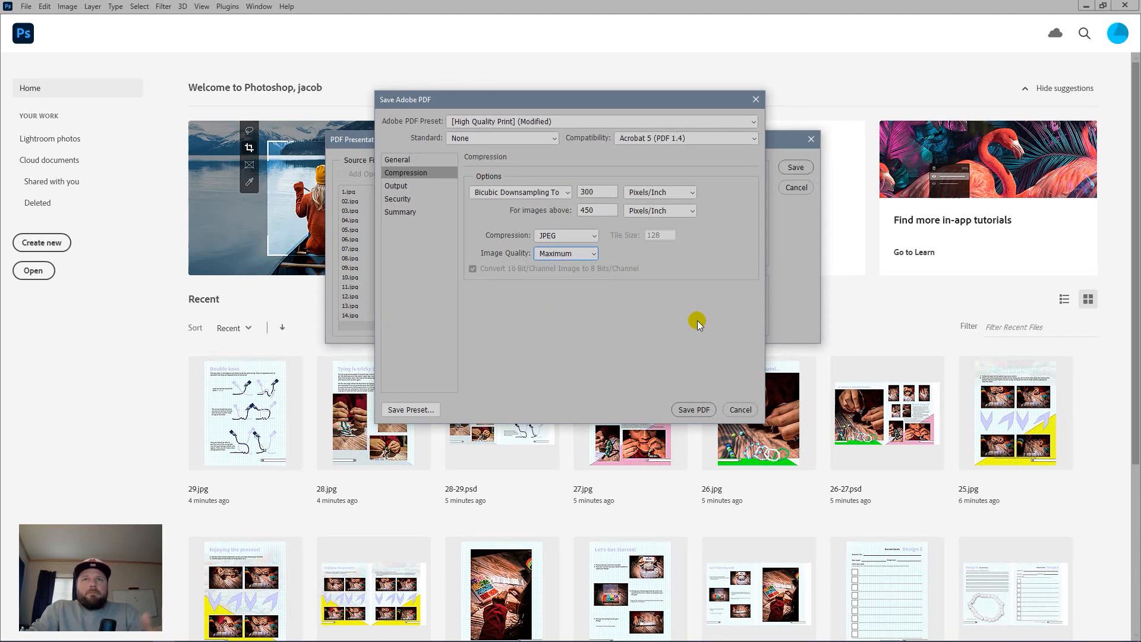
pyautogui.click(688, 410)
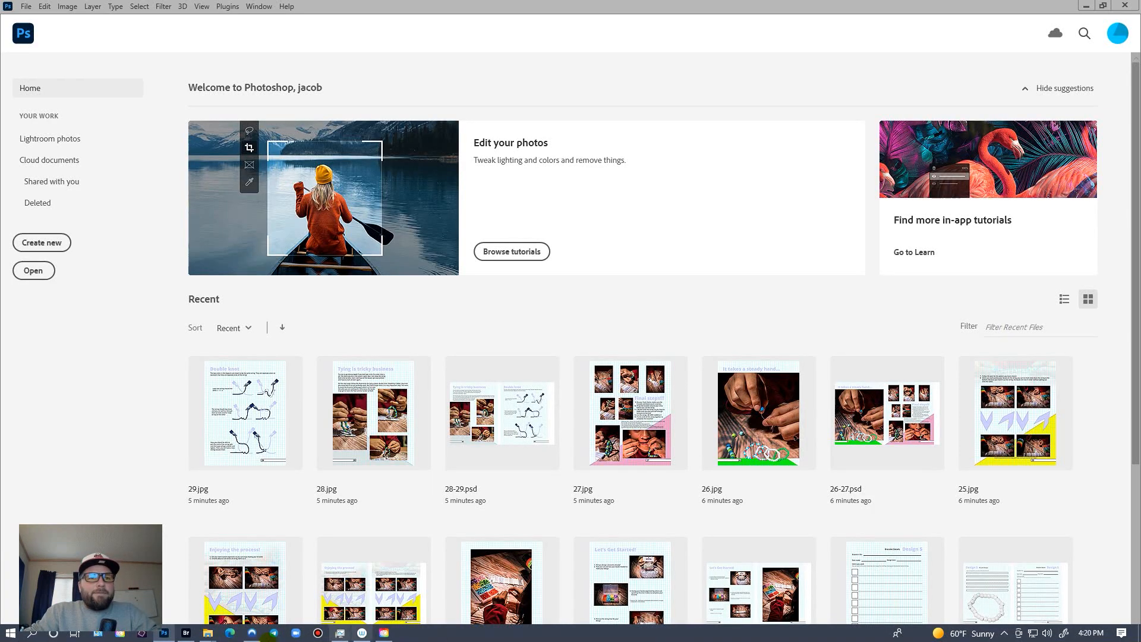
# Step: Preview Bracelets KDP 1.0.pdf from 4.0 KDP FINALS in Bridge and page through its opening pages
pyautogui.click(186, 632)
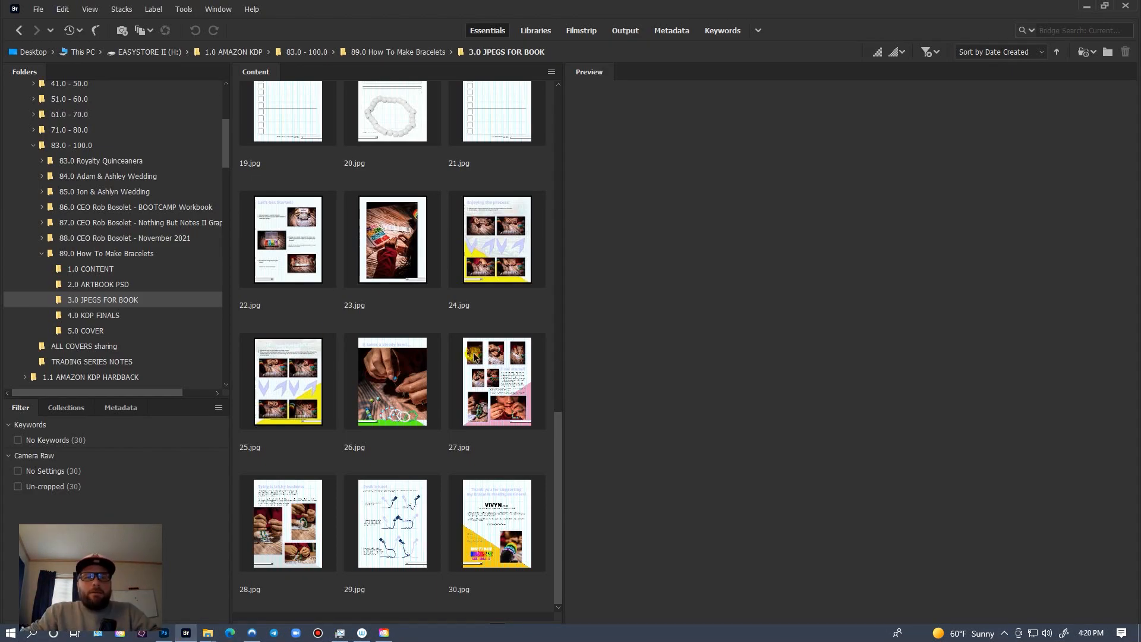
pyautogui.click(114, 315)
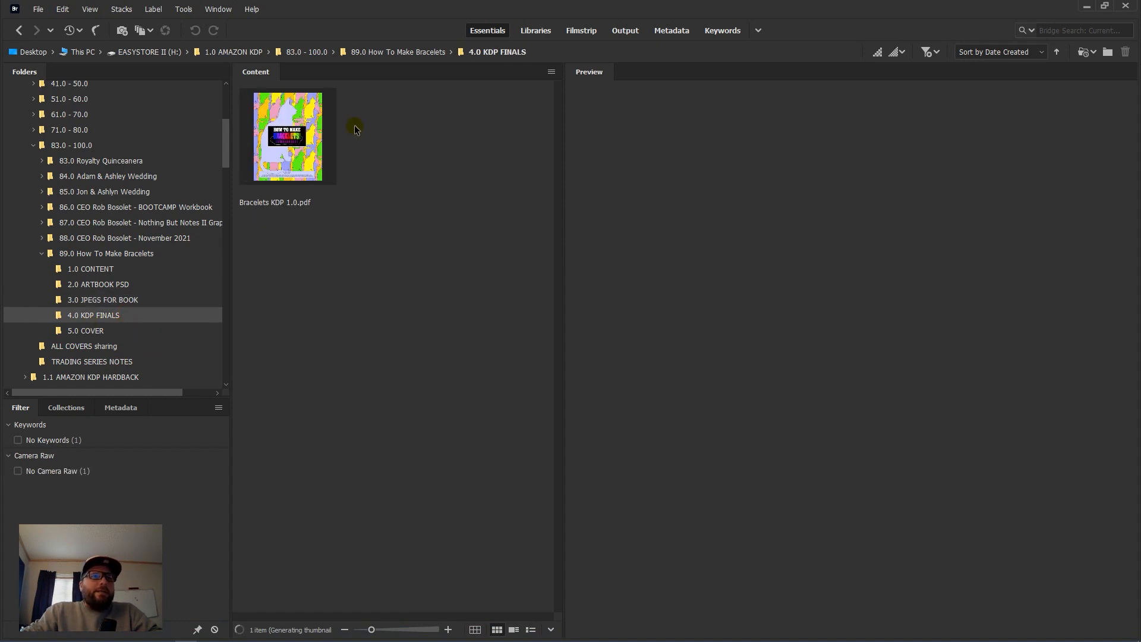
pyautogui.click(278, 141)
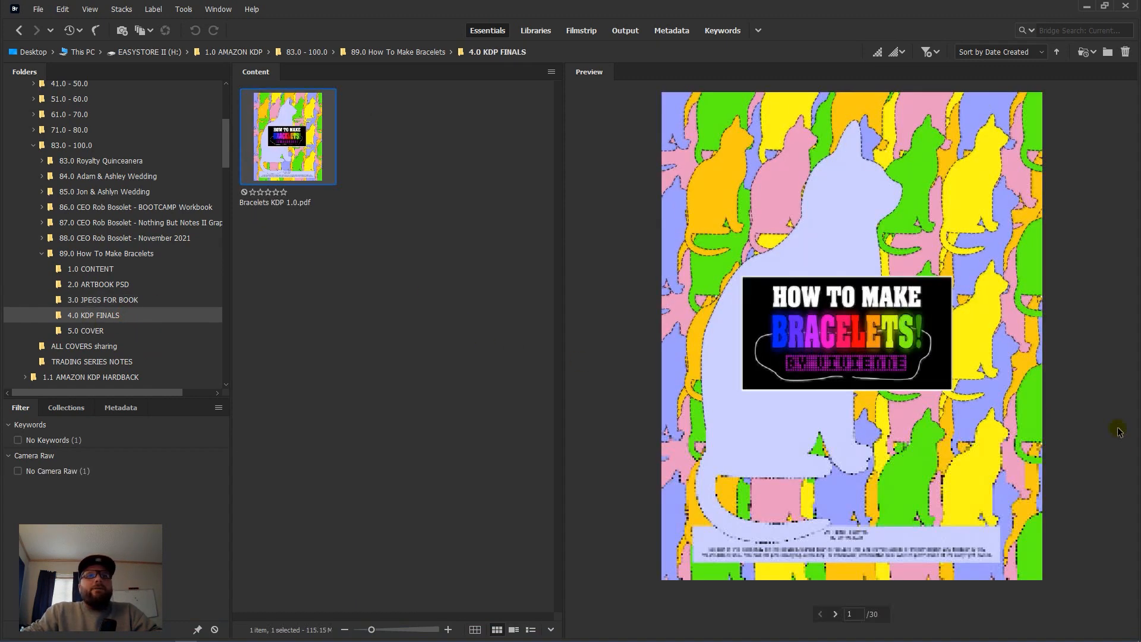
pyautogui.click(836, 614)
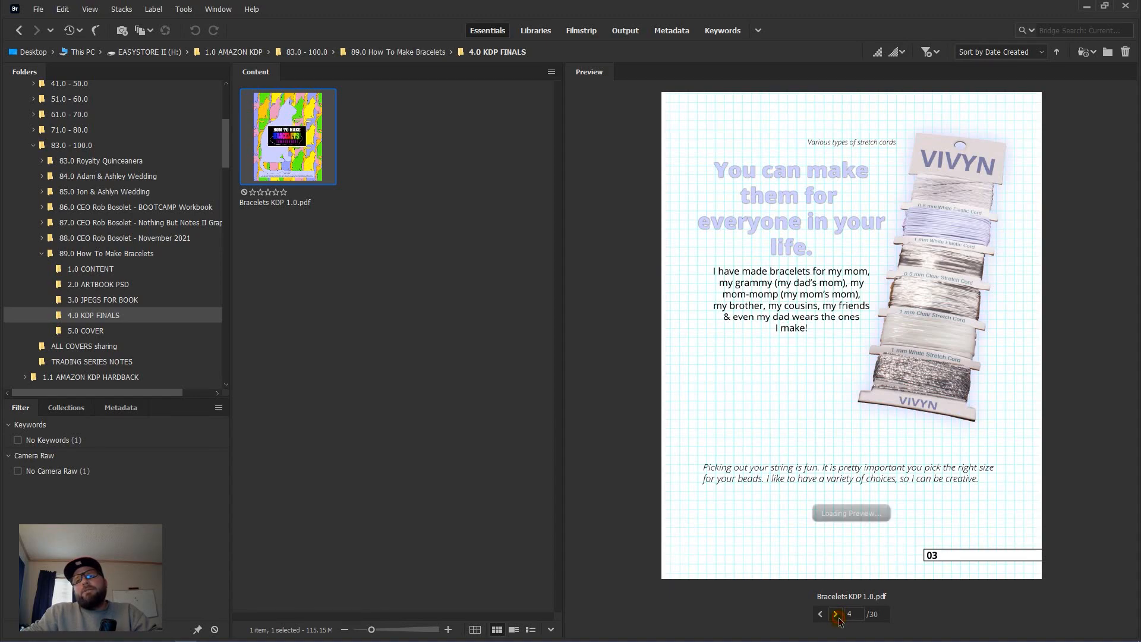
pyautogui.click(836, 615)
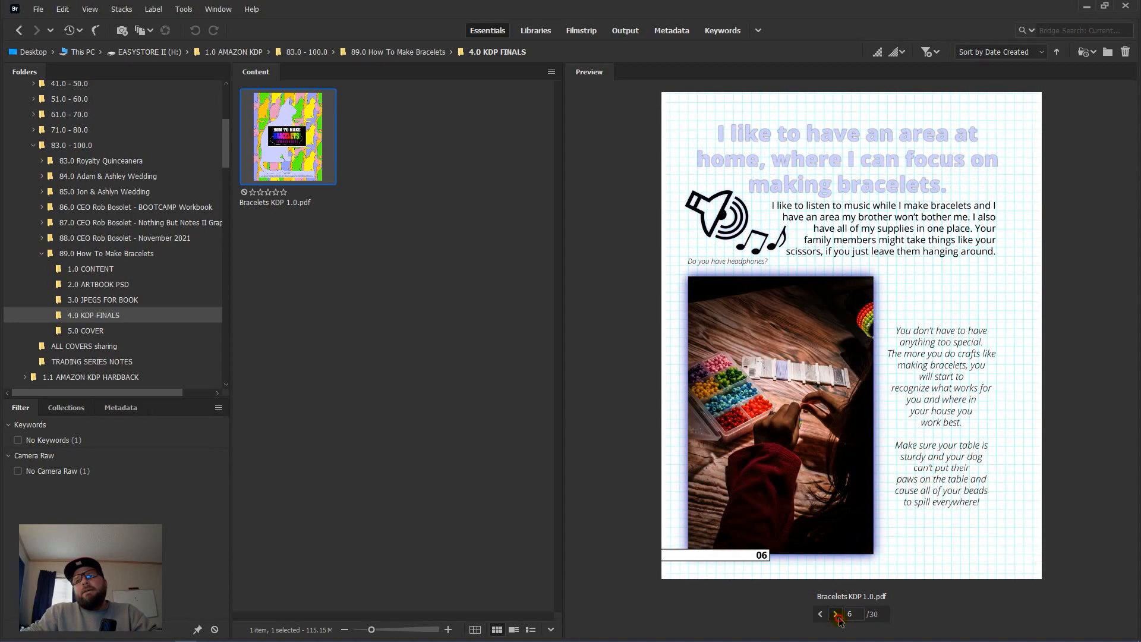
pyautogui.click(836, 614)
pyautogui.click(836, 615)
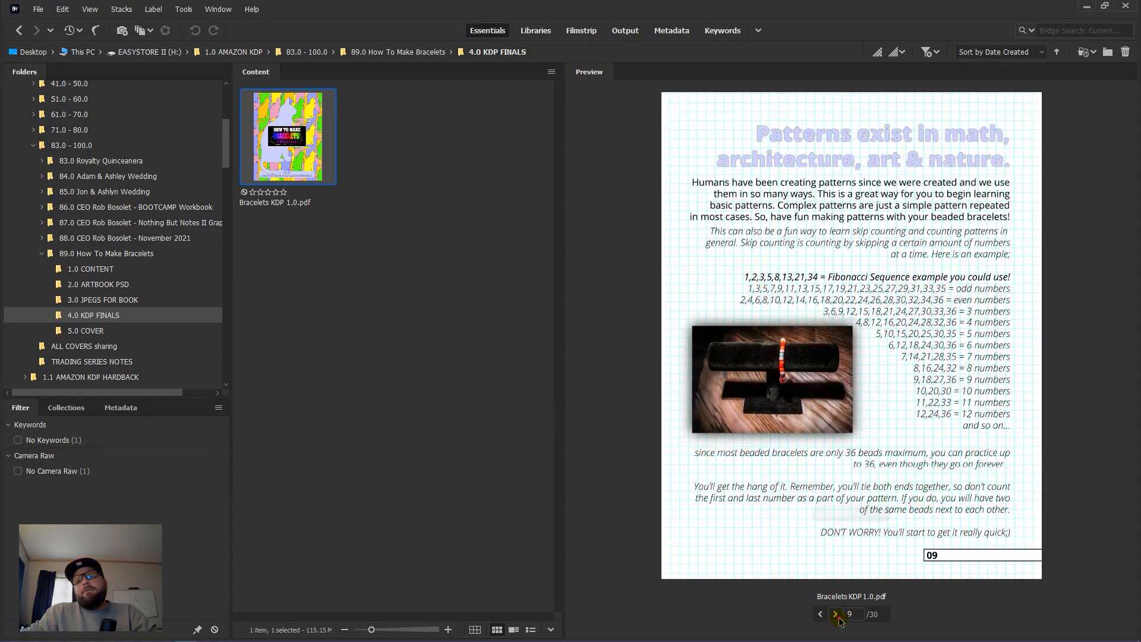
pyautogui.click(837, 615)
pyautogui.click(836, 614)
# Step: Page on through the design, Let's Get Started and Final steps pages to the thank-you page 30
pyautogui.click(836, 614)
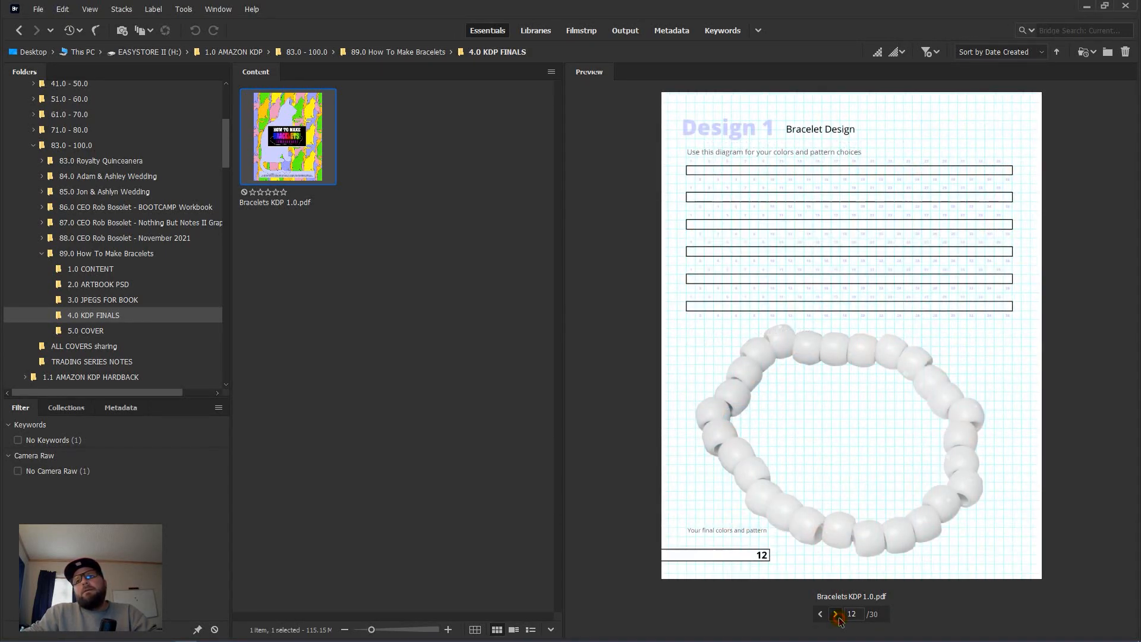
pyautogui.click(836, 615)
pyautogui.click(836, 614)
pyautogui.click(836, 615)
pyautogui.click(836, 614)
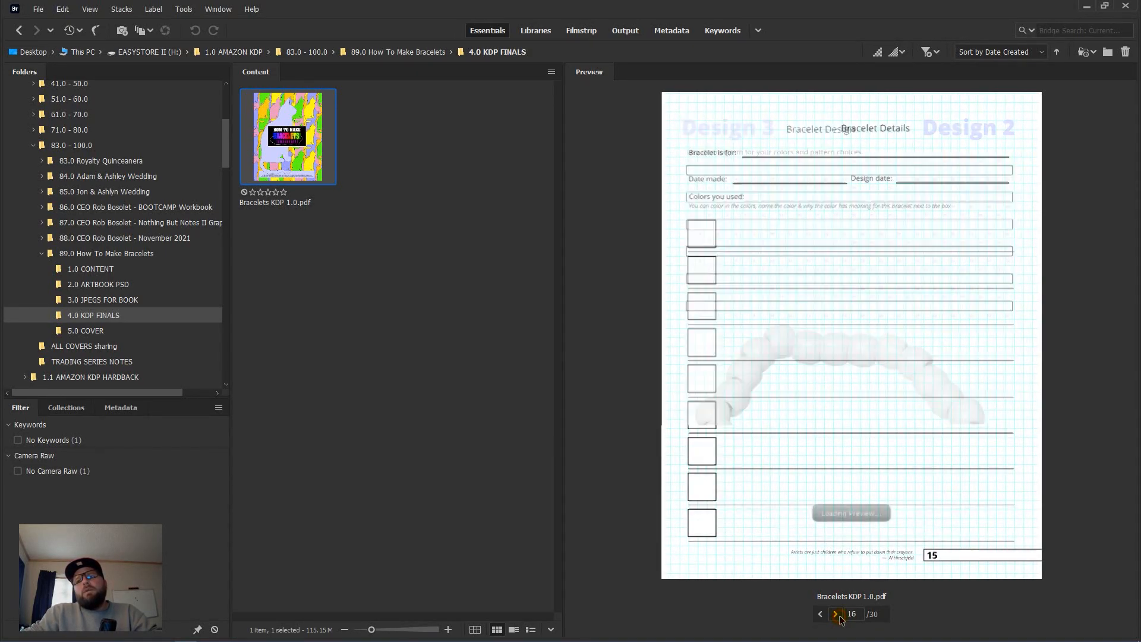
pyautogui.click(836, 615)
pyautogui.click(836, 615)
pyautogui.click(836, 614)
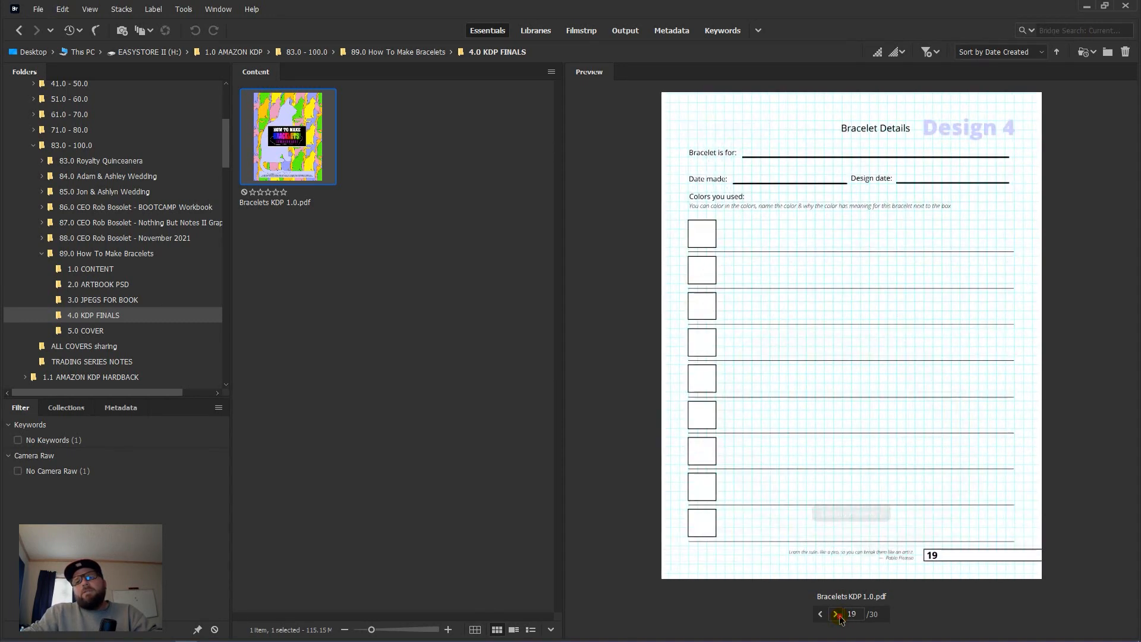
pyautogui.click(836, 614)
pyautogui.click(836, 614)
pyautogui.click(836, 614)
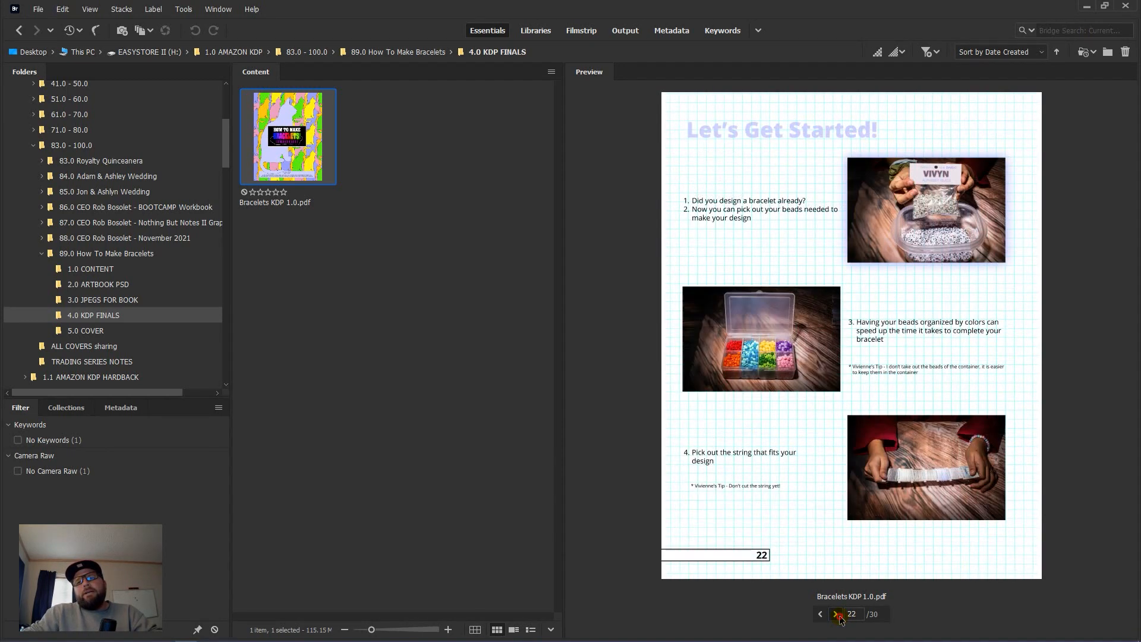
pyautogui.click(836, 614)
pyautogui.click(836, 615)
pyautogui.click(837, 614)
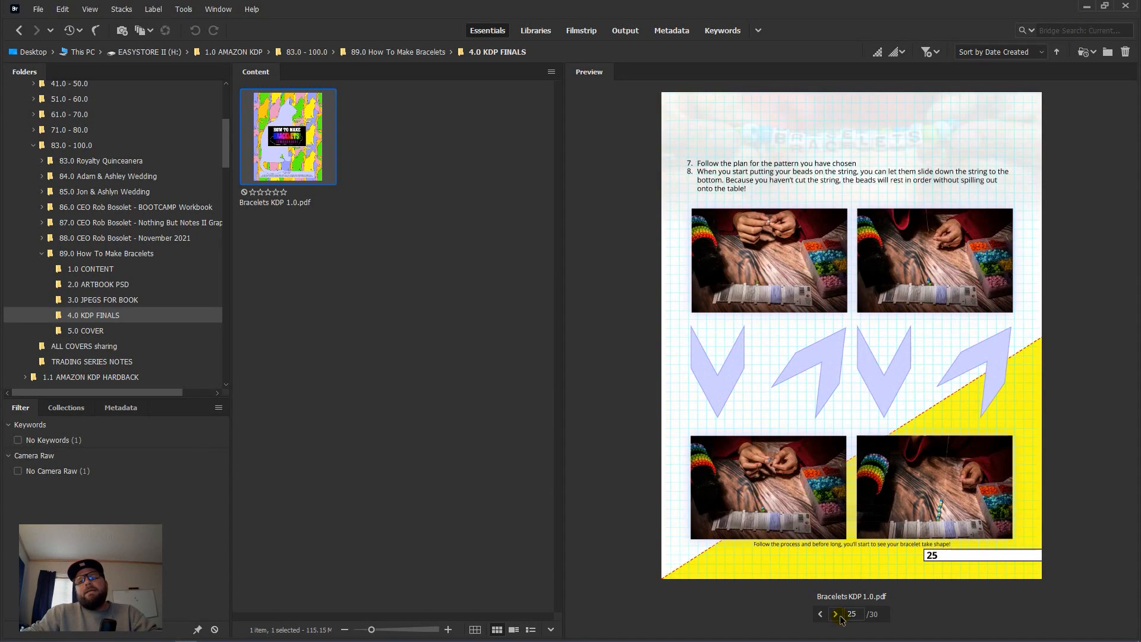
pyautogui.click(836, 614)
pyautogui.click(836, 615)
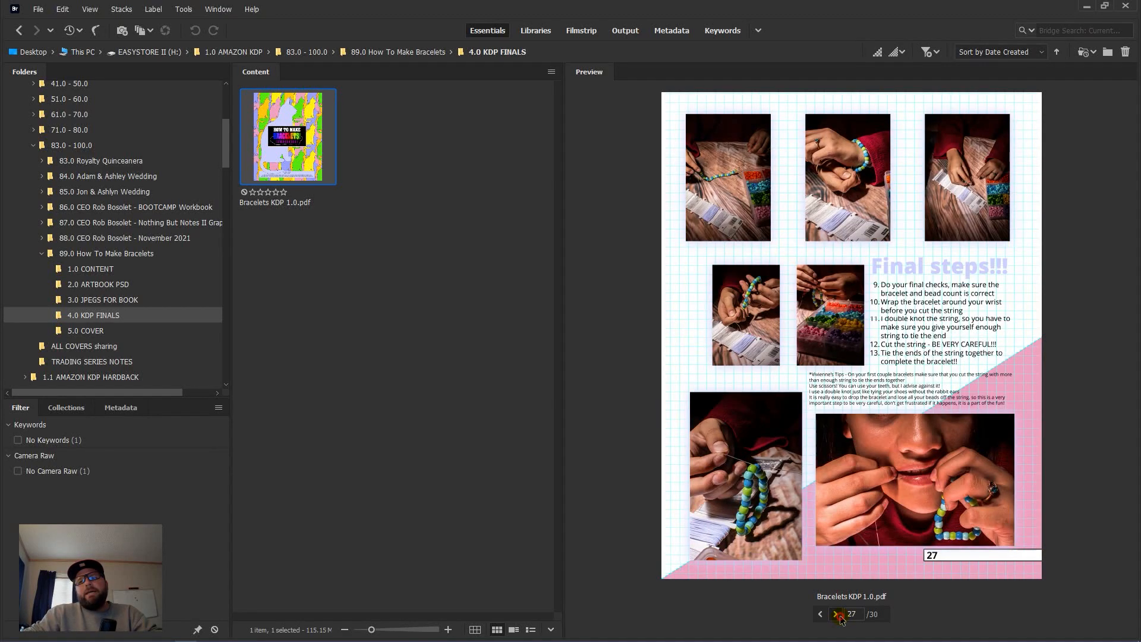
pyautogui.click(836, 615)
pyautogui.click(836, 614)
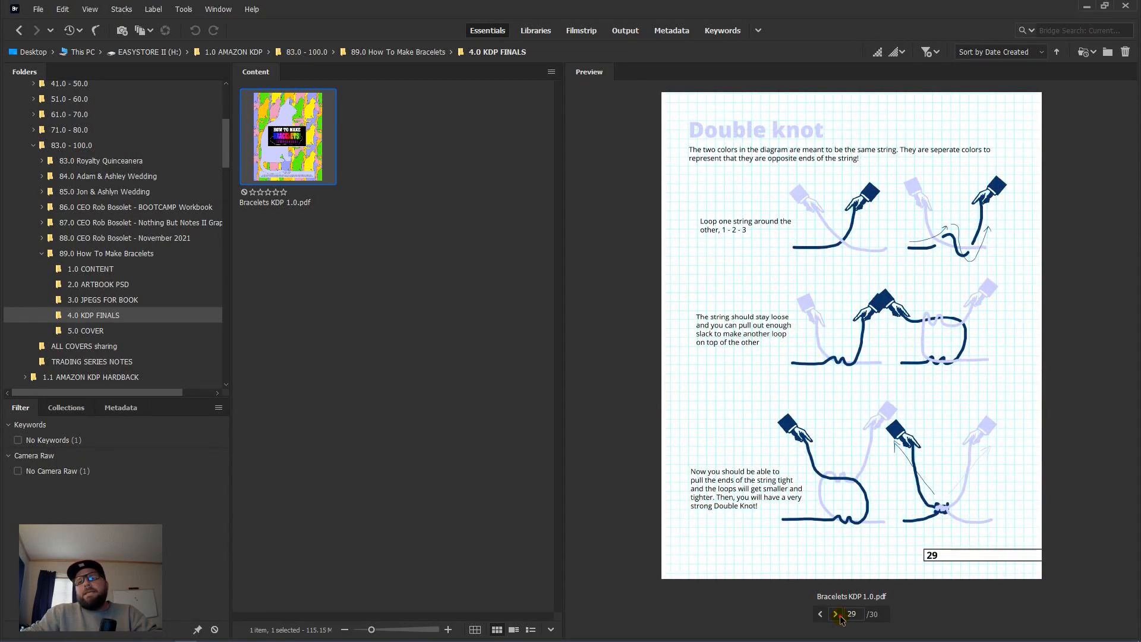
pyautogui.click(837, 615)
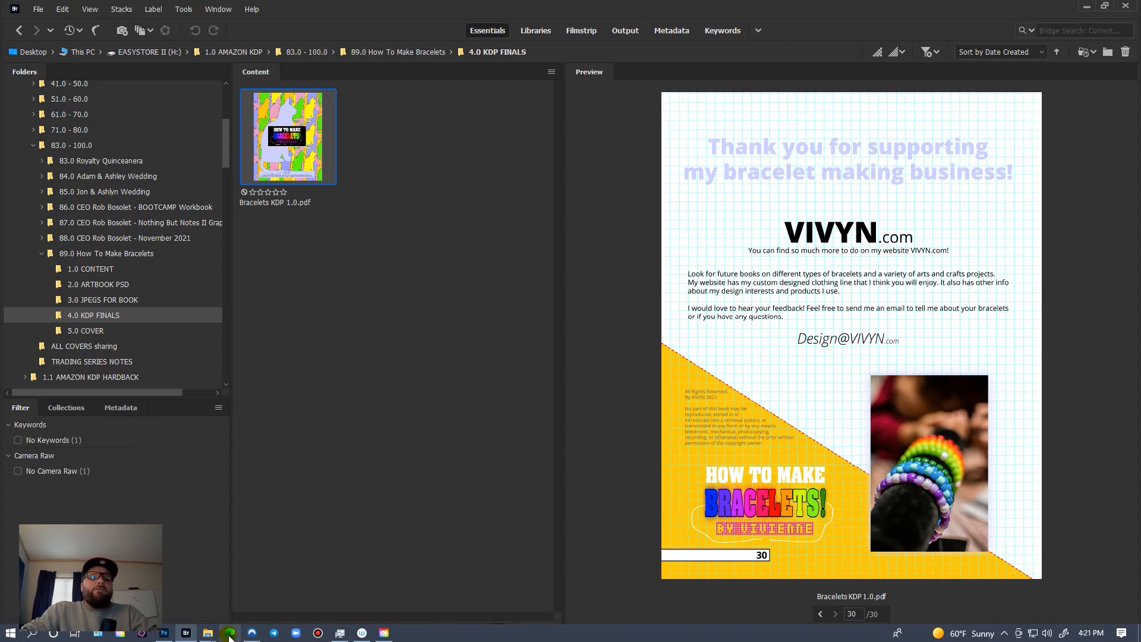
# Step: Load the Amazon KDP bookshelf in a new Edge tab via the Amazon Kindle tile
pyautogui.click(231, 633)
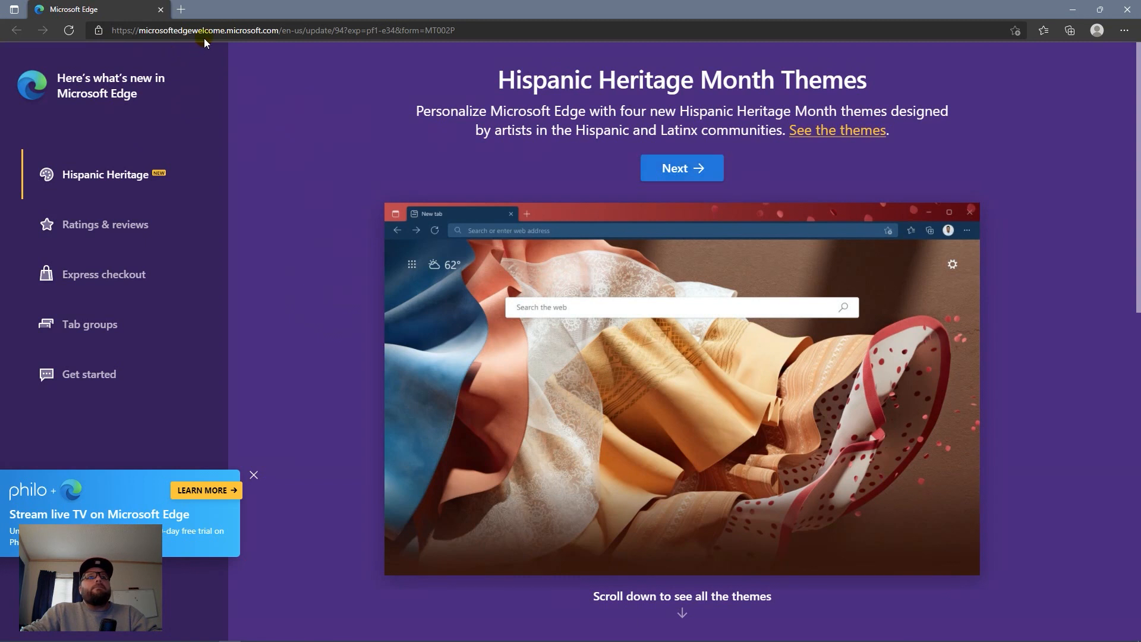
pyautogui.click(177, 10)
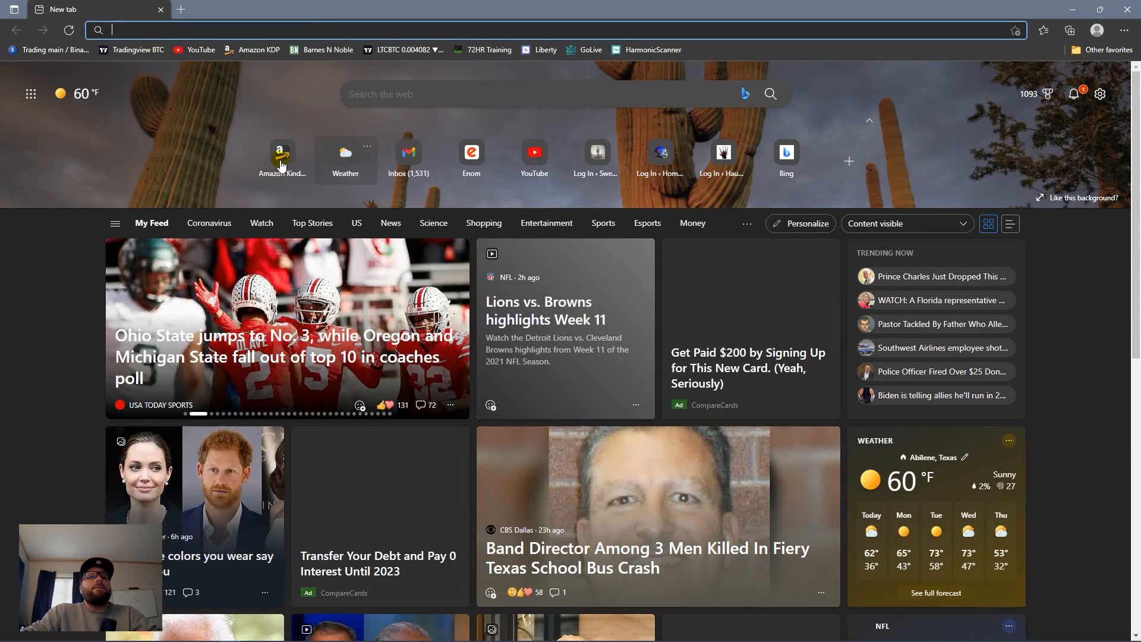
pyautogui.click(284, 160)
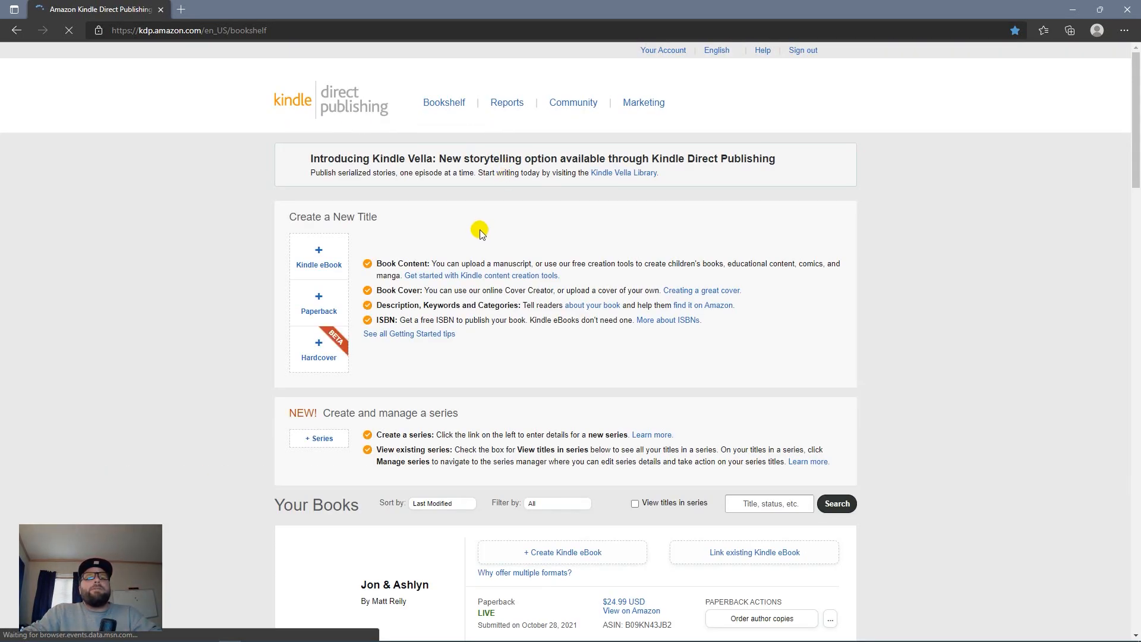
# Step: Create a new paperback title from the bookshelf's + Paperback option, then switch back to Bridge
pyautogui.scroll(-10, 478, 232)
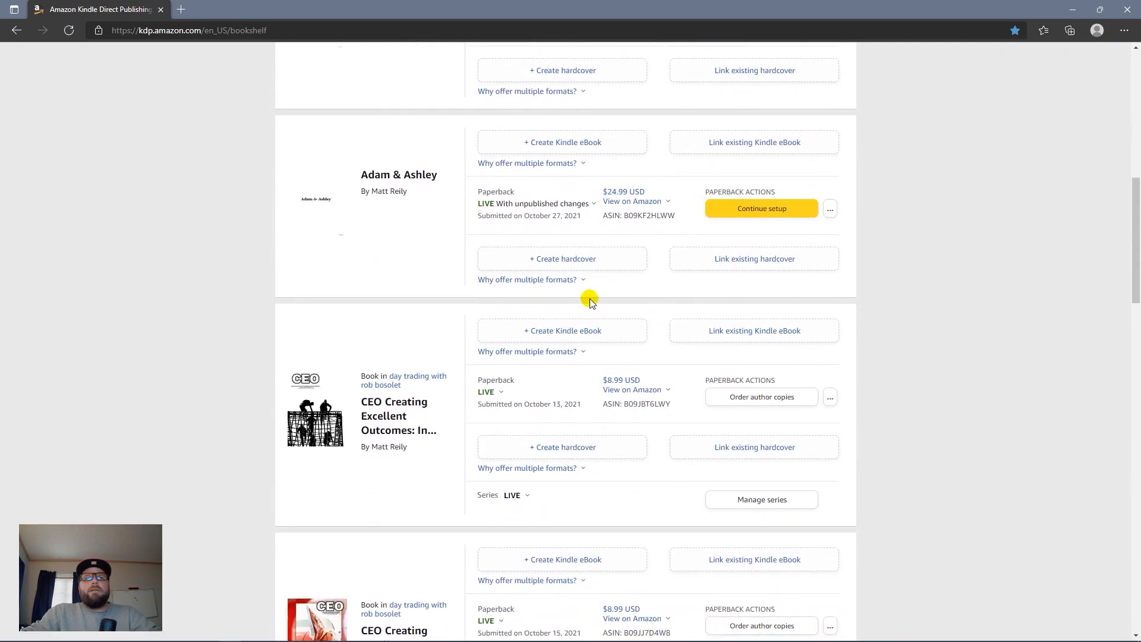
pyautogui.scroll(10, 590, 300)
pyautogui.scroll(-20, 590, 299)
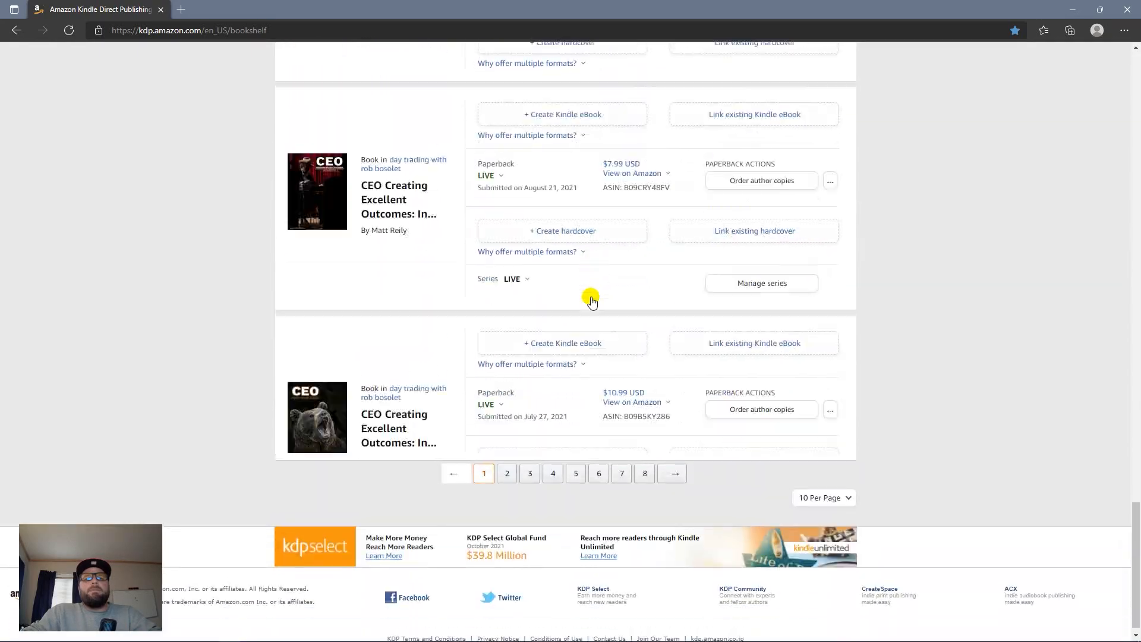
pyautogui.scroll(6, 590, 298)
pyautogui.scroll(4, 592, 300)
pyautogui.scroll(-15, 590, 291)
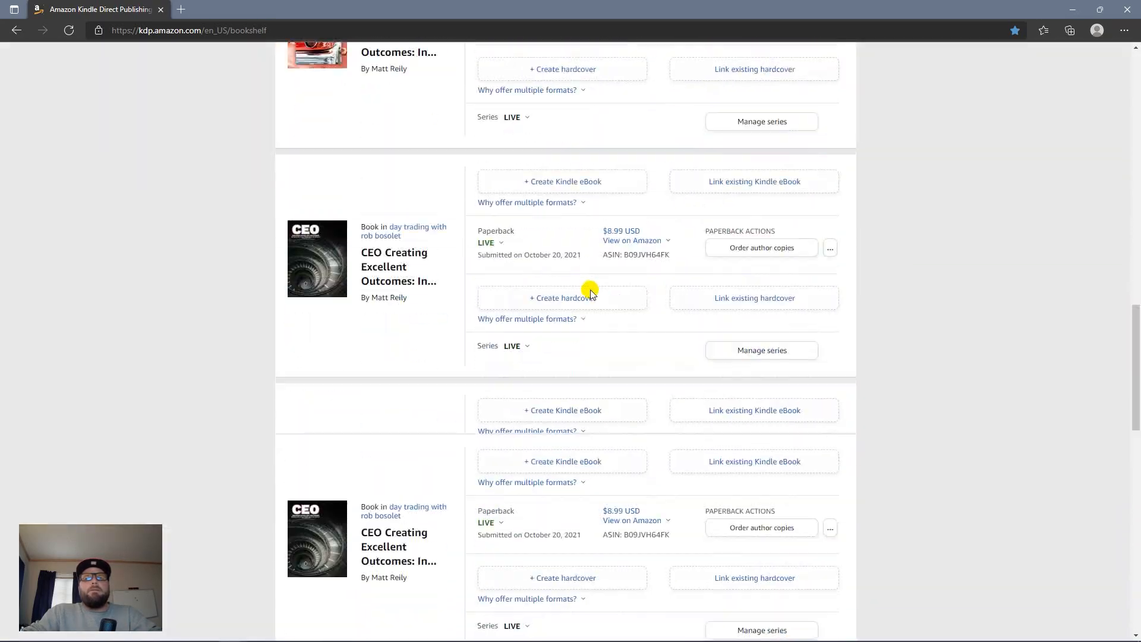
pyautogui.scroll(5, 590, 294)
pyautogui.scroll(15, 588, 295)
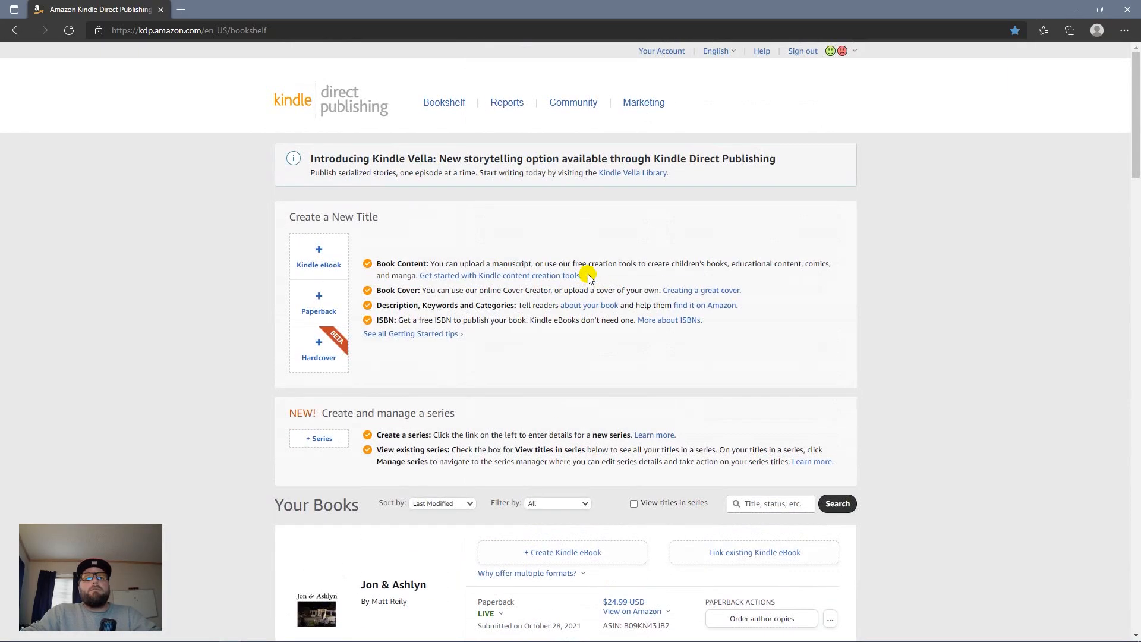
pyautogui.scroll(-20, 589, 295)
pyautogui.scroll(5, 588, 292)
pyautogui.scroll(10, 587, 273)
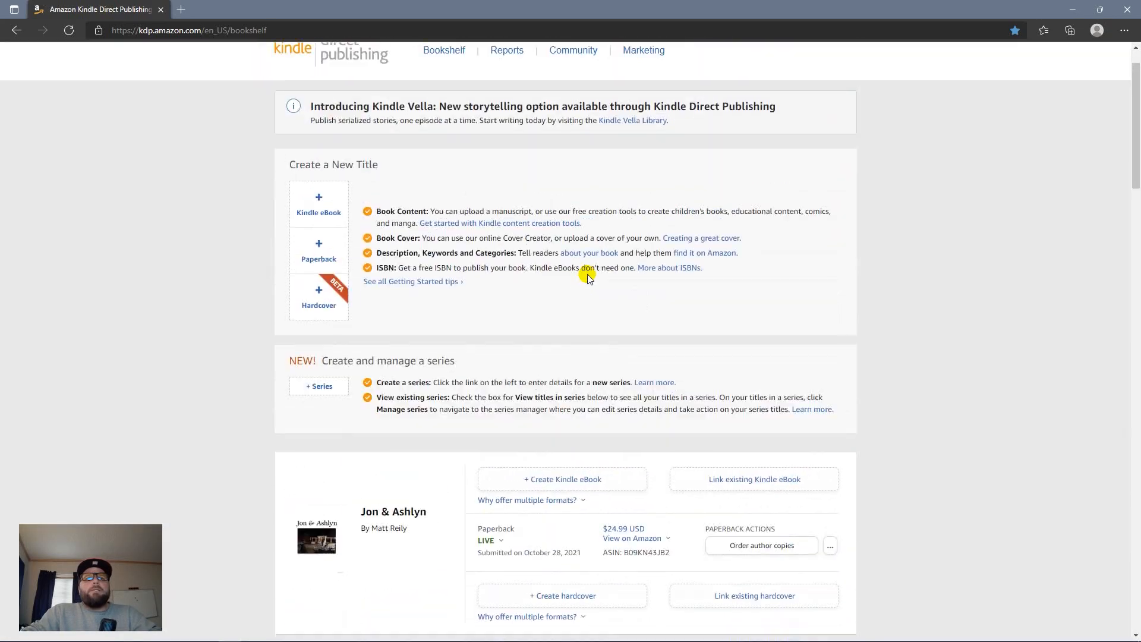
pyautogui.scroll(-20, 584, 280)
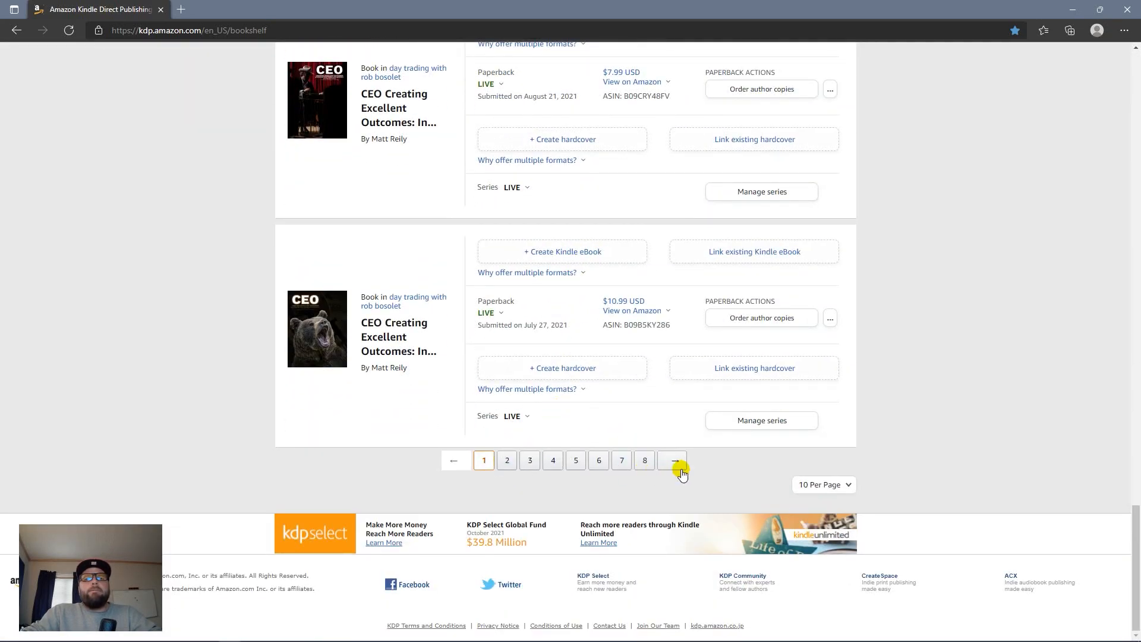
pyautogui.scroll(20, 652, 311)
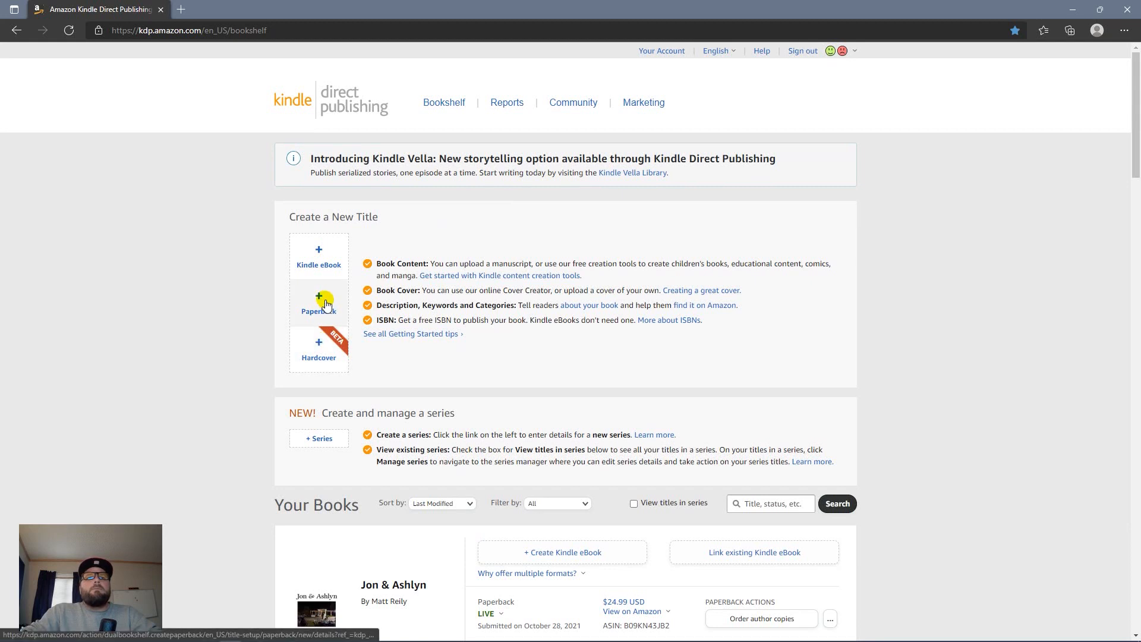
pyautogui.click(320, 303)
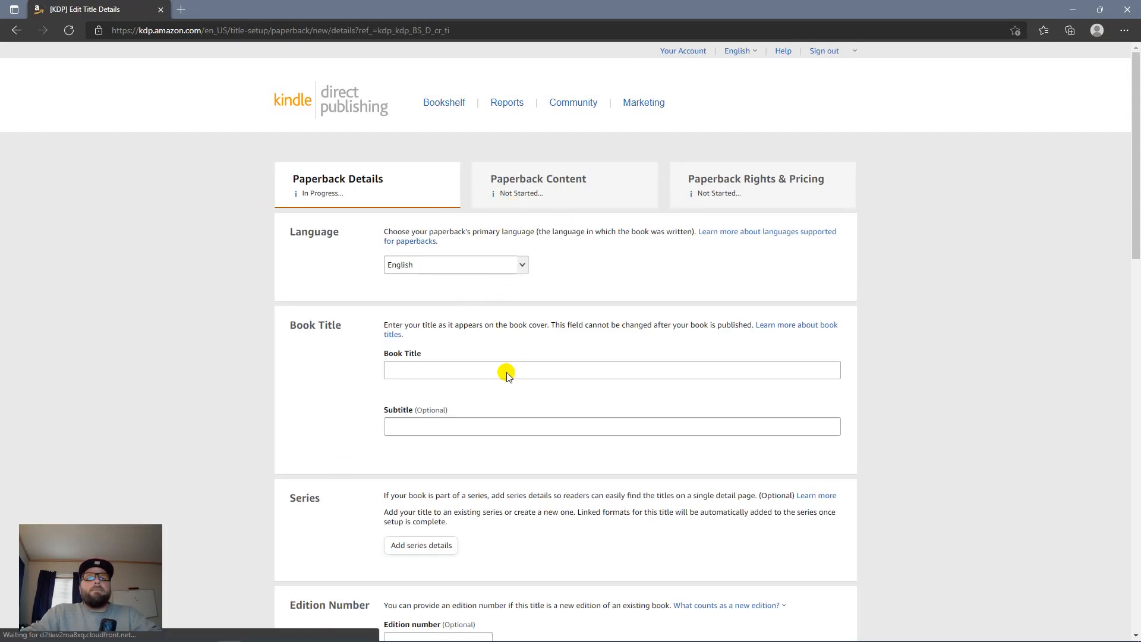
pyautogui.click(400, 373)
pyautogui.click(188, 633)
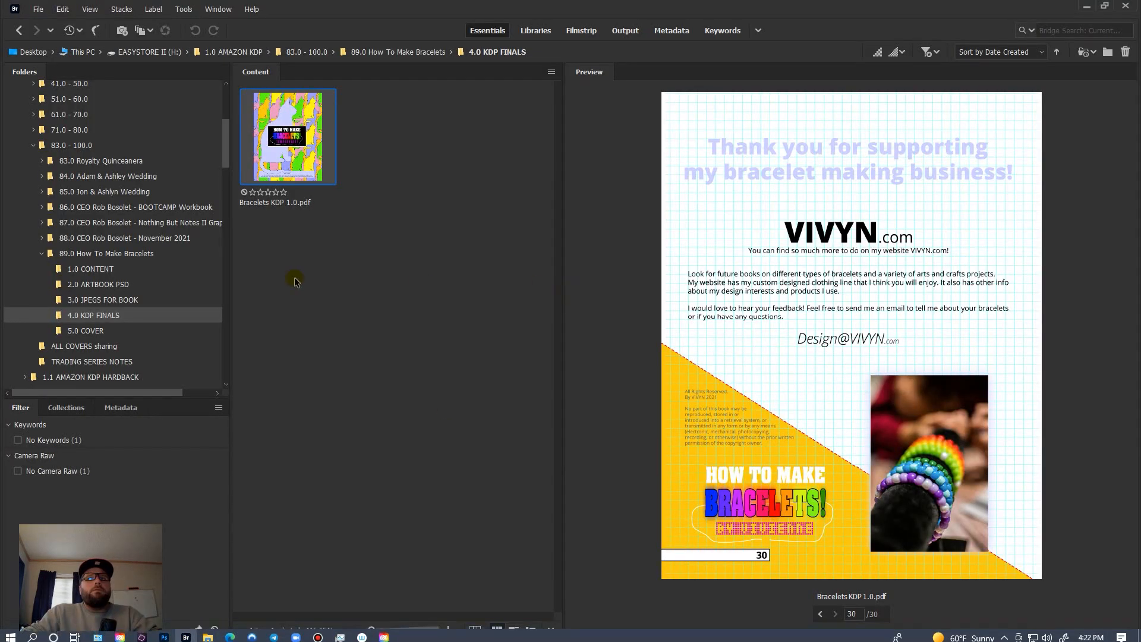
# Step: Preview How To Make Bracelets.psd in the 5.0 COVER folder, then return to the KDP form in Edge
pyautogui.click(112, 330)
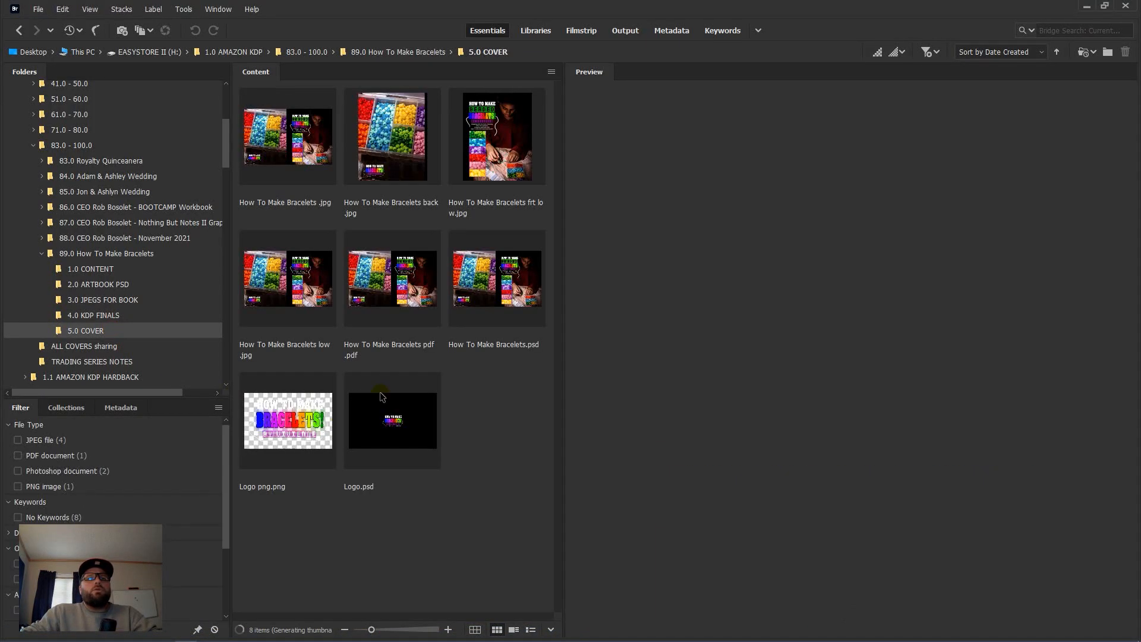
pyautogui.click(493, 302)
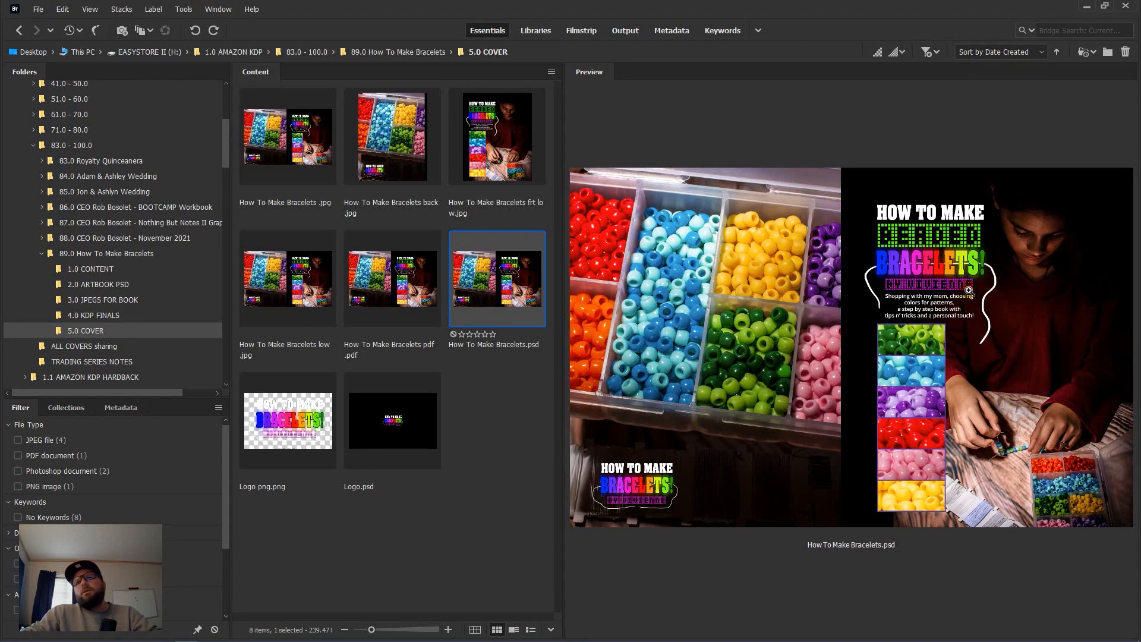
pyautogui.moveTo(393, 640)
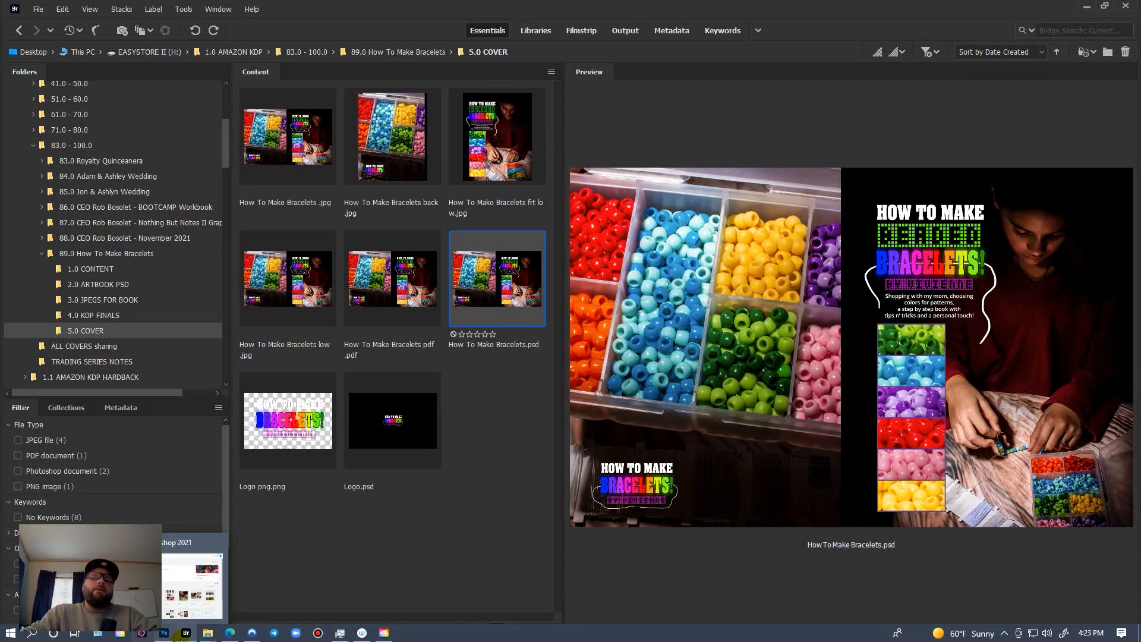
pyautogui.click(236, 637)
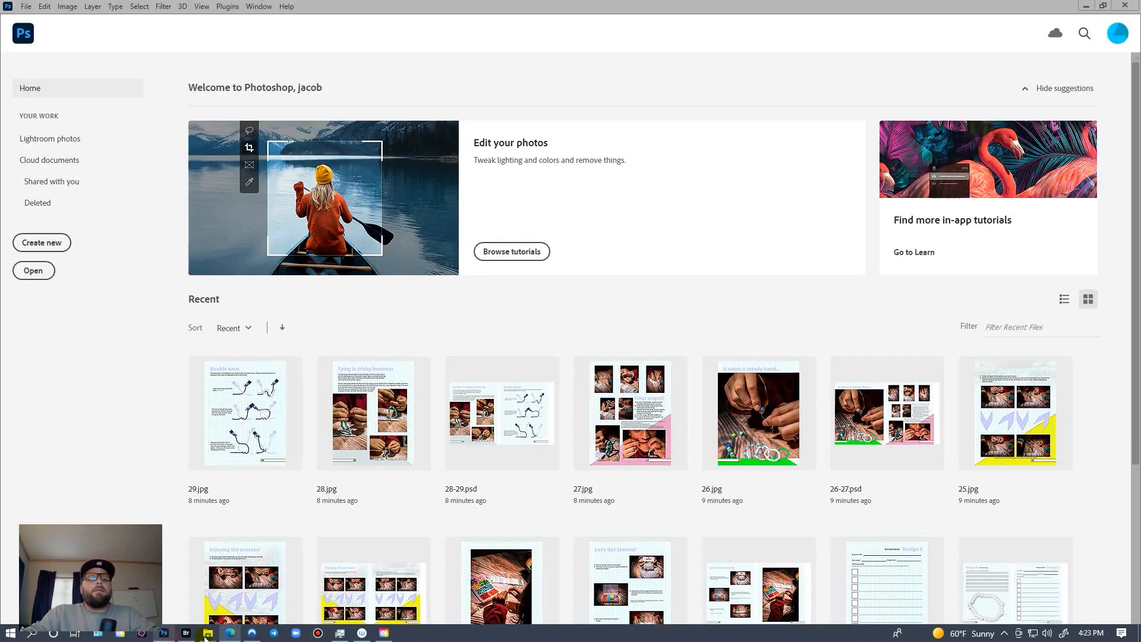
# Step: Enter the book title 'How To Make Beaded Bracelets' and move to the Subtitle field
pyautogui.click(164, 635)
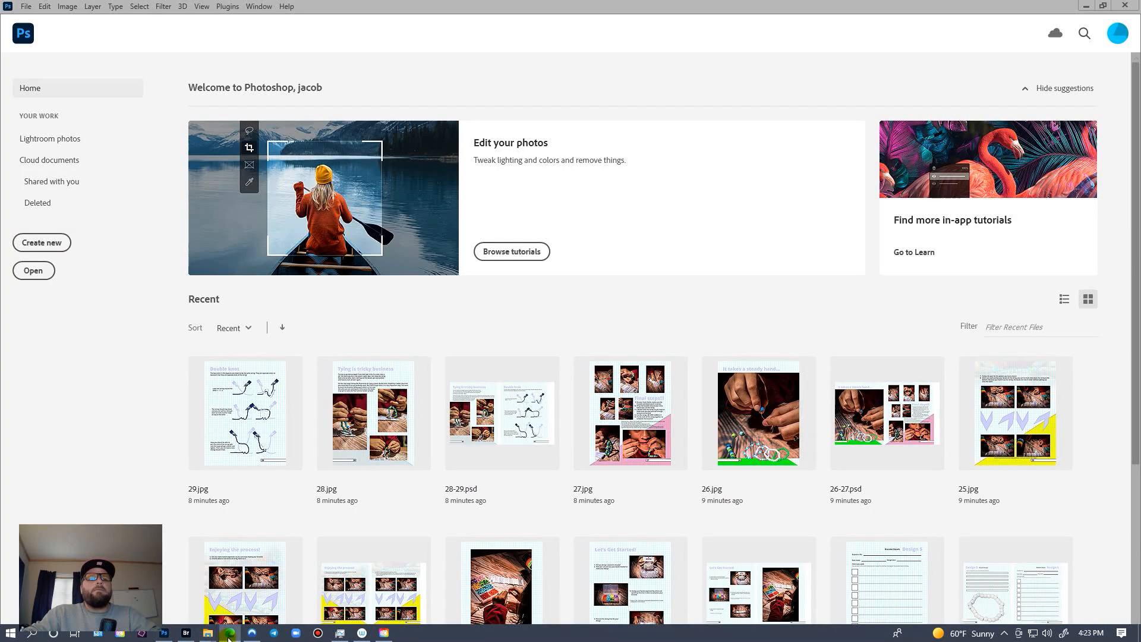
pyautogui.moveTo(228, 637)
pyautogui.click(186, 635)
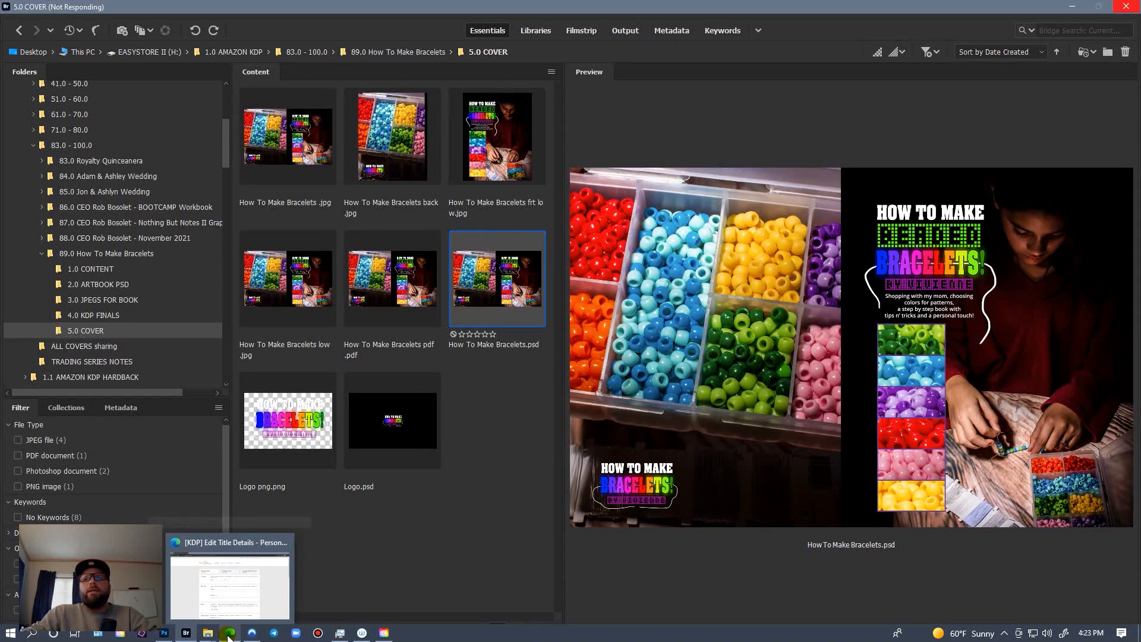
pyautogui.click(229, 635)
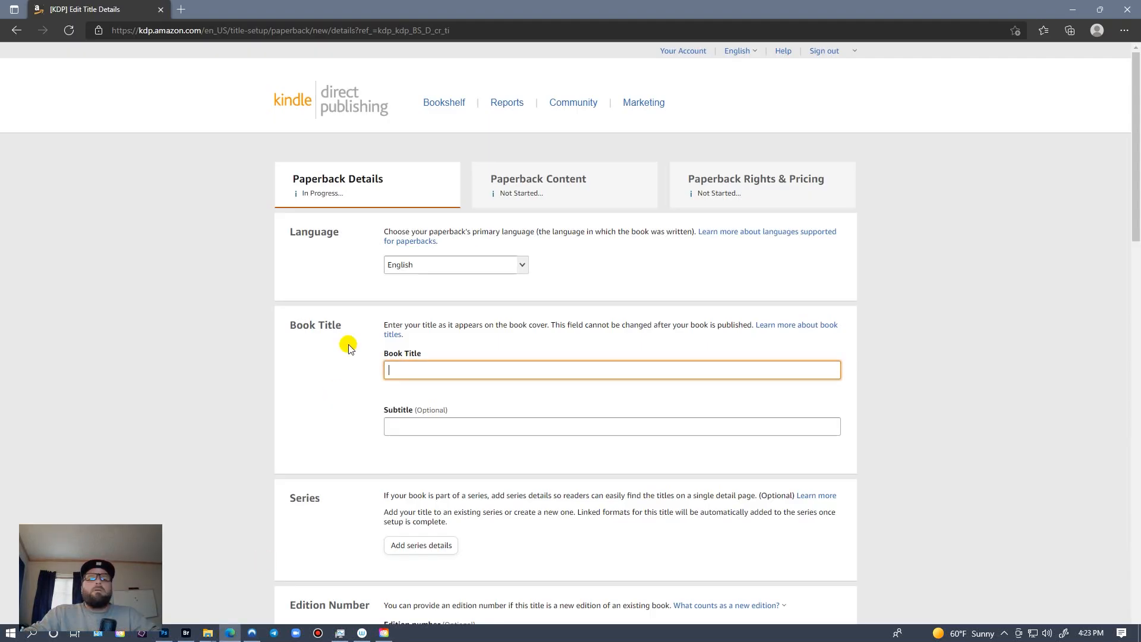
pyautogui.write('How ')
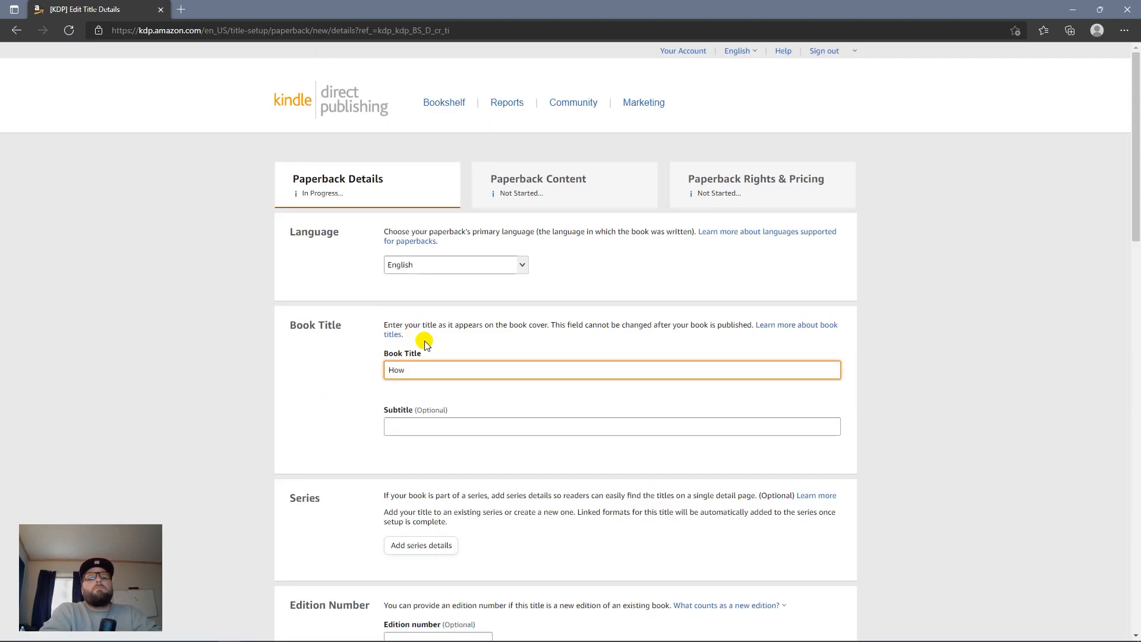
pyautogui.write('To Make Beaded Bracelets')
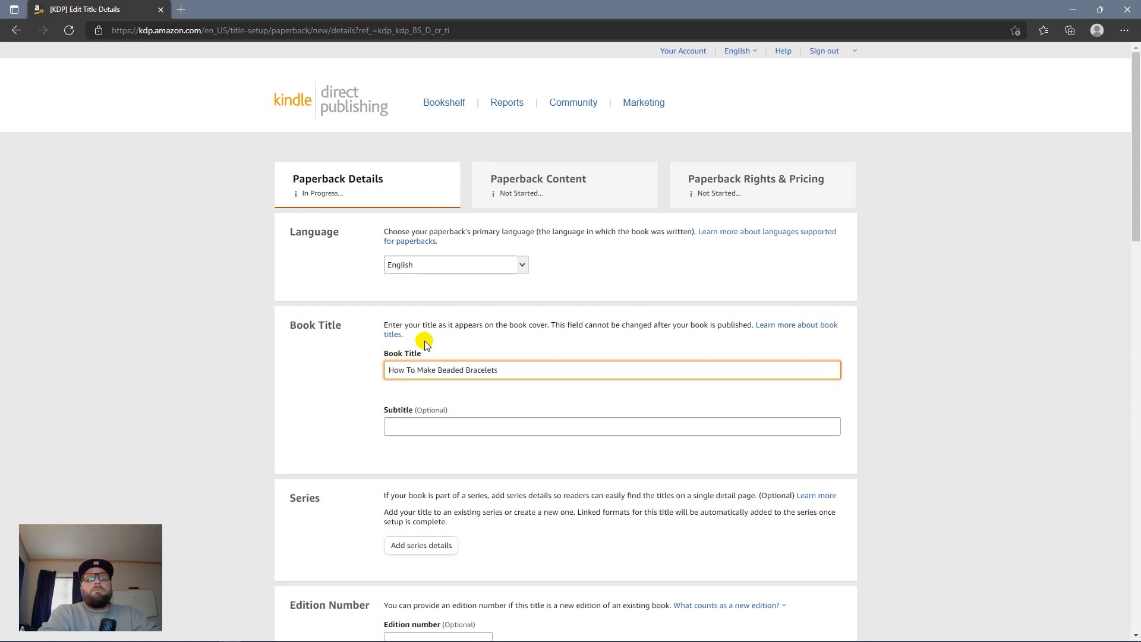
pyautogui.press('Tab')
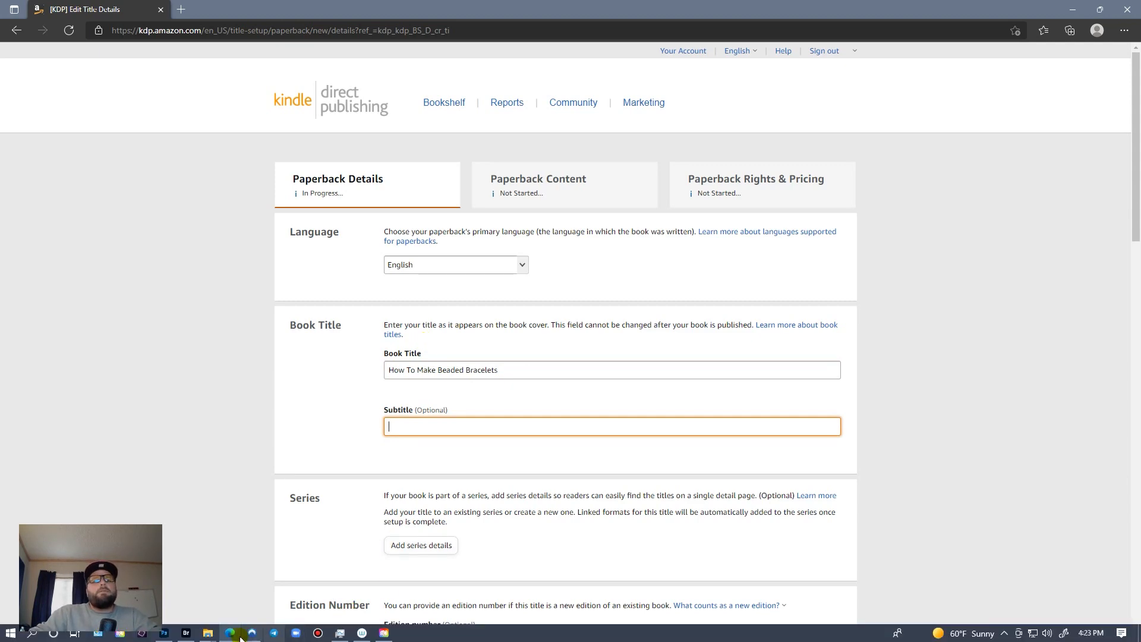
# Step: Bring the cover preview in Adobe Bridge back up
pyautogui.click(185, 634)
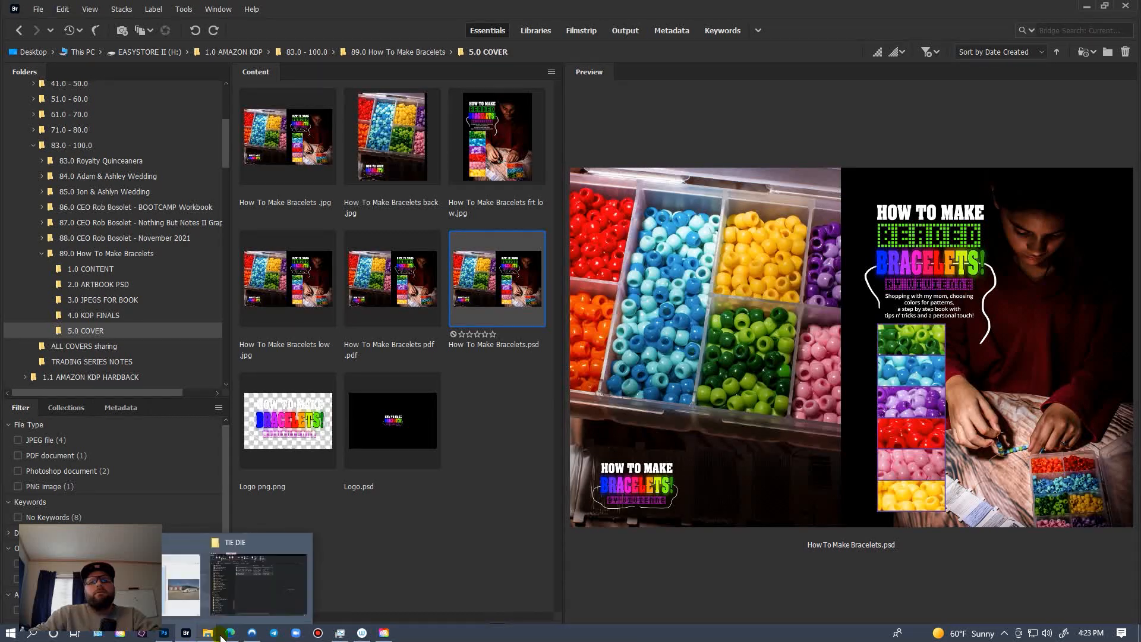
pyautogui.moveTo(230, 634)
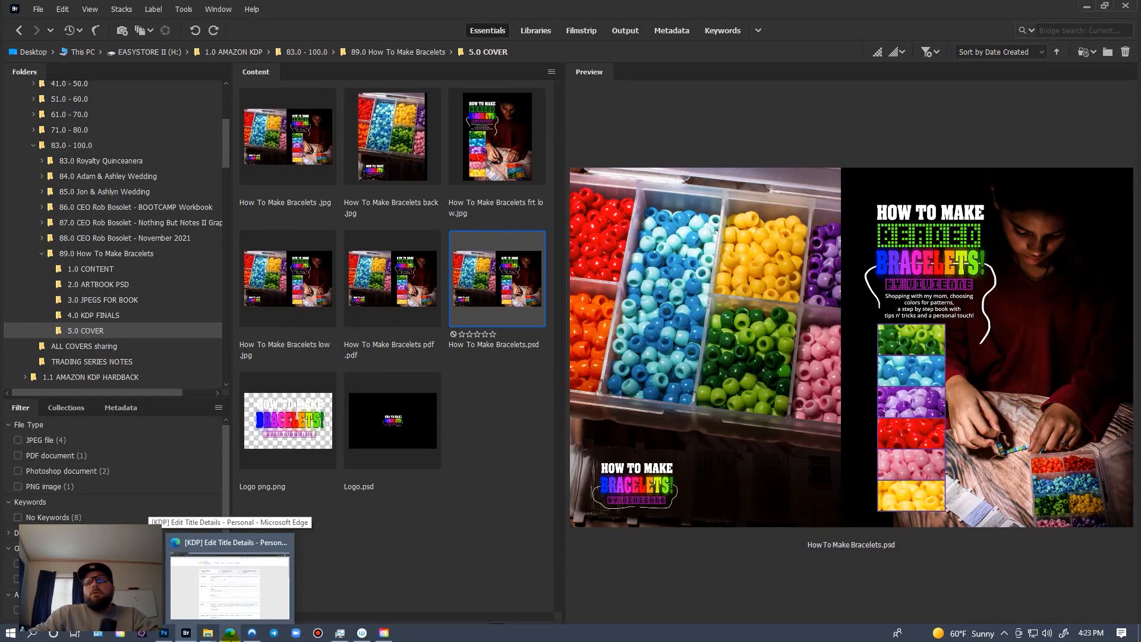
pyautogui.moveTo(165, 637)
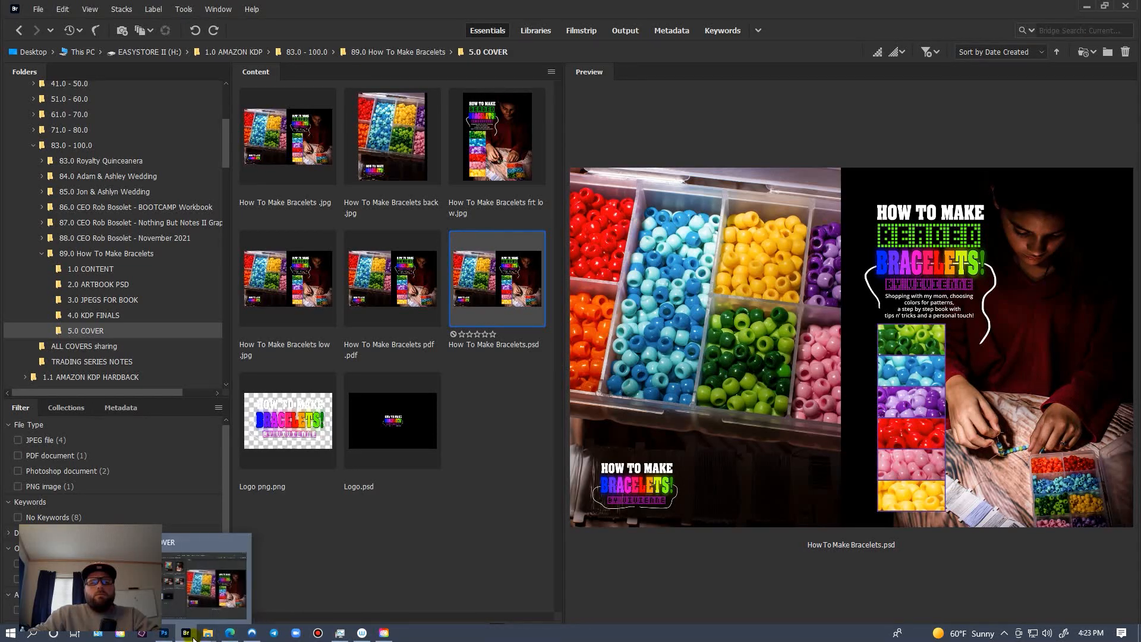
# Step: Place Bridge on the left and the KDP page on the right, and start the subtitle 'Shopping with my mom'
pyautogui.doubleClick(728, 9)
pyautogui.moveTo(686, 16); pyautogui.dragTo(2, 220)
pyautogui.moveTo(677, 11); pyautogui.dragTo(1135, 59)
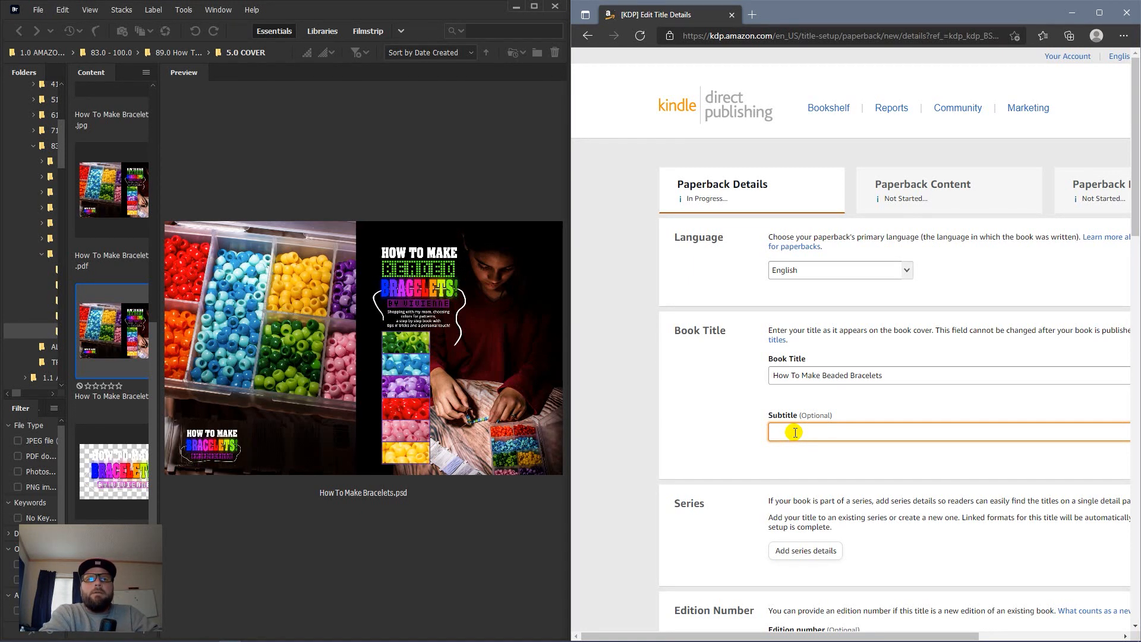
pyautogui.write('Shopping with')
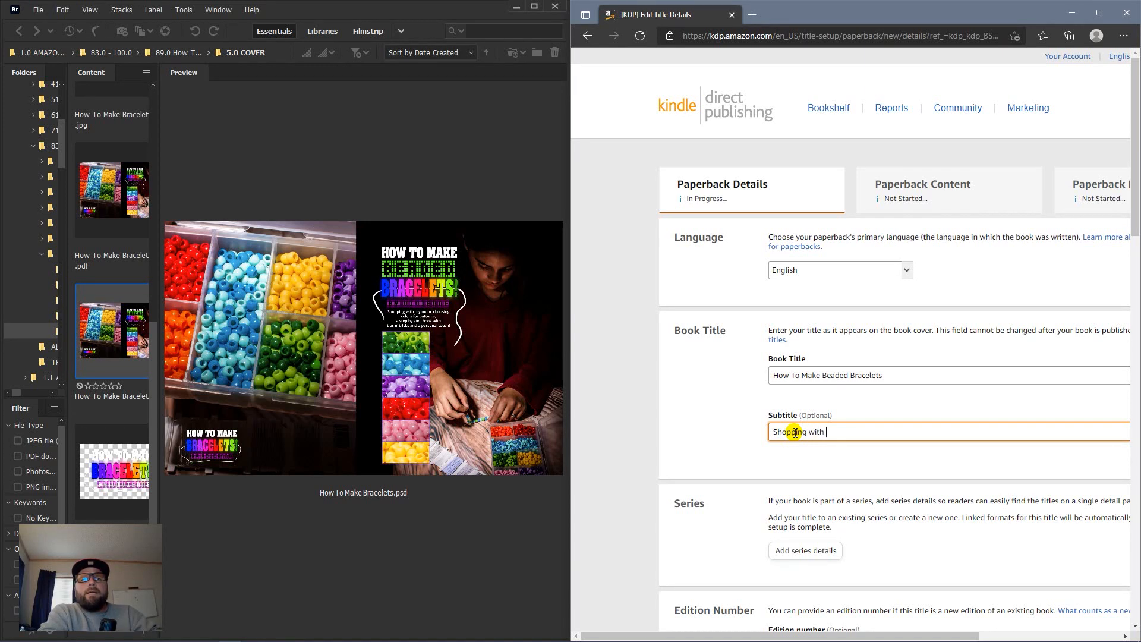
pyautogui.write(' my mom, choosing co')
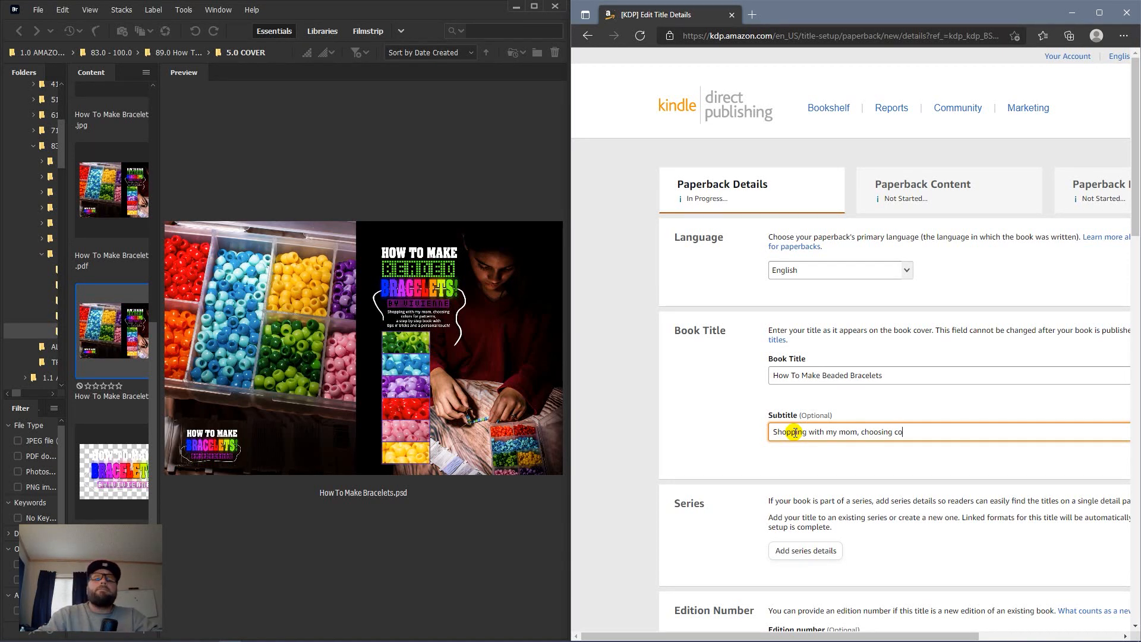
# Step: Collapse Bridge's file list to enlarge the cover, then finish the subtitle ending 'a personal touch'
pyautogui.click(334, 165)
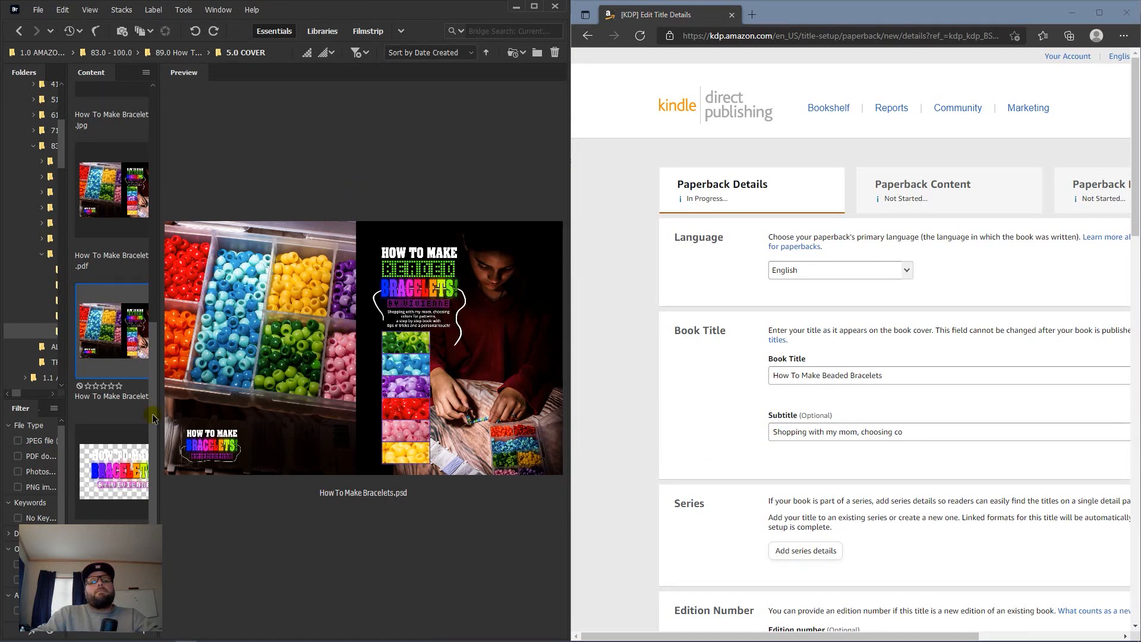
pyautogui.moveTo(151, 416); pyautogui.dragTo(70, 416)
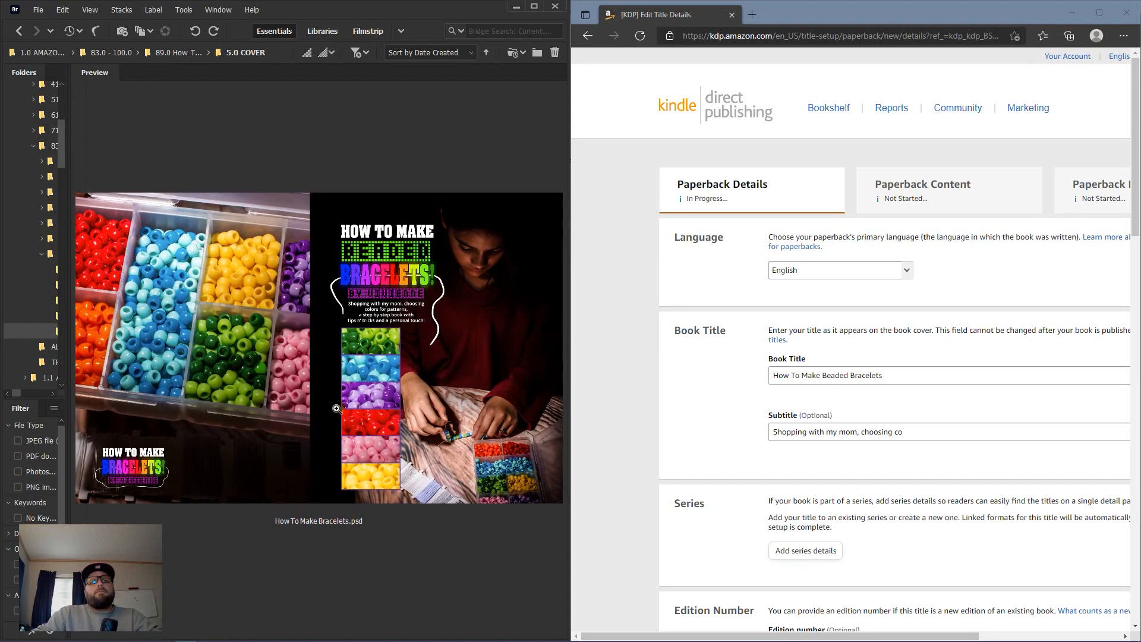
pyautogui.click(916, 432)
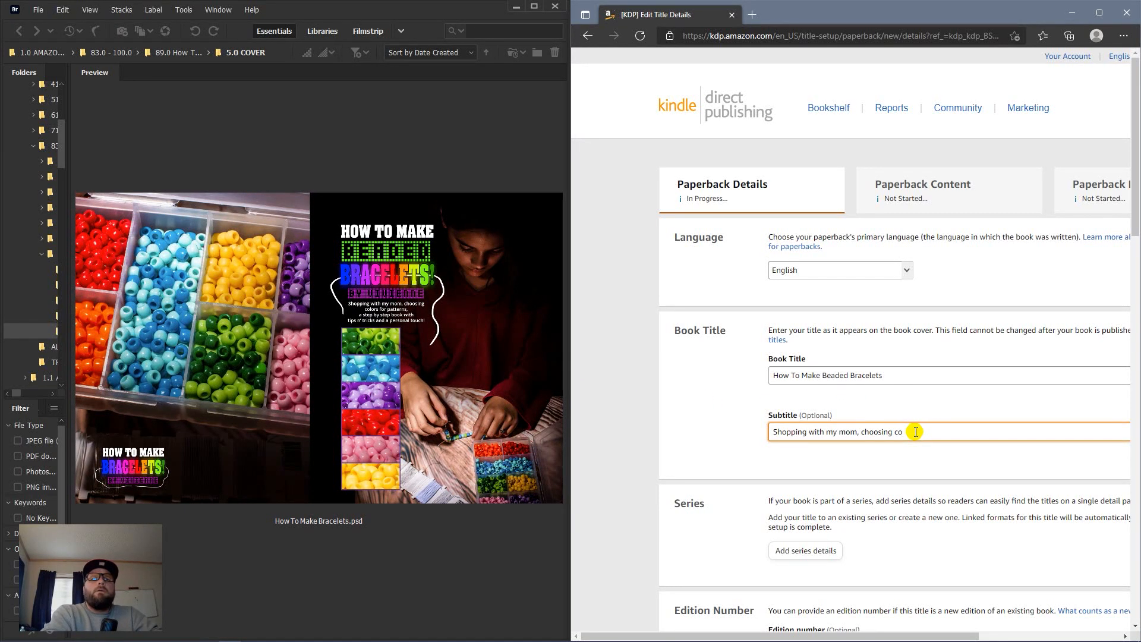
pyautogui.write('l')
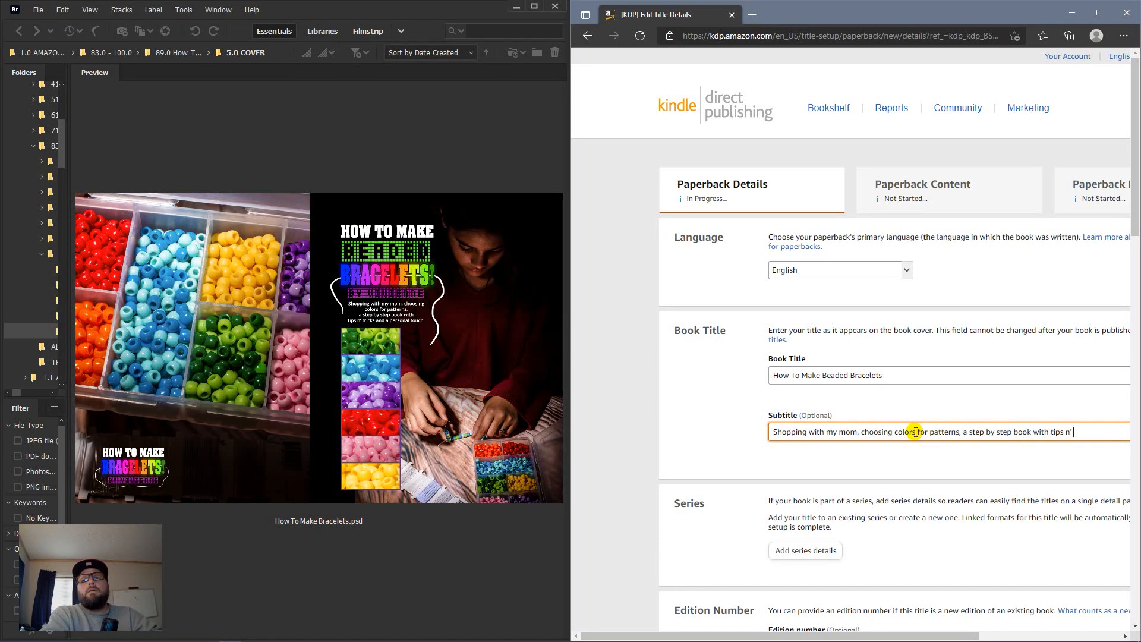
pyautogui.press('BackSpace')
pyautogui.write('s')
pyautogui.press('BackSpace')
pyautogui.press('BackSpace')
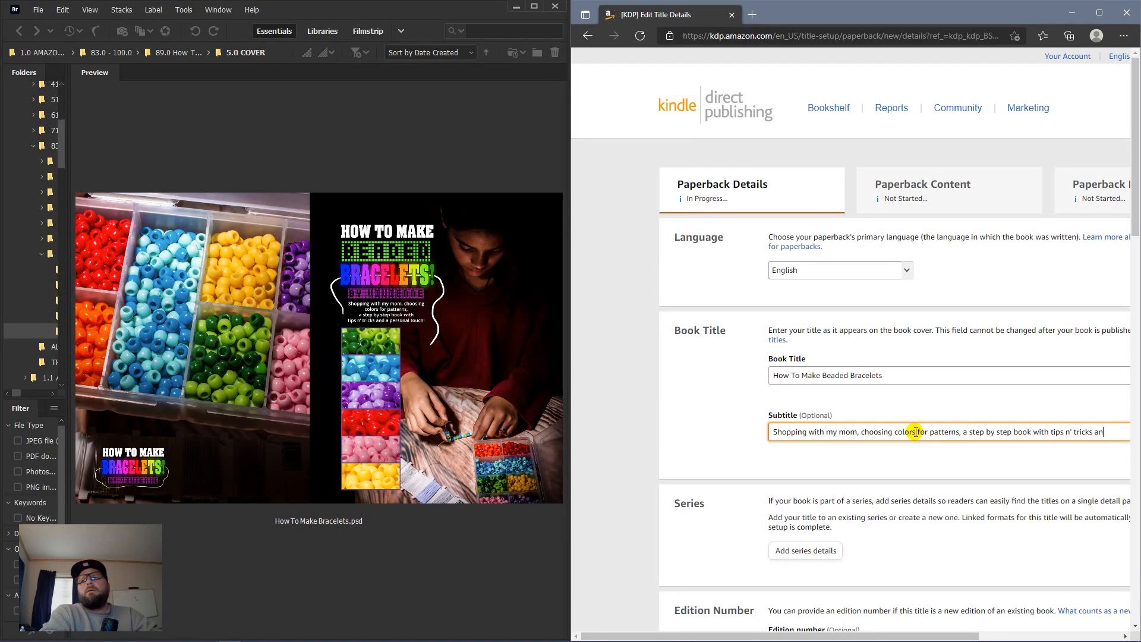
pyautogui.write('a personal')
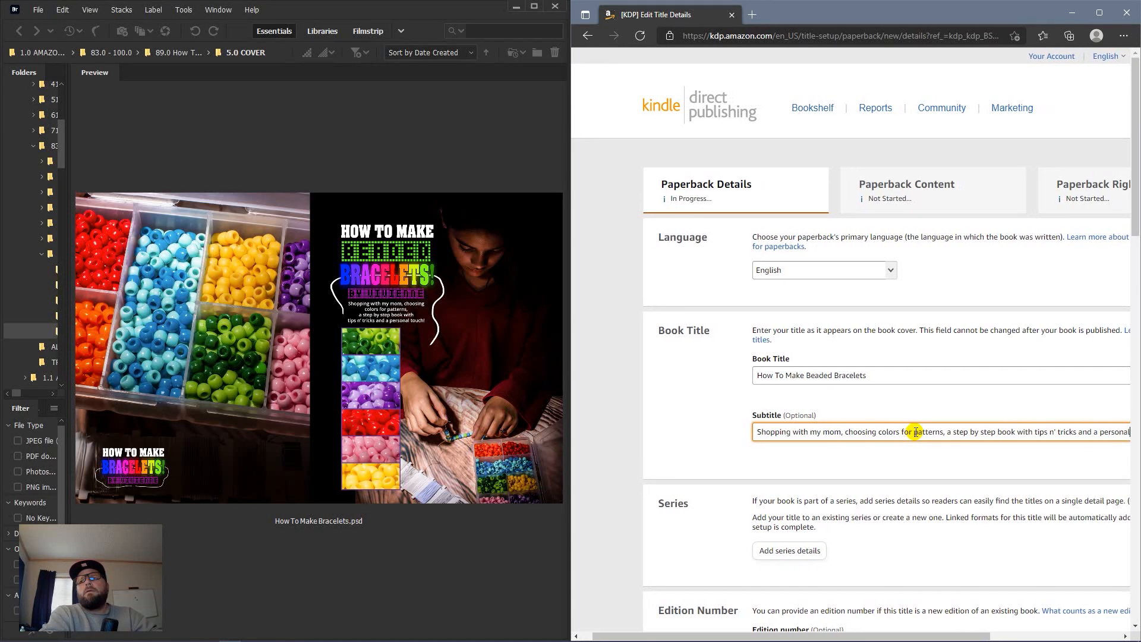
pyautogui.write(' touch!')
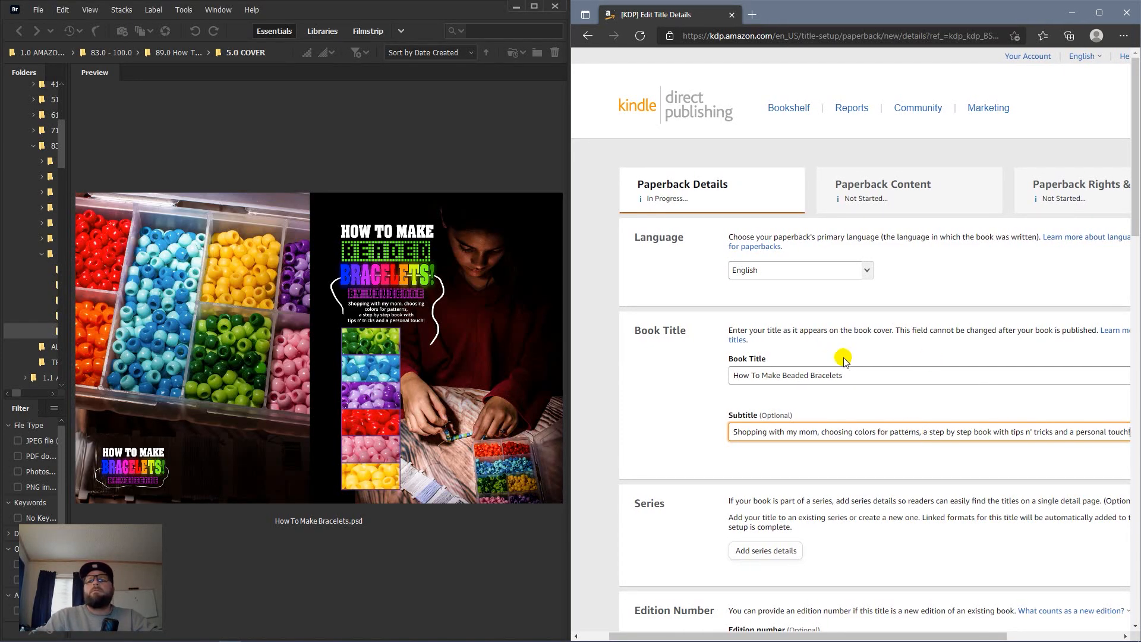
# Step: Set the edition number to 1
pyautogui.scroll(-10, 844, 358)
pyautogui.scroll(10, 843, 357)
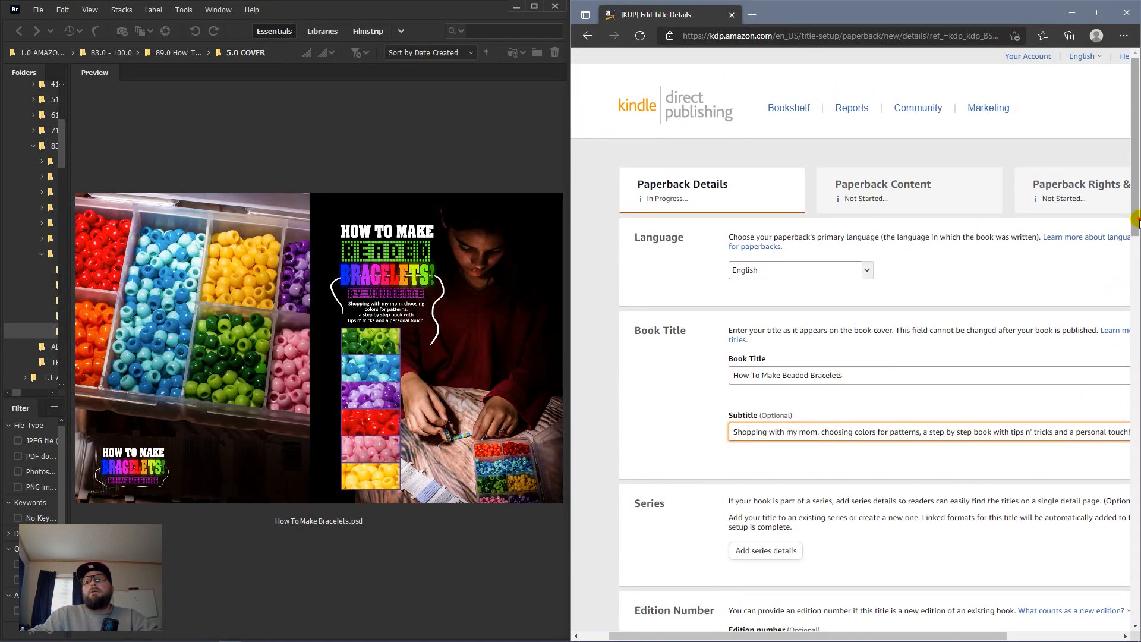
pyautogui.moveTo(1133, 238); pyautogui.dragTo(1129, 328)
pyautogui.click(774, 301)
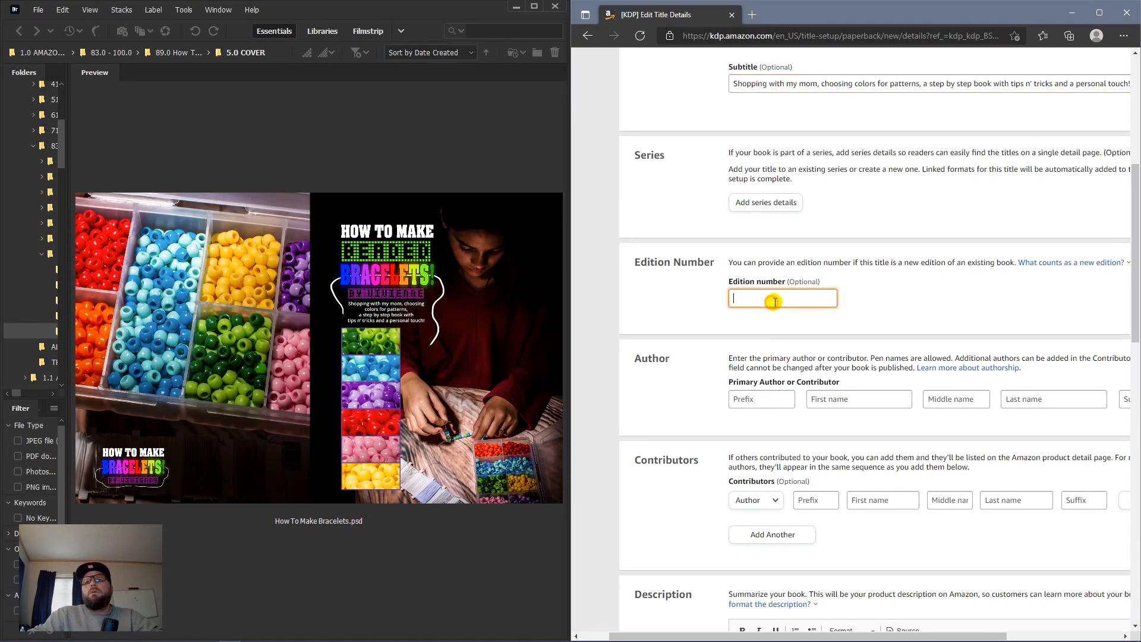
pyautogui.write('1')
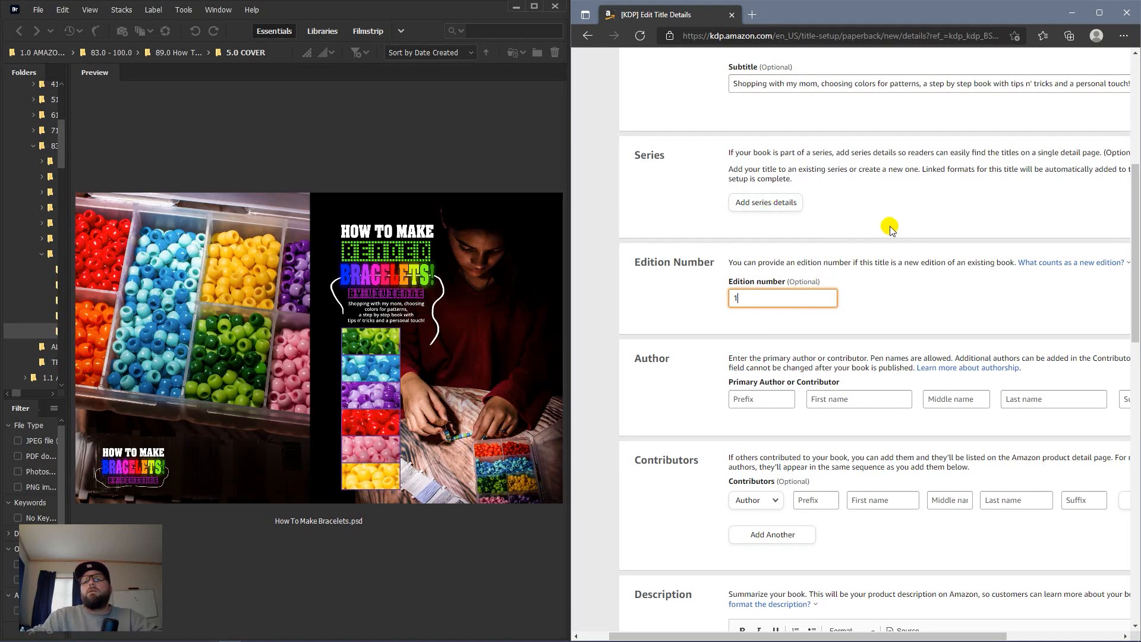
pyautogui.click(871, 219)
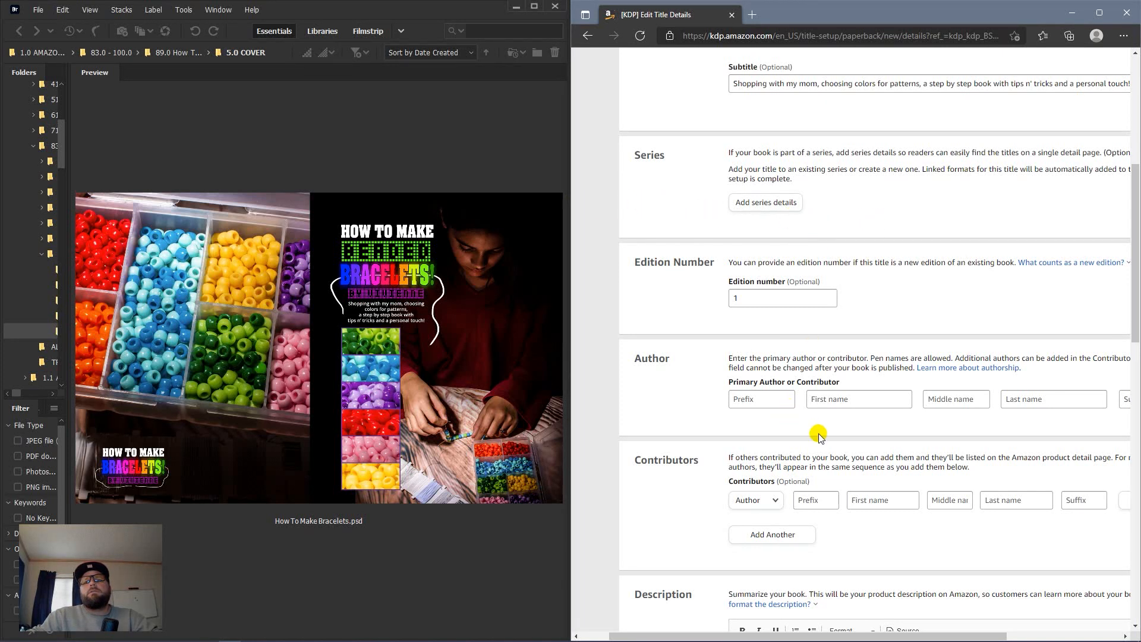
# Step: Enter the primary author's first name and fill in a contributor's name from saved info
pyautogui.click(863, 398)
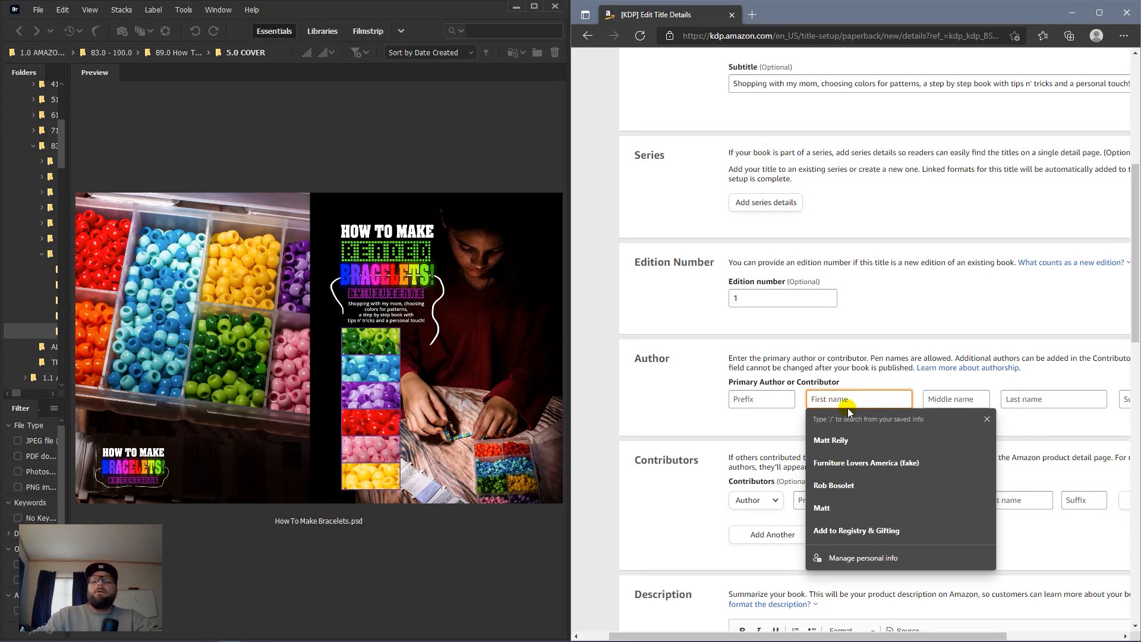
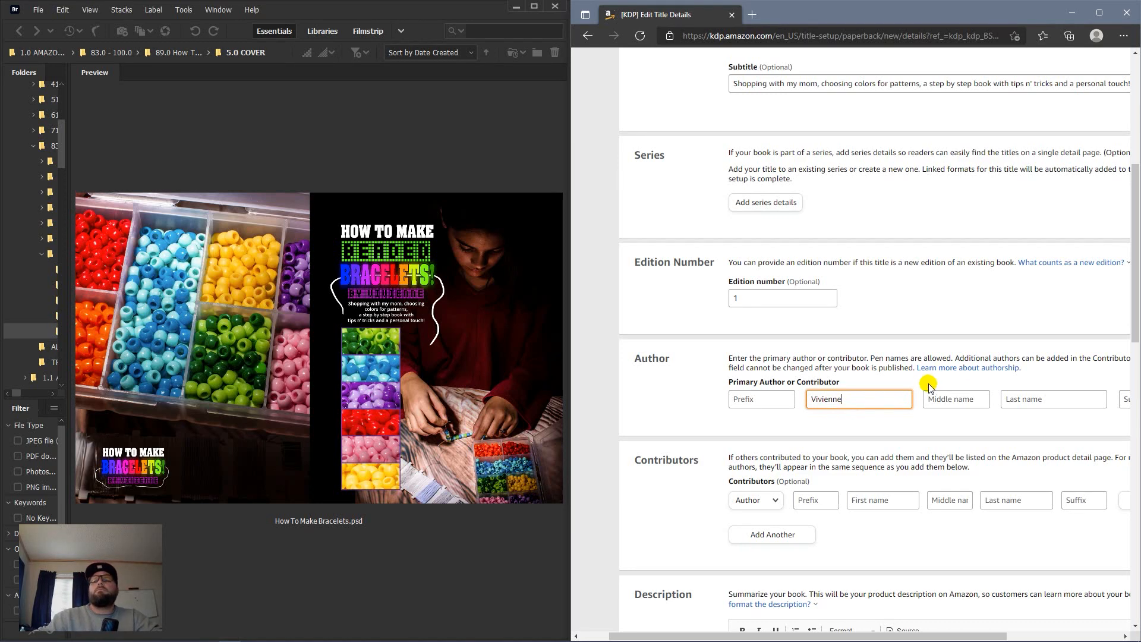
pyautogui.click(862, 499)
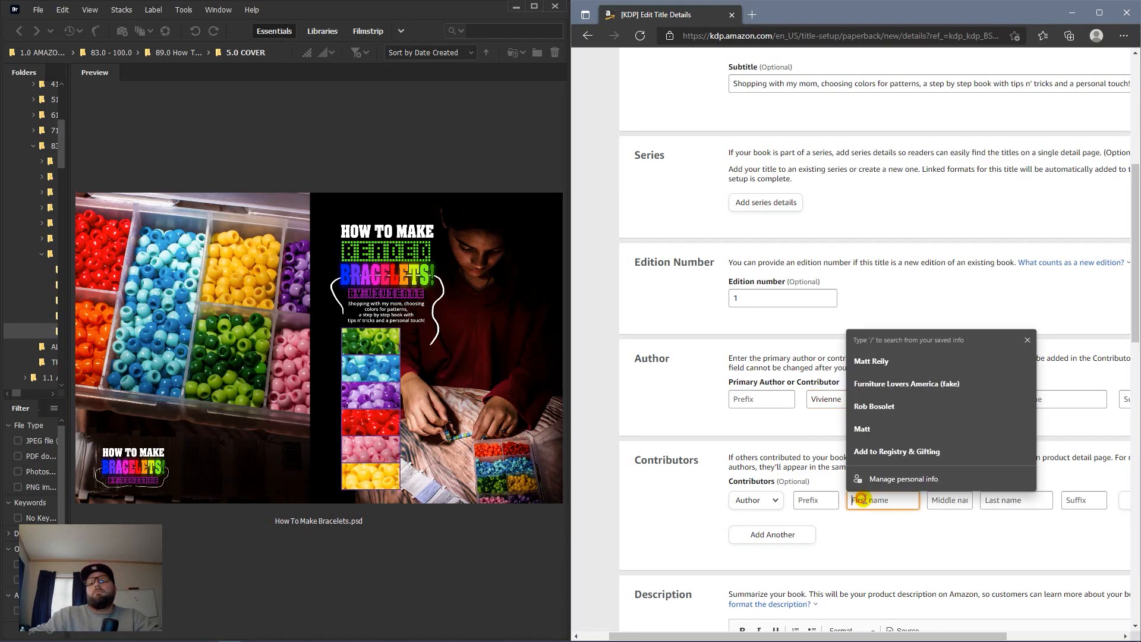
pyautogui.click(871, 361)
pyautogui.scroll(-10, 872, 544)
pyautogui.scroll(10, 903, 493)
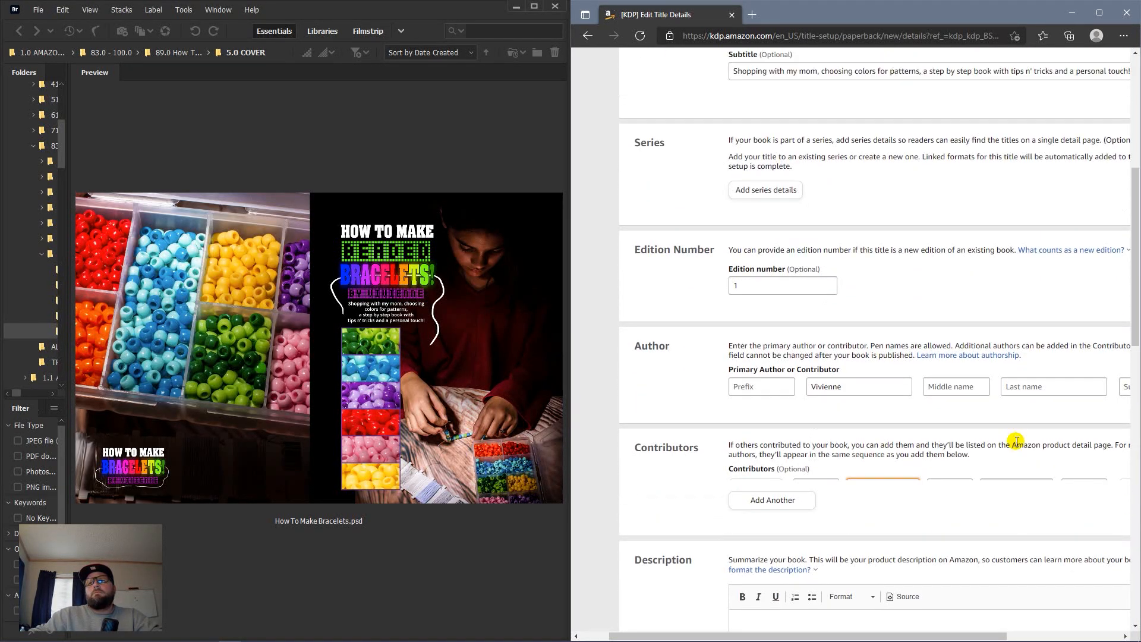
# Step: Begin the description with 'Comprehensive guide to making simple beaded bracelets', guiding readers through the process
pyautogui.click(1100, 13)
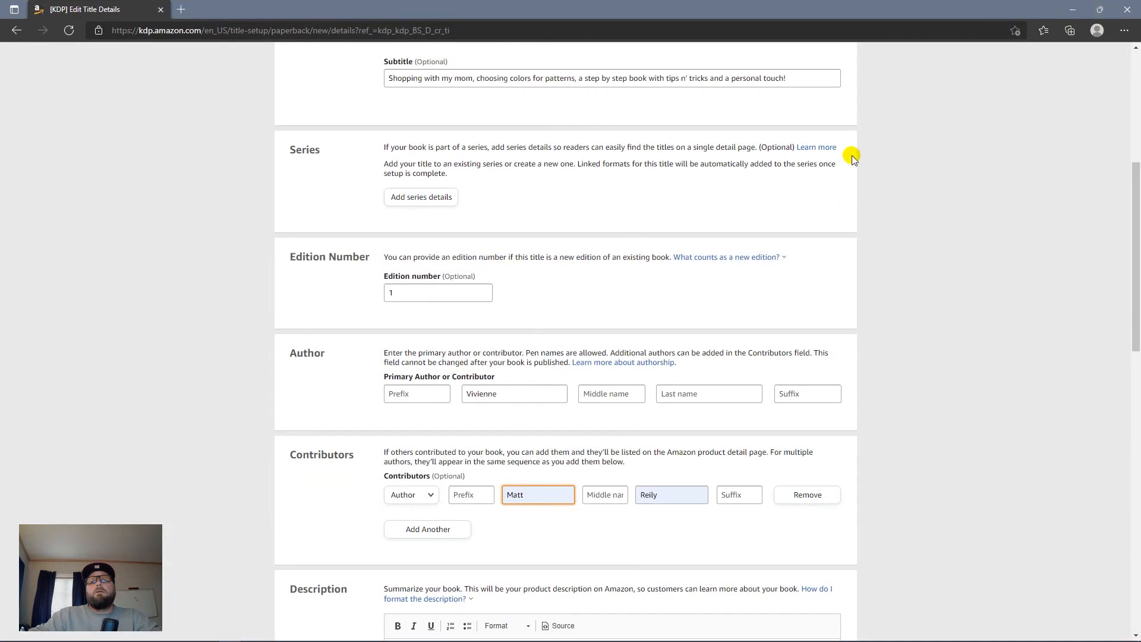
pyautogui.scroll(-12, 687, 222)
pyautogui.scroll(5, 1126, 338)
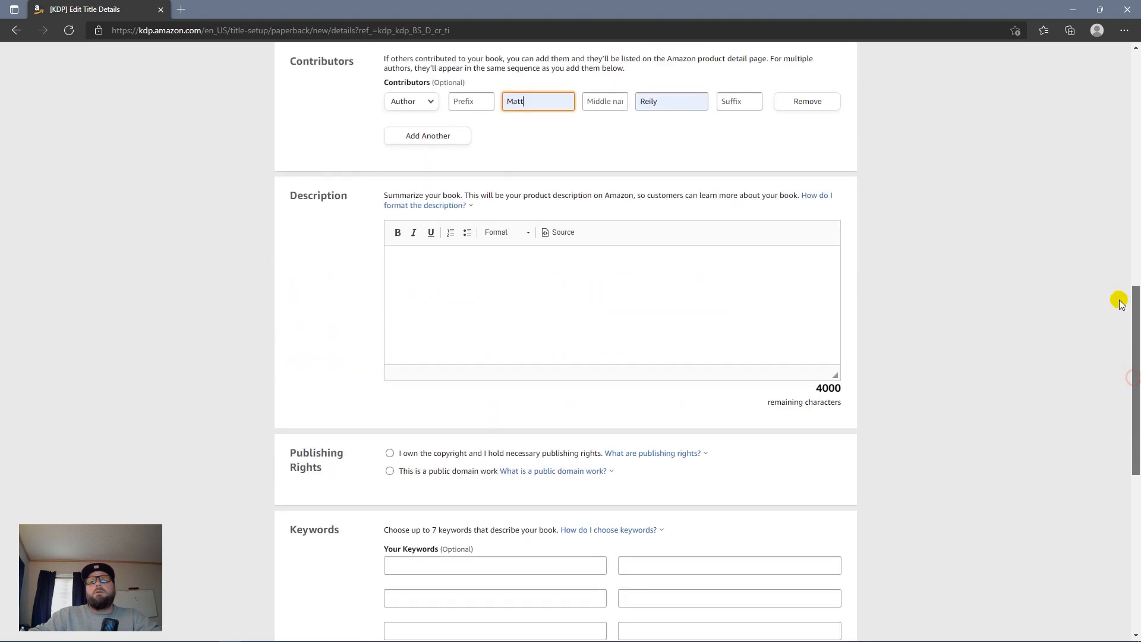
pyautogui.click(524, 341)
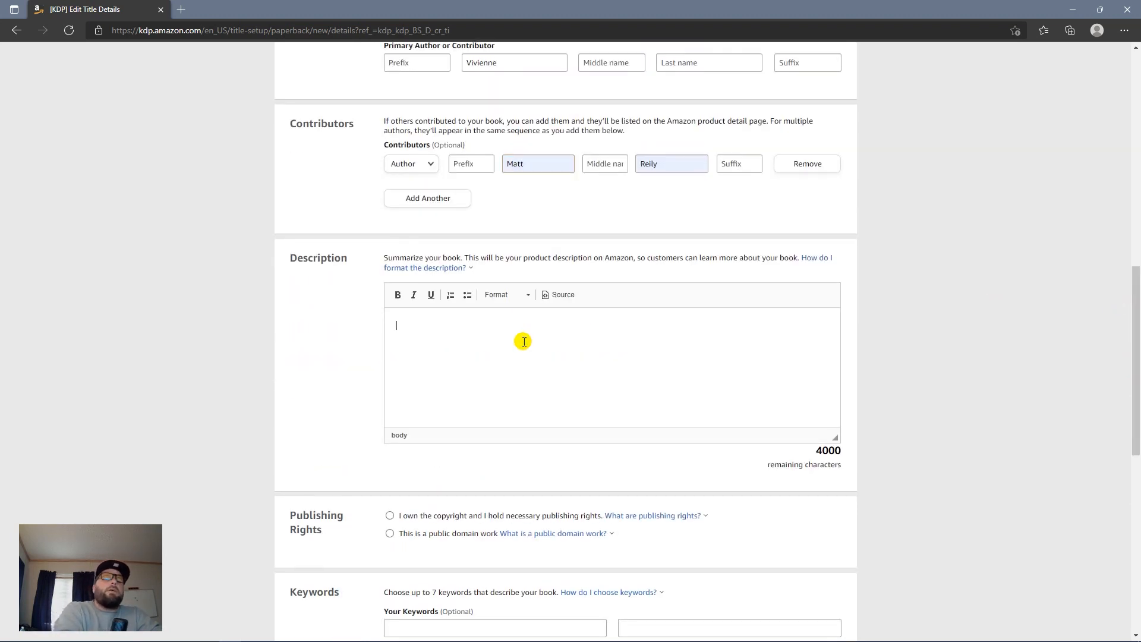
pyautogui.write('Co')
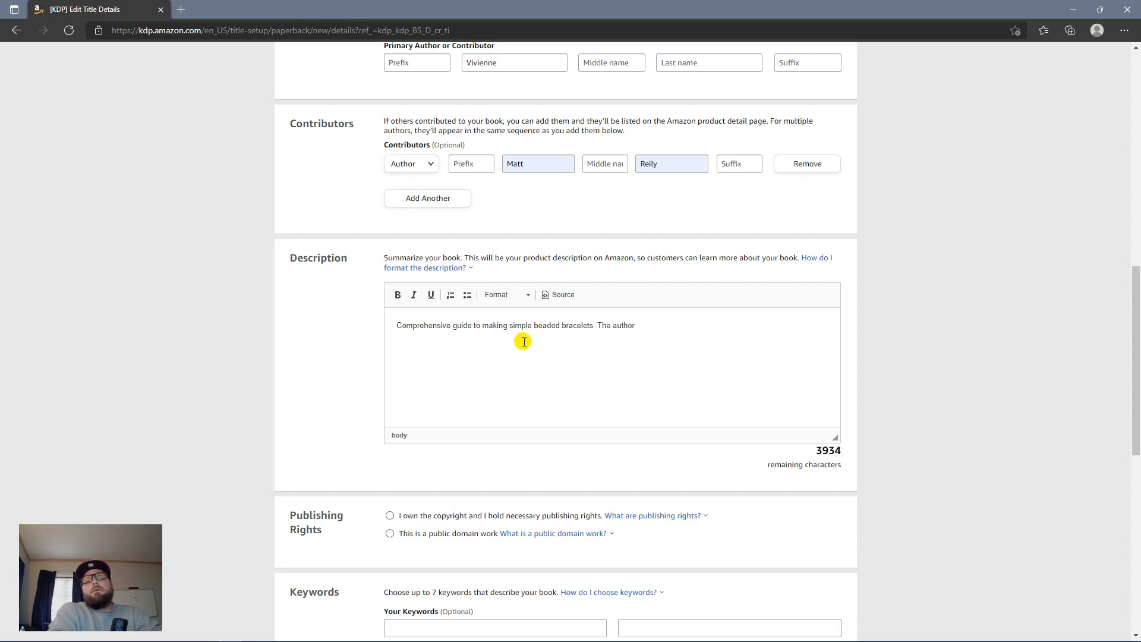
pyautogui.write('featured in the photos c')
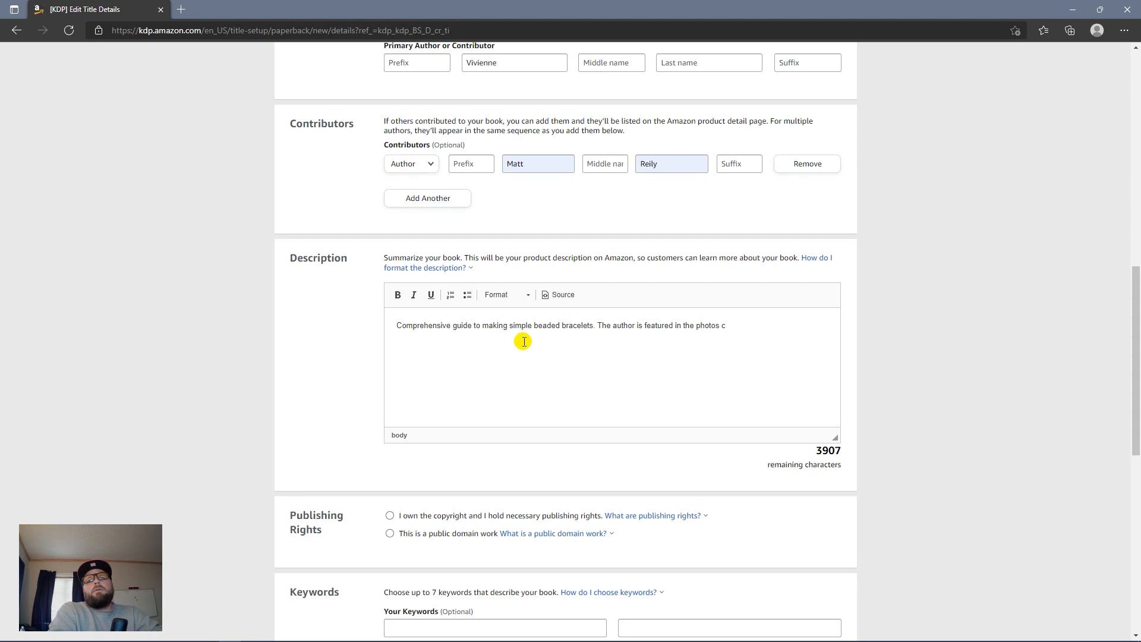
pyautogui.write('guddin')
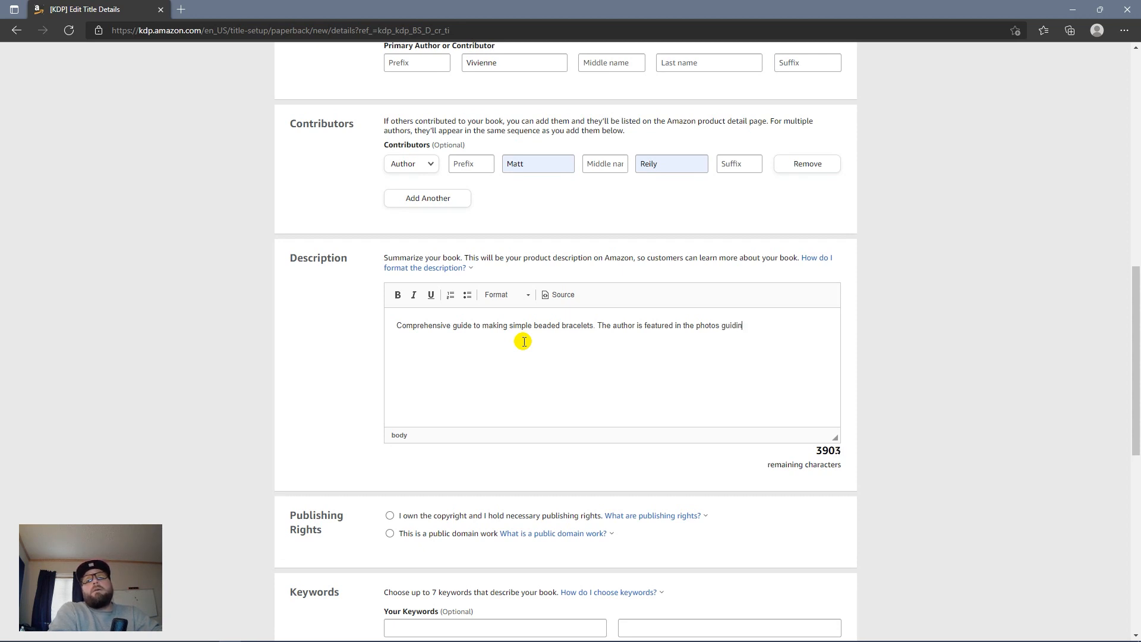
pyautogui.write('g you throu')
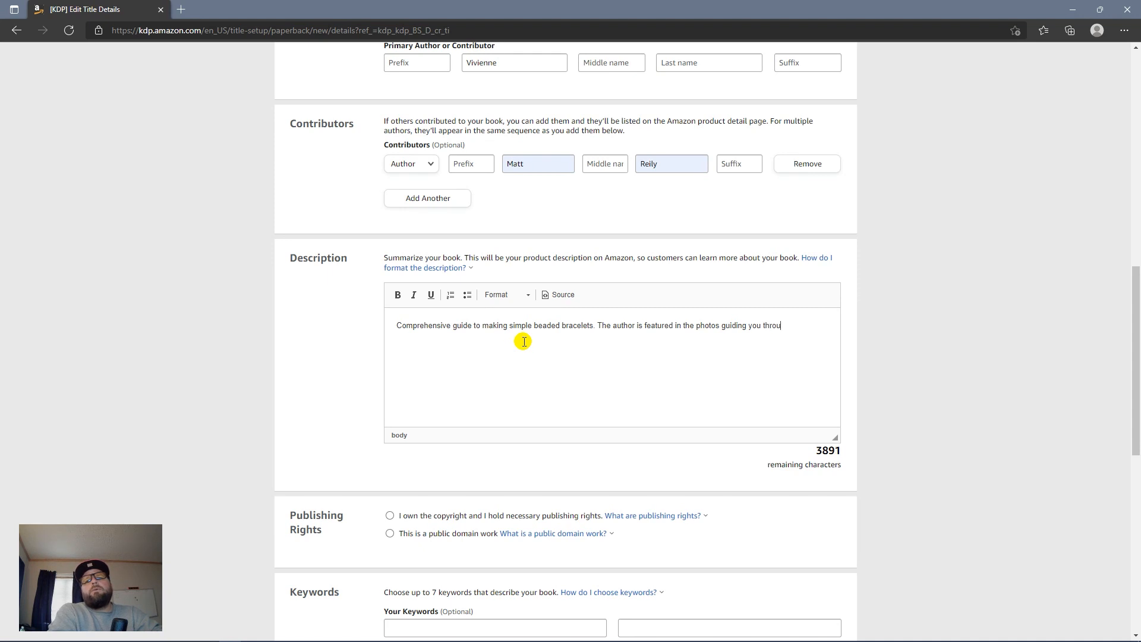
pyautogui.write('gh the process of making her ')
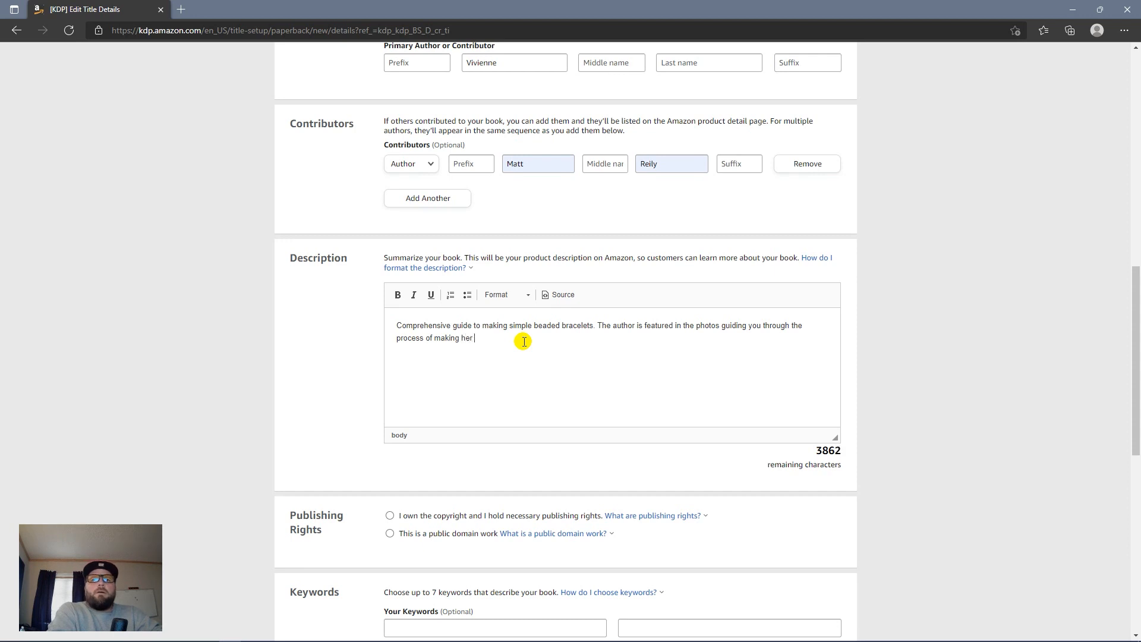
pyautogui.write('cousto')
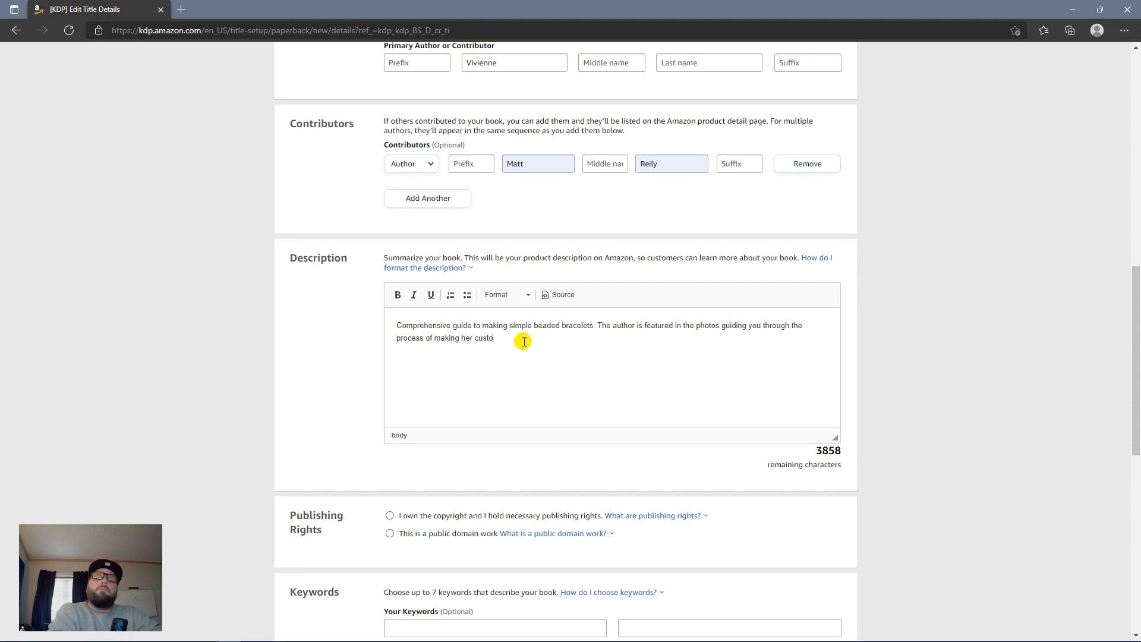
pyautogui.write('m beaded brae')
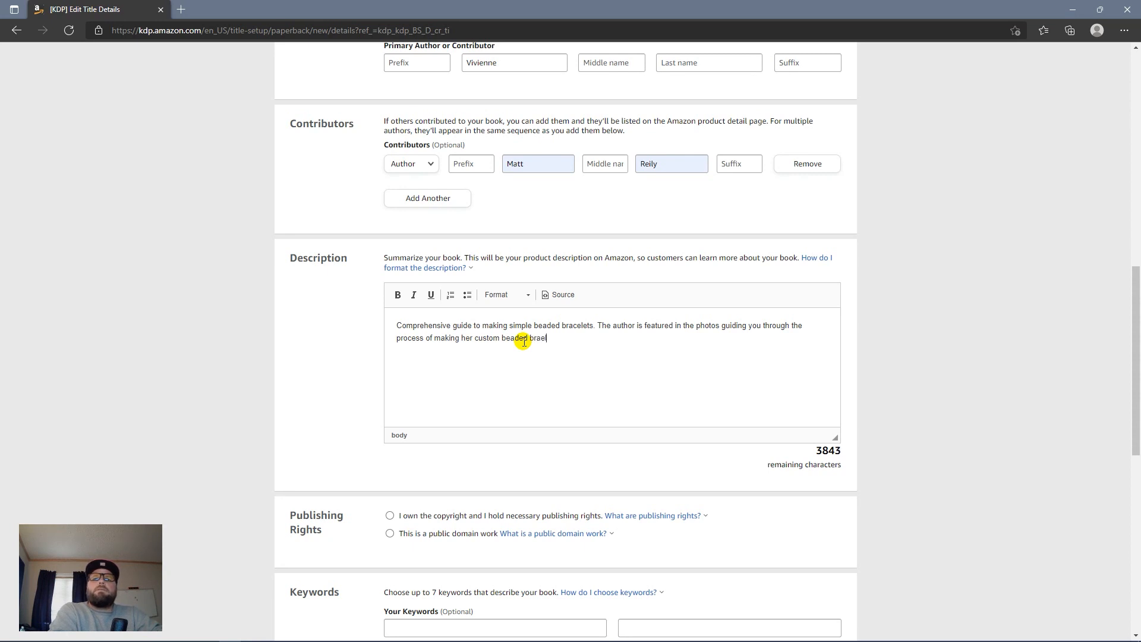
# Step: Fix the 'bracelets' typos and add 'This book is more than a "how to" book, you can color and create designs'
pyautogui.press('BackSpace')
pyautogui.write('lets')
pyautogui.press('BackSpace')
pyautogui.press('BackSpace')
pyautogui.press('BackSpace')
pyautogui.press('BackSpace')
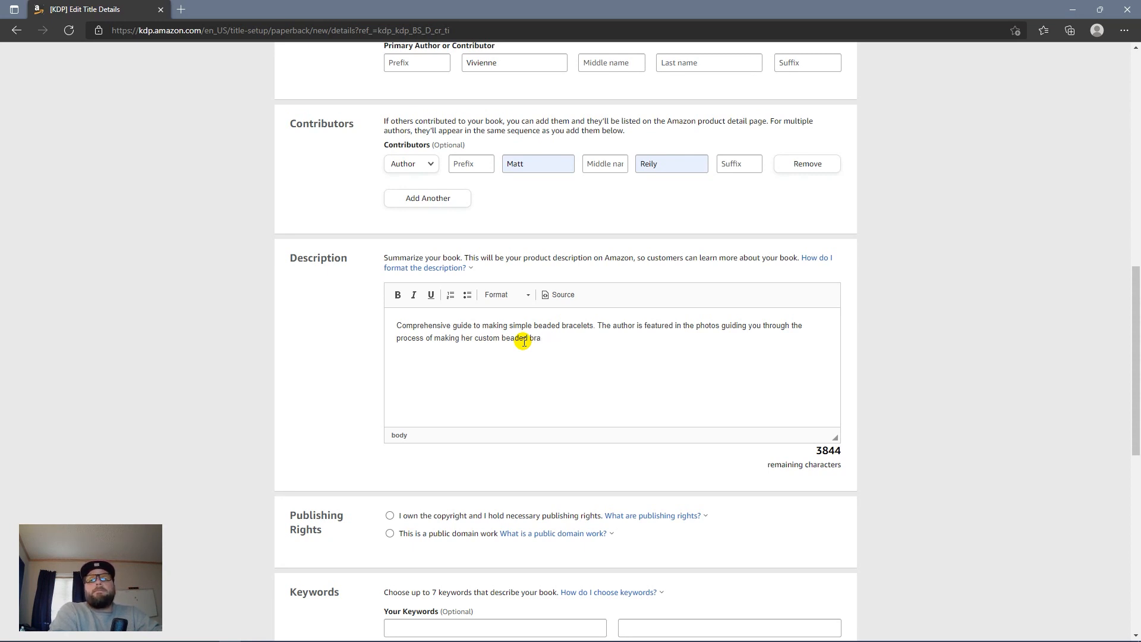
pyautogui.write('cele')
pyautogui.press('BackSpace')
pyautogui.press('BackSpace')
pyautogui.press('BackSpace')
pyautogui.write('etts ')
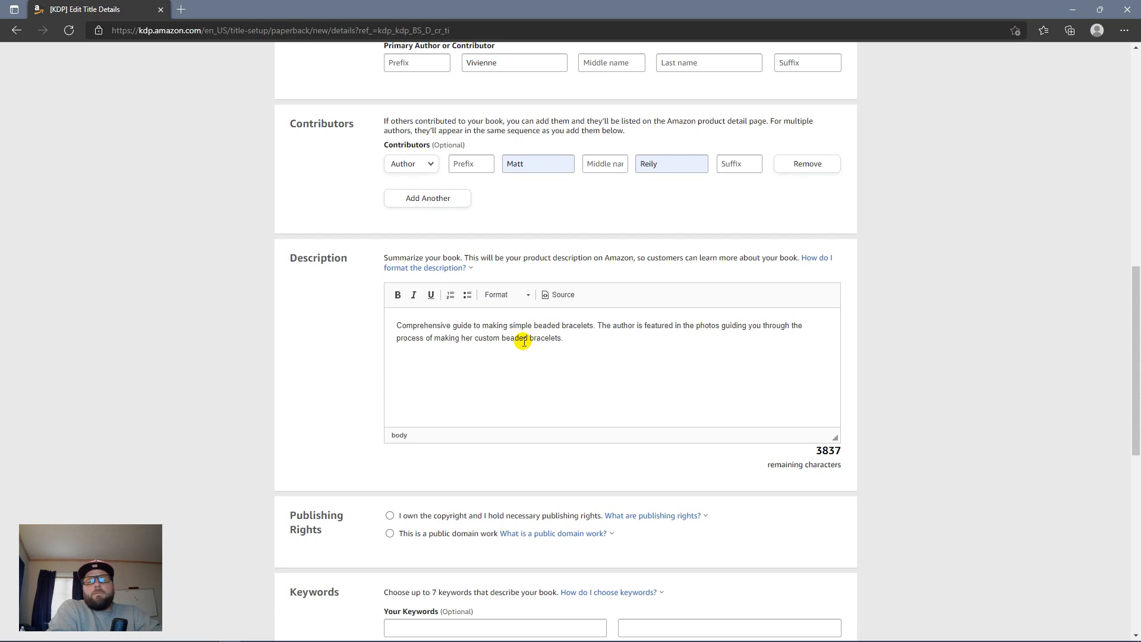
pyautogui.write(' This b')
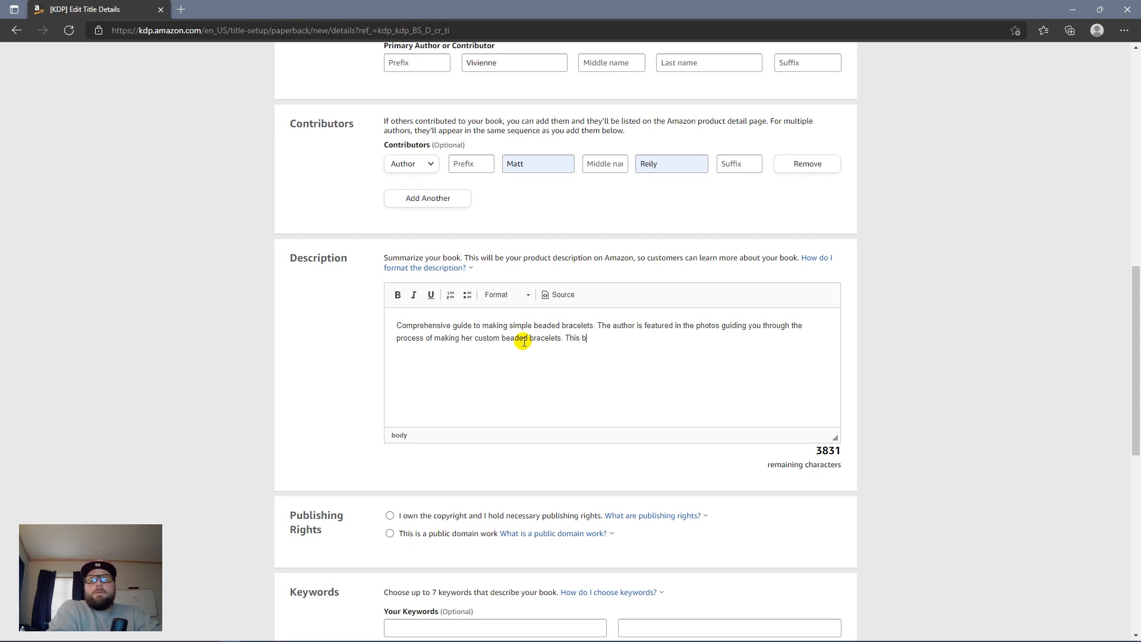
pyautogui.write('ook is more than ')
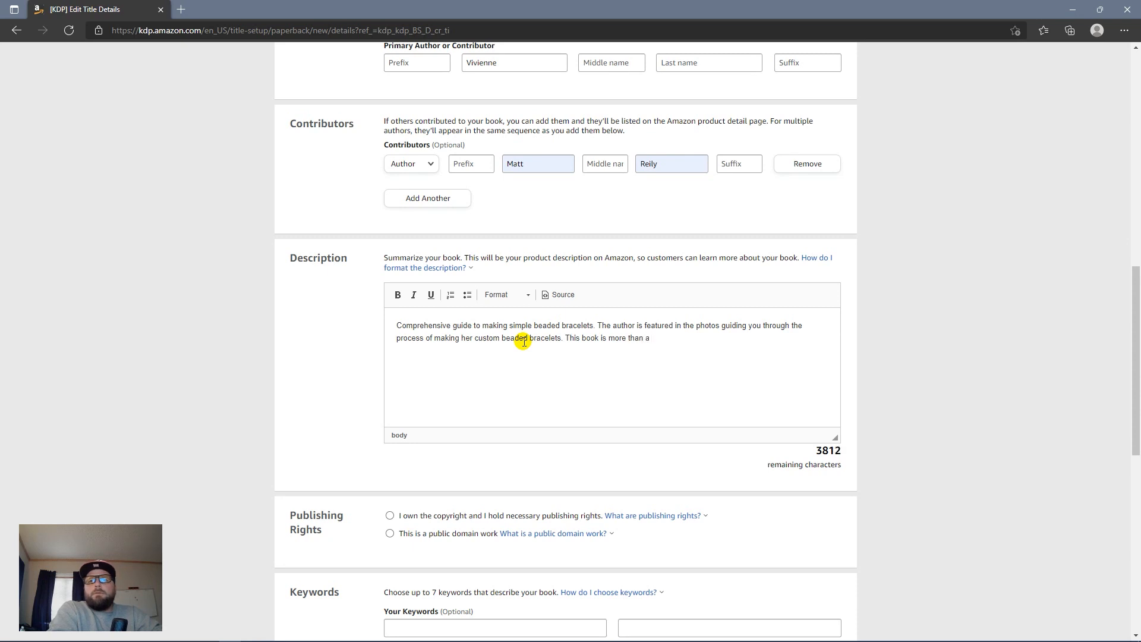
pyautogui.write('a "how to" book')
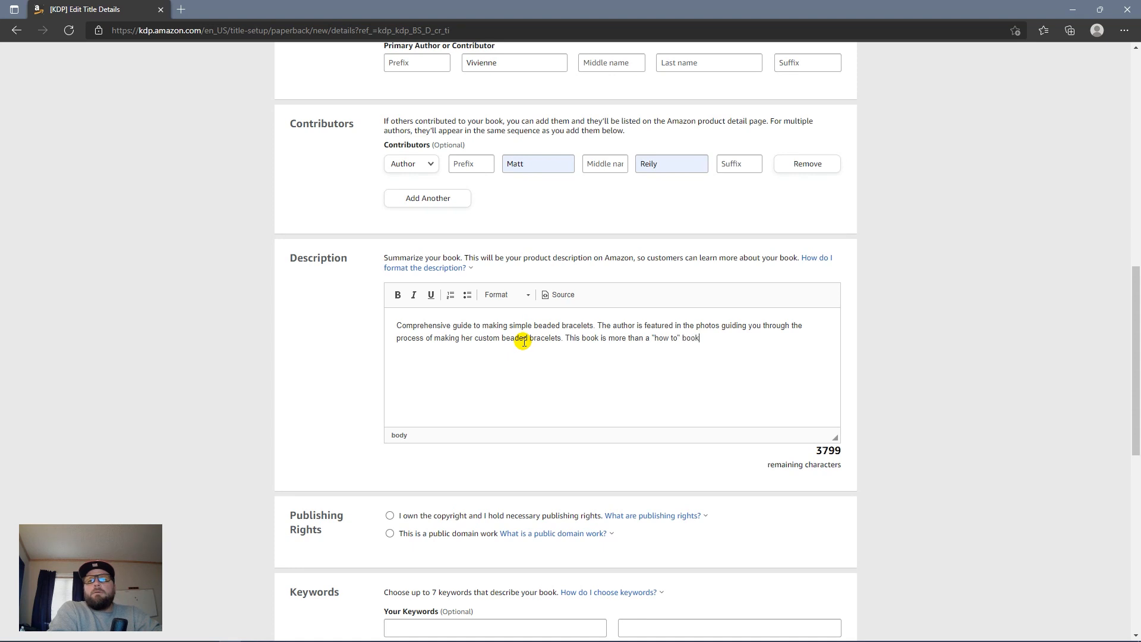
pyautogui.write(', you can color')
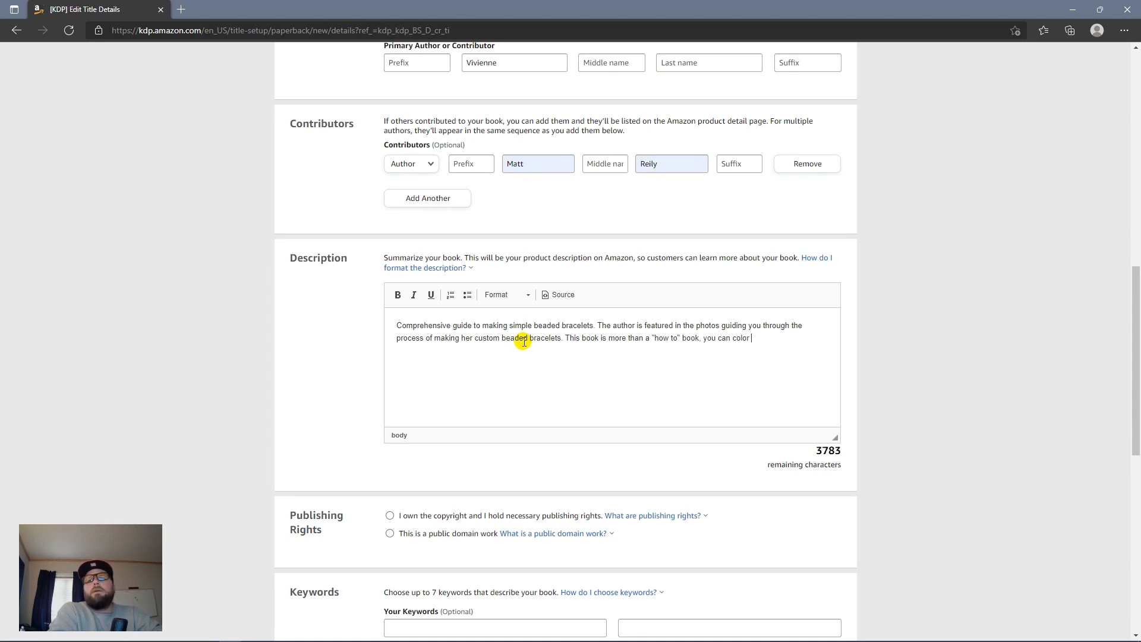
pyautogui.write(' and')
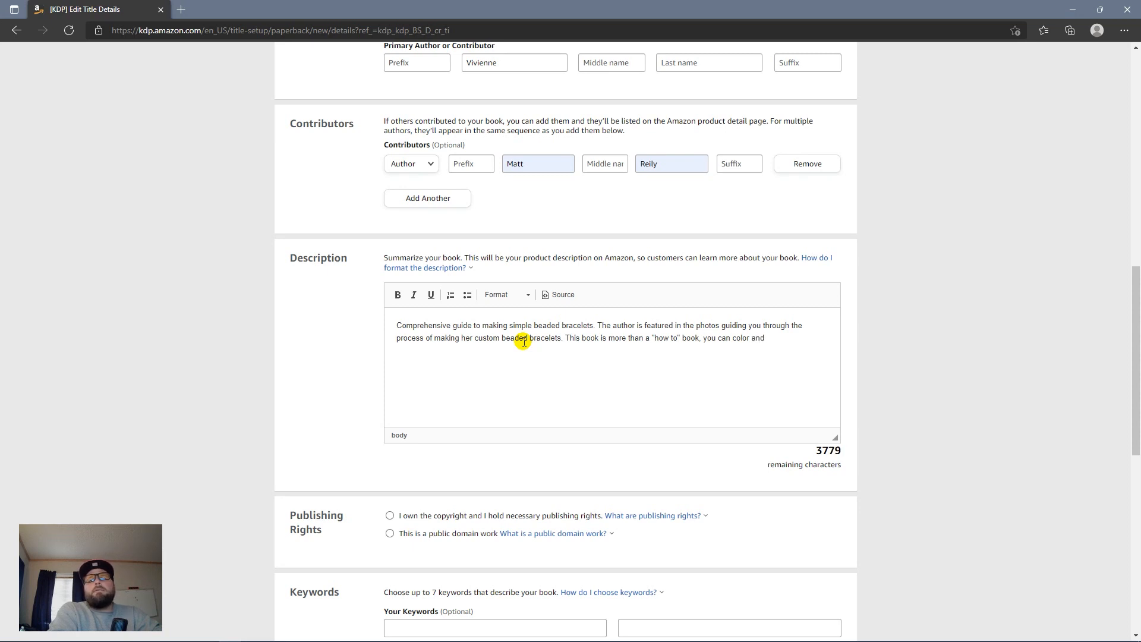
pyautogui.write(' create')
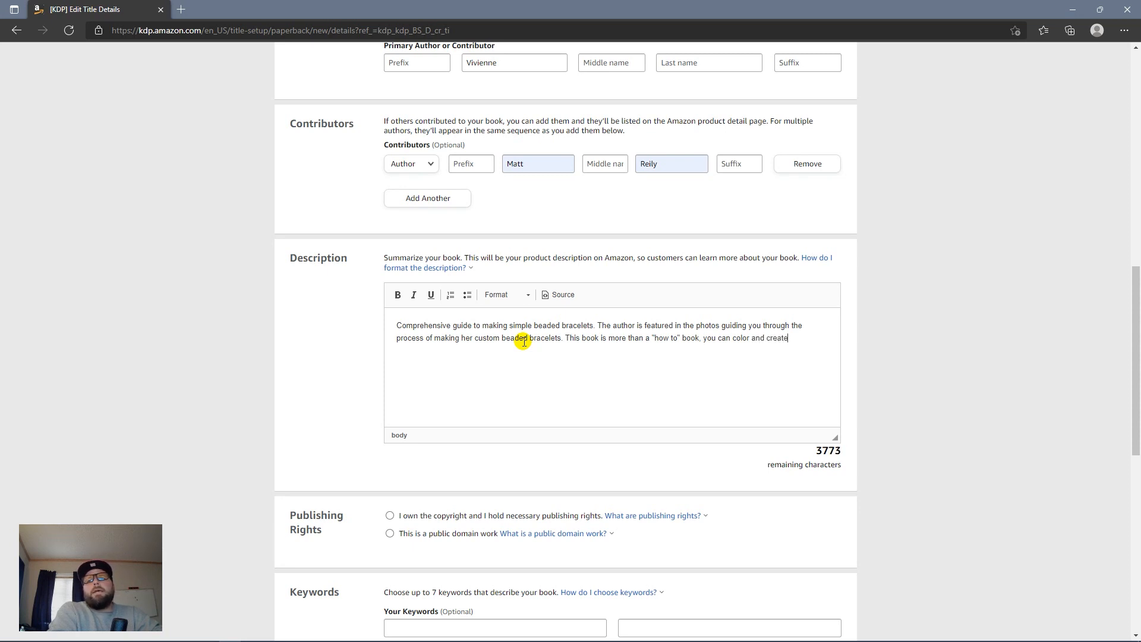
pyautogui.write(' desing')
# Step: End the description with 'designs right inside the book', then add a 'unique approach' paragraph ending 'Thank you for your purchase!'
pyautogui.press('BackSpace')
pyautogui.press('BackSpace')
pyautogui.write('gns')
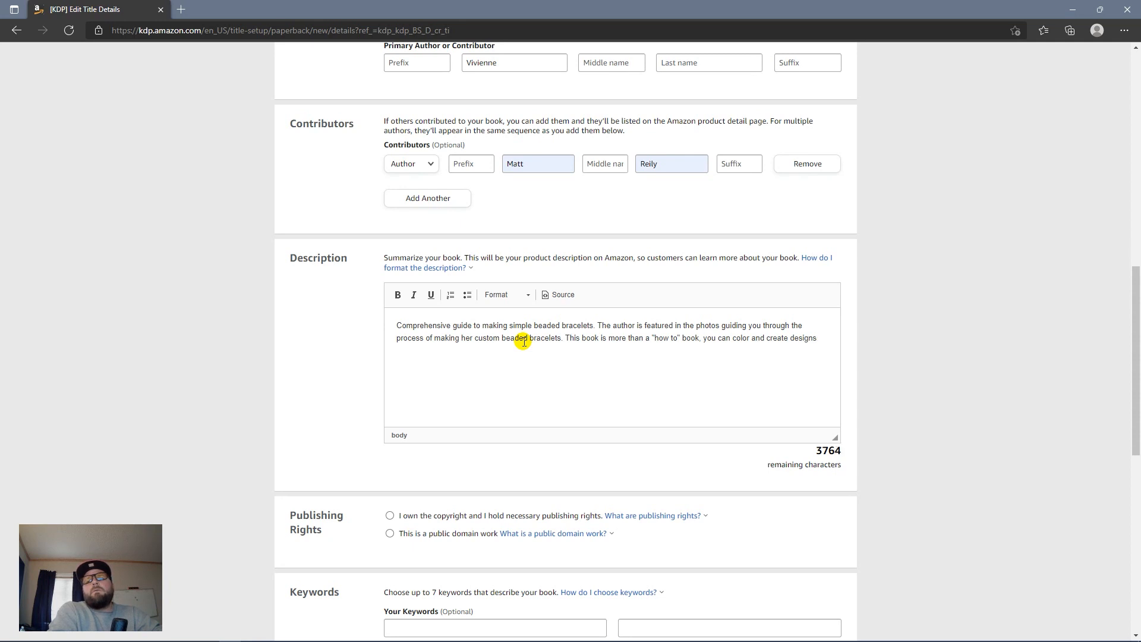
pyautogui.write(' right inside the ')
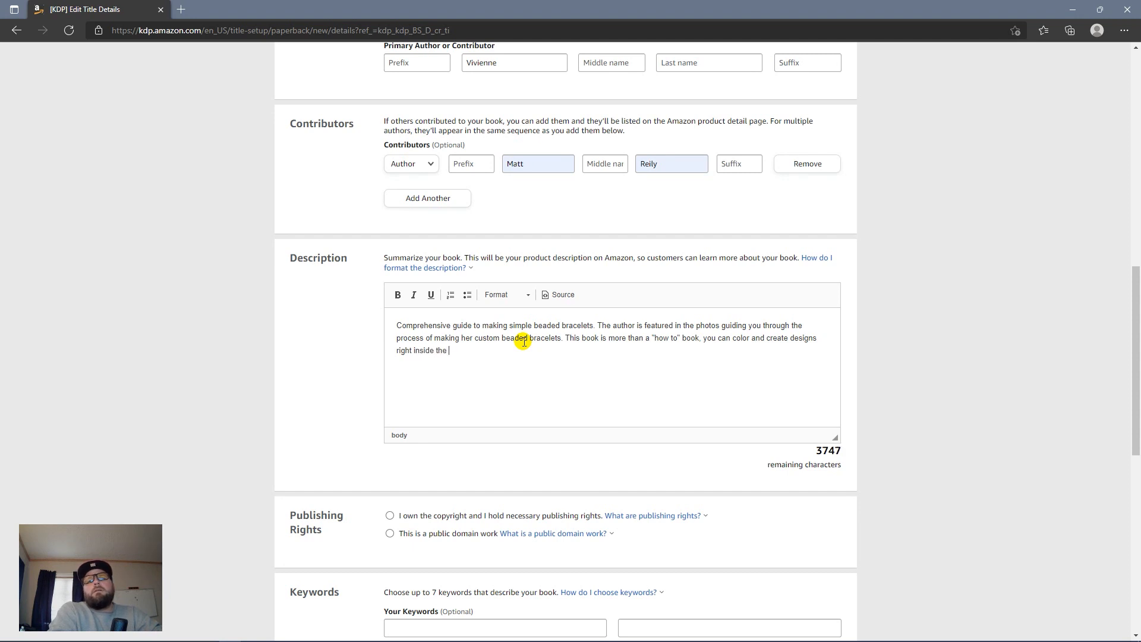
pyautogui.write('book.')
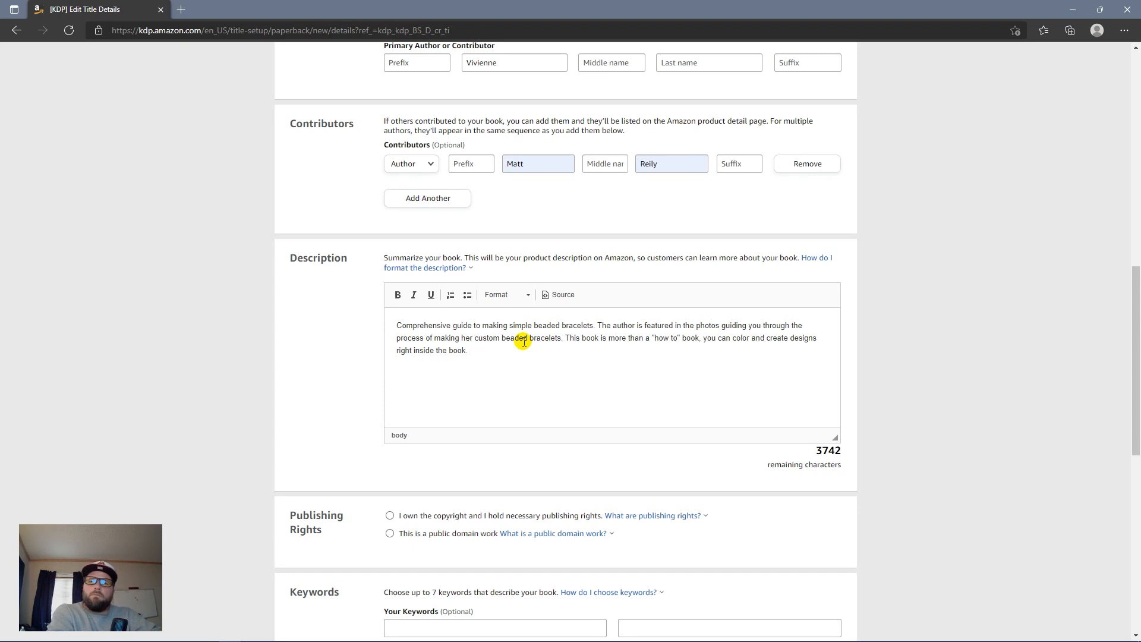
pyautogui.press('Return')
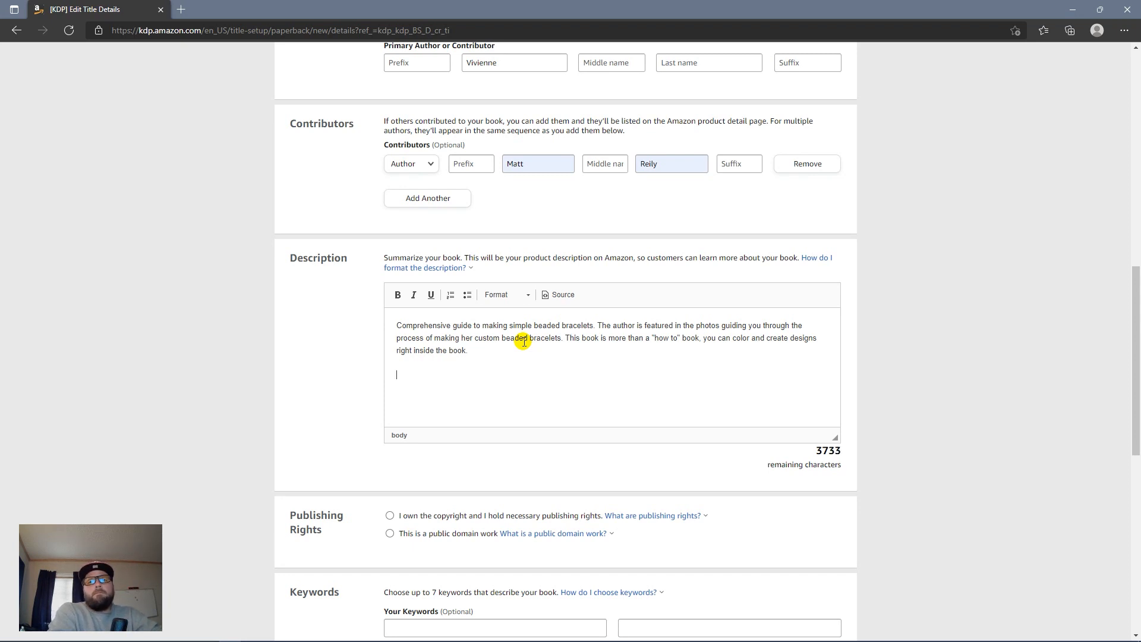
pyautogui.write('This is a unique appro')
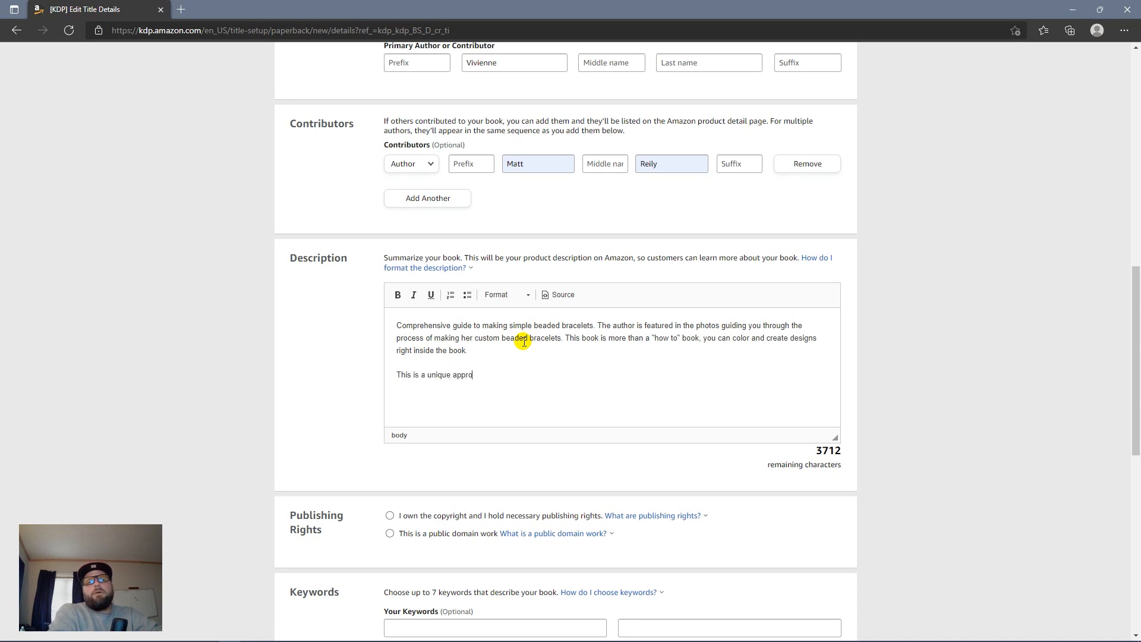
pyautogui.write('ach to making bracelets that Vivienne')
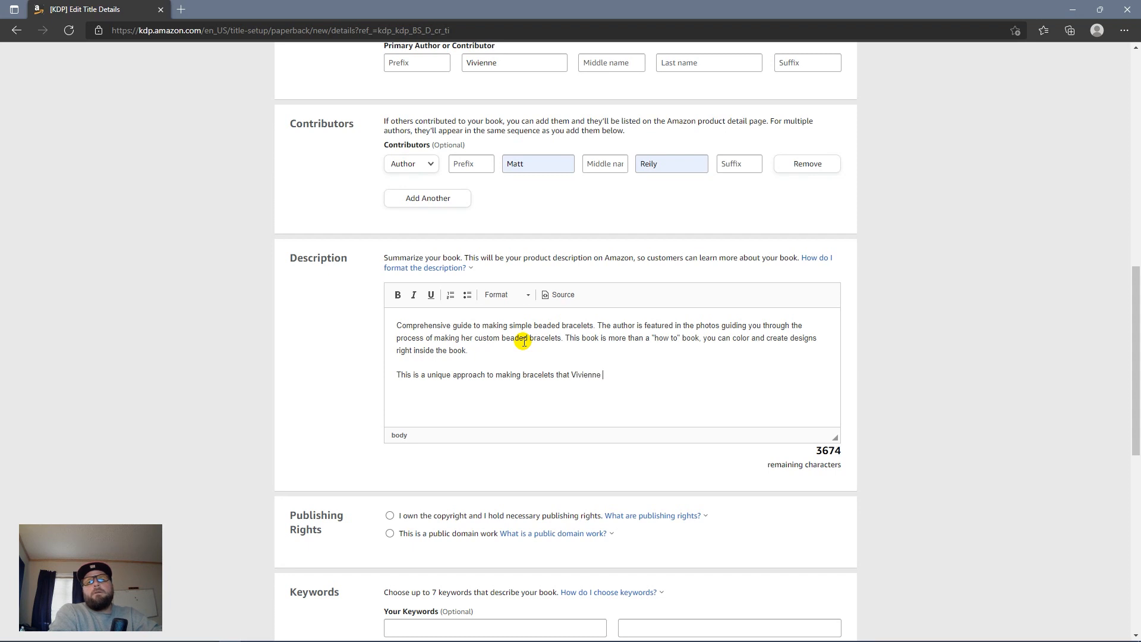
pyautogui.write(' thinks y')
pyautogui.press('BackSpace')
pyautogui.press('BackSpace')
pyautogui.write('s you are going to enjoy')
pyautogui.press('BackSpace')
pyautogui.write('y. Thank ')
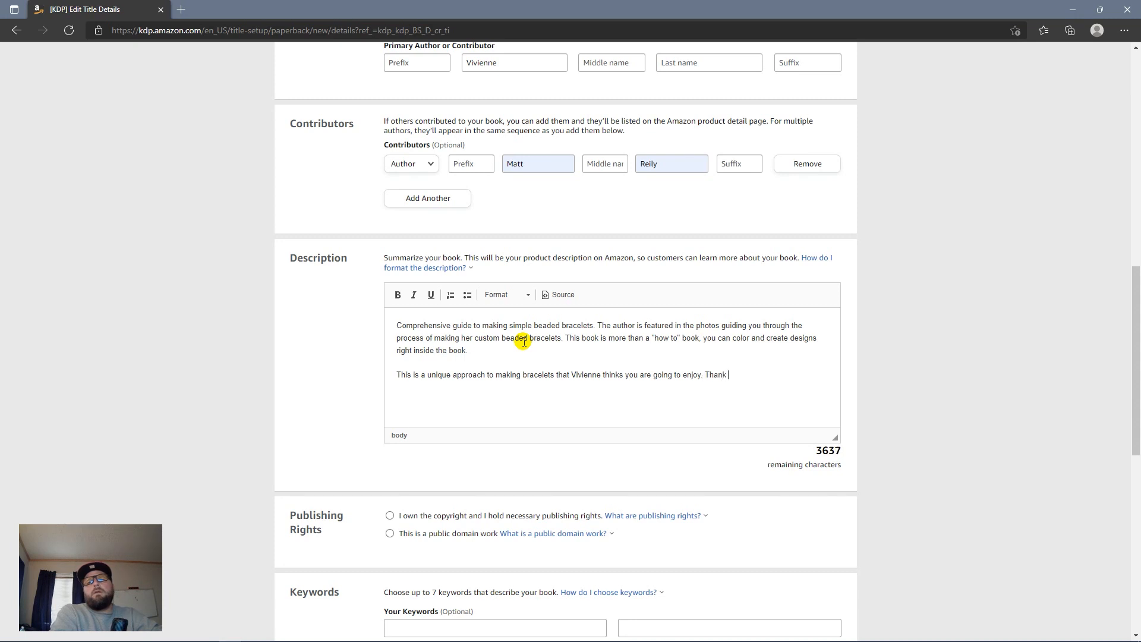
pyautogui.write('you for your ')
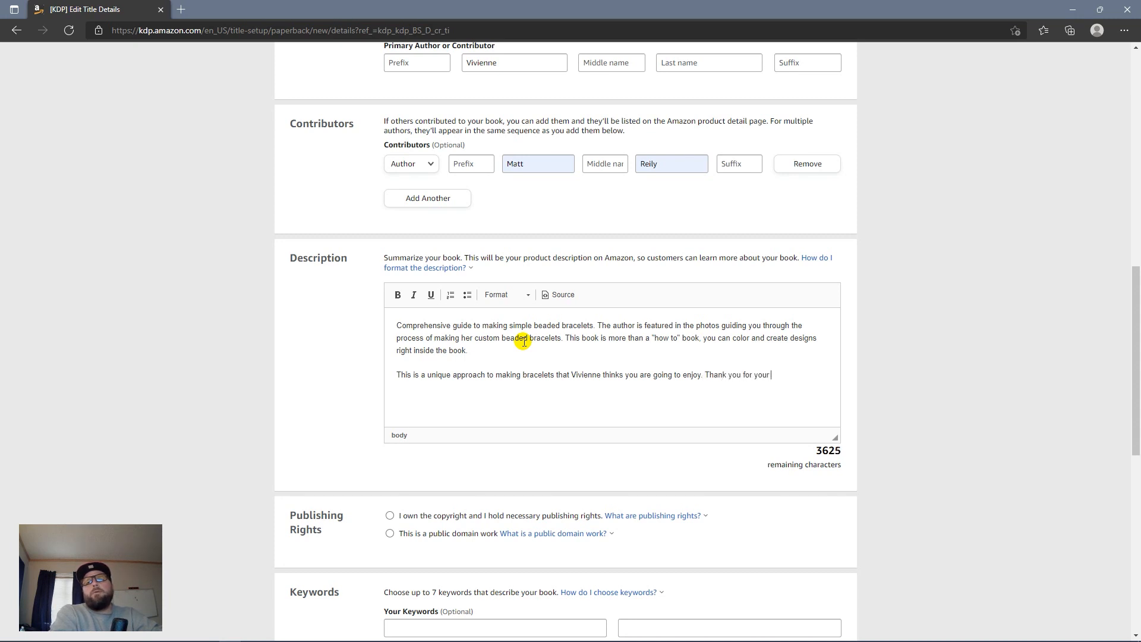
pyautogui.write('purchase!')
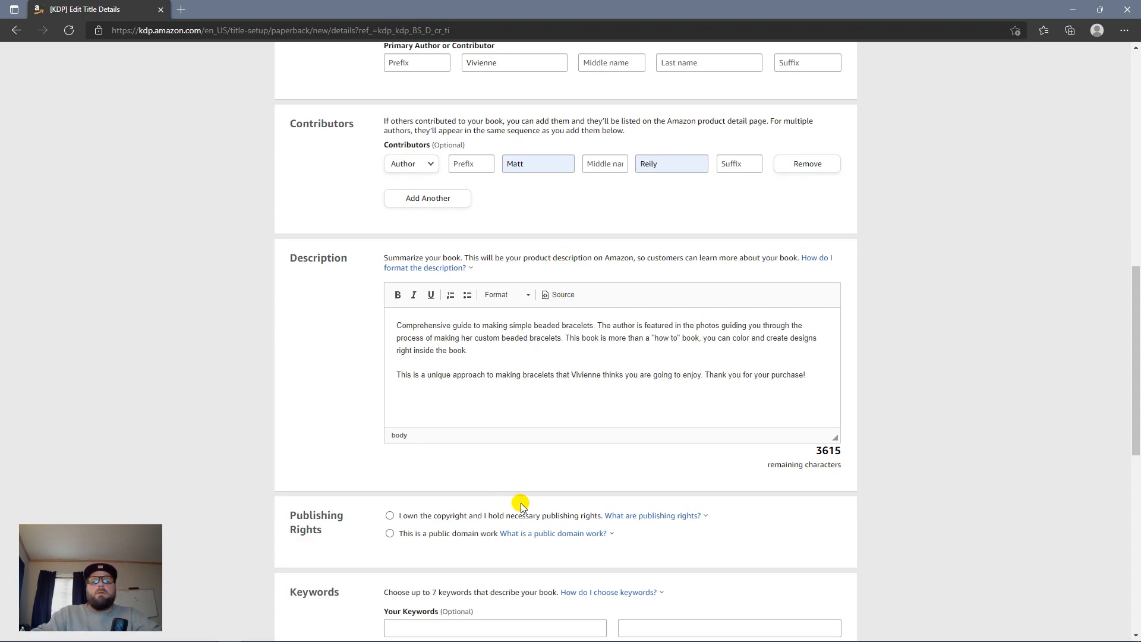
# Step: Mark 'I own the copyright' under Publishing Rights and move into the first Keywords field
pyautogui.click(390, 515)
pyautogui.scroll(-9, 440, 484)
pyautogui.scroll(10, 444, 499)
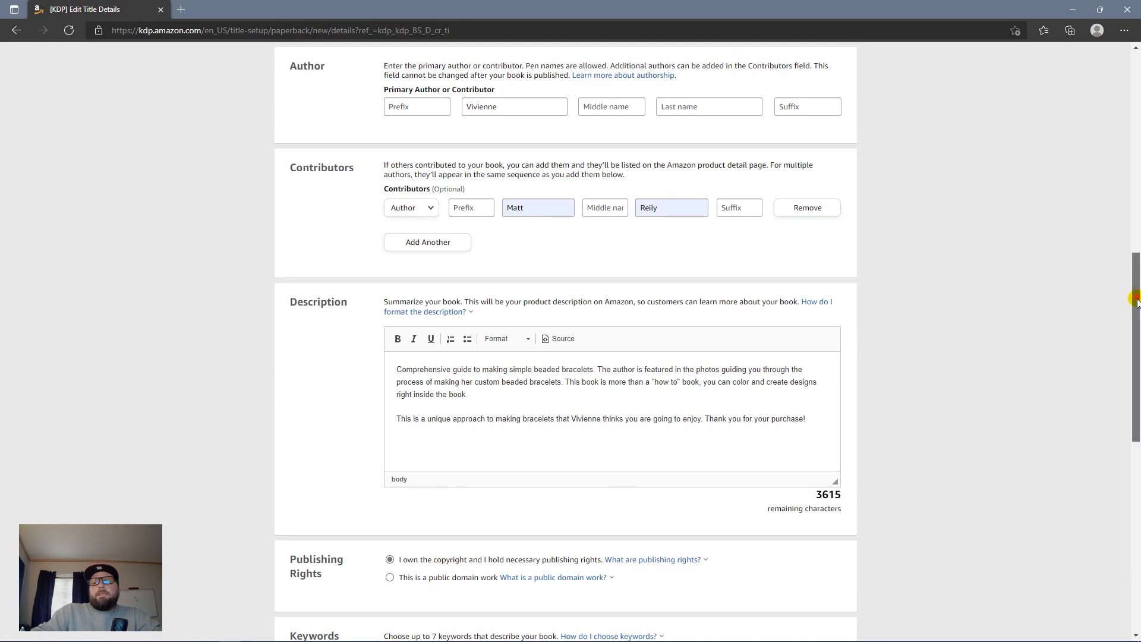
pyautogui.moveTo(1131, 306); pyautogui.dragTo(1125, 419)
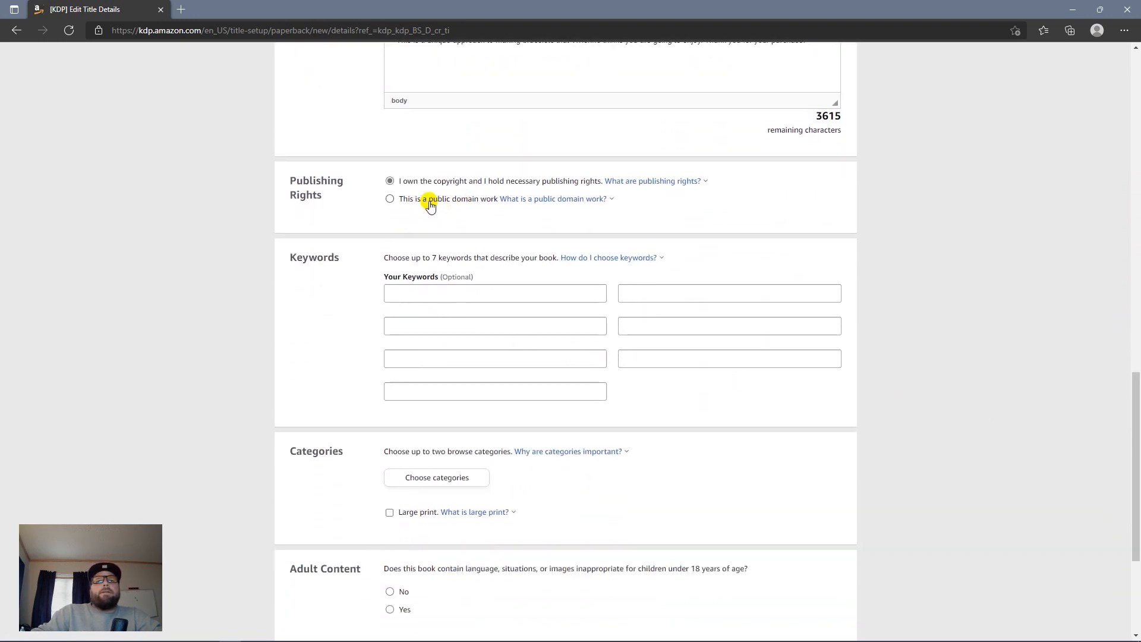
pyautogui.click(435, 294)
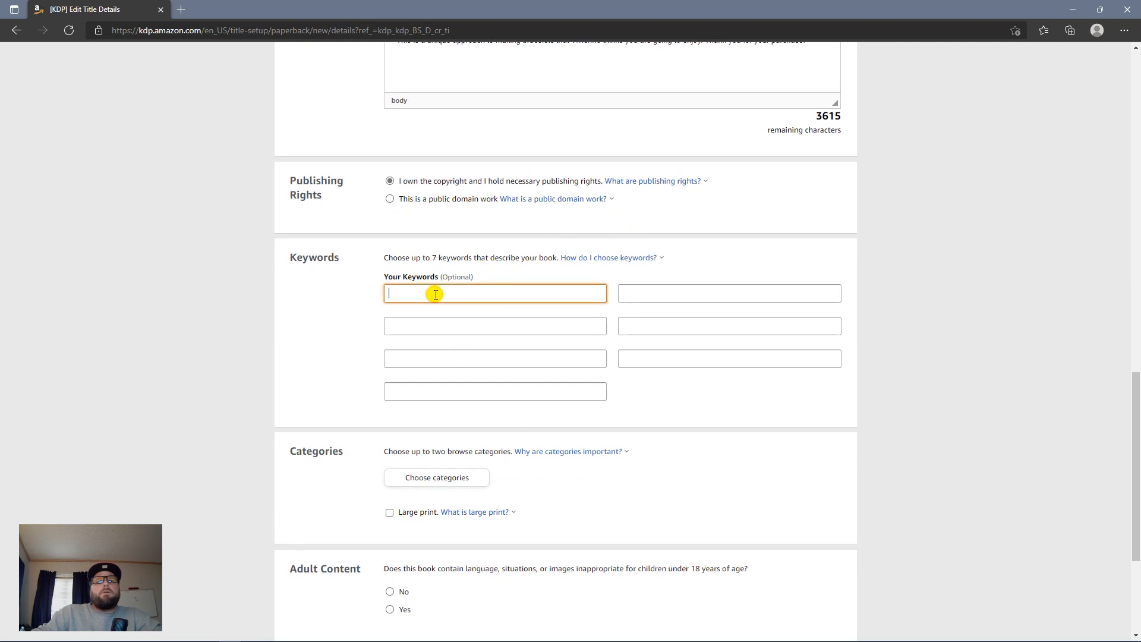
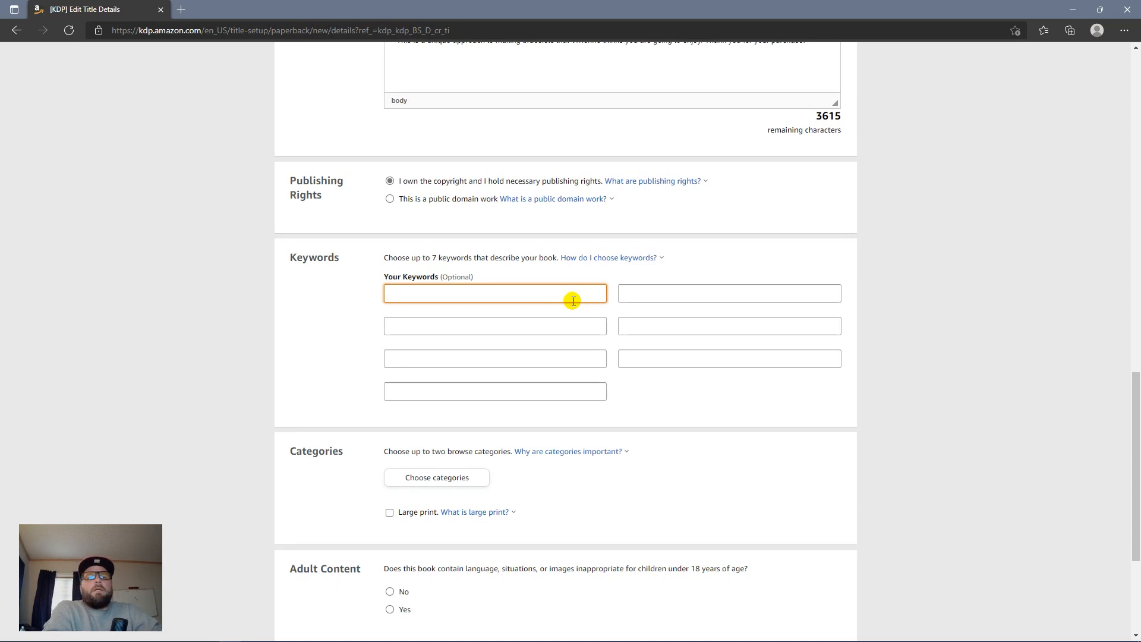
# Step: Enter bracelets, art and craft as the first three keywords, trimming 'arts' to 'art'
pyautogui.write('bracelets')
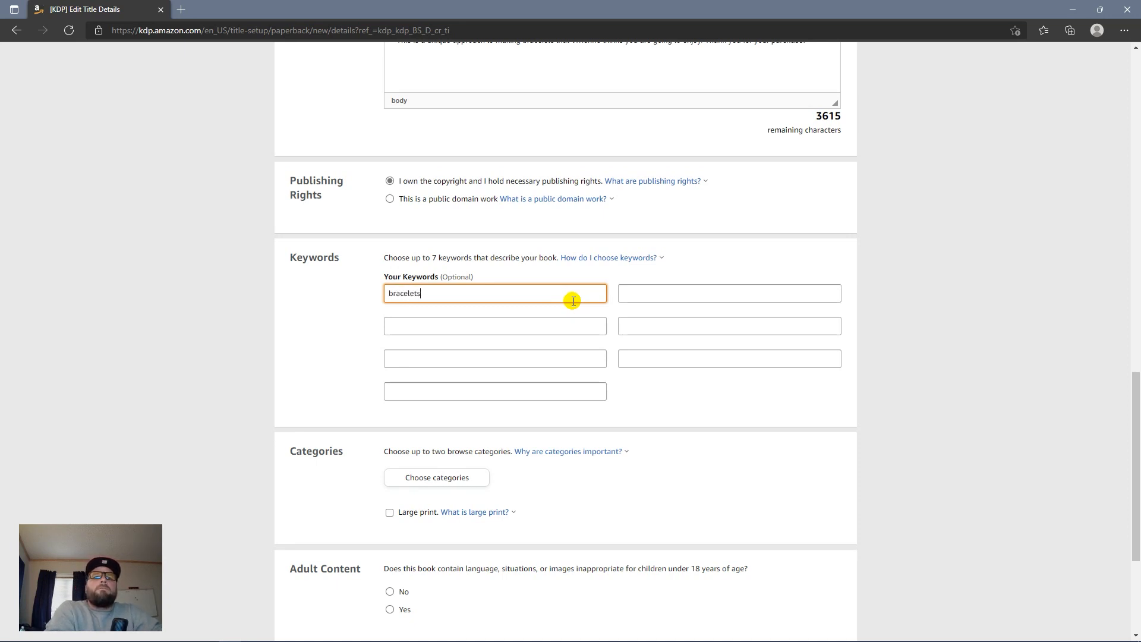
pyautogui.press('Tab')
pyautogui.write('arts')
pyautogui.press('Tab')
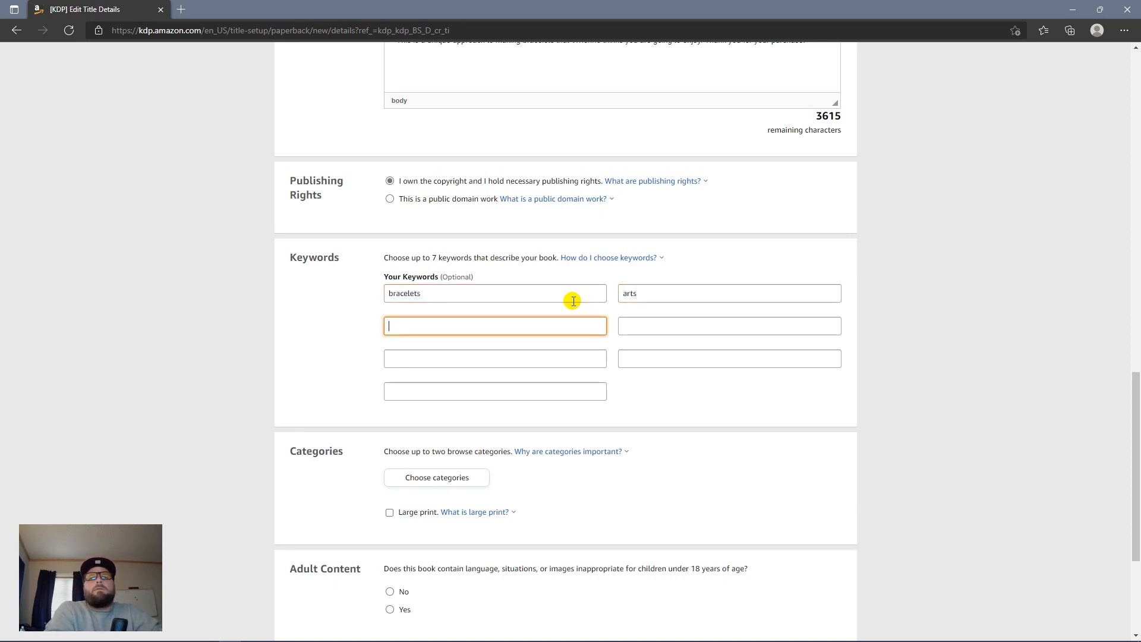
pyautogui.hotkey('shift', 'Tab')
pyautogui.press('End')
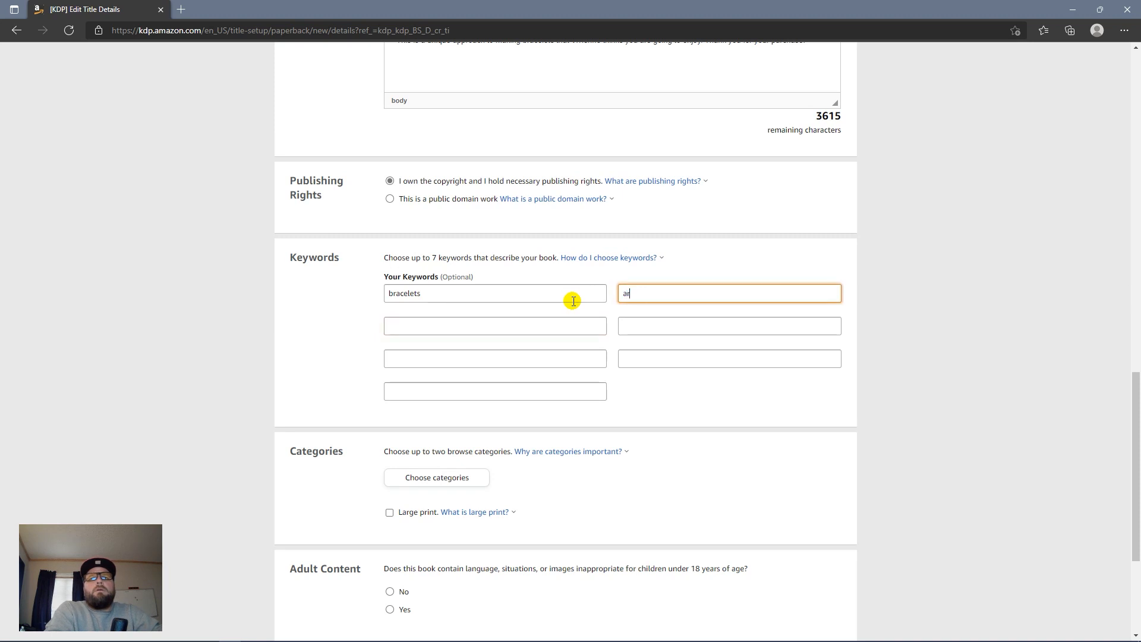
pyautogui.press('BackSpace')
pyautogui.press('Tab')
pyautogui.write('cra')
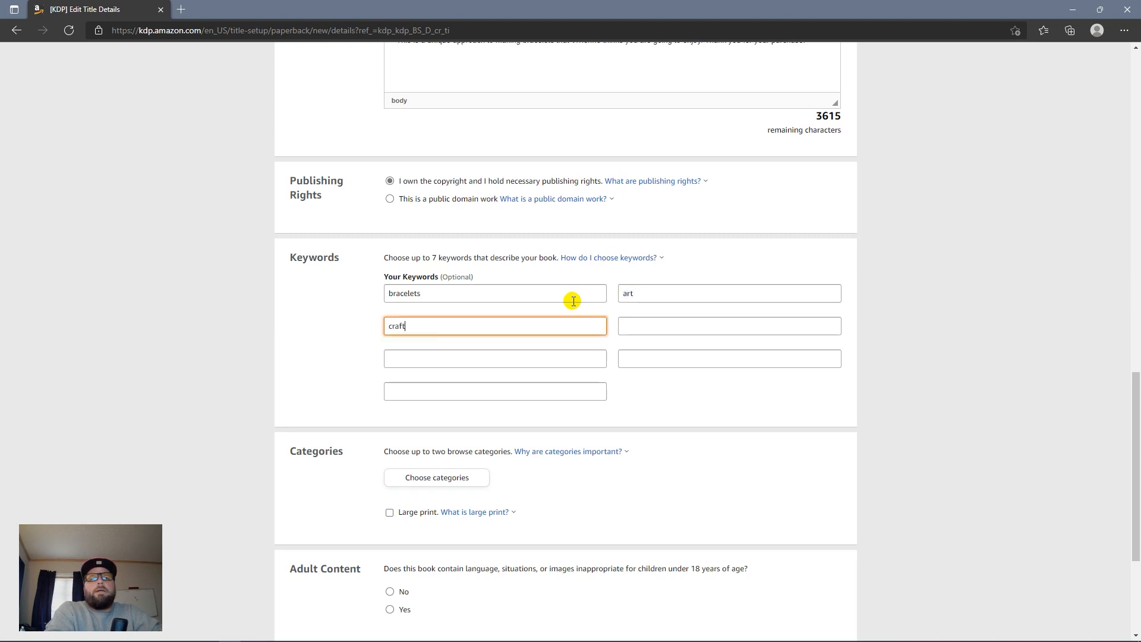
pyautogui.press('Tab')
# Step: Fill the remaining keyword slots with kids, girls, design and business
pyautogui.write('kids')
pyautogui.press('Tab')
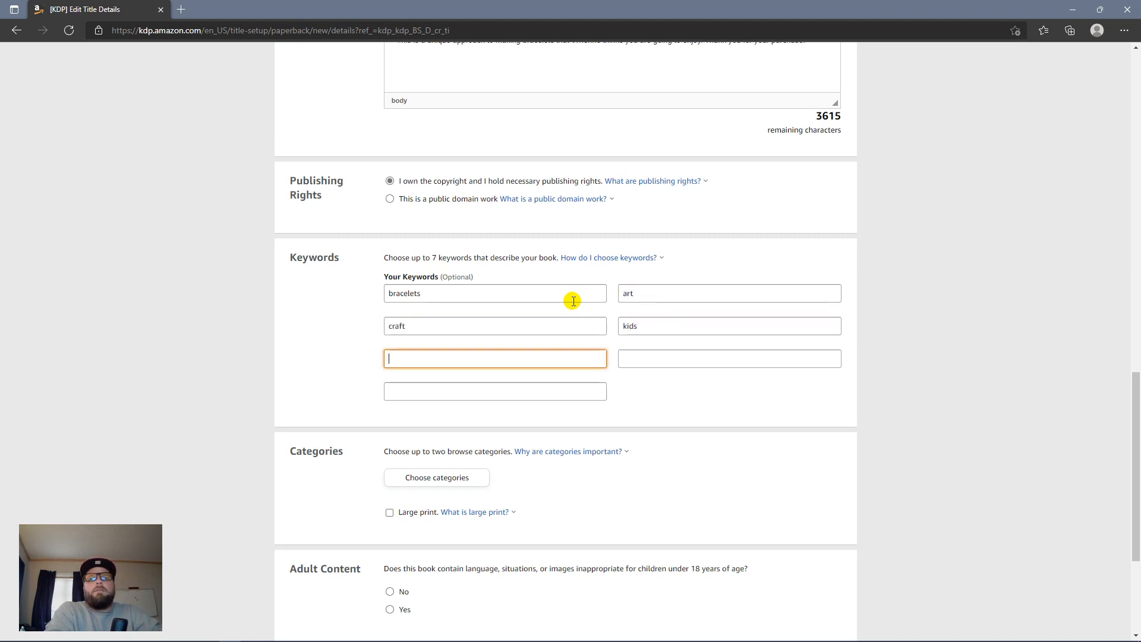
pyautogui.write('girls')
pyautogui.press('Tab')
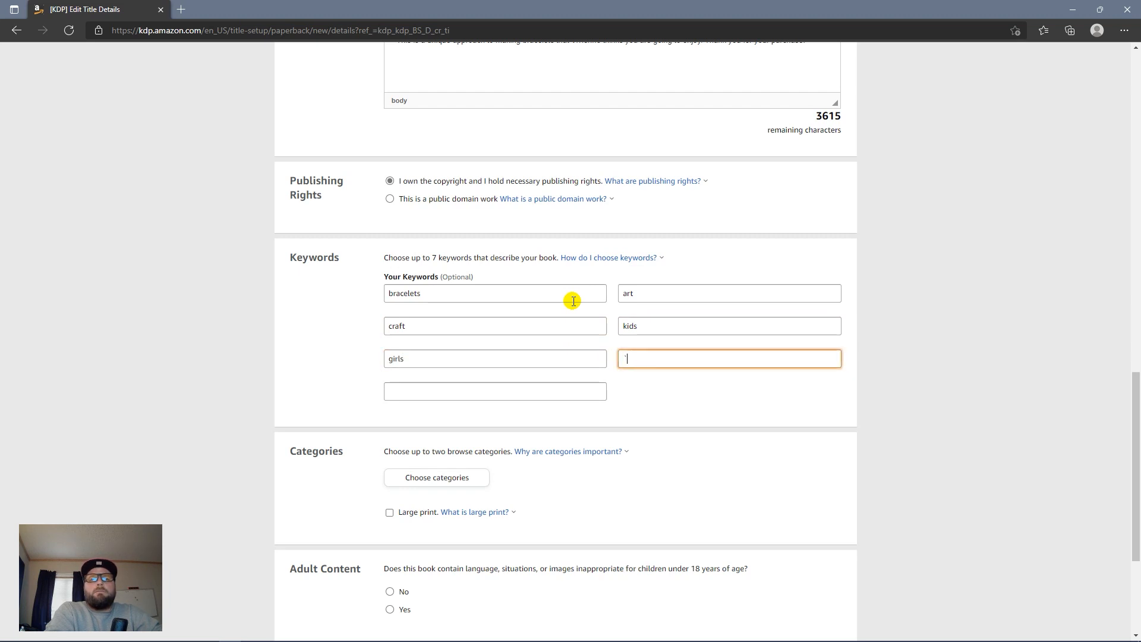
pyautogui.write('`')
pyautogui.press('BackSpace')
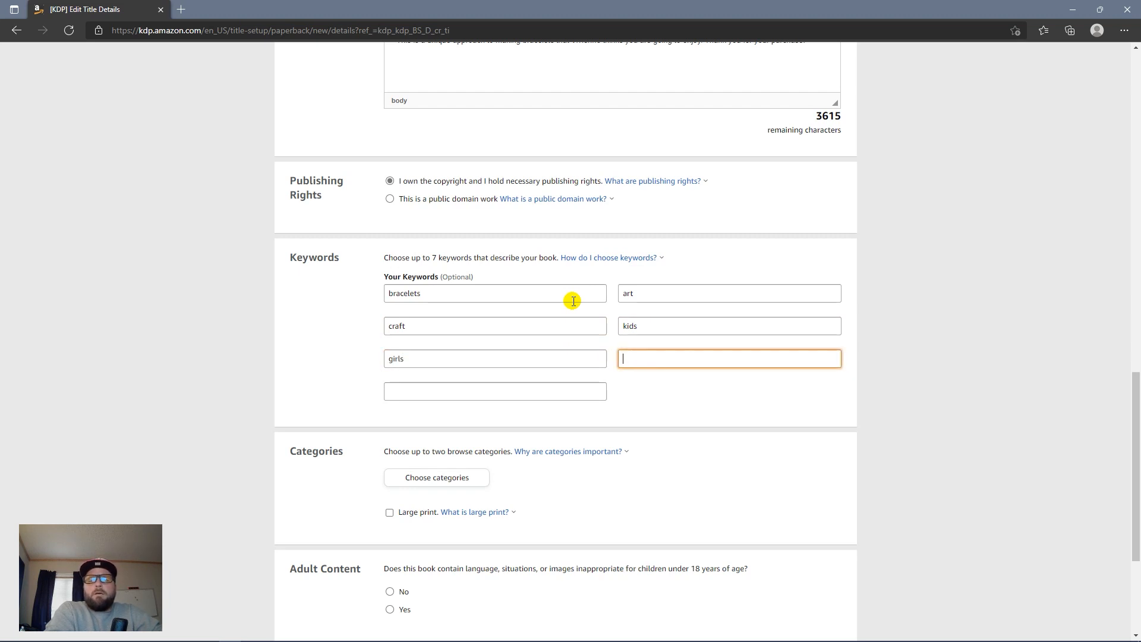
pyautogui.write('design')
pyautogui.press('Tab')
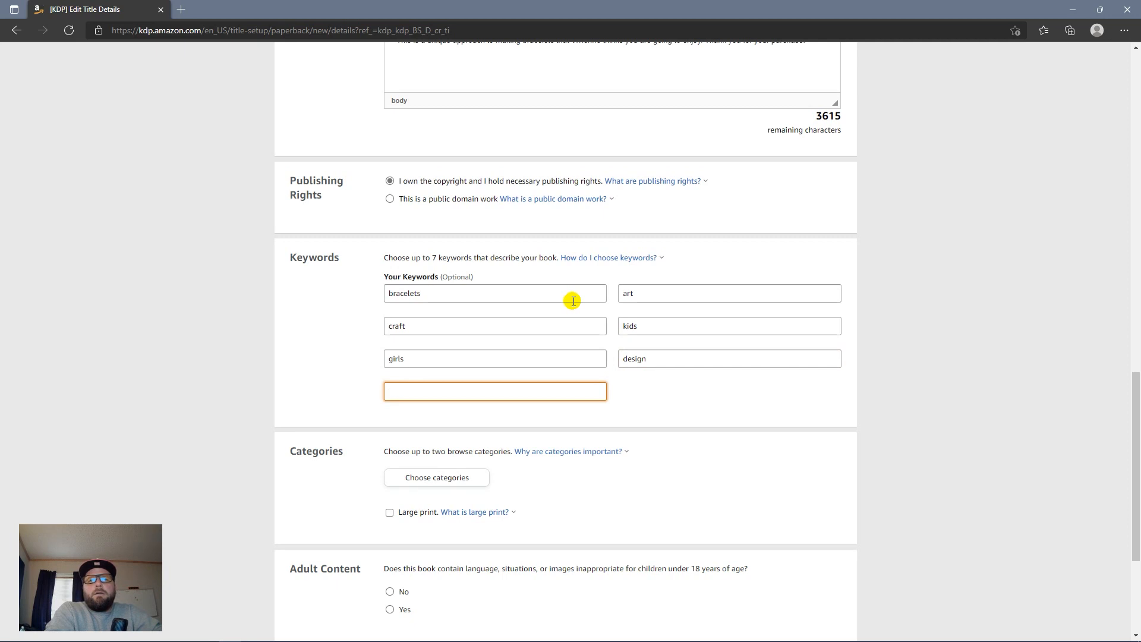
pyautogui.write('business')
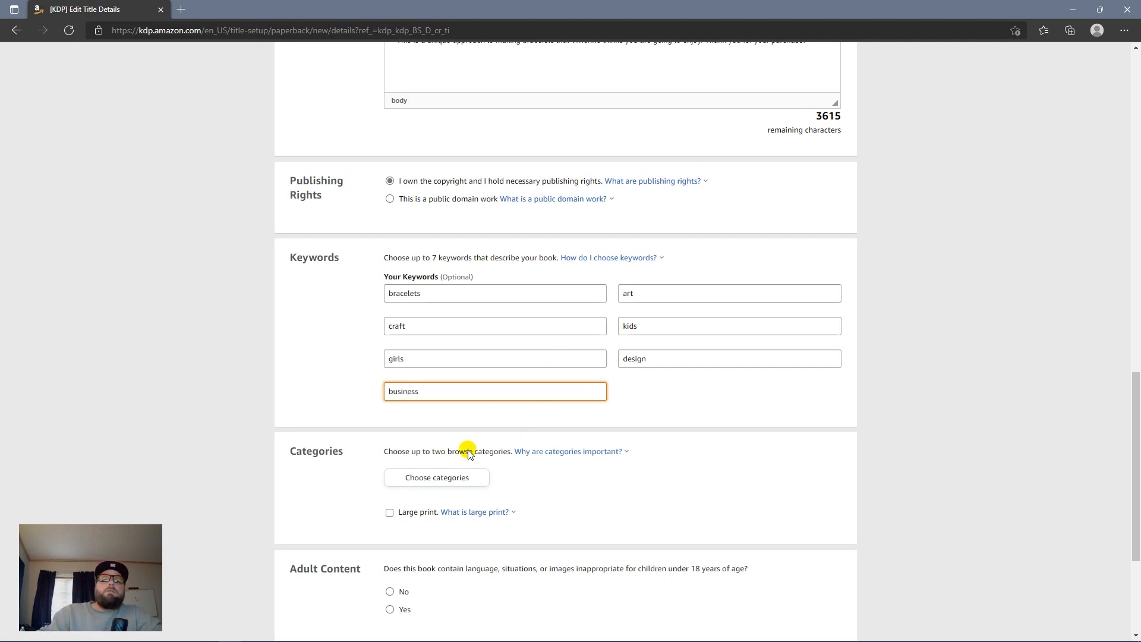
# Step: In the category chooser, tick Nonfiction > Art > Business Aspects
pyautogui.click(455, 477)
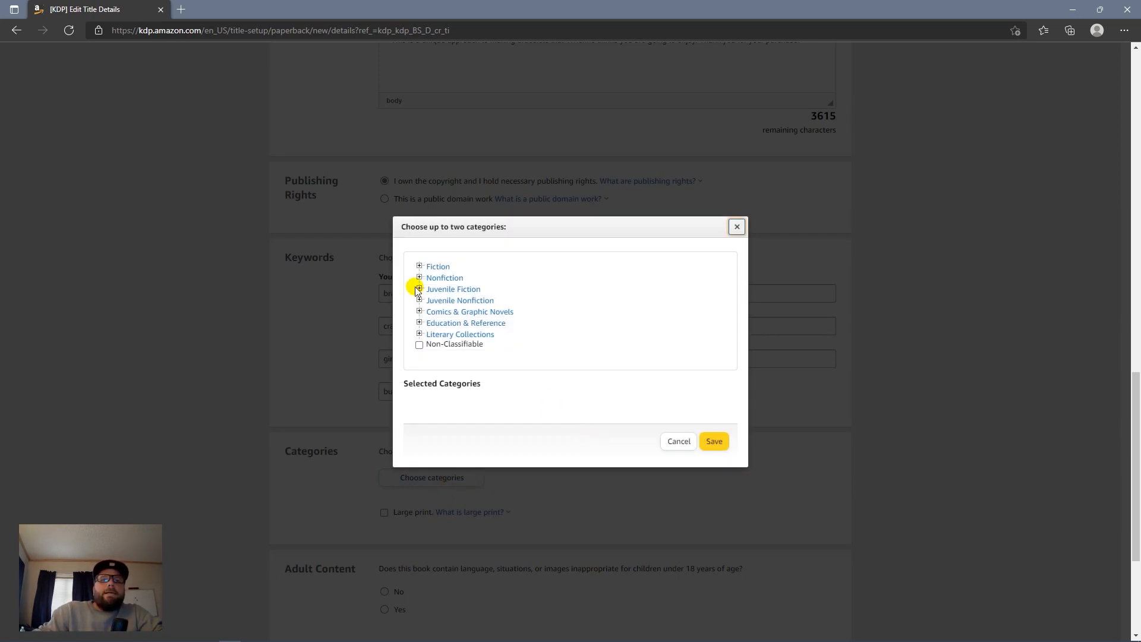
pyautogui.click(419, 277)
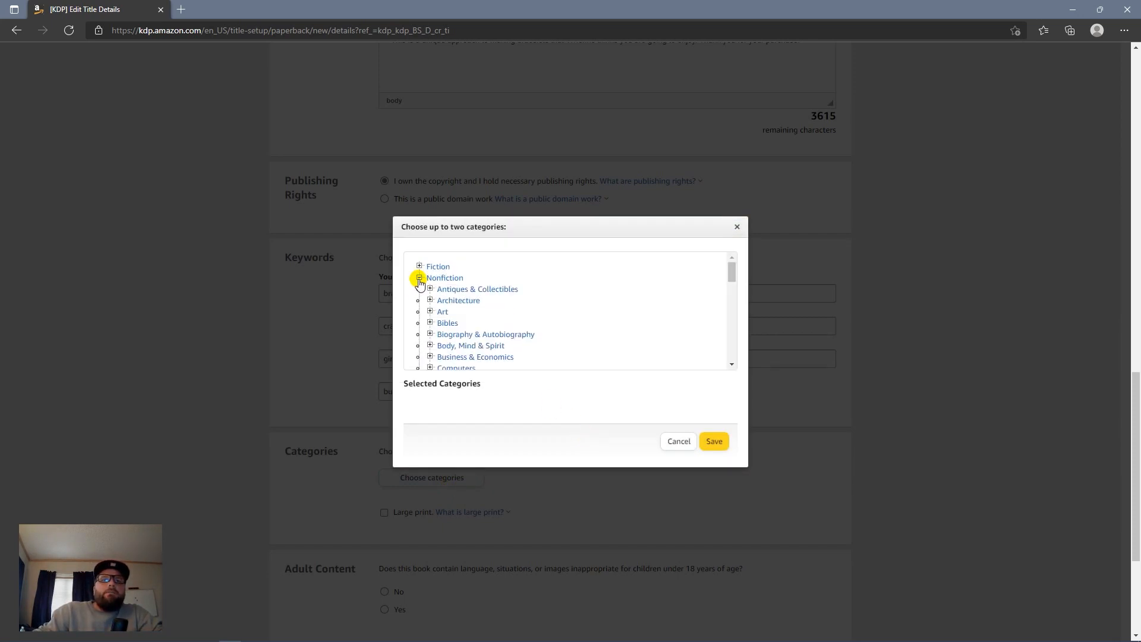
pyautogui.click(429, 311)
pyautogui.scroll(-2, 483, 319)
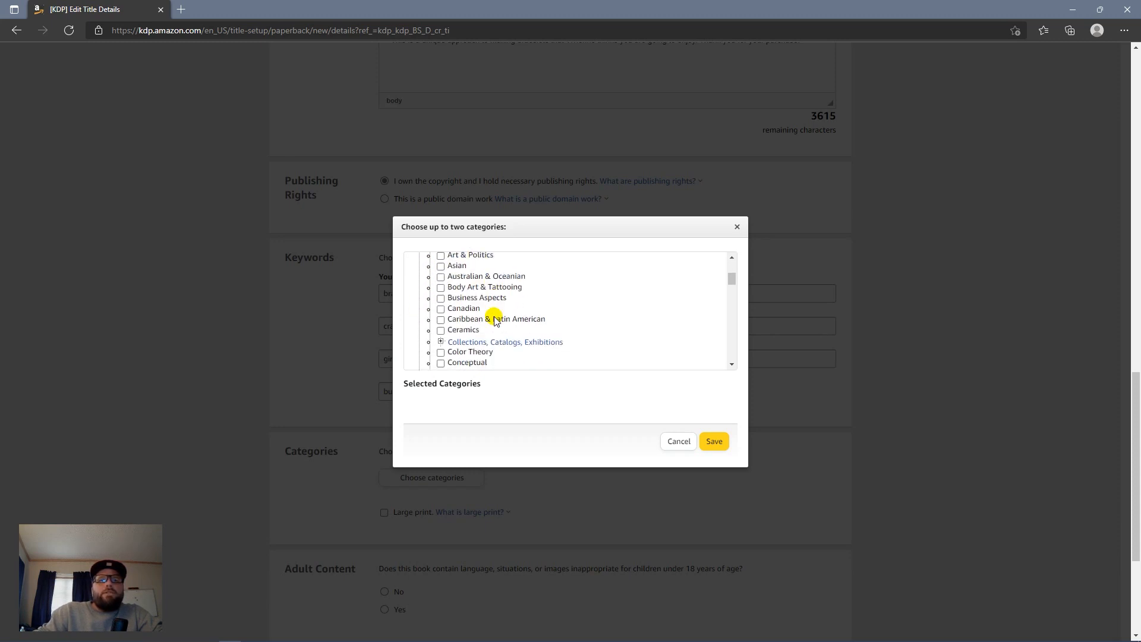
pyautogui.moveTo(734, 281)
pyautogui.mouseDown()
pyautogui.moveTo(732, 264)
pyautogui.moveTo(742, 294)
pyautogui.moveTo(737, 281)
pyautogui.mouseUp()
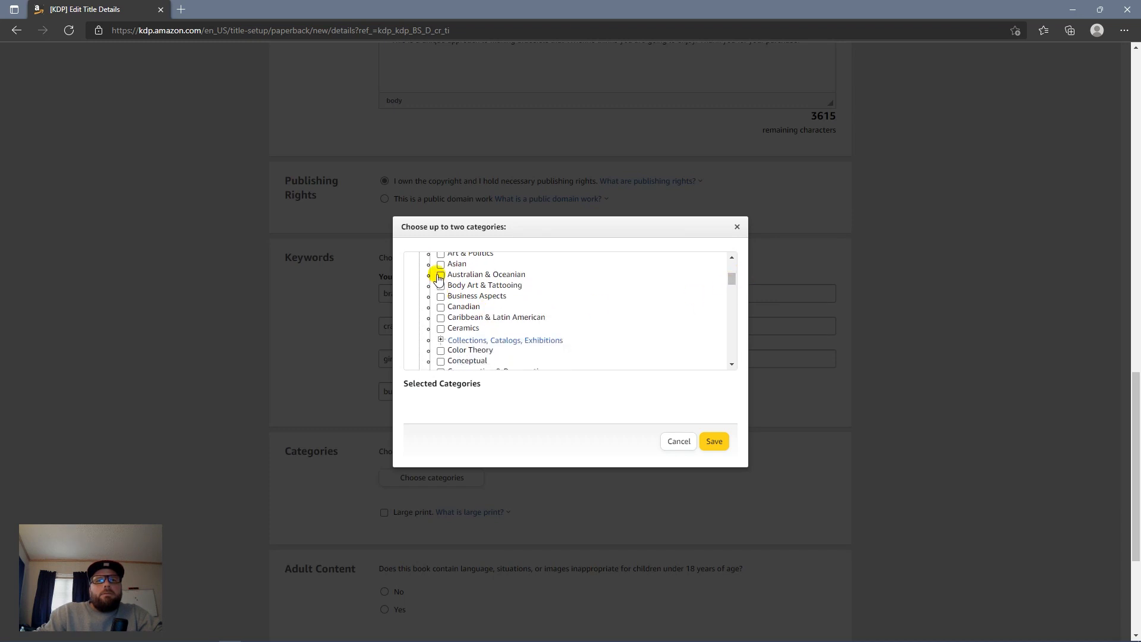
pyautogui.click(440, 296)
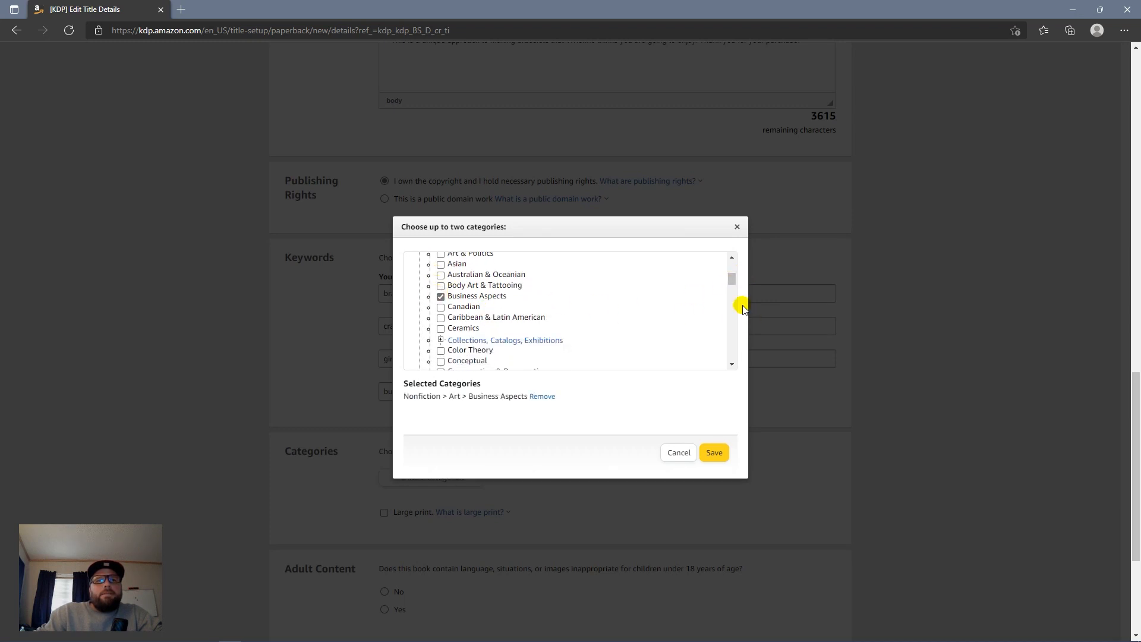
pyautogui.moveTo(731, 280); pyautogui.dragTo(730, 311)
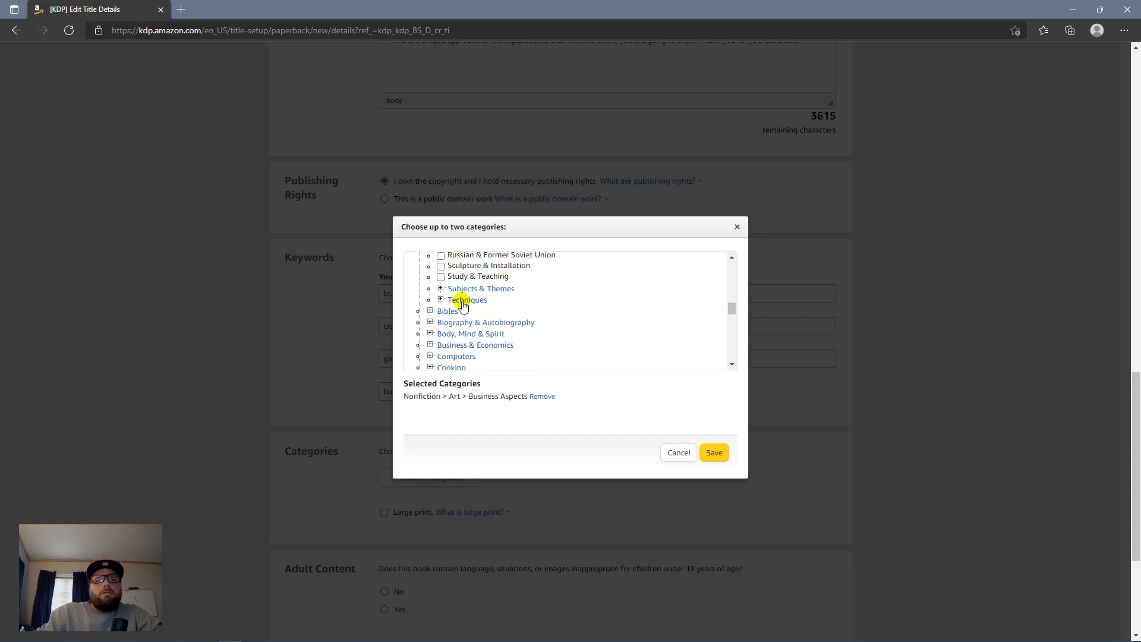
# Step: Tick Beadwork under the Crafts & Hobbies subcategories as a category
pyautogui.click(440, 289)
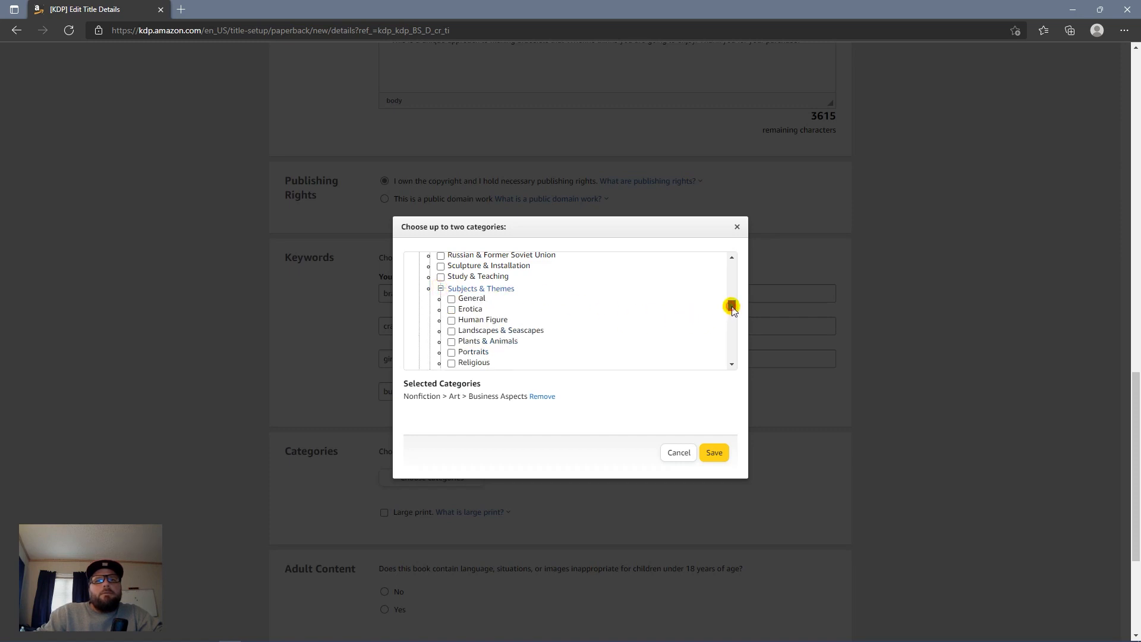
pyautogui.moveTo(731, 306); pyautogui.dragTo(732, 315)
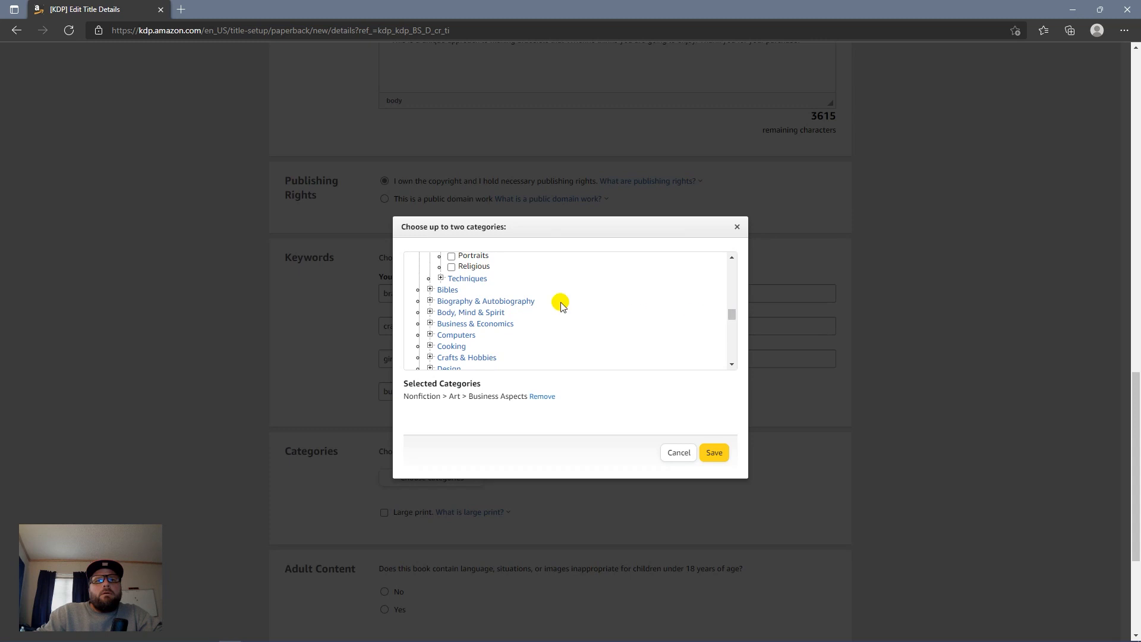
pyautogui.click(441, 279)
pyautogui.moveTo(732, 311); pyautogui.dragTo(731, 325)
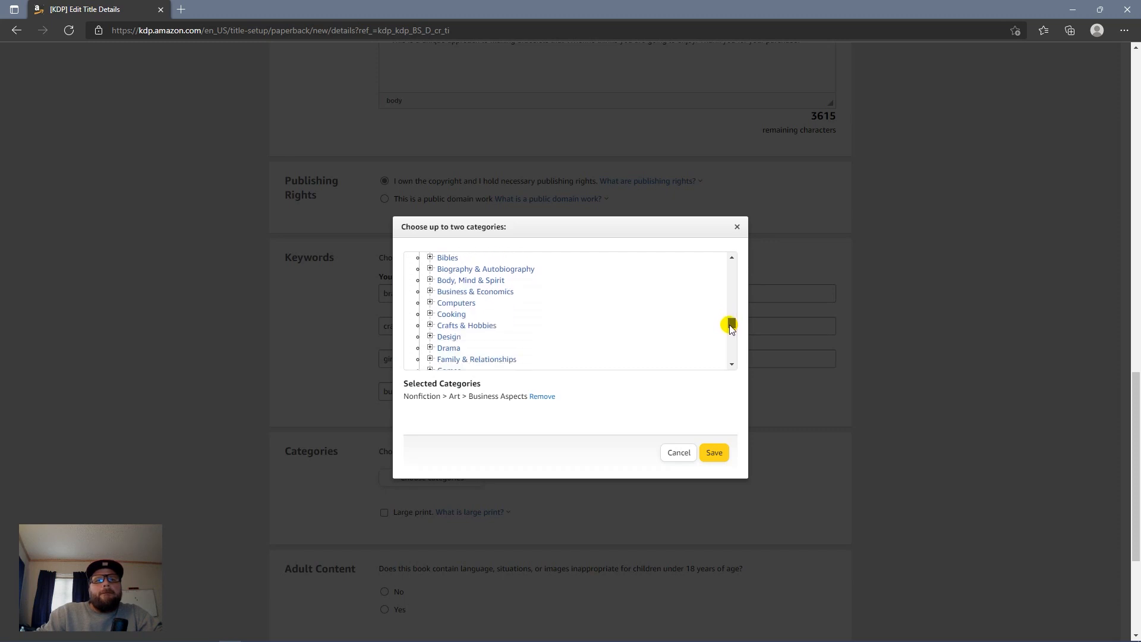
pyautogui.click(429, 325)
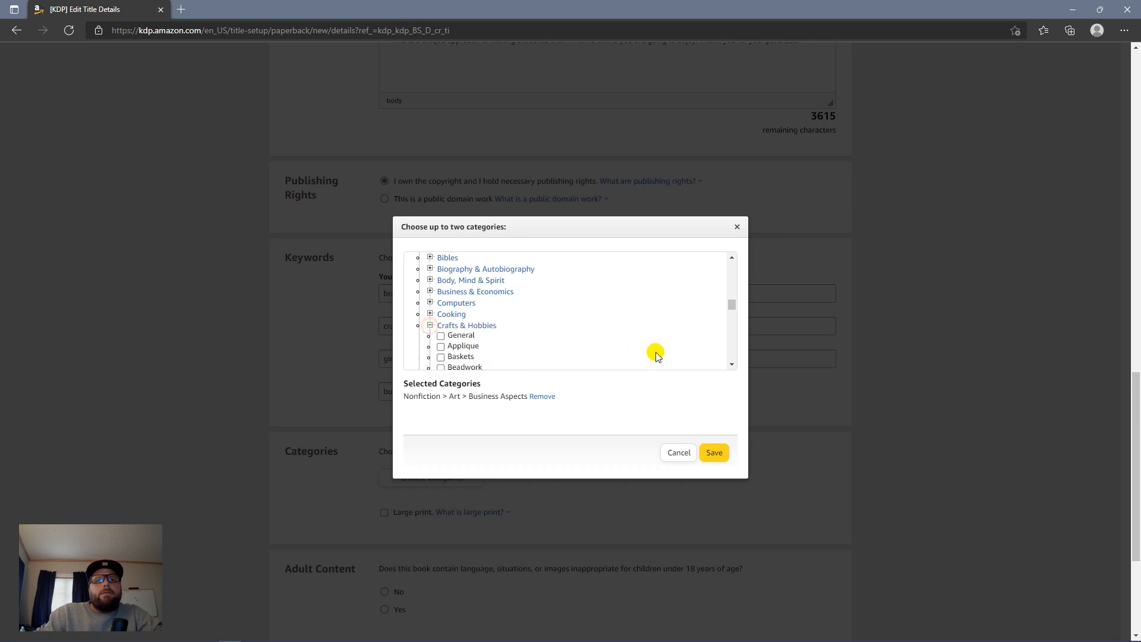
pyautogui.moveTo(730, 304); pyautogui.dragTo(732, 311)
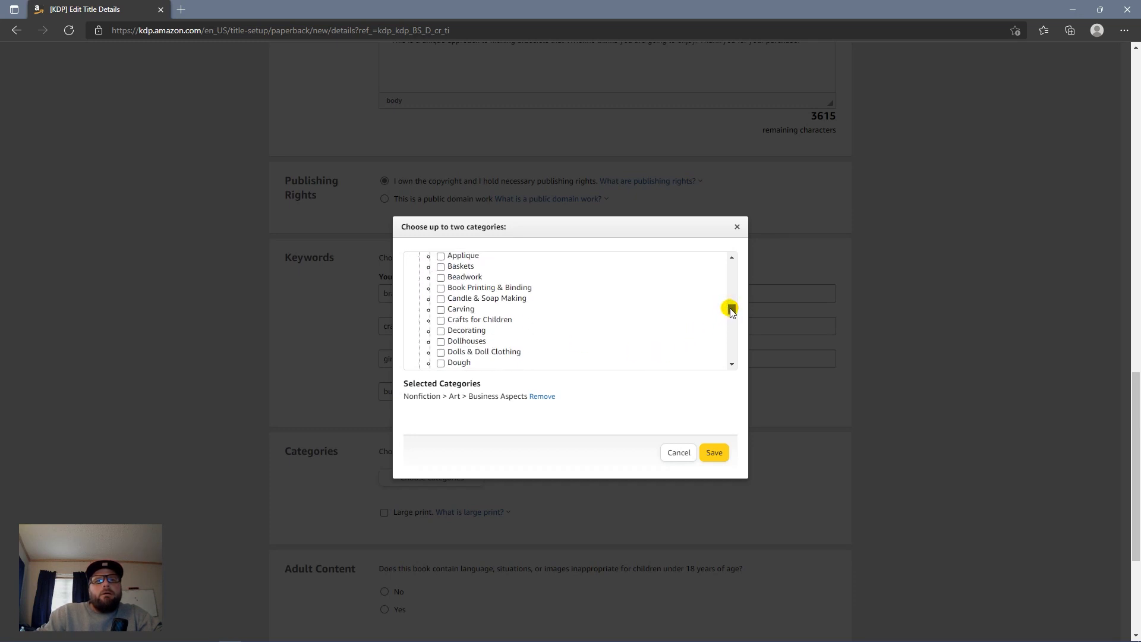
pyautogui.click(441, 277)
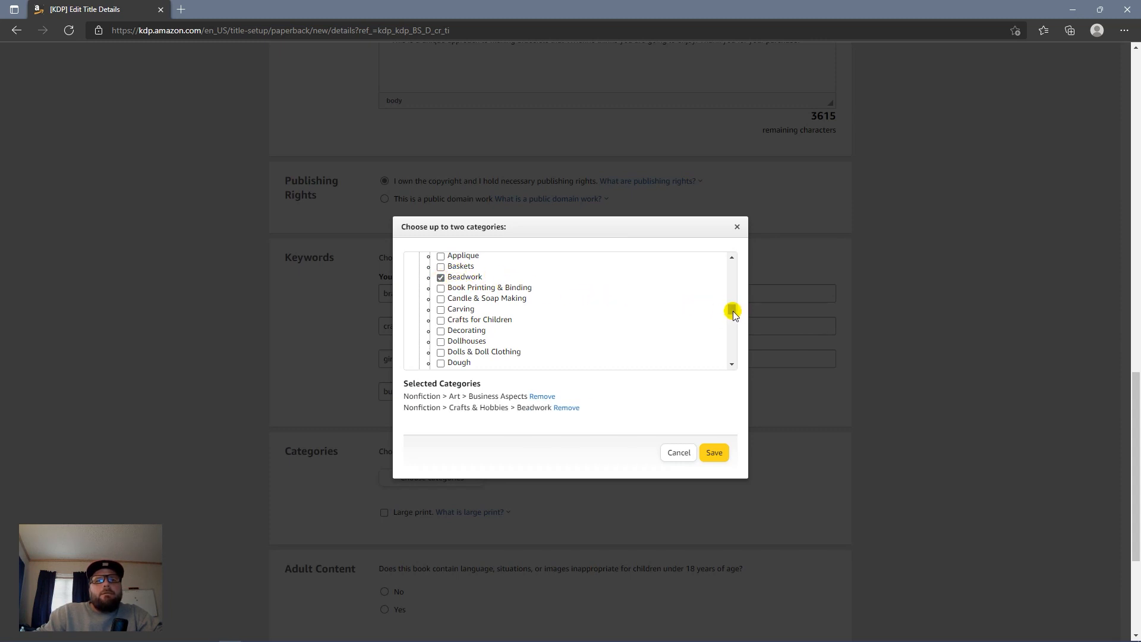
# Step: Replace Business Aspects with Crafts for Children and save the categories
pyautogui.click(443, 319)
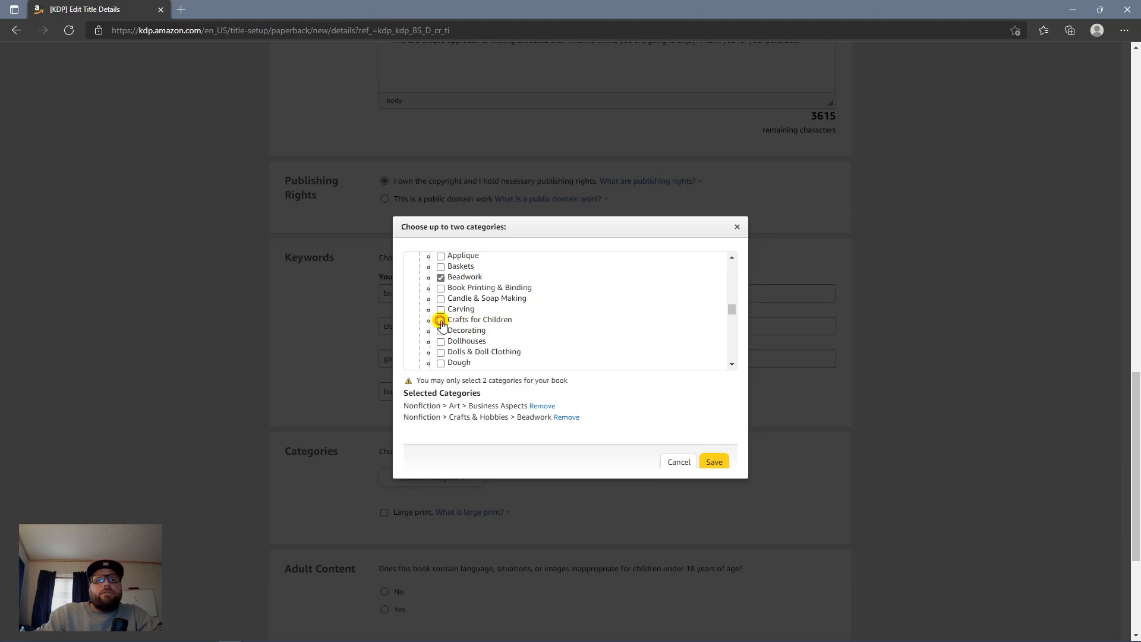
pyautogui.click(542, 406)
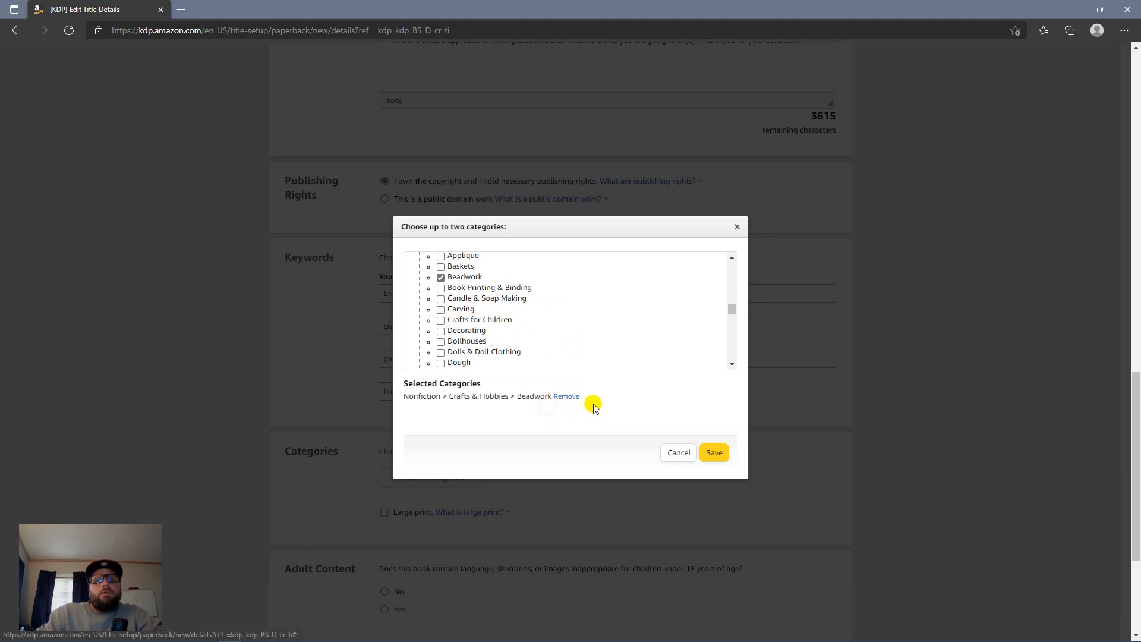
pyautogui.click(441, 319)
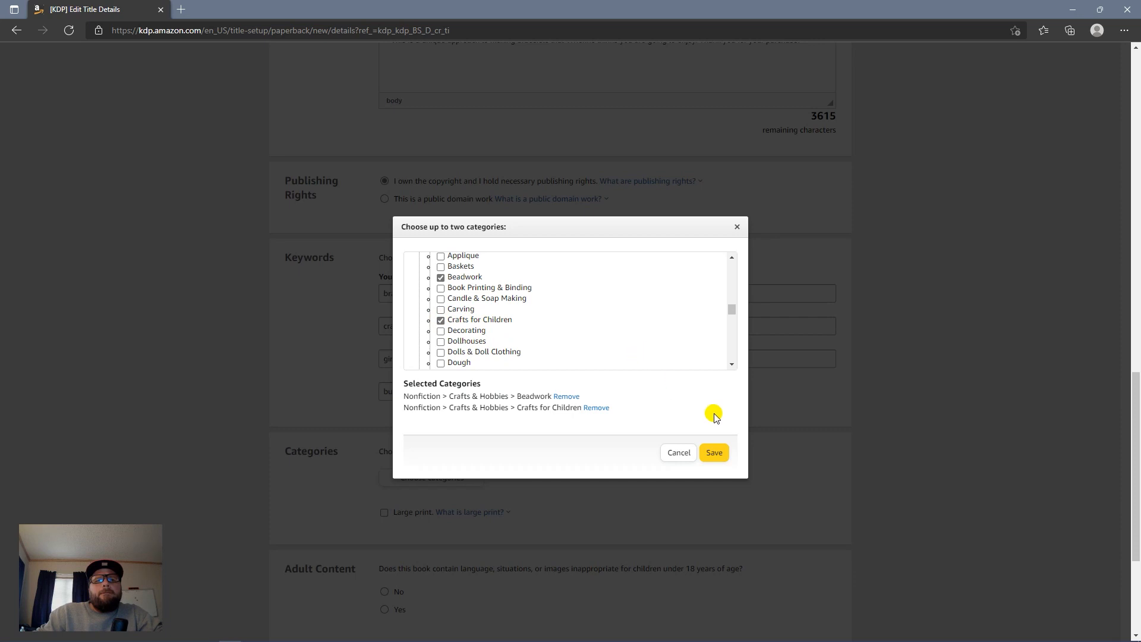
pyautogui.click(716, 453)
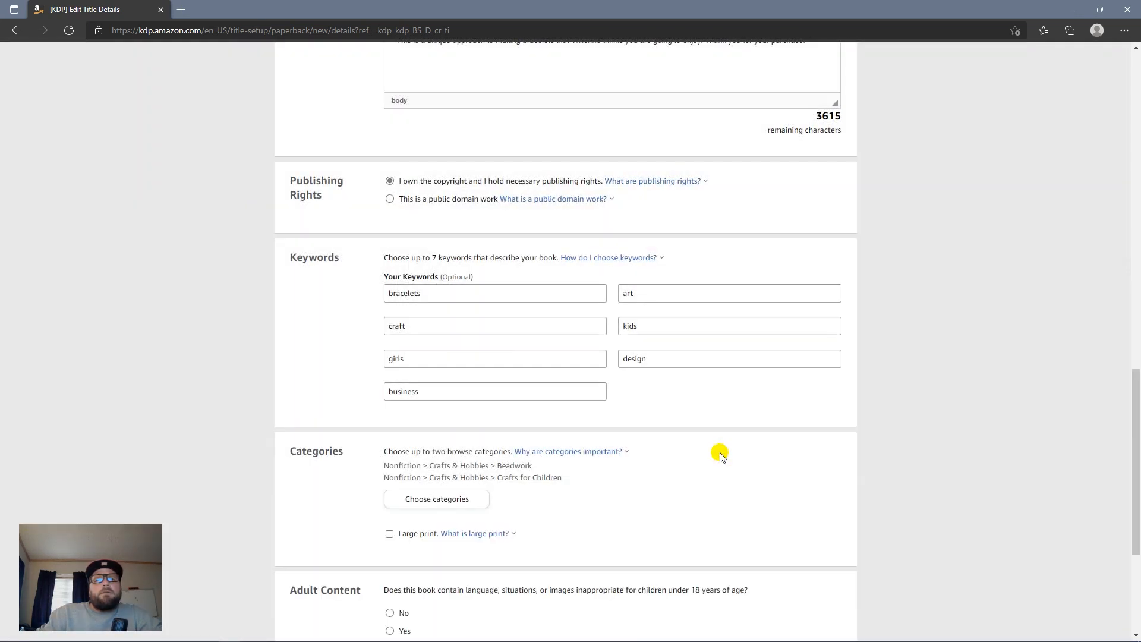
# Step: Set Adult Content to No and save the paperback details
pyautogui.scroll(-4, 719, 452)
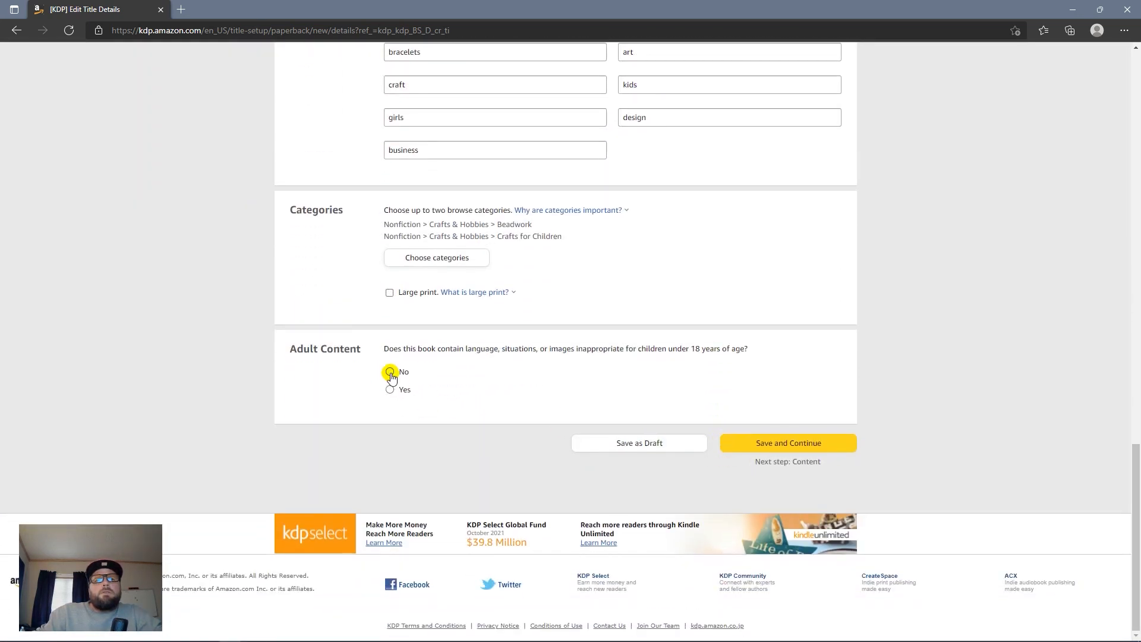
pyautogui.click(390, 372)
pyautogui.click(831, 448)
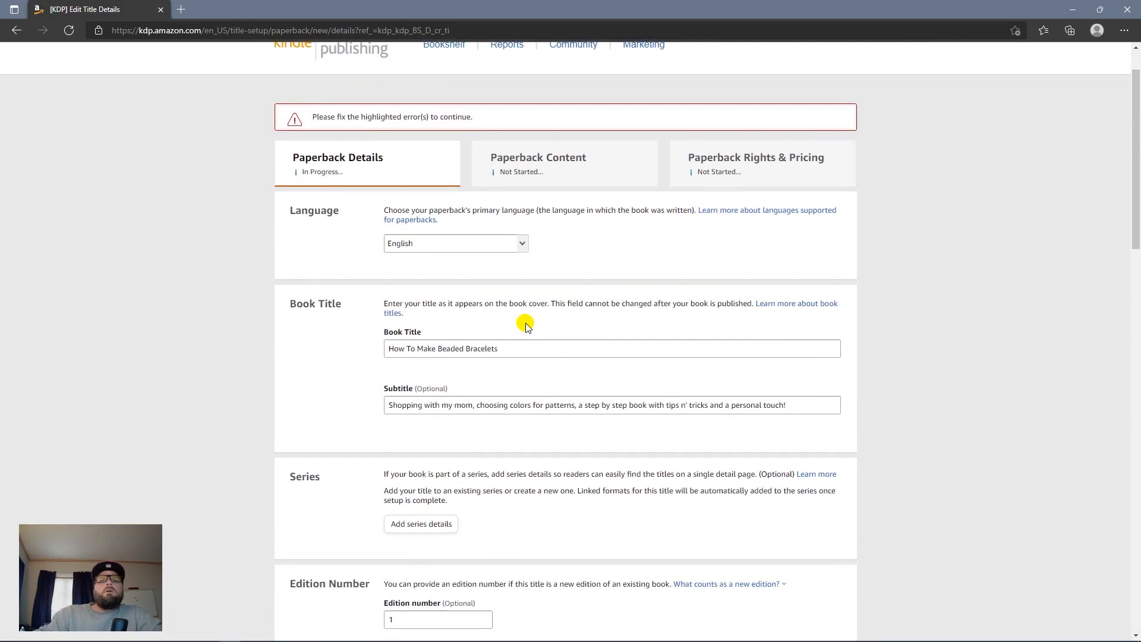
# Step: Enter the primary author's last name and save the details again
pyautogui.scroll(-15, 525, 325)
pyautogui.scroll(10, 523, 320)
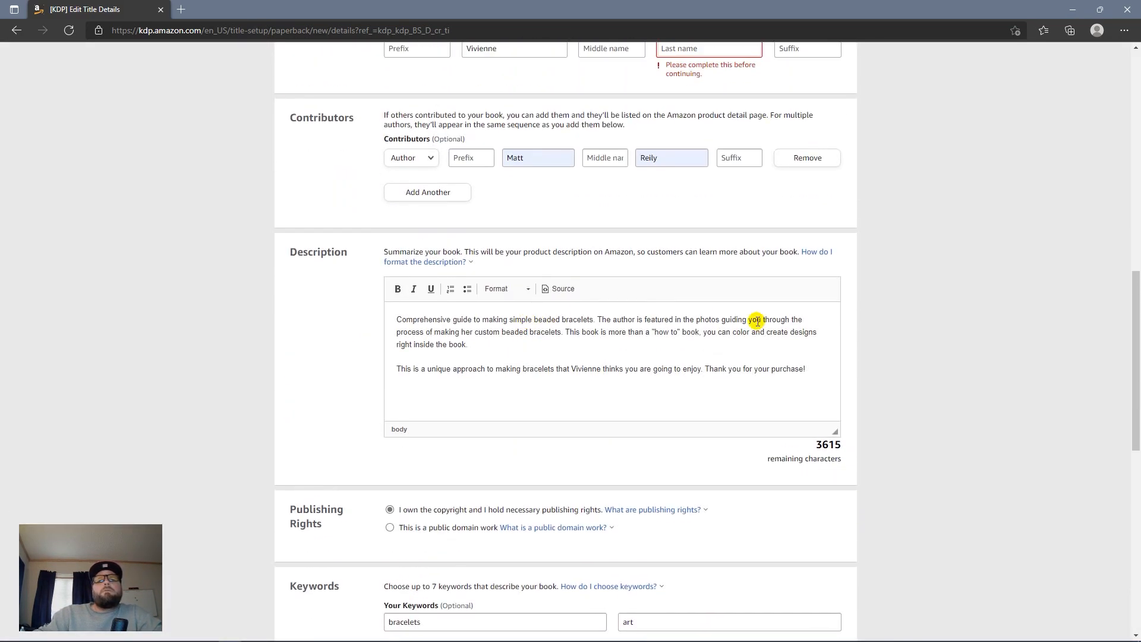
pyautogui.scroll(10, 823, 318)
pyautogui.scroll(-10, 826, 318)
pyautogui.moveTo(1132, 315); pyautogui.dragTo(1128, 247)
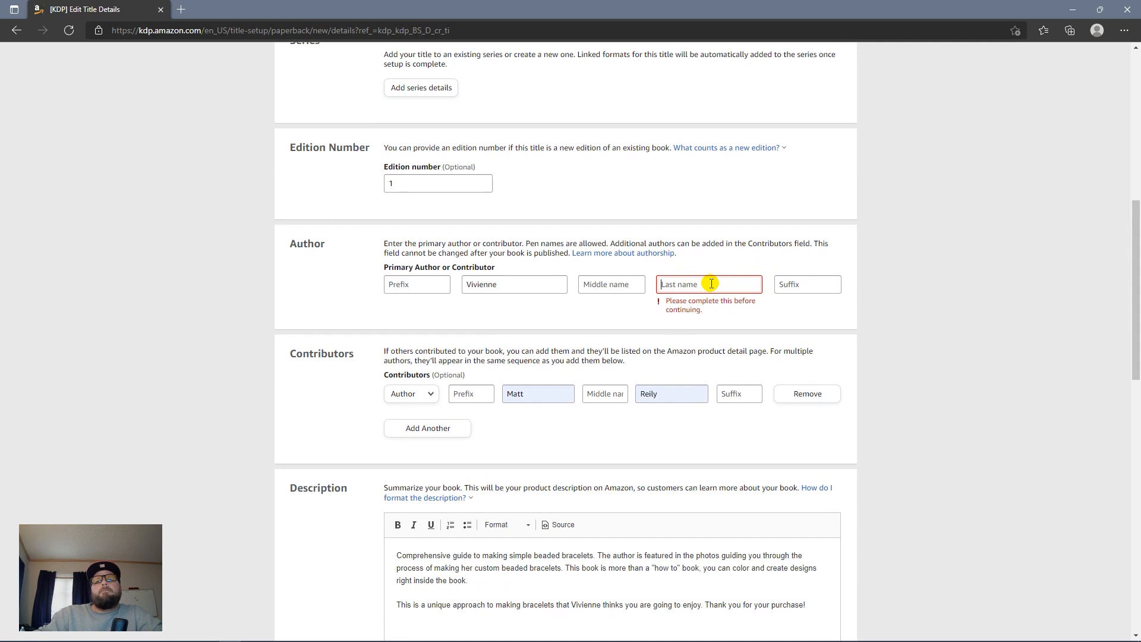
pyautogui.click(711, 284)
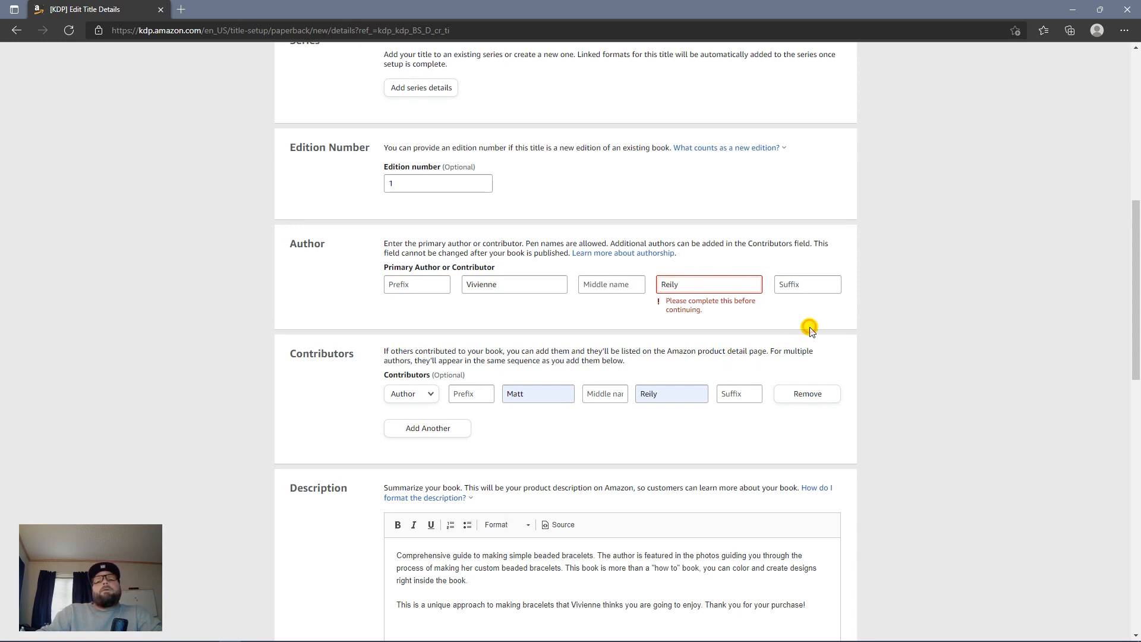
pyautogui.scroll(-15, 922, 329)
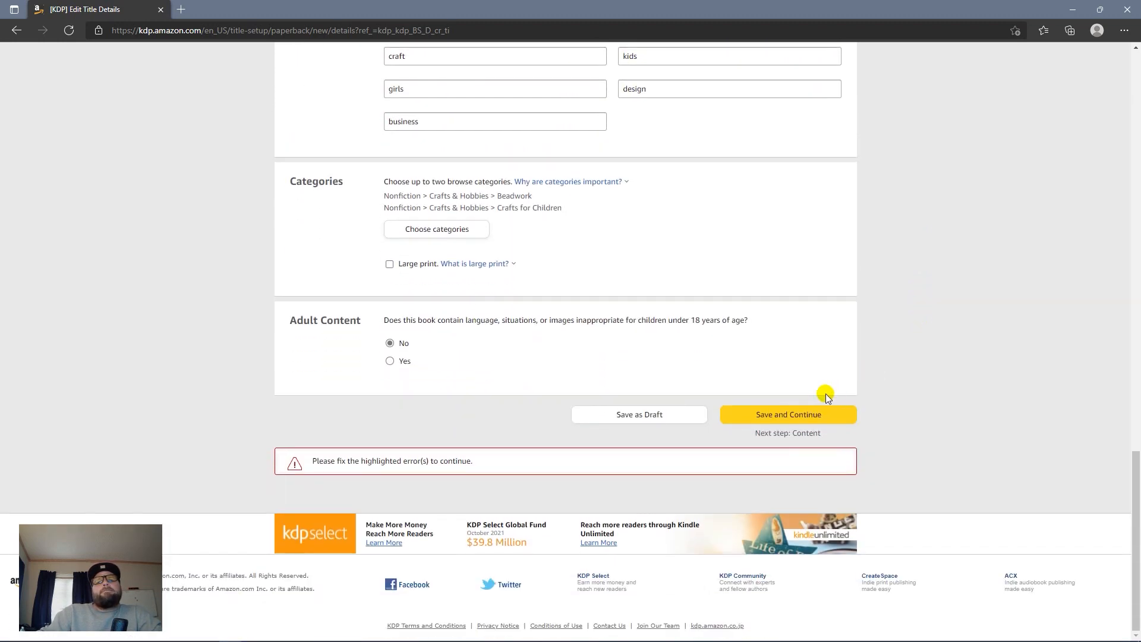
pyautogui.click(778, 422)
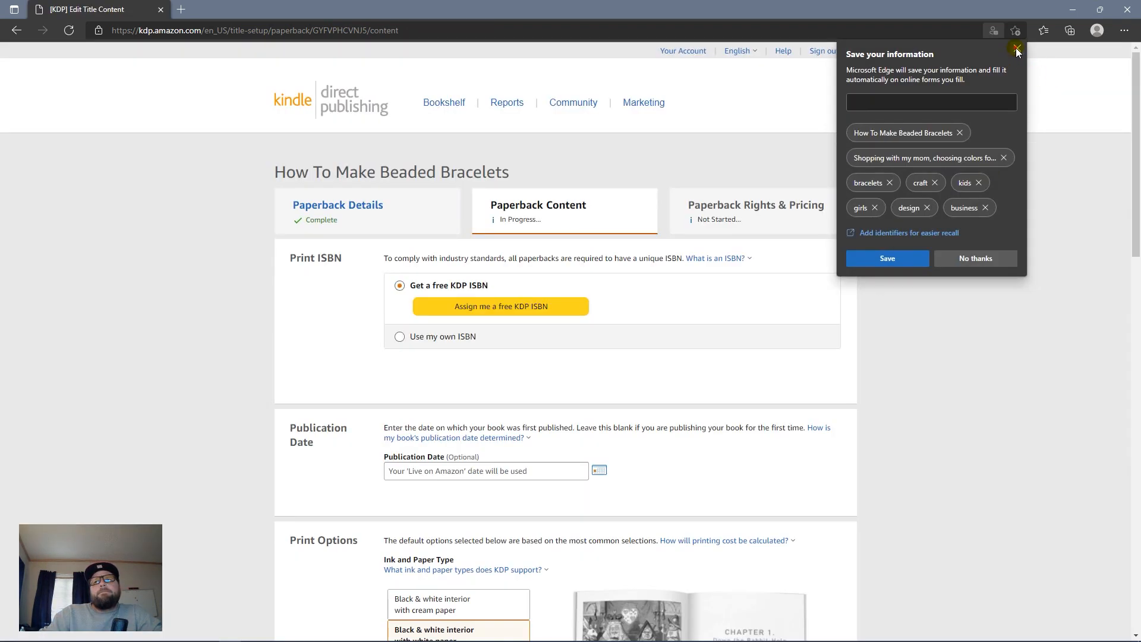
# Step: Request a free KDP ISBN and confirm the assignment
pyautogui.click(502, 307)
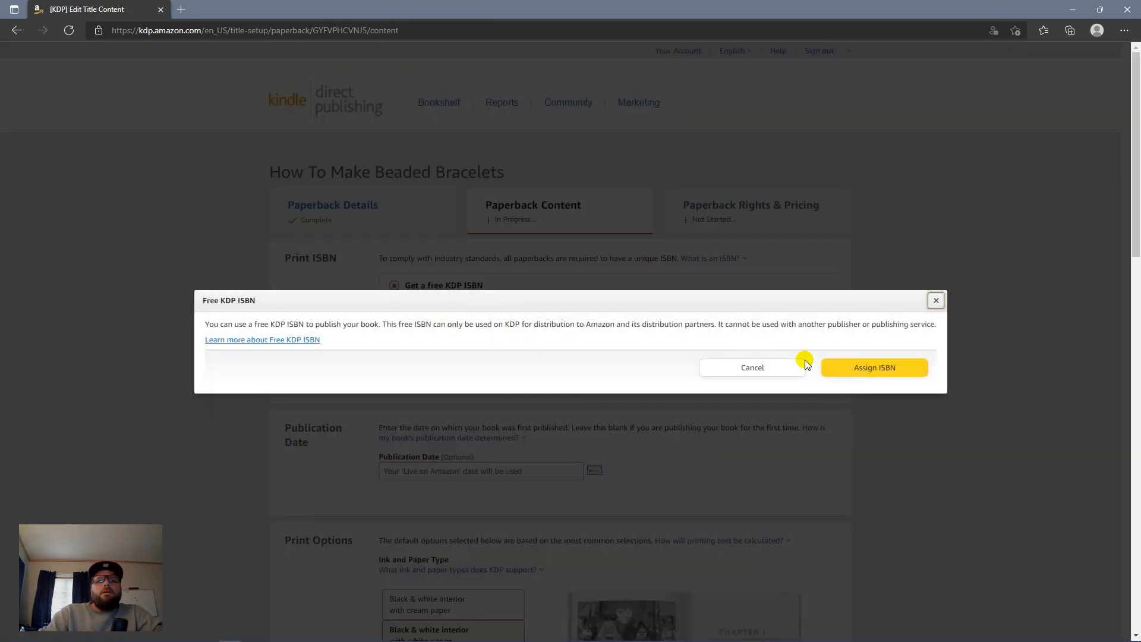
pyautogui.click(865, 371)
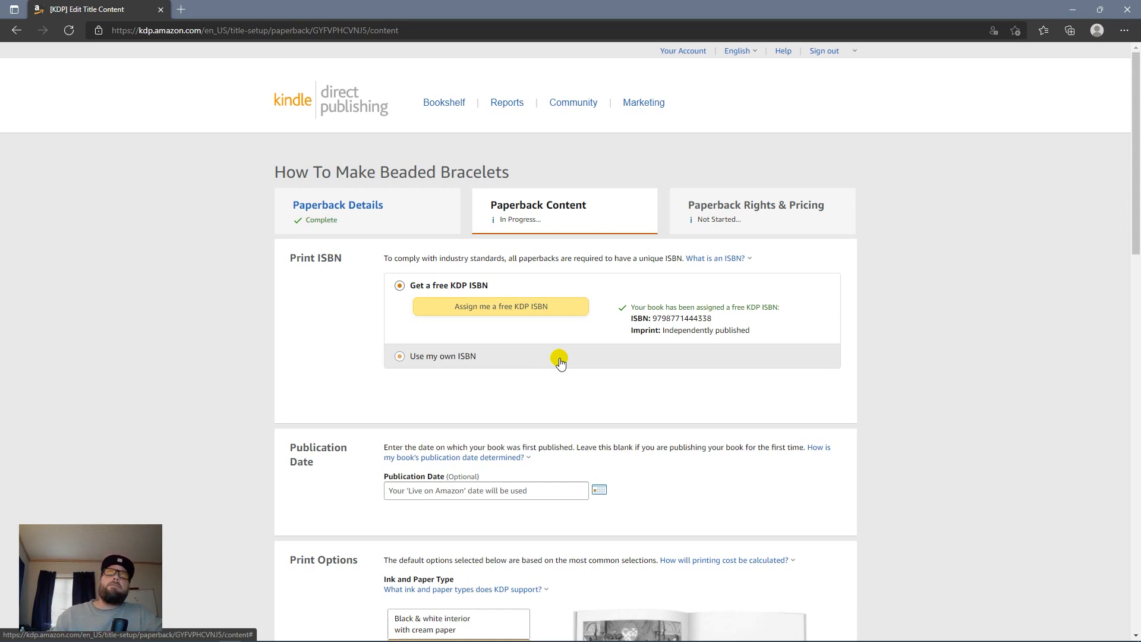
# Step: Set the publication date to November 21, 2021 and choose Premium color interior on white paper
pyautogui.click(600, 492)
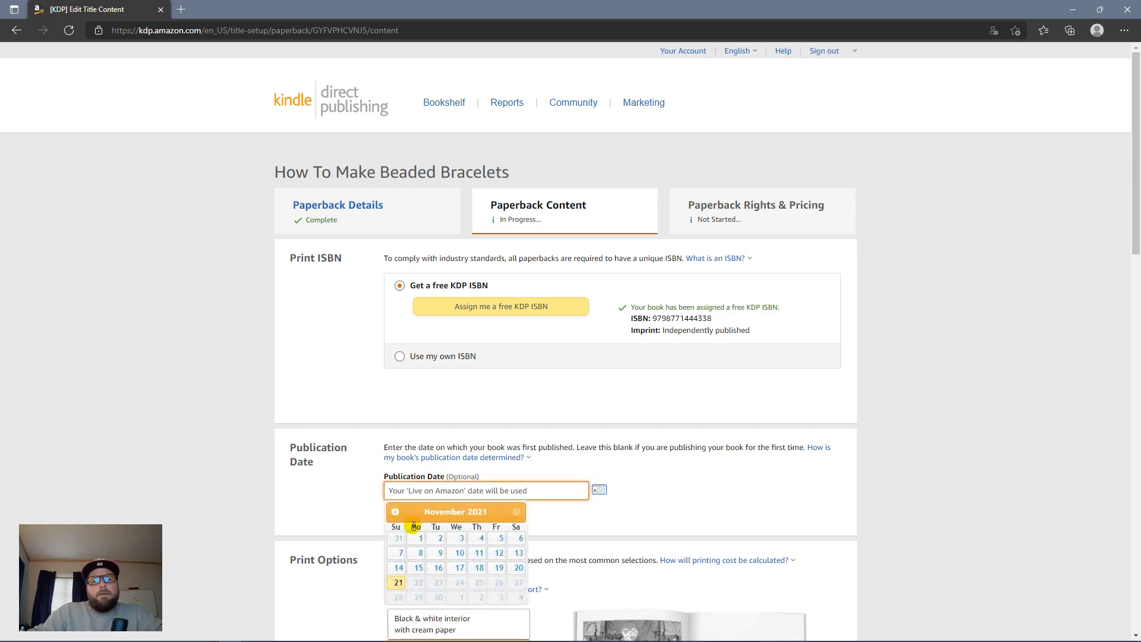
pyautogui.click(393, 580)
pyautogui.scroll(-18, 544, 549)
pyautogui.scroll(10, 545, 548)
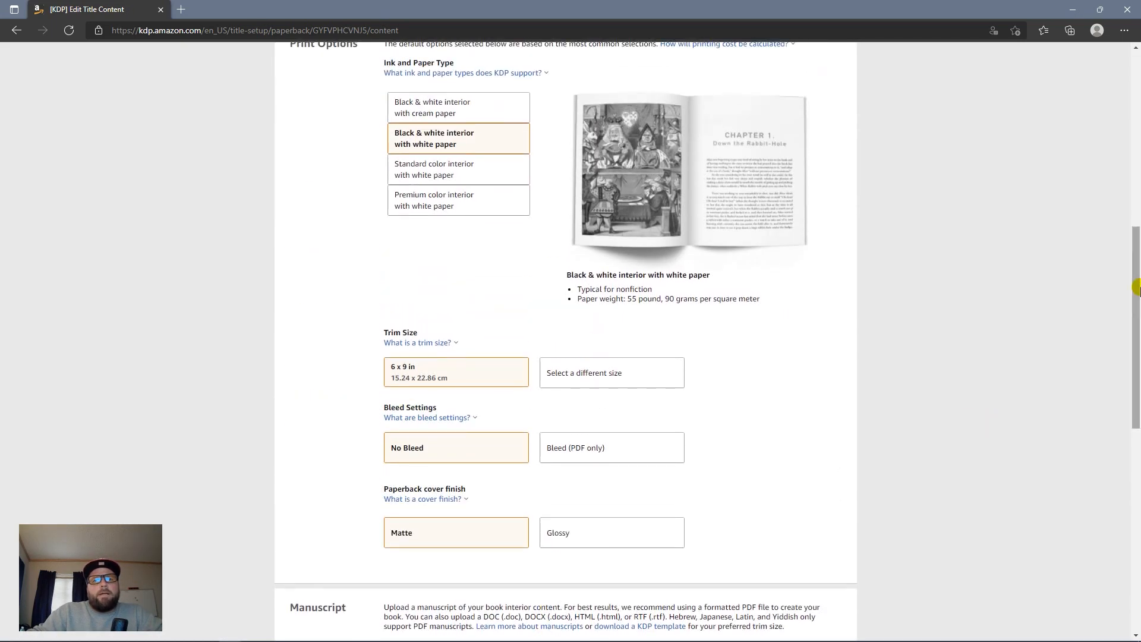
pyautogui.scroll(-1, 1135, 290)
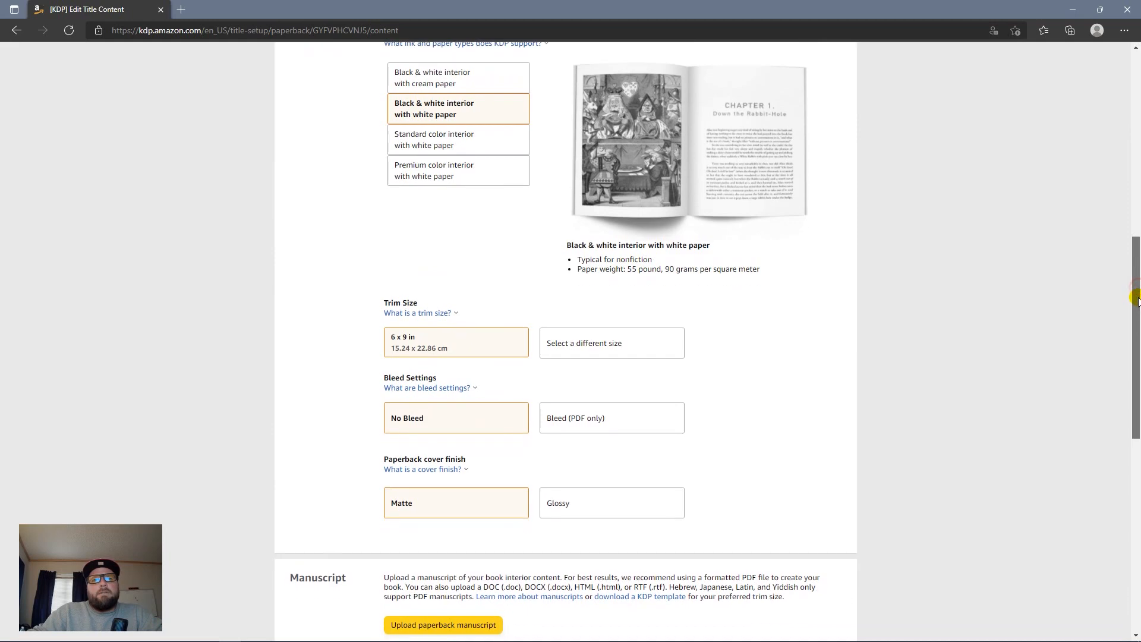
pyautogui.click(468, 177)
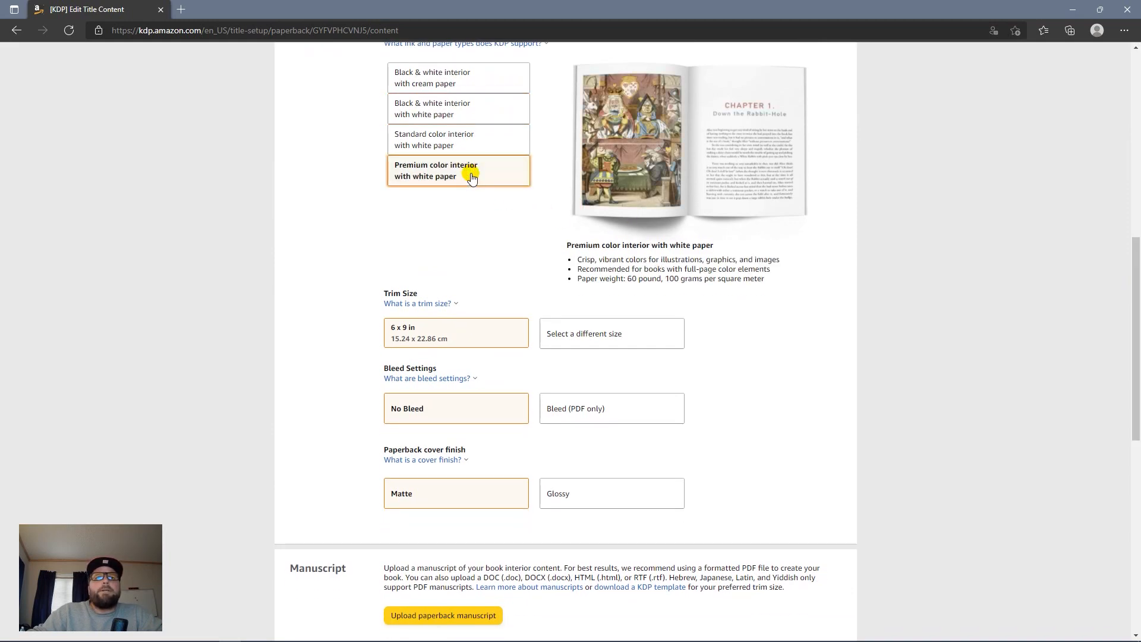
# Step: Choose 8.5 x 11 in trim, Bleed (PDF only) and a Glossy cover finish
pyautogui.click(679, 343)
pyautogui.click(689, 404)
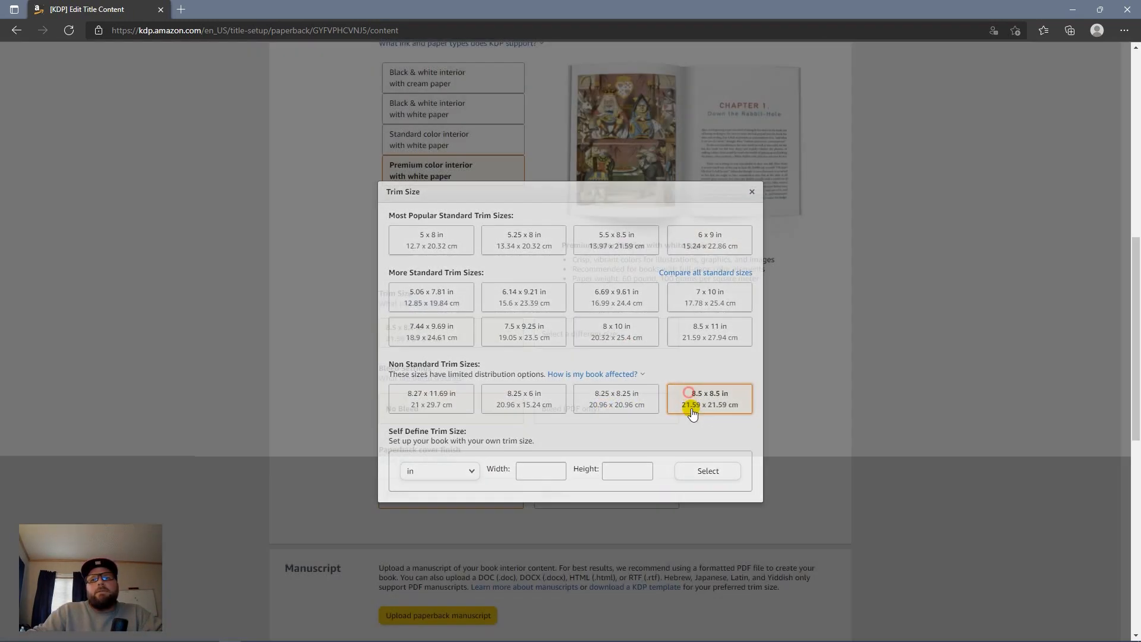
pyautogui.click(612, 344)
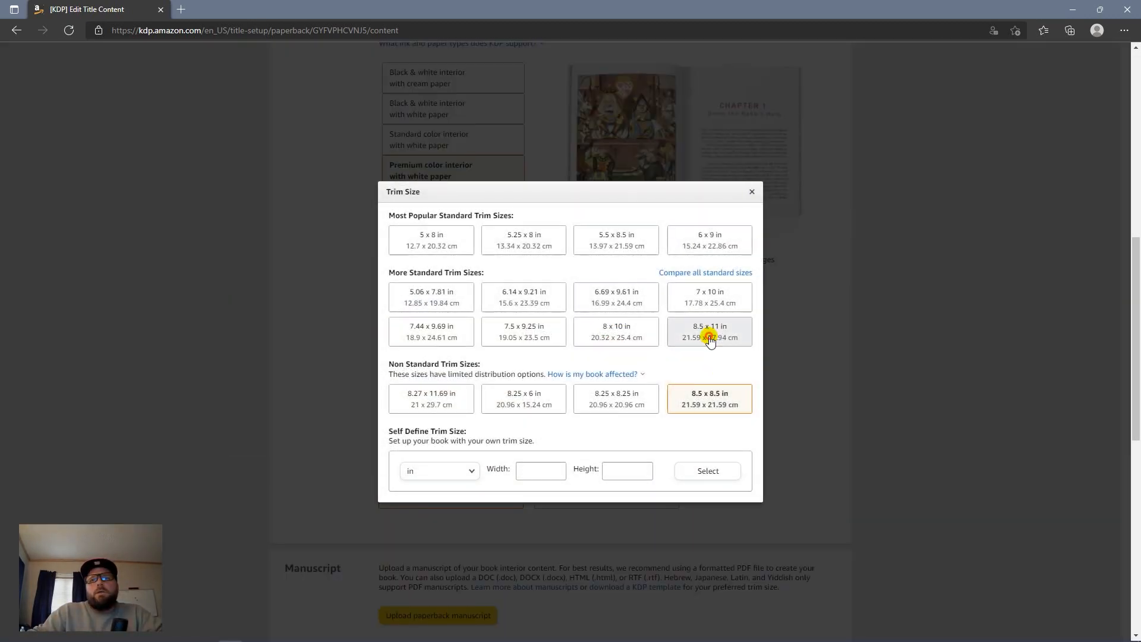
pyautogui.click(710, 333)
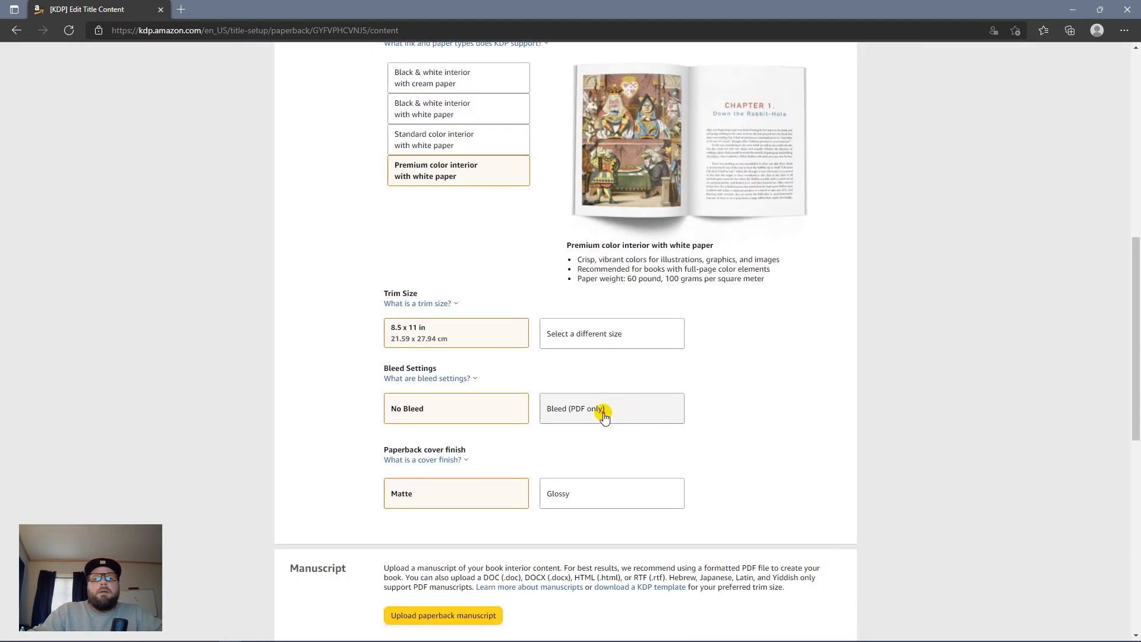
pyautogui.click(603, 414)
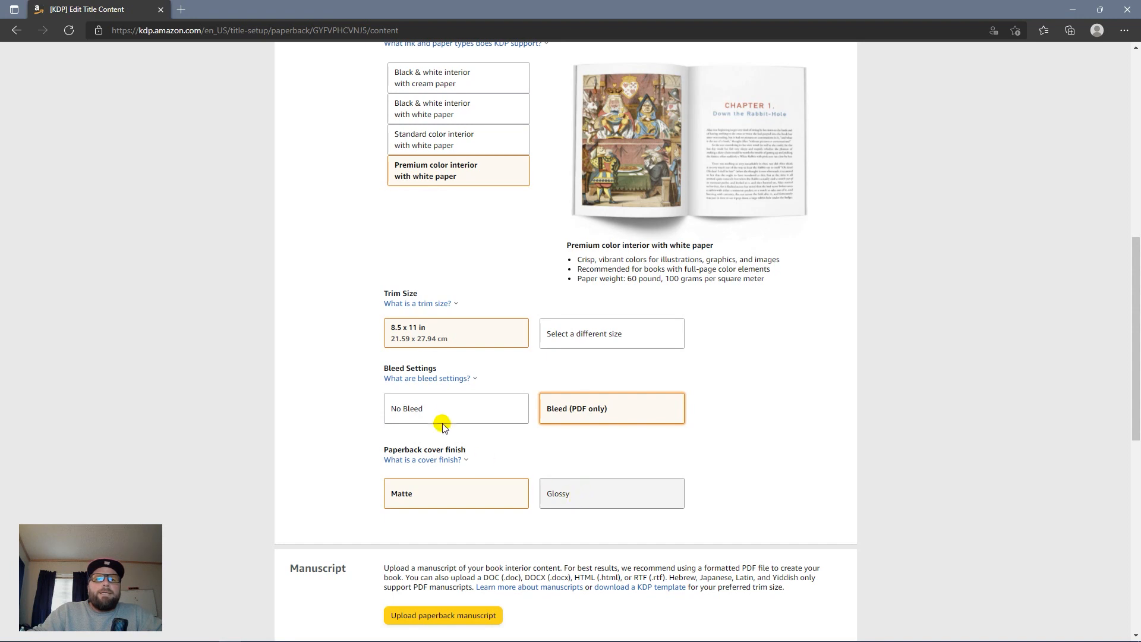
pyautogui.click(455, 378)
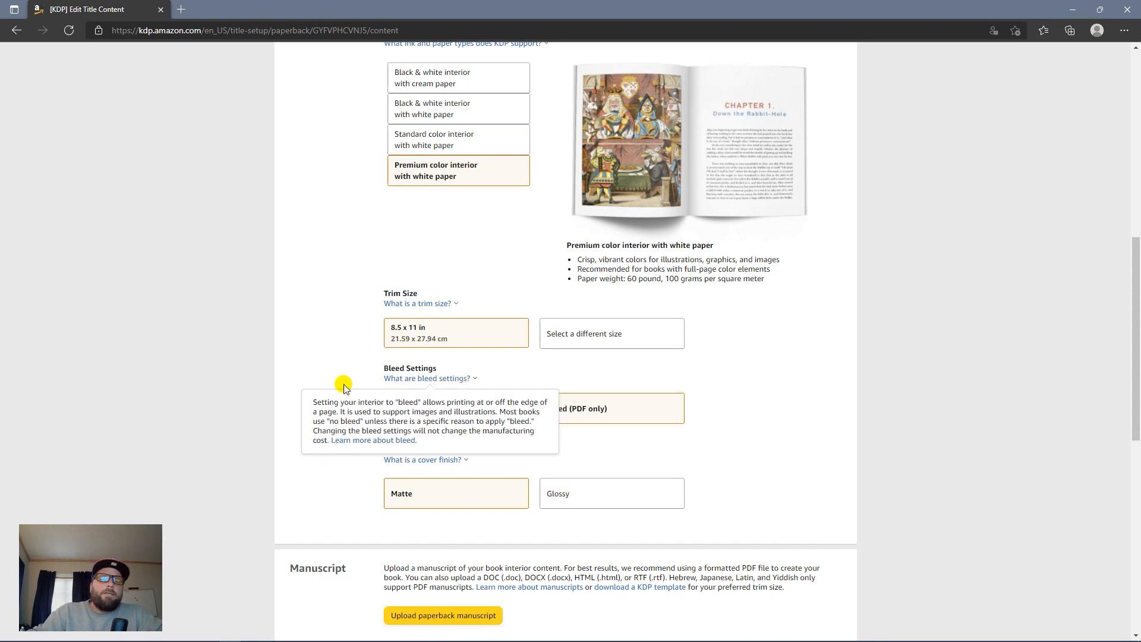
pyautogui.click(700, 389)
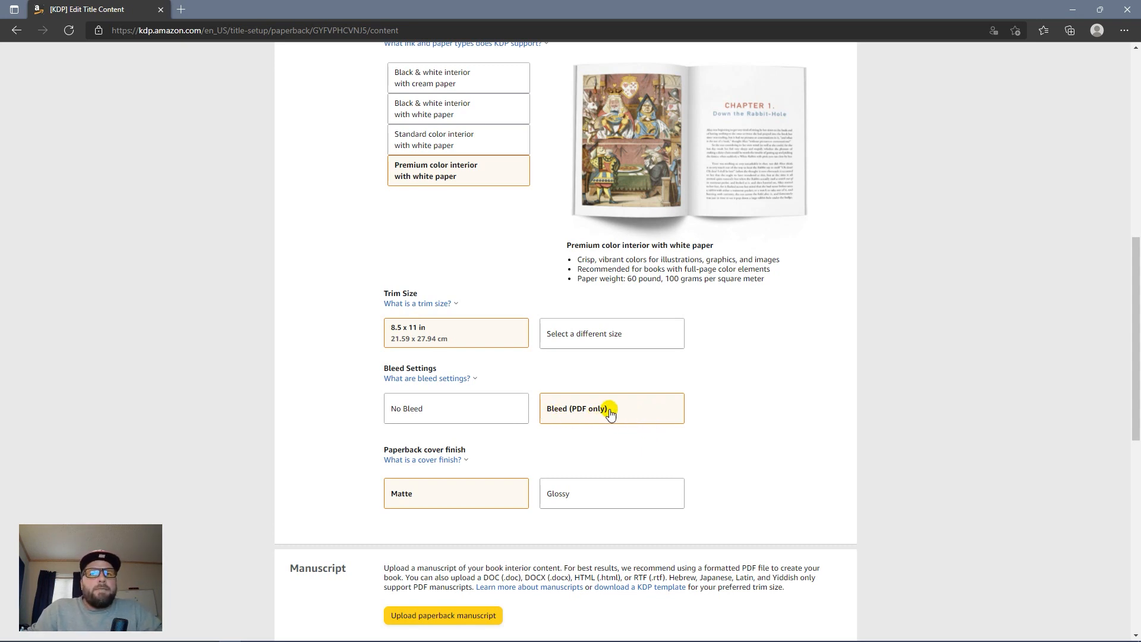
pyautogui.click(596, 503)
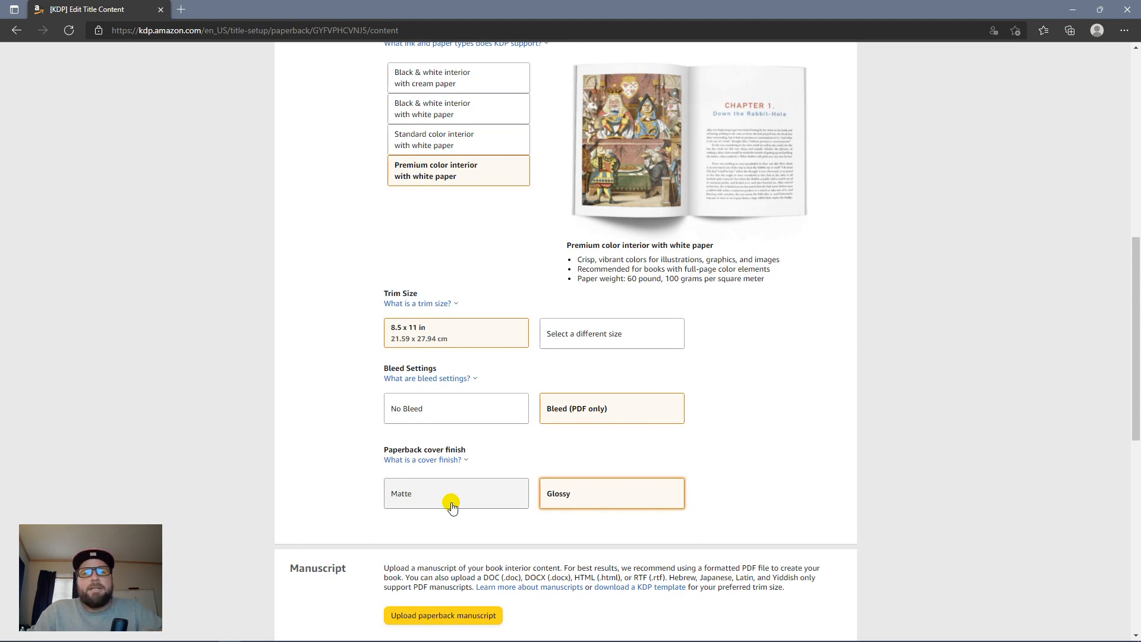
# Step: Choose 'Upload a cover you already have' and upload the PDF from 89.0 How To Make Bracelets > 5.0 COVER
pyautogui.scroll(-10, 769, 458)
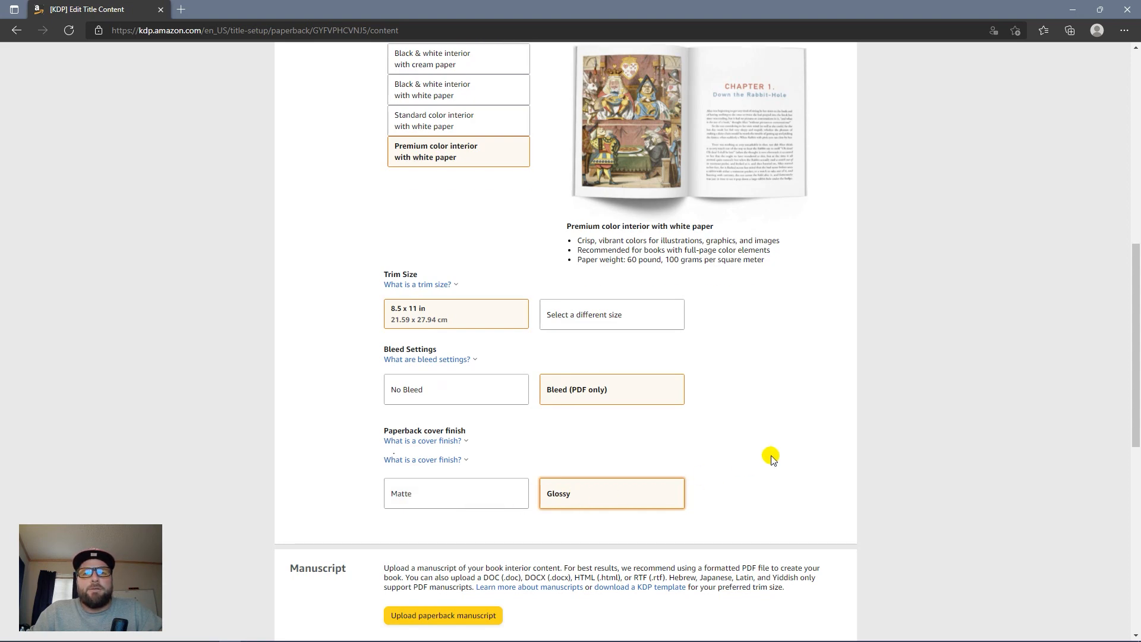
pyautogui.scroll(10, 764, 461)
pyautogui.scroll(-5, 1132, 363)
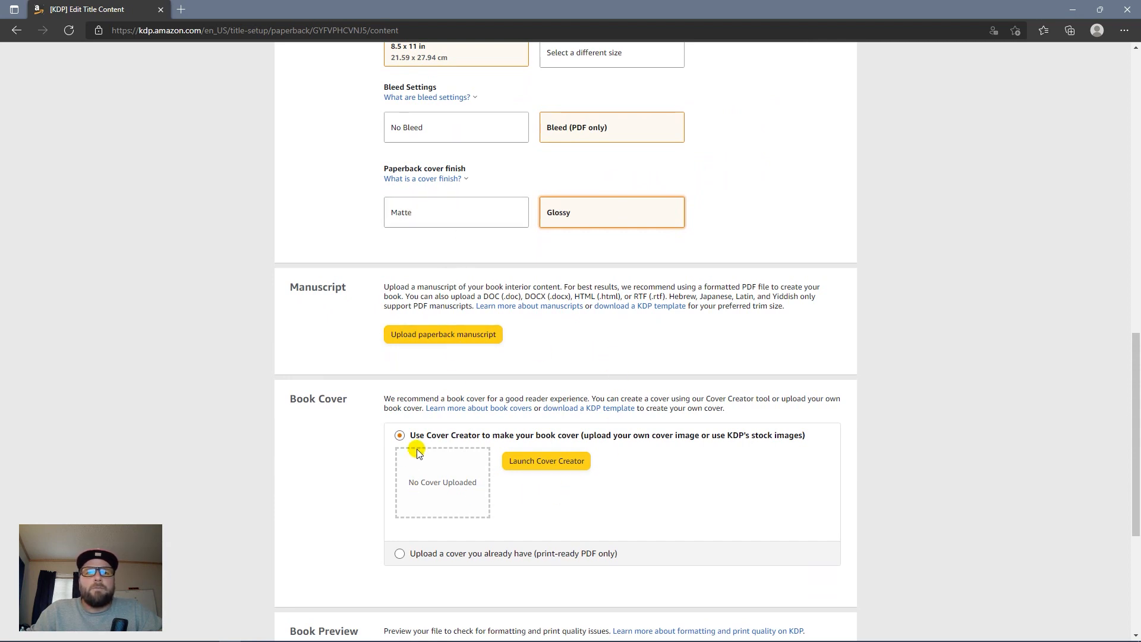
pyautogui.click(402, 556)
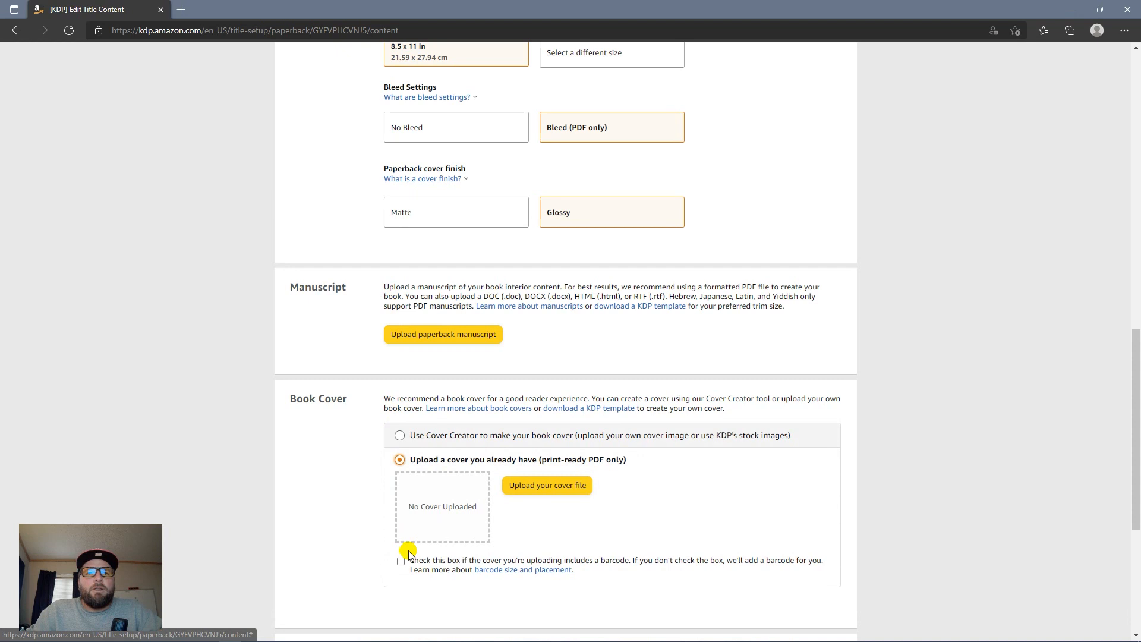
pyautogui.click(546, 485)
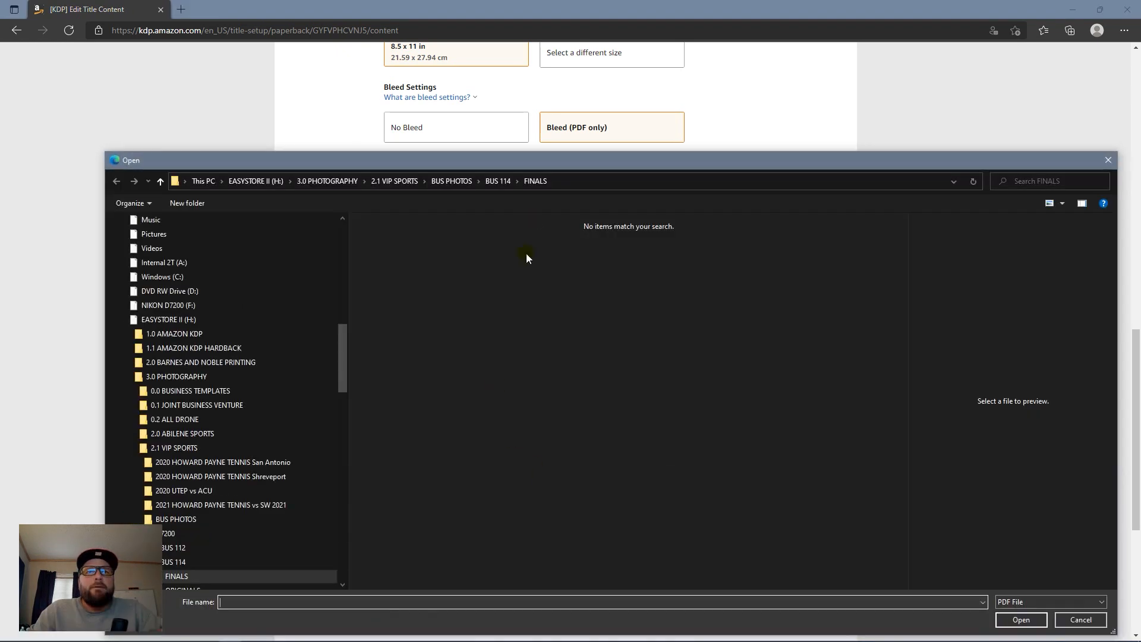
pyautogui.click(326, 182)
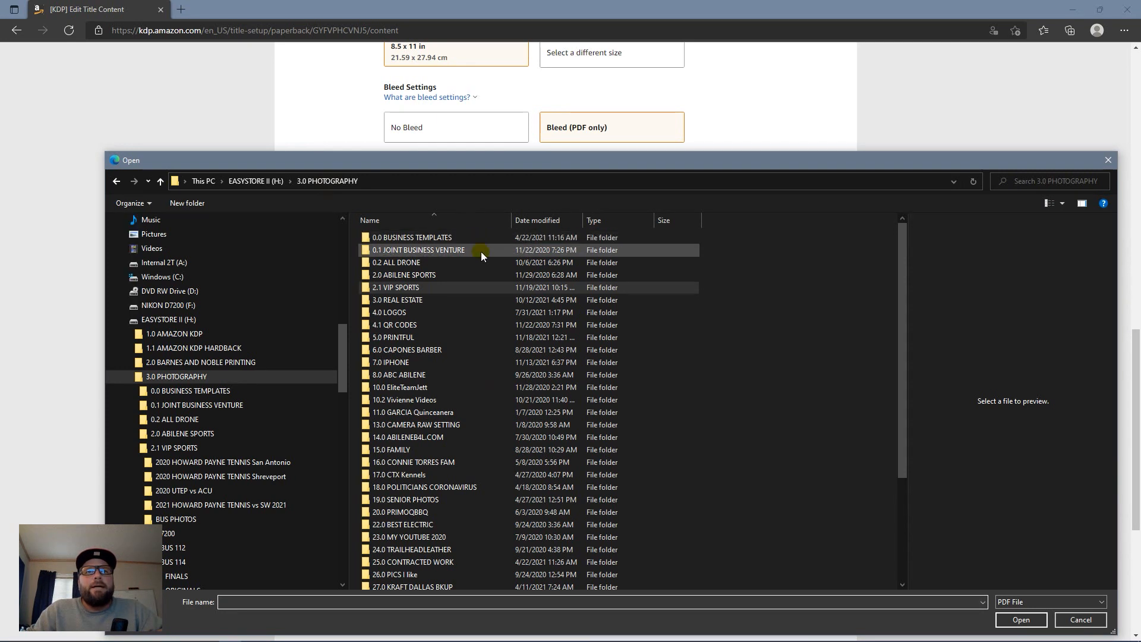
pyautogui.click(256, 181)
pyautogui.doubleClick(511, 239)
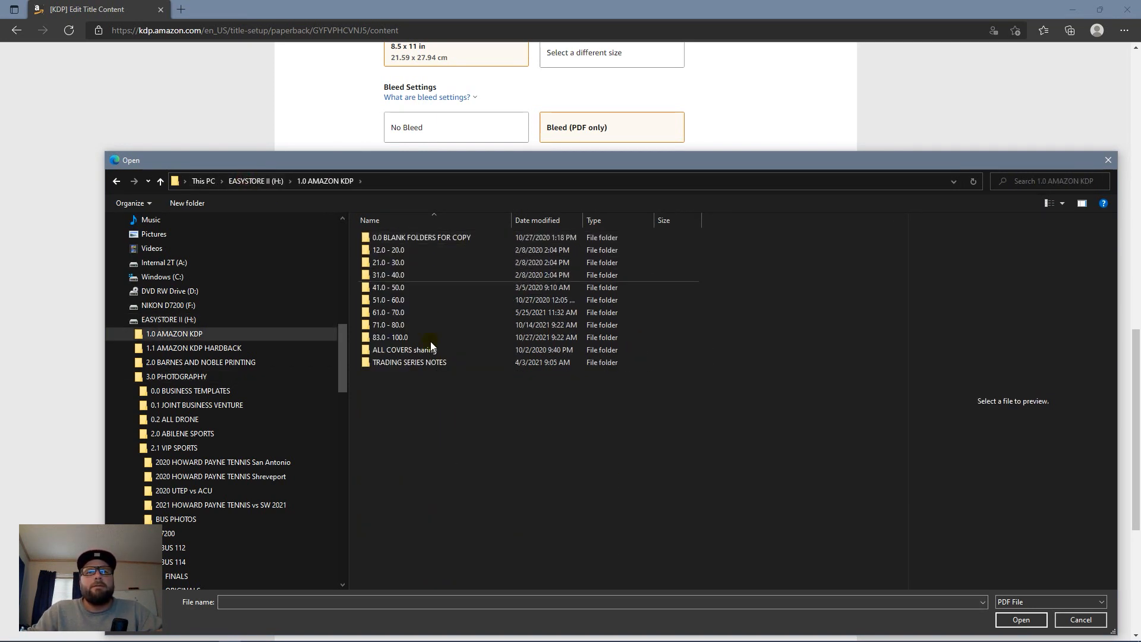
pyautogui.doubleClick(457, 339)
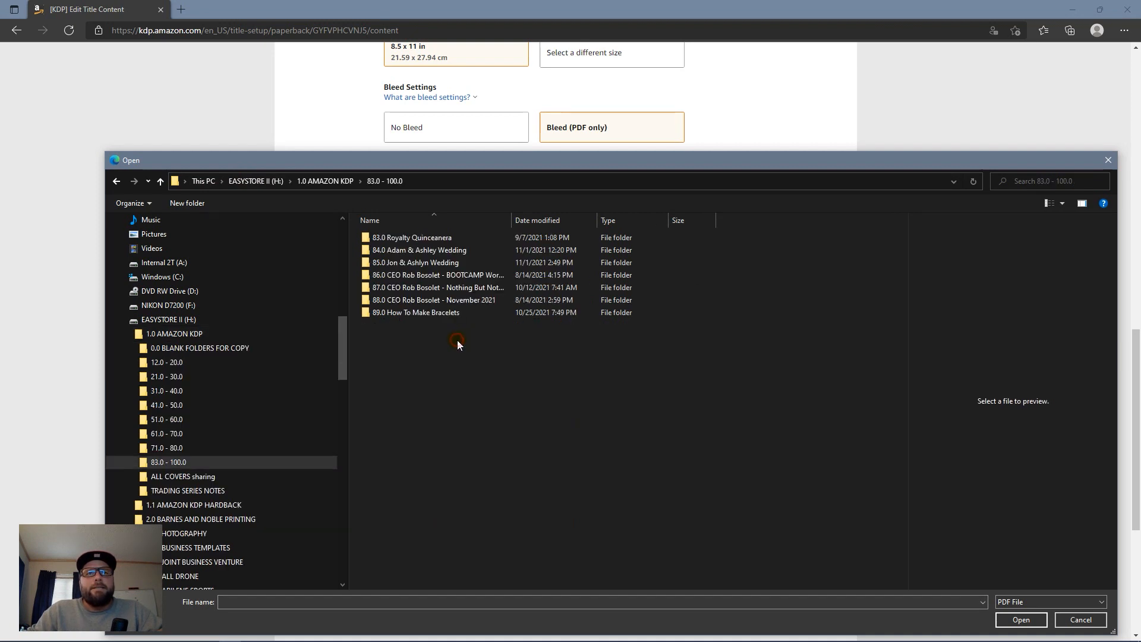
pyautogui.doubleClick(476, 312)
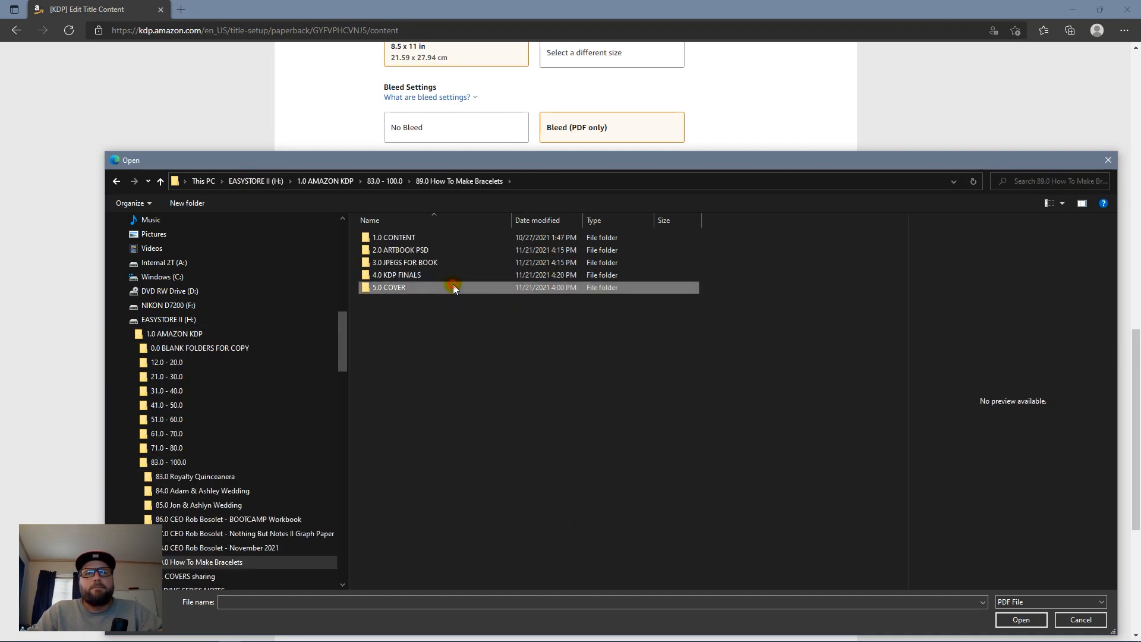
pyautogui.doubleClick(452, 286)
pyautogui.doubleClick(401, 278)
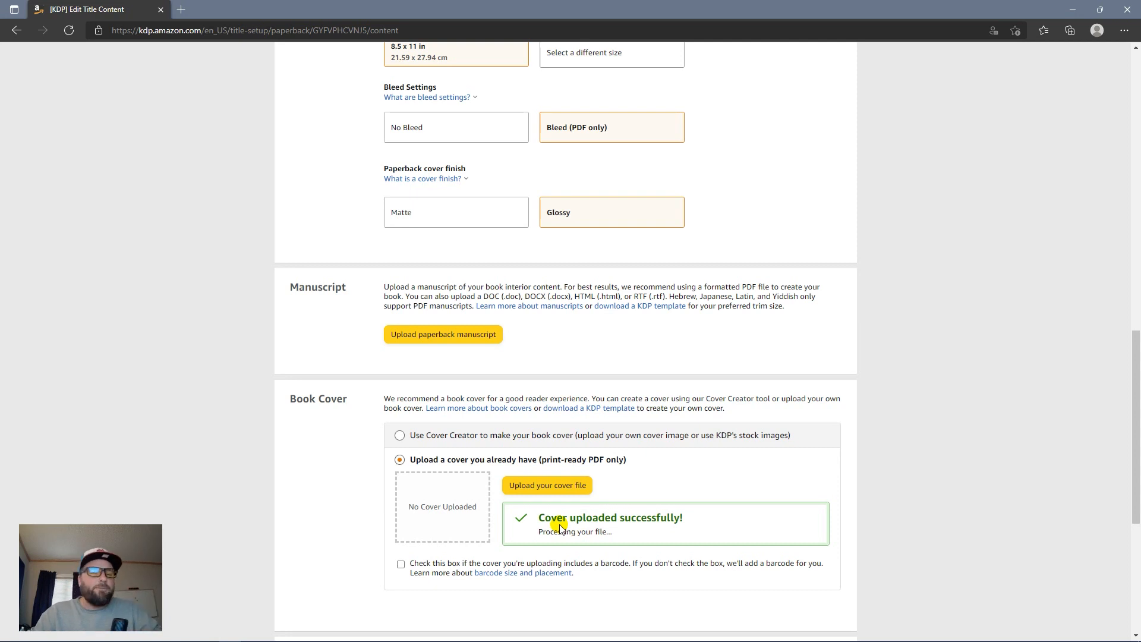
# Step: Upload Bracelets KDP 1.0.pdf from 89.0 How To Make Bracelets > 4.0 KDP FINALS as the manuscript
pyautogui.click(448, 341)
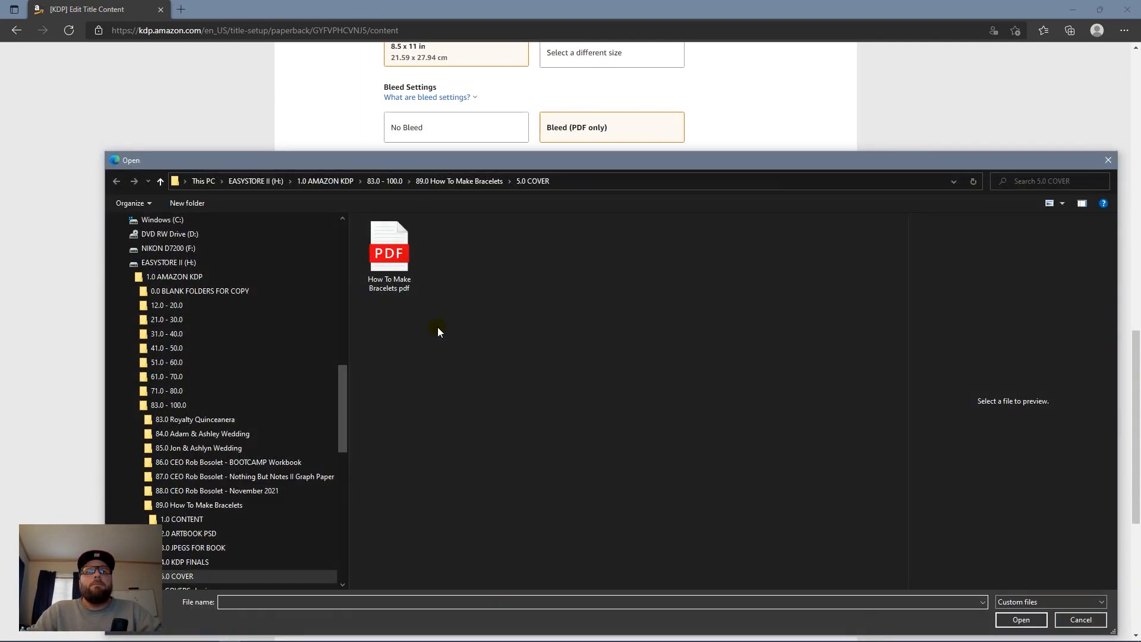
pyautogui.click(465, 183)
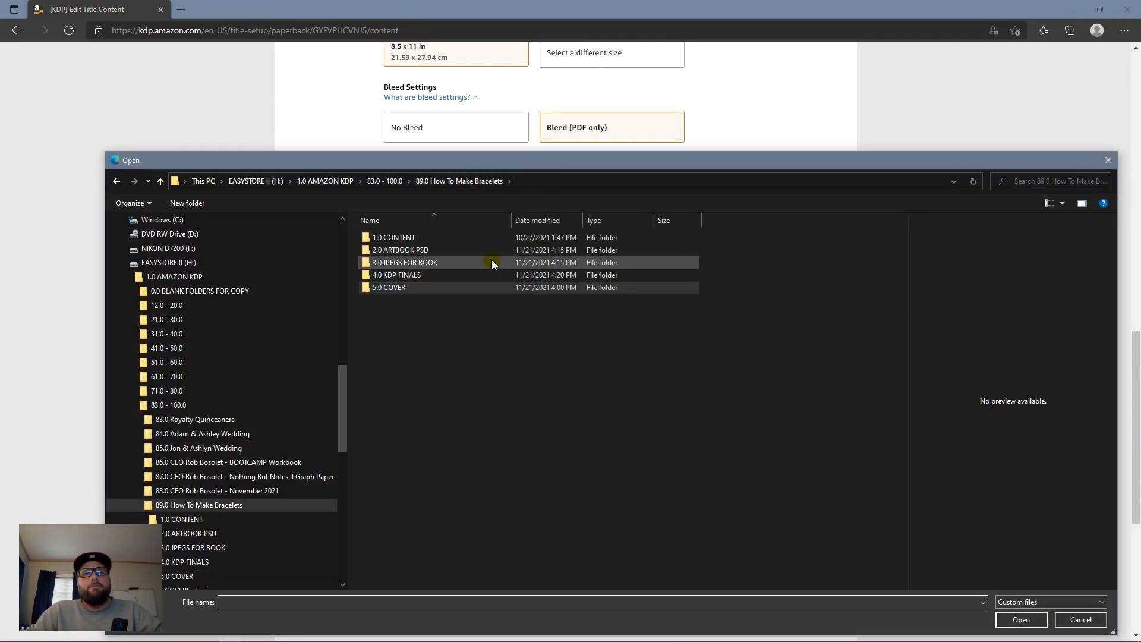
pyautogui.doubleClick(489, 274)
pyautogui.doubleClick(433, 237)
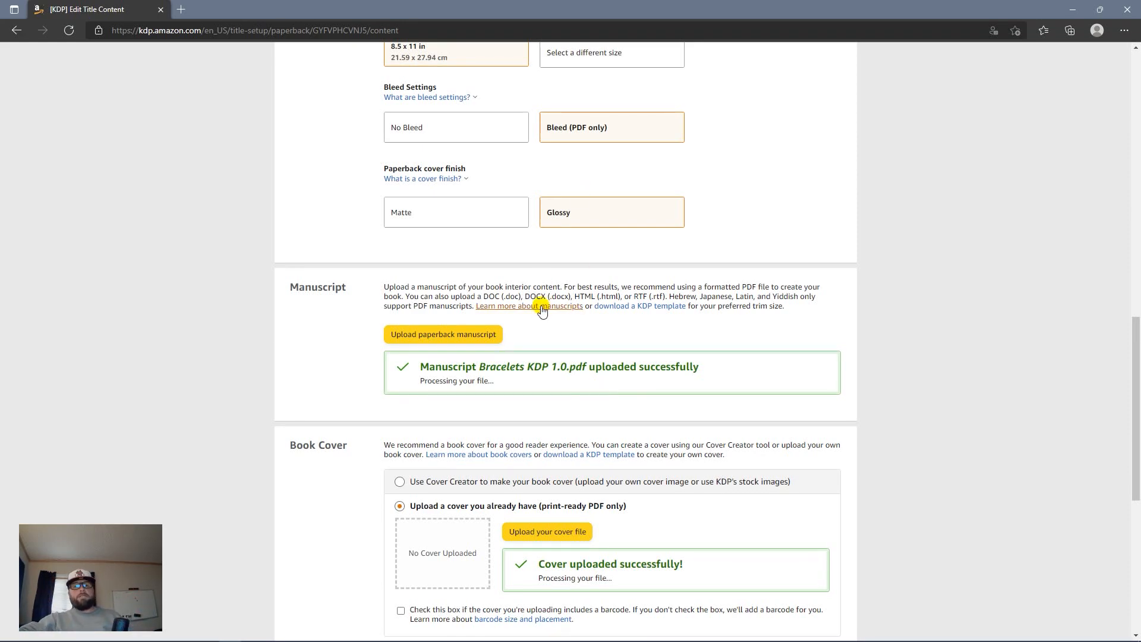
pyautogui.scroll(-5, 537, 320)
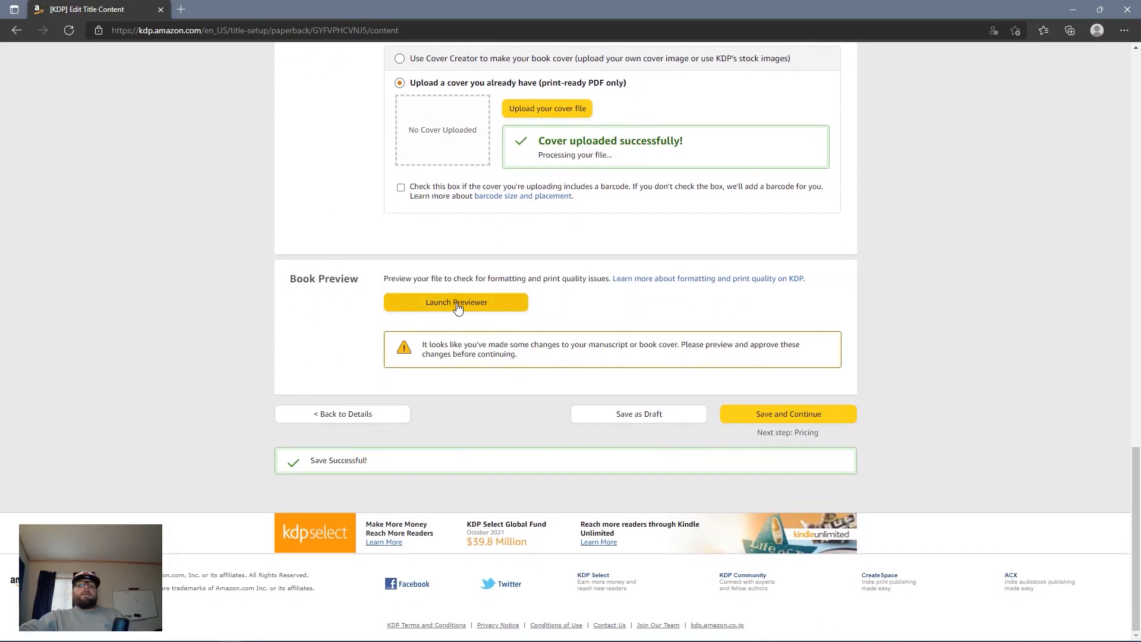
# Step: Launch the Previewer from the Book Preview section
pyautogui.click(454, 305)
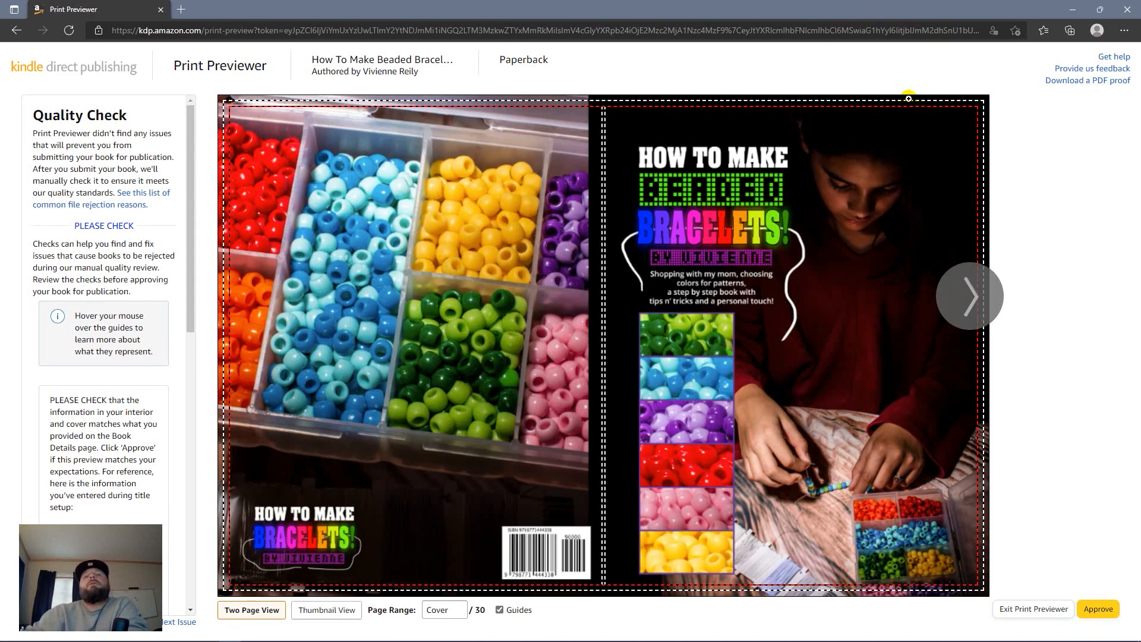
# Step: Page through the preview from the cover to pages 12-13
pyautogui.moveTo(548, 189)
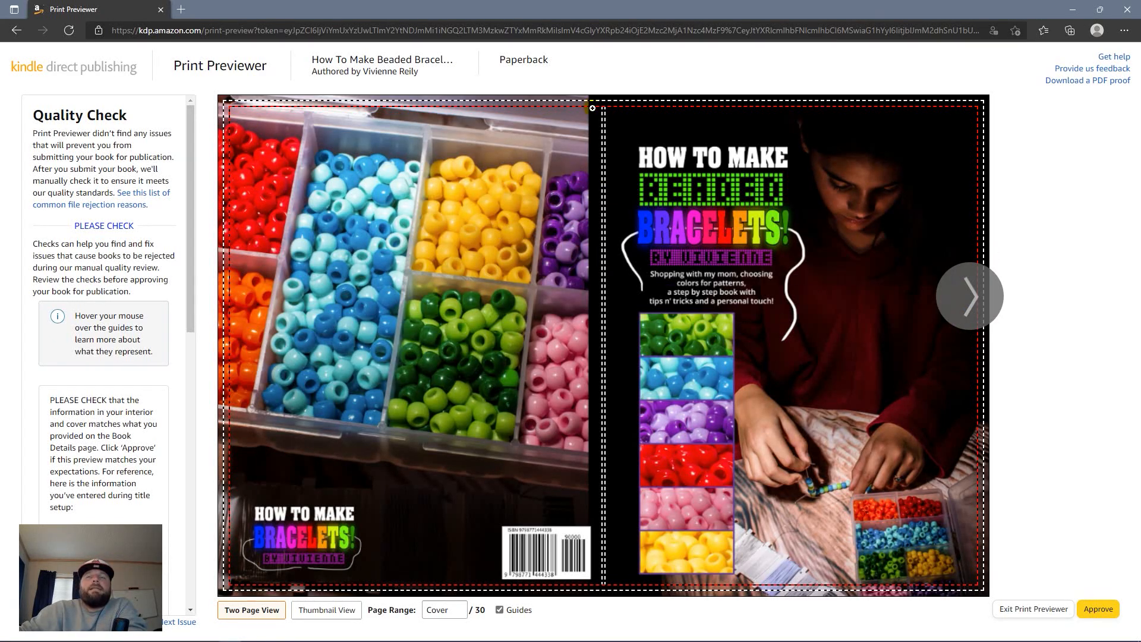
pyautogui.click(972, 310)
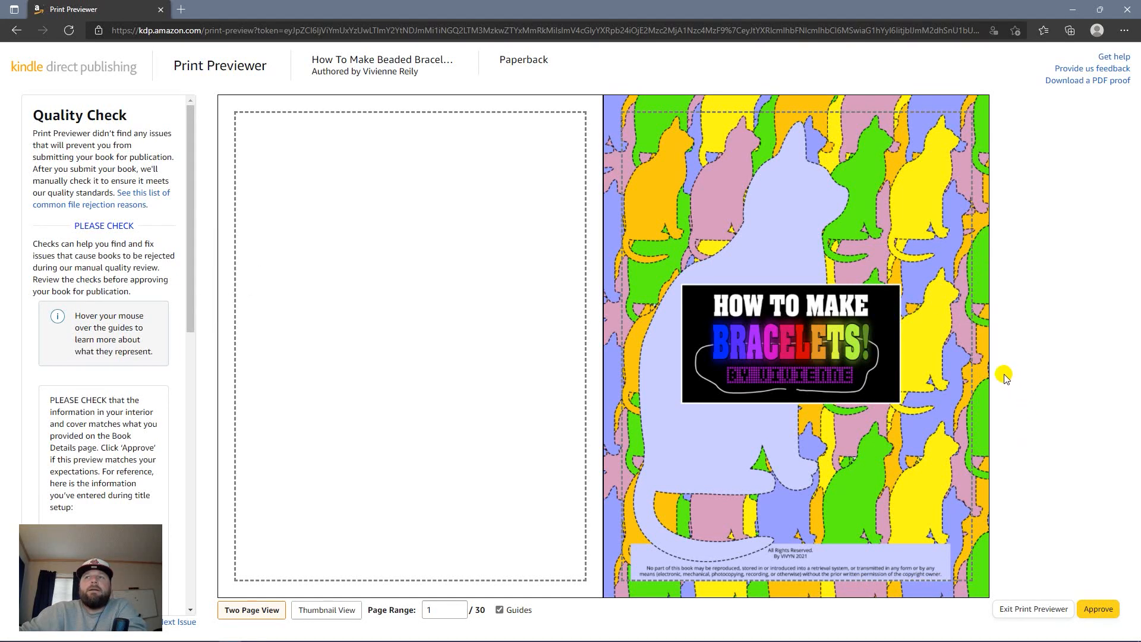
pyautogui.click(963, 305)
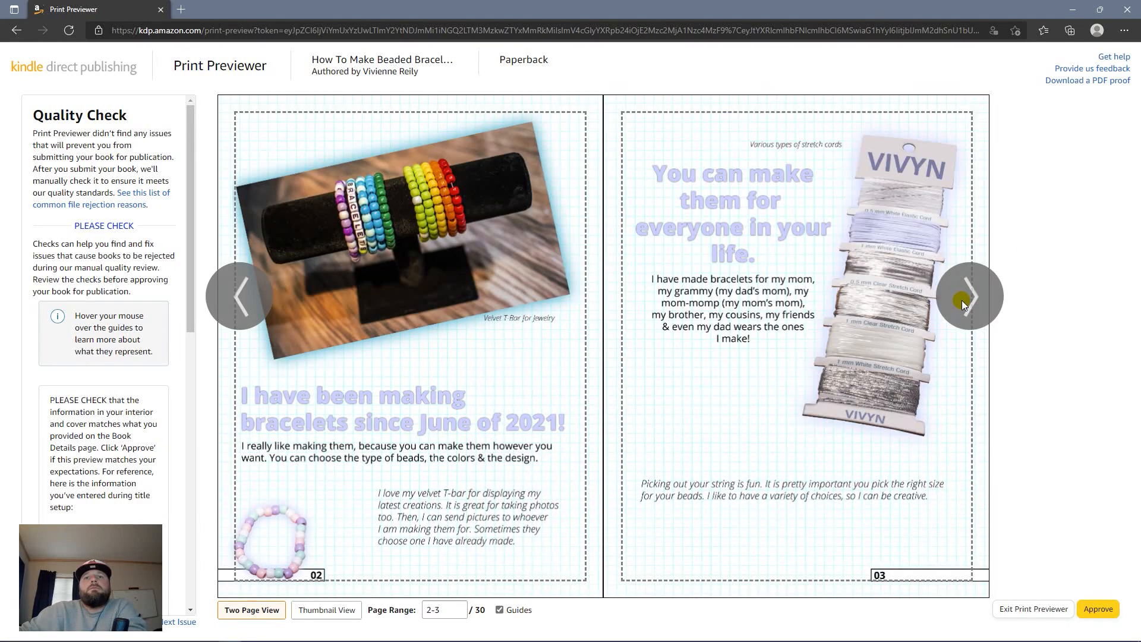
pyautogui.click(969, 300)
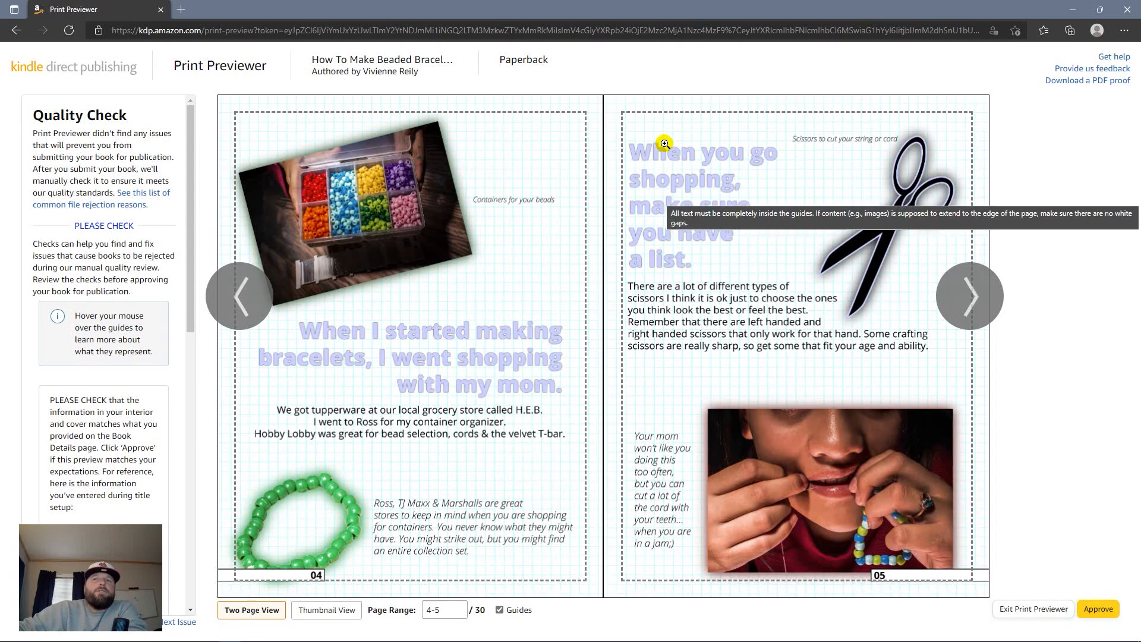
pyautogui.click(978, 305)
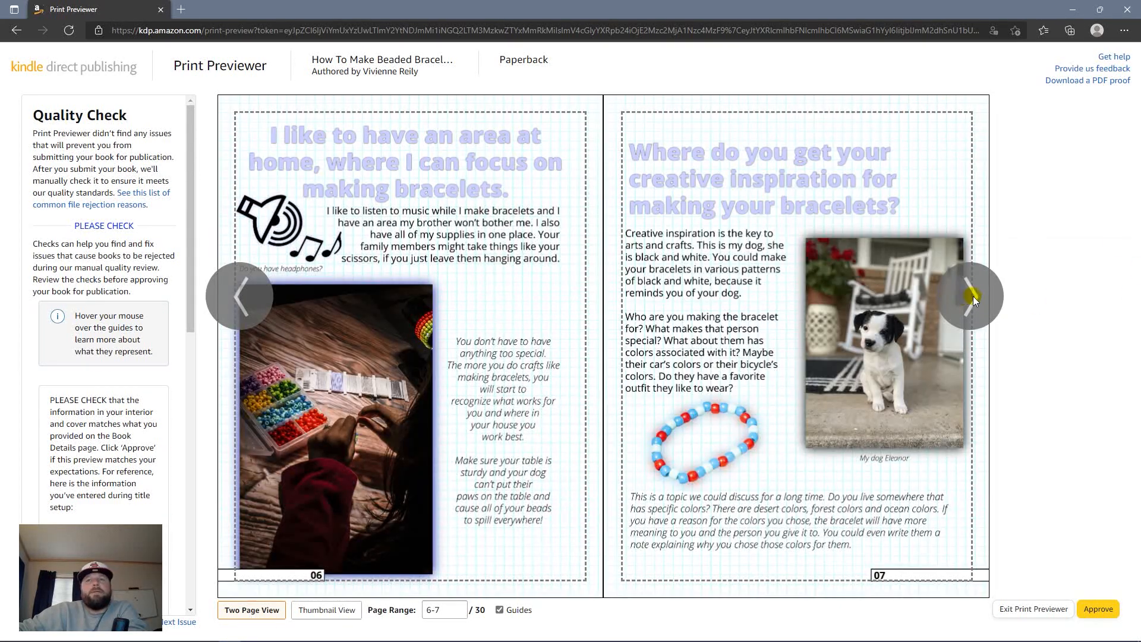
pyautogui.click(974, 295)
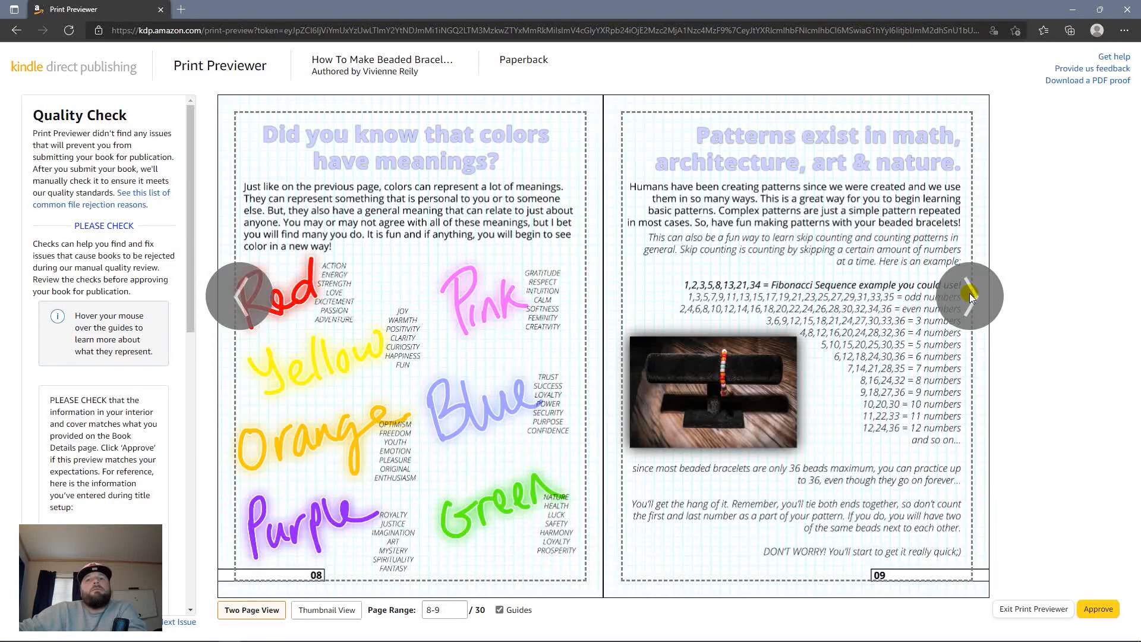
pyautogui.click(970, 295)
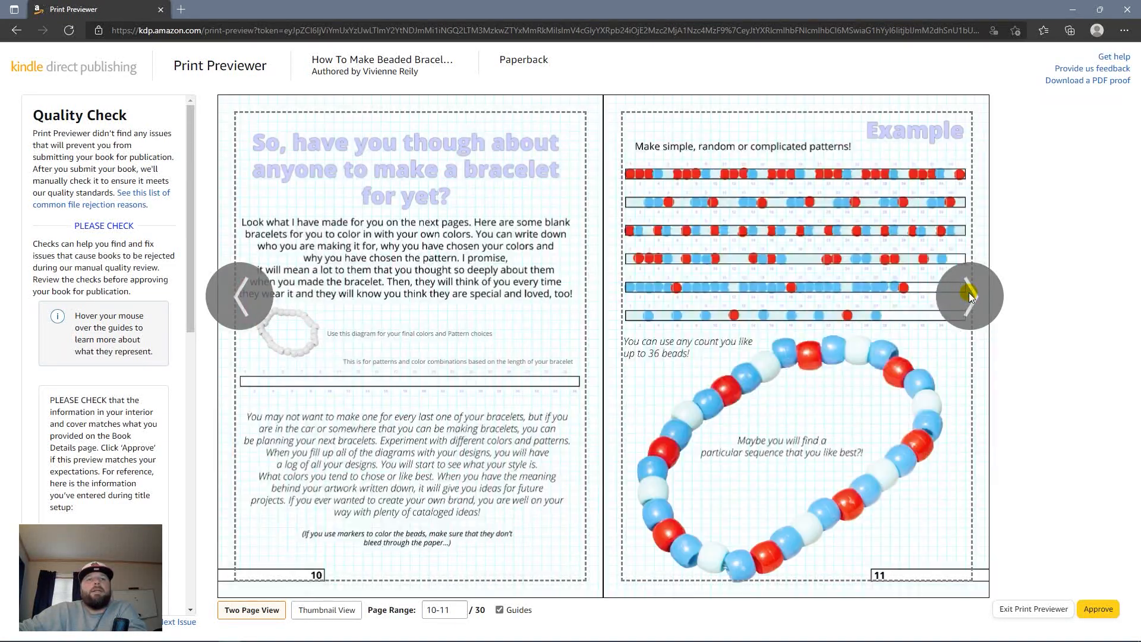
pyautogui.click(970, 296)
pyautogui.click(270, 295)
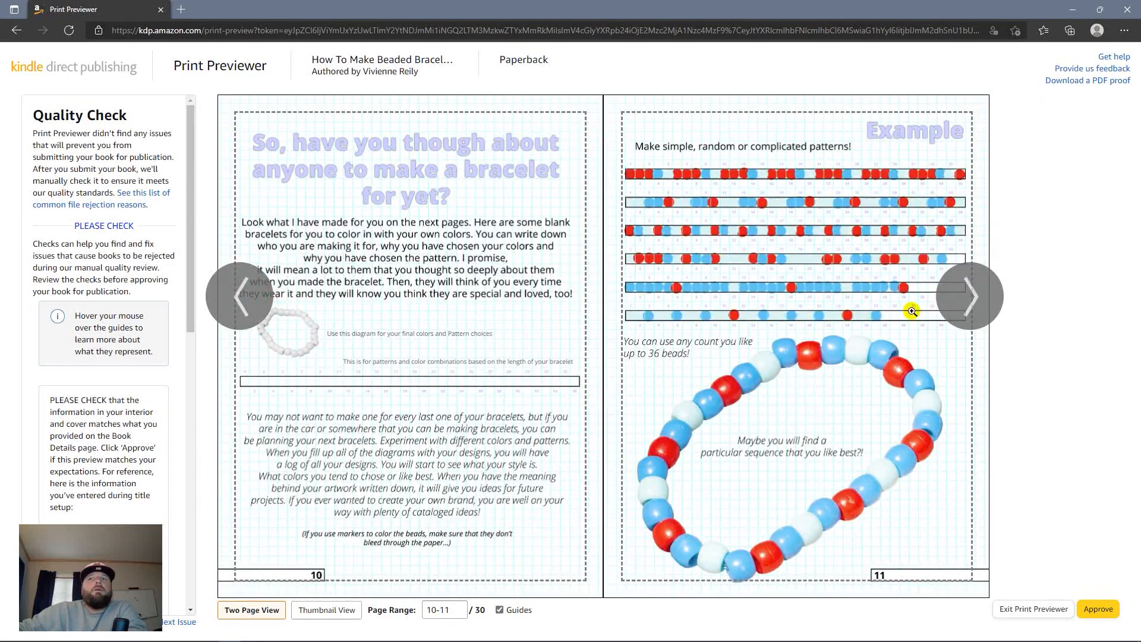
pyautogui.click(980, 299)
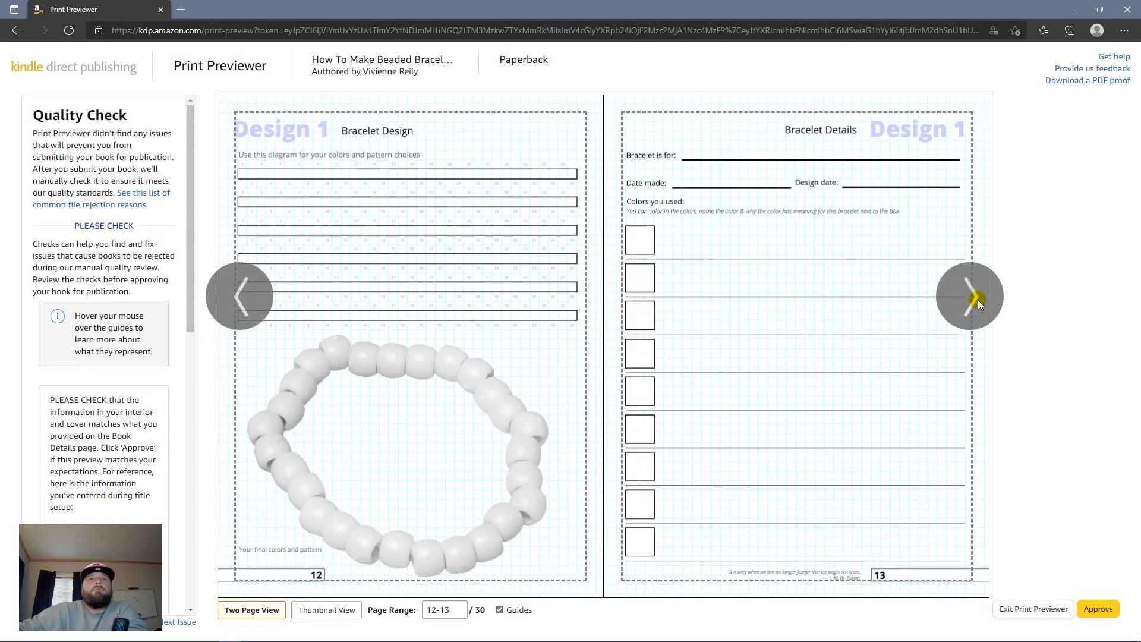
# Step: Continue paging to the final page 30 and approve the print preview
pyautogui.moveTo(288, 136)
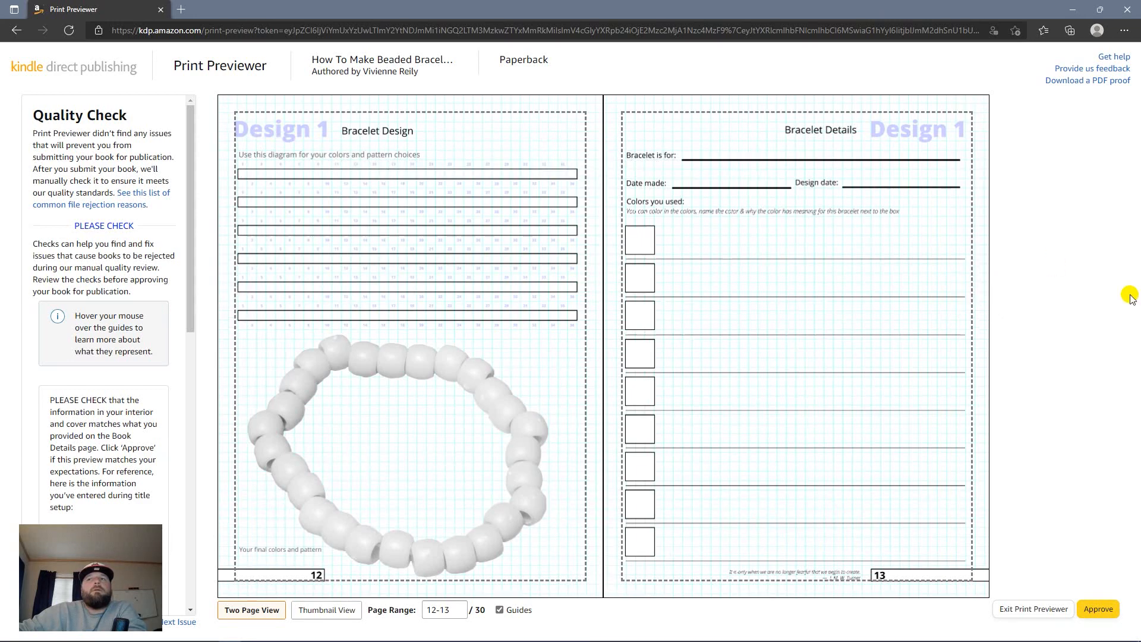
pyautogui.click(970, 285)
pyautogui.click(969, 284)
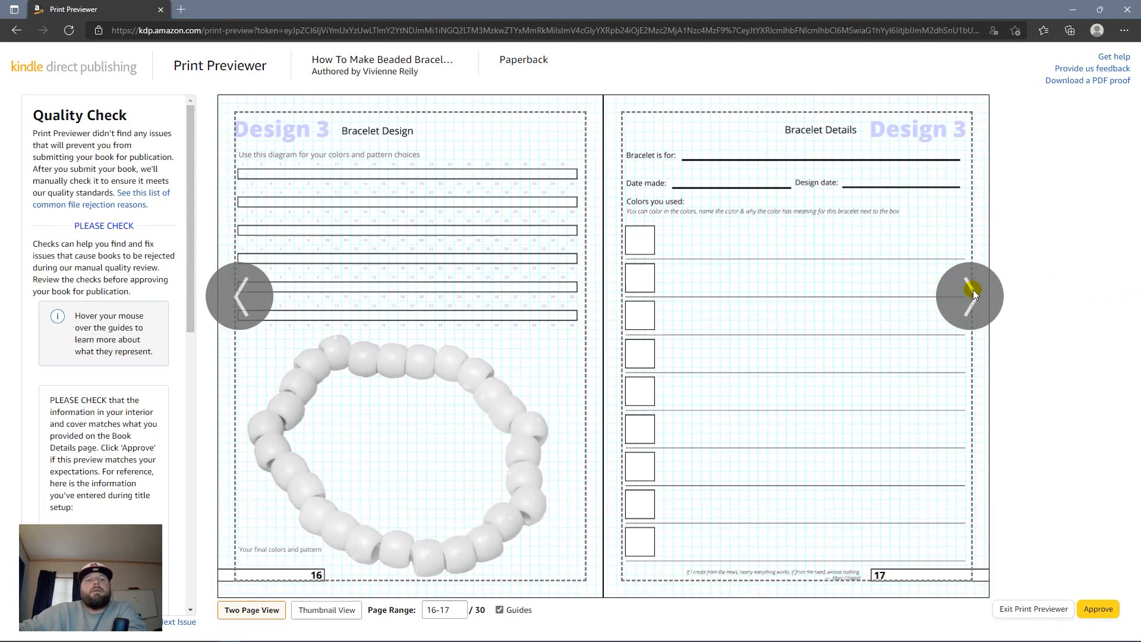
pyautogui.click(972, 292)
pyautogui.click(971, 292)
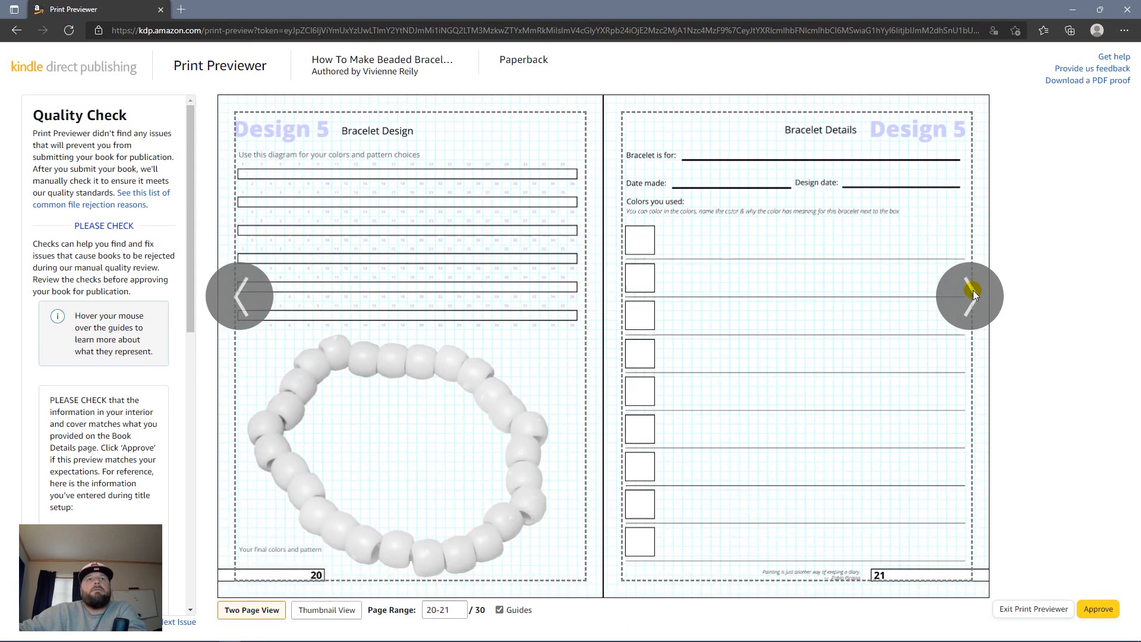
pyautogui.click(972, 292)
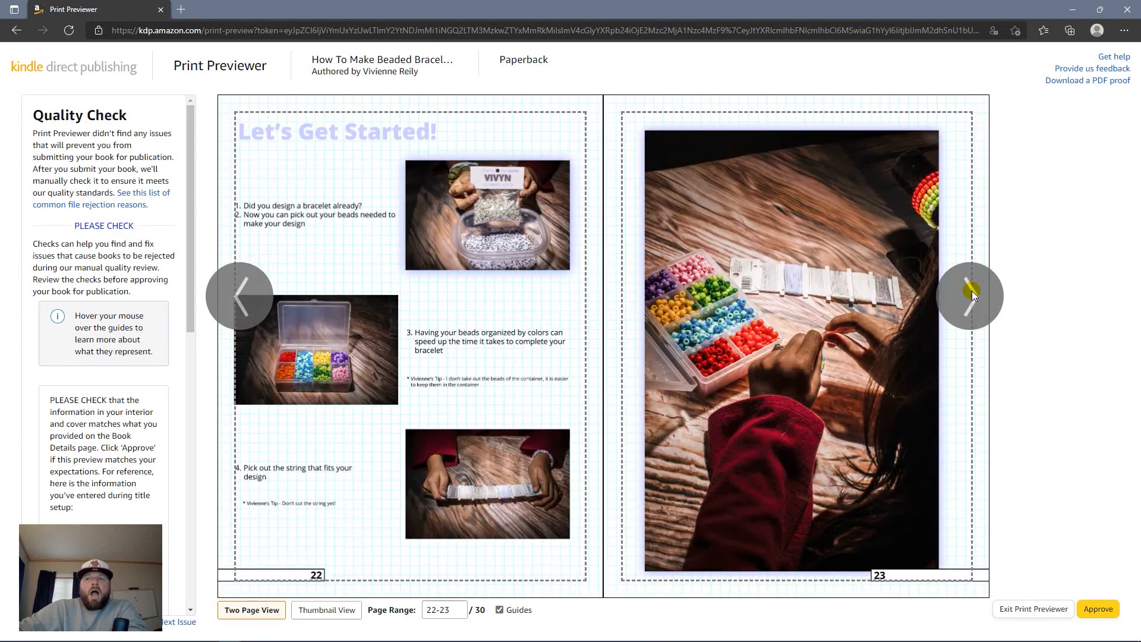
pyautogui.click(972, 293)
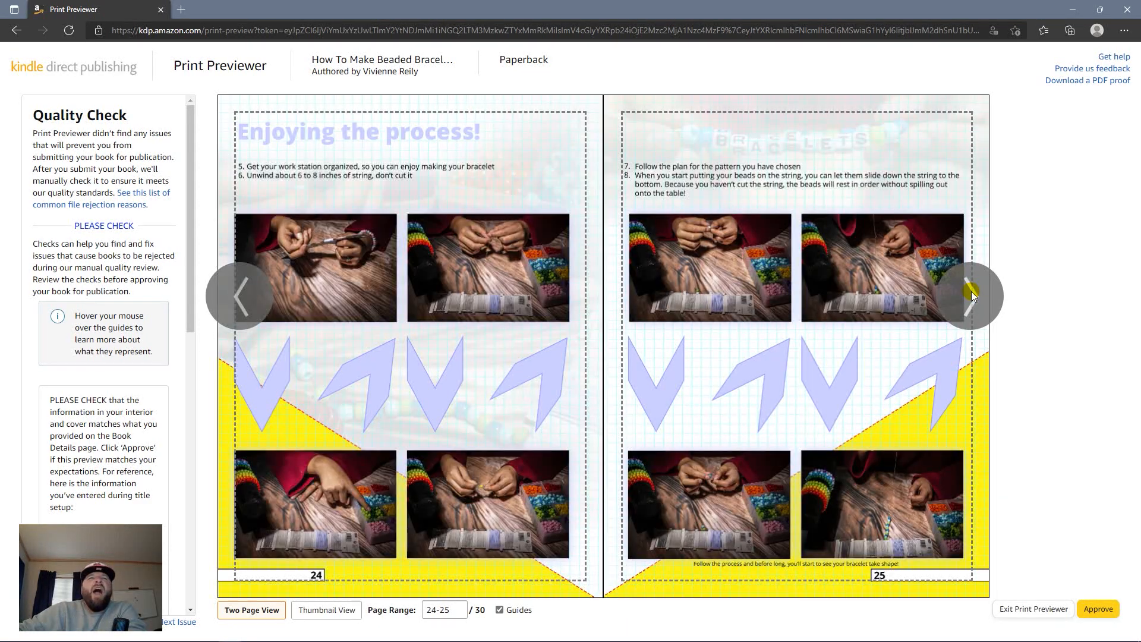
pyautogui.click(971, 292)
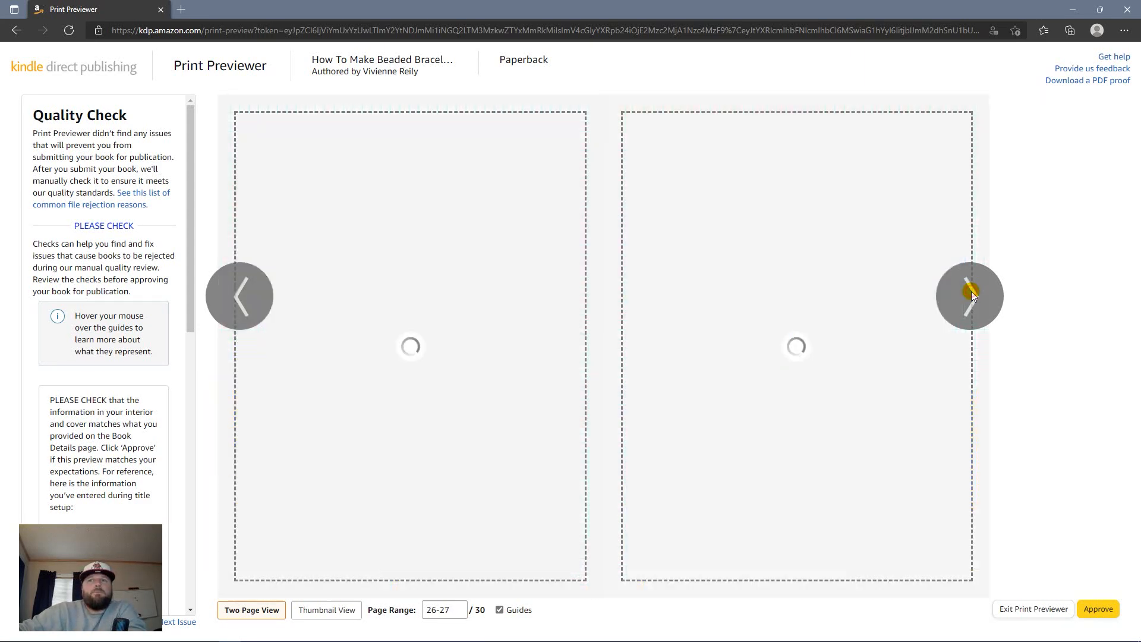
pyautogui.click(971, 292)
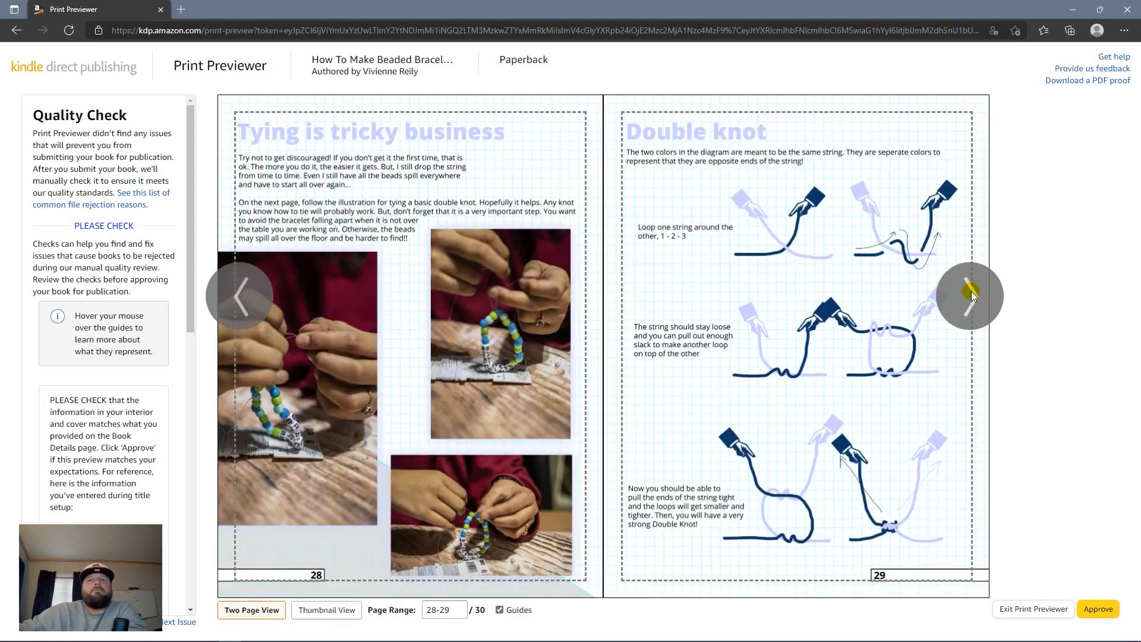
pyautogui.click(971, 292)
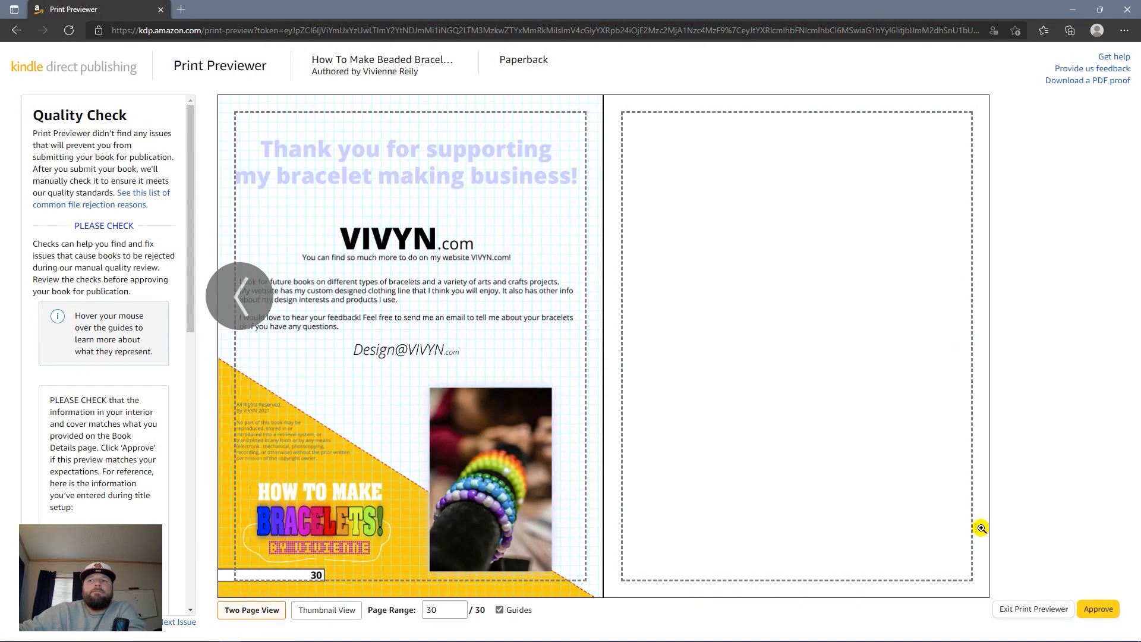
pyautogui.click(1099, 609)
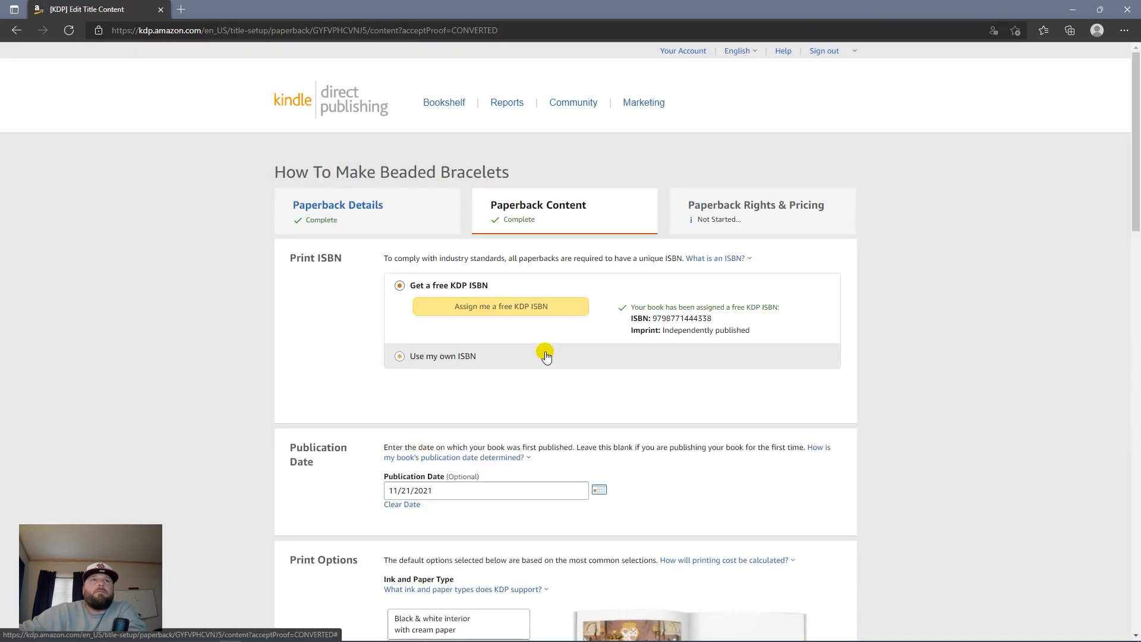
# Step: Save the How To Make Beaded Bracelets paperback content and continue to Rights & Pricing
pyautogui.scroll(-20, 683, 452)
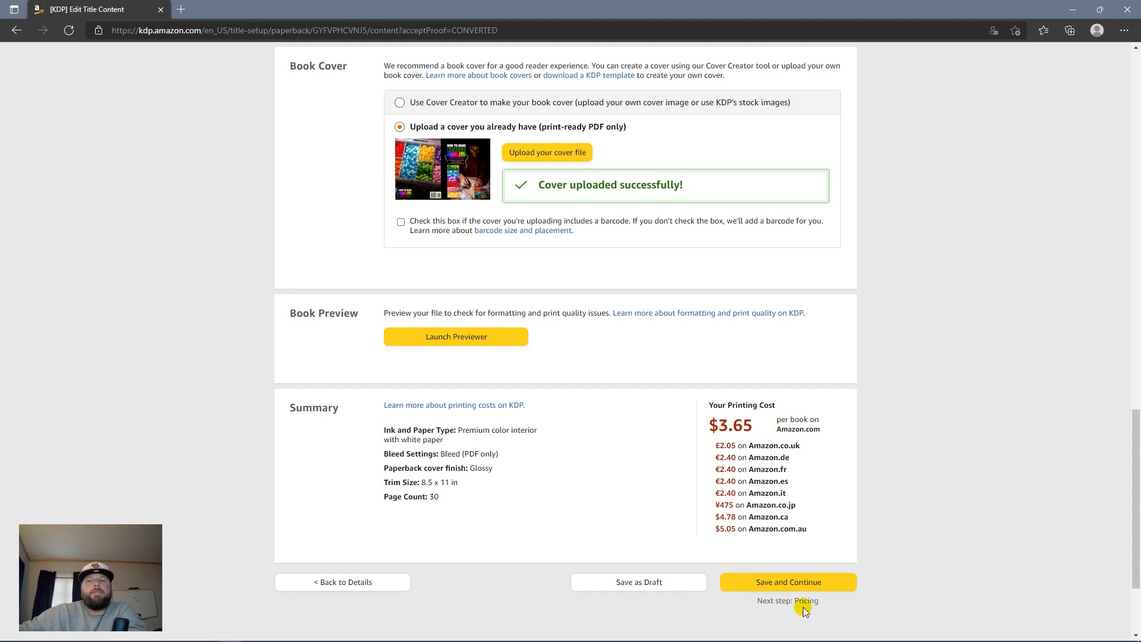
pyautogui.click(776, 584)
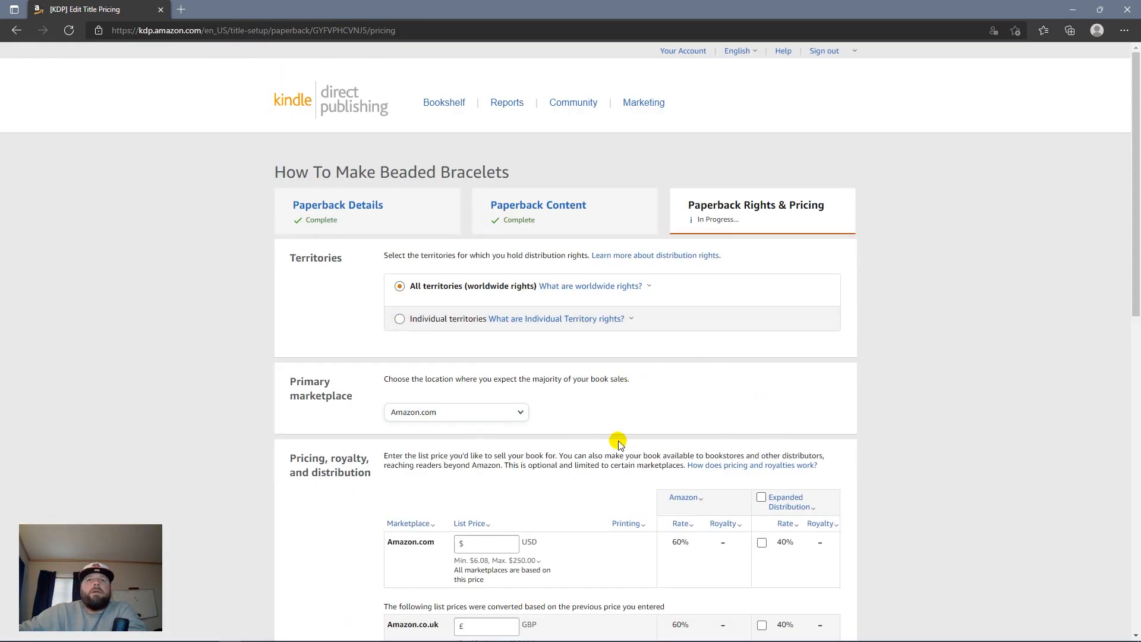
# Step: Change the Amazon.com list price to $12.99, keep Expanded Distribution on, and publish the paperback
pyautogui.scroll(-4, 614, 443)
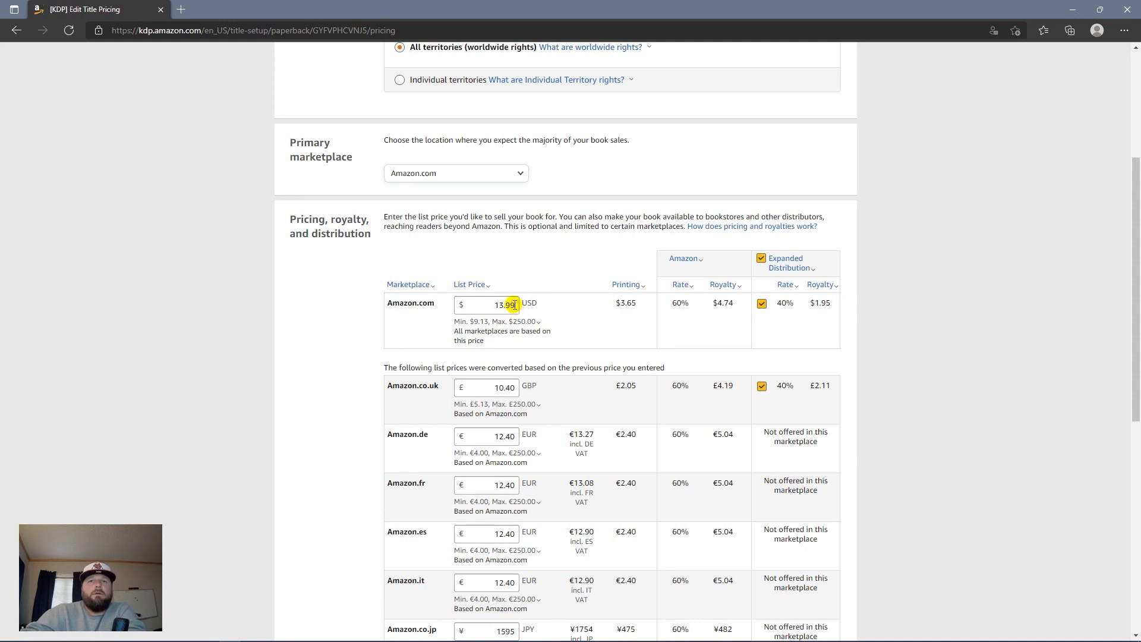
pyautogui.doubleClick(512, 304)
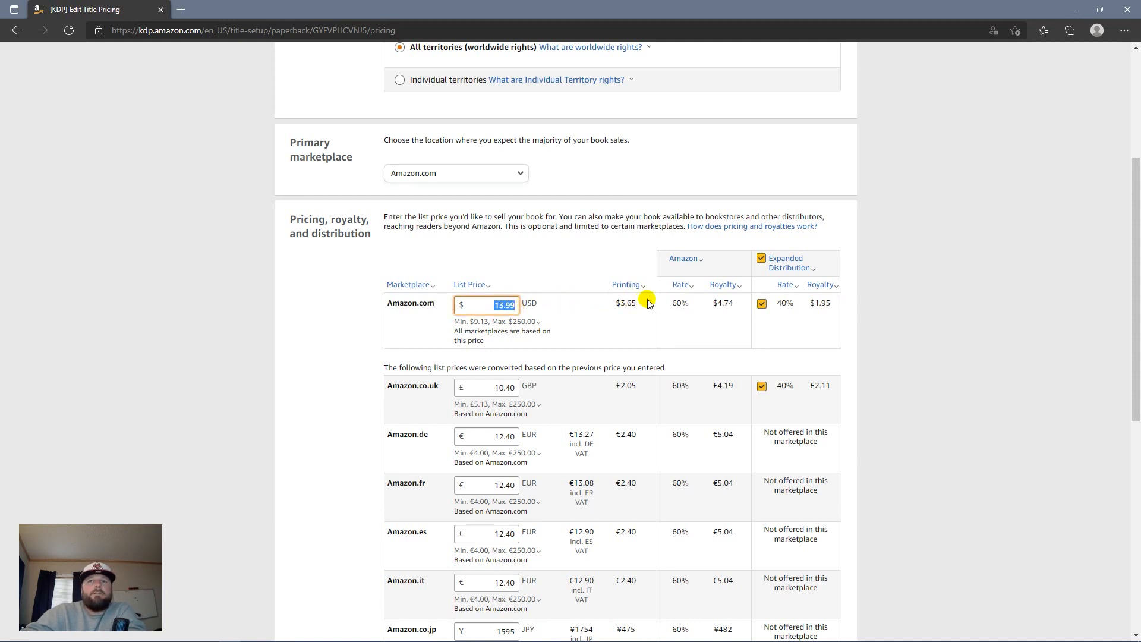
pyautogui.click(797, 267)
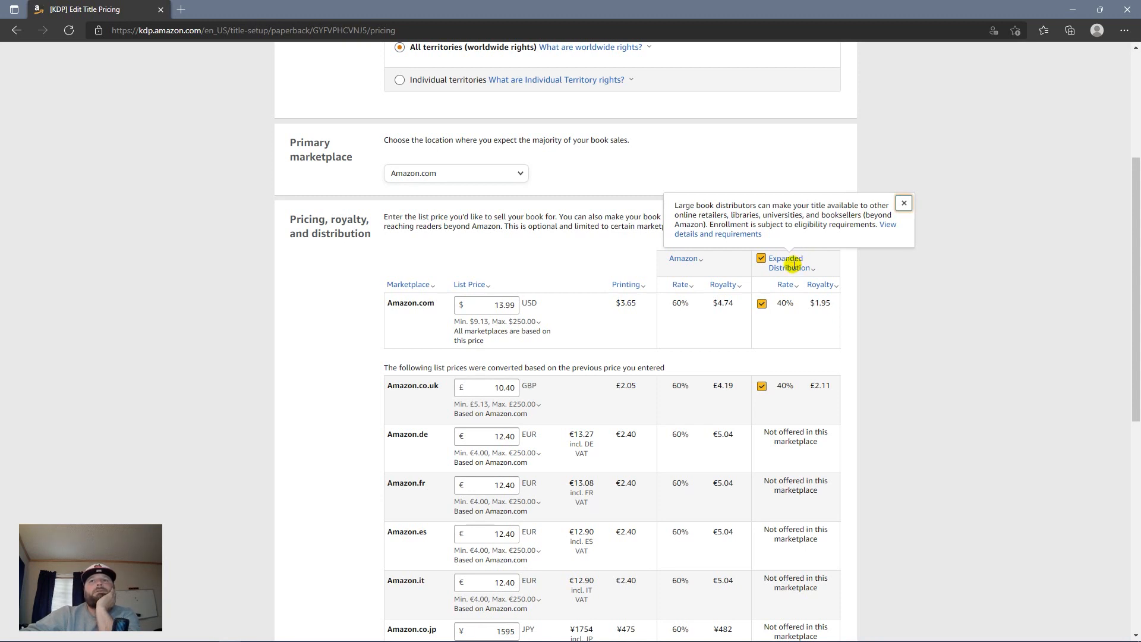
pyautogui.click(514, 209)
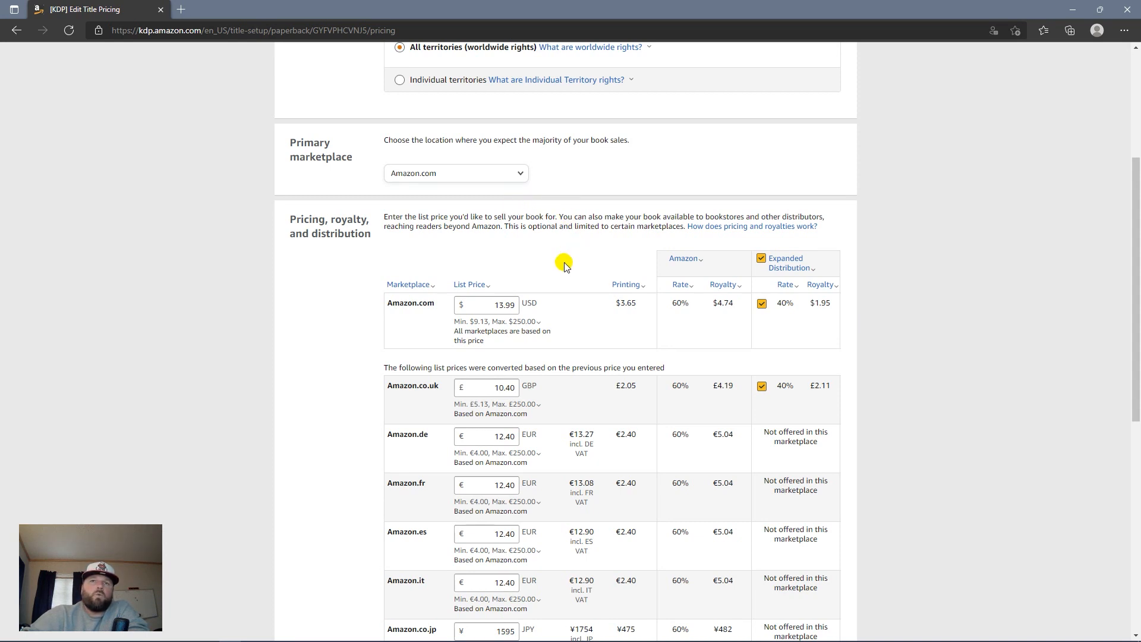
pyautogui.doubleClick(513, 305)
pyautogui.write('12.99')
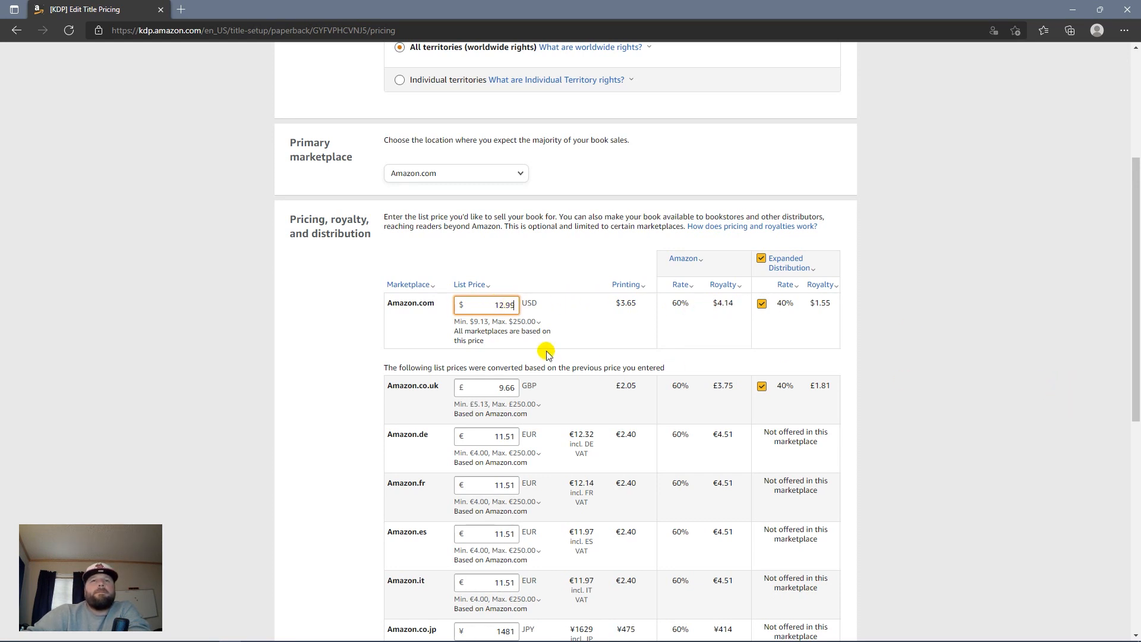
pyautogui.scroll(-8, 654, 386)
pyautogui.click(783, 463)
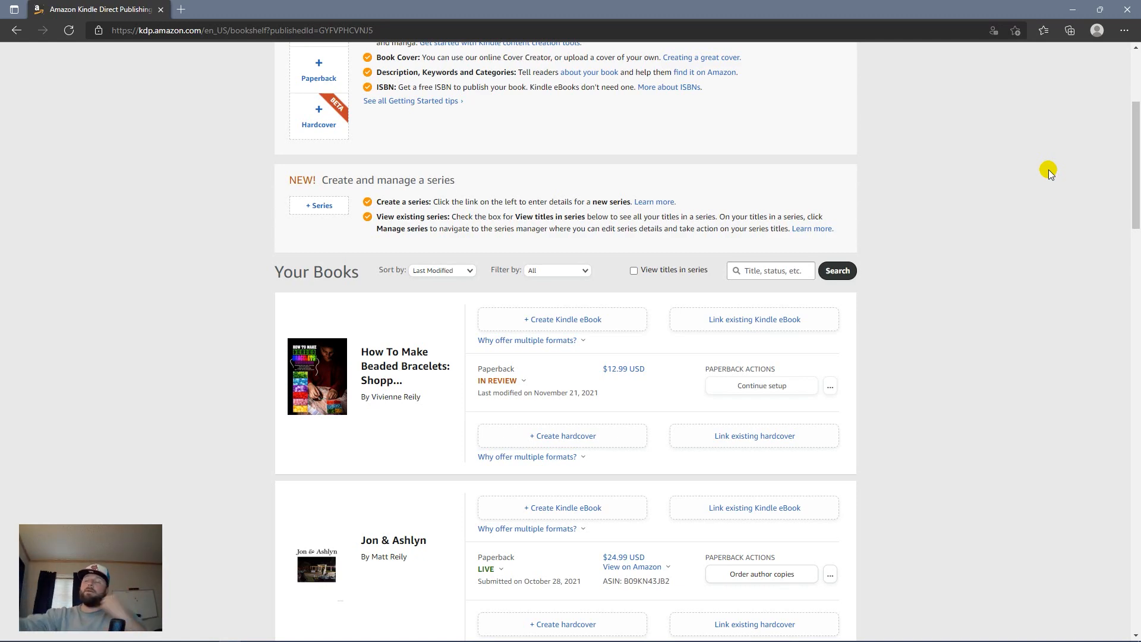
# Step: Go to a later Bookshelf page listing the older live HomeSweetAbilene.com titles
pyautogui.scroll(-10, 616, 527)
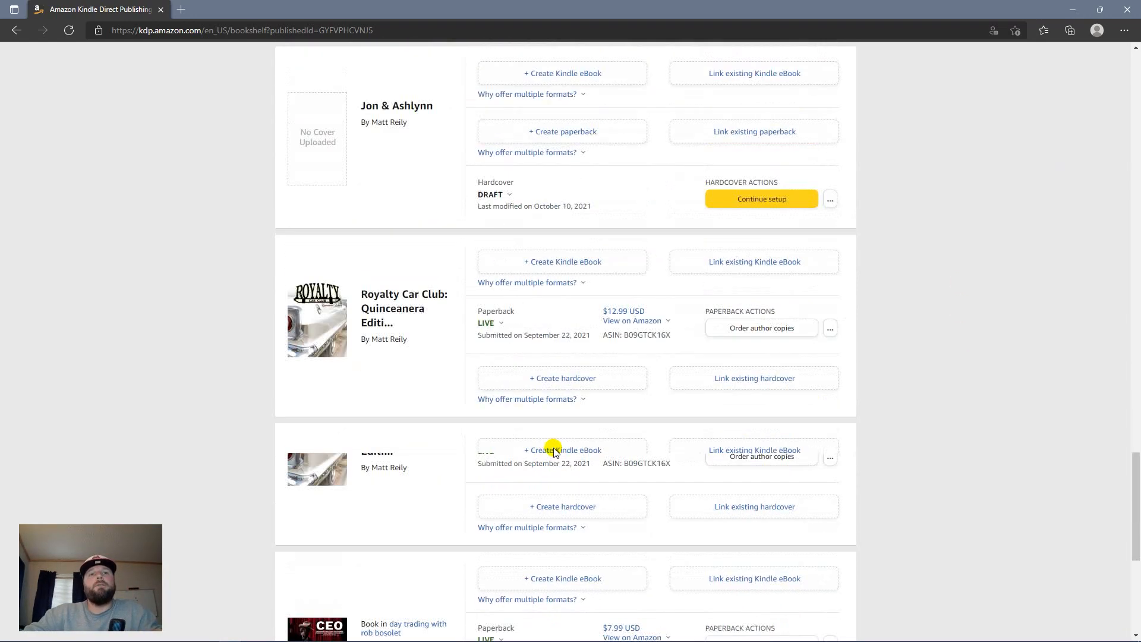
pyautogui.click(612, 468)
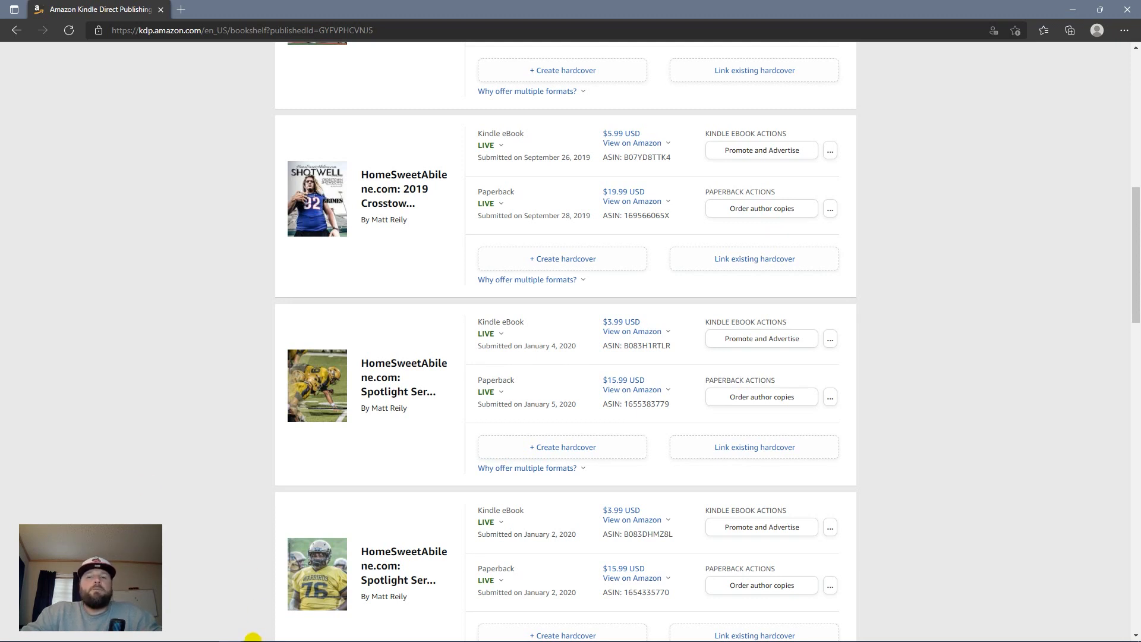
pyautogui.moveTo(265, 630)
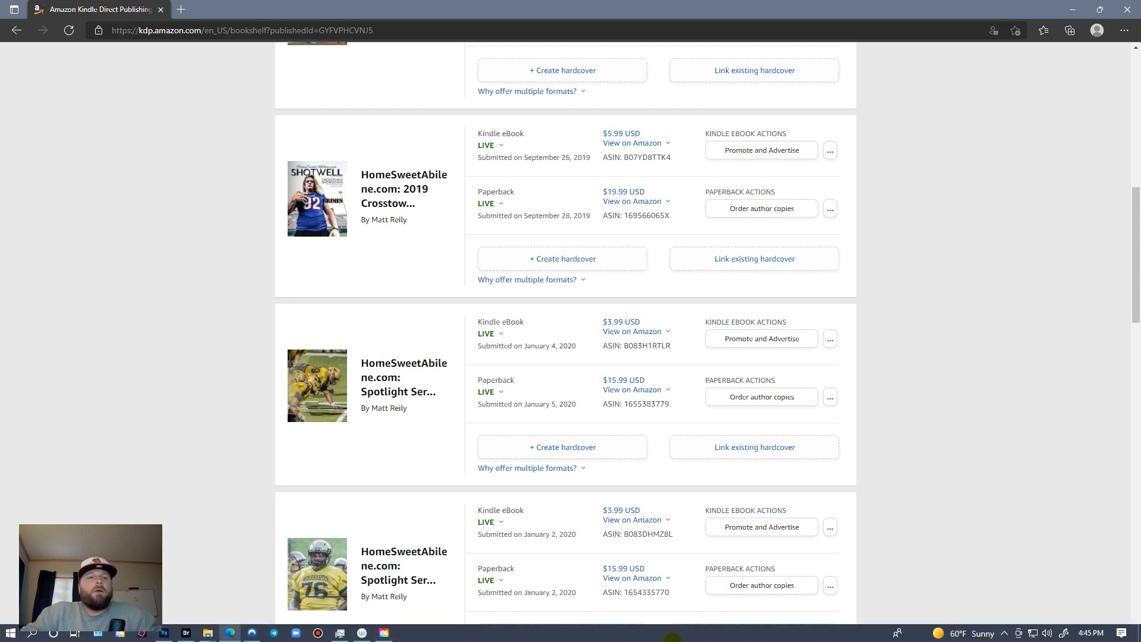